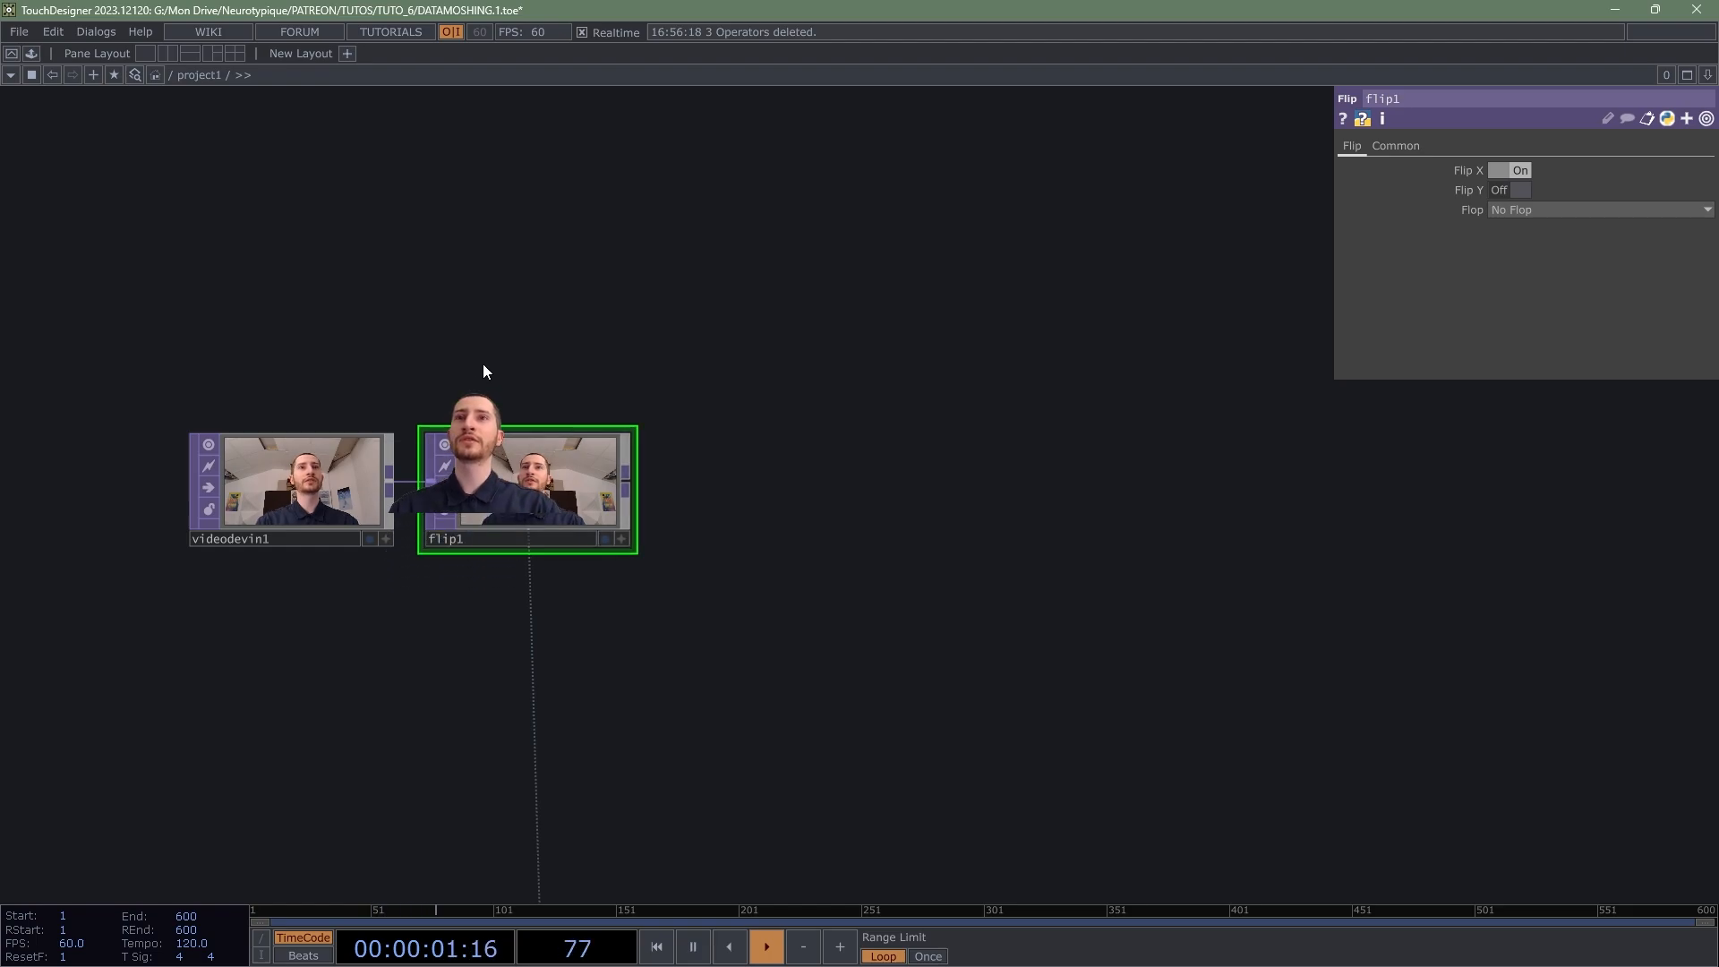
Step: Add a Feedback TOP fed by flip1's output, placed above and beyond flip1 in the network
scroll(540, 494, "up", 3)
scroll(539, 492, "up", 6)
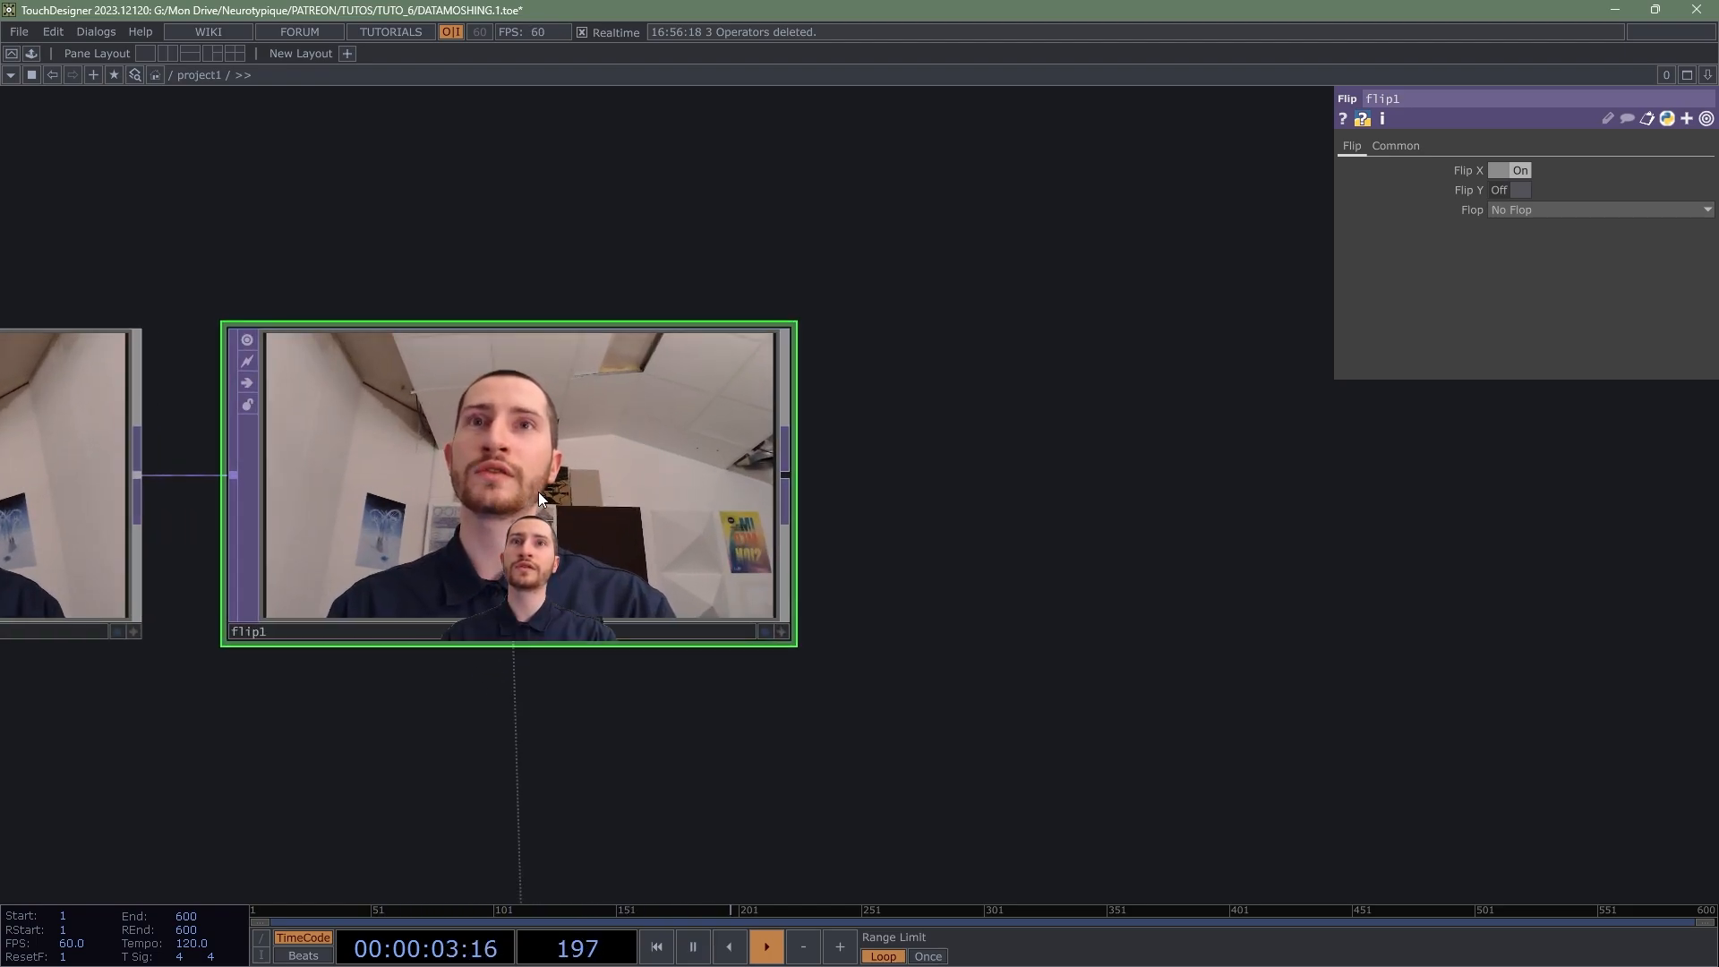
scroll(539, 492, "down", 5)
left_click_drag(967, 502, 1106, 500)
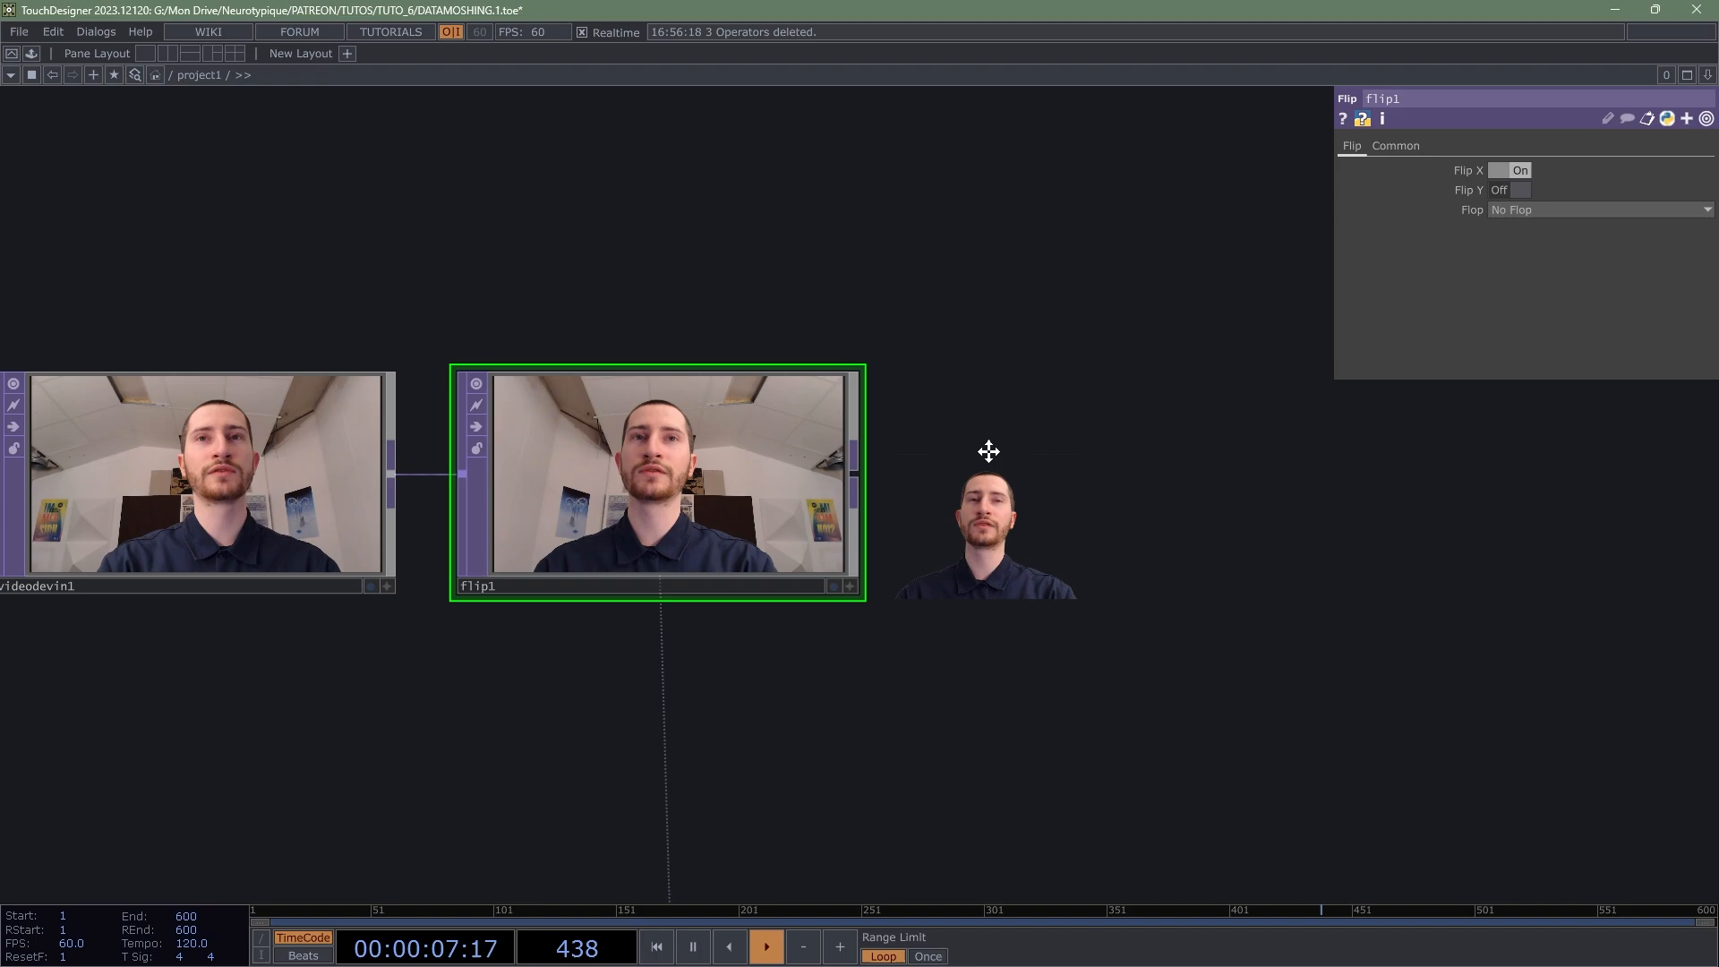
left_click_drag(986, 453, 707, 550)
left_click_drag(900, 463, 625, 580)
scroll(543, 564, "down", 2)
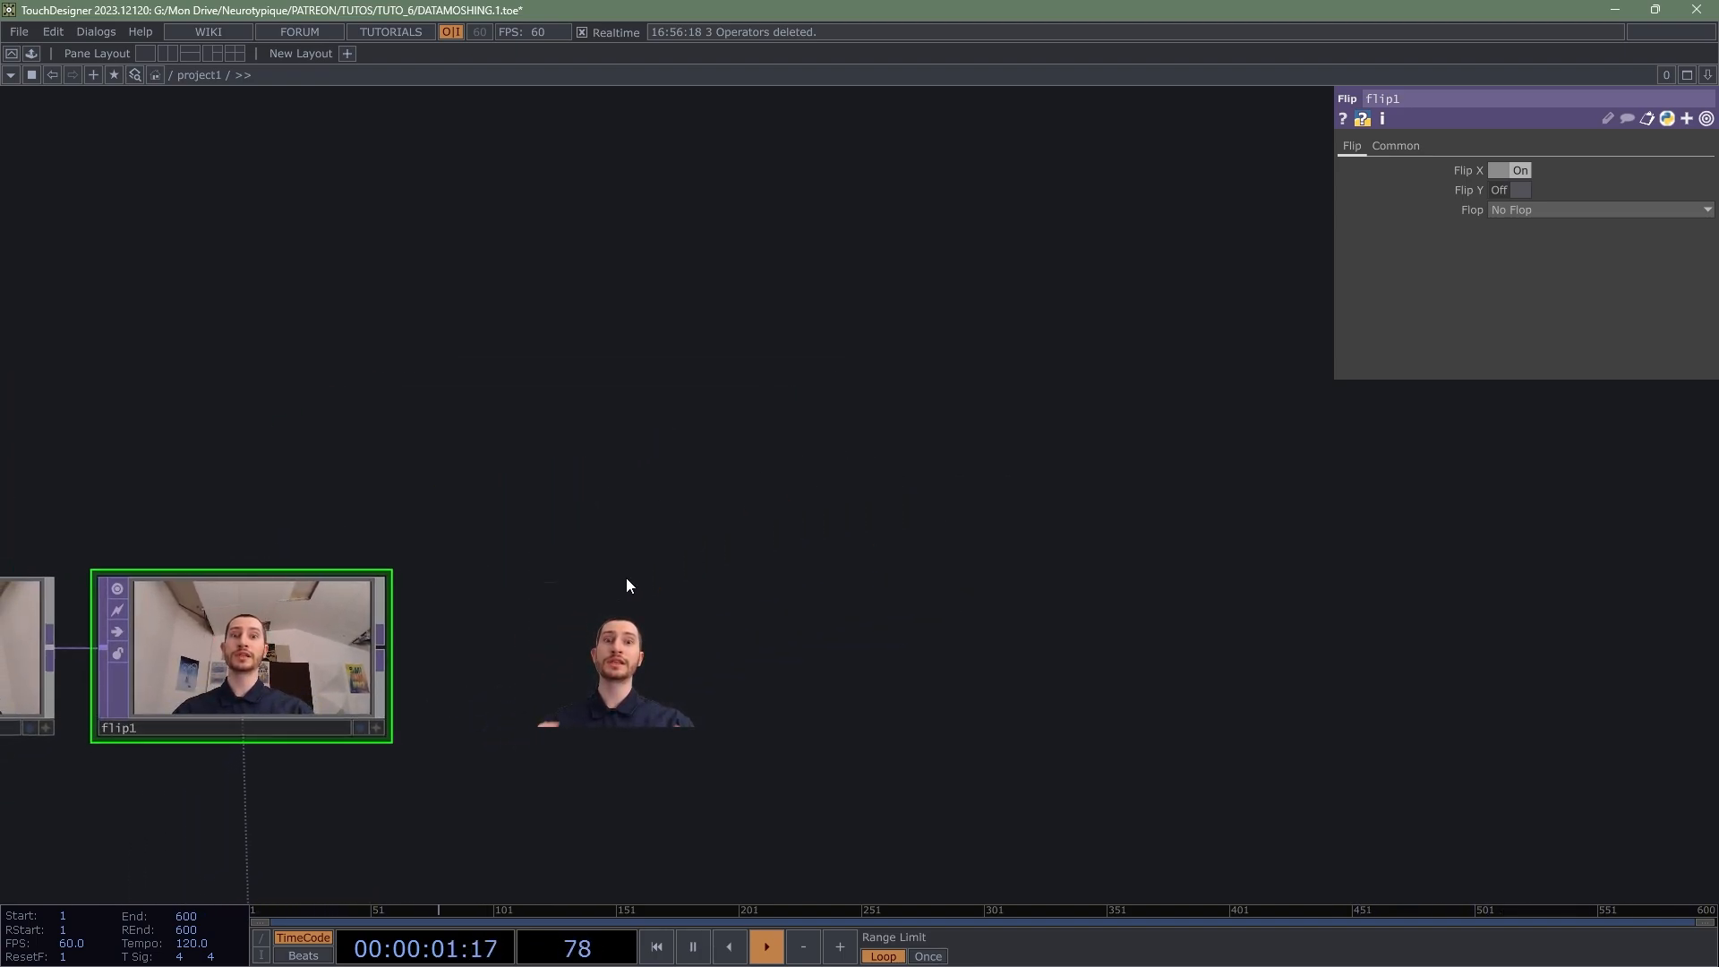
left_click(381, 643)
left_click(599, 331)
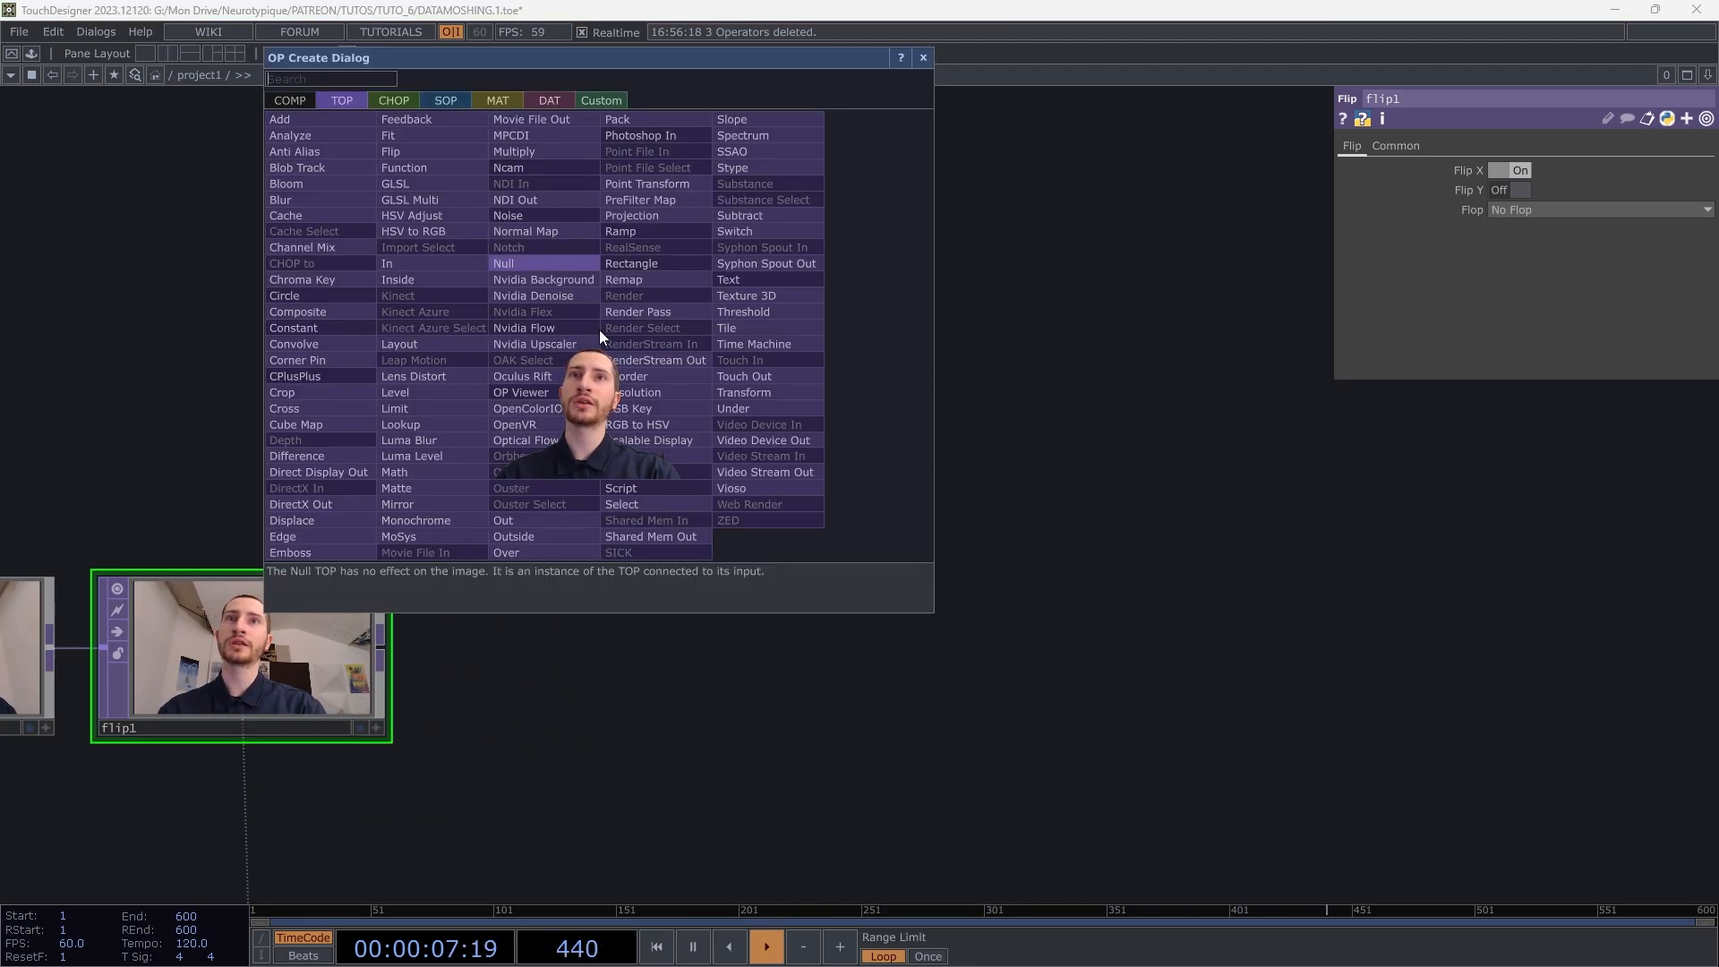
type("feed")
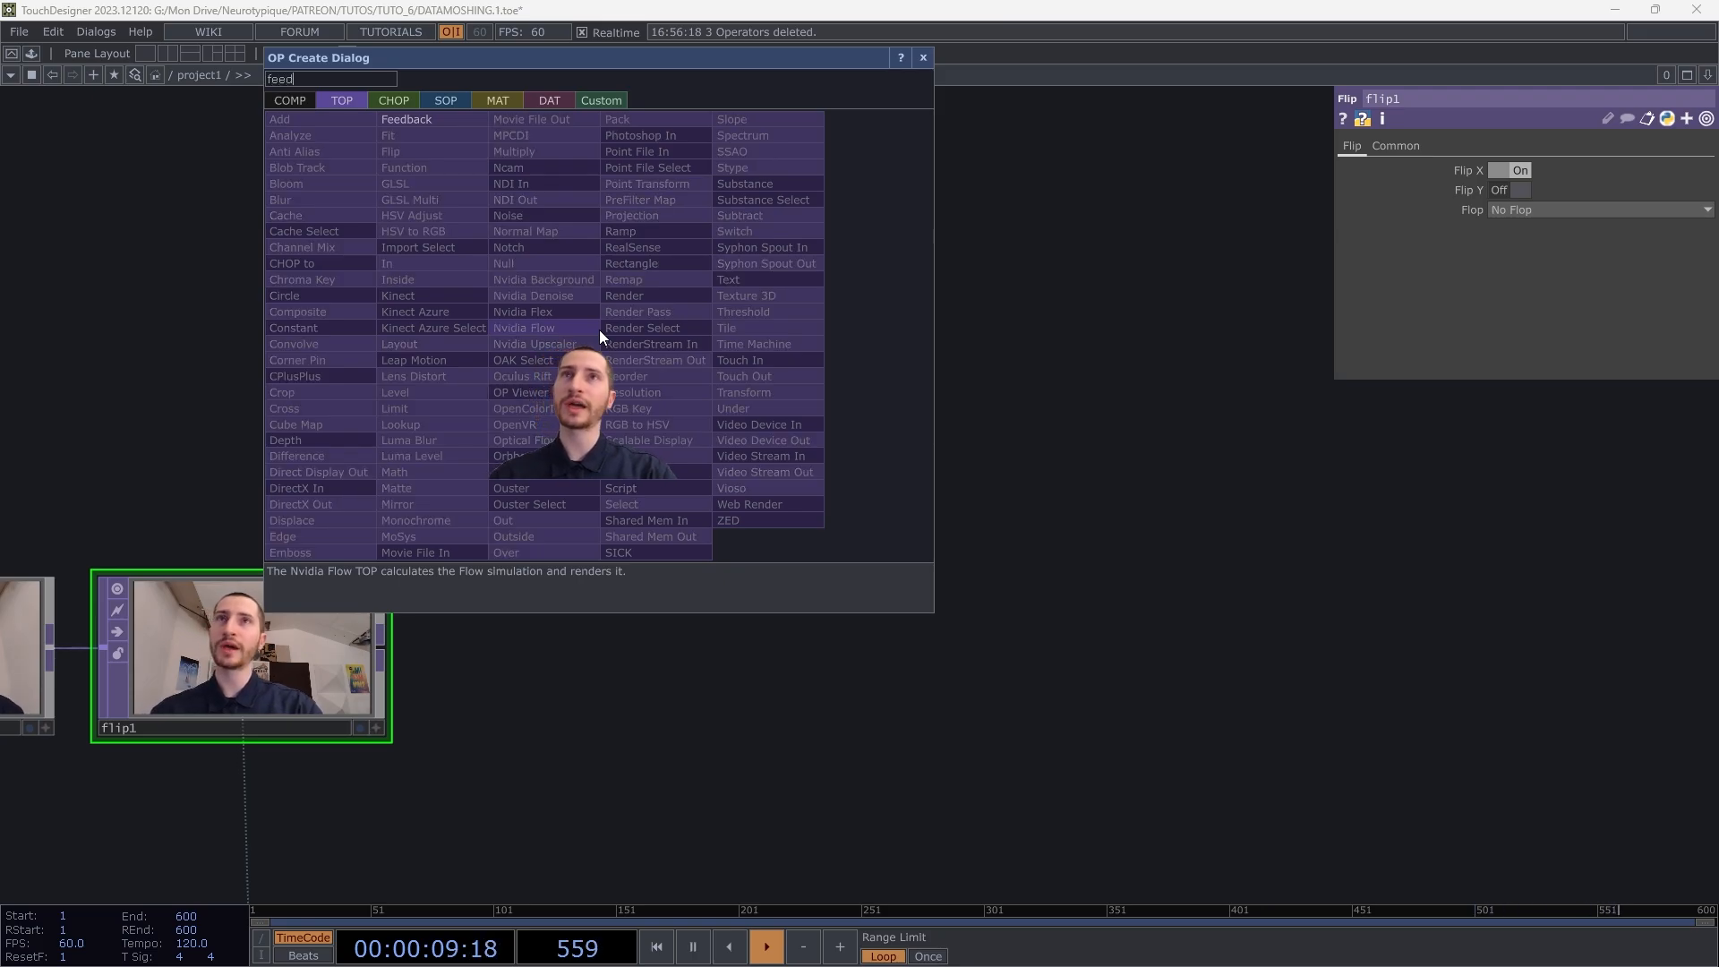
left_click(448, 120)
left_click(634, 367)
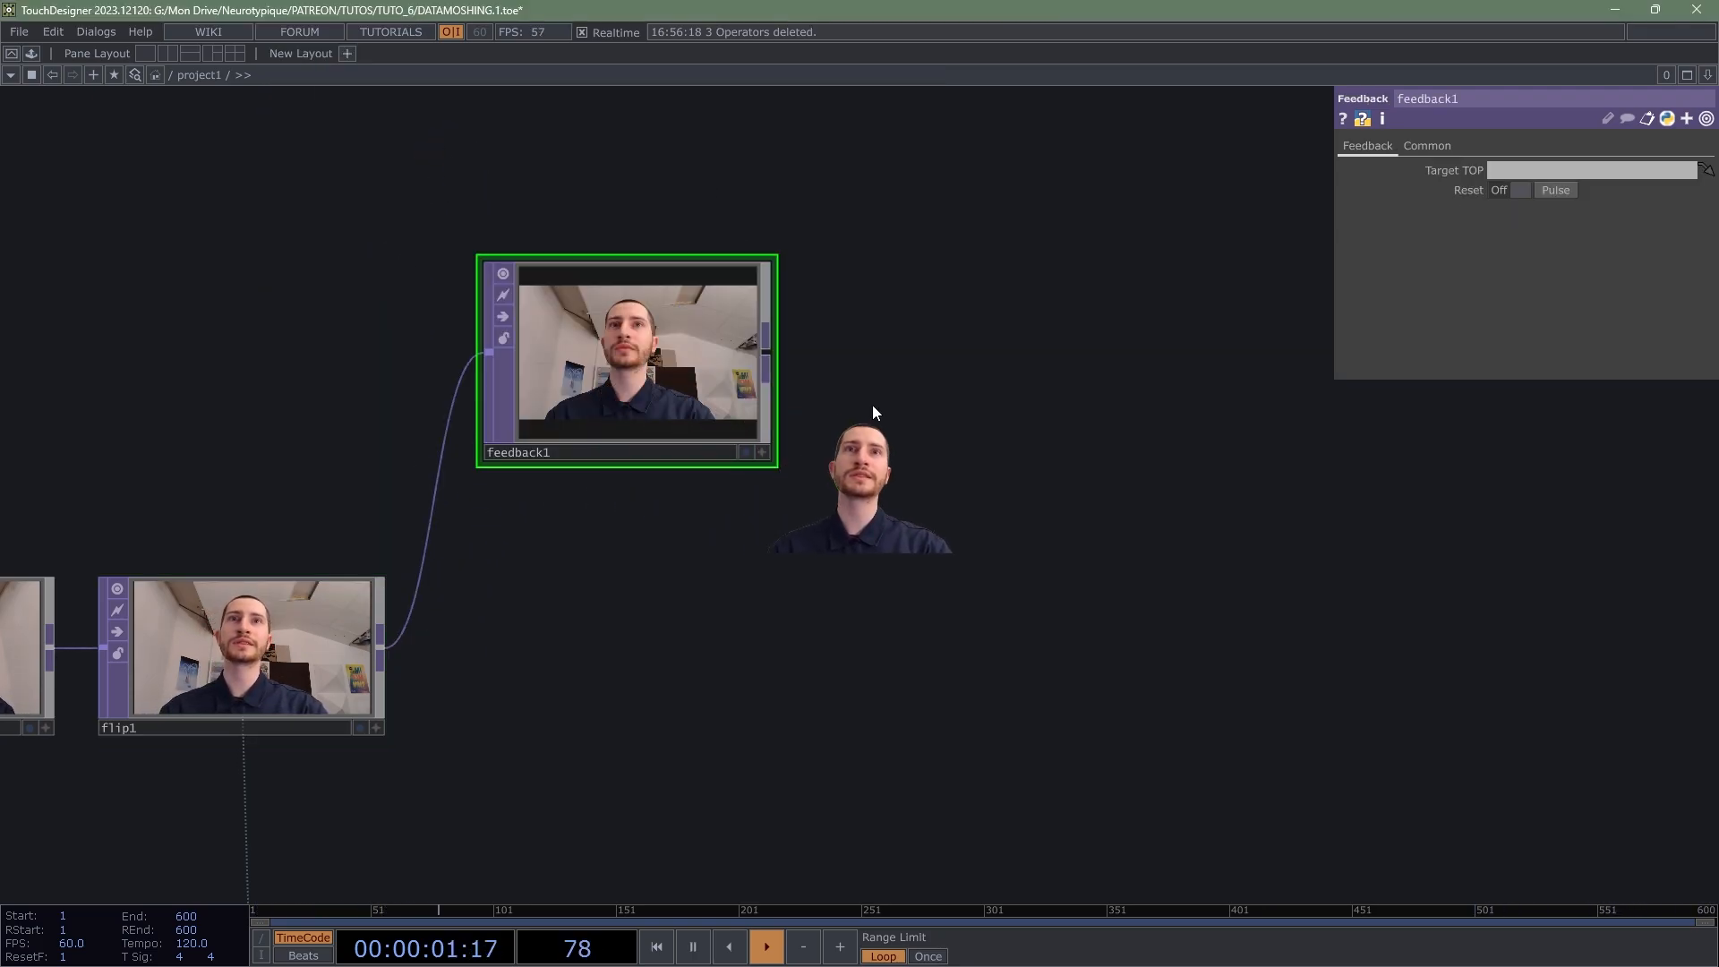
Step: Add a Null TOP connected to the output of feedback1
left_click(1135, 615)
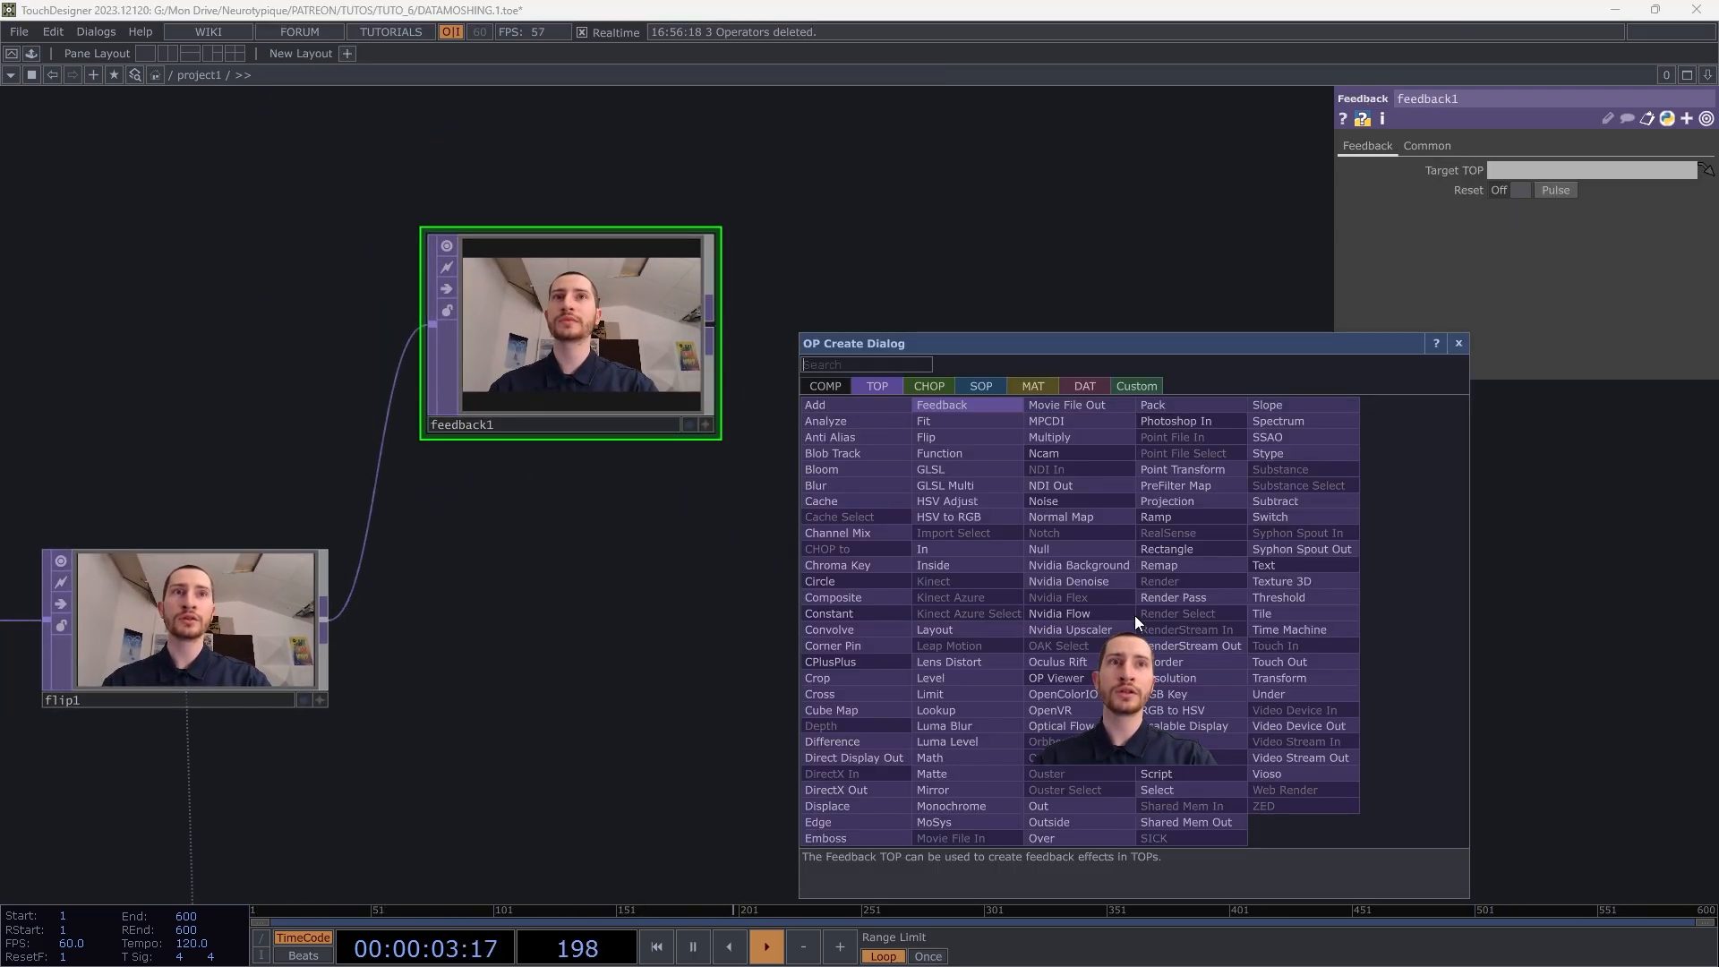
type("null")
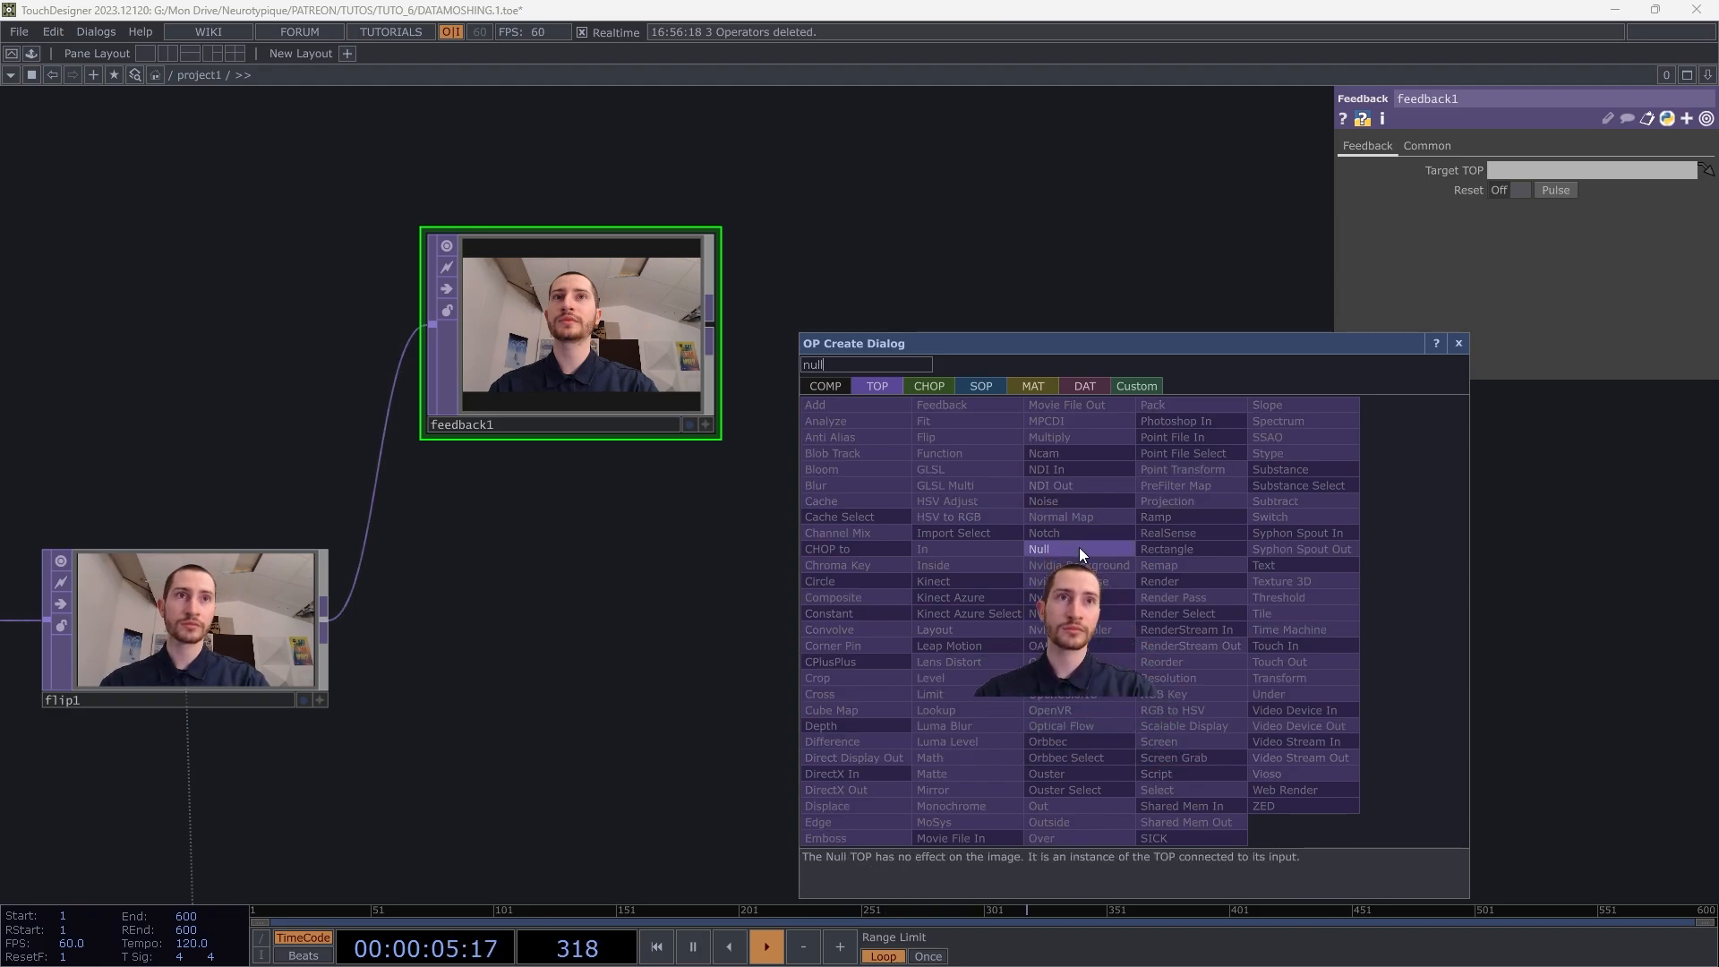
left_click(1078, 547)
left_click(1231, 612)
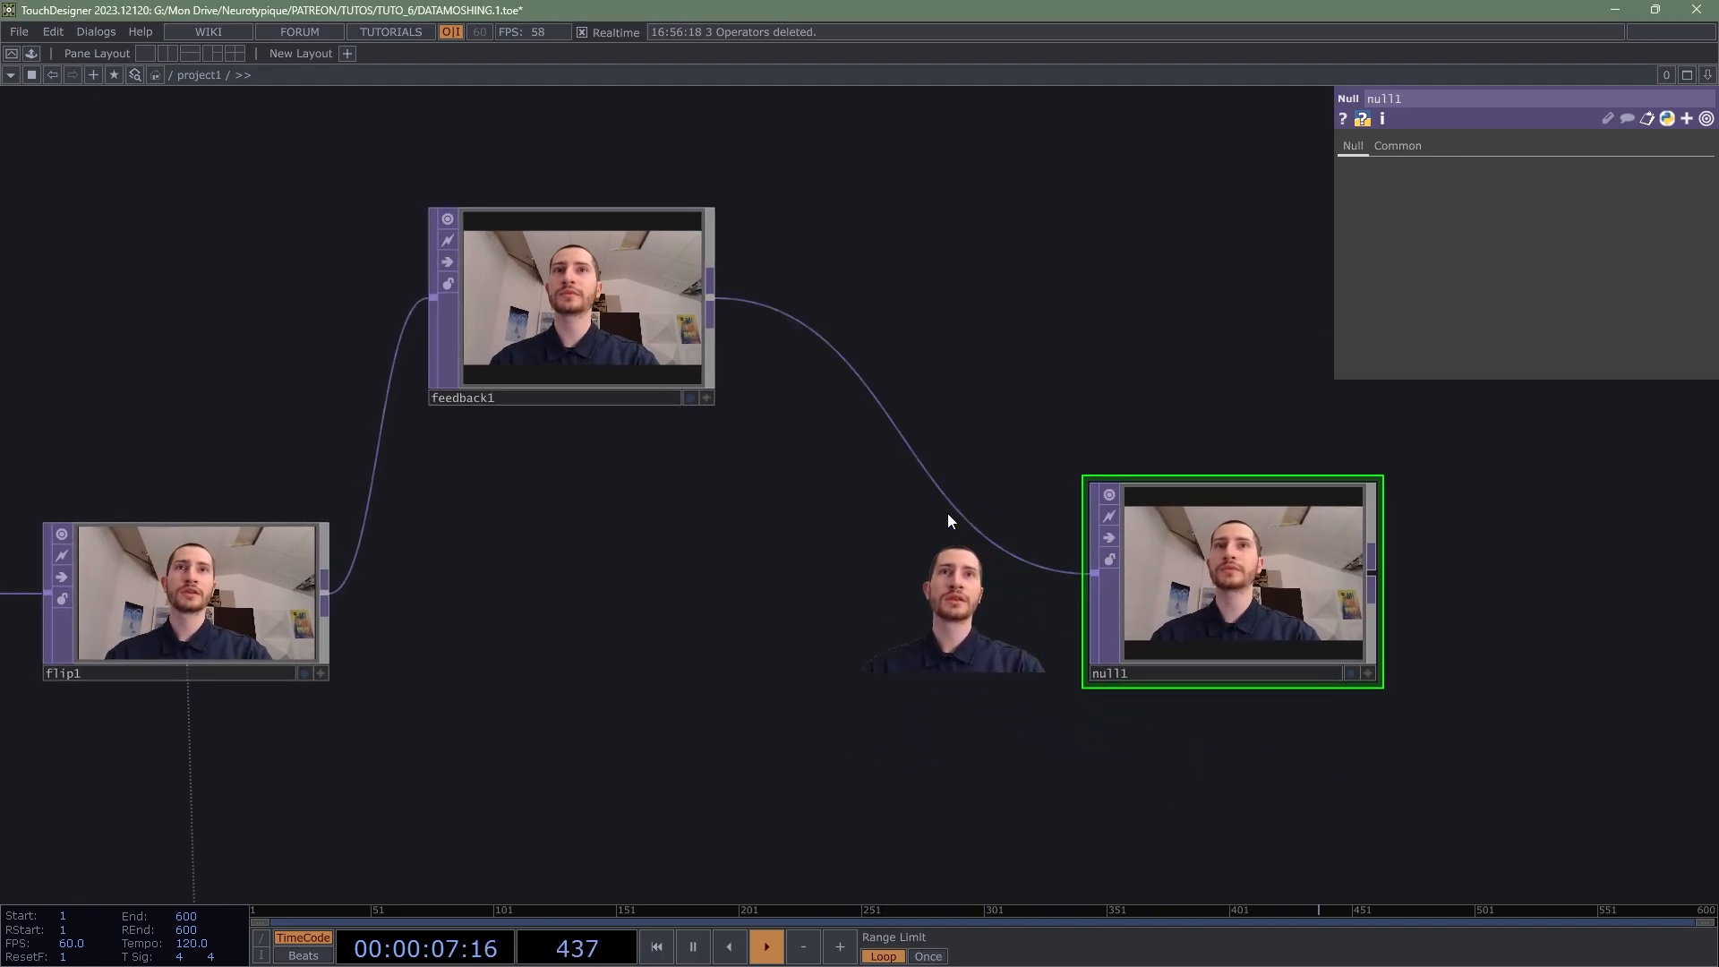
Step: Set feedback1's Target TOP to null1 and move the Null farther away from the Feedback operator
left_click(551, 271)
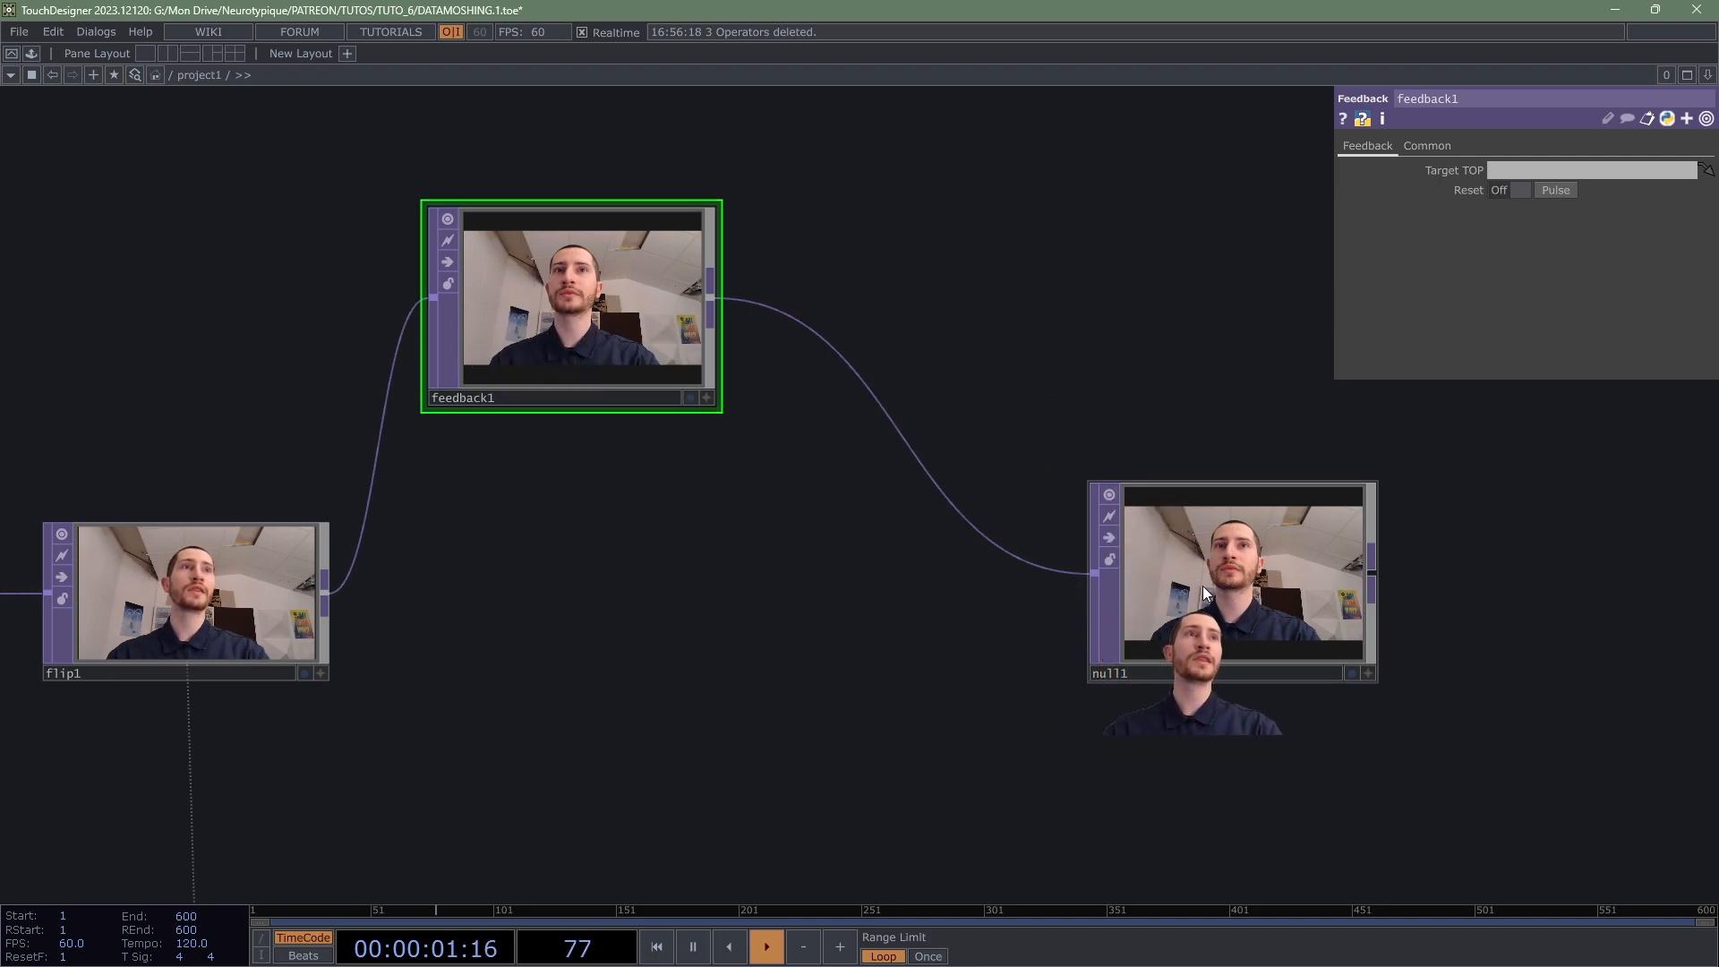
left_click_drag(1202, 586, 1523, 172)
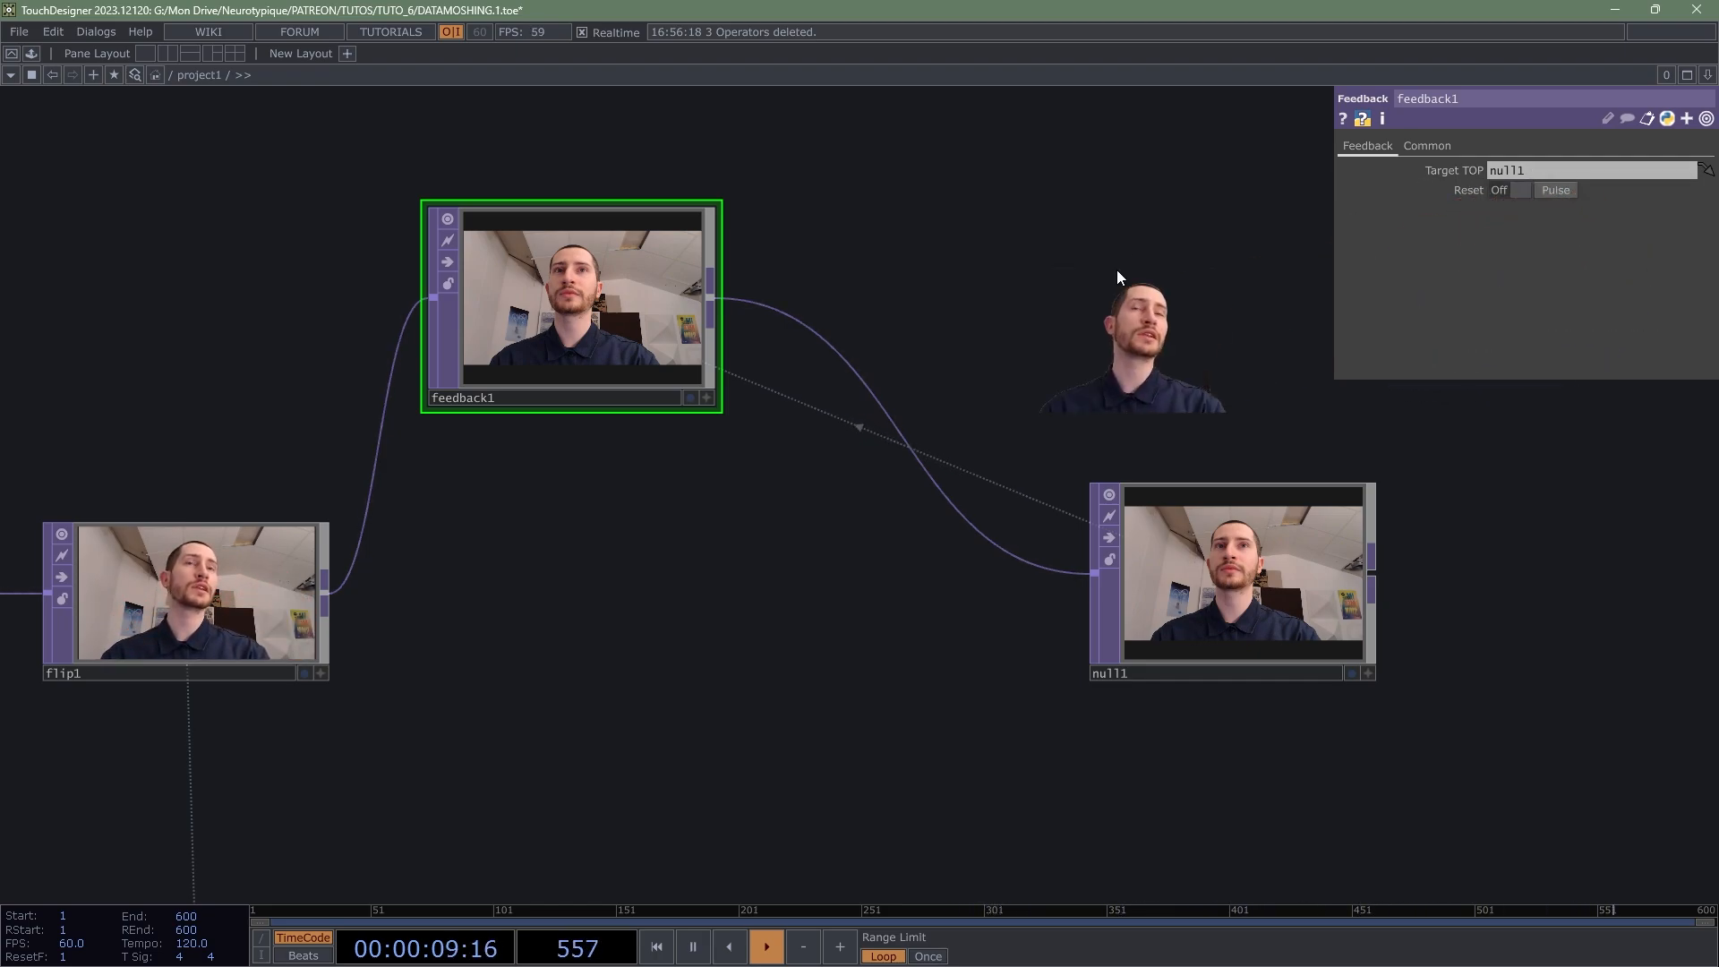
left_click_drag(1159, 563, 1212, 616)
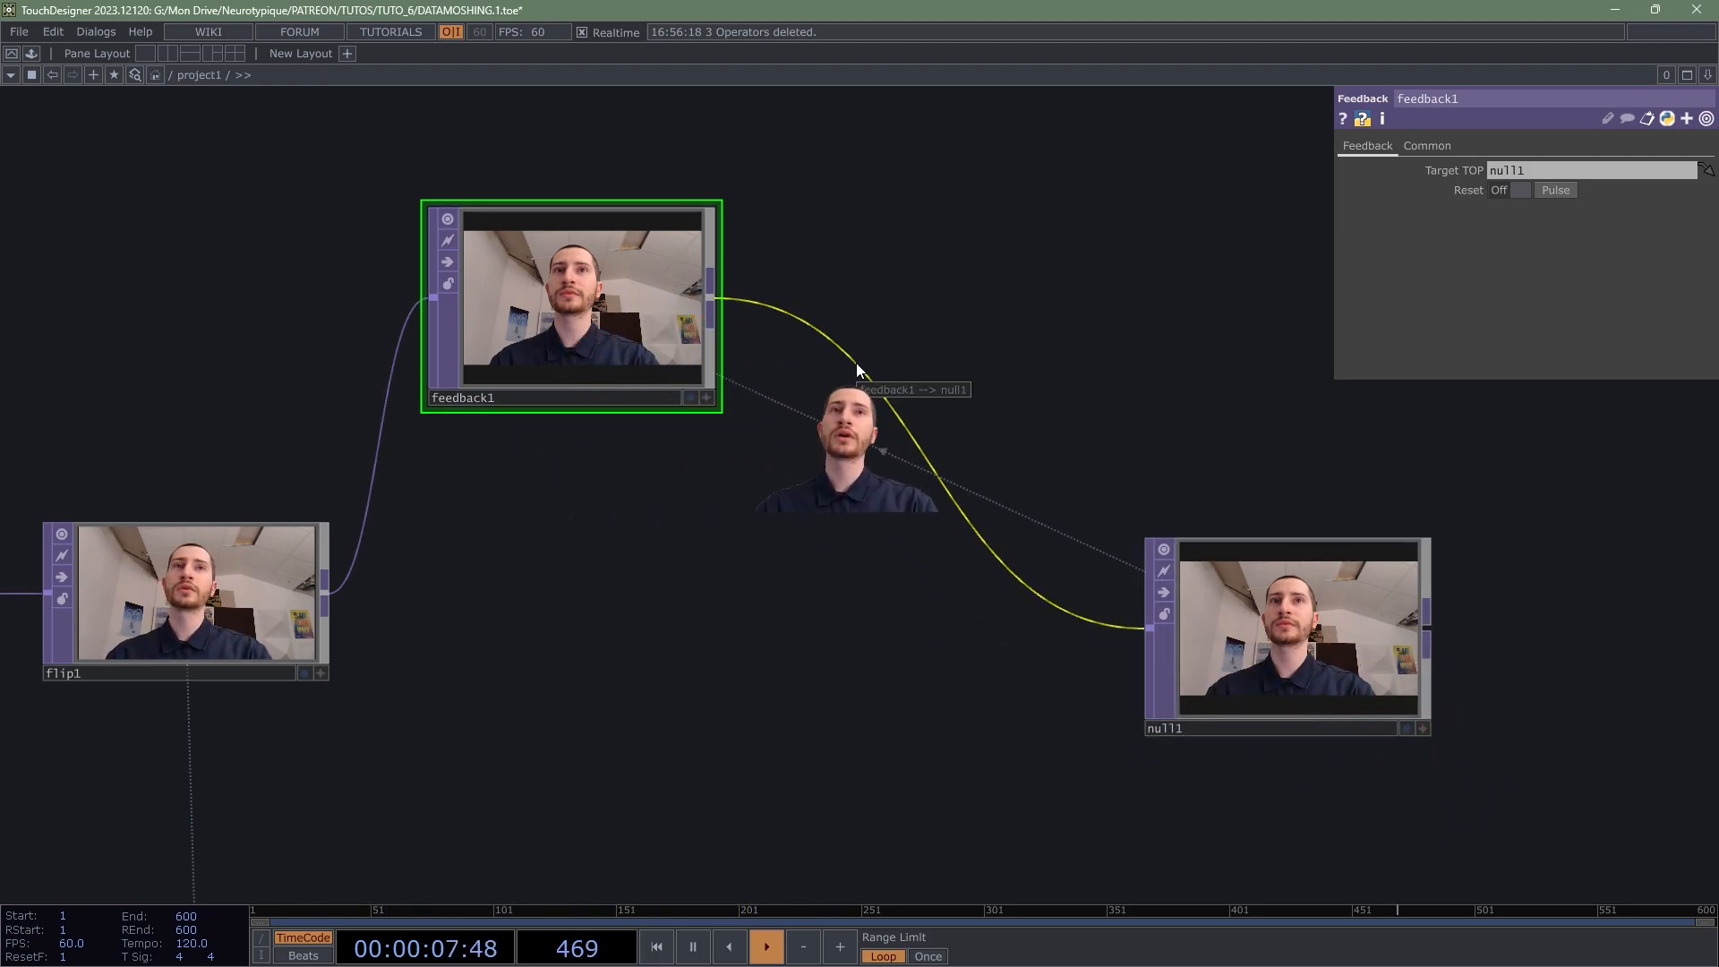
Step: Make more room before null1 and insert a Transform TOP on the wire between feedback1 and null1
right_click(857, 365)
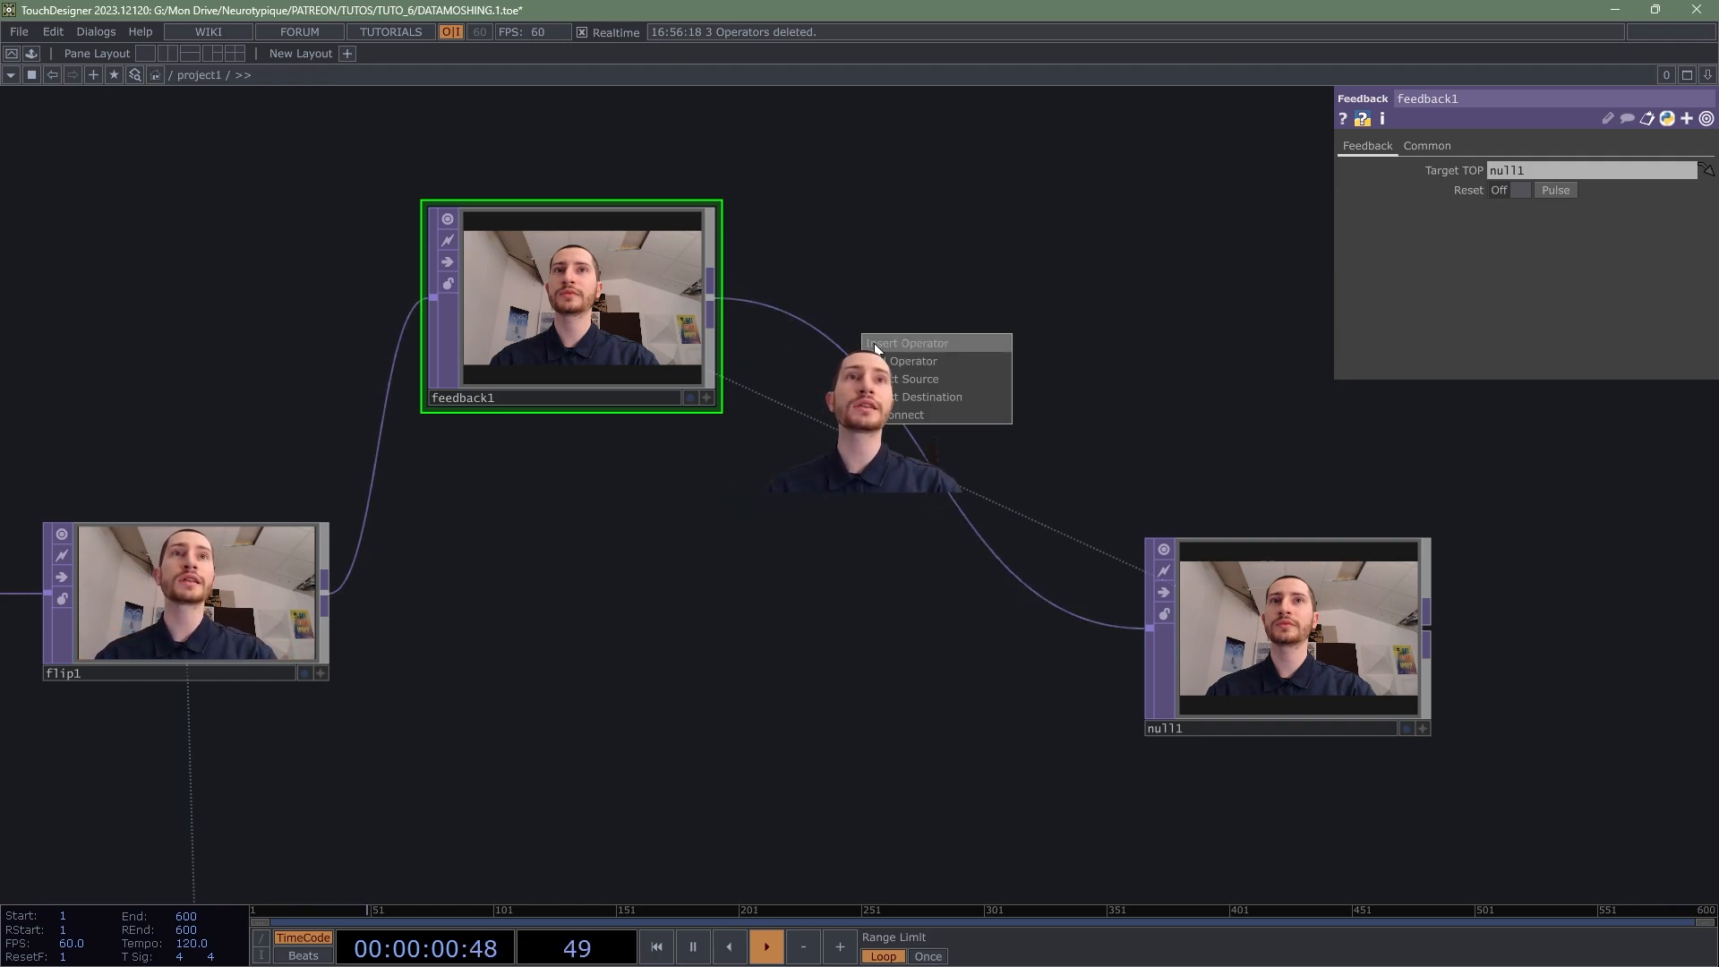
left_click(783, 418)
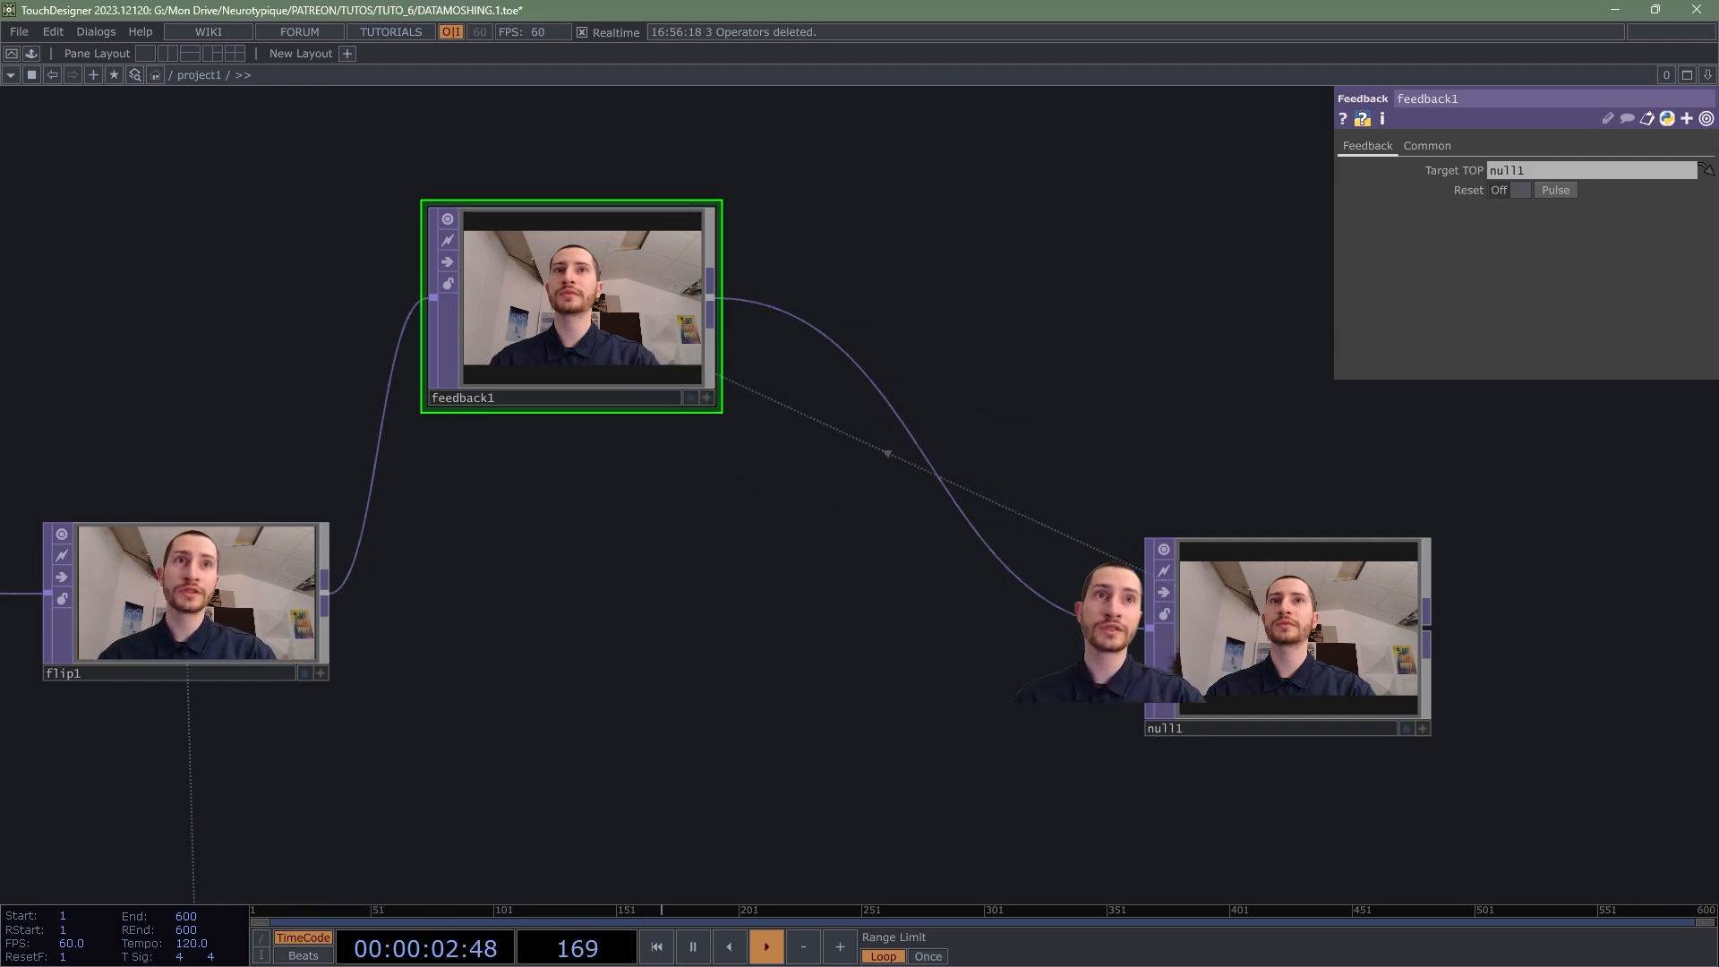
left_click_drag(1265, 652, 1321, 650)
right_click(862, 327)
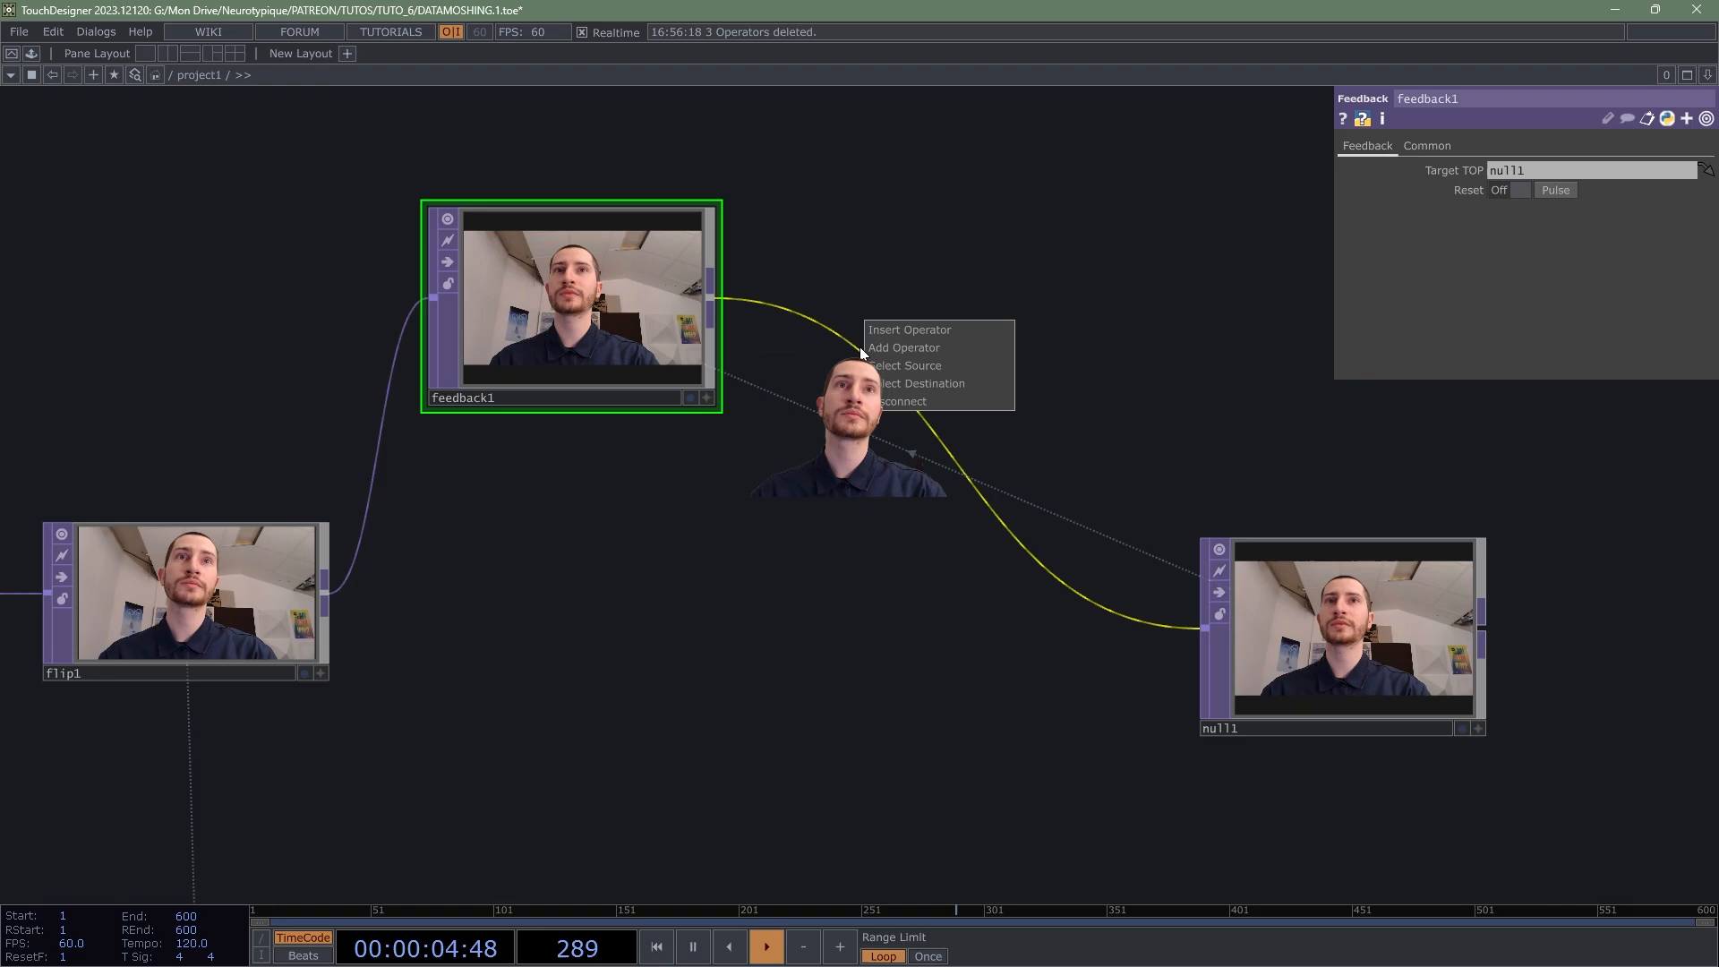
left_click(874, 337)
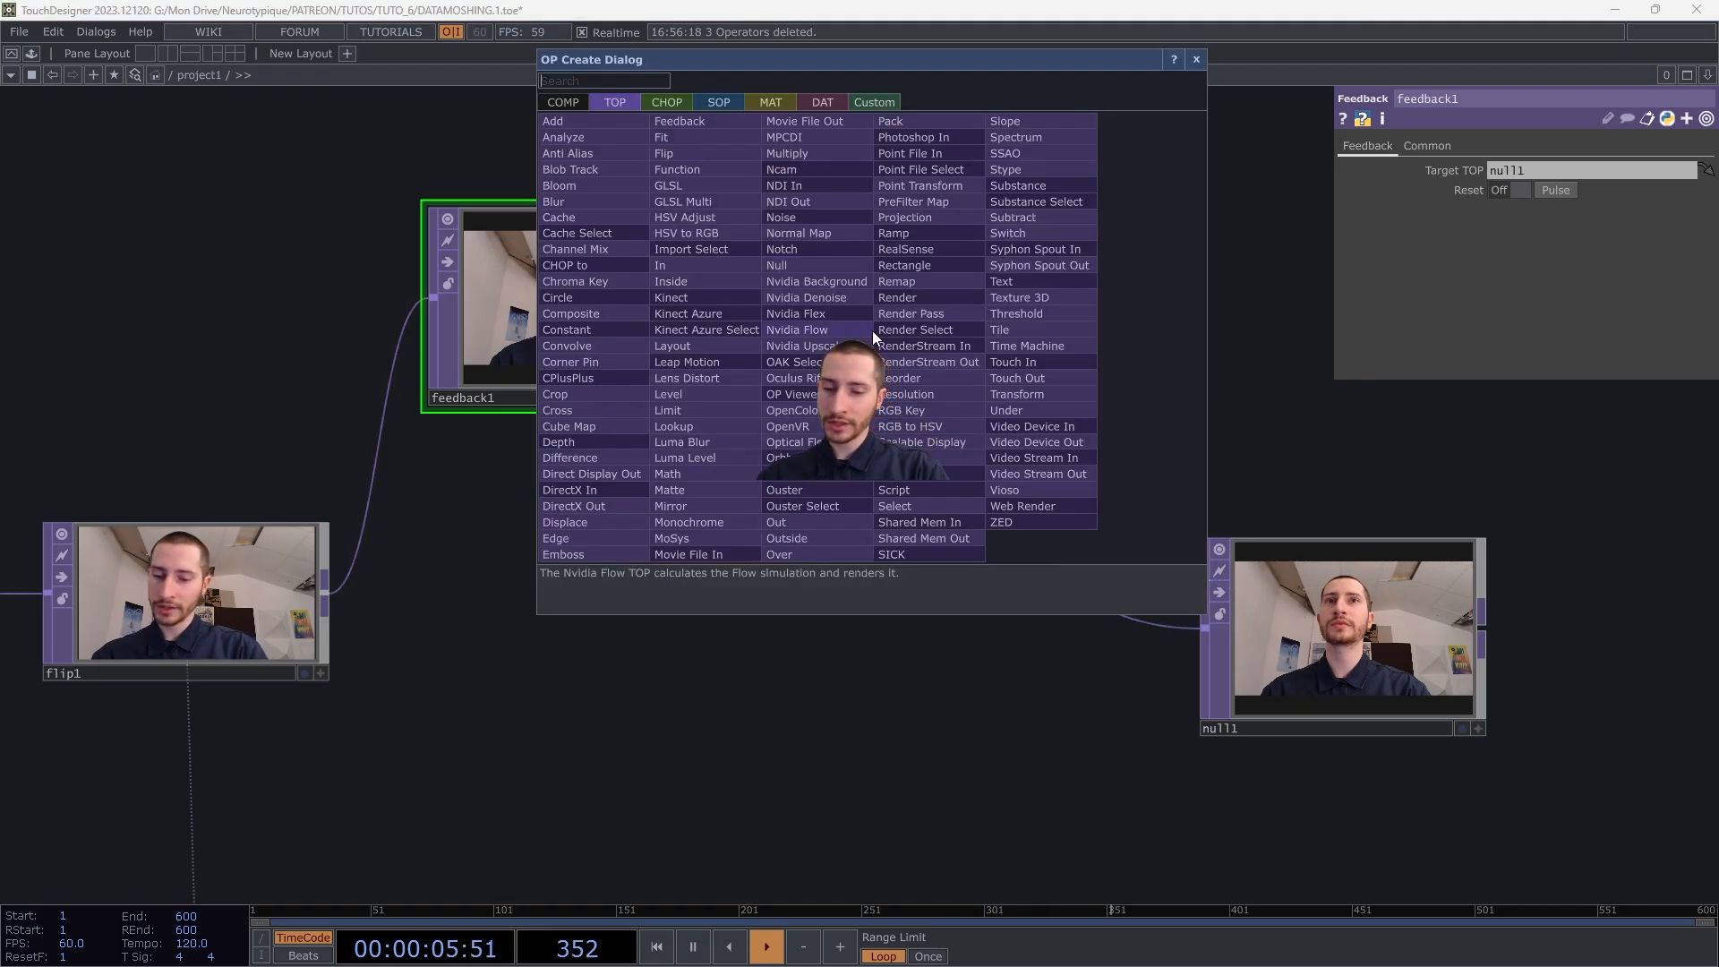
left_click(955, 374)
left_click(975, 370)
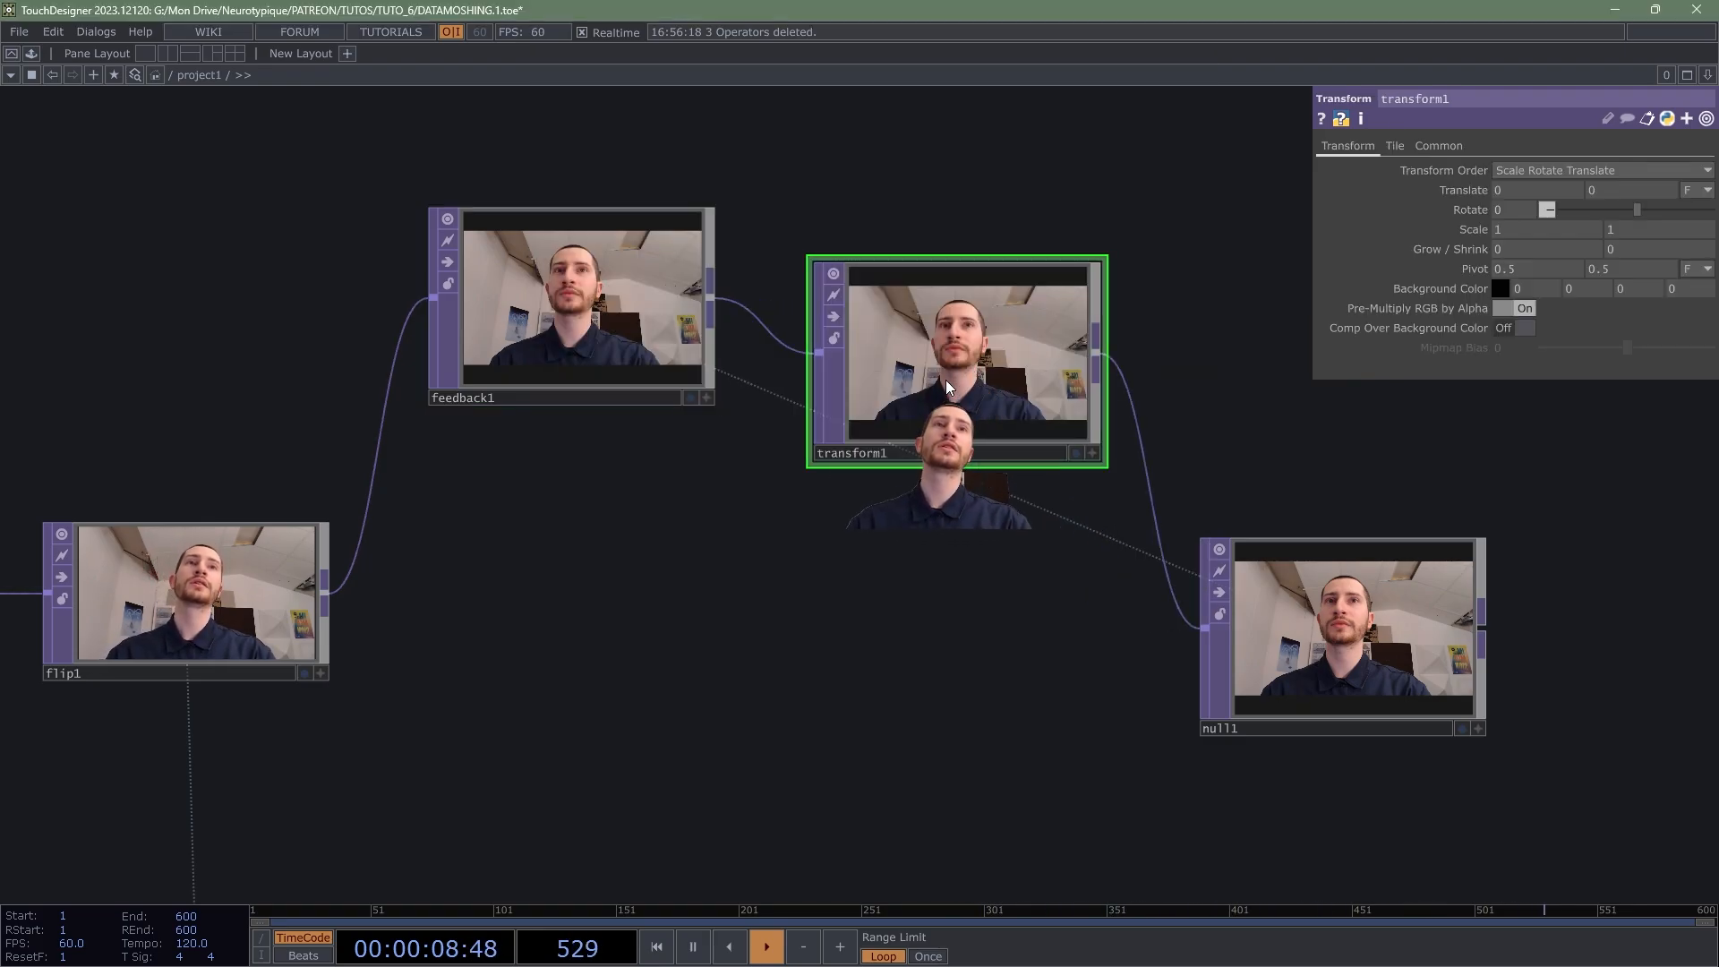
Step: Branch a second Transform TOP off flip1's output, below the Feedback operator
left_click(337, 596)
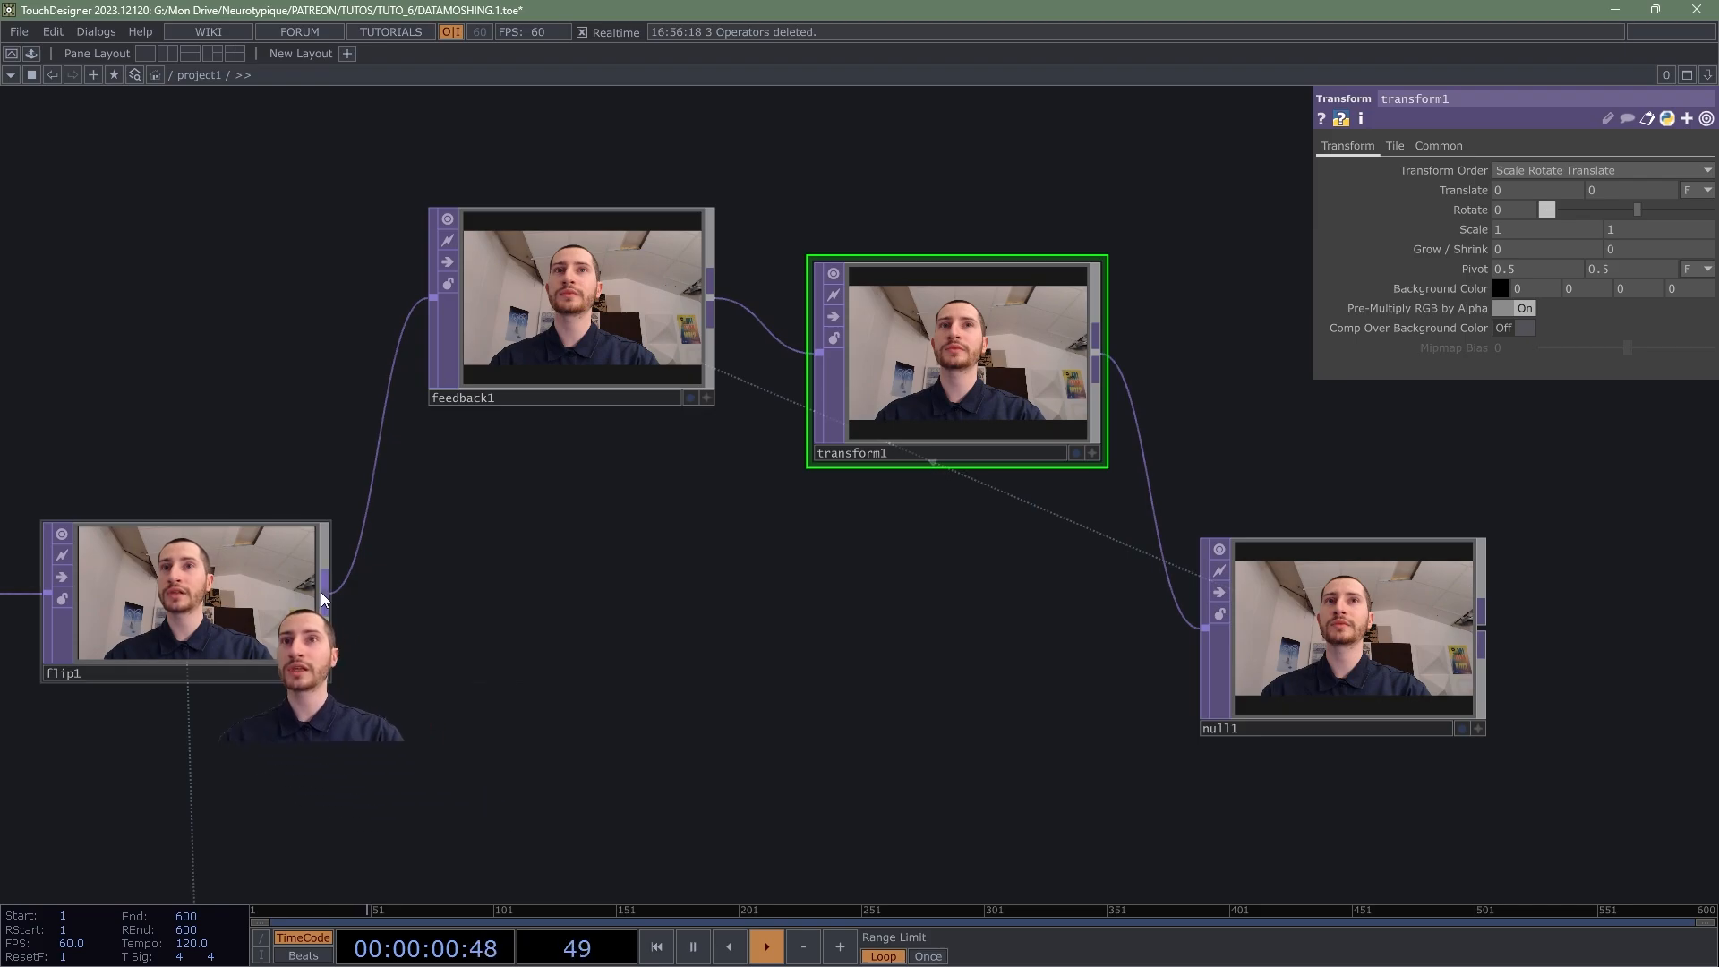
left_click(450, 694)
type("tr")
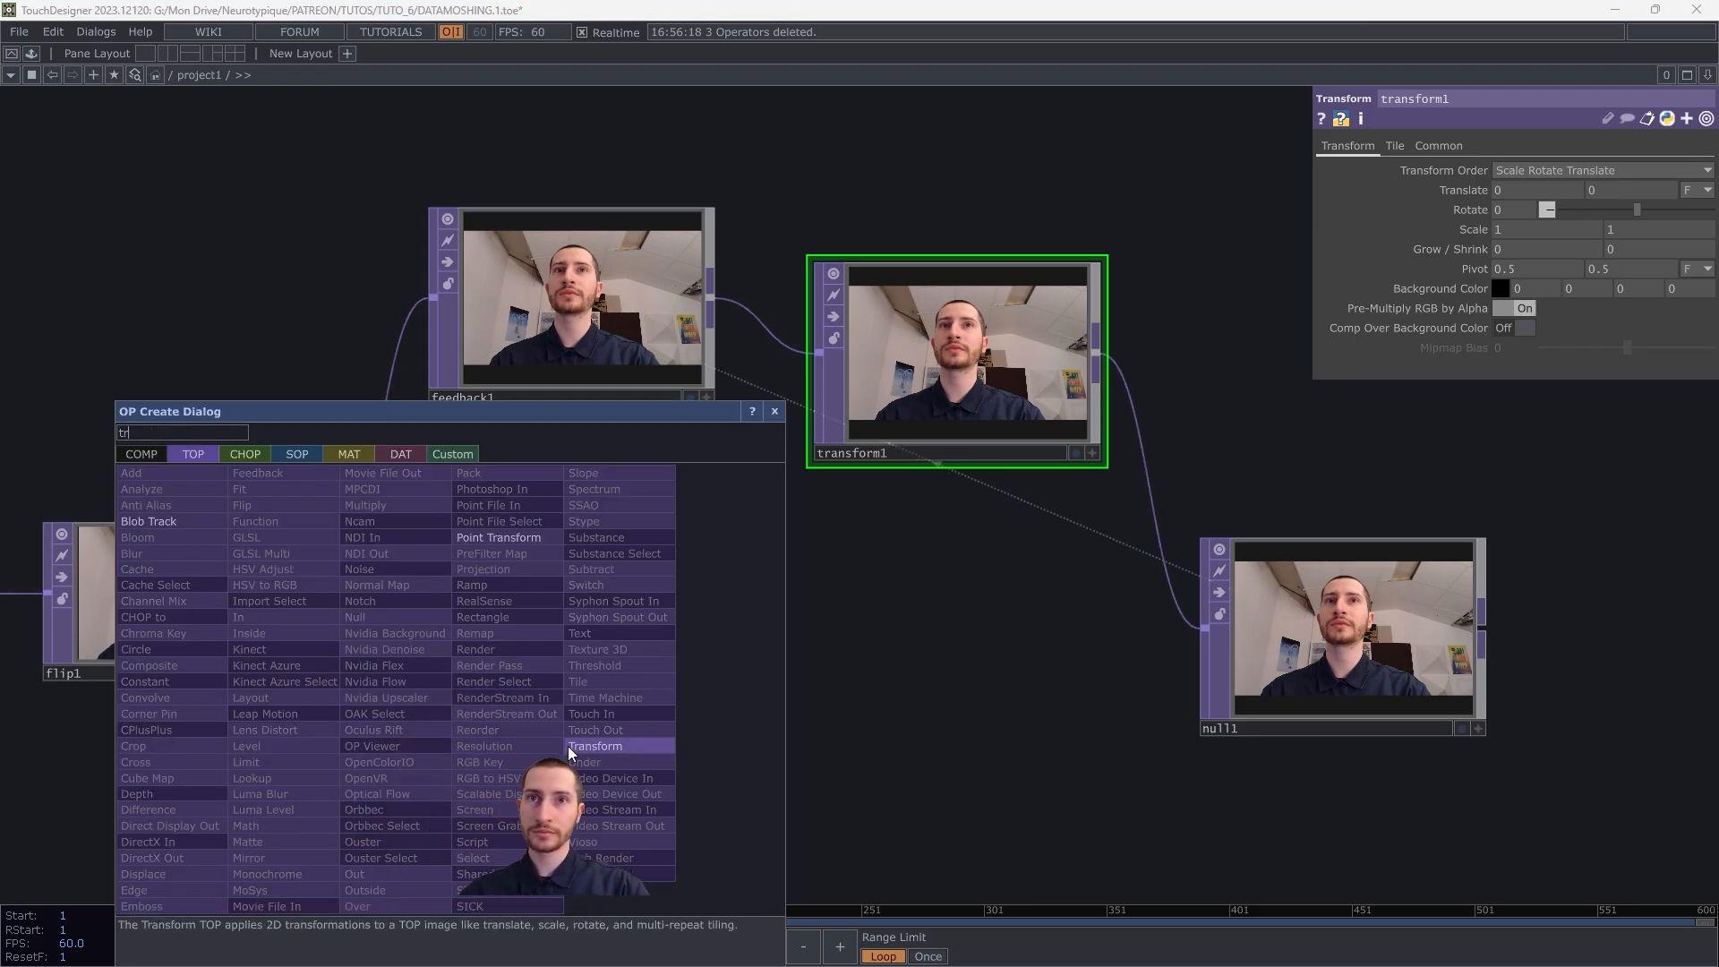
left_click(573, 746)
left_click(567, 734)
scroll(568, 735, "up", 1)
scroll(568, 735, "up", 1)
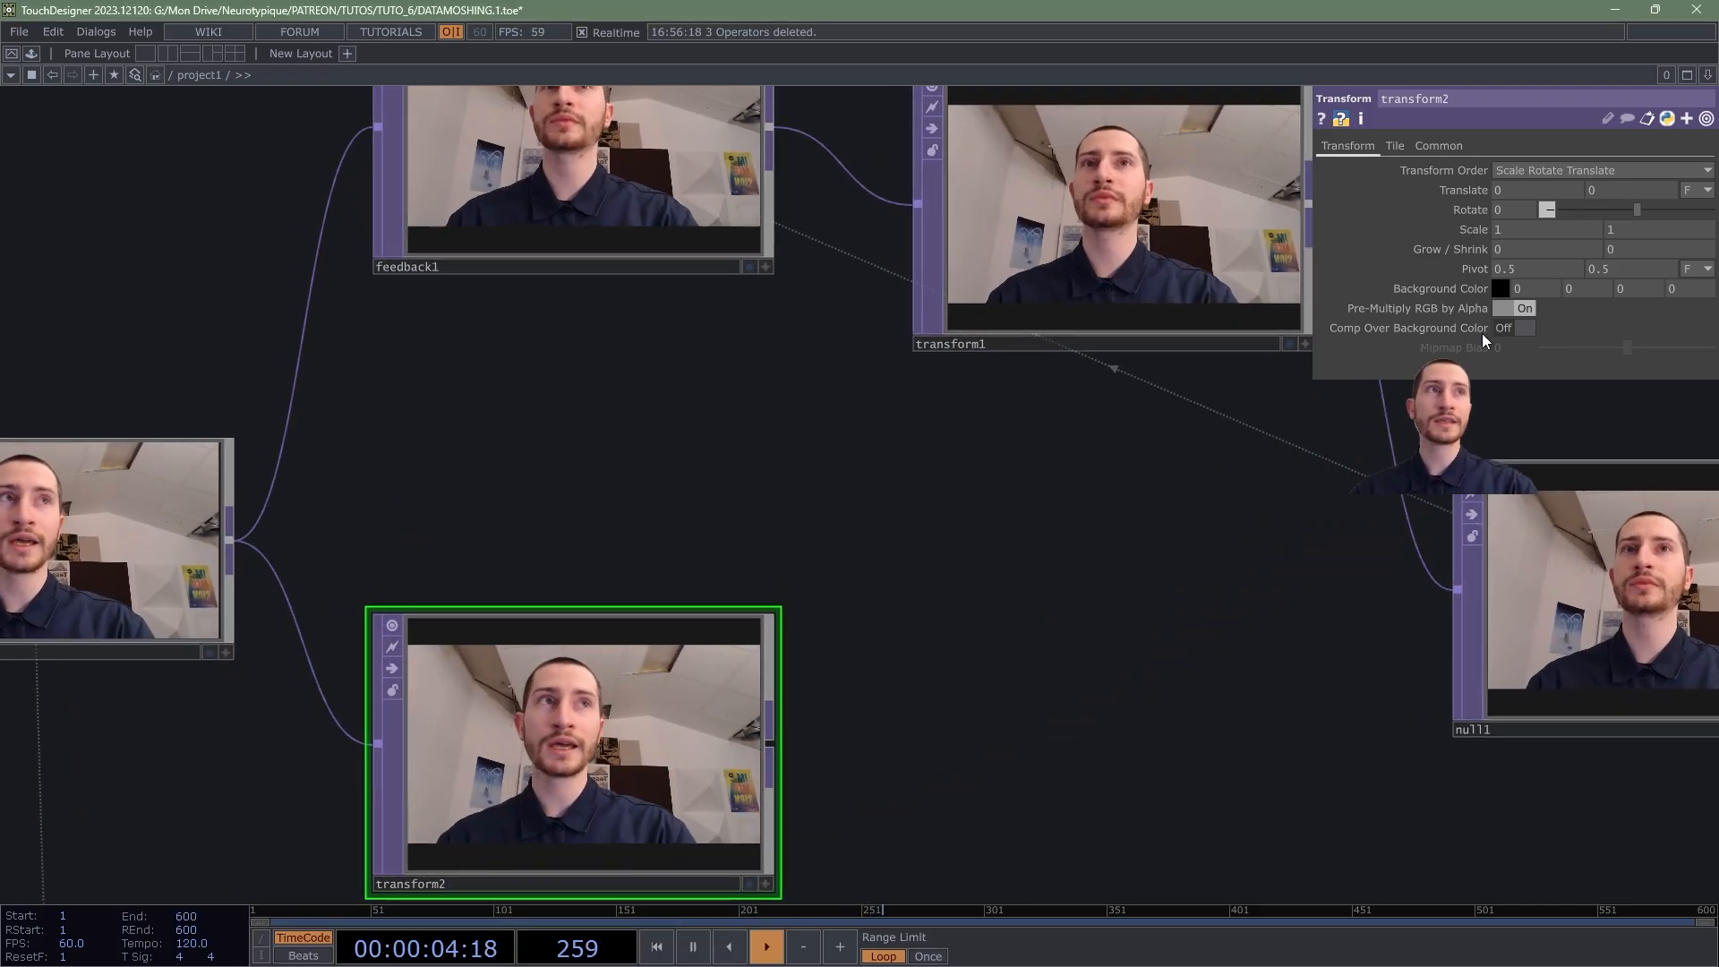
Step: Try a 10-pixel X translation on the Transform branched from flip1, and delete that Transform
left_click(1667, 208)
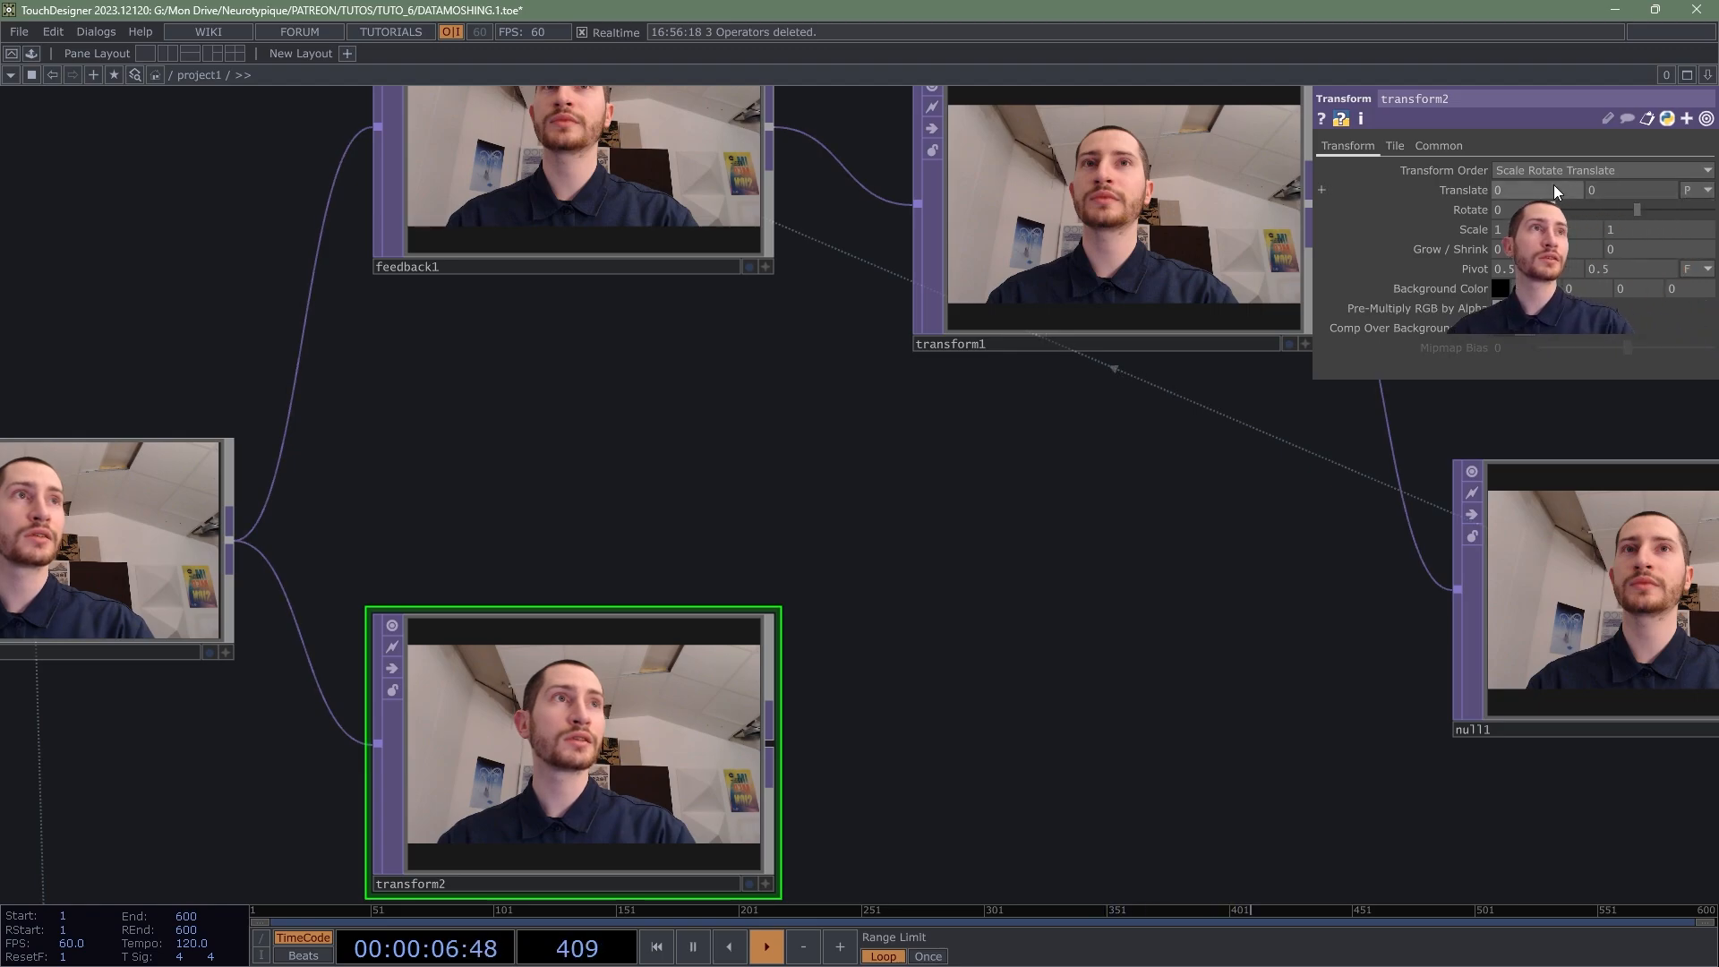
type("10")
key("Return")
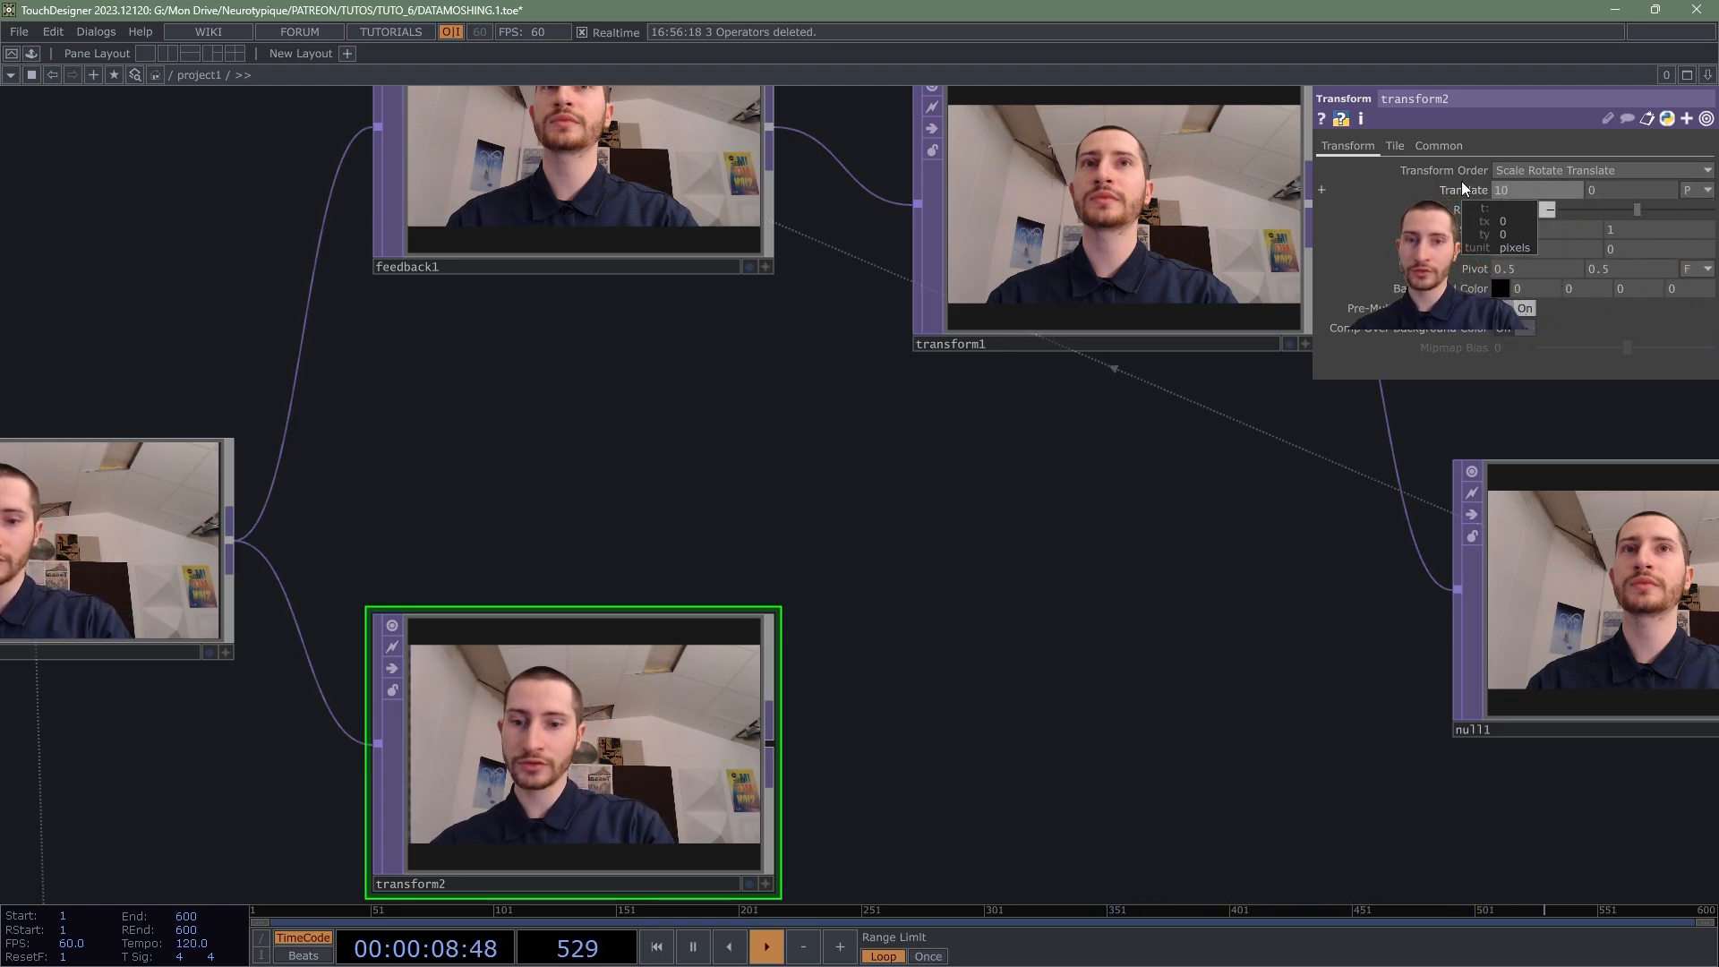
left_click_drag(622, 528, 761, 448)
middle_click_drag(602, 605, 443, 657)
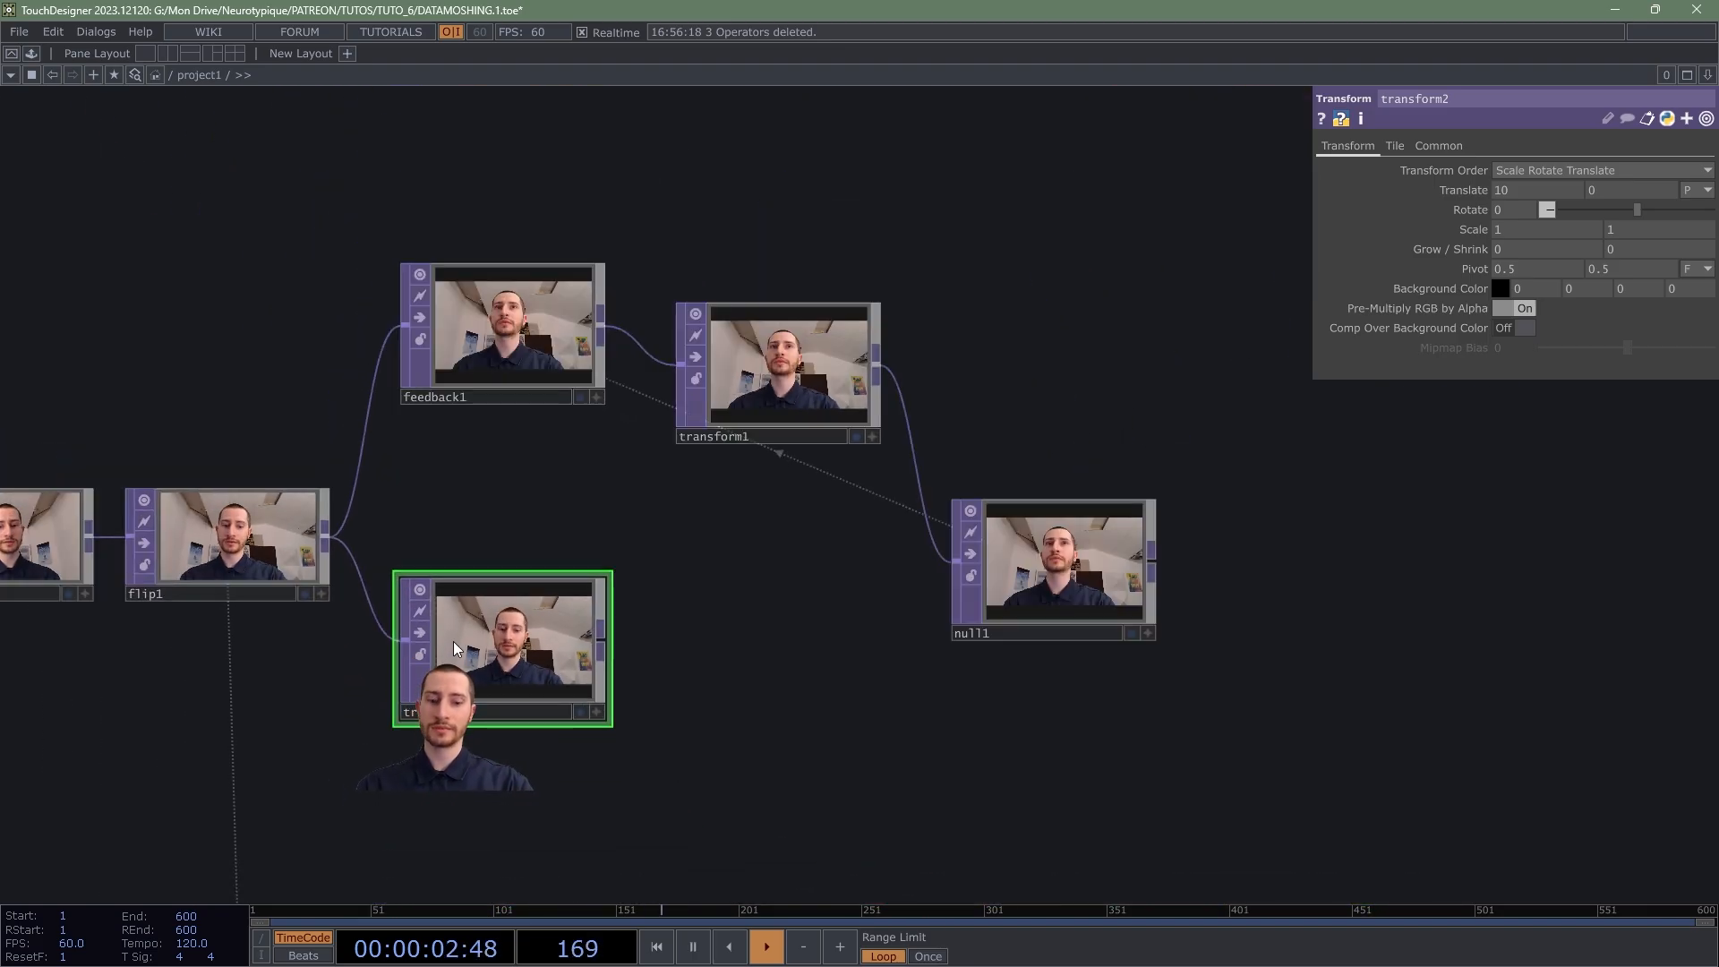
key("Delete")
Step: Set transform1's Translate unit to pixels and its X translation to 10
left_click(771, 371)
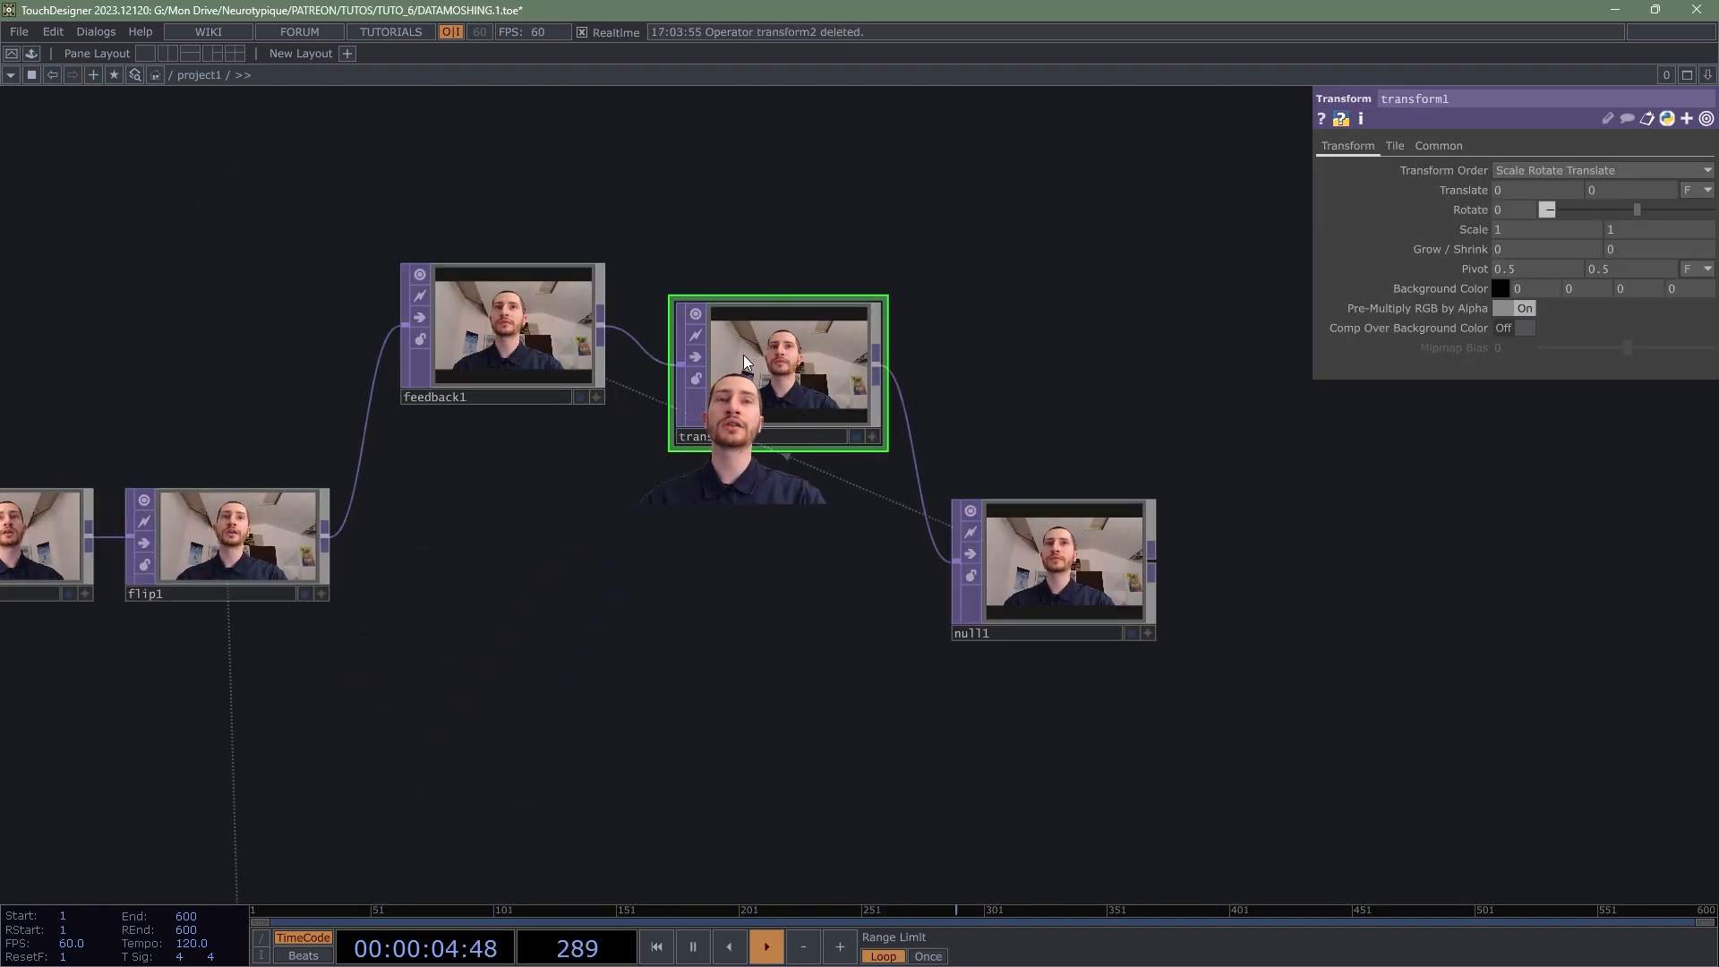
scroll(761, 373, "up", 2)
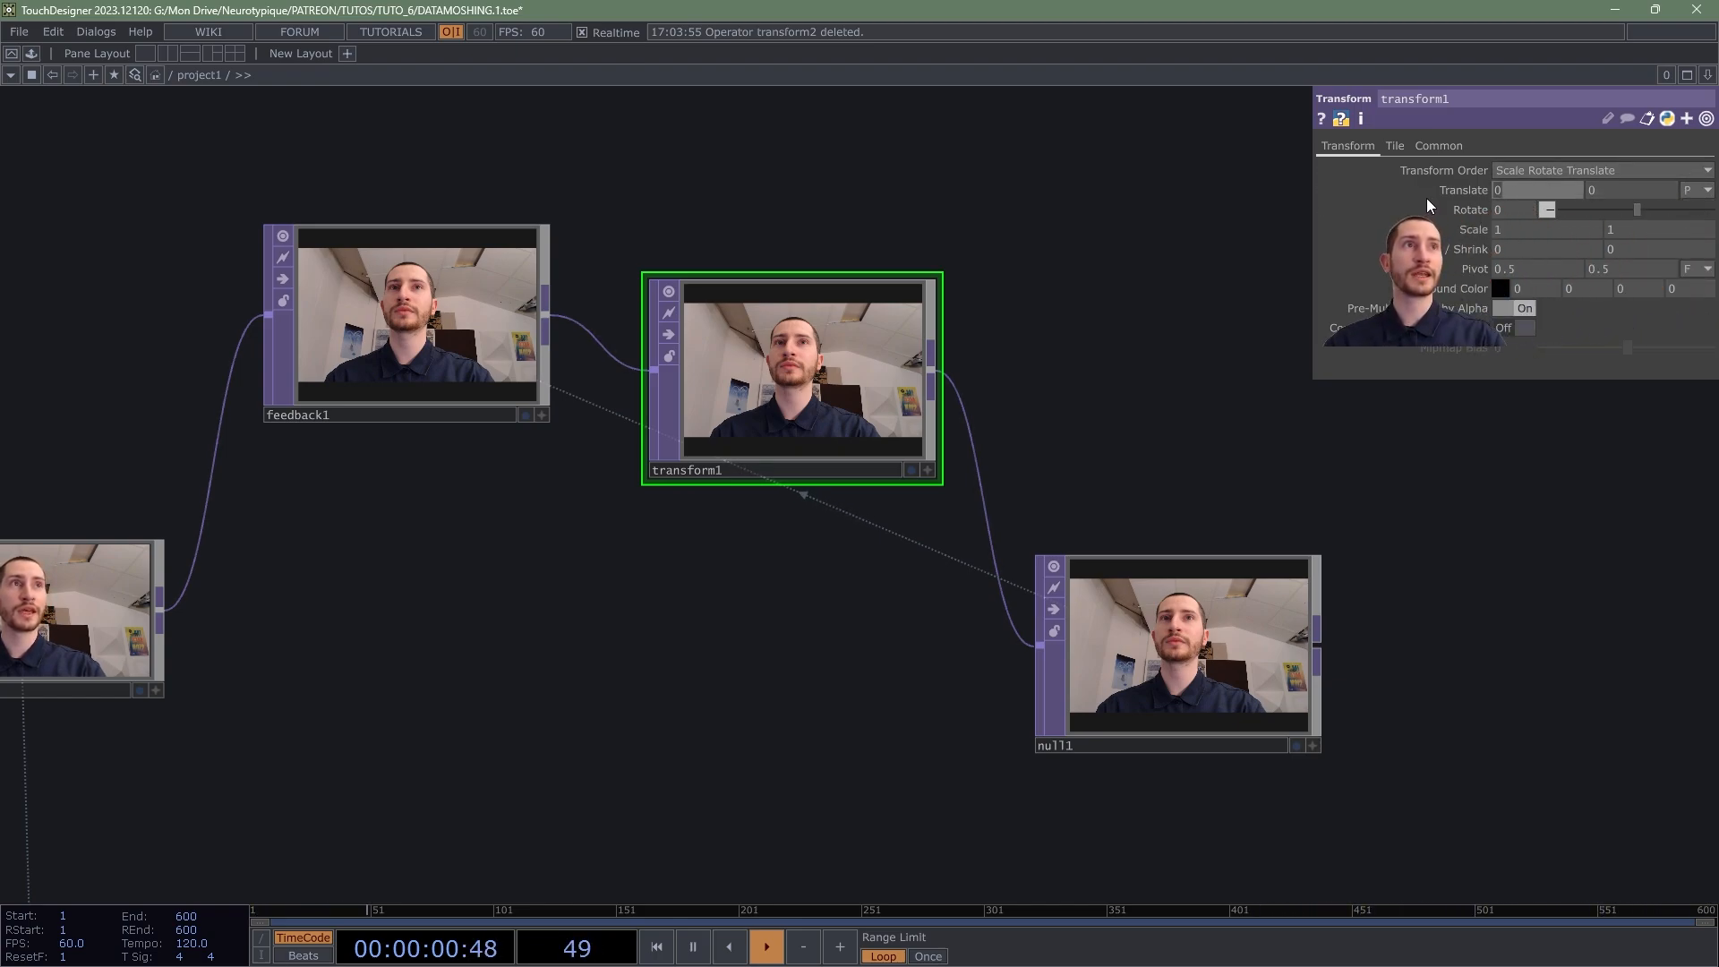
type("10")
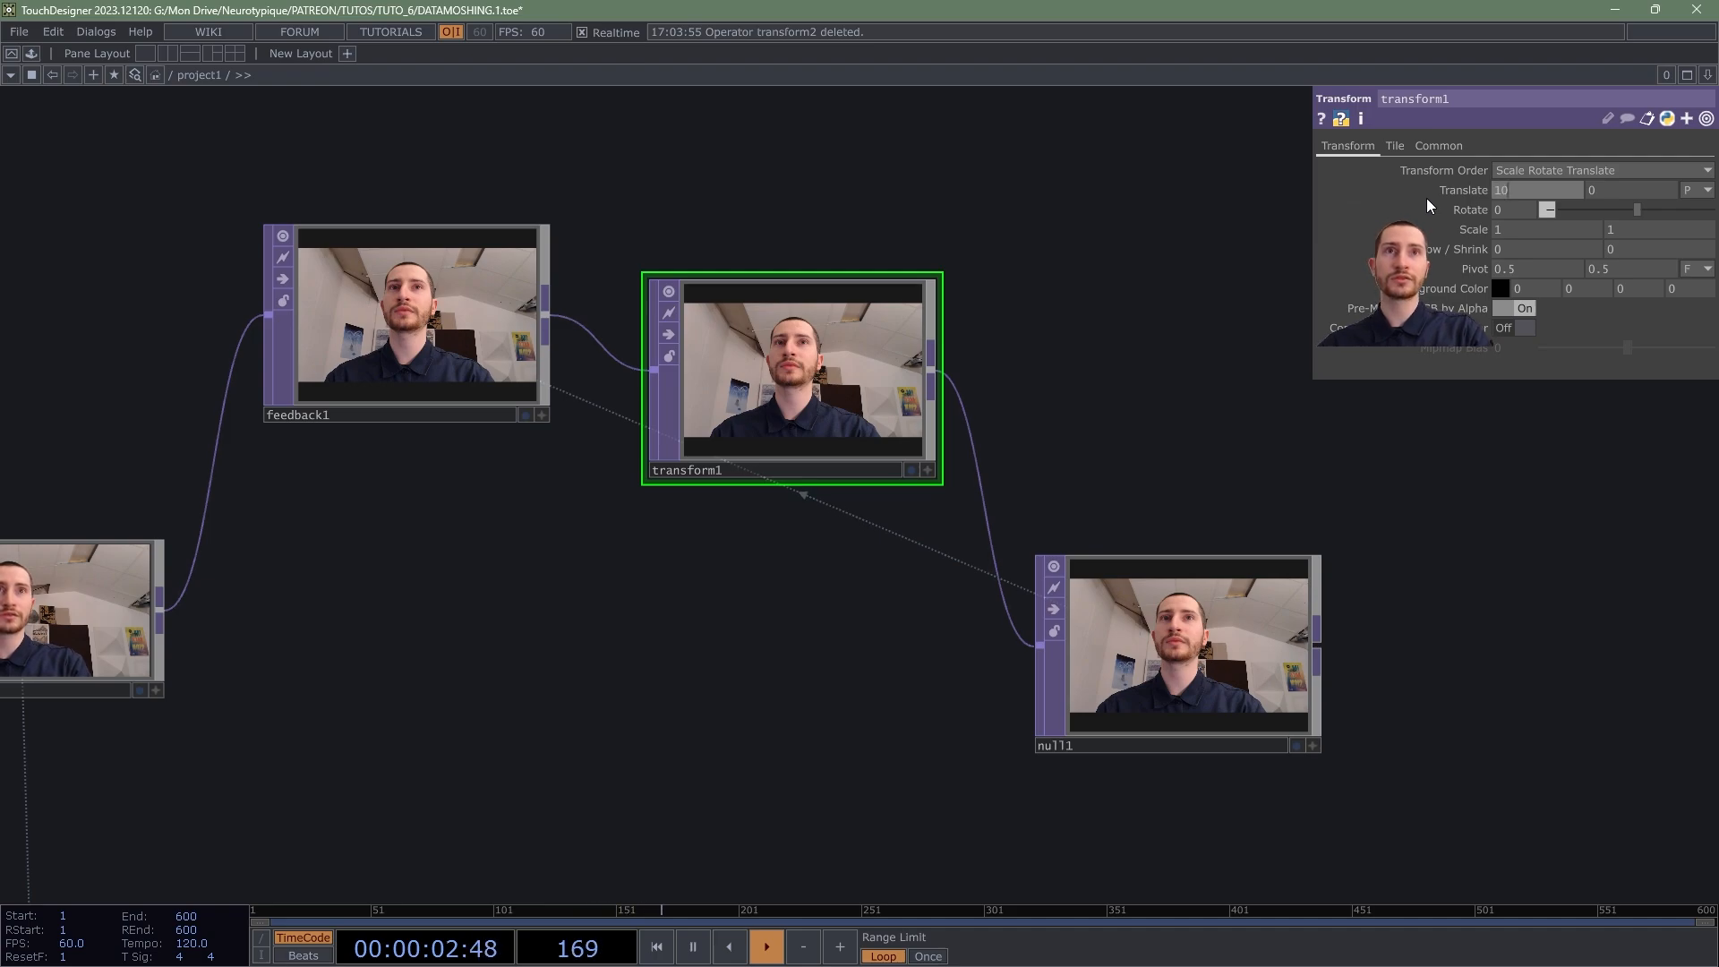
key("Return")
left_click_drag(605, 708, 664, 712)
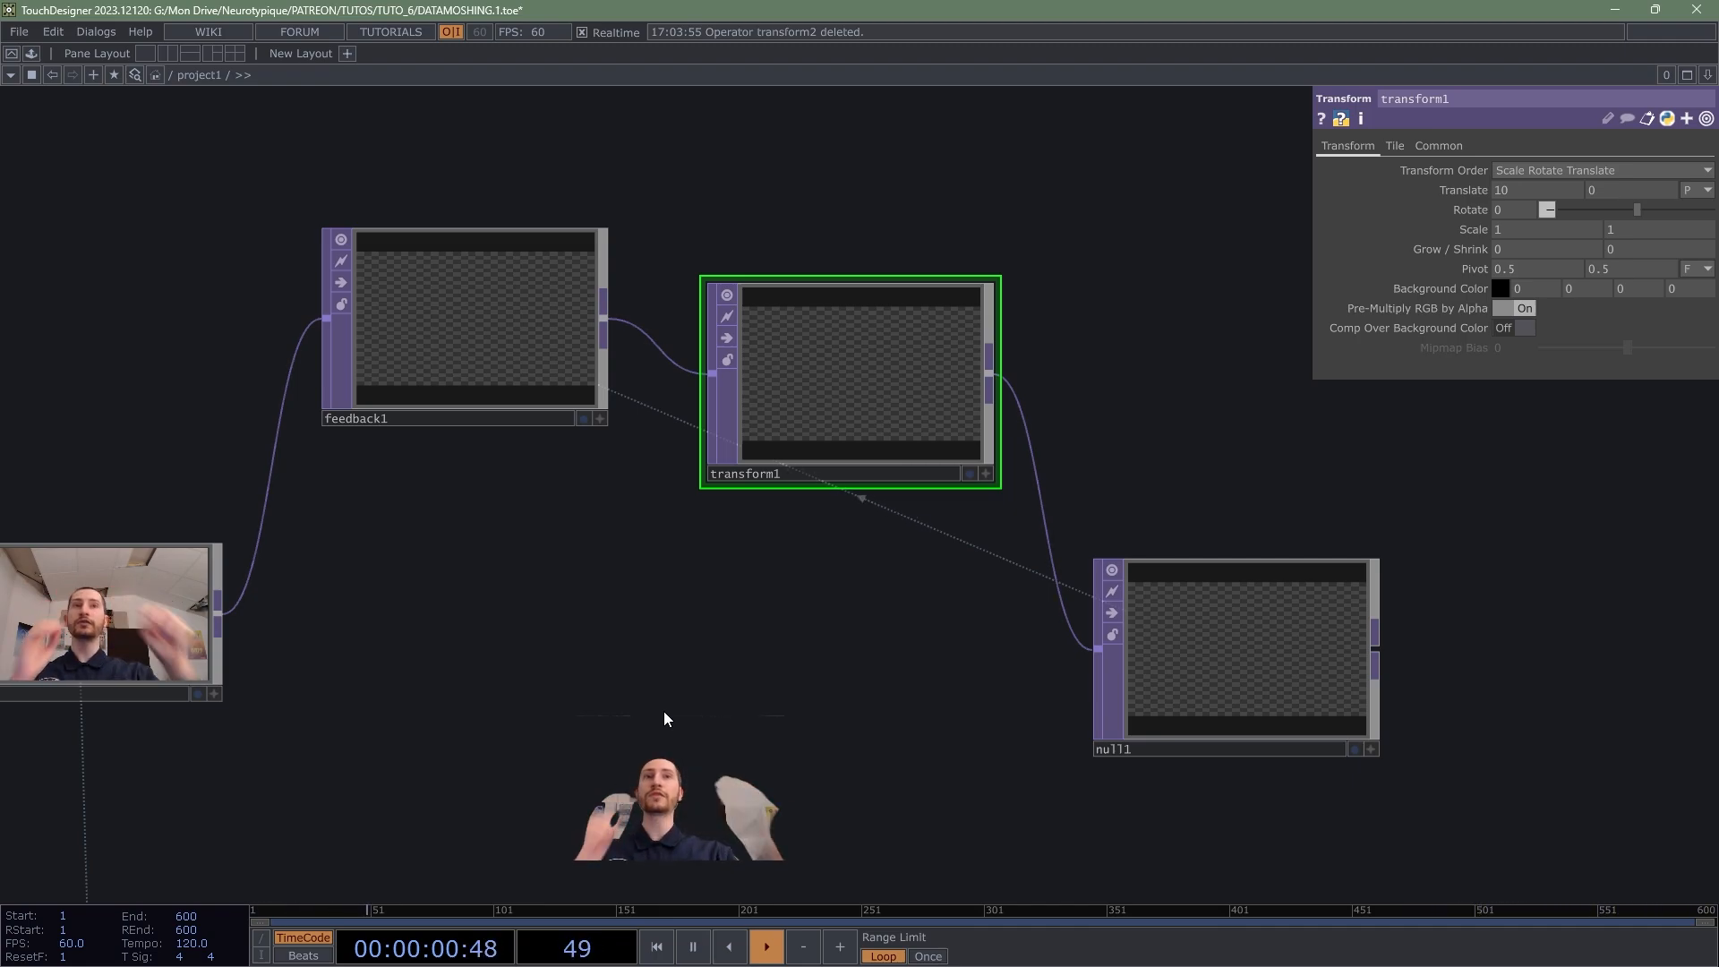
Step: Pulse feedback1's Reset twice to watch the feedback loop restart from the flipped webcam image
left_click(440, 272)
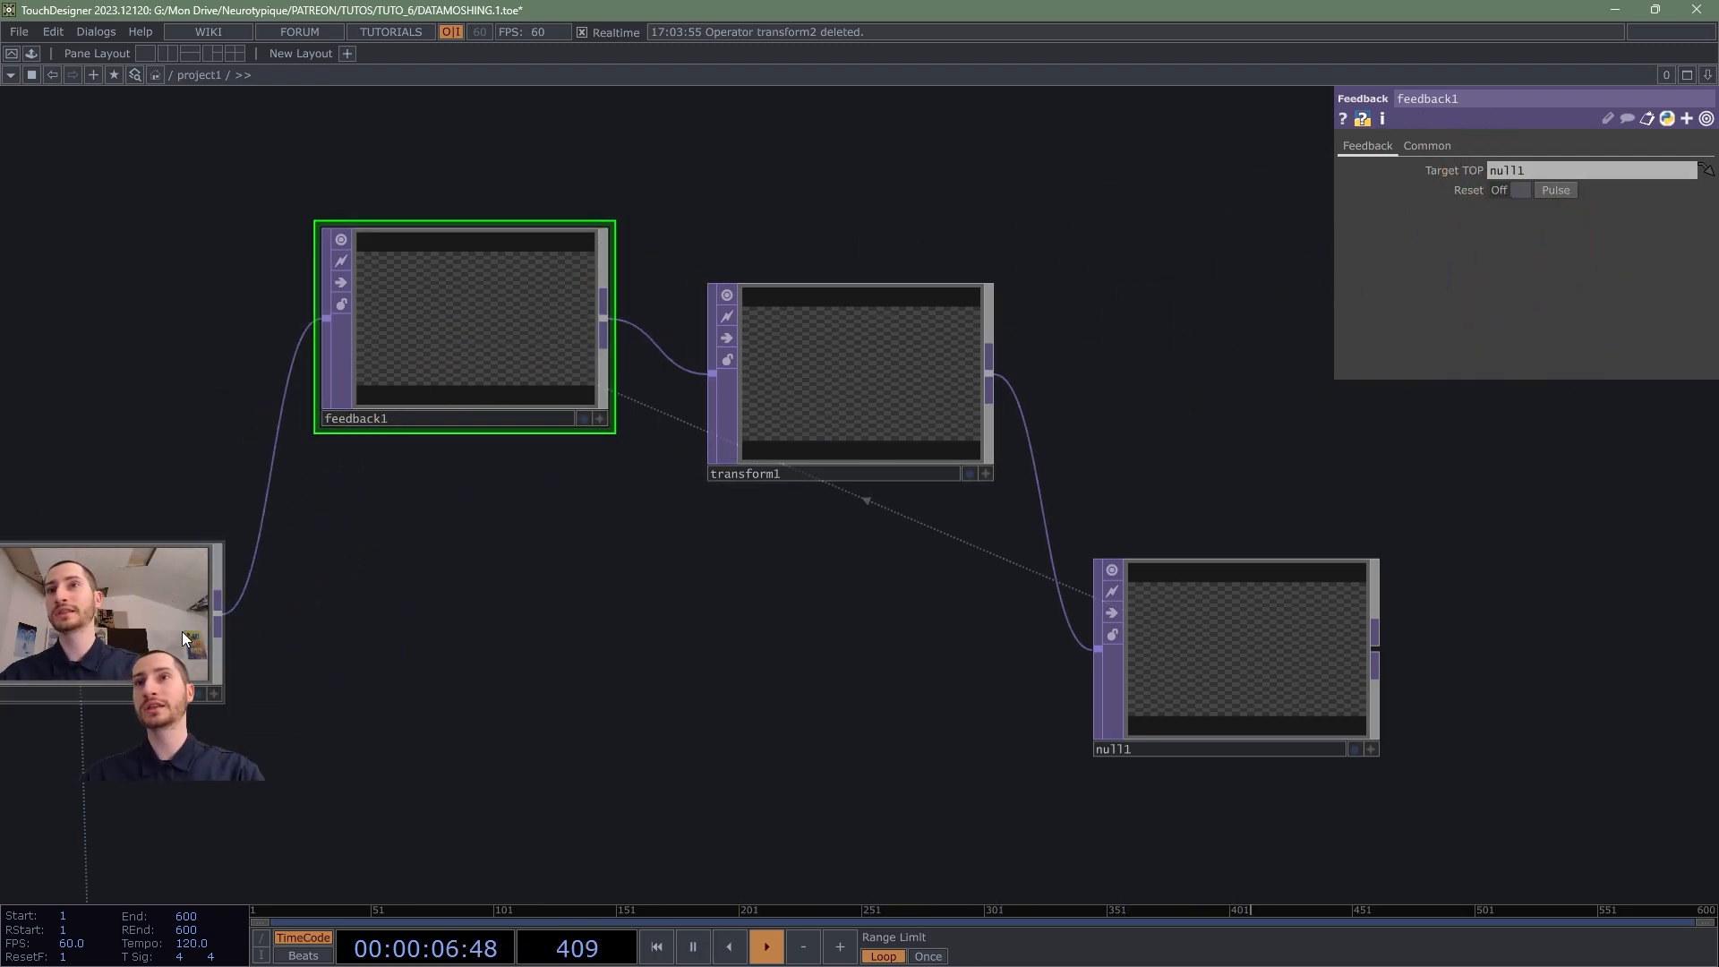
left_click(1562, 189)
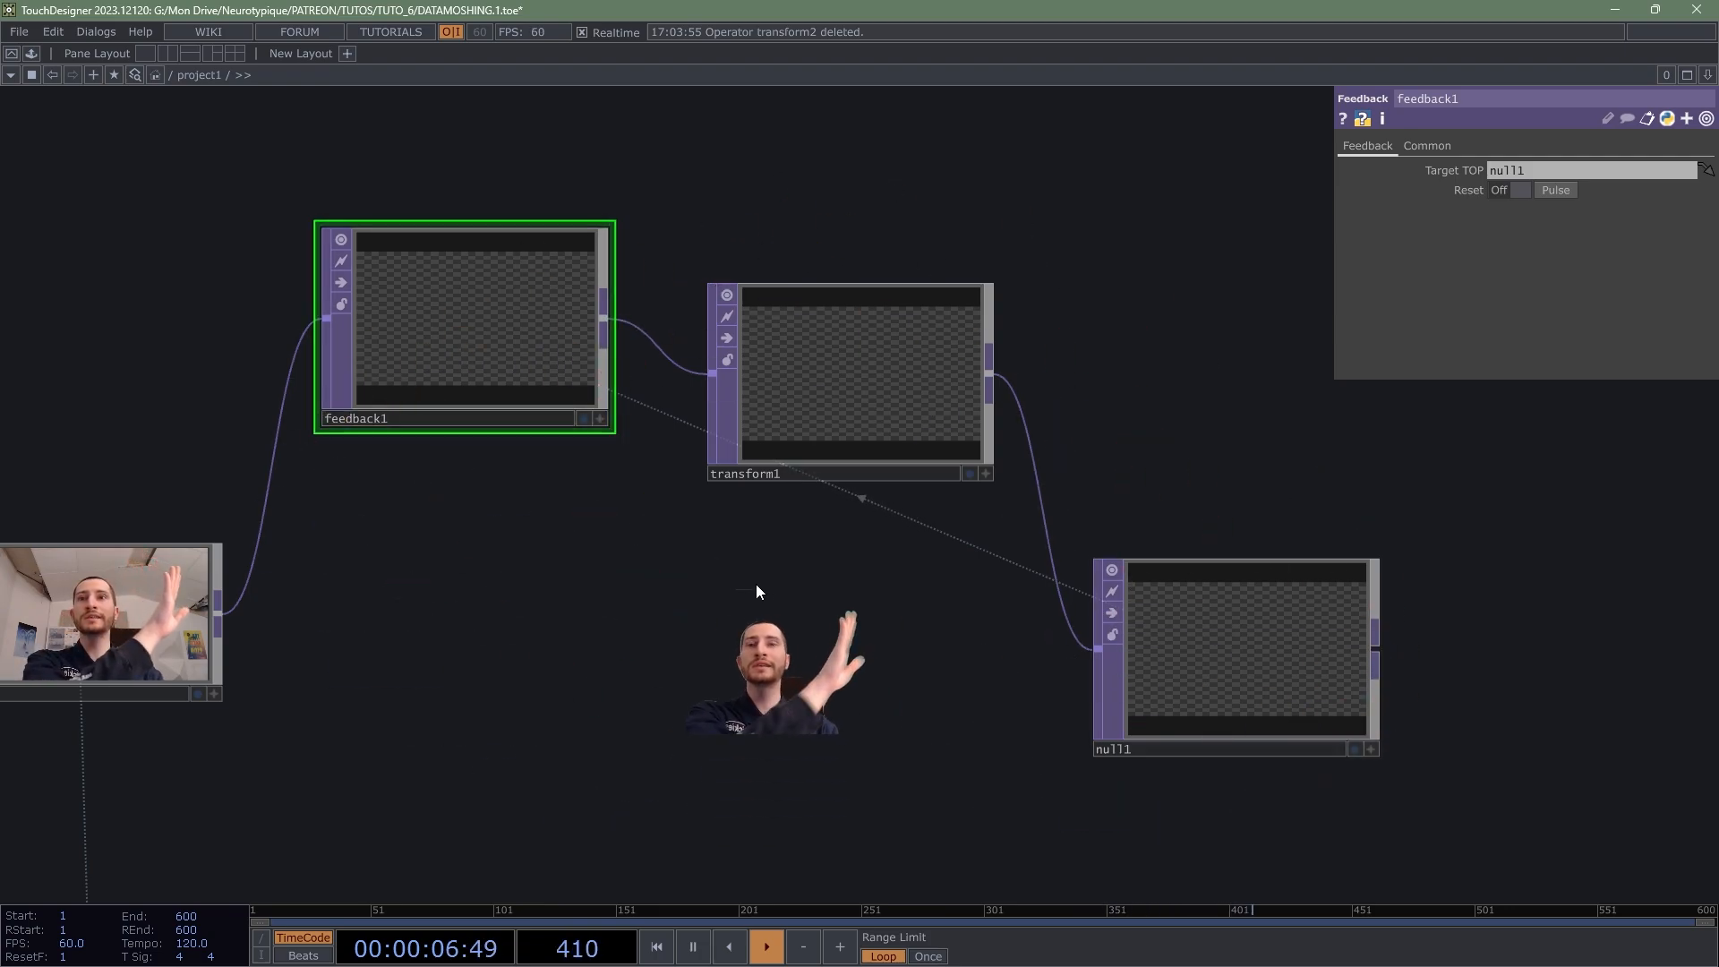
left_click(1547, 190)
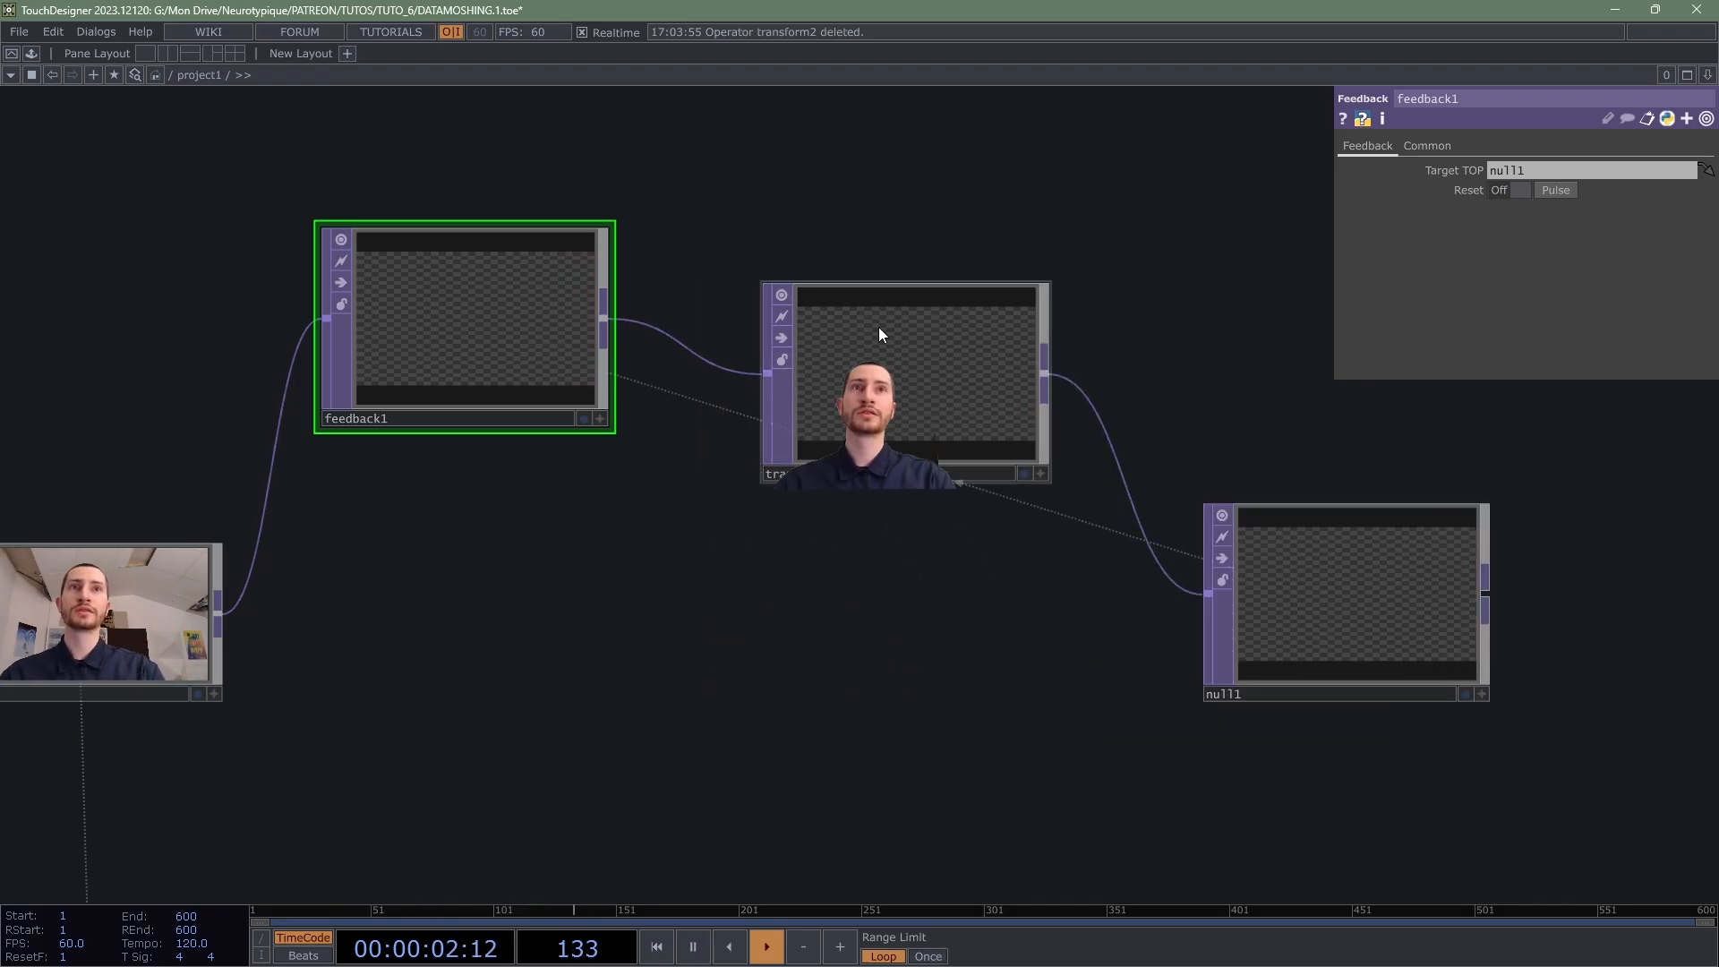
Step: Add a Keyboard In CHOP above feedback1 in the network
left_click_drag(980, 267, 1078, 420)
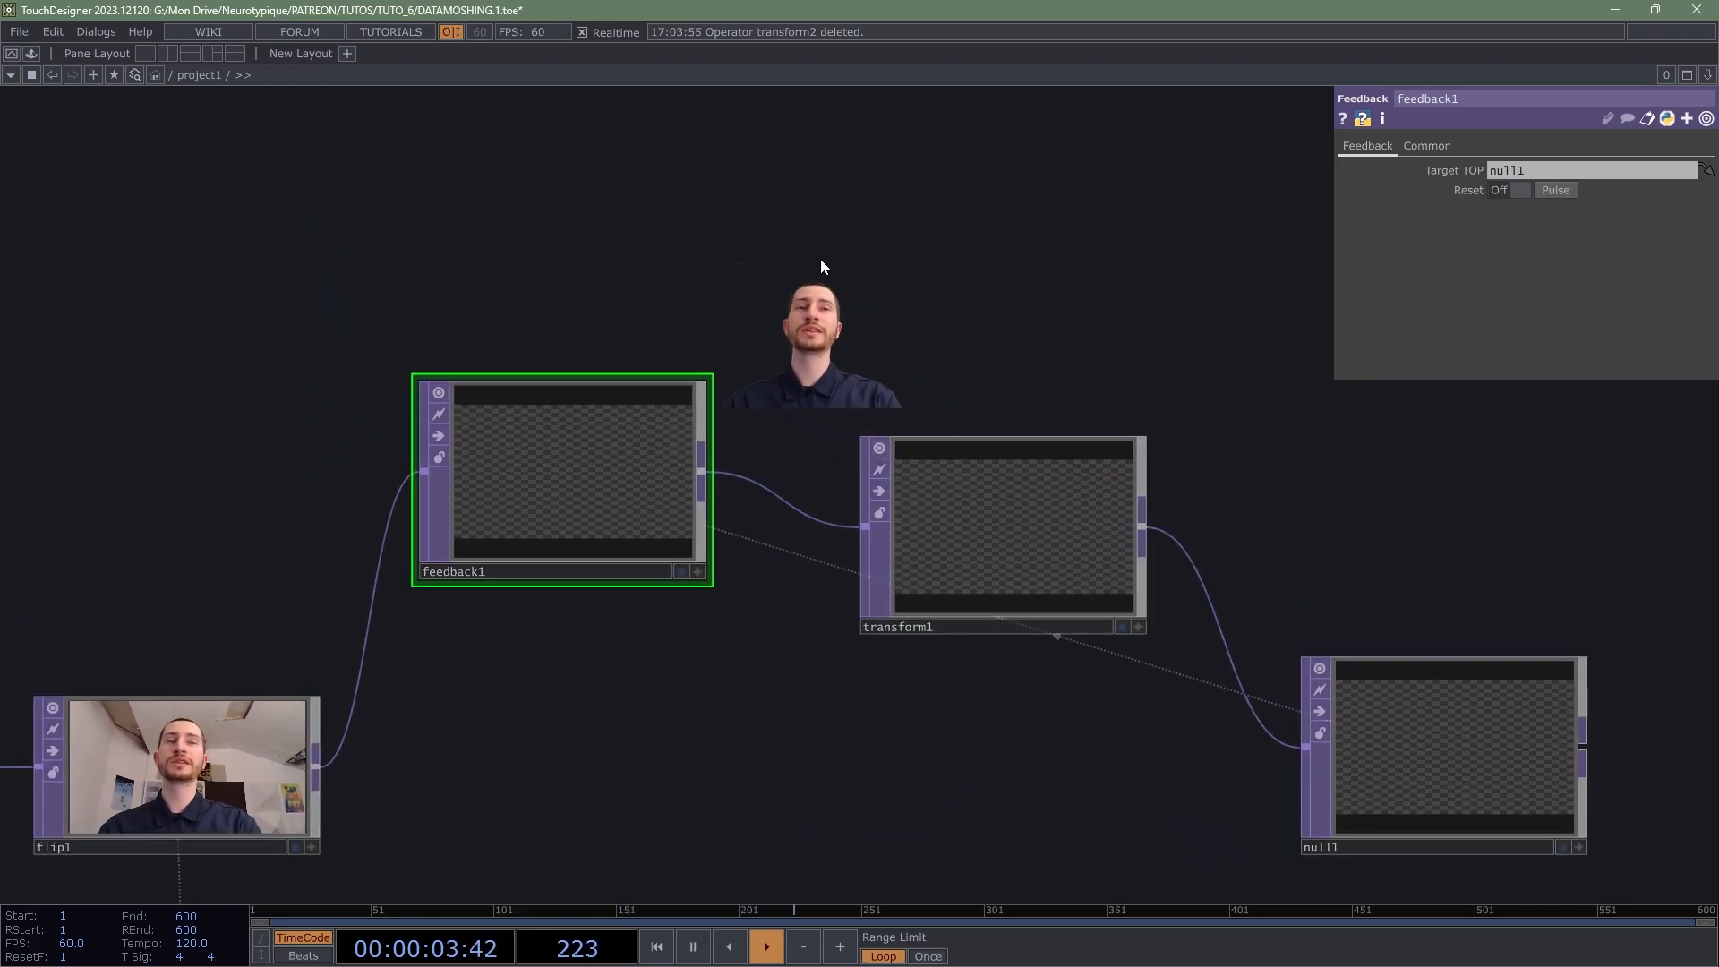
scroll(821, 264, "down", 3)
left_click_drag(824, 269, 832, 345)
key("Tab")
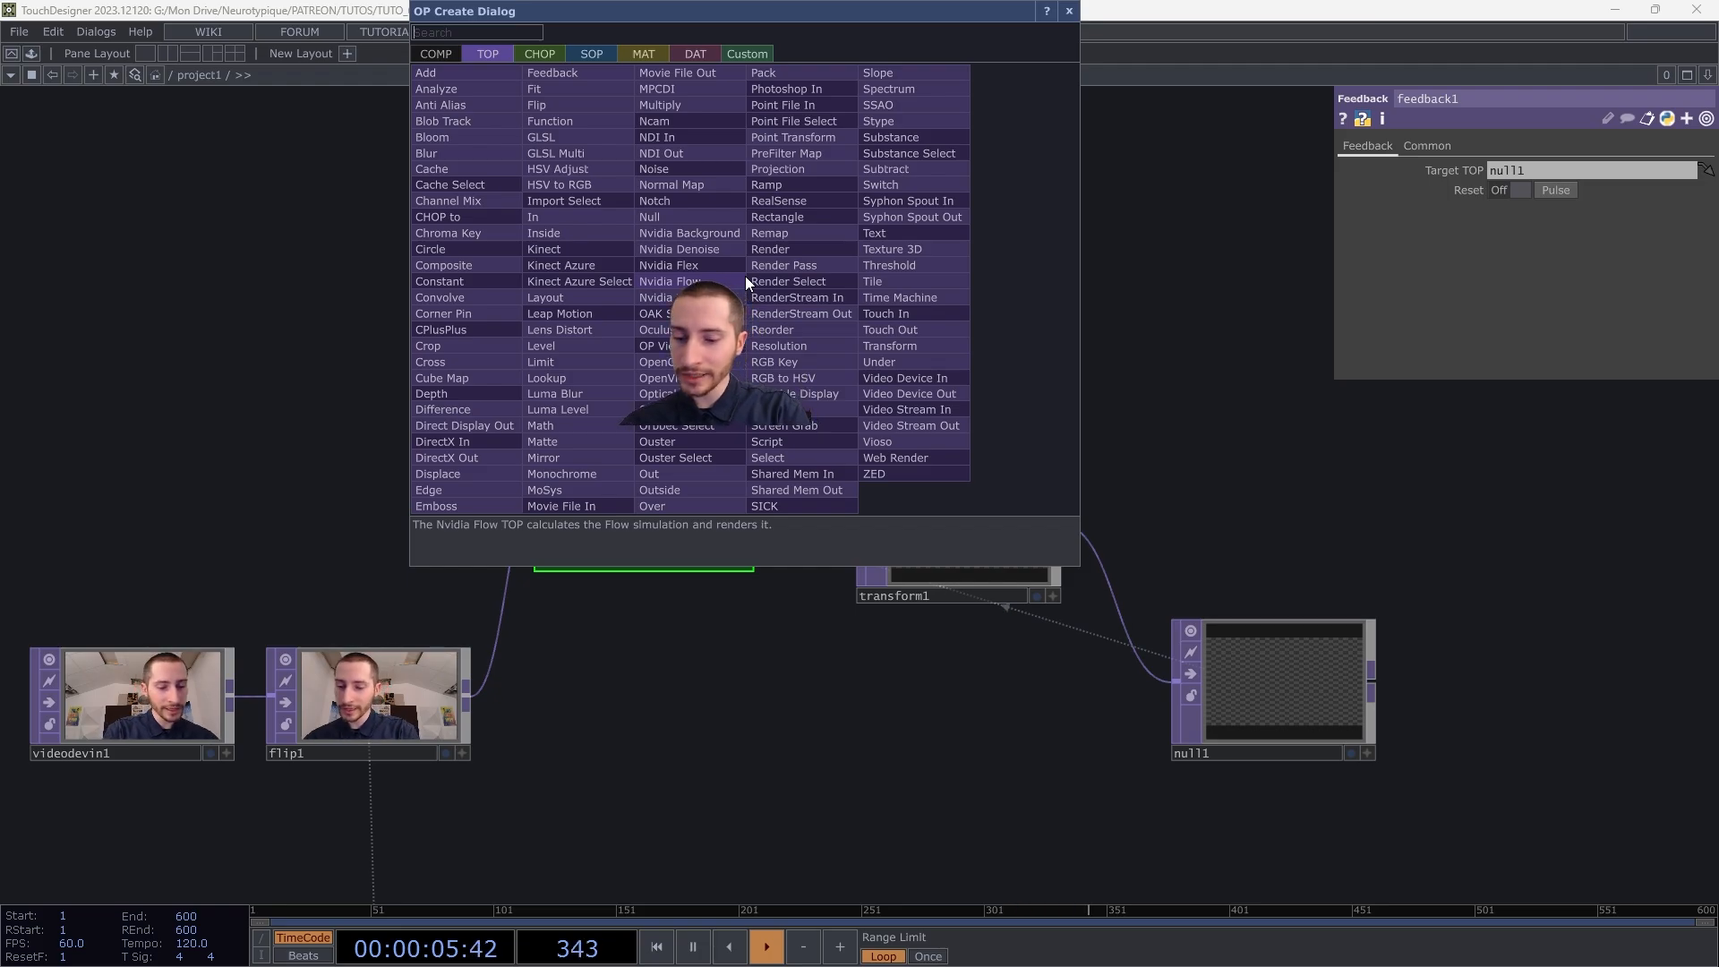
key("Tab")
type("key")
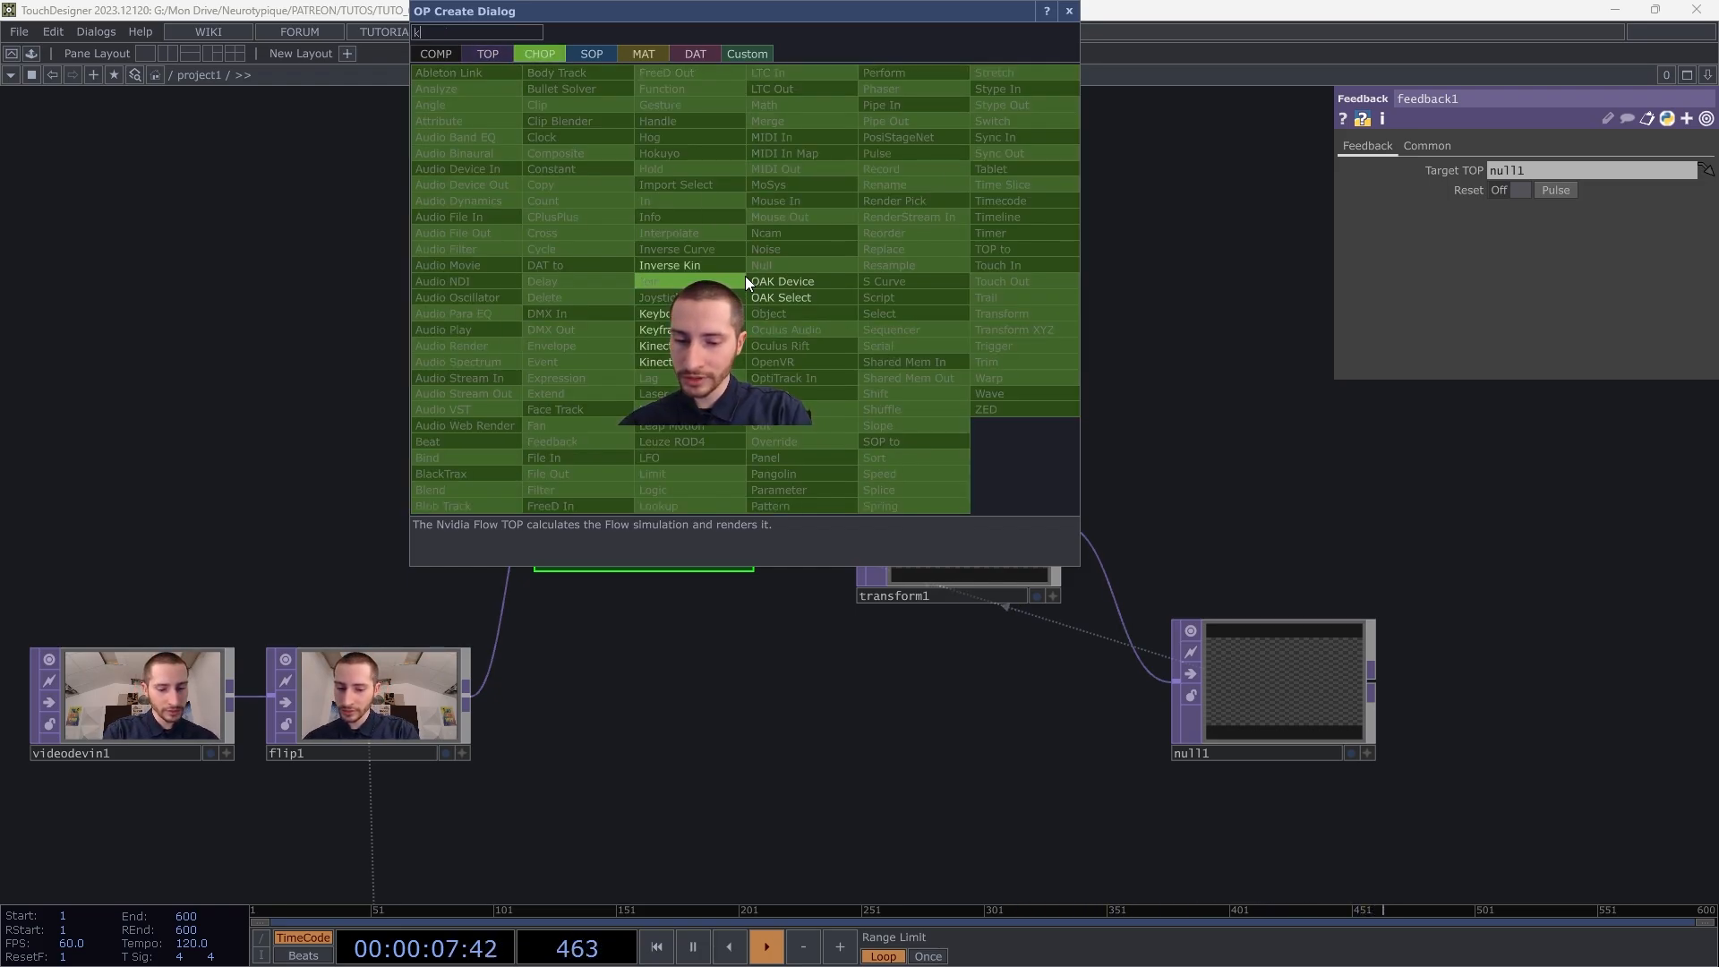
left_click(716, 309)
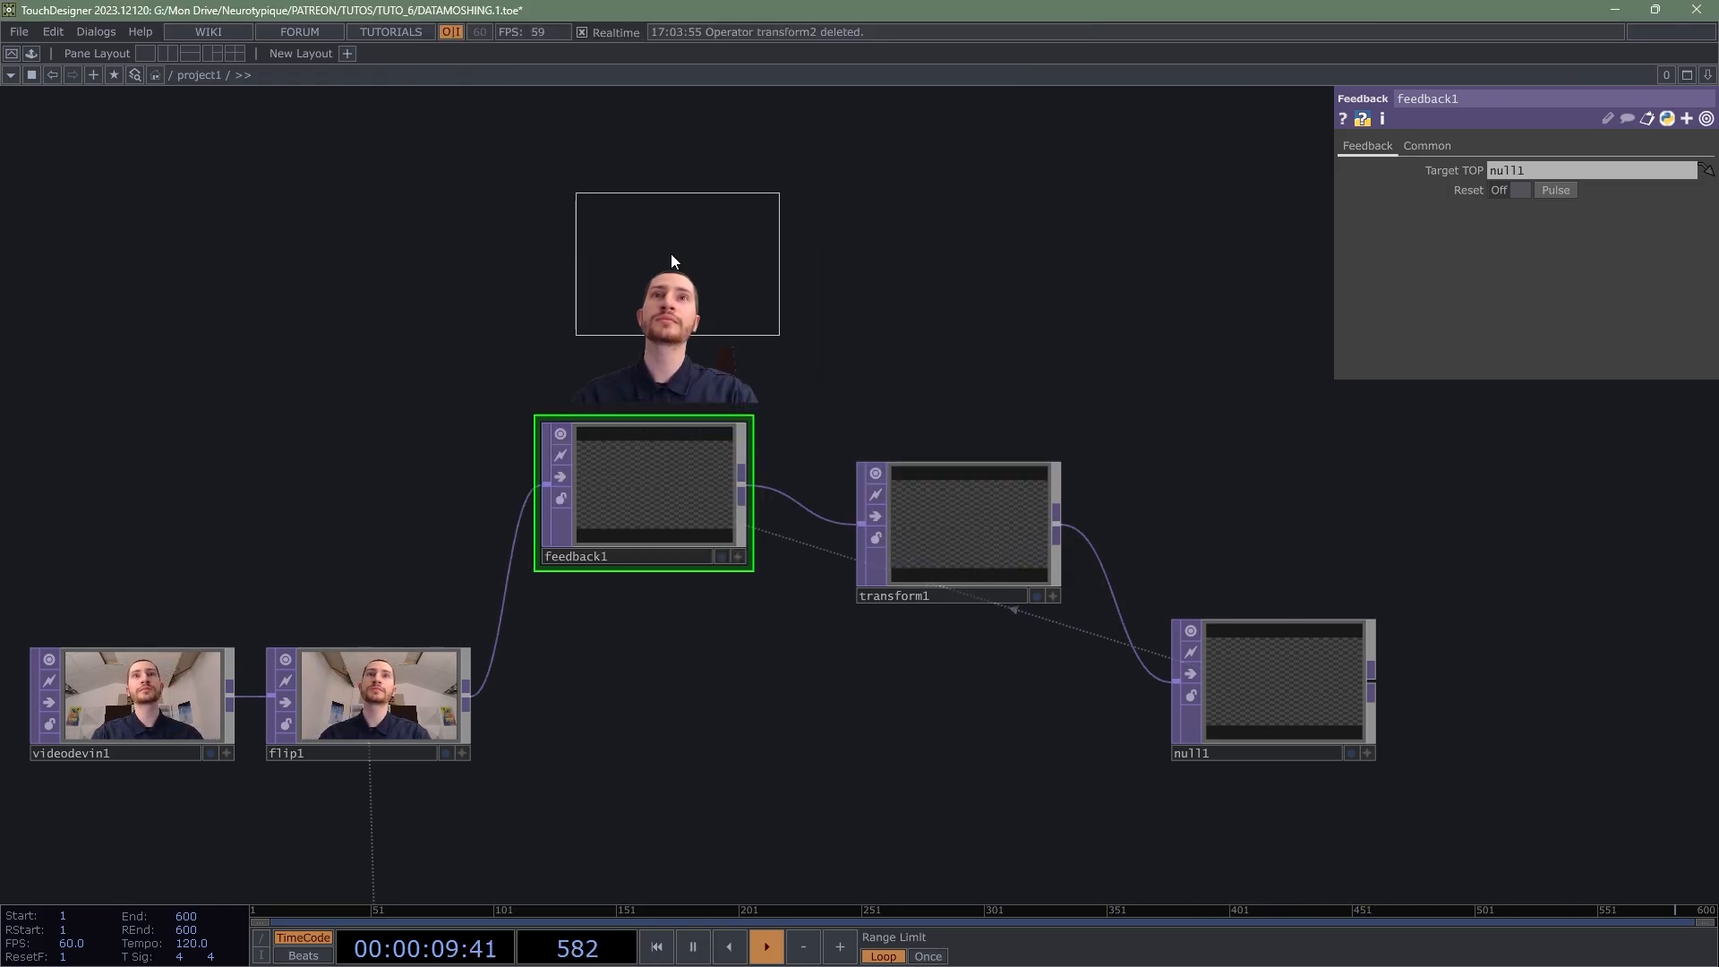
left_click(670, 253)
Step: Export the Keyboard In CHOP's k1 channel to feedback1's Reset parameter and trigger it several times as a test
left_click_drag(670, 253, 1506, 190)
left_click(739, 280)
left_click(1516, 189)
left_click_drag(894, 313, 855, 302)
key("1")
key("1")
key("1")
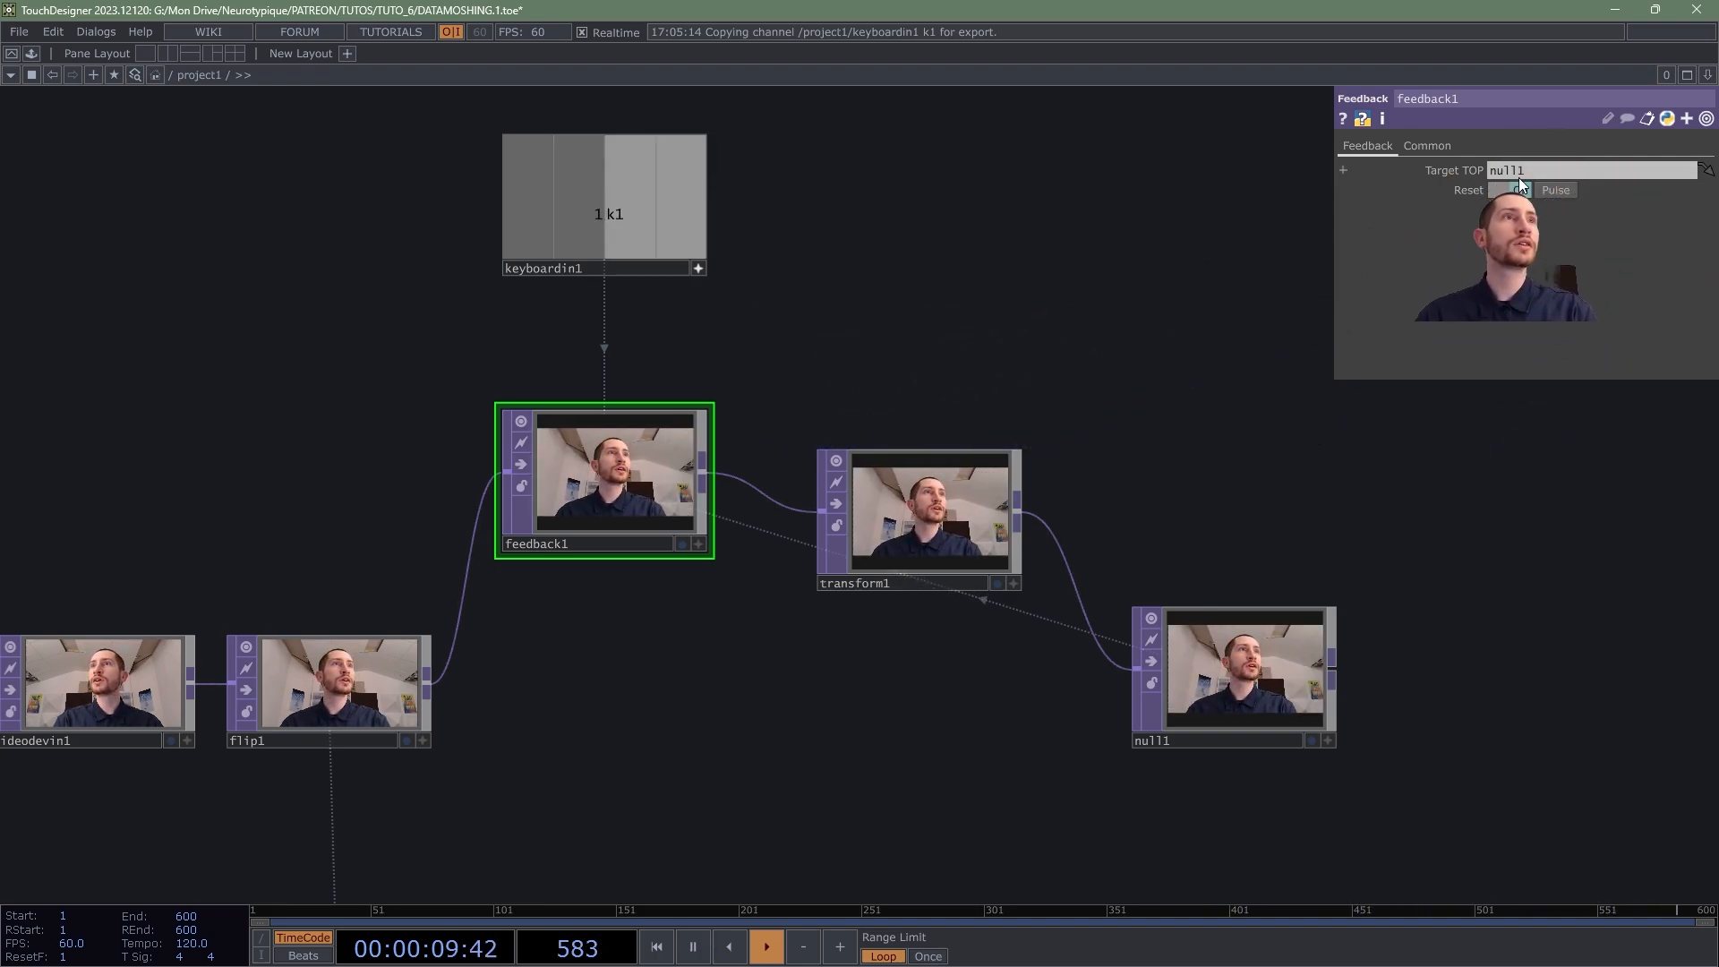
Step: Switch feedback1's Reset parameter from the keyboardin1 expression to constant mode and toggle it on and off manually
left_click(1476, 193)
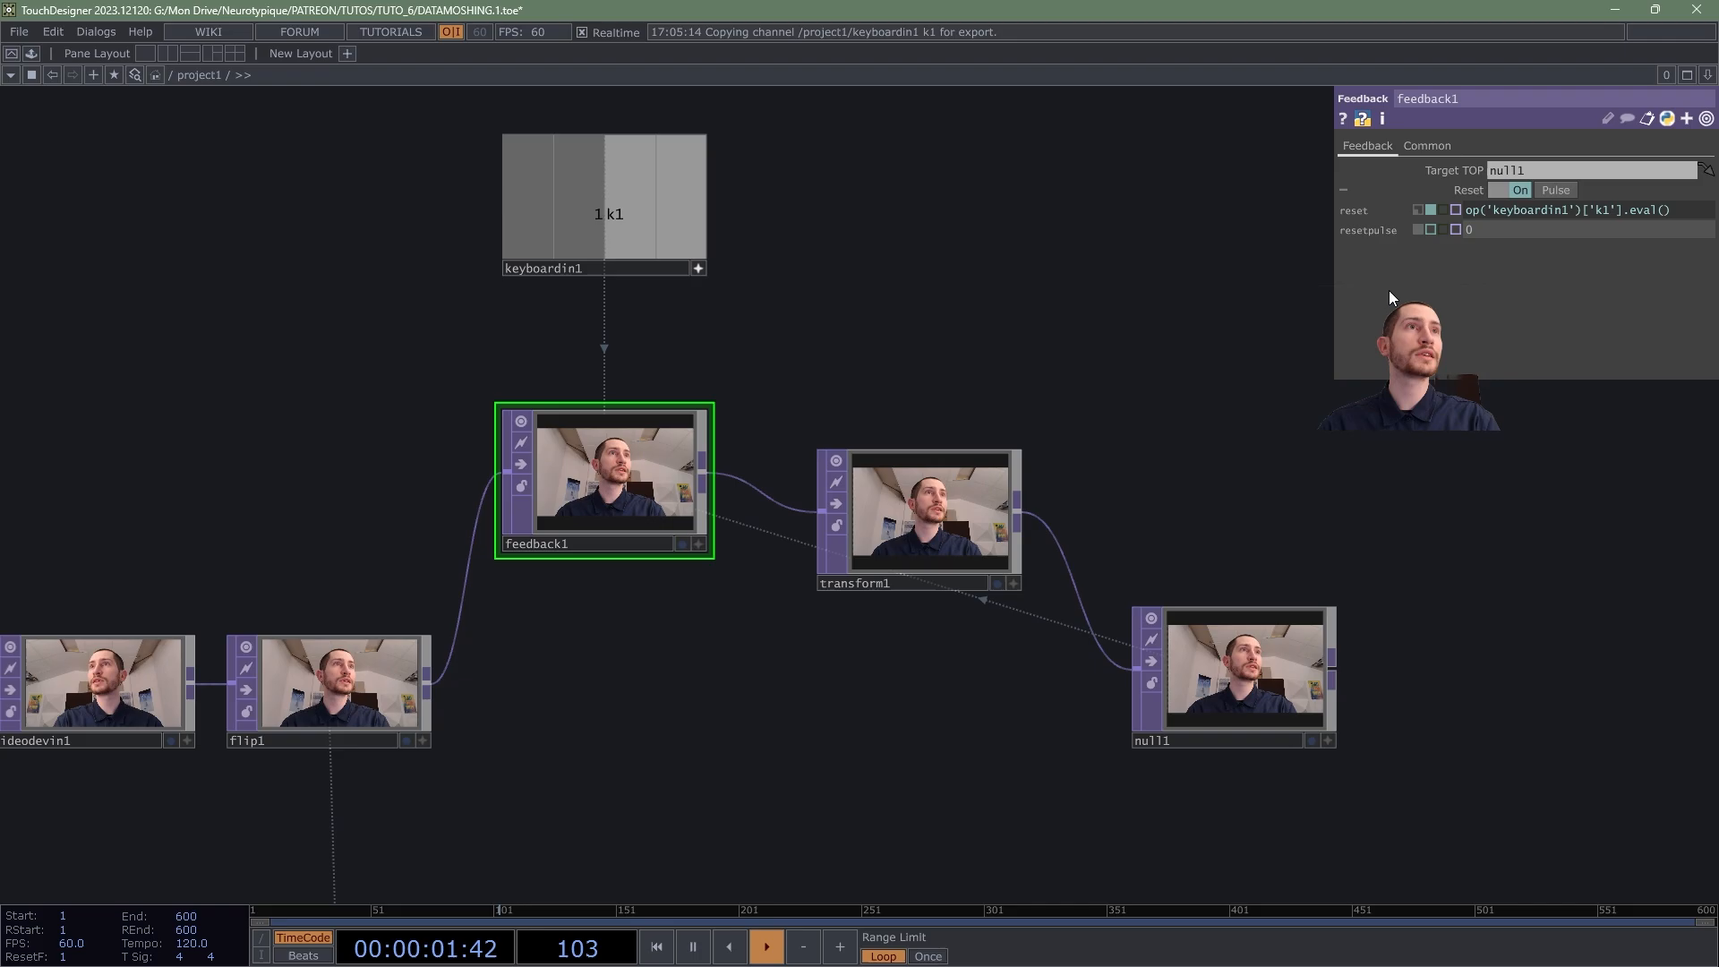
scroll(574, 501, "up", 4)
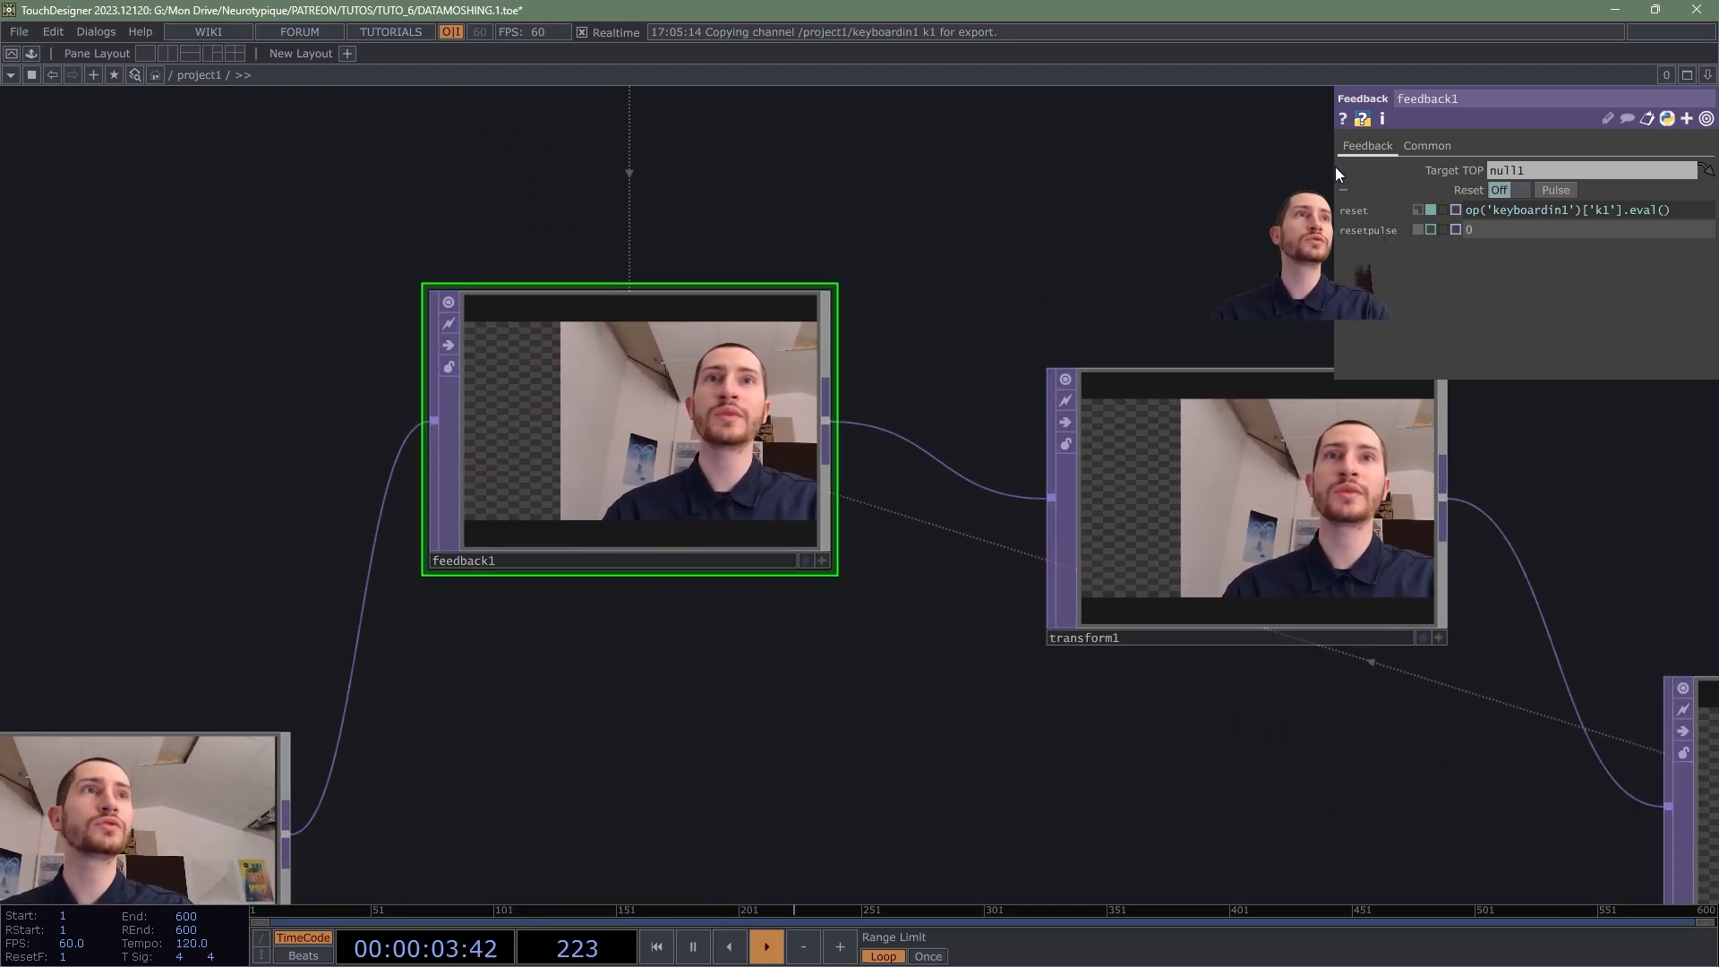
left_click(1492, 191)
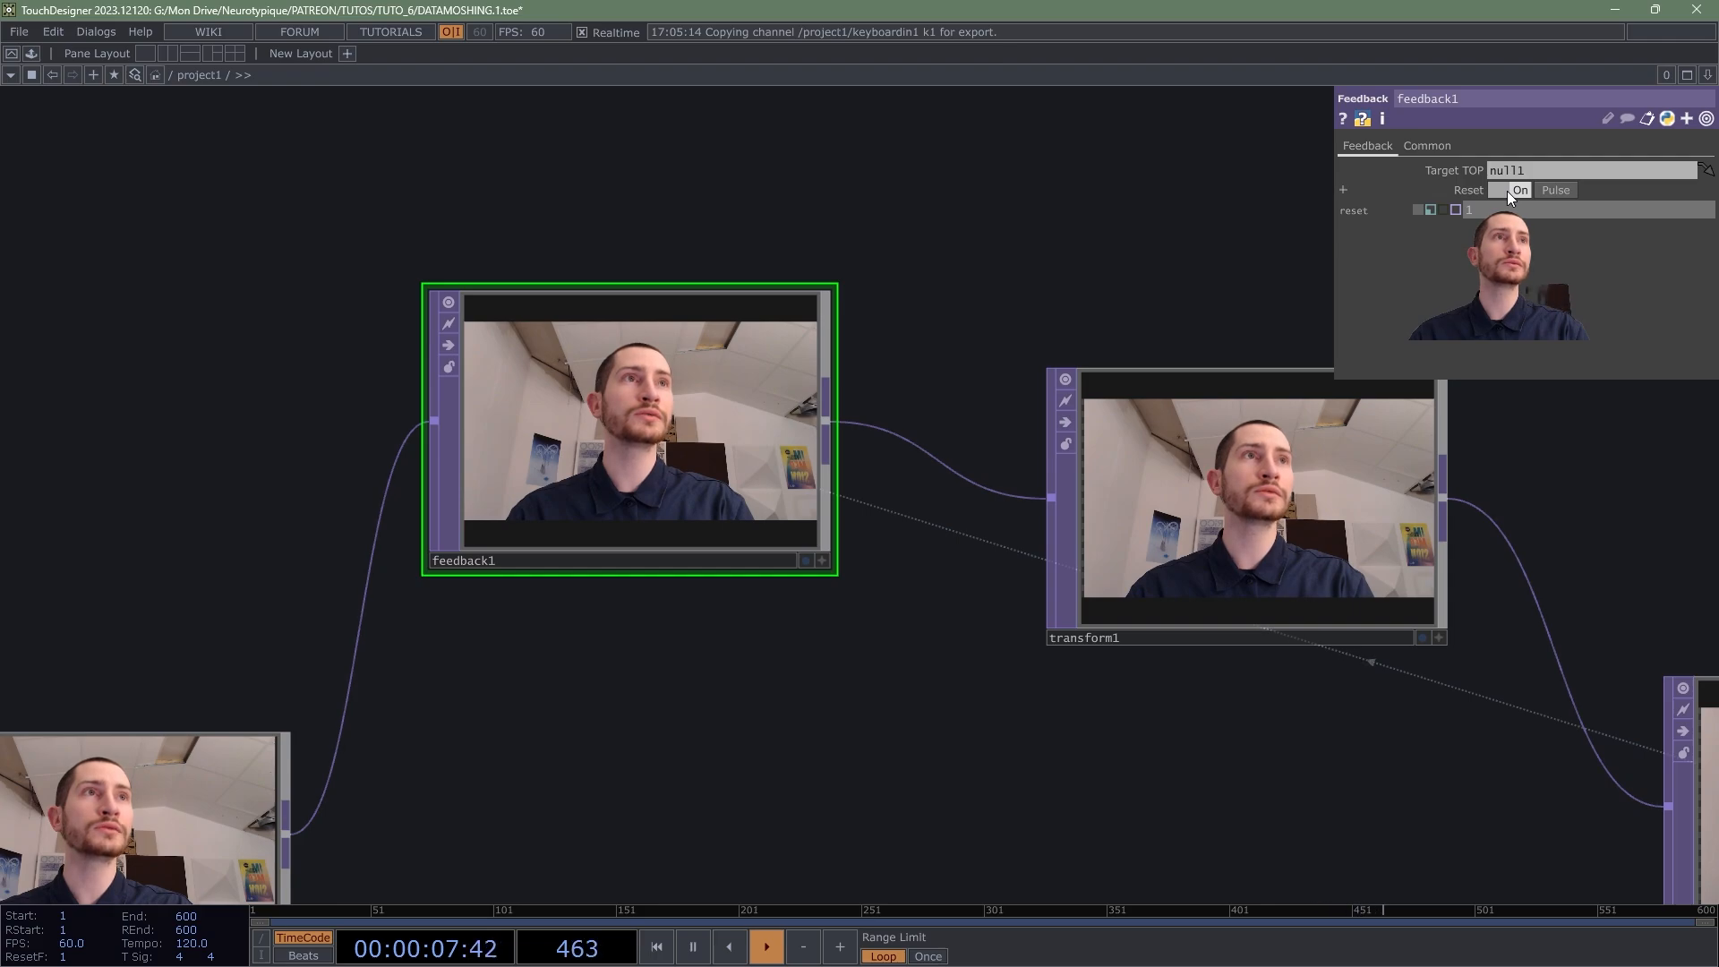
left_click(1507, 191)
left_click(1507, 190)
left_click(1507, 191)
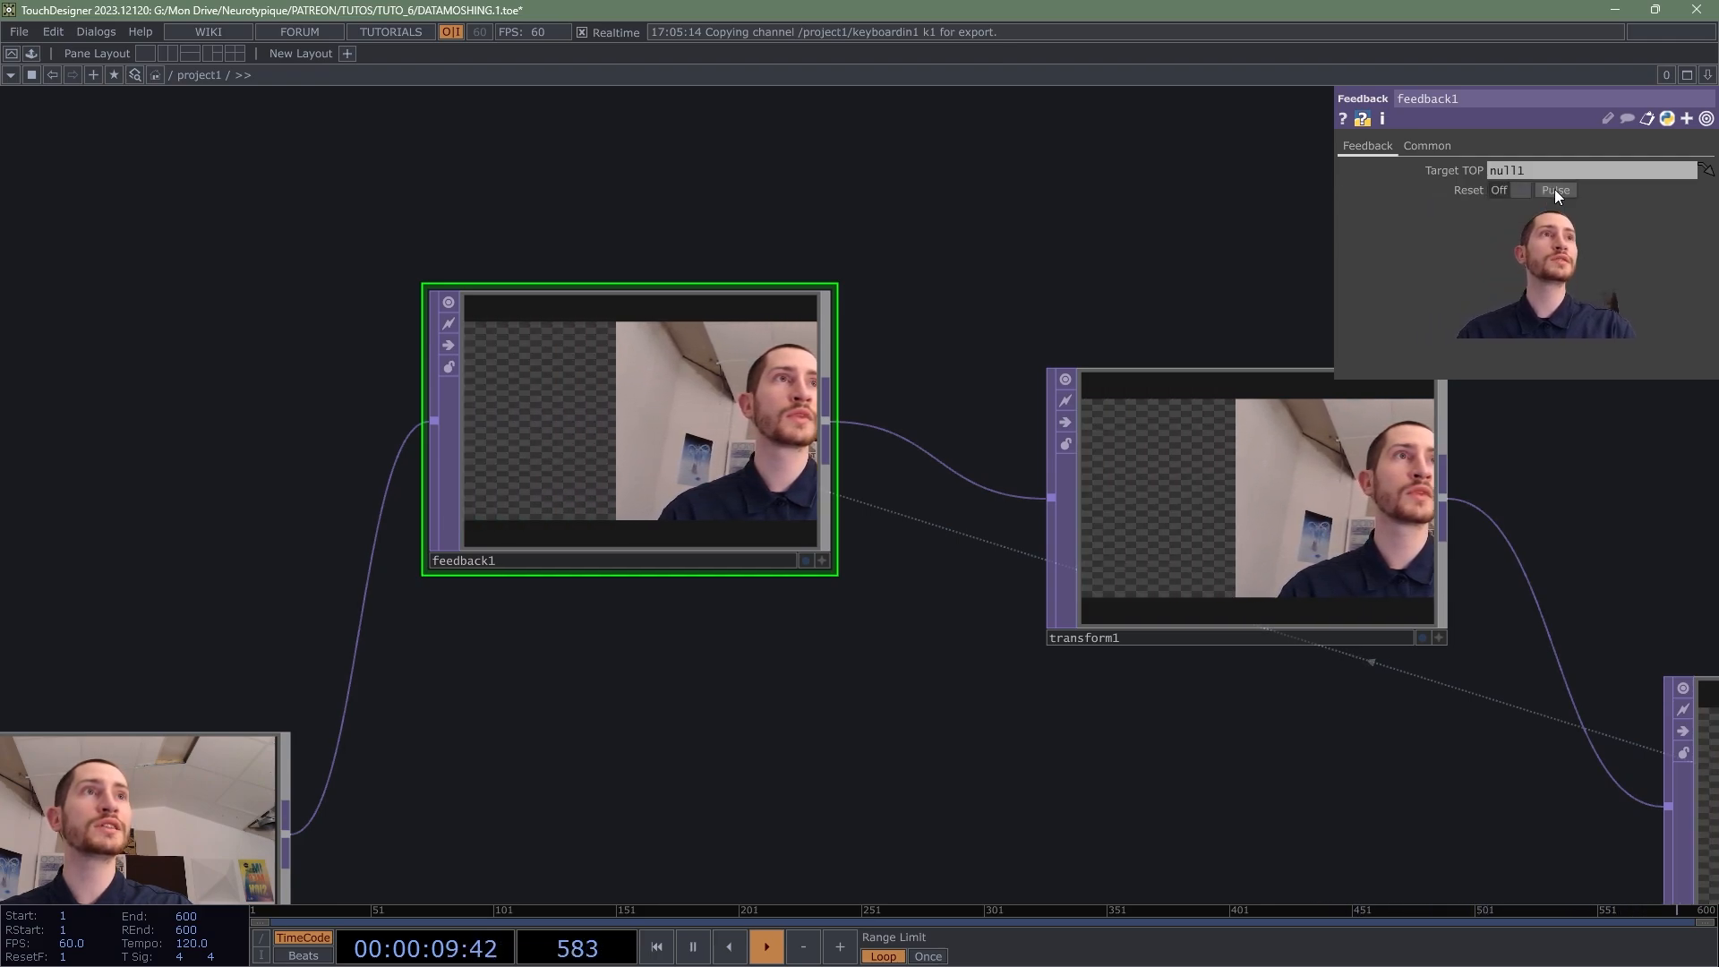
Step: Pulse feedback1's Reset several times to restart the loop, and switch the Reset toggle on
left_click(1555, 190)
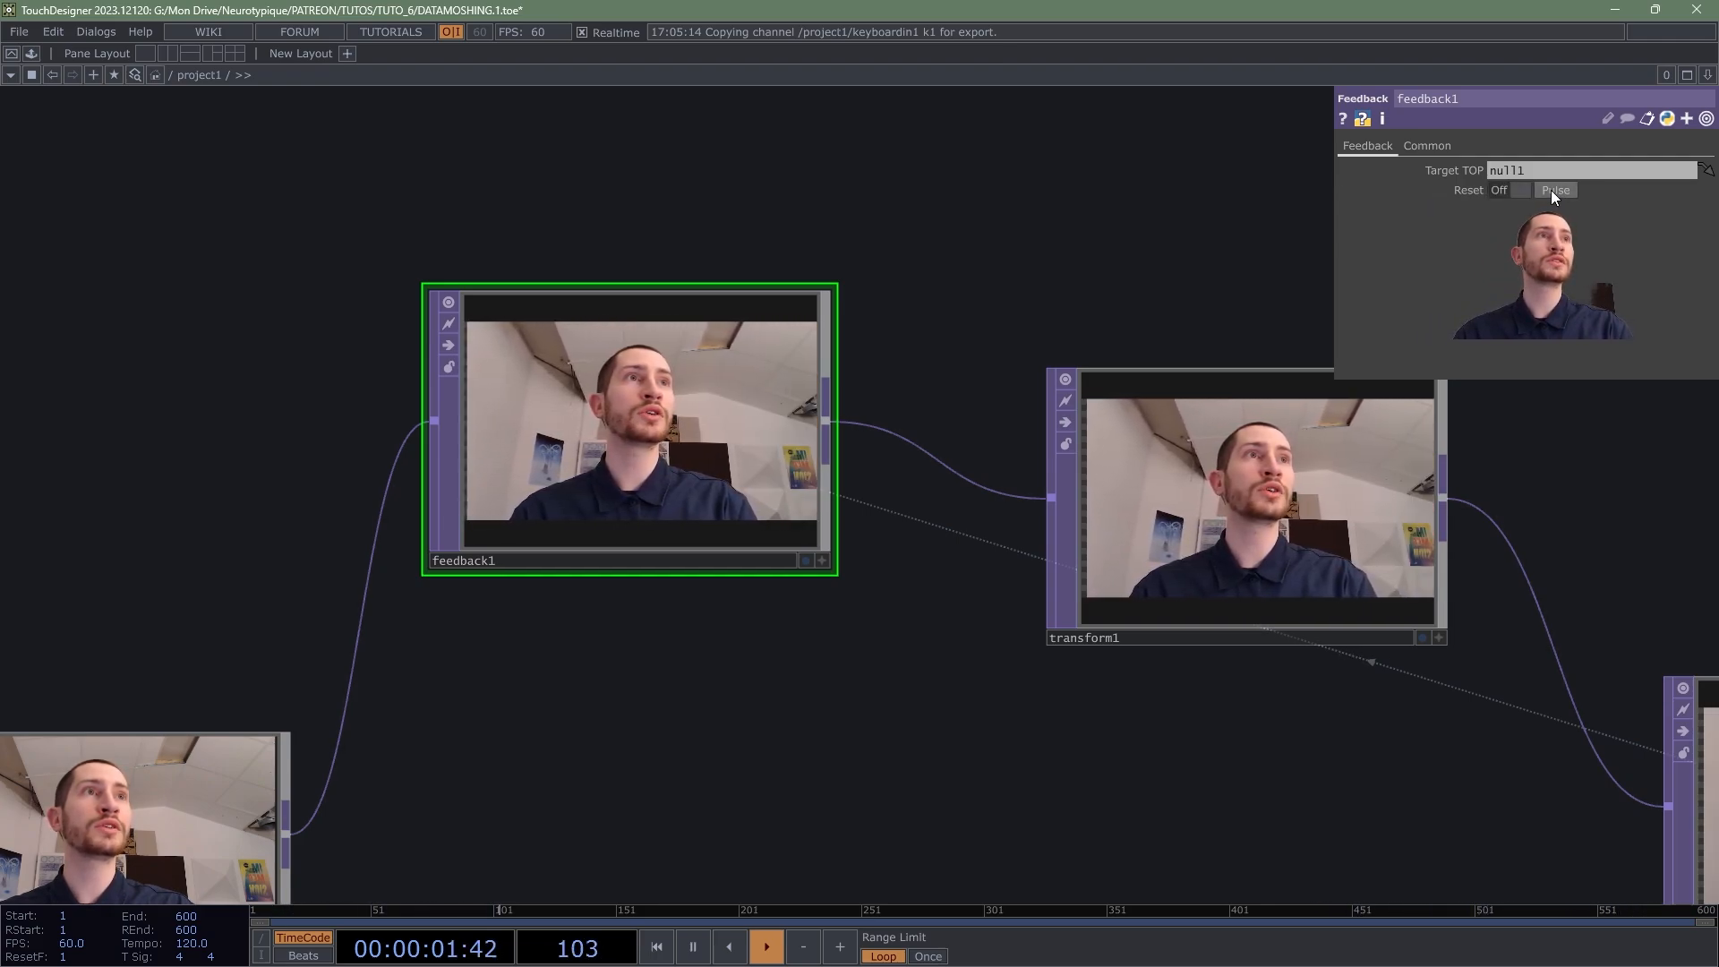
left_click(1550, 190)
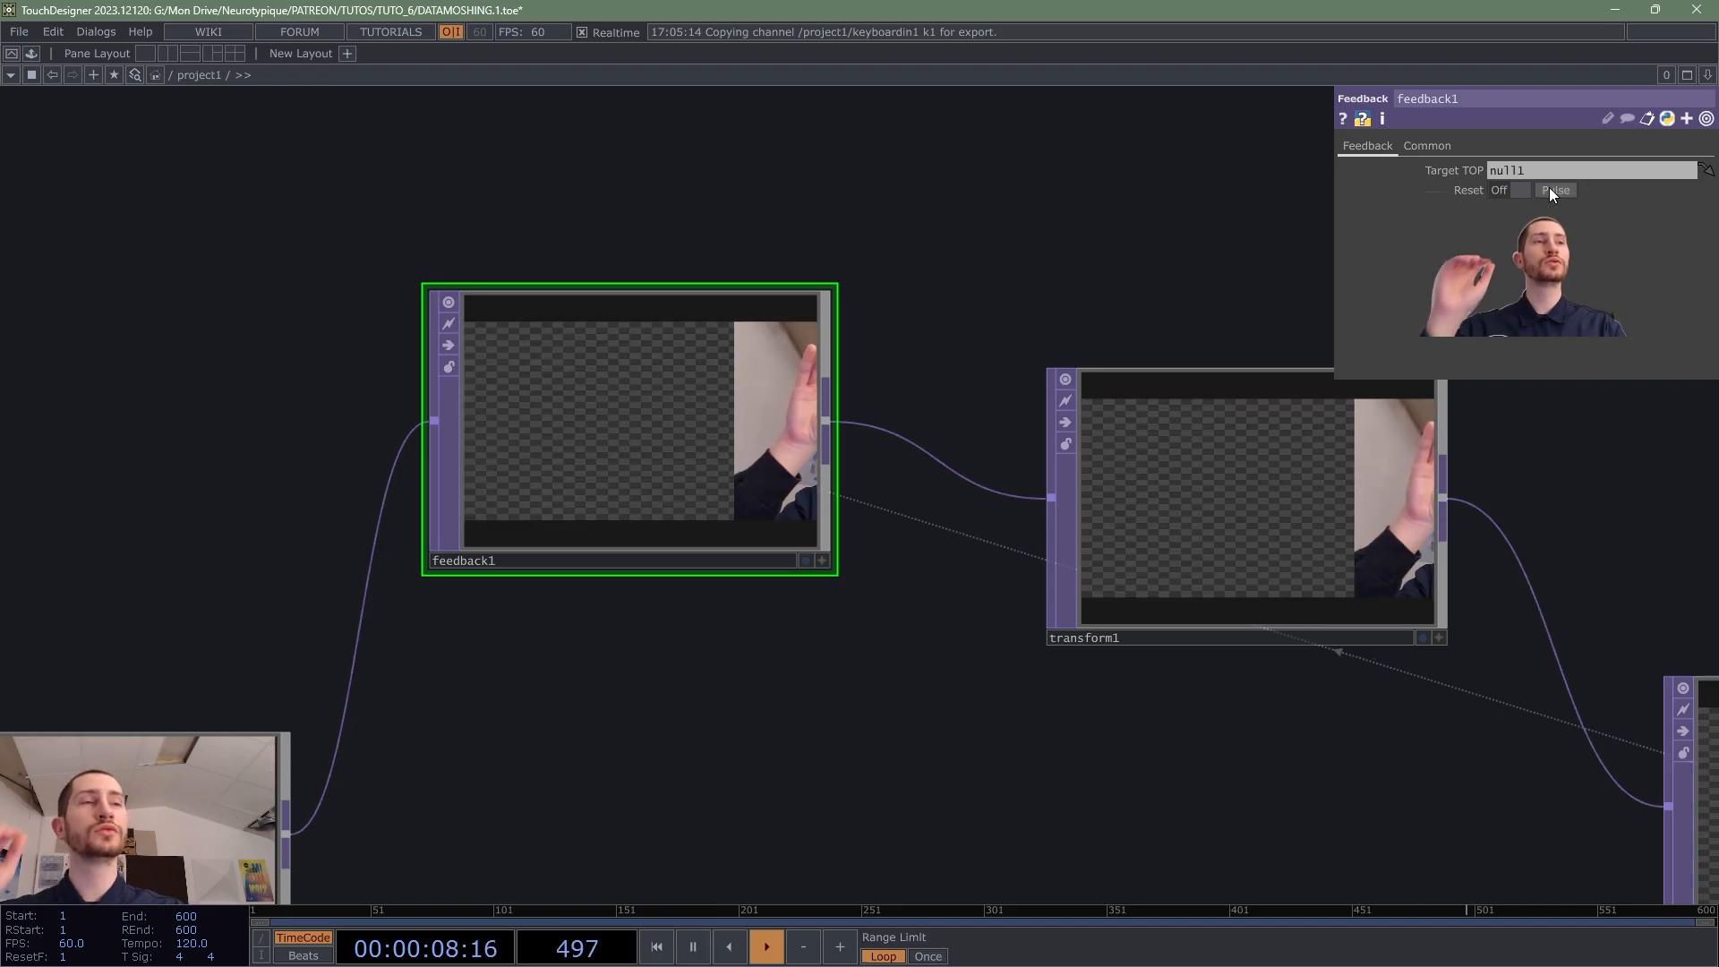
left_click(1549, 186)
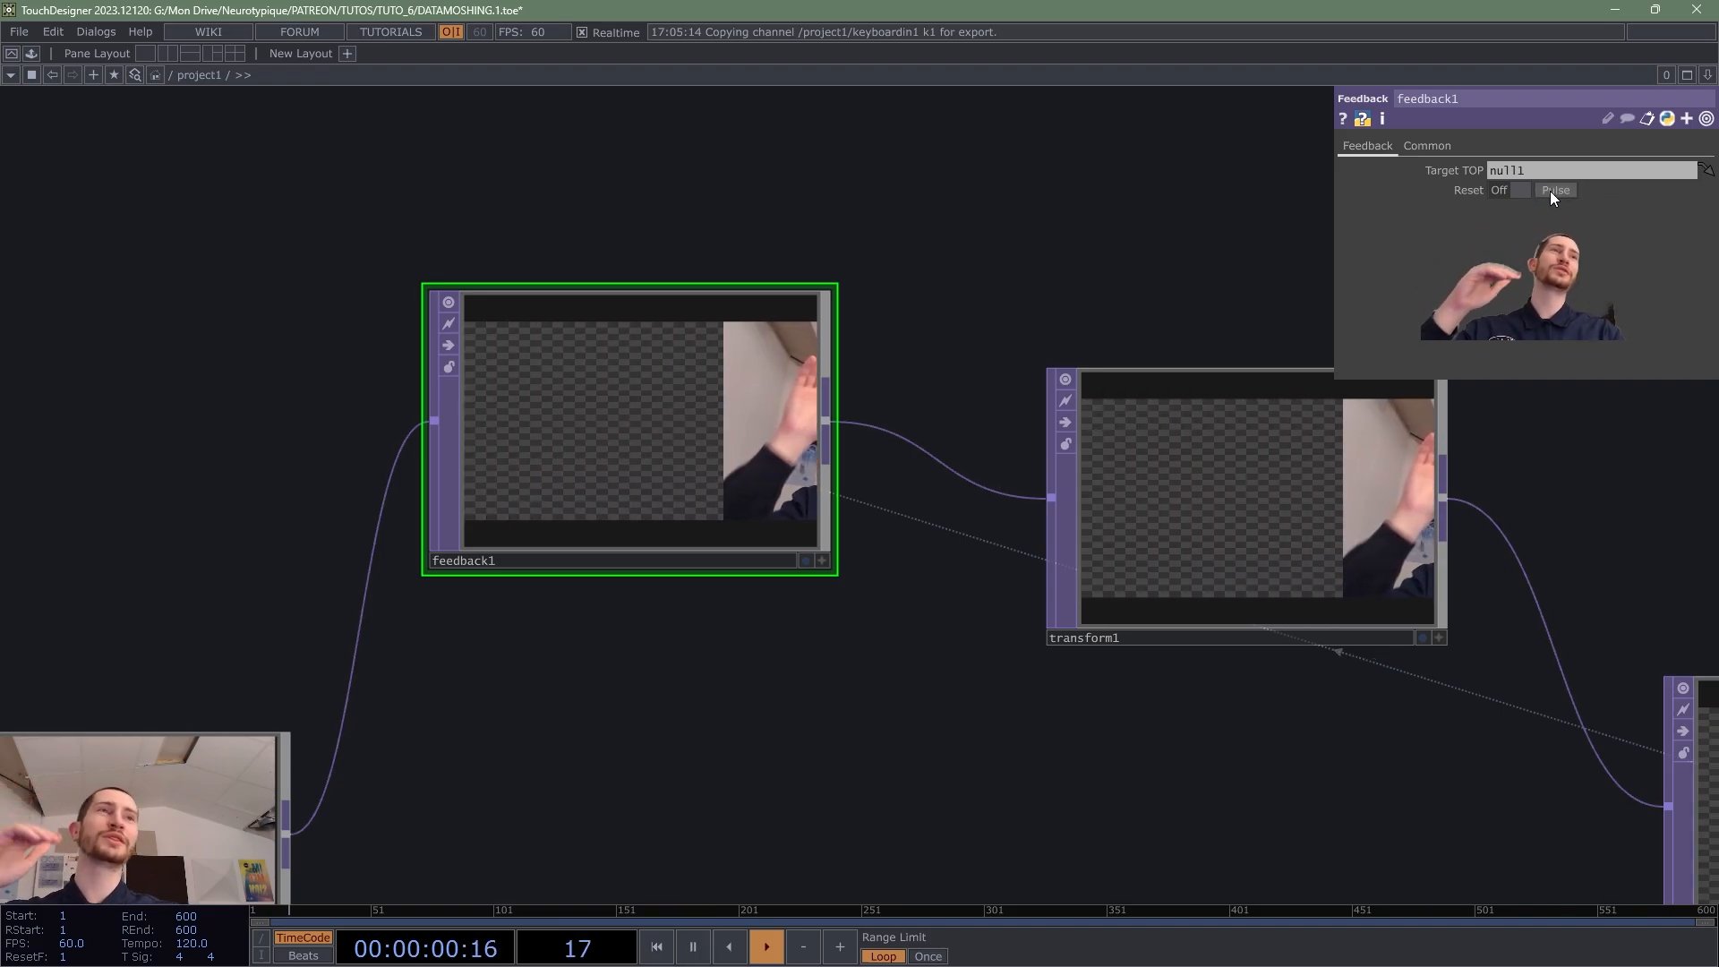
left_click(1550, 191)
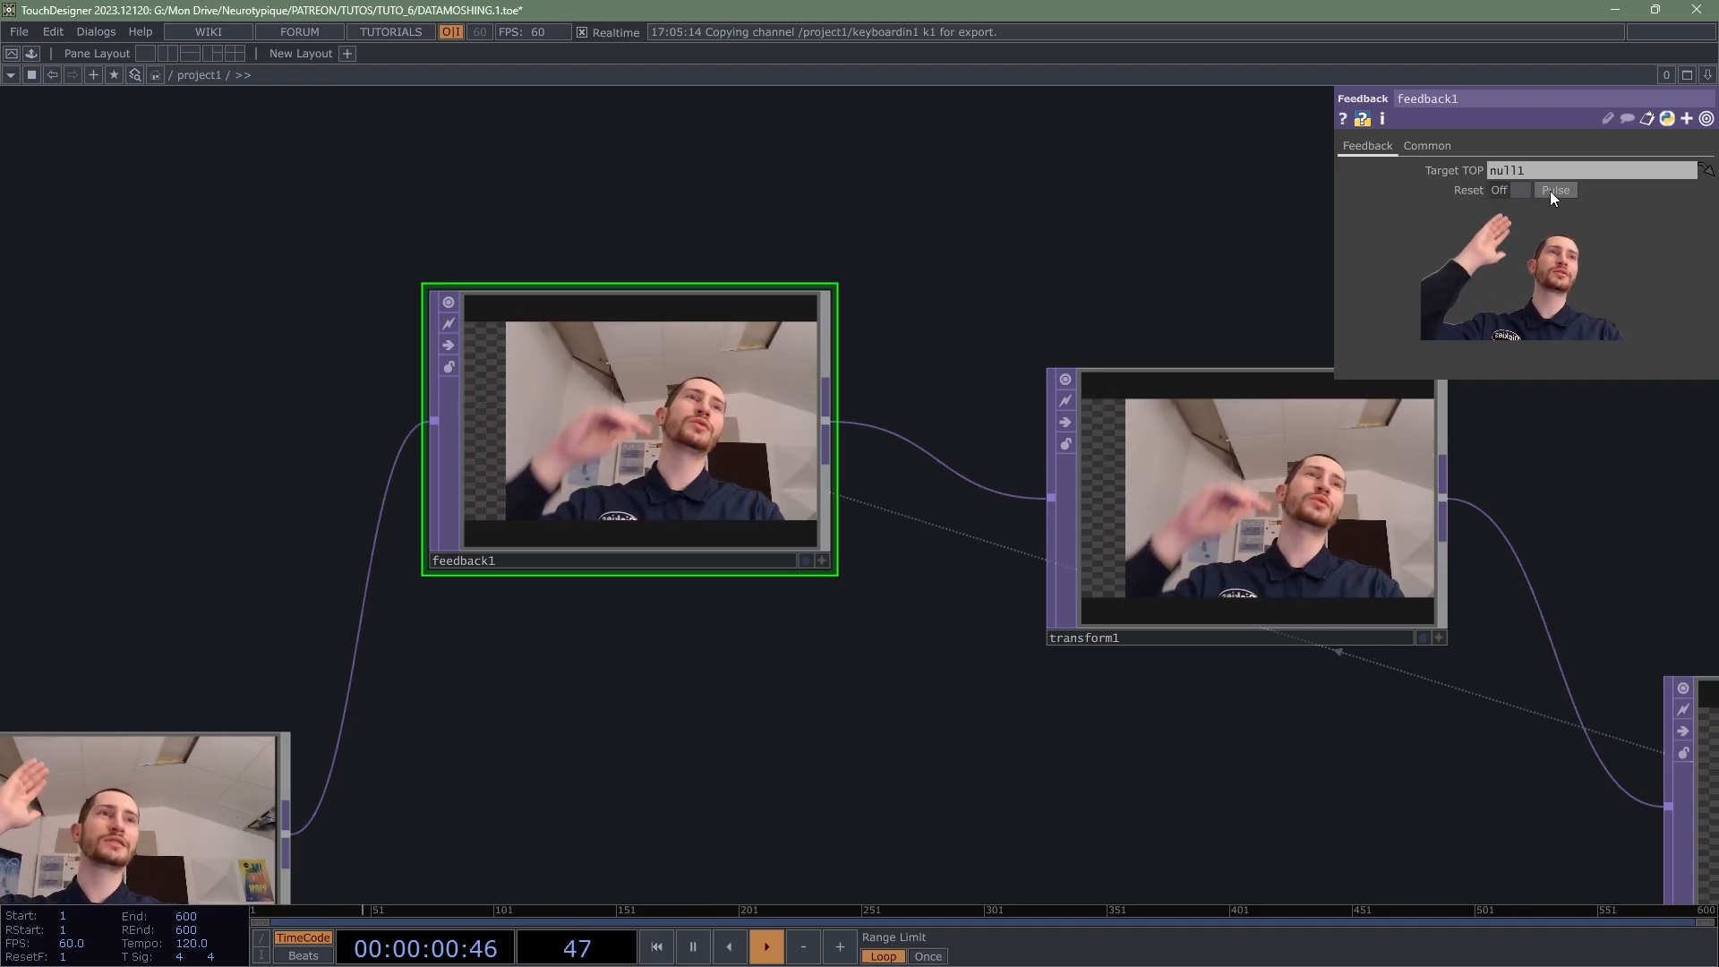
left_click(1501, 189)
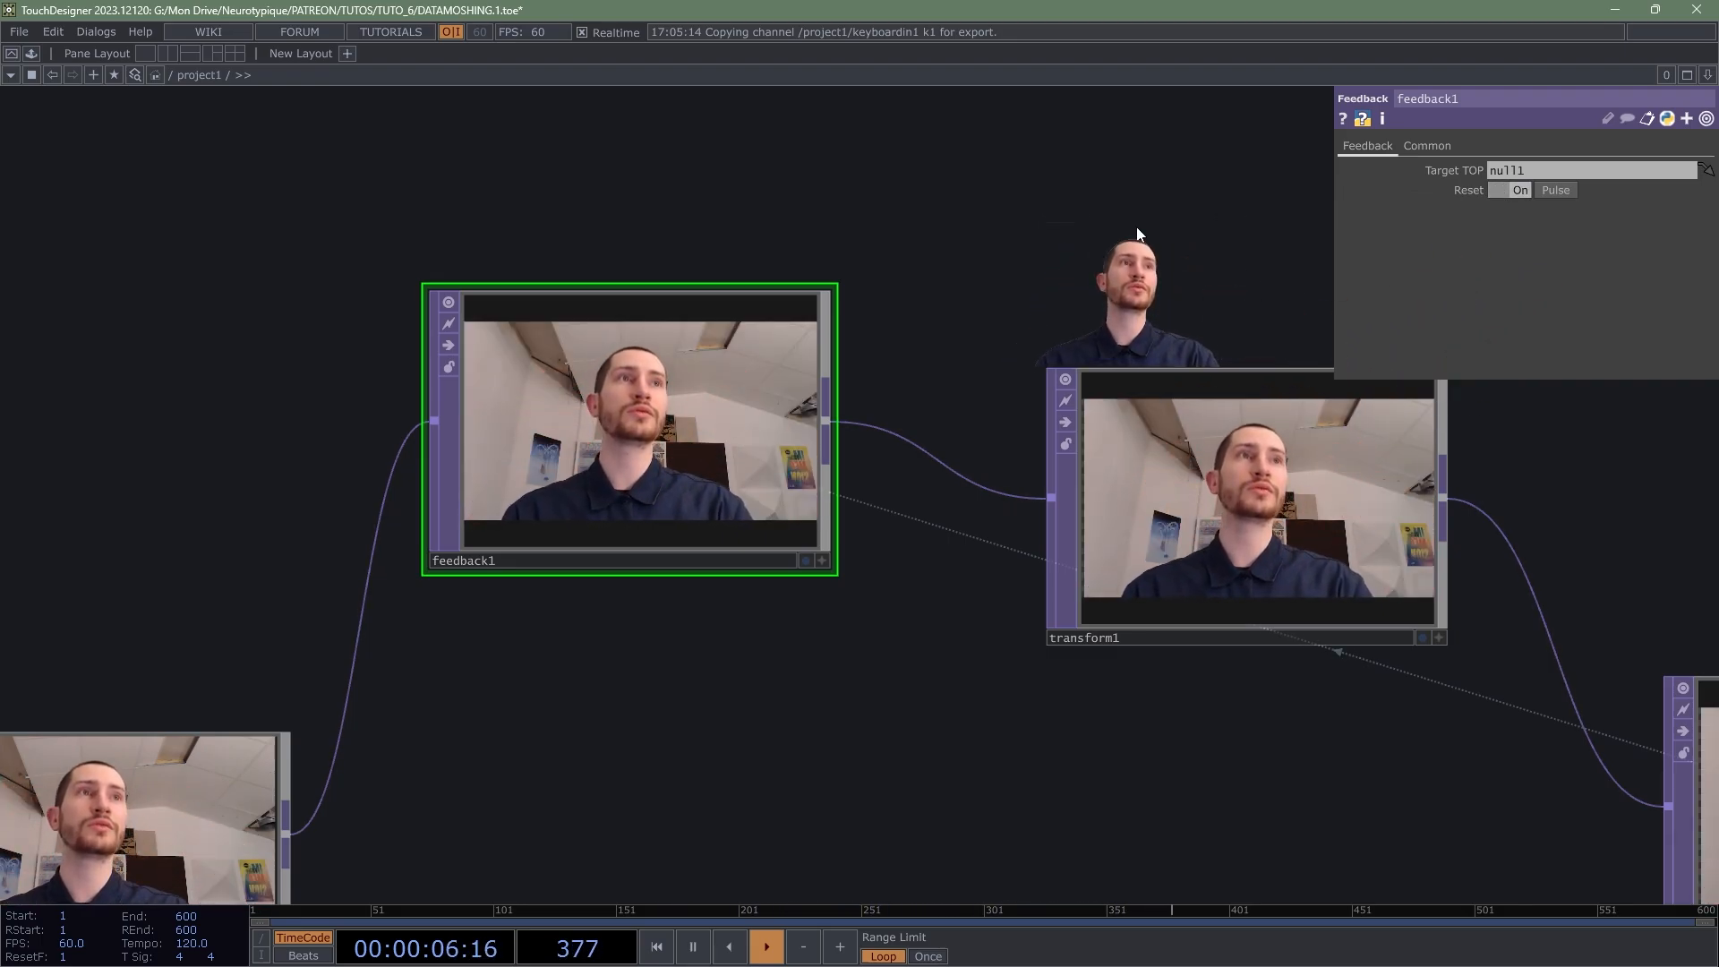
Step: Link keyboardin1's k1 channel to feedback1's Reset parameter as a CHOP Reference
scroll(1049, 335, "down", 2)
scroll(1049, 330, "down", 2)
left_click_drag(981, 249, 878, 363)
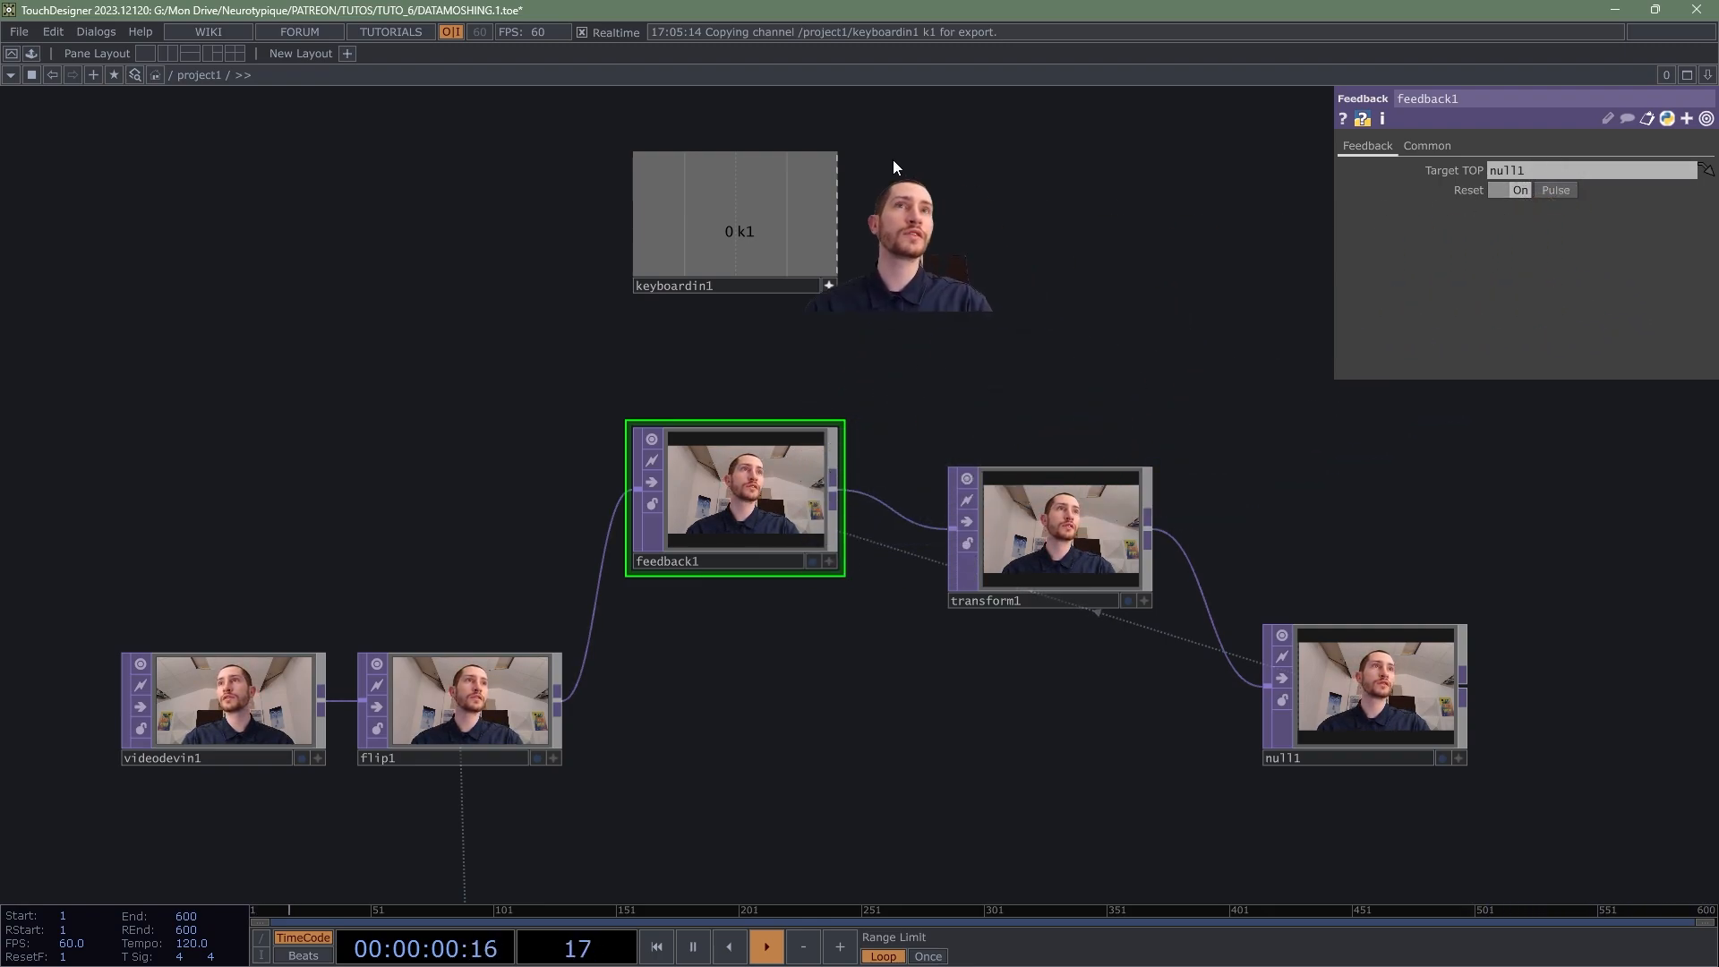
left_click(713, 213)
left_click(829, 286)
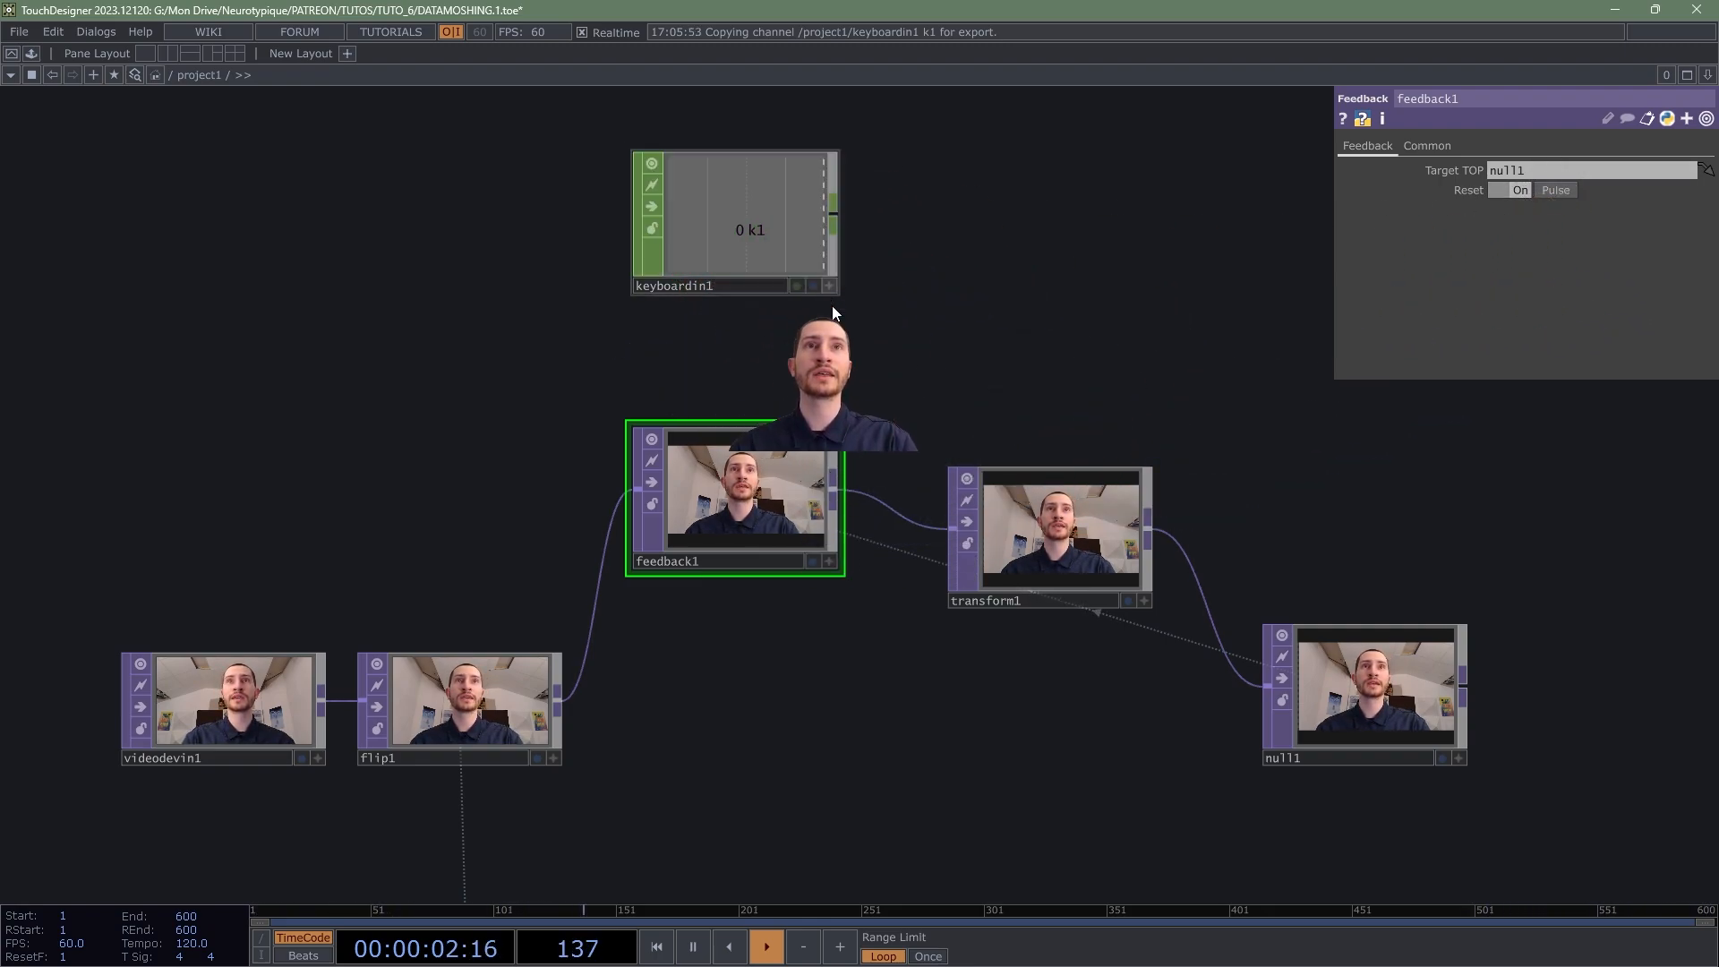
left_click(829, 287)
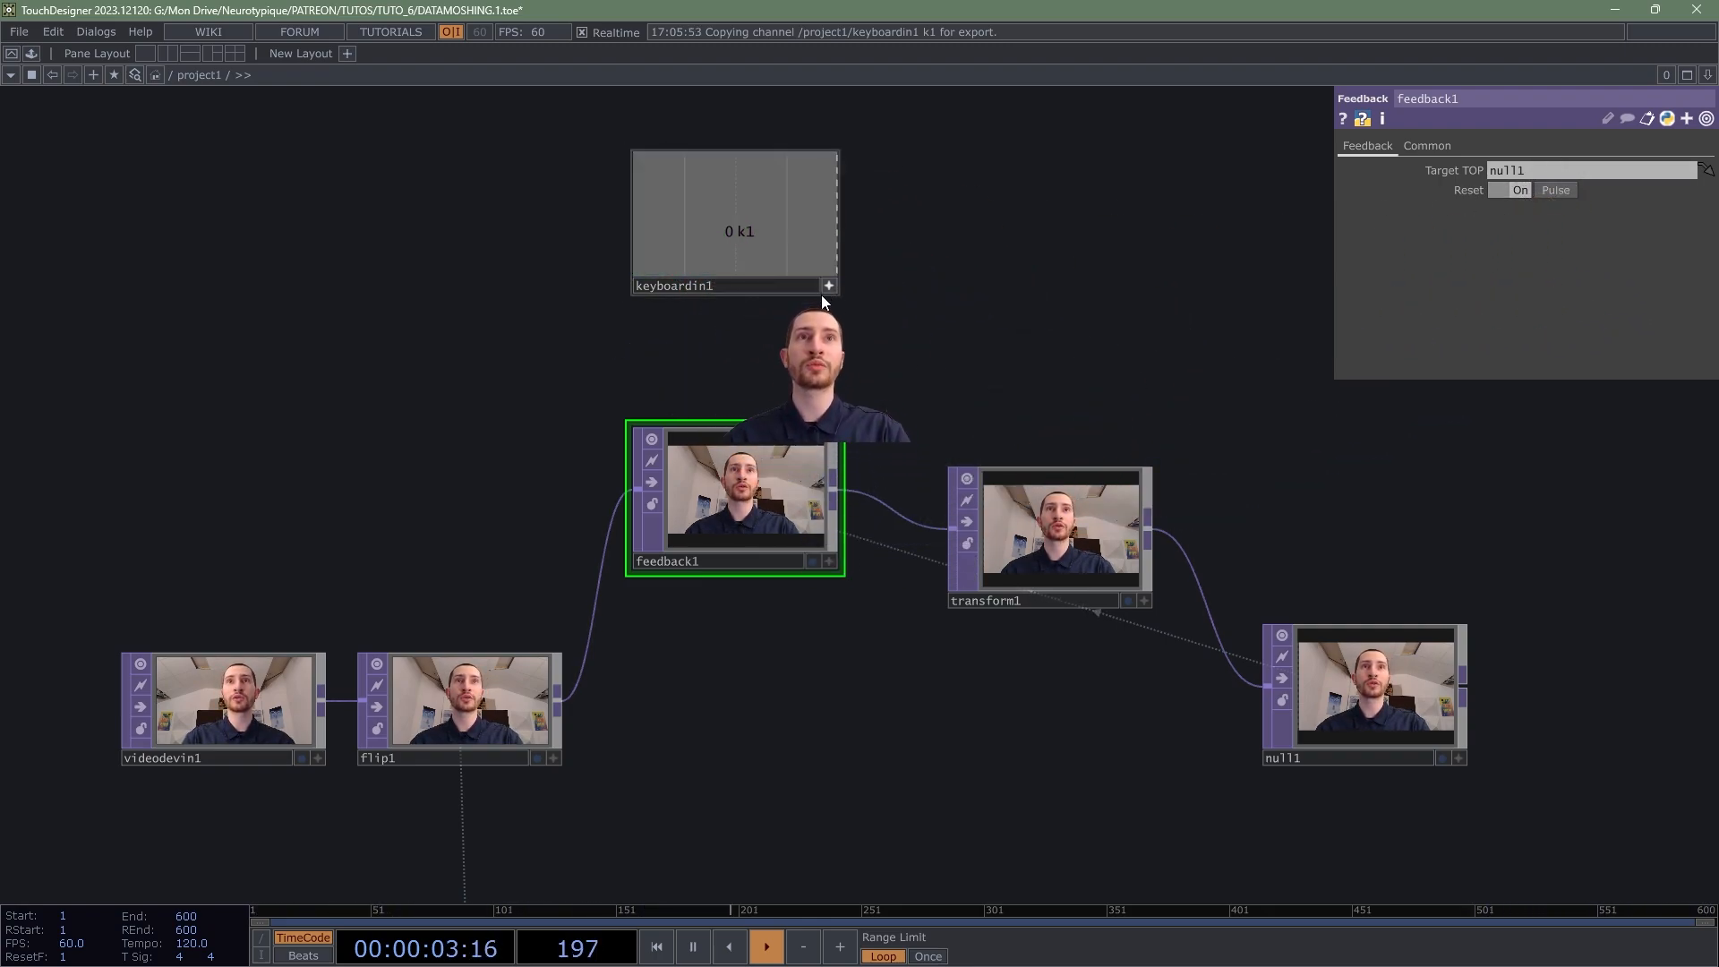
left_click(717, 222)
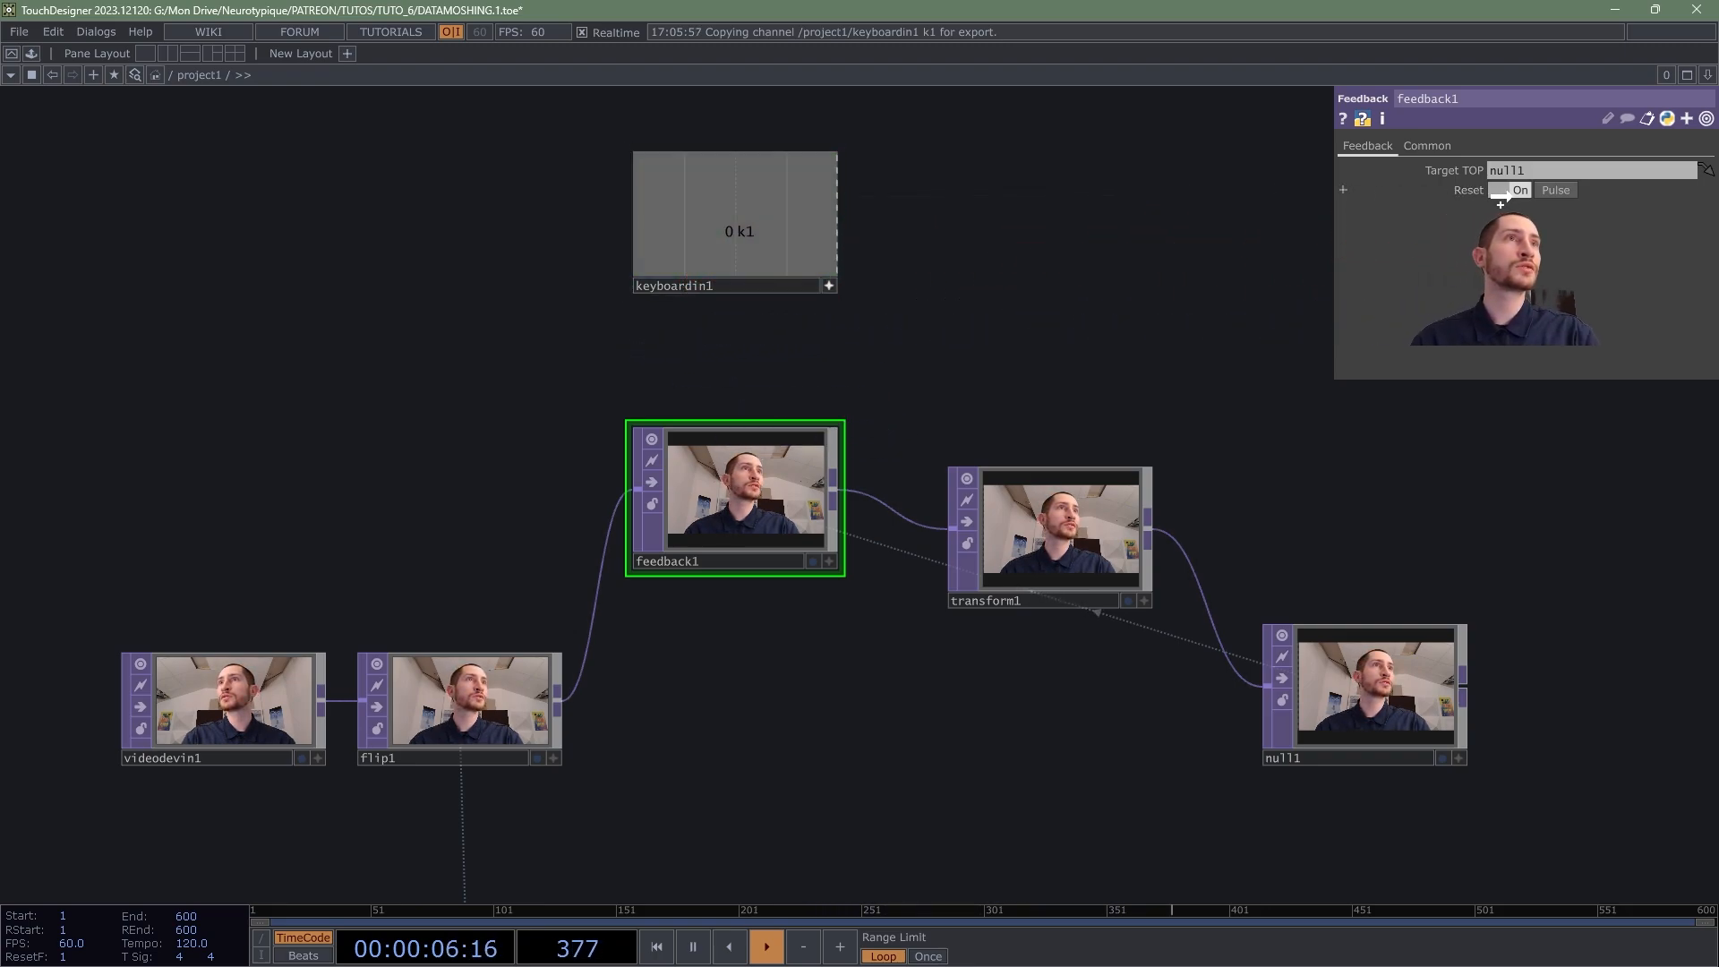
left_click_drag(1502, 194, 1512, 190)
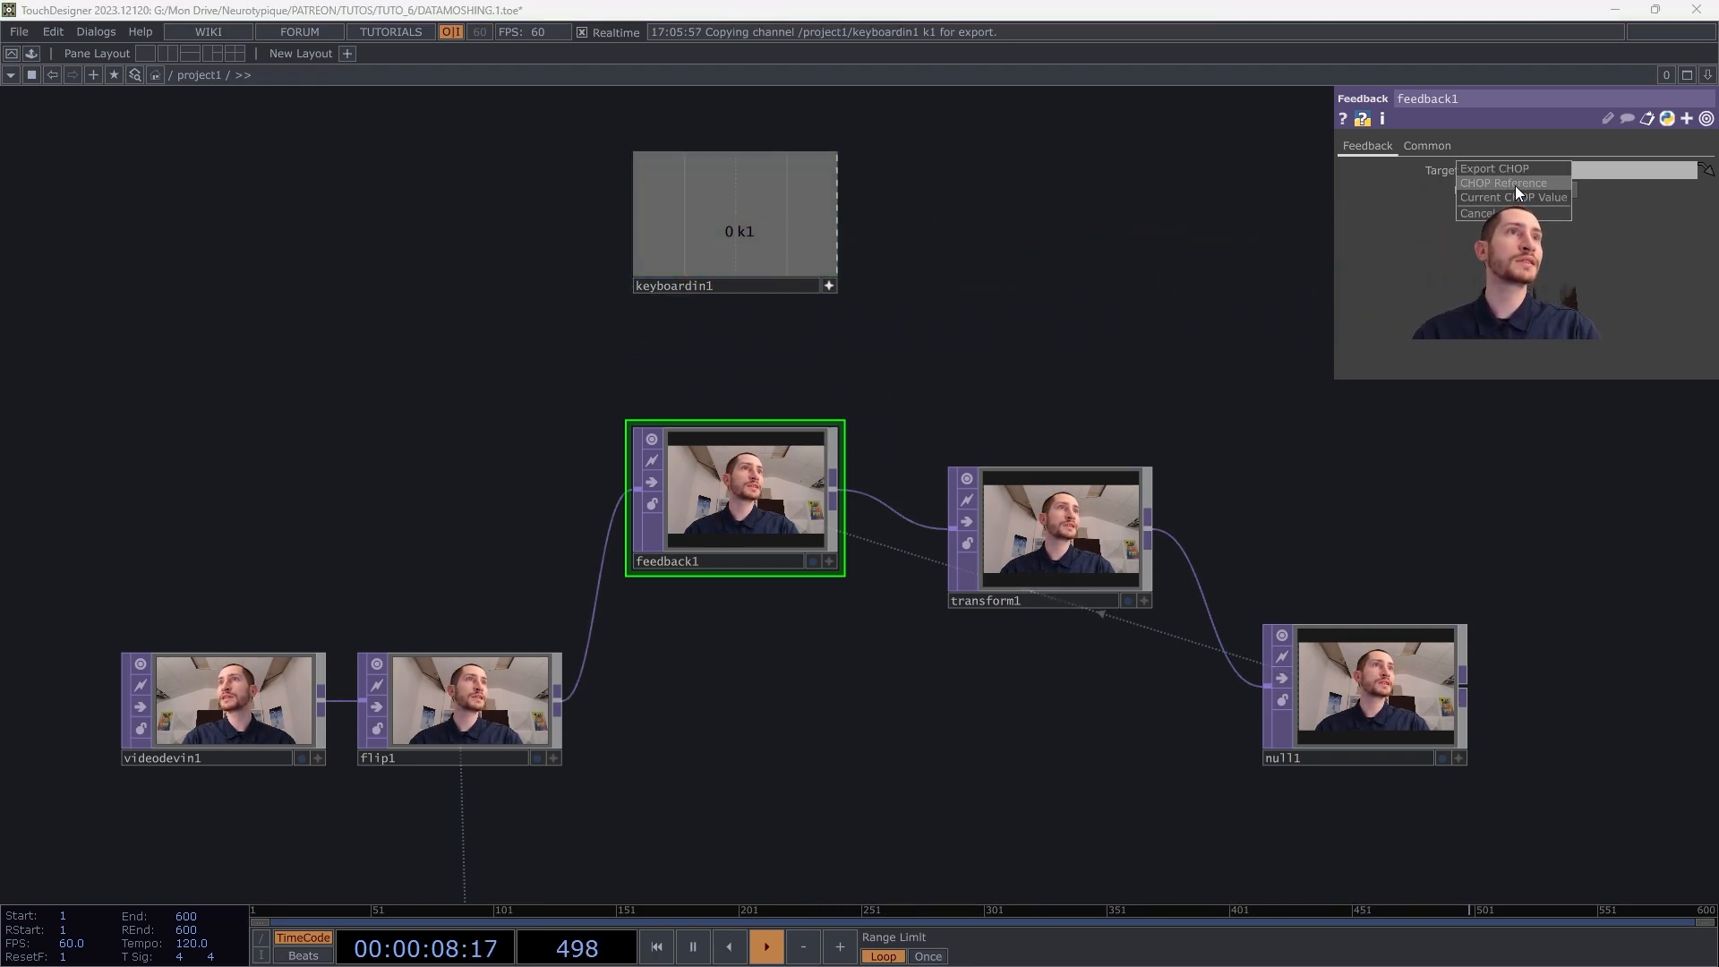
left_click(1503, 185)
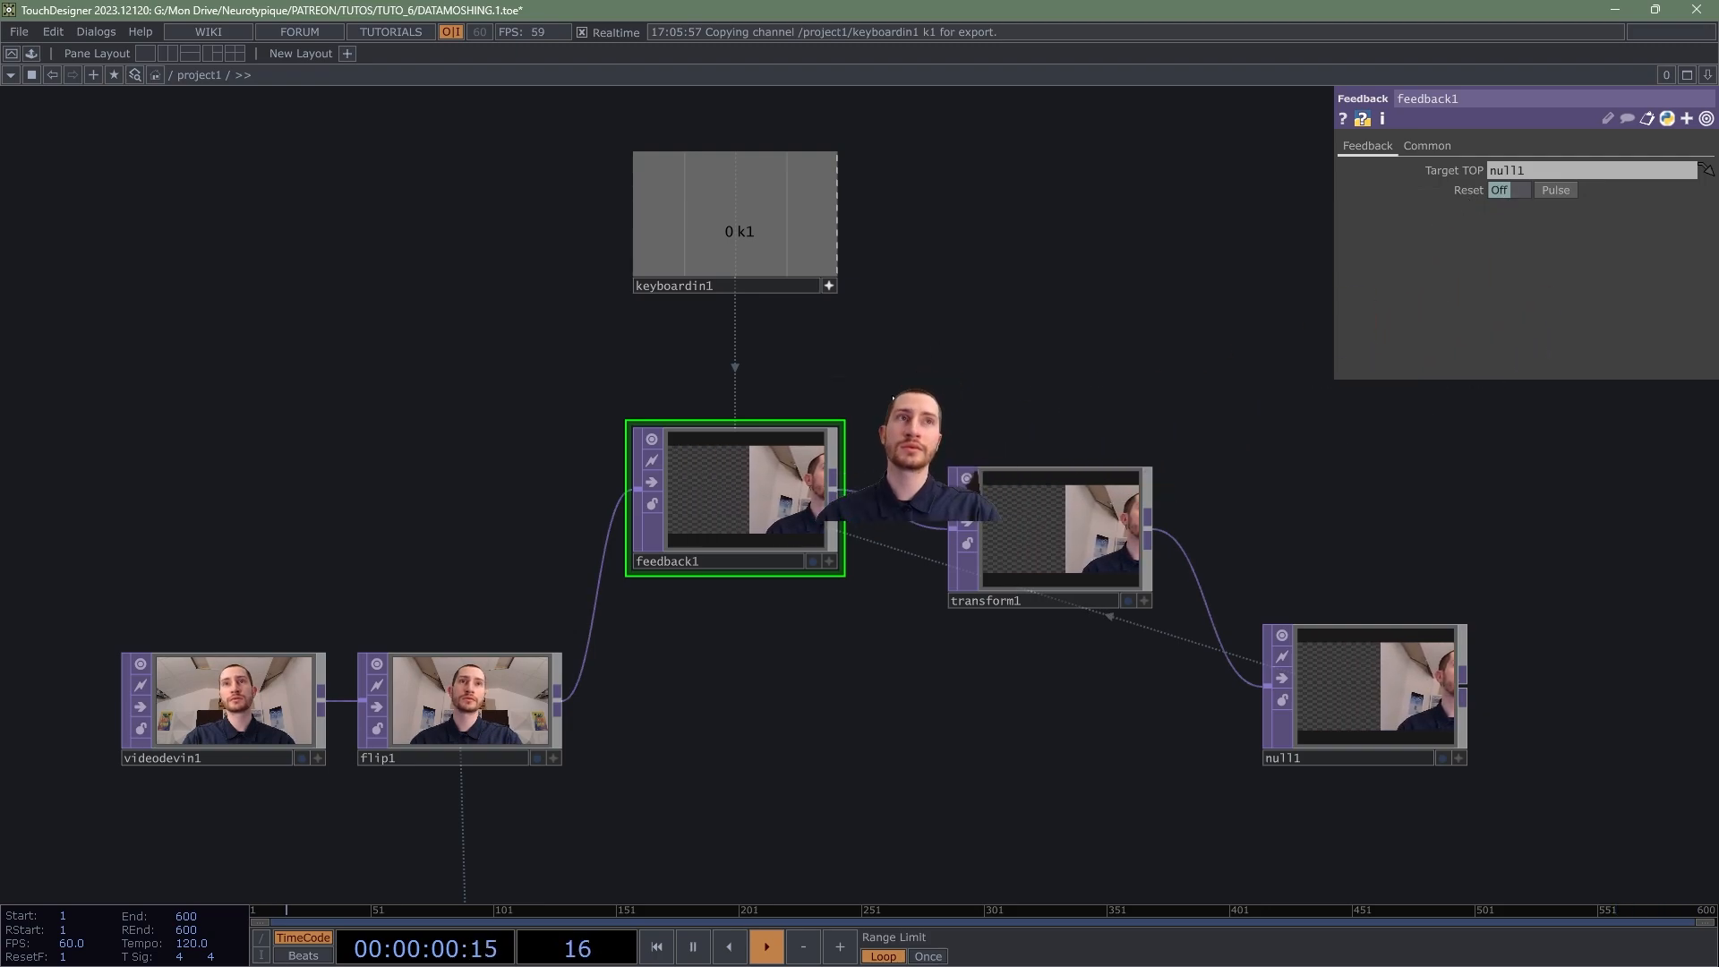
Step: Trigger the keyboard reset repeatedly and watch how the image restarts and shifts in feedback1 and transform1
scroll(740, 530, "up", 2)
scroll(739, 530, "up", 3)
key("k")
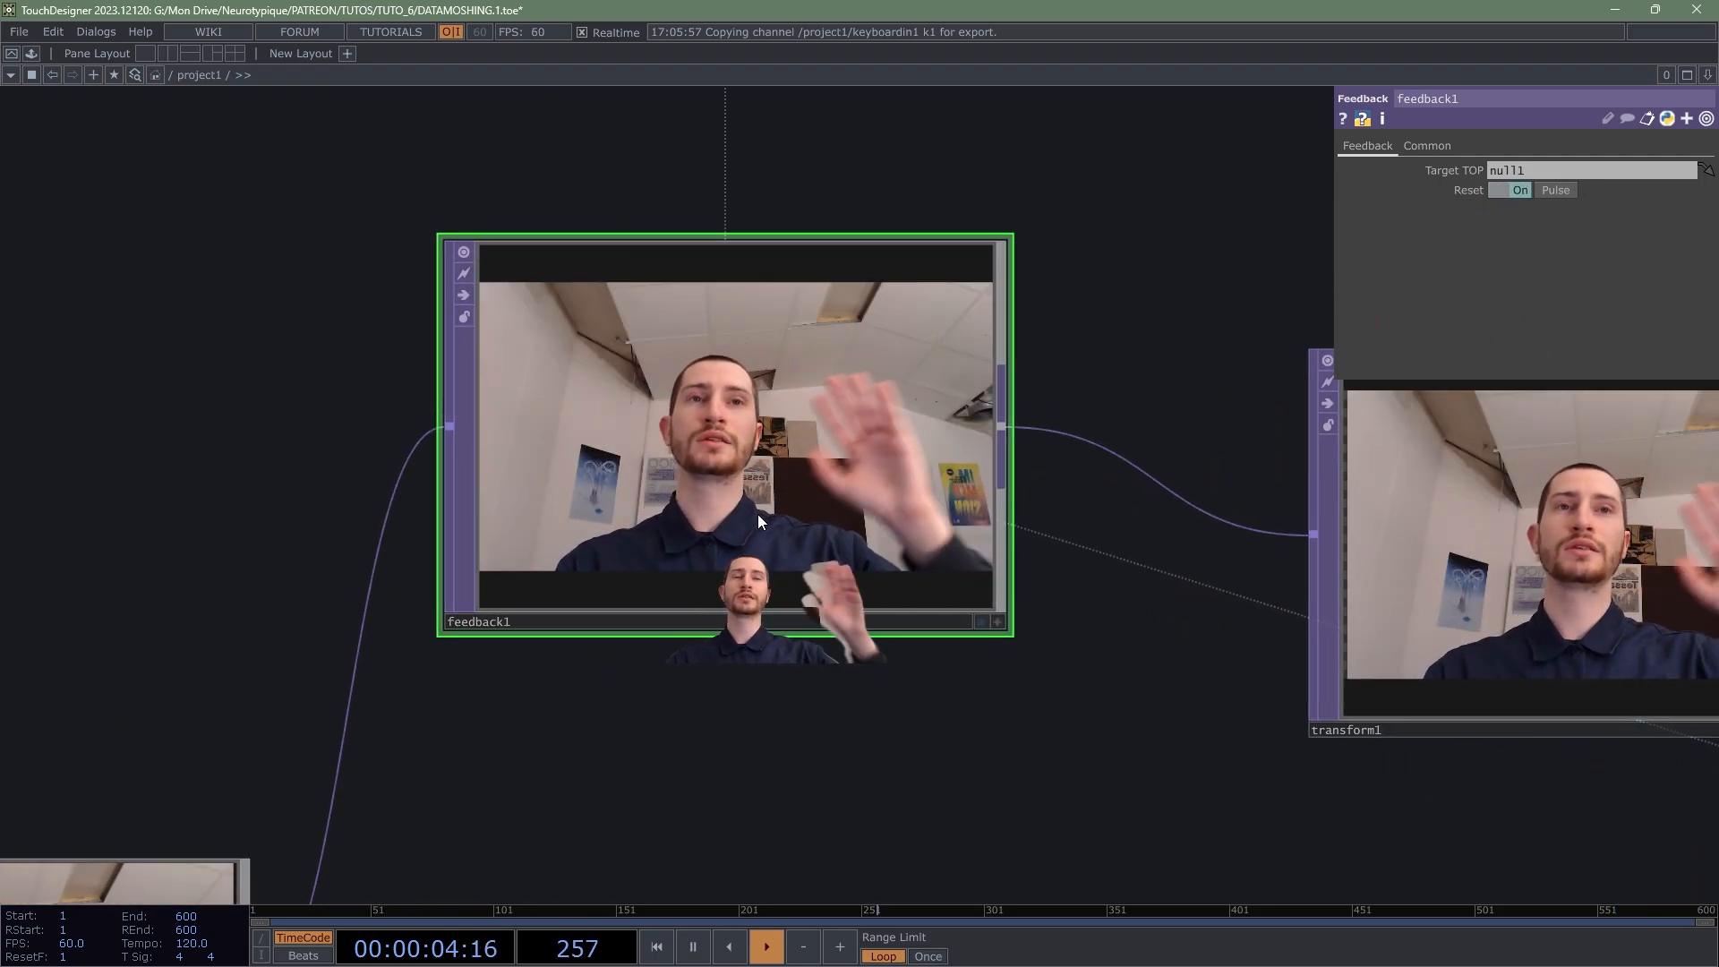
scroll(863, 465, "down", 5)
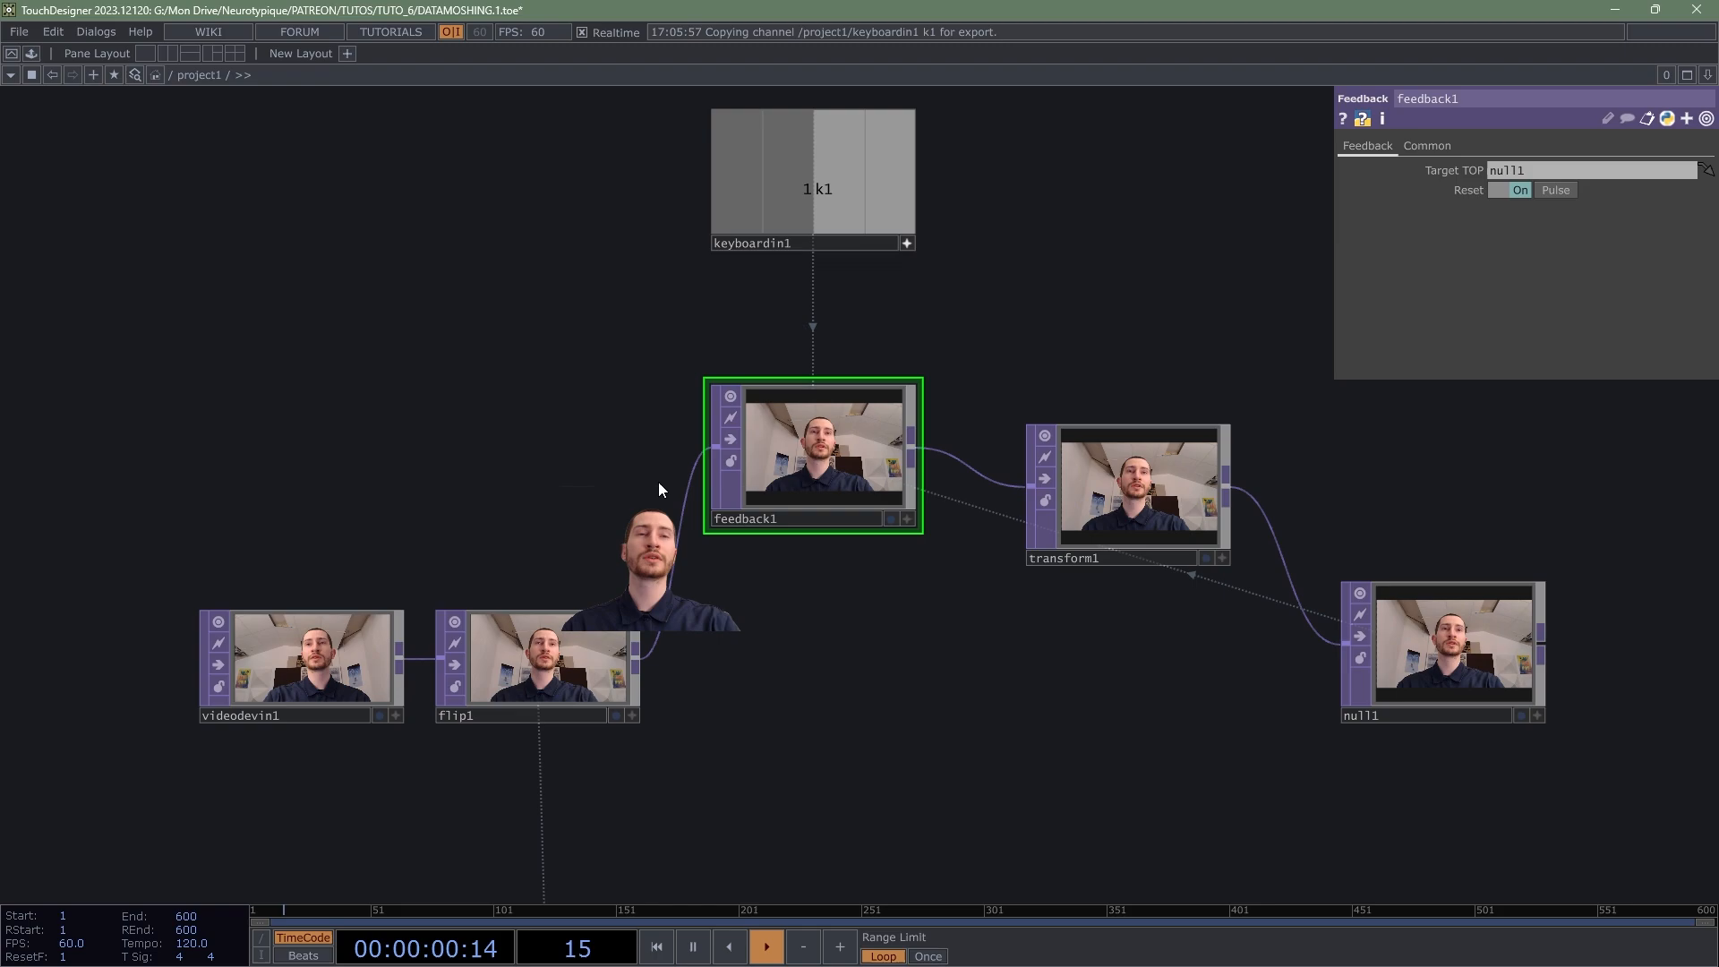
scroll(829, 503, "up", 2)
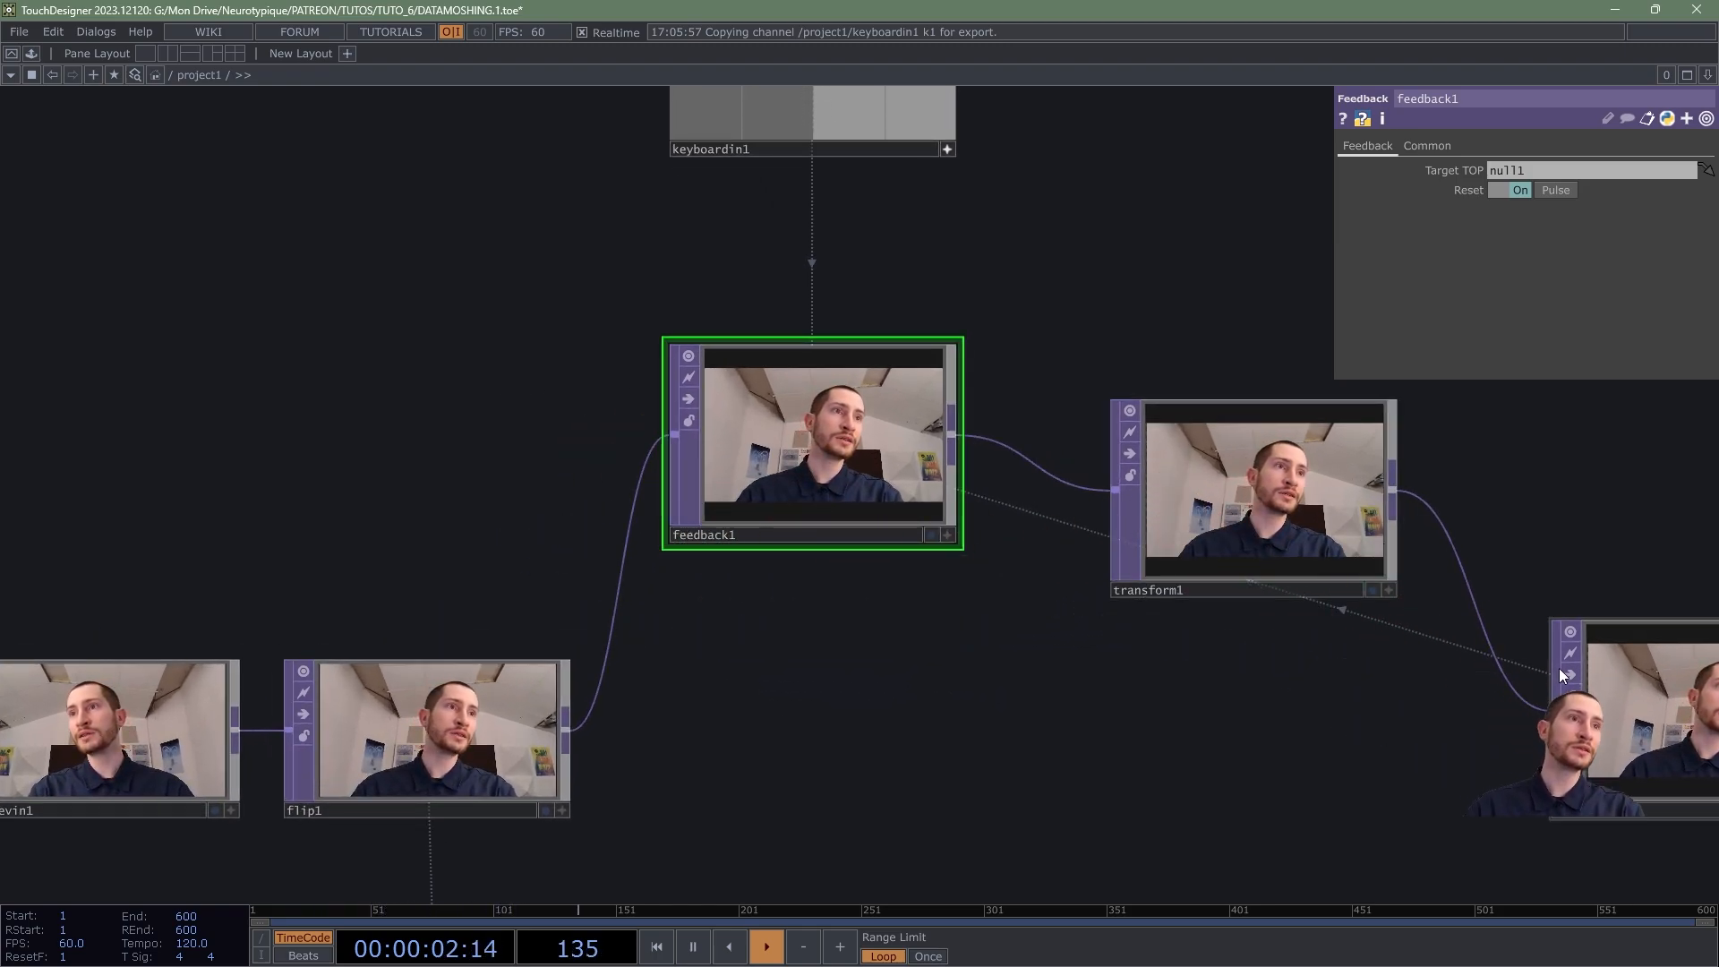
left_click_drag(1432, 541, 1315, 565)
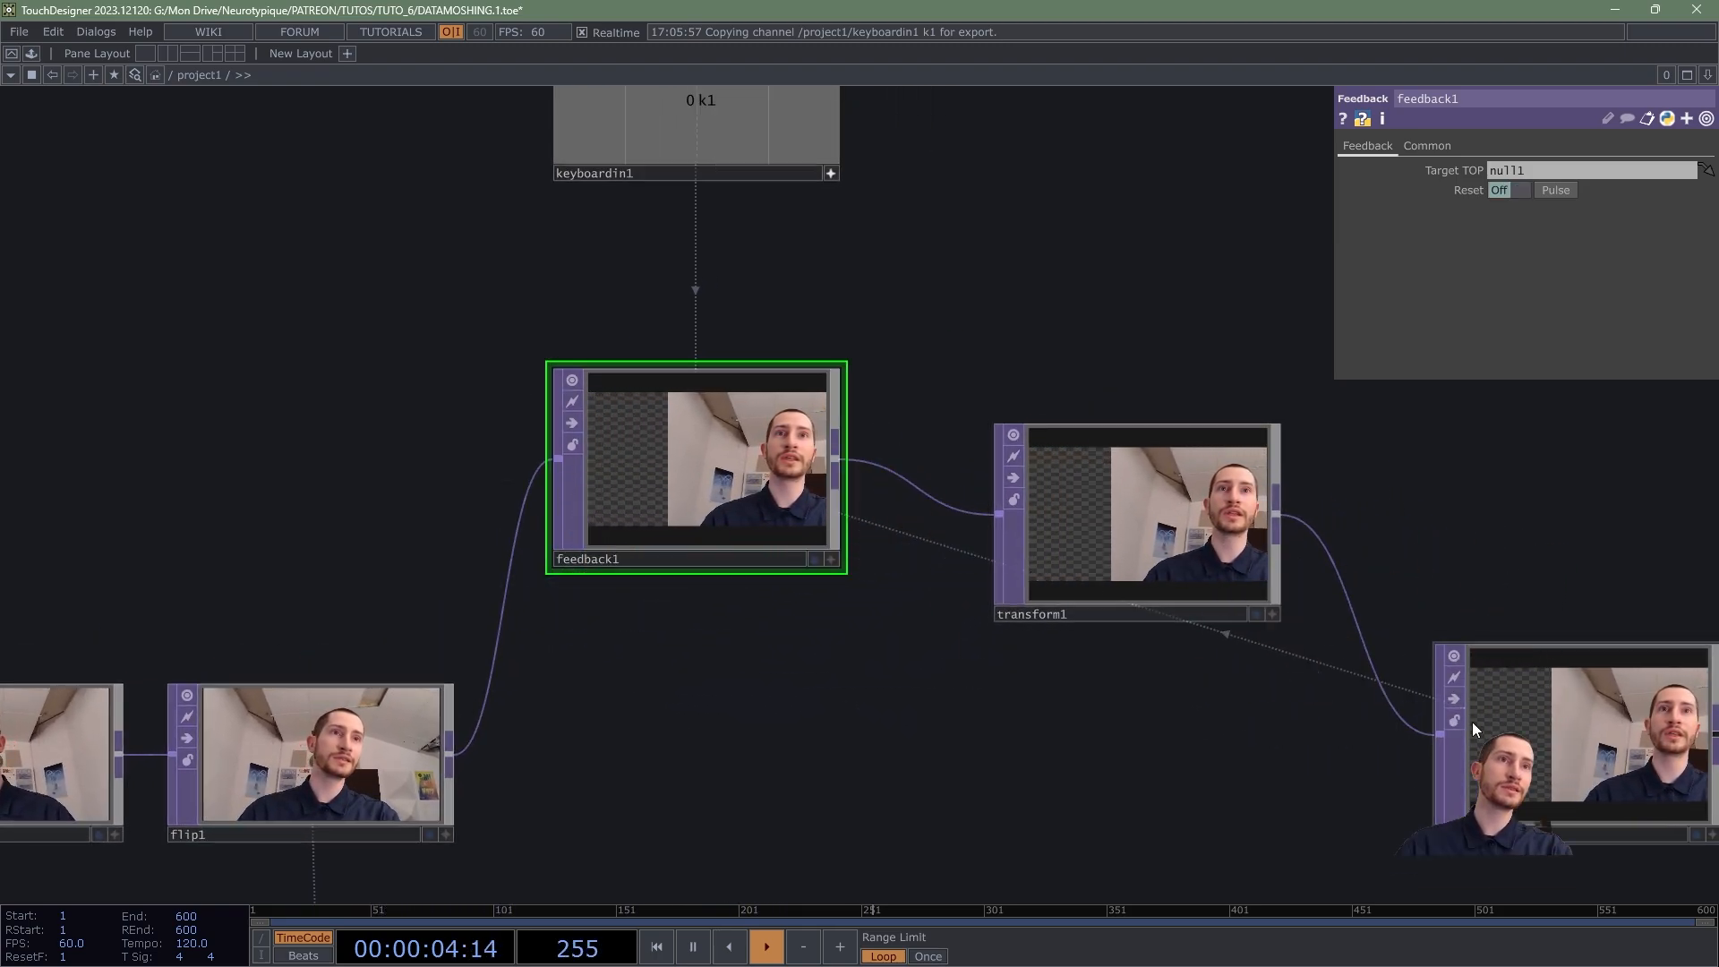
scroll(632, 451, "up", 2)
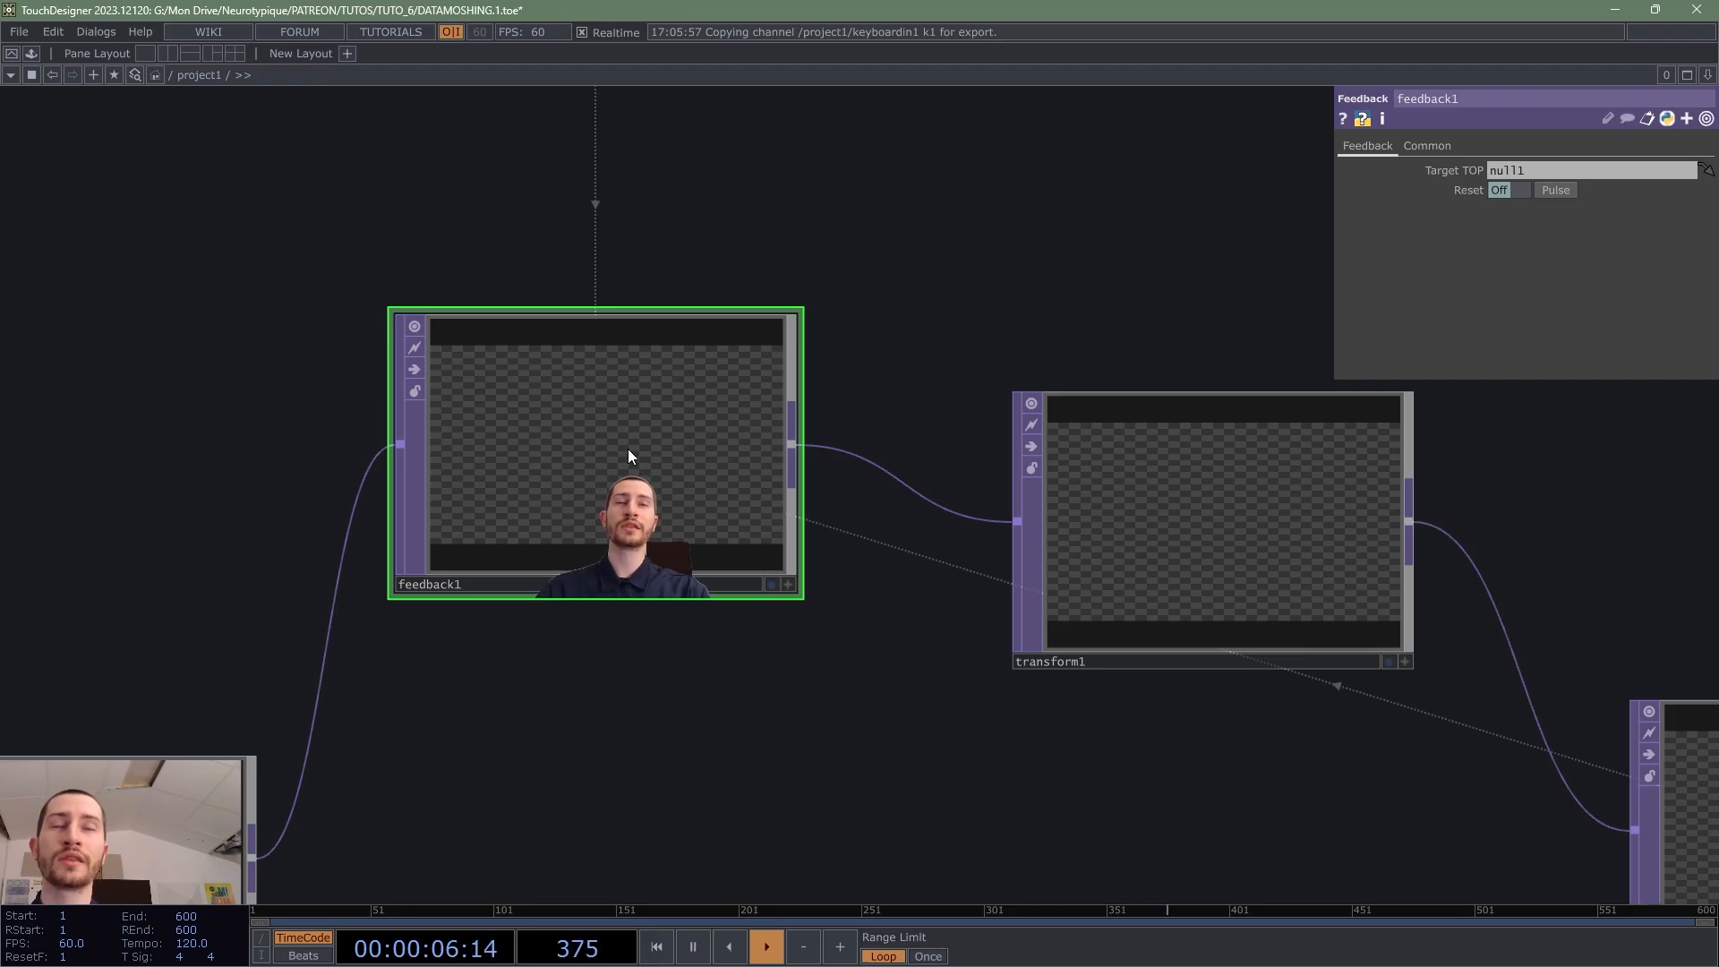
key("1")
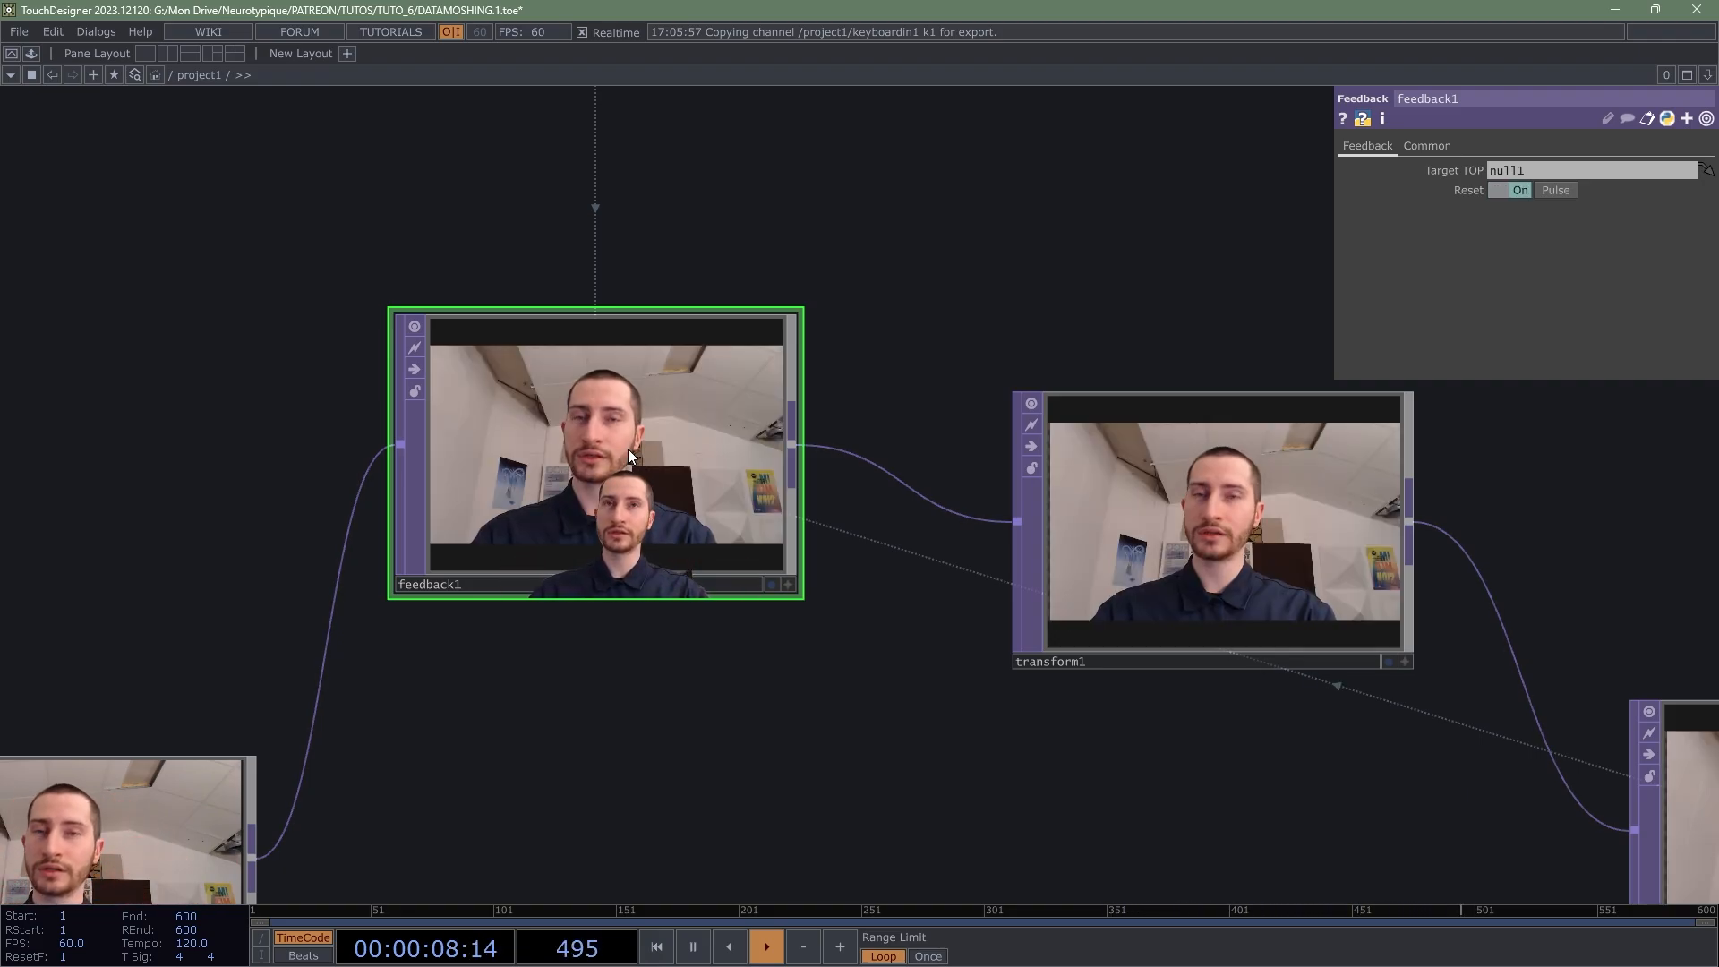
Step: Set transform1's X translation to 5 pixels and trigger the keyboard reset to watch the slower shift
left_click(1293, 498)
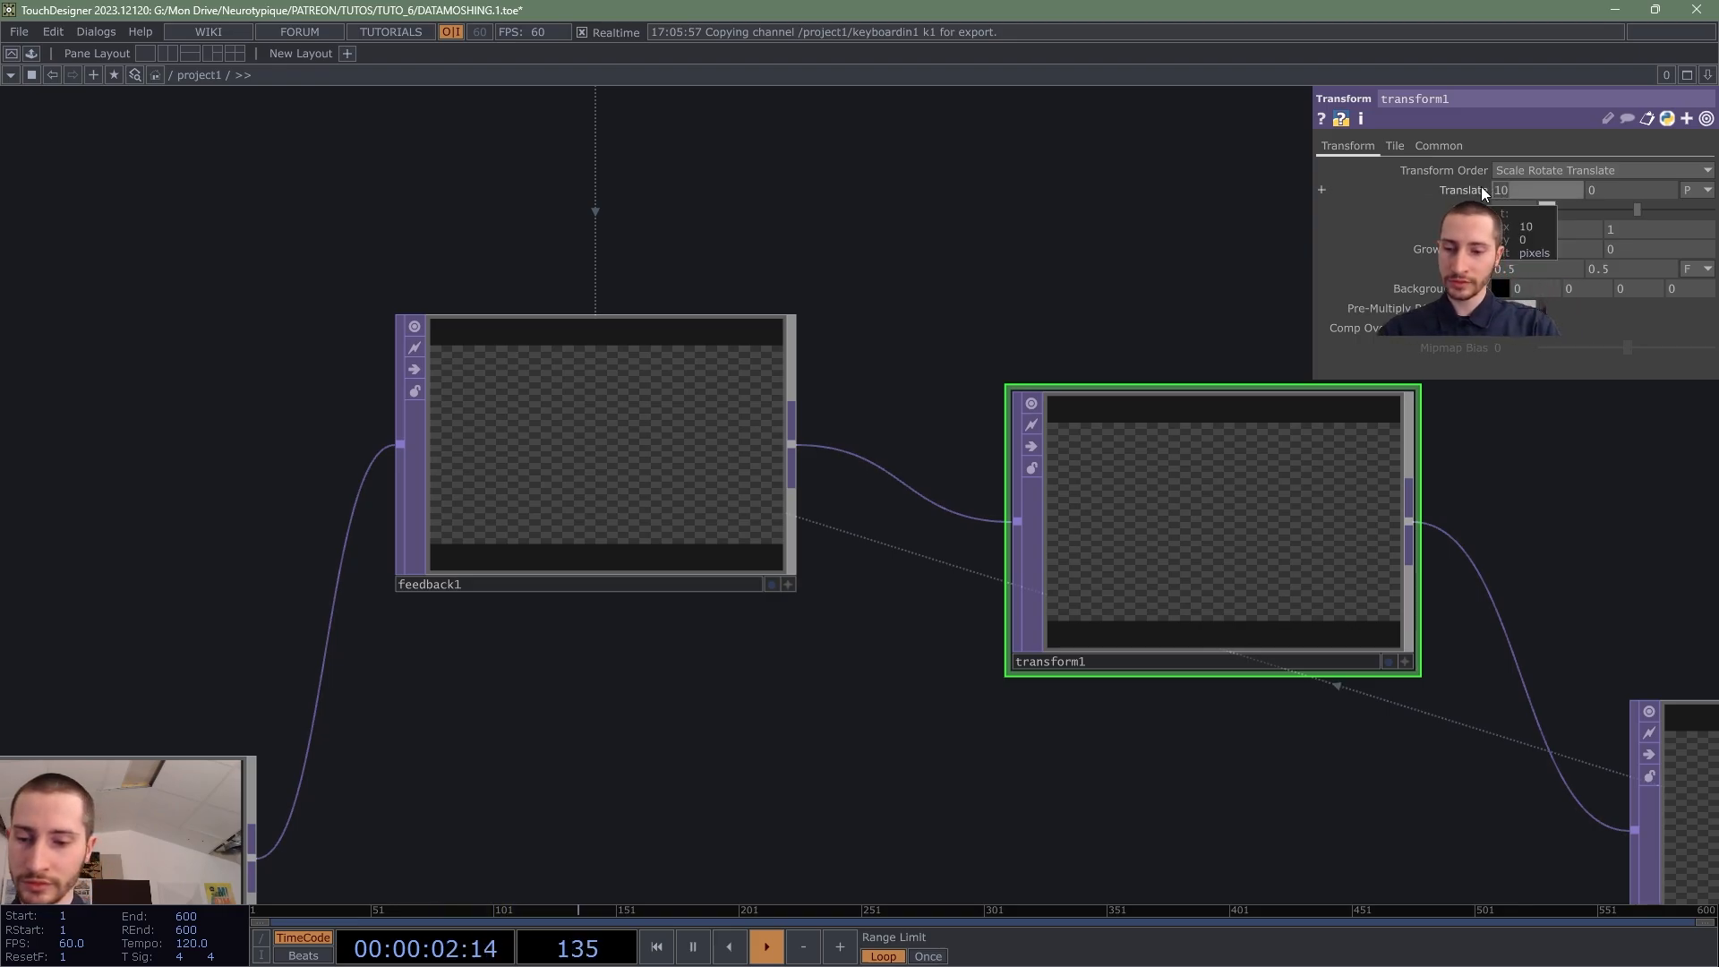
type("5")
left_click(1058, 185)
key("1")
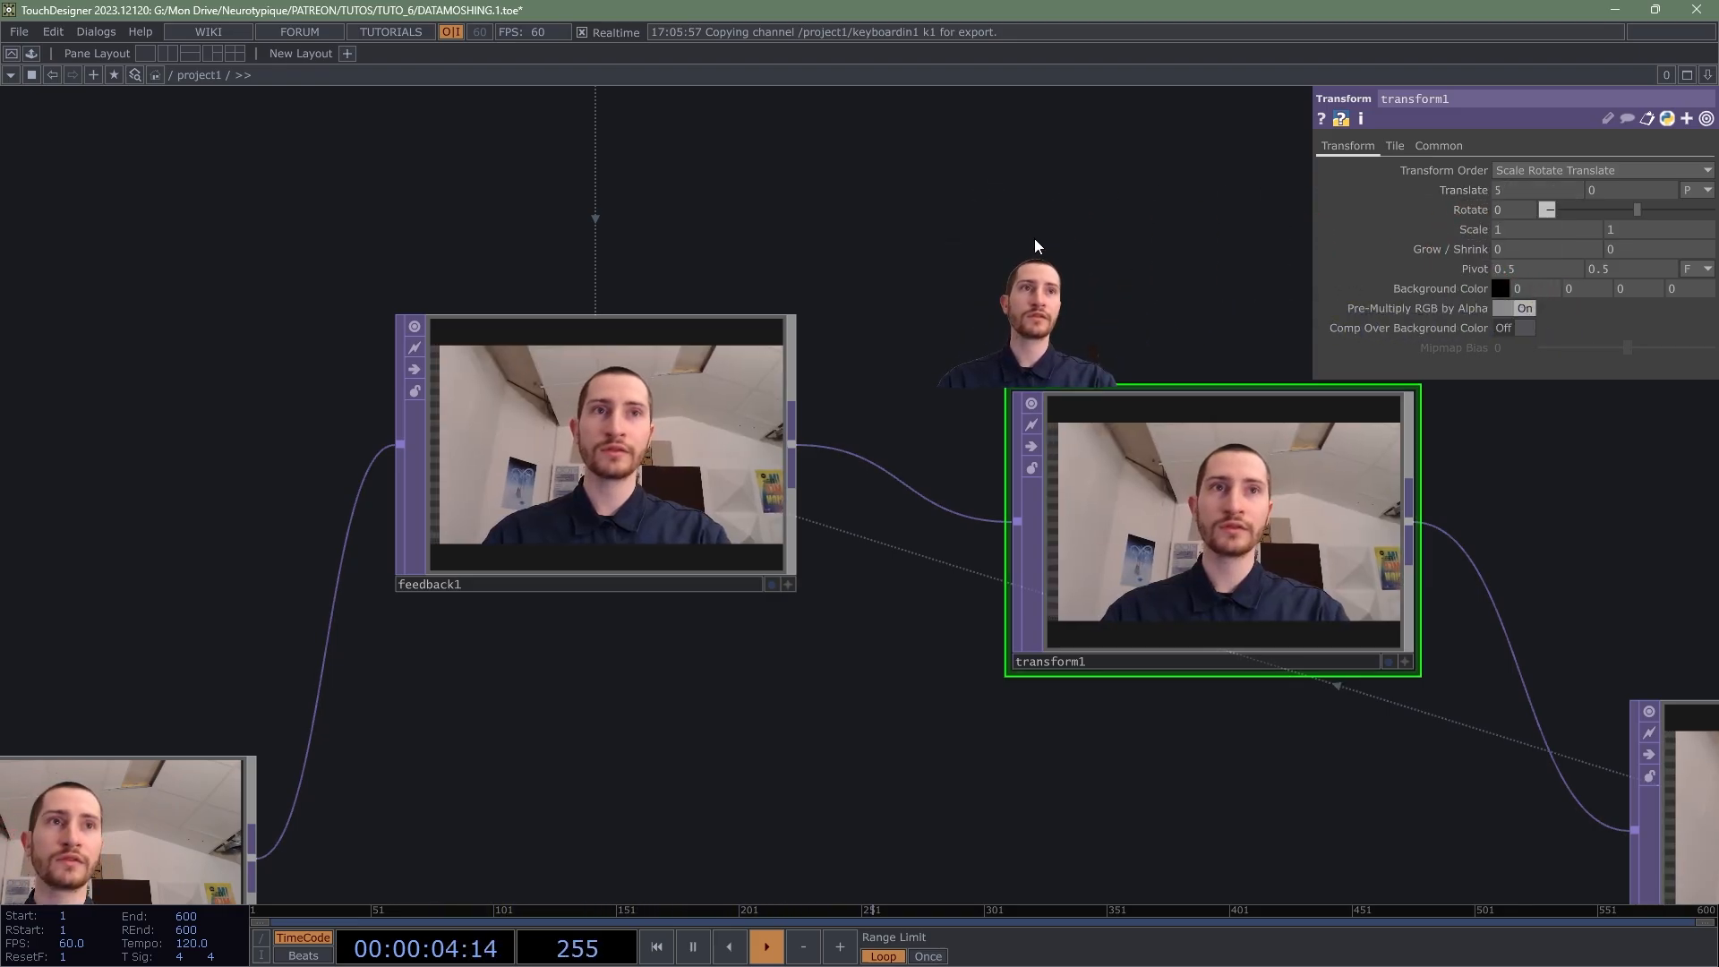
left_click_drag(1035, 246, 904, 261)
scroll(863, 270, "down", 3)
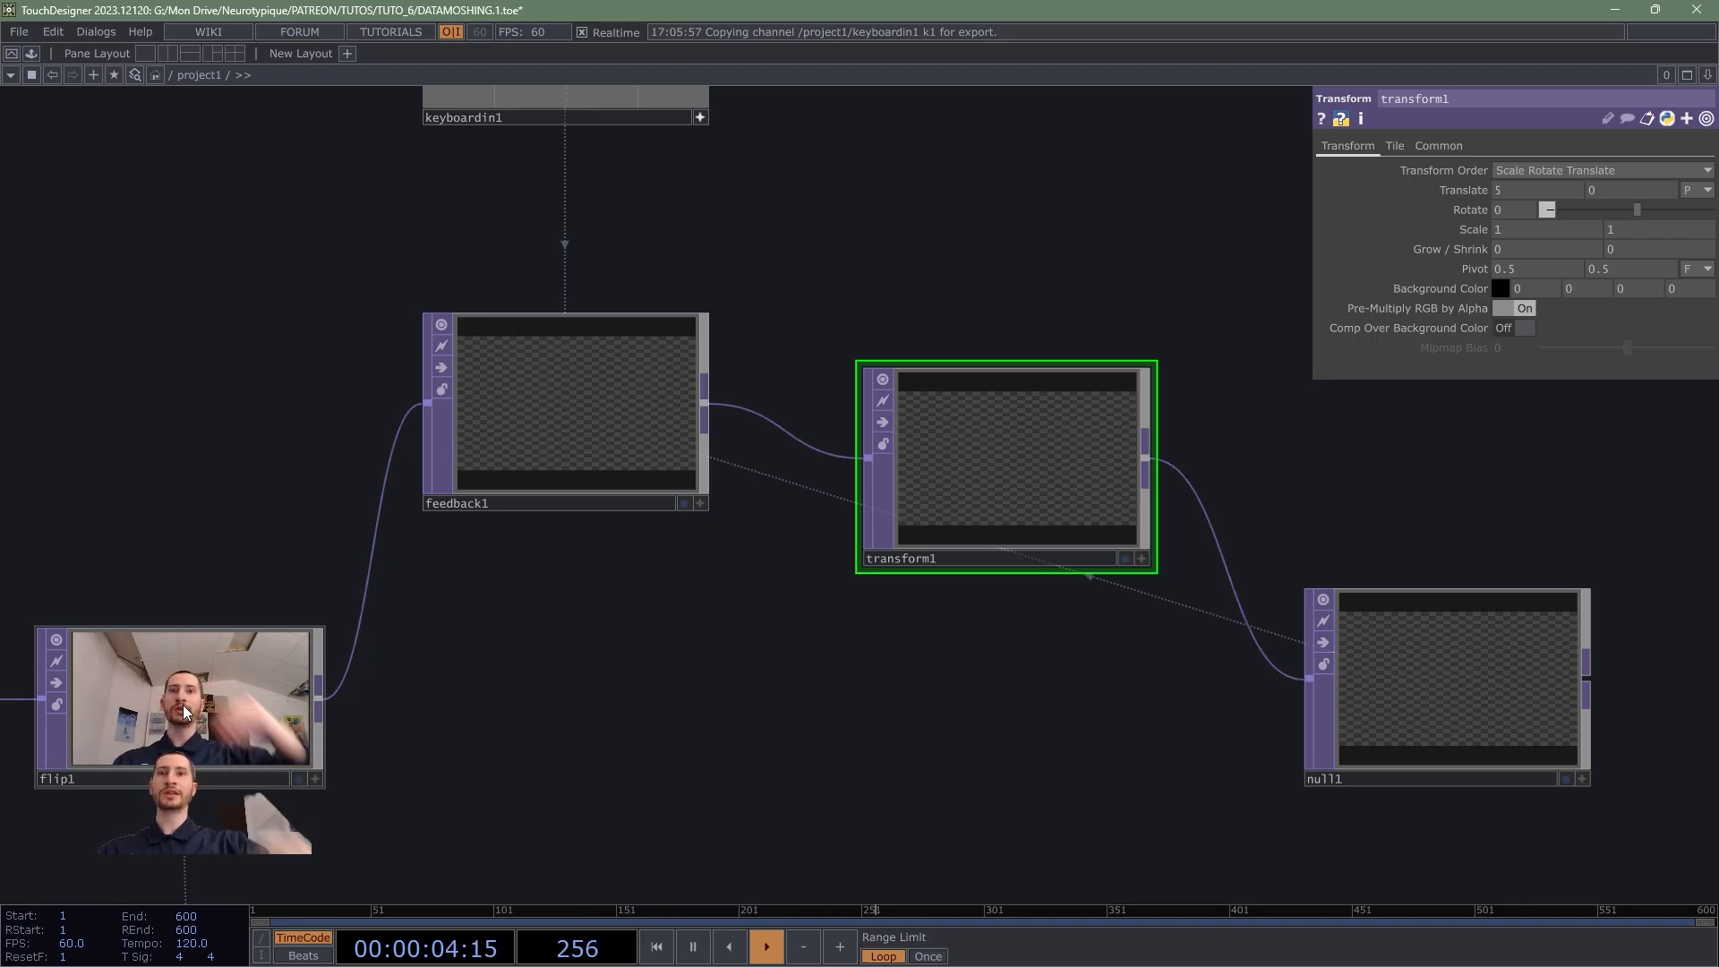
key("1")
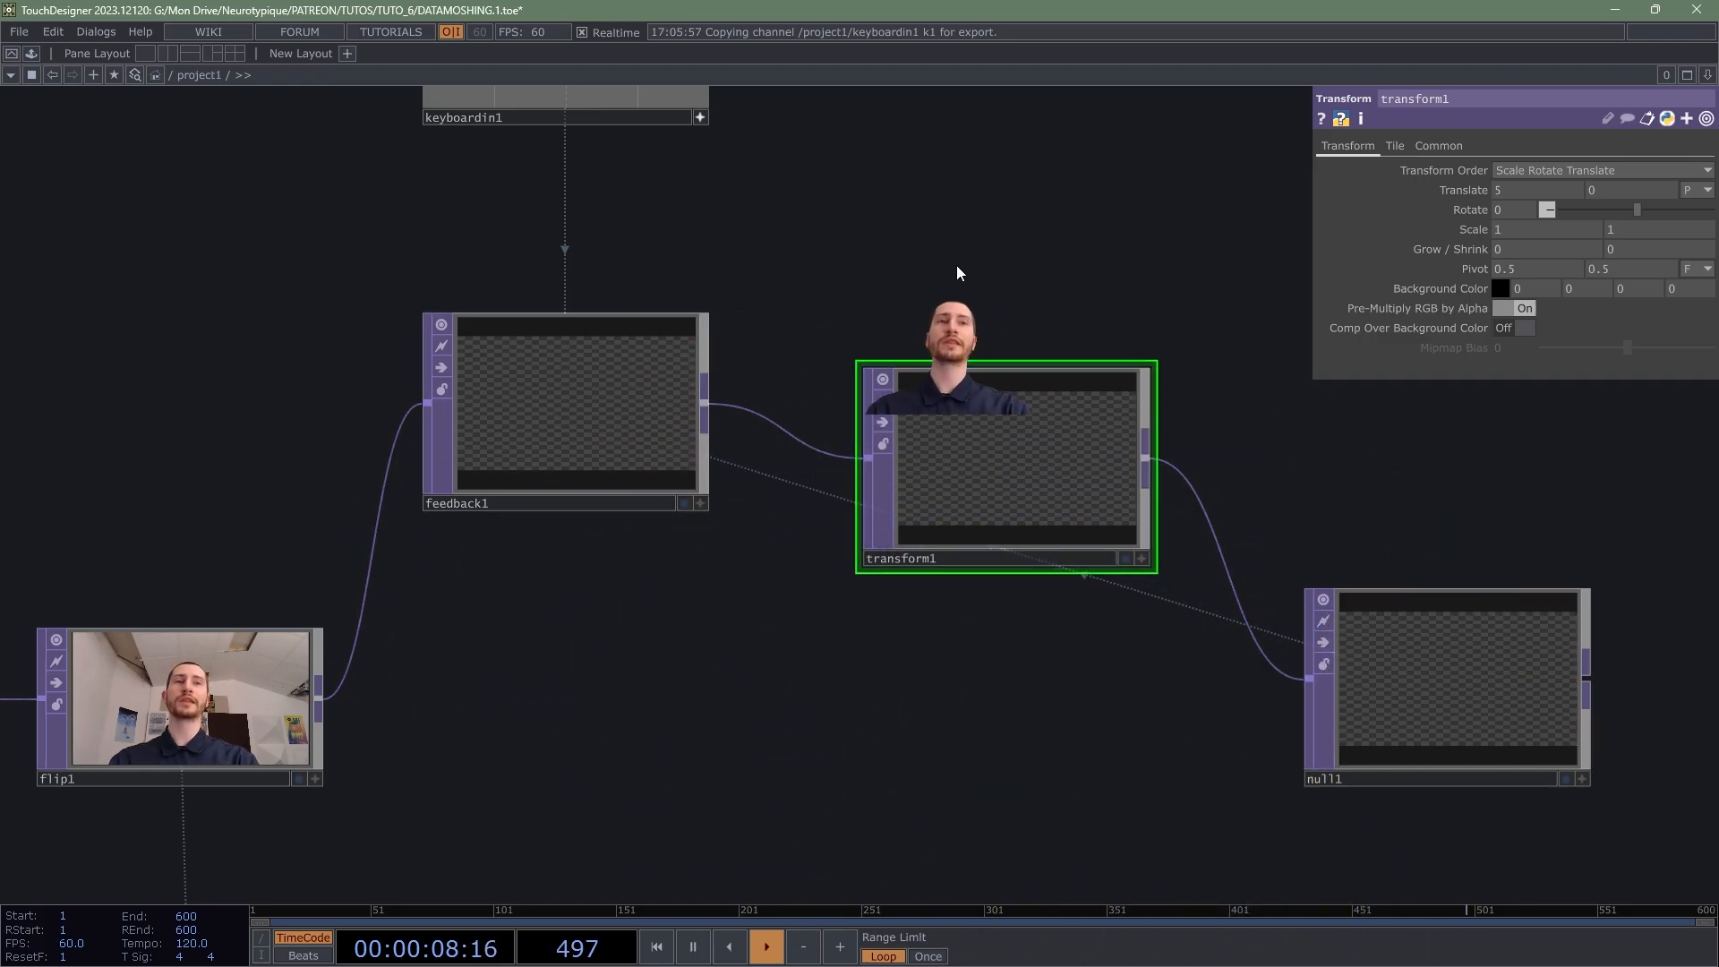
Step: Deactivate keyboardin1's viewer and delete transform1 from the feedback loop
scroll(833, 358, "down", 3)
left_click(621, 362)
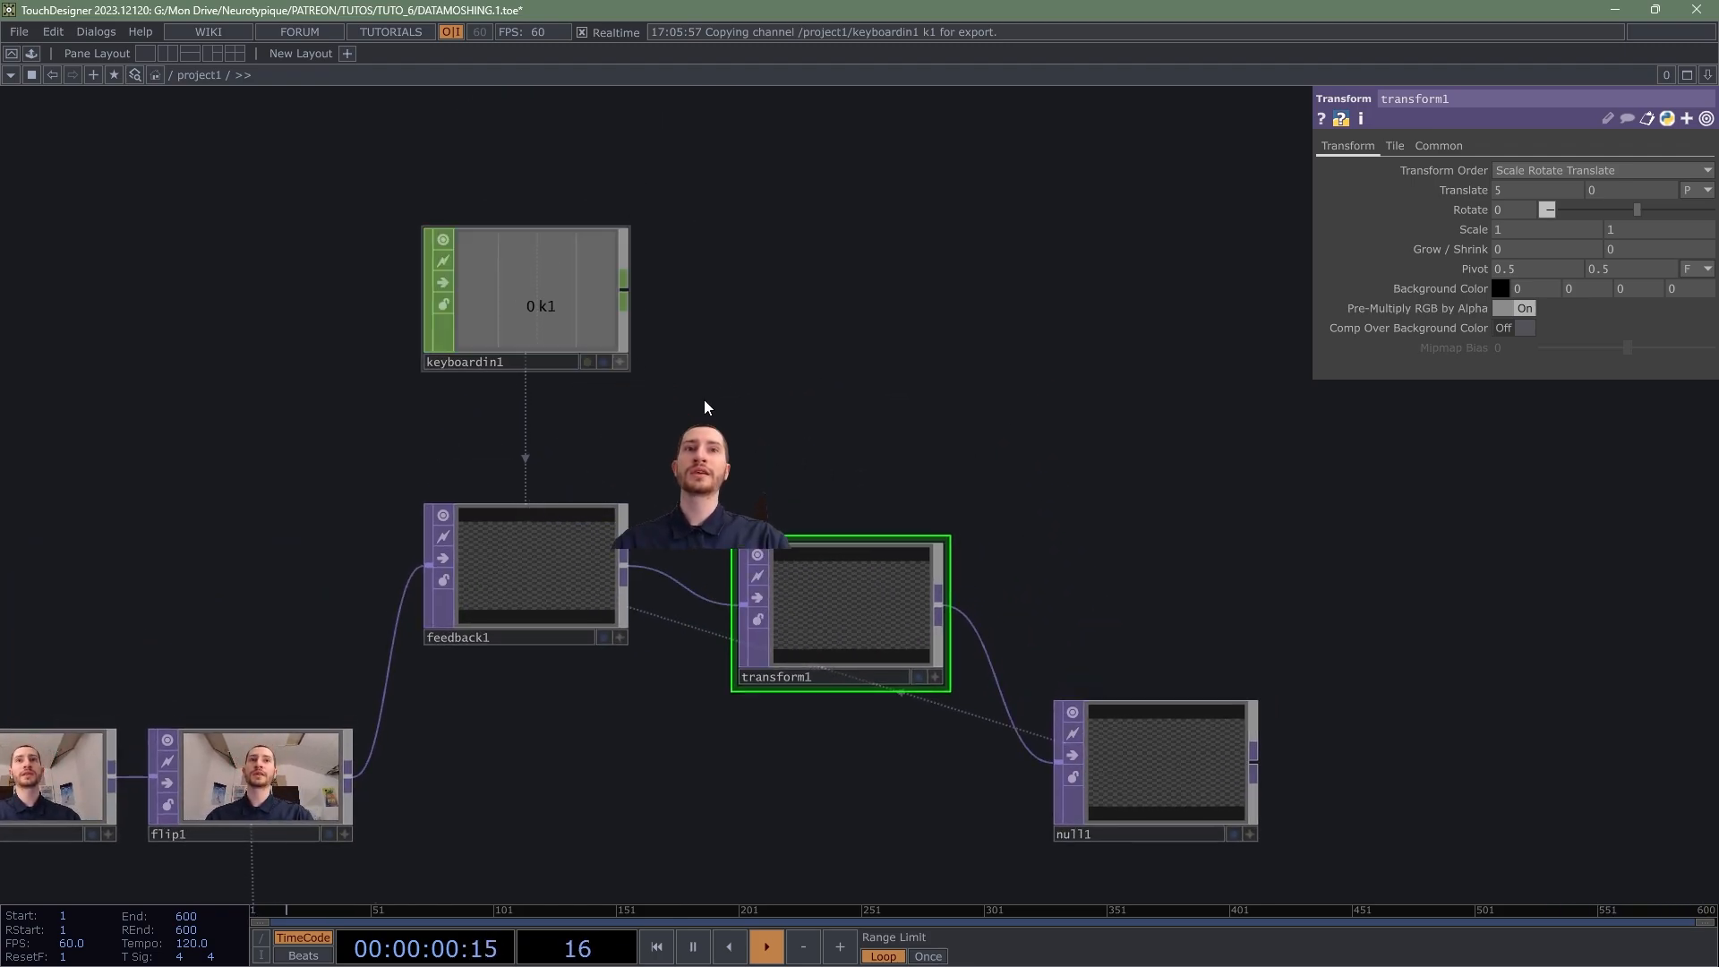
left_click_drag(781, 394, 859, 305)
key("Delete")
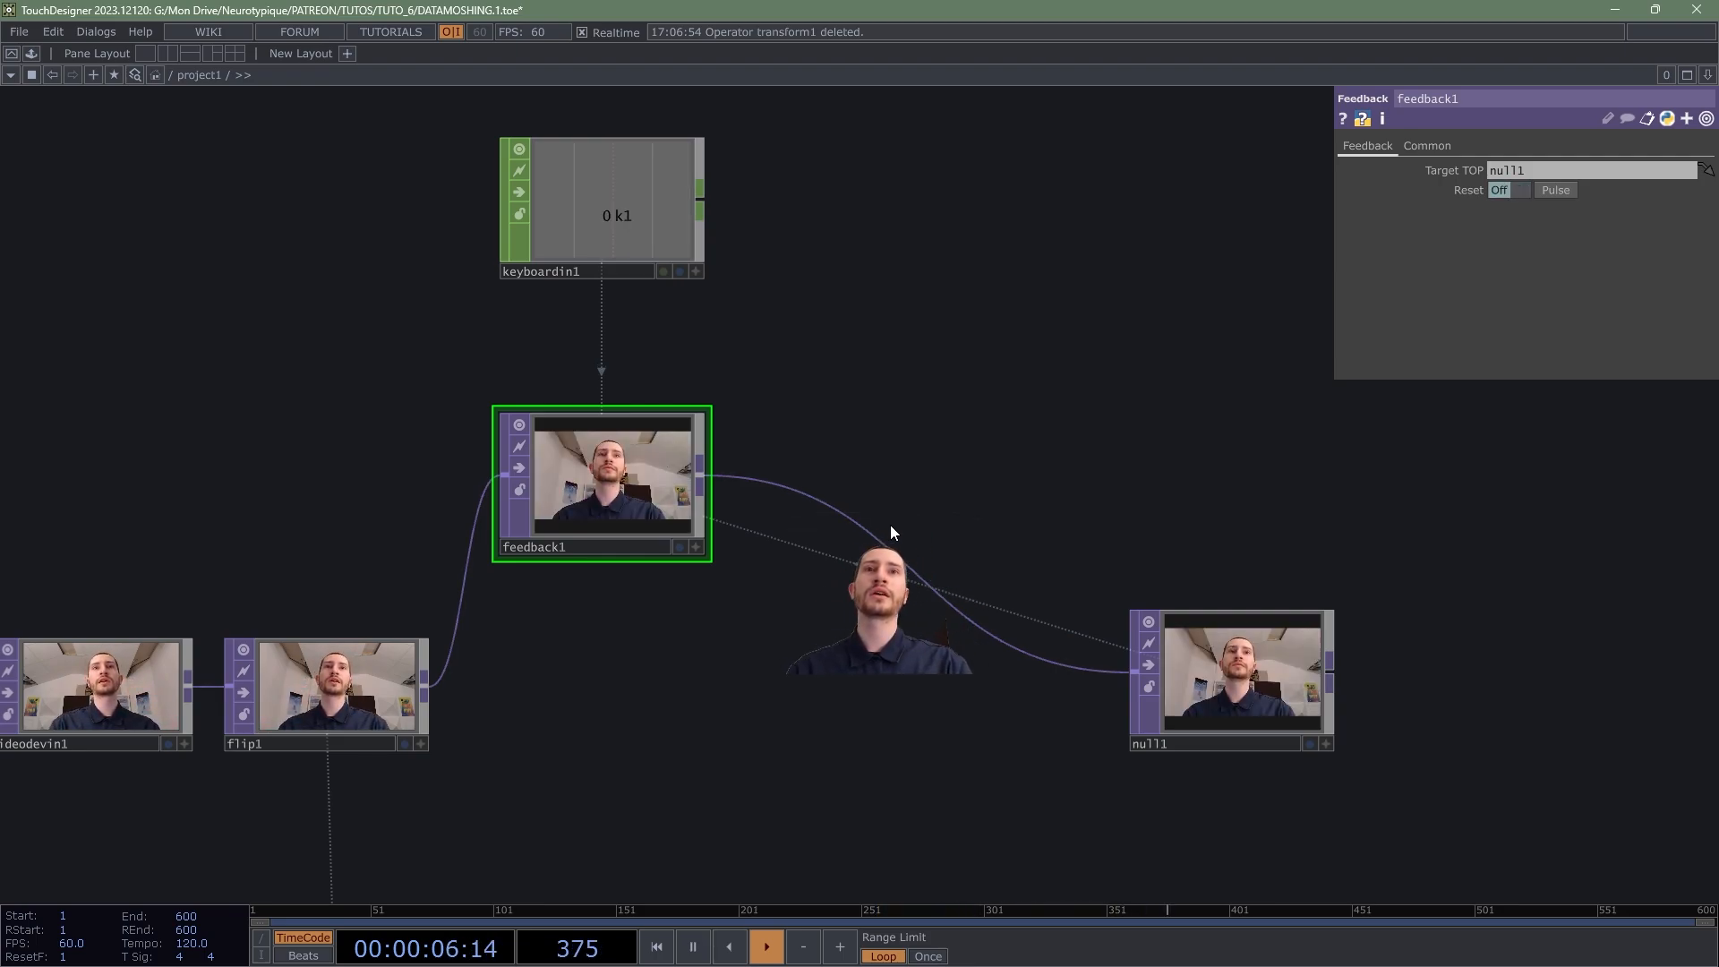
Step: Insert a Displace TOP on the wire between feedback1 and null1, and space it and null1 farther apart
scroll(740, 534, "up", 1)
scroll(591, 448, "up", 3)
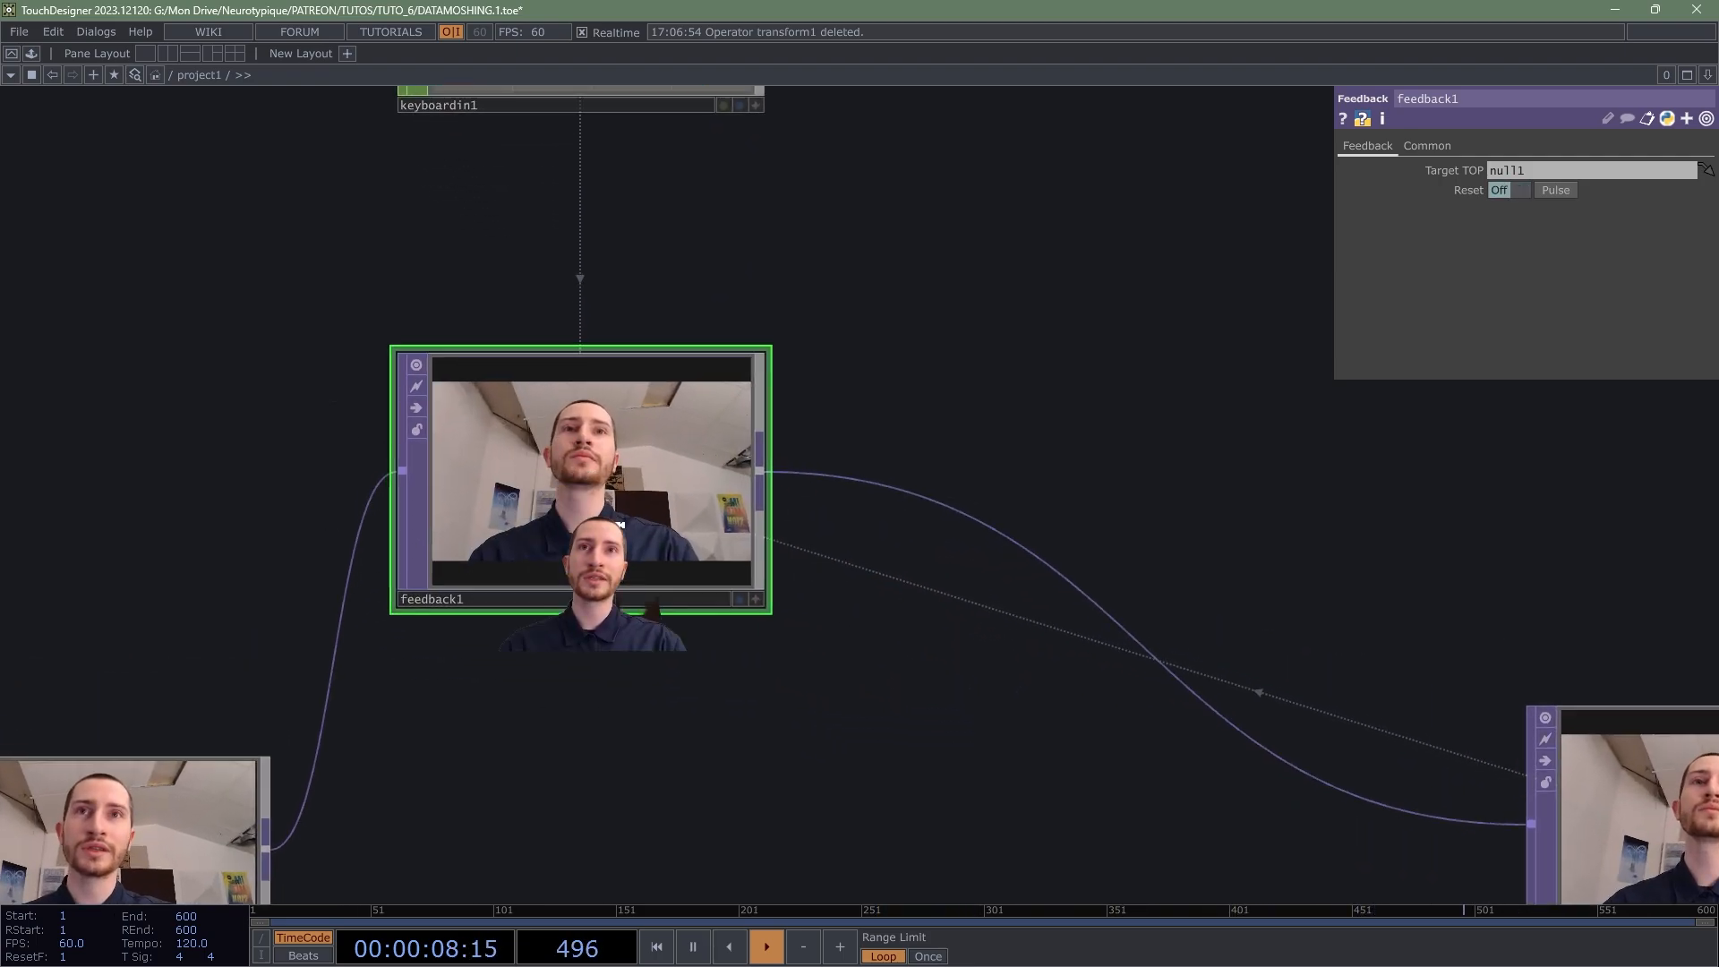
scroll(503, 469, "down", 5)
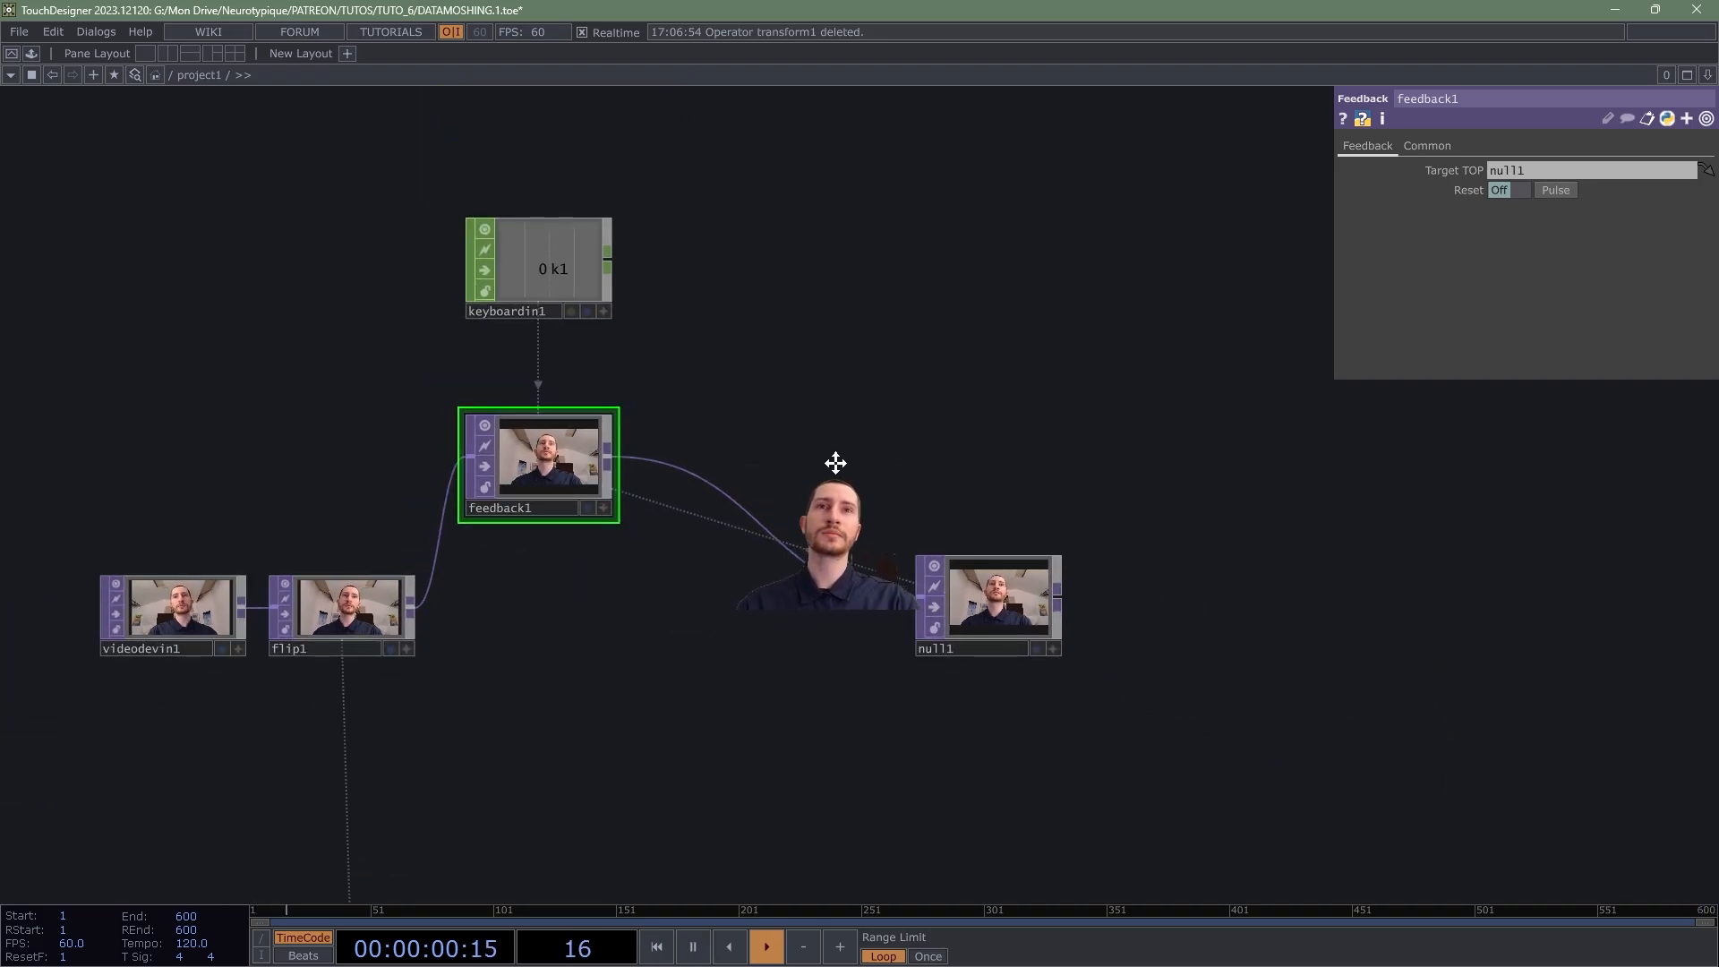
left_click_drag(832, 465, 793, 444)
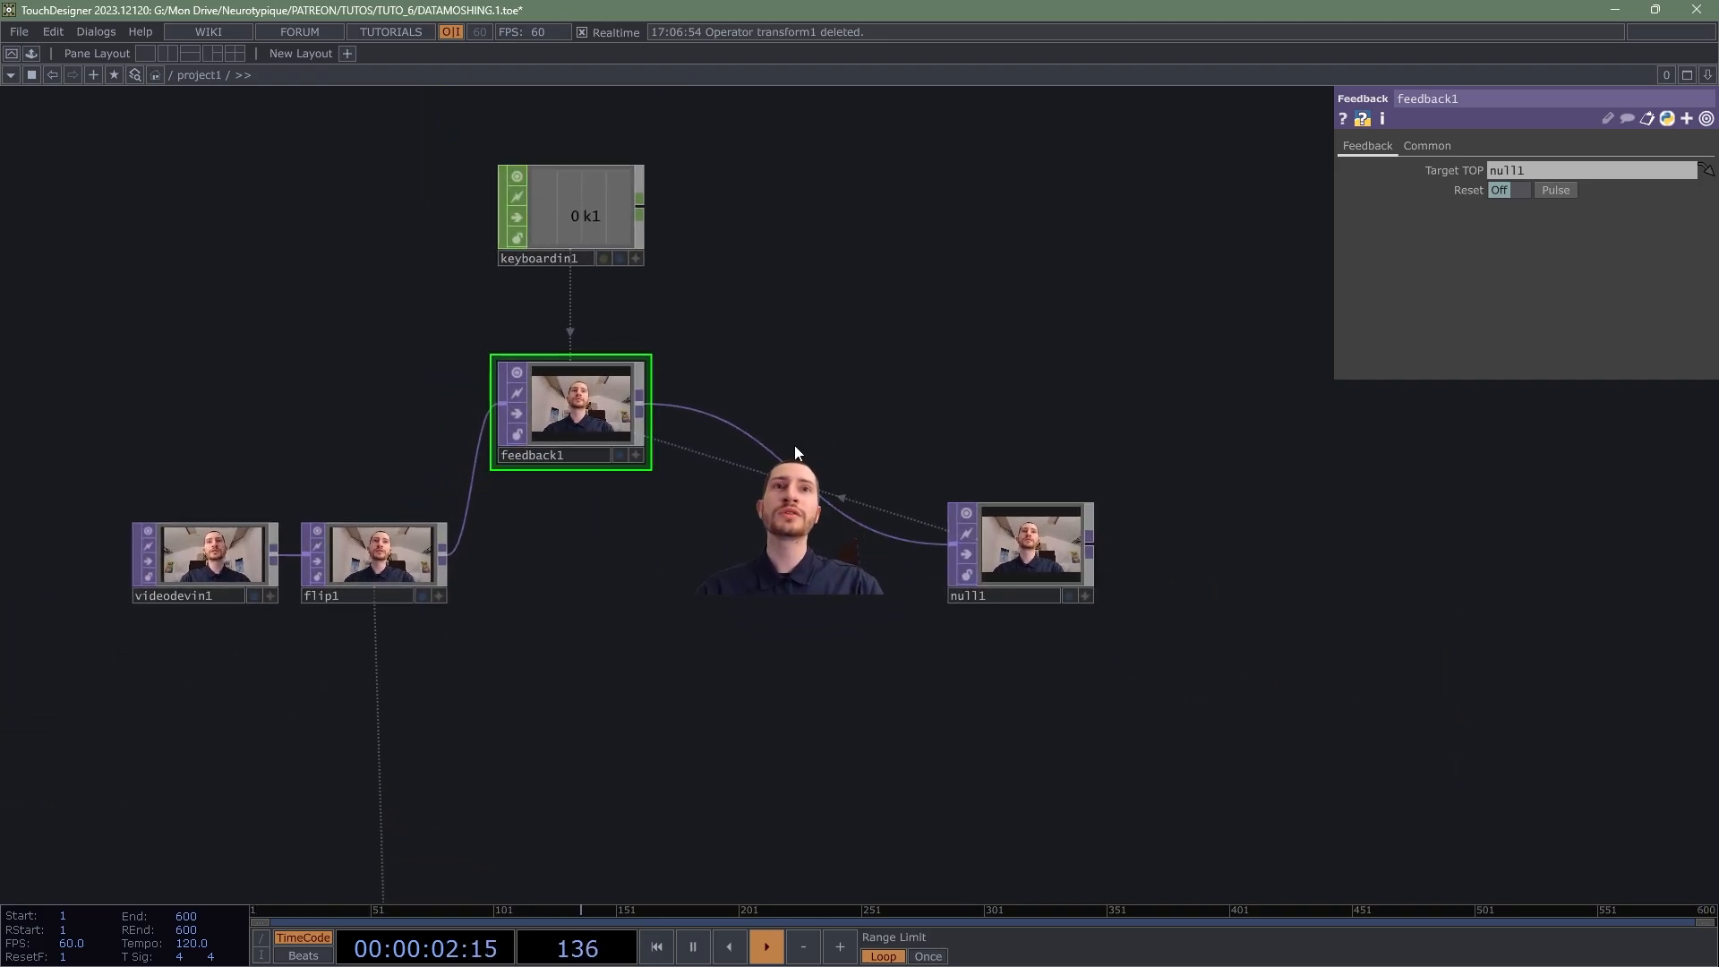
right_click(792, 449)
left_click(813, 439)
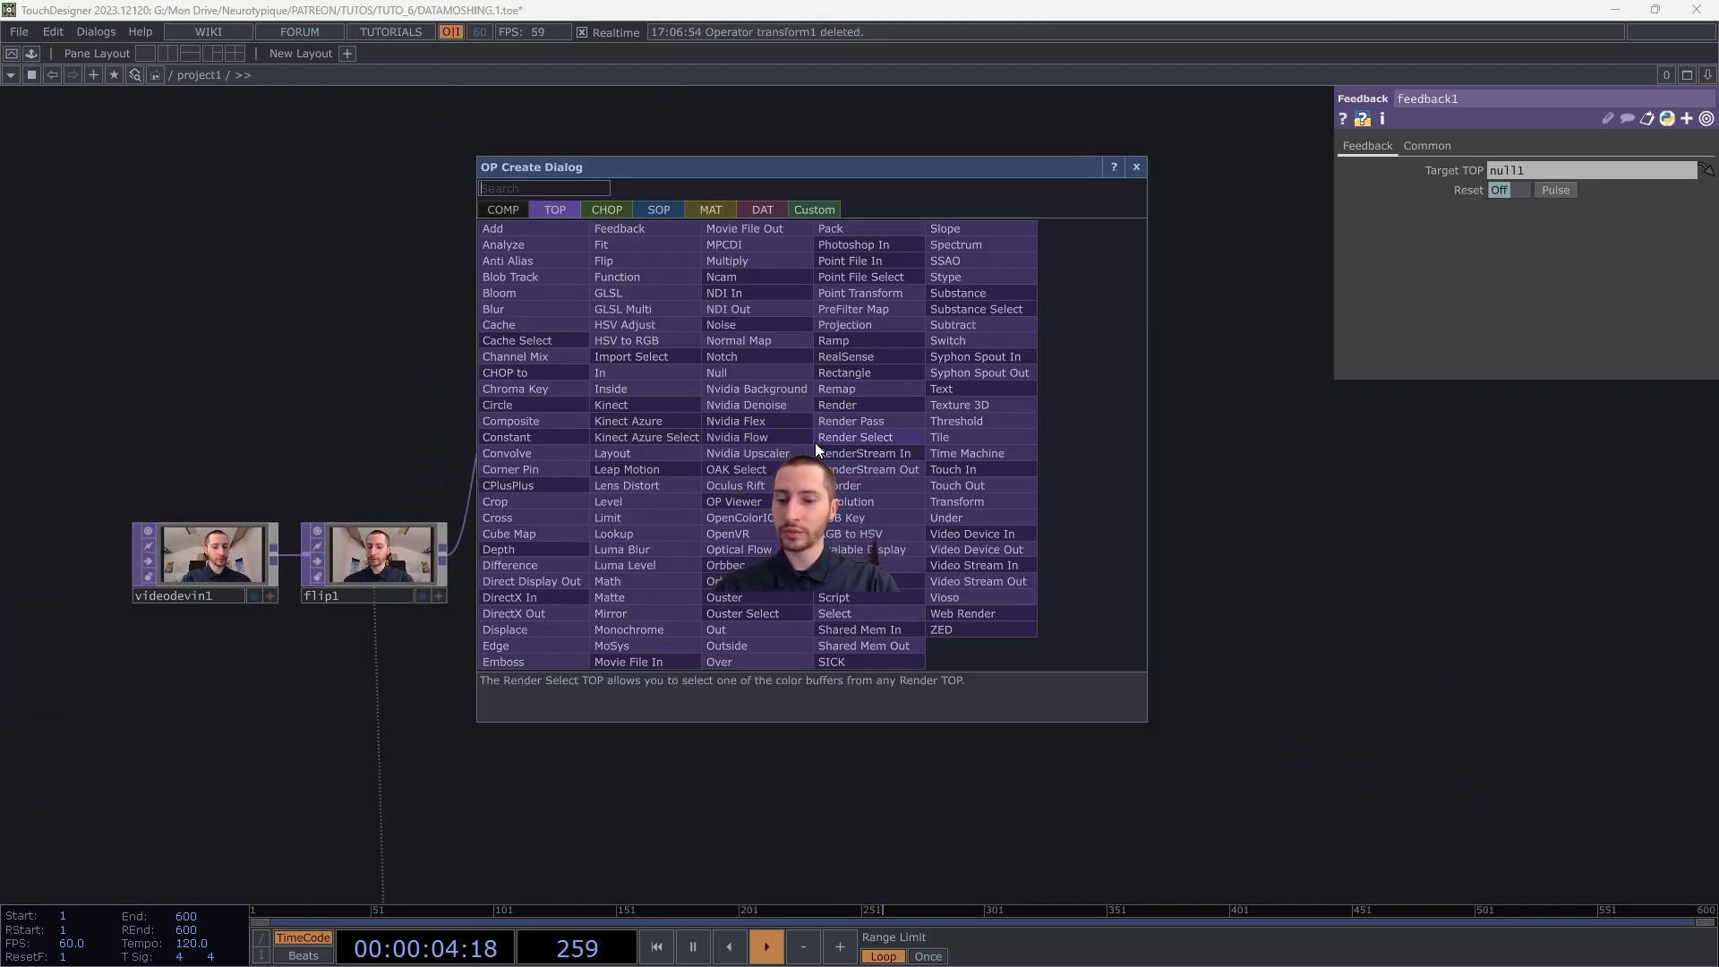
type("dis")
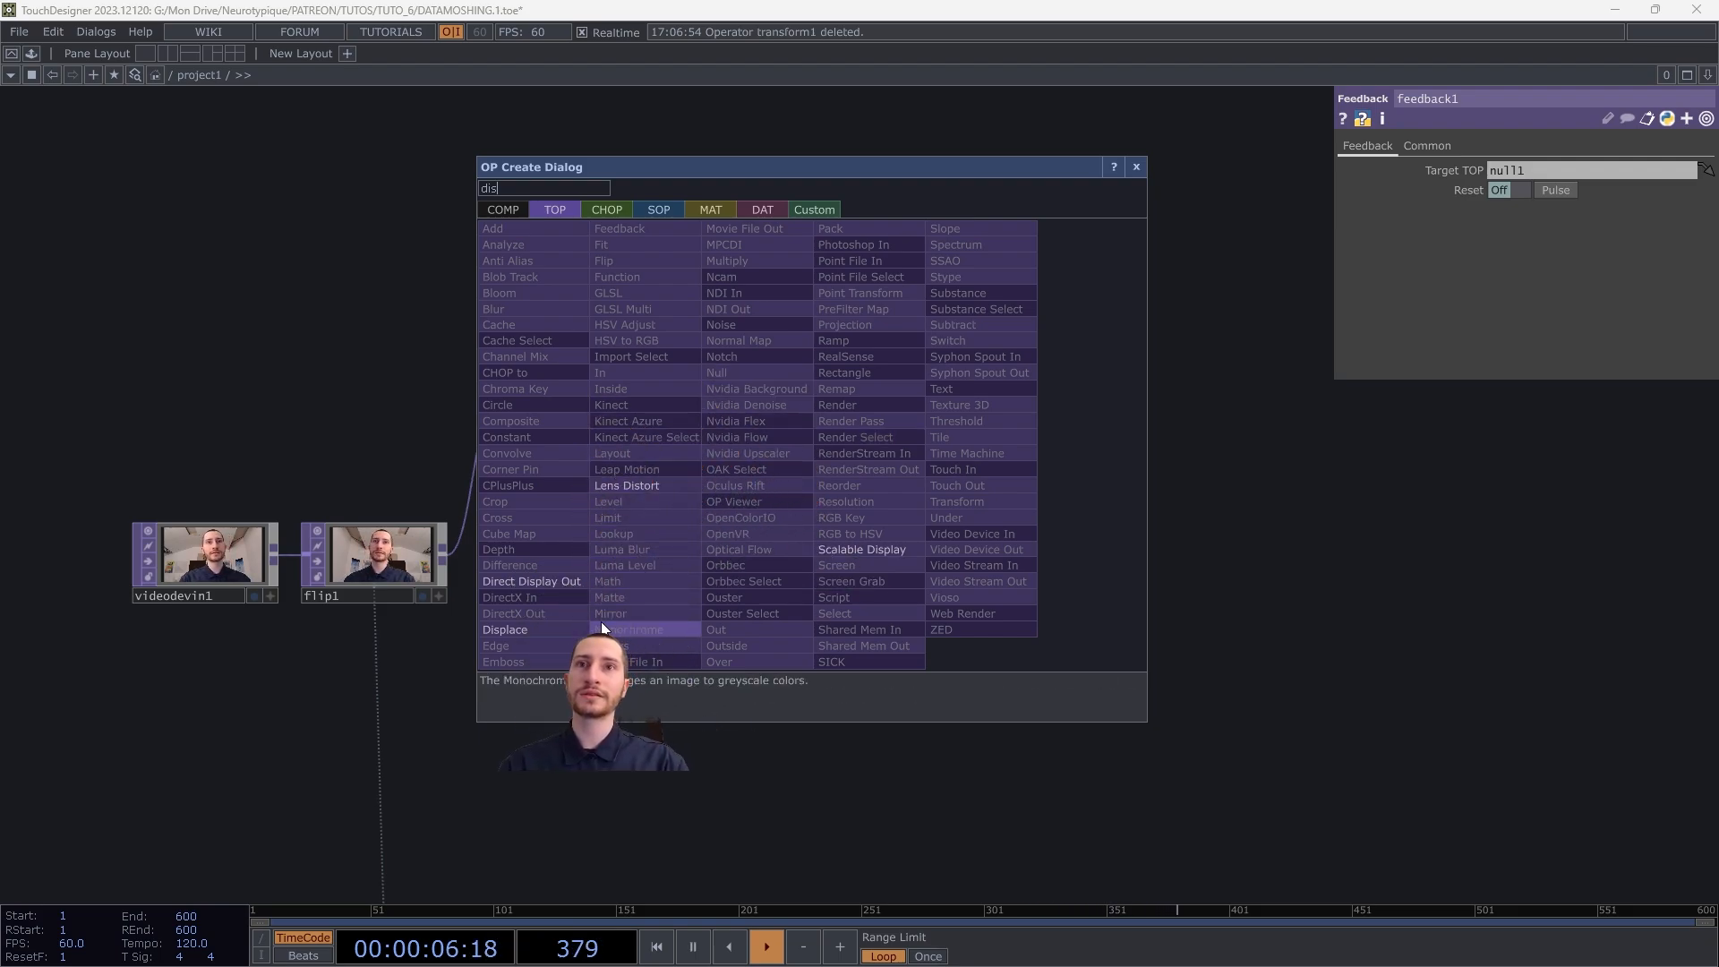
left_click(507, 630)
left_click(826, 443)
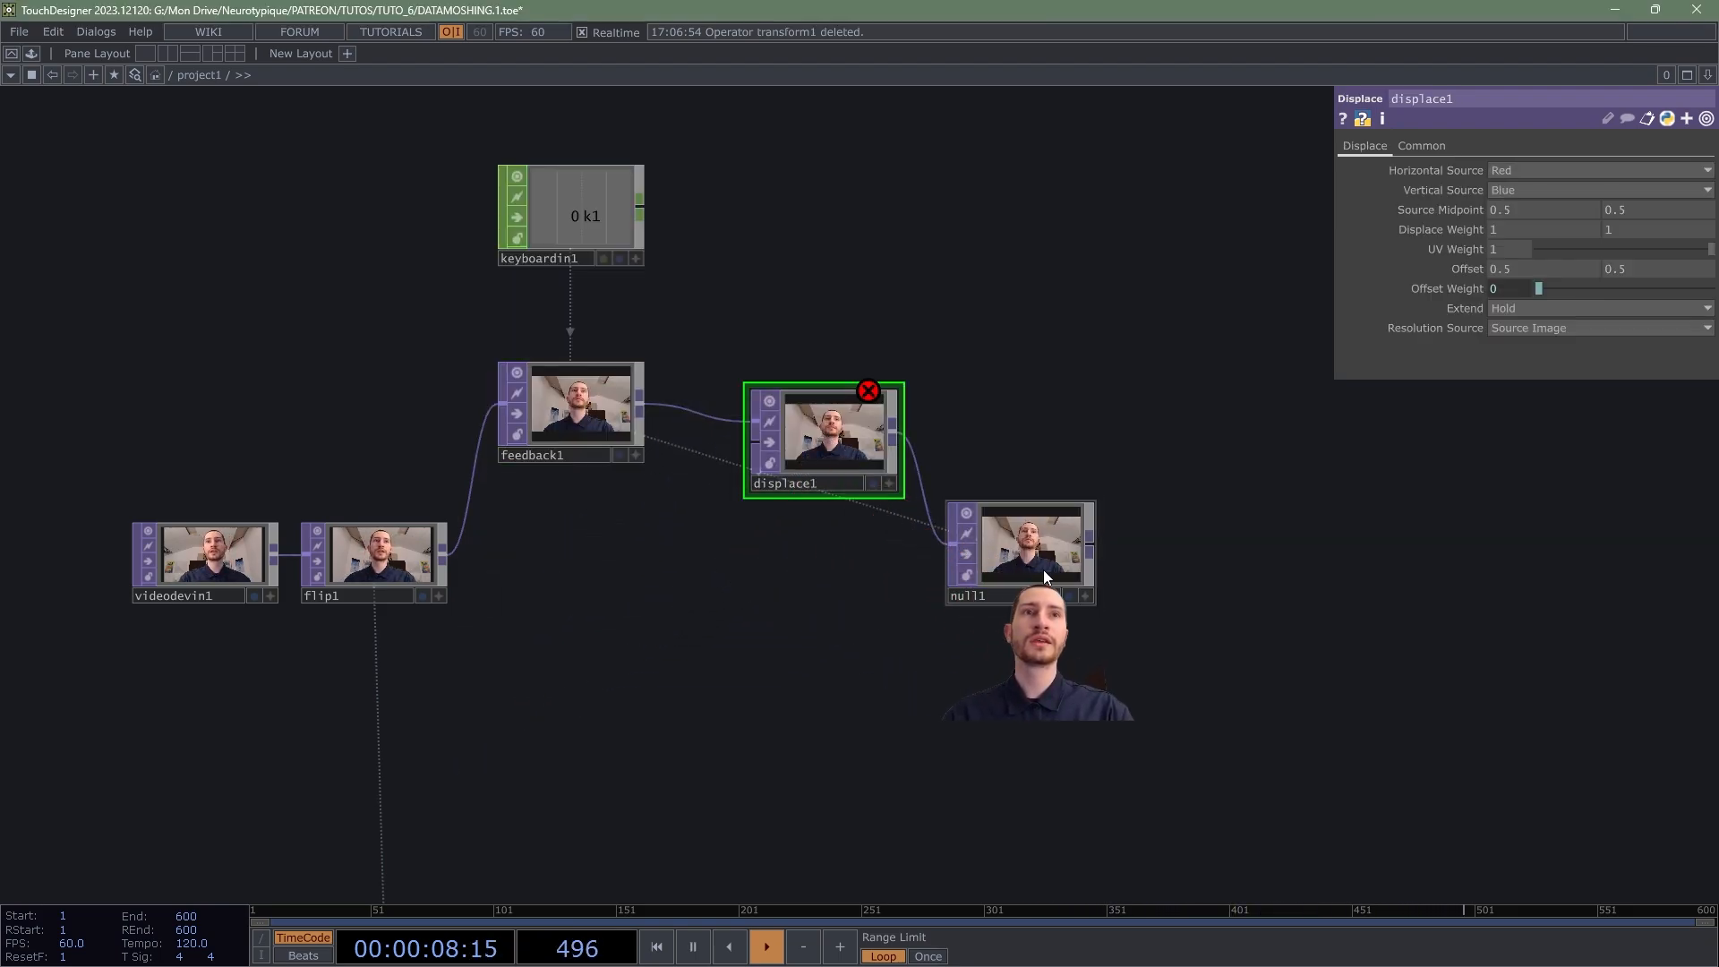
left_click_drag(1044, 570, 1157, 557)
left_click_drag(834, 457, 895, 454)
Step: Add a Constant TOP to the network below feedback1
scroll(899, 454, "up", 5)
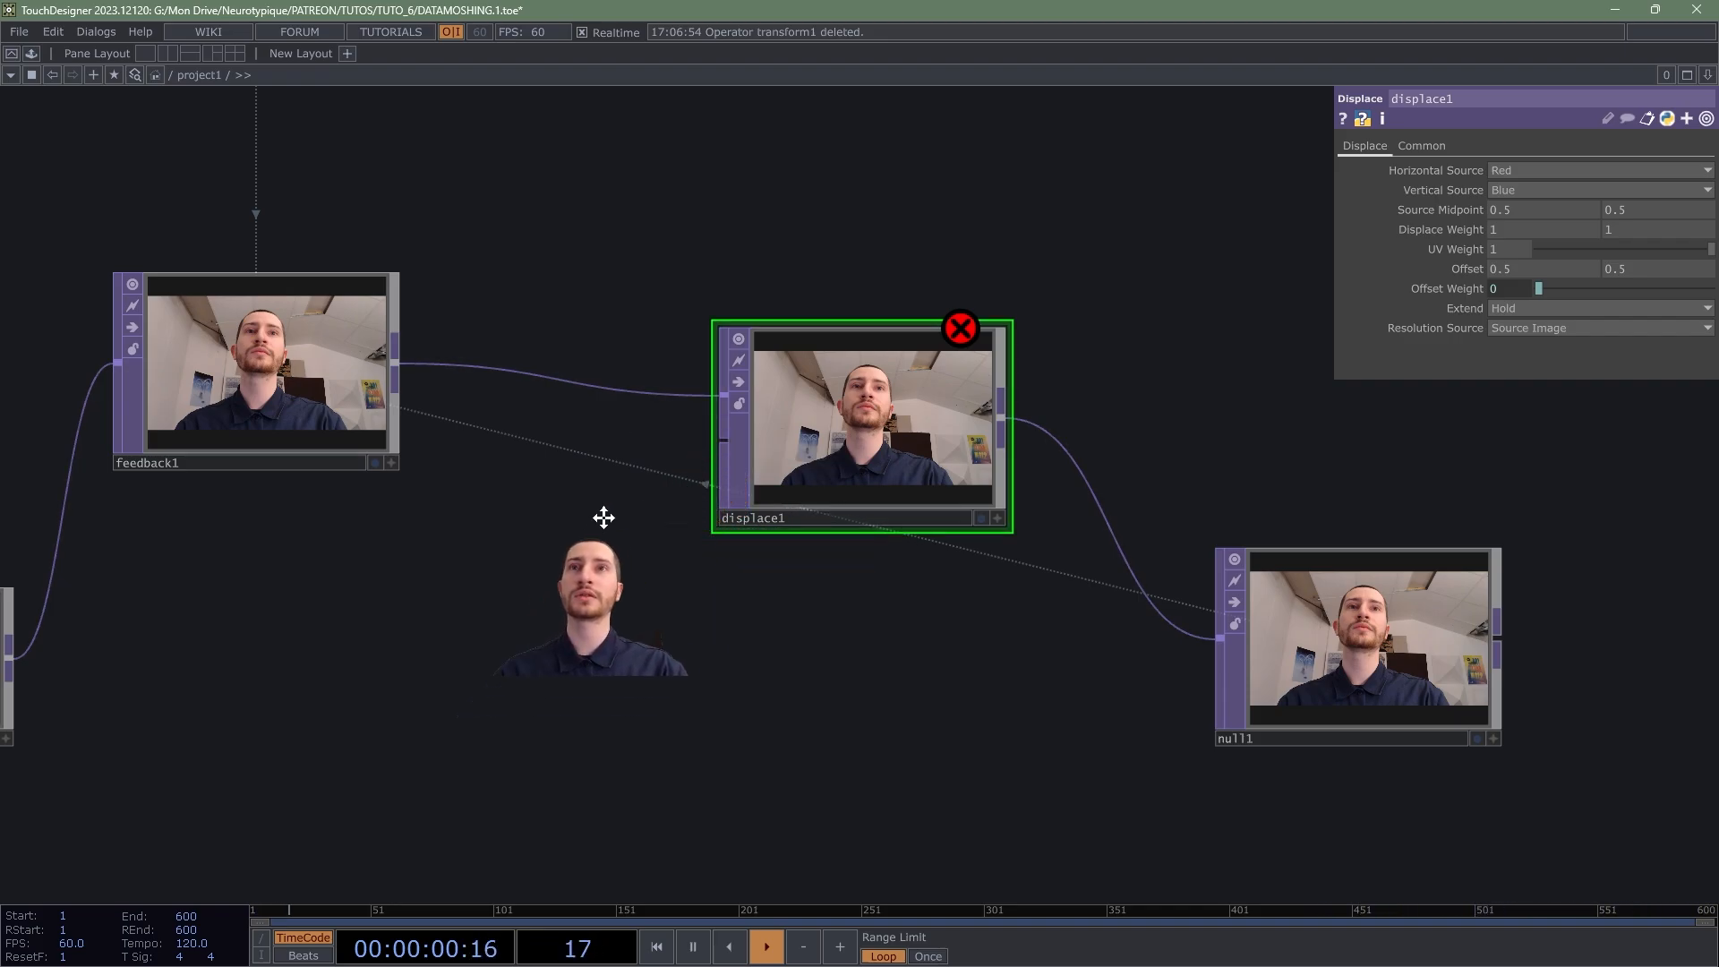
left_click_drag(604, 518, 714, 404)
key("Tab")
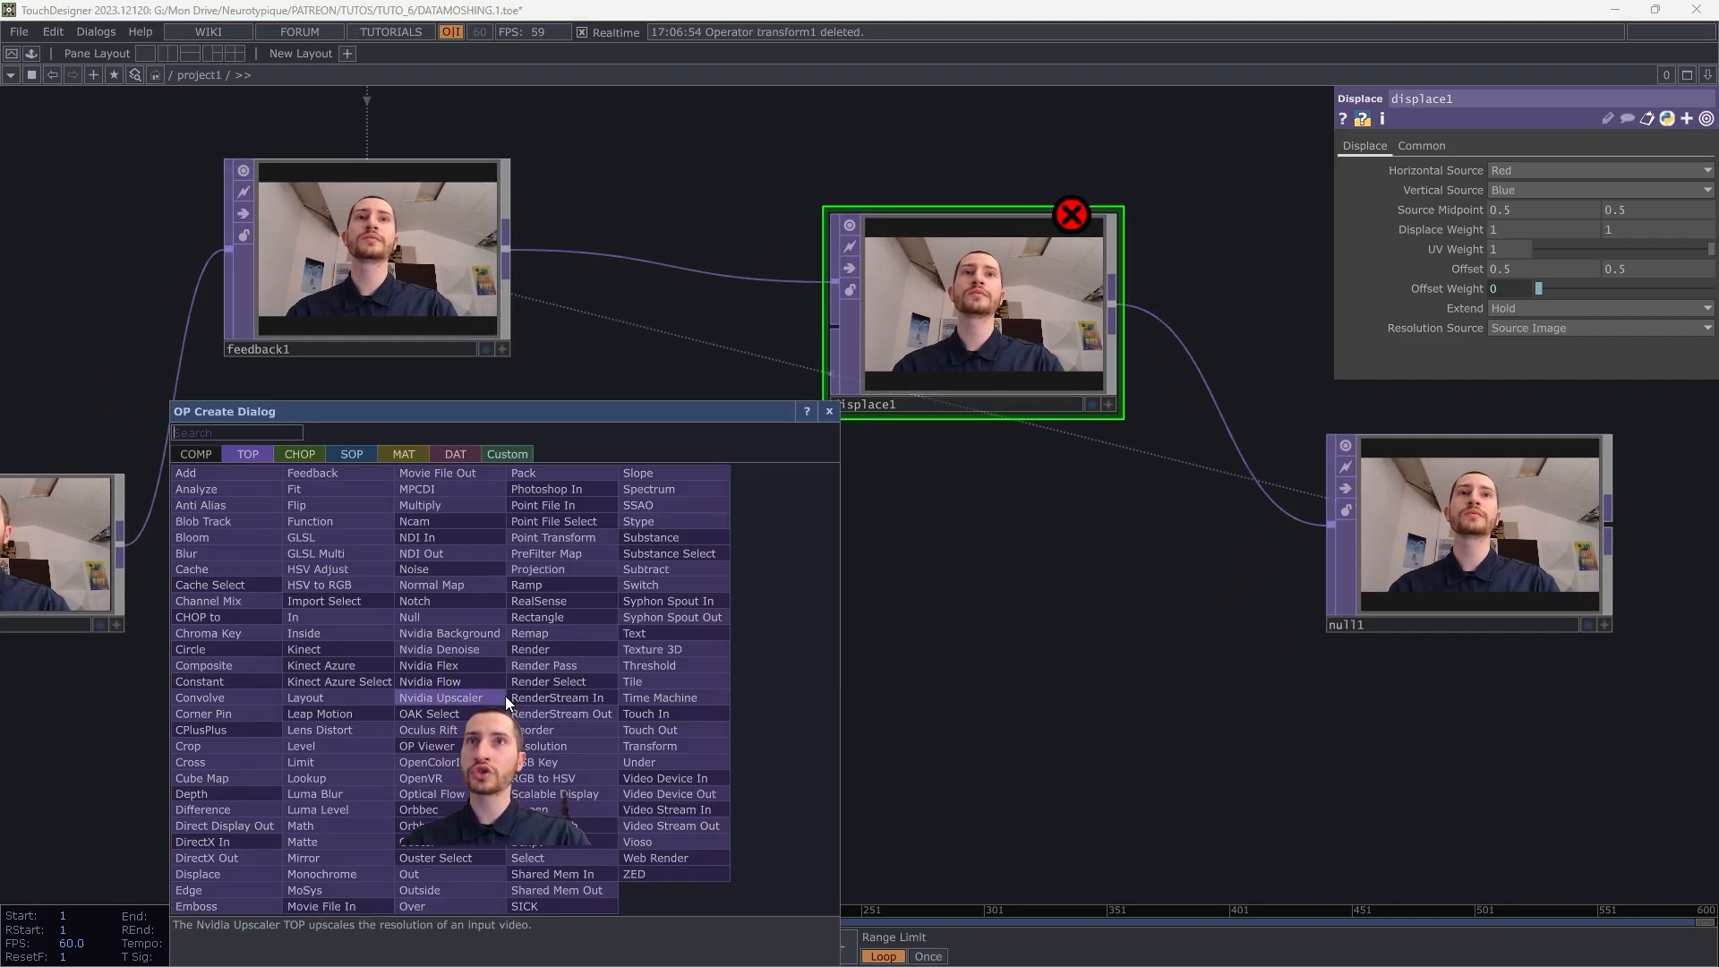
type("const")
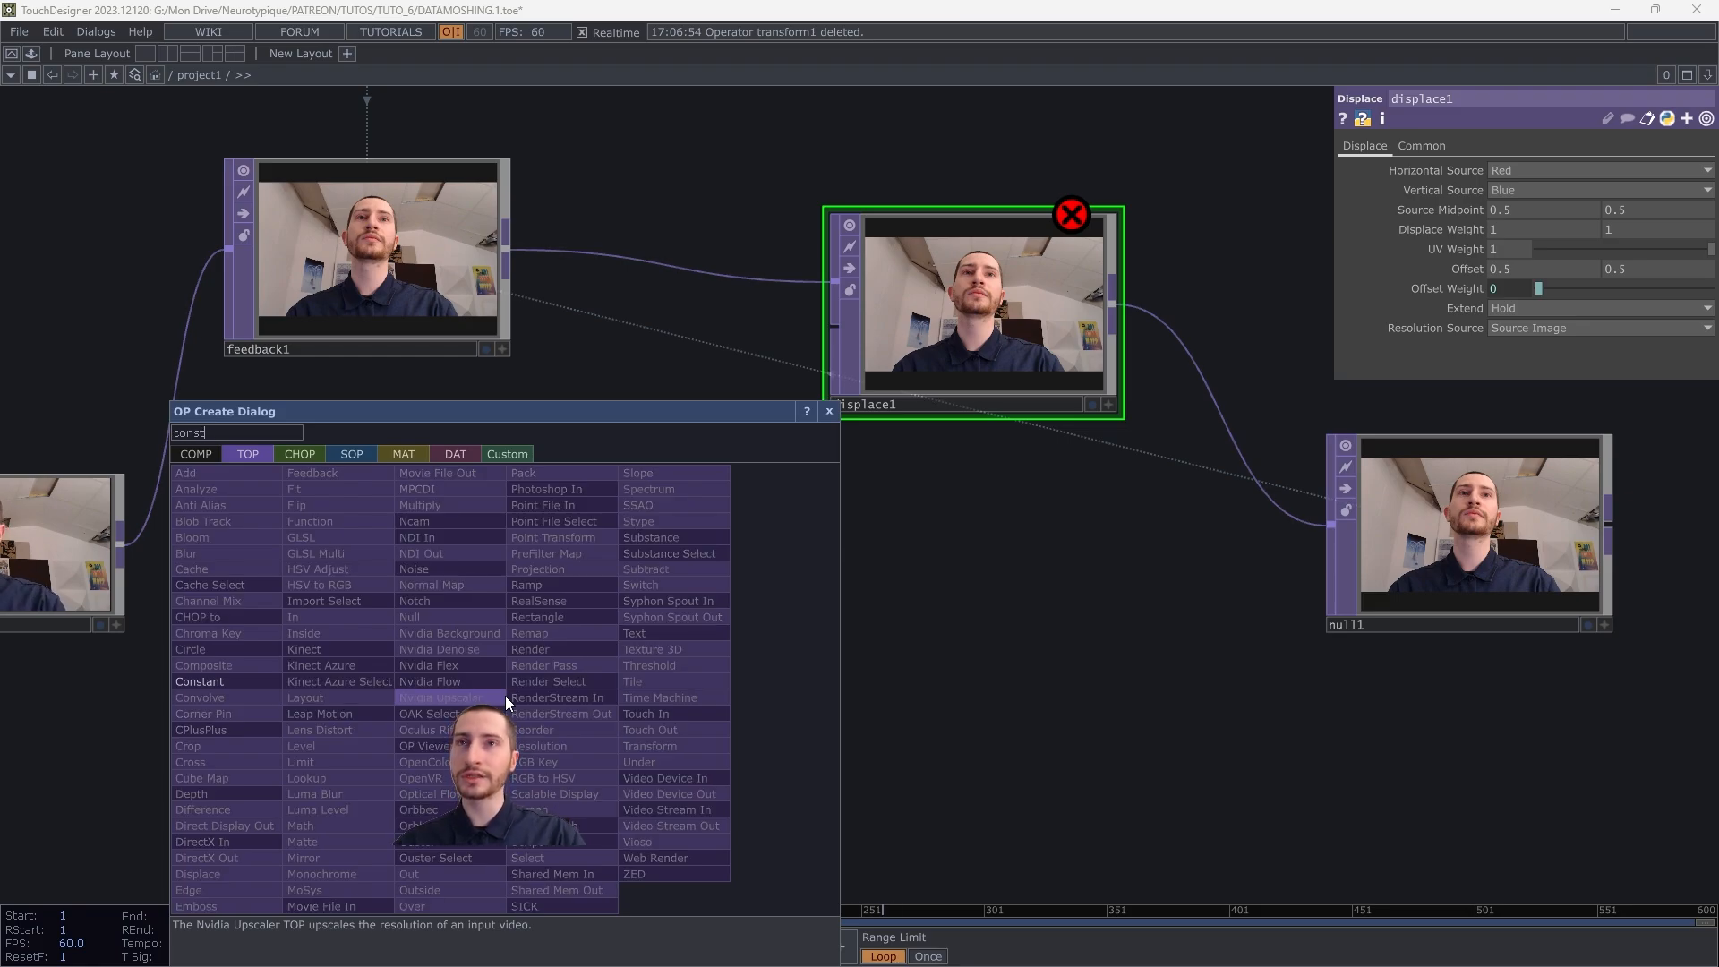
left_click(199, 682)
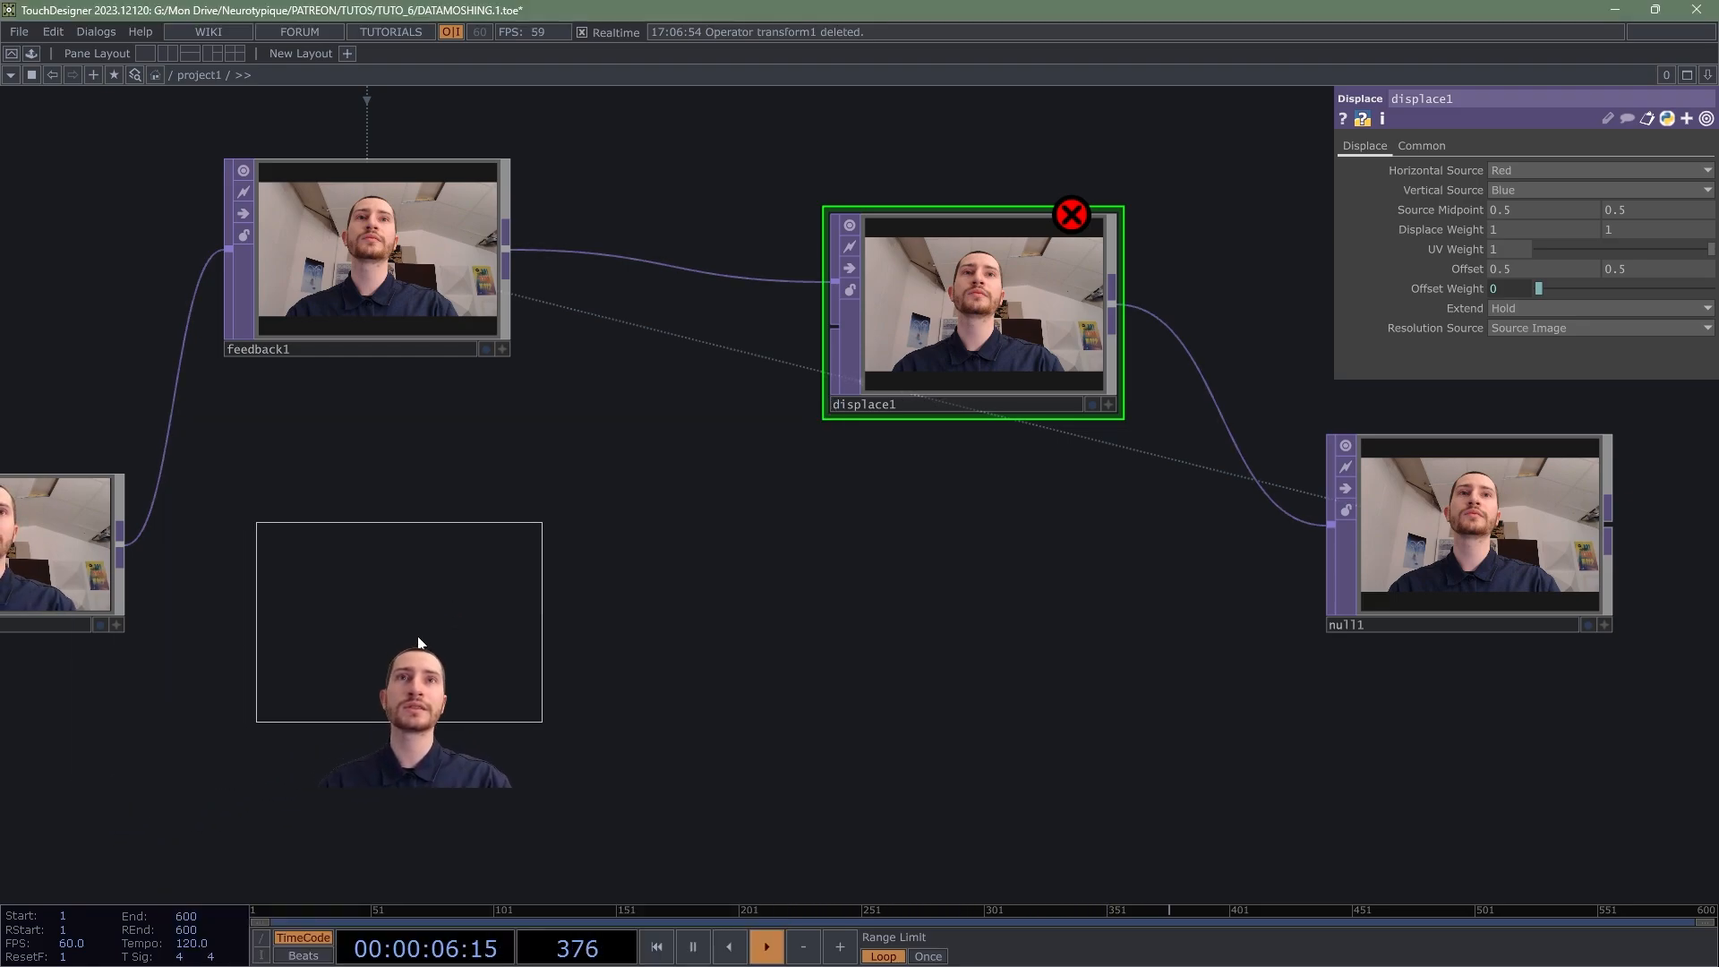
left_click(489, 653)
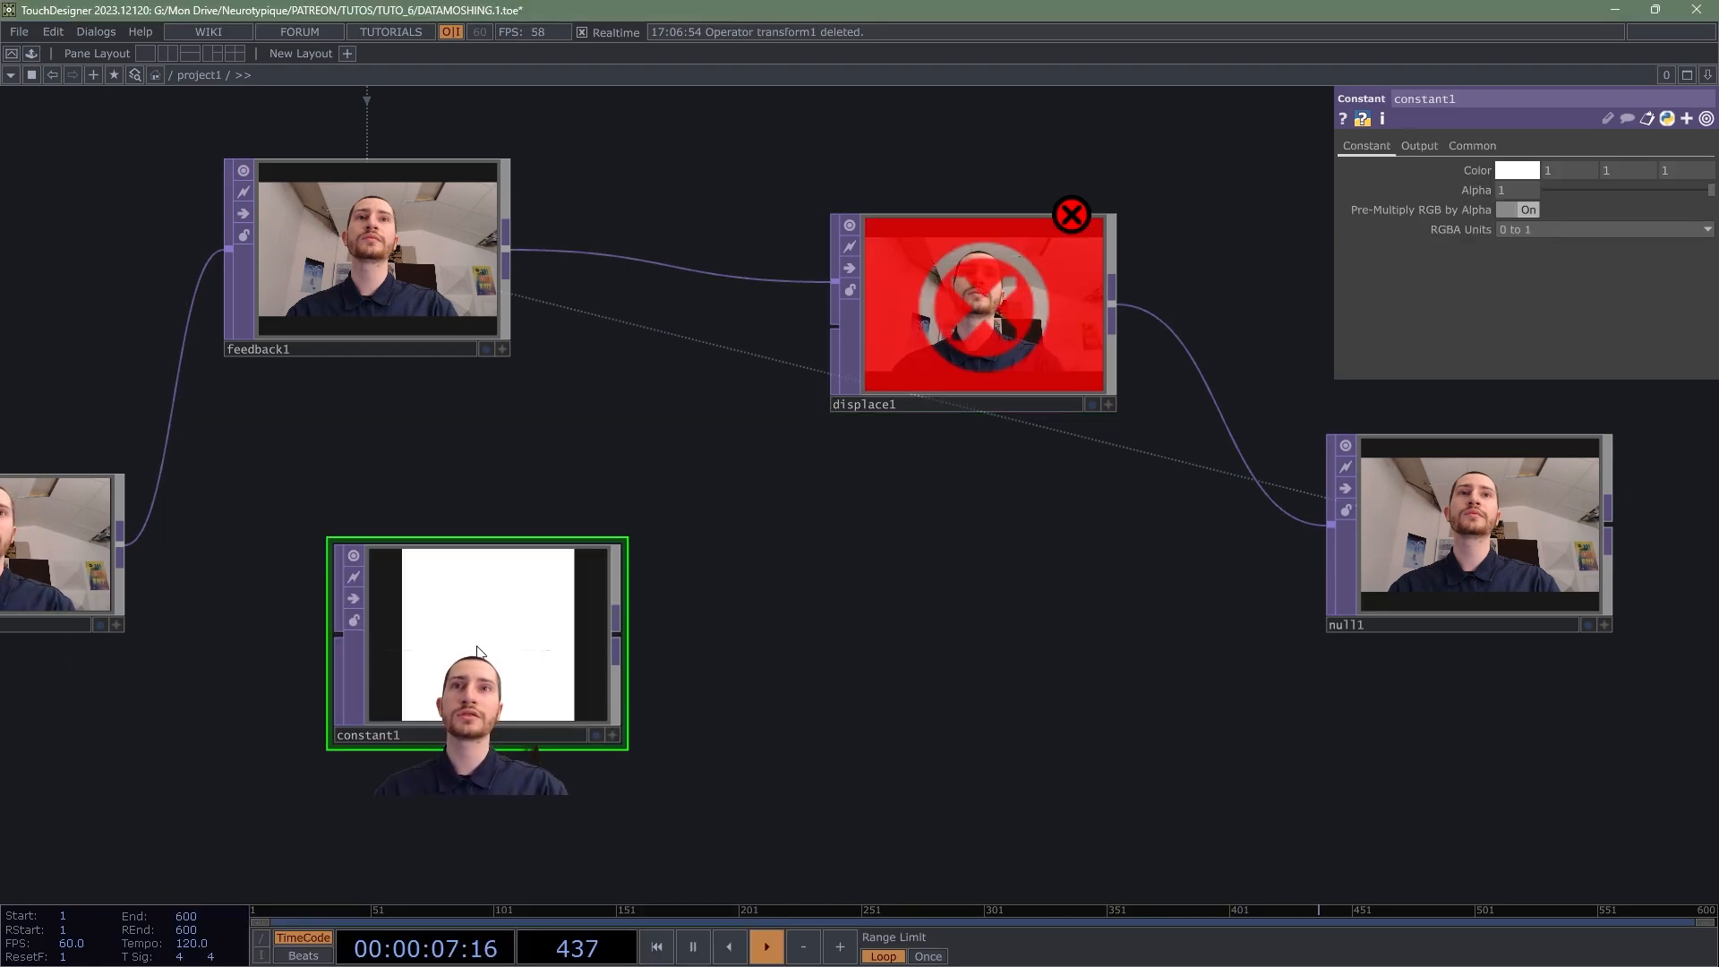
Step: Set constant1's resolution to 1280 by 720 and move the node slightly up, closer to feedback1
left_click(1487, 145)
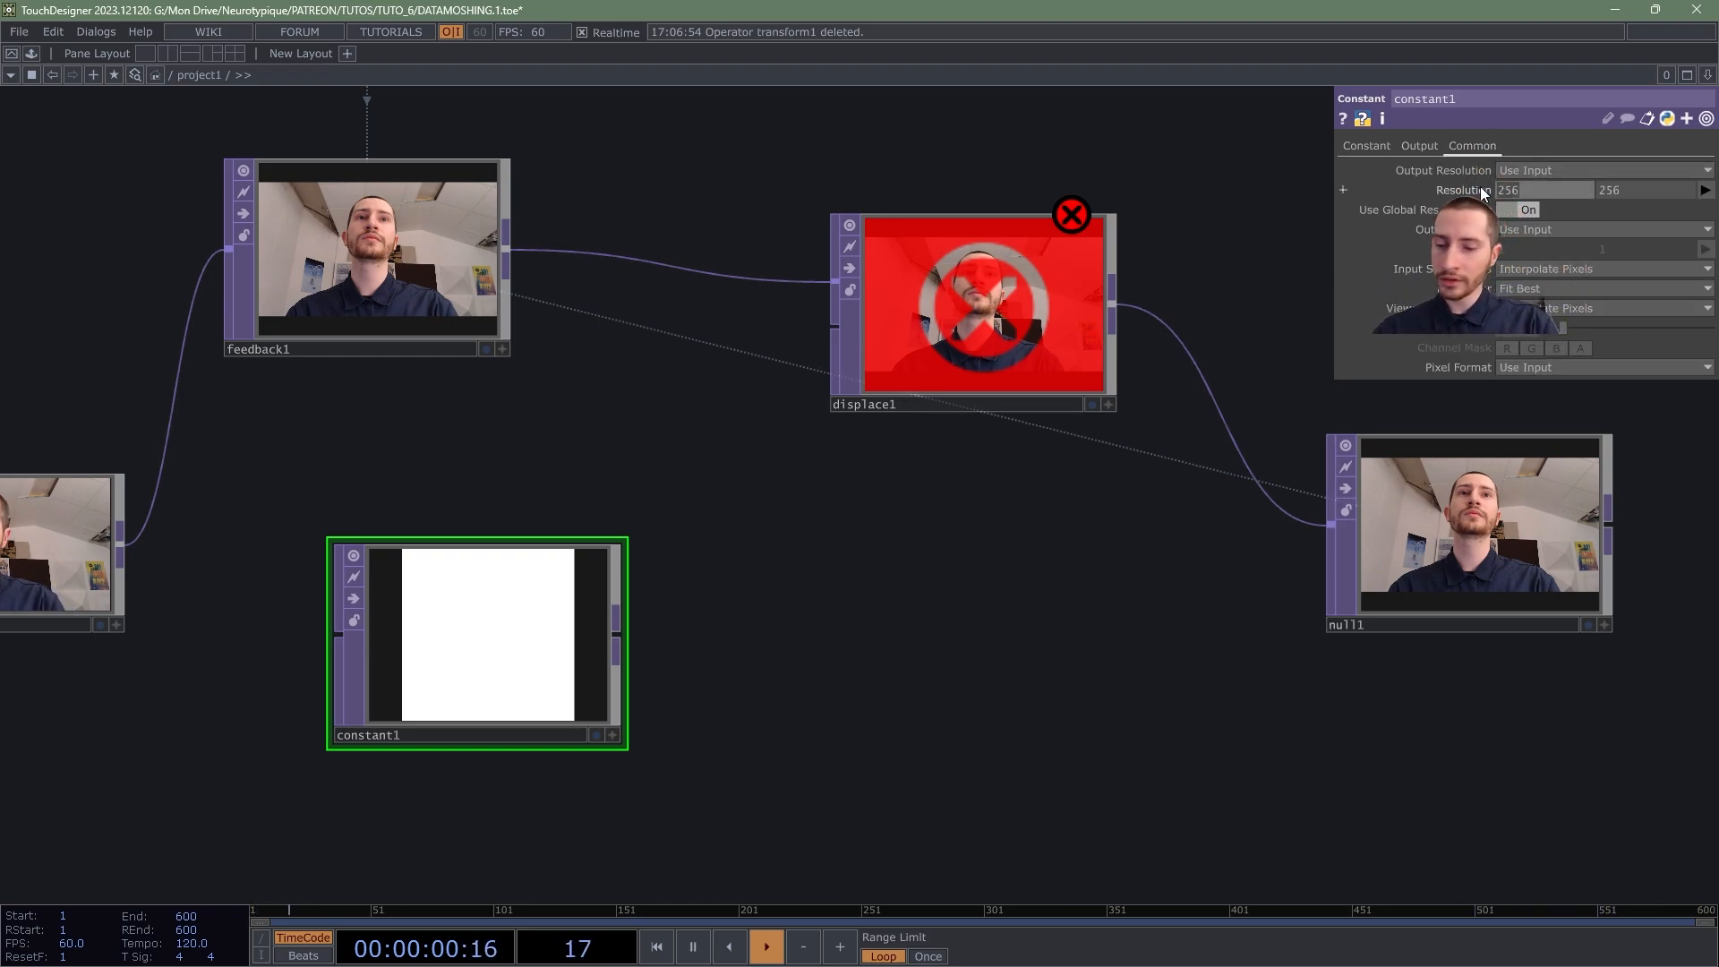
type("1280")
key("Tab")
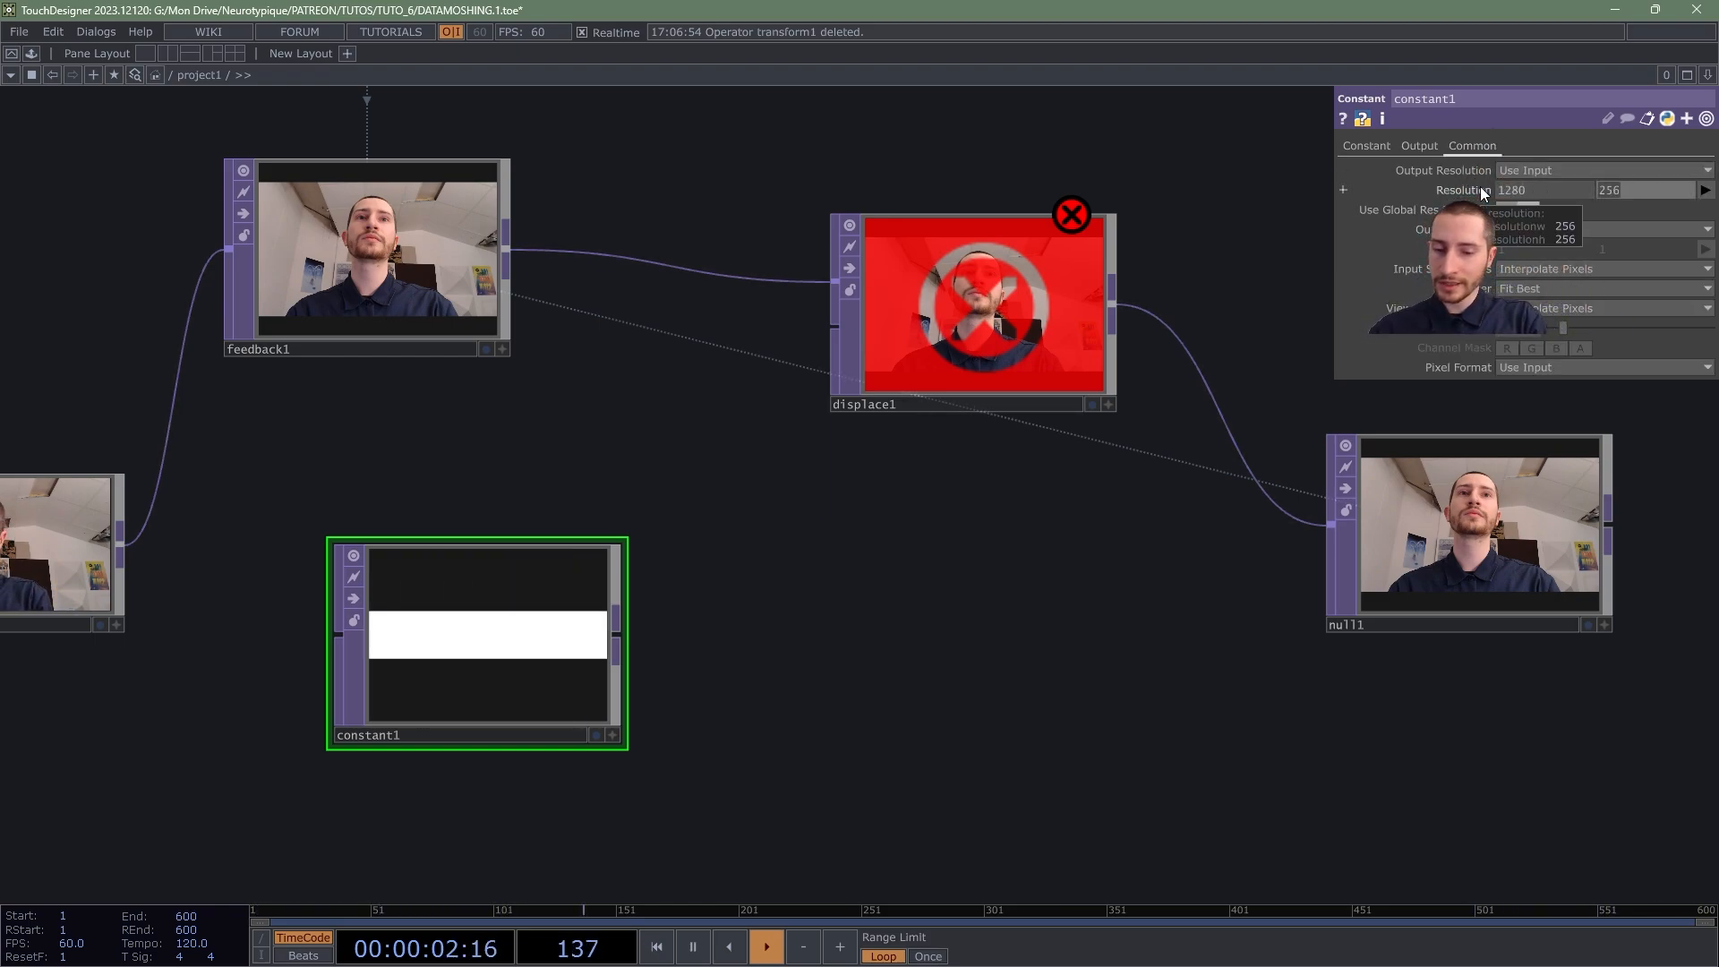
type("720")
key("Return")
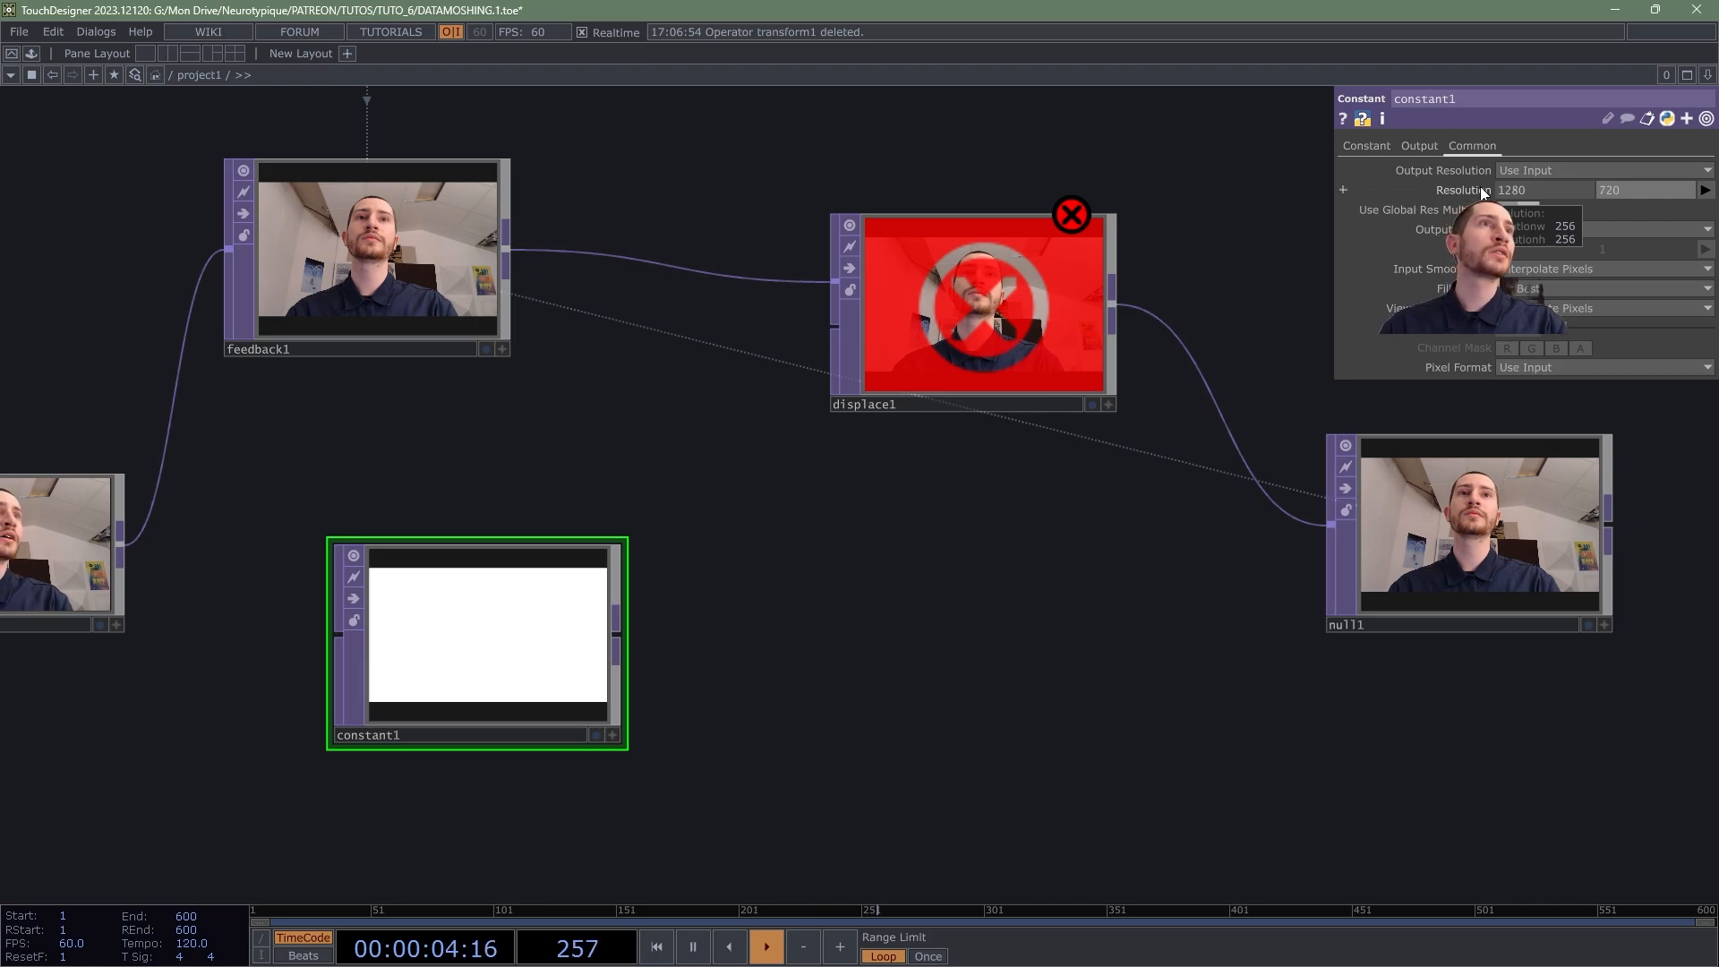
left_click_drag(541, 629, 541, 573)
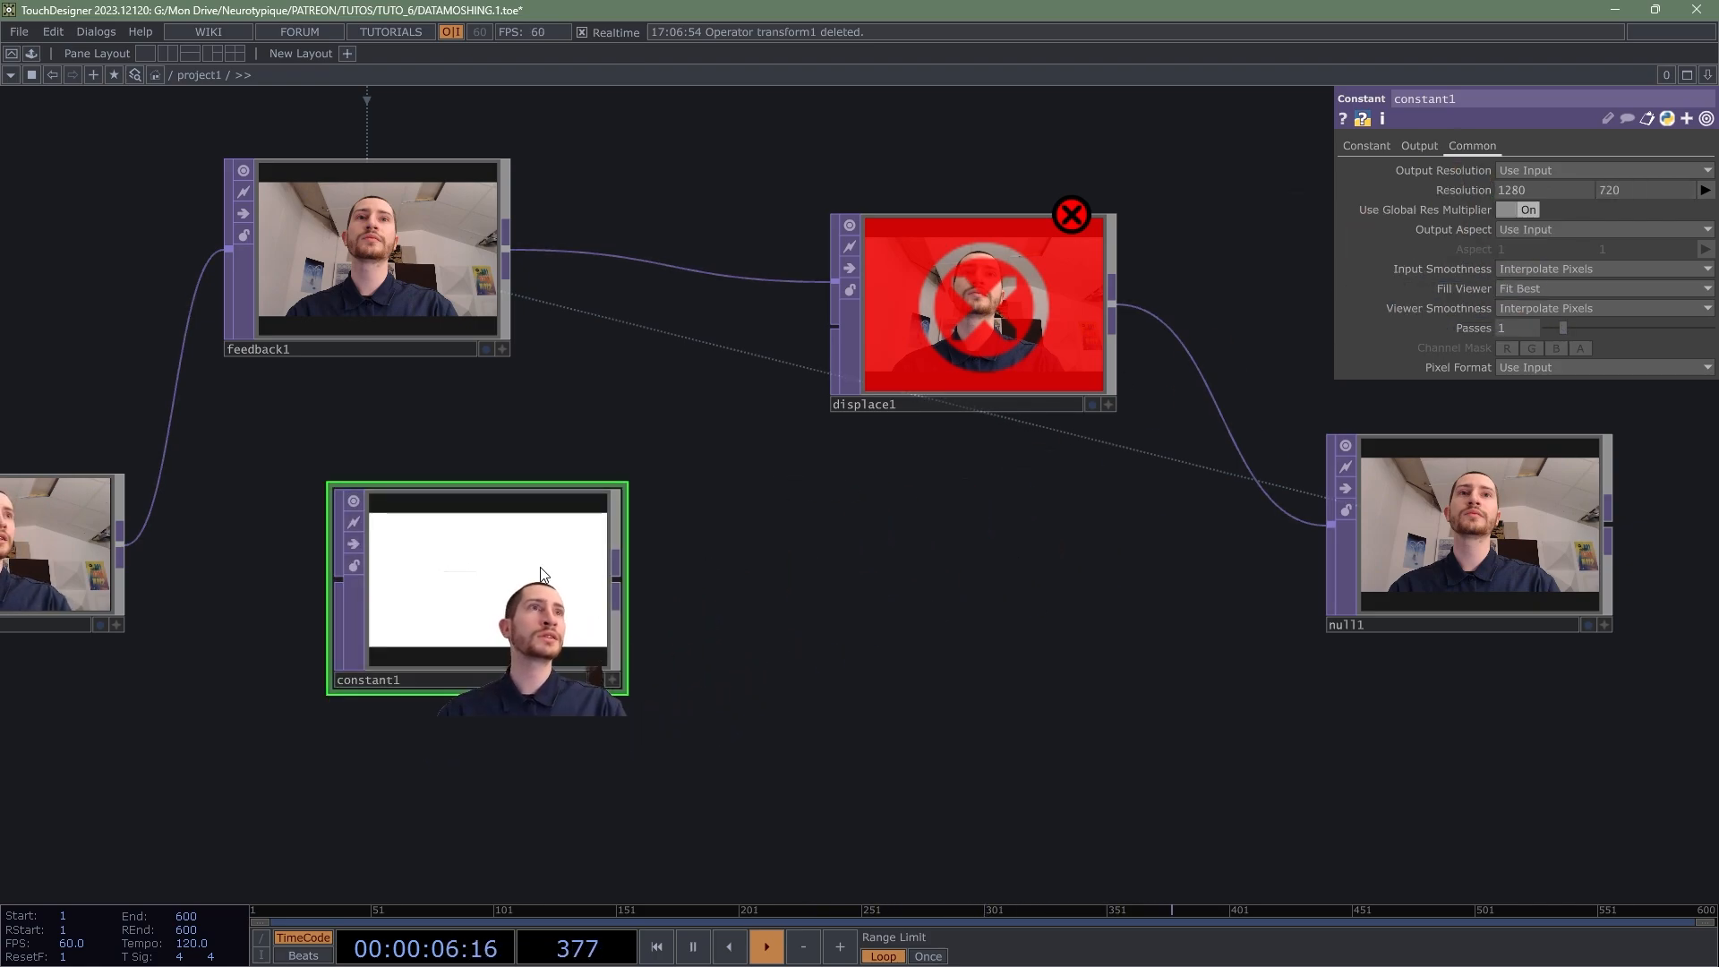
Step: Set constant1's pixel format to 32-bit float (RGBA)
left_click(1375, 152)
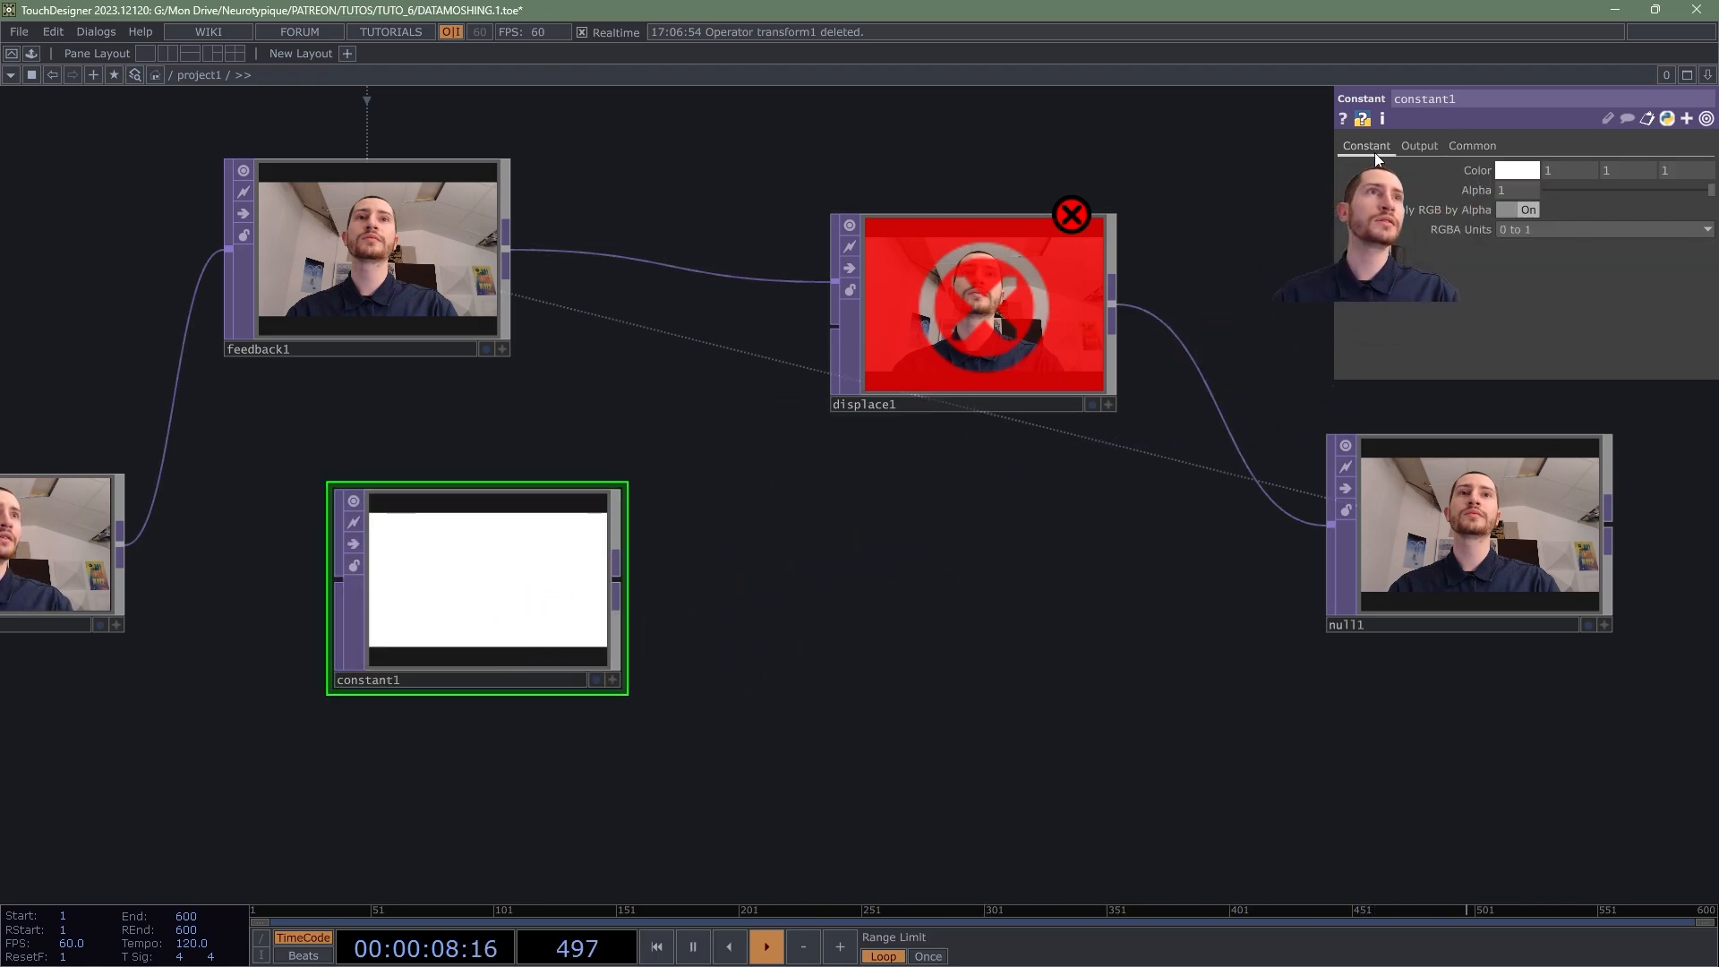
left_click(1463, 147)
left_click(1558, 365)
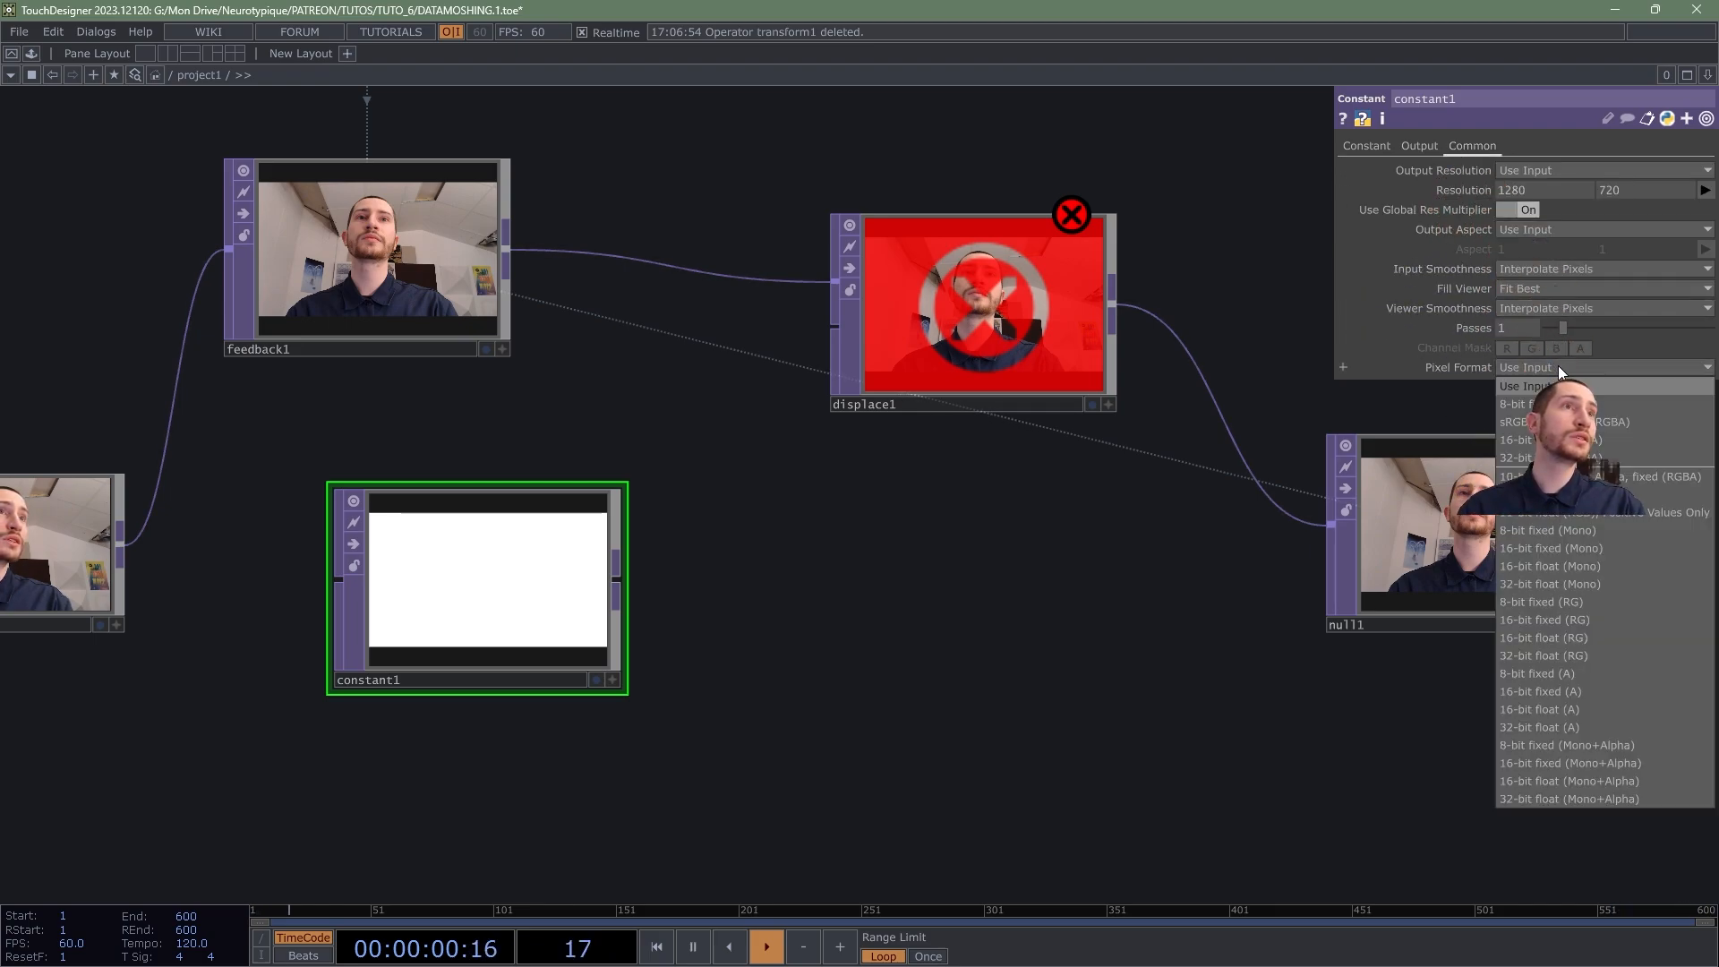
left_click(1545, 456)
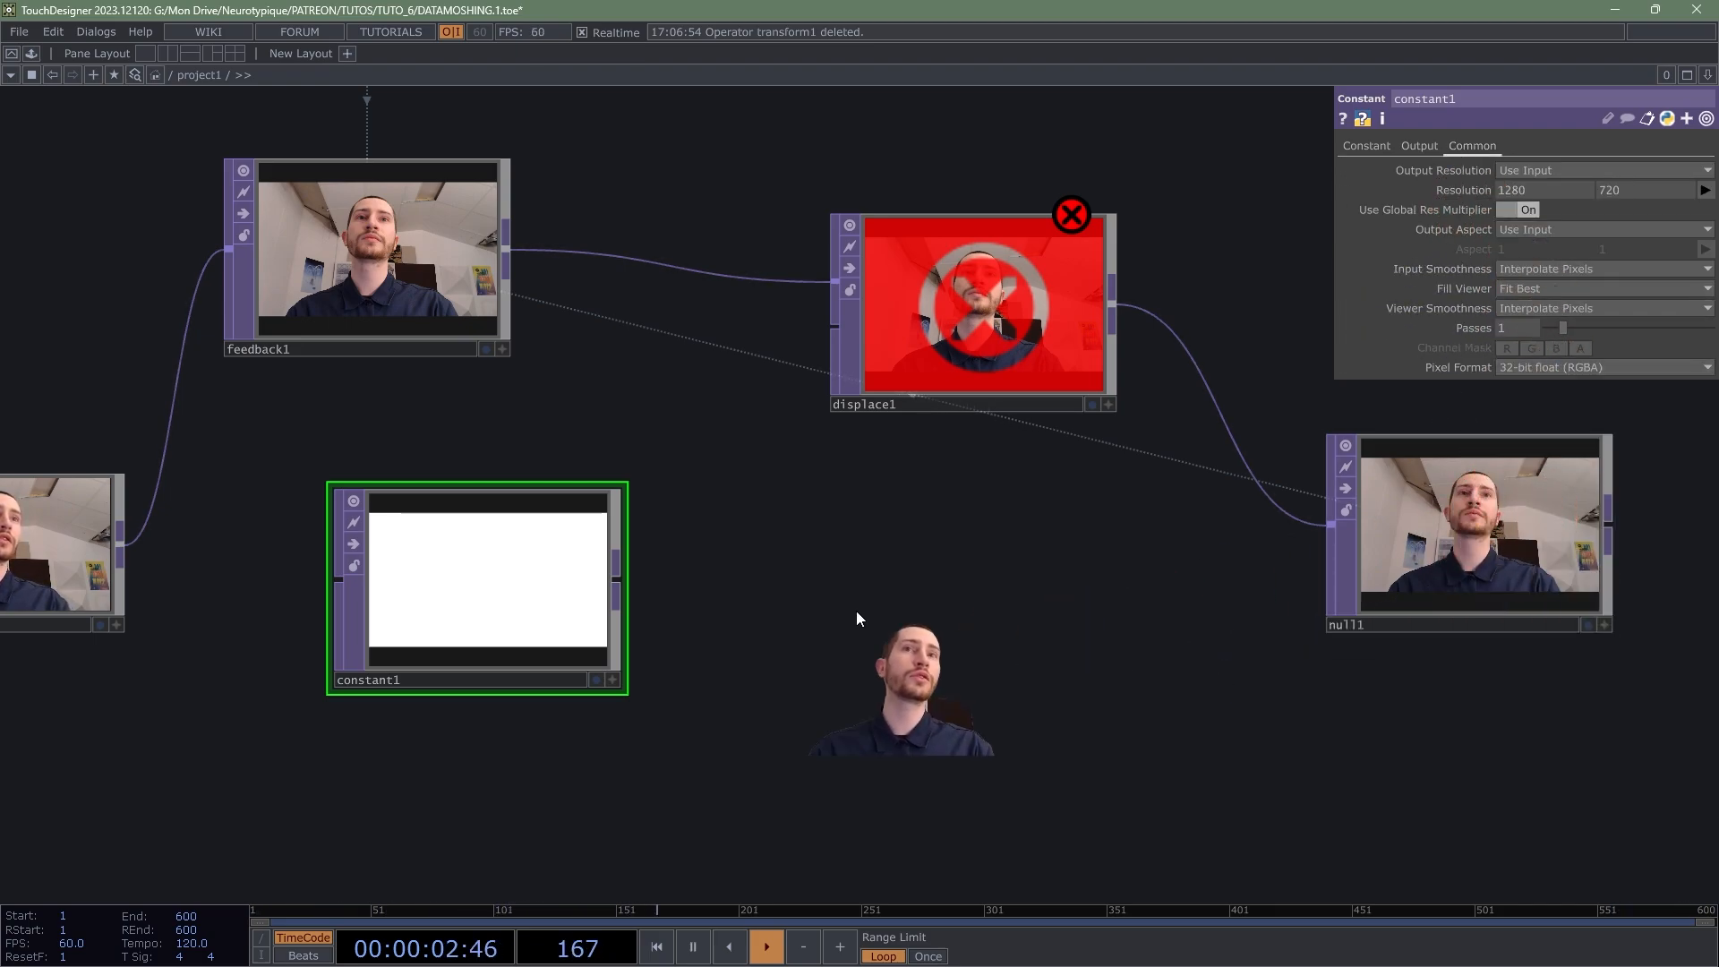
Step: Set all three of constant1's RGB colour values to 0.5 for a mid-grey
left_click(1354, 148)
left_click_drag(1474, 172, 1402, 170)
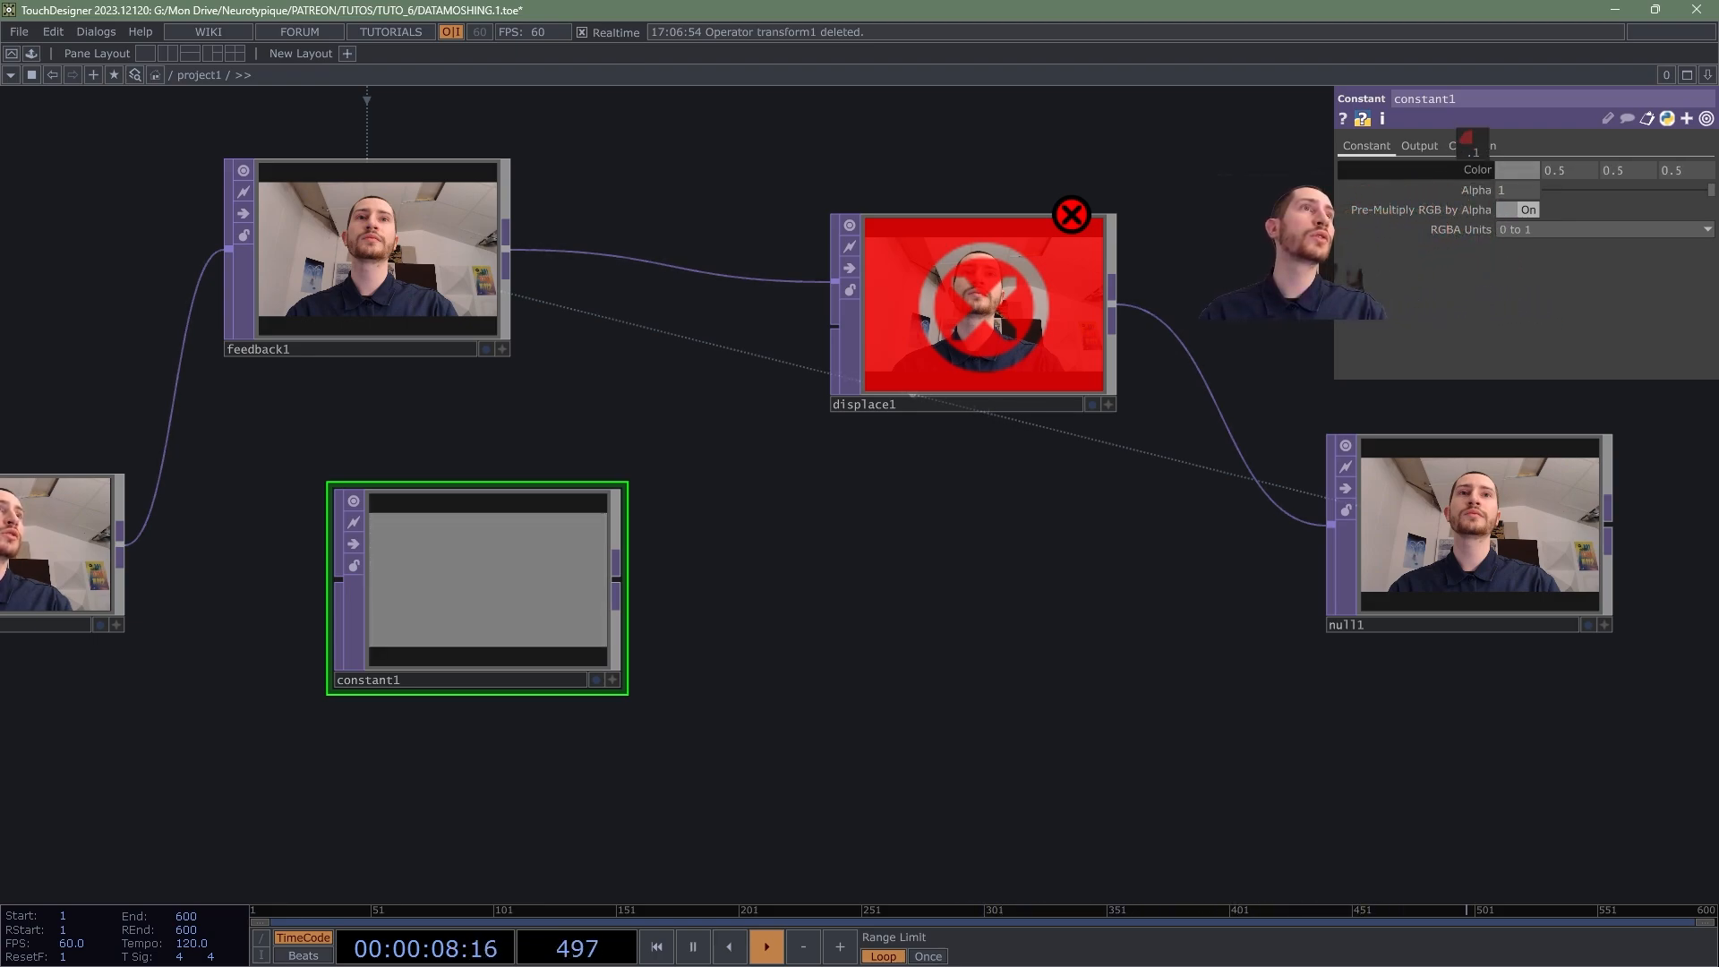
left_click_drag(1298, 175, 1298, 175)
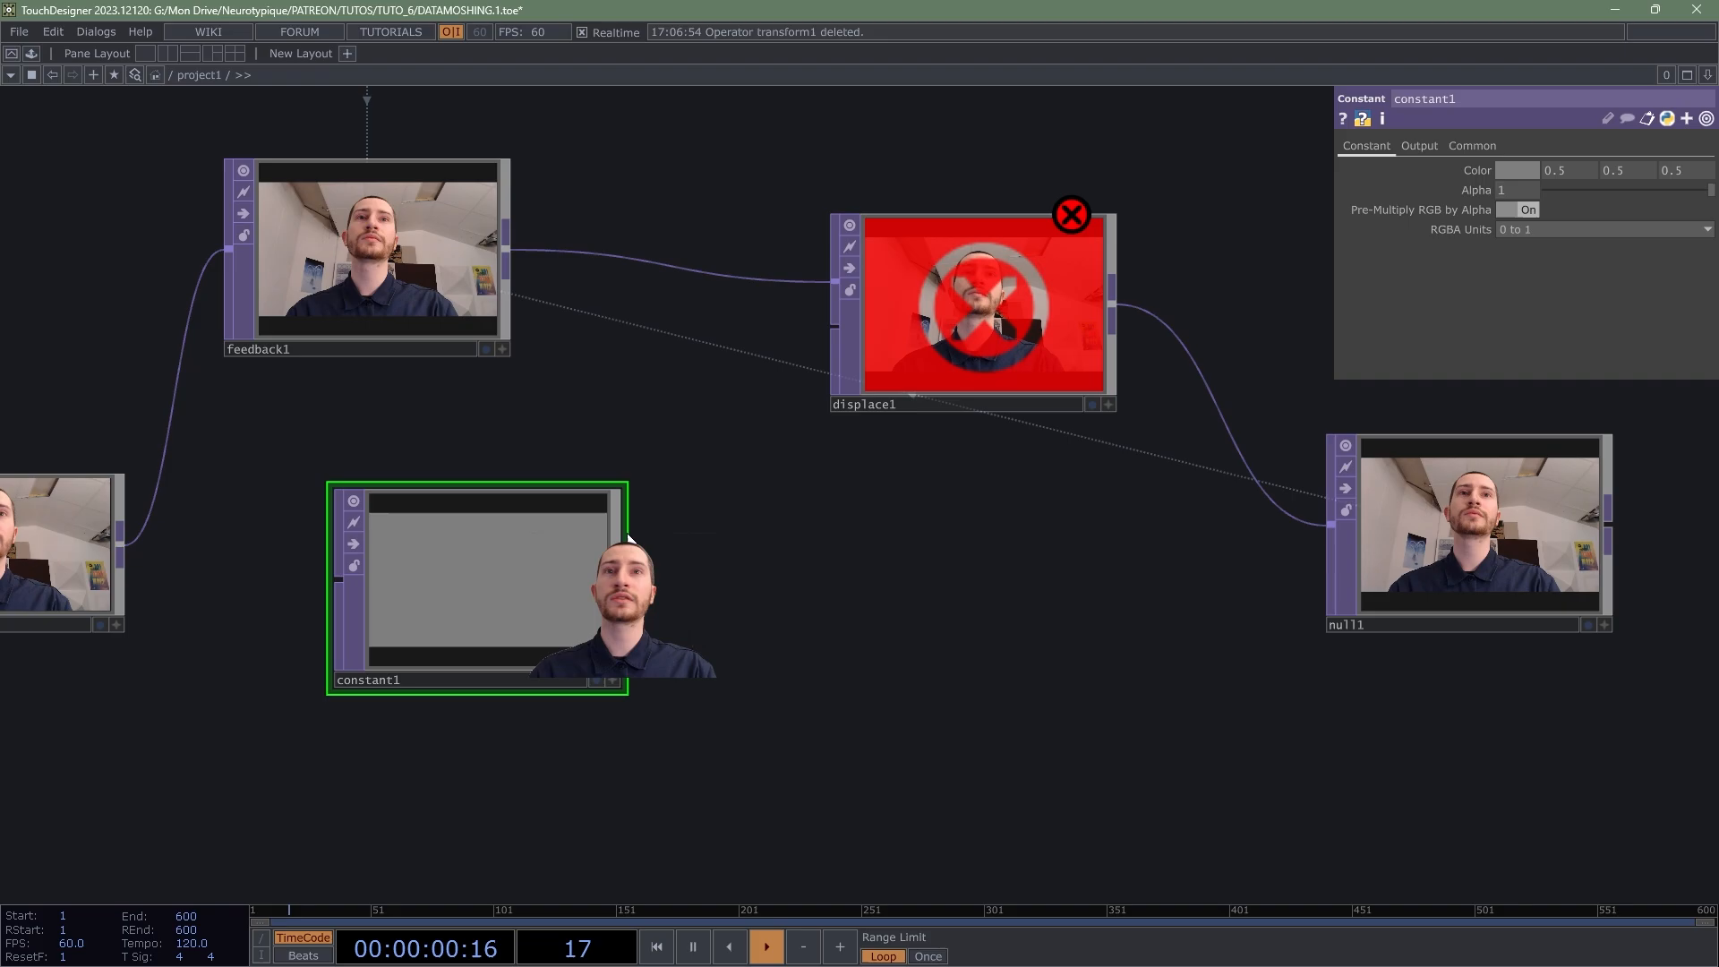
Step: Wire constant1's output into the second input of displace1
left_click(616, 584)
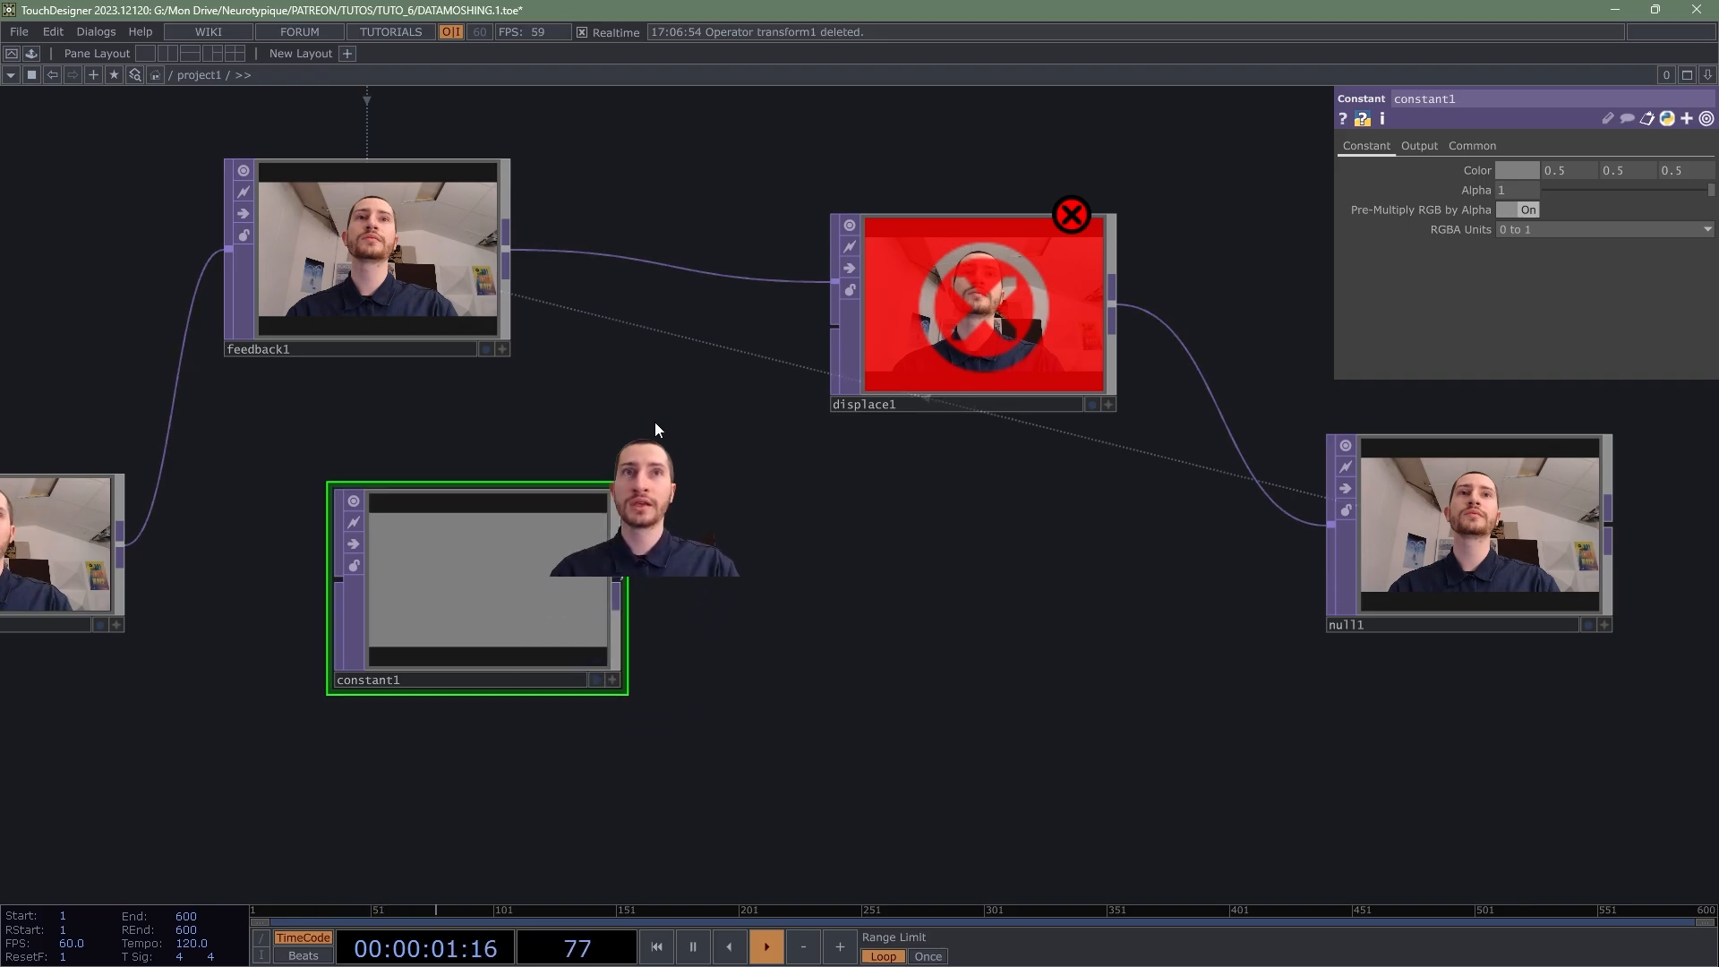
left_click(831, 332)
scroll(895, 373, "up", 3)
scroll(1037, 260, "down", 2)
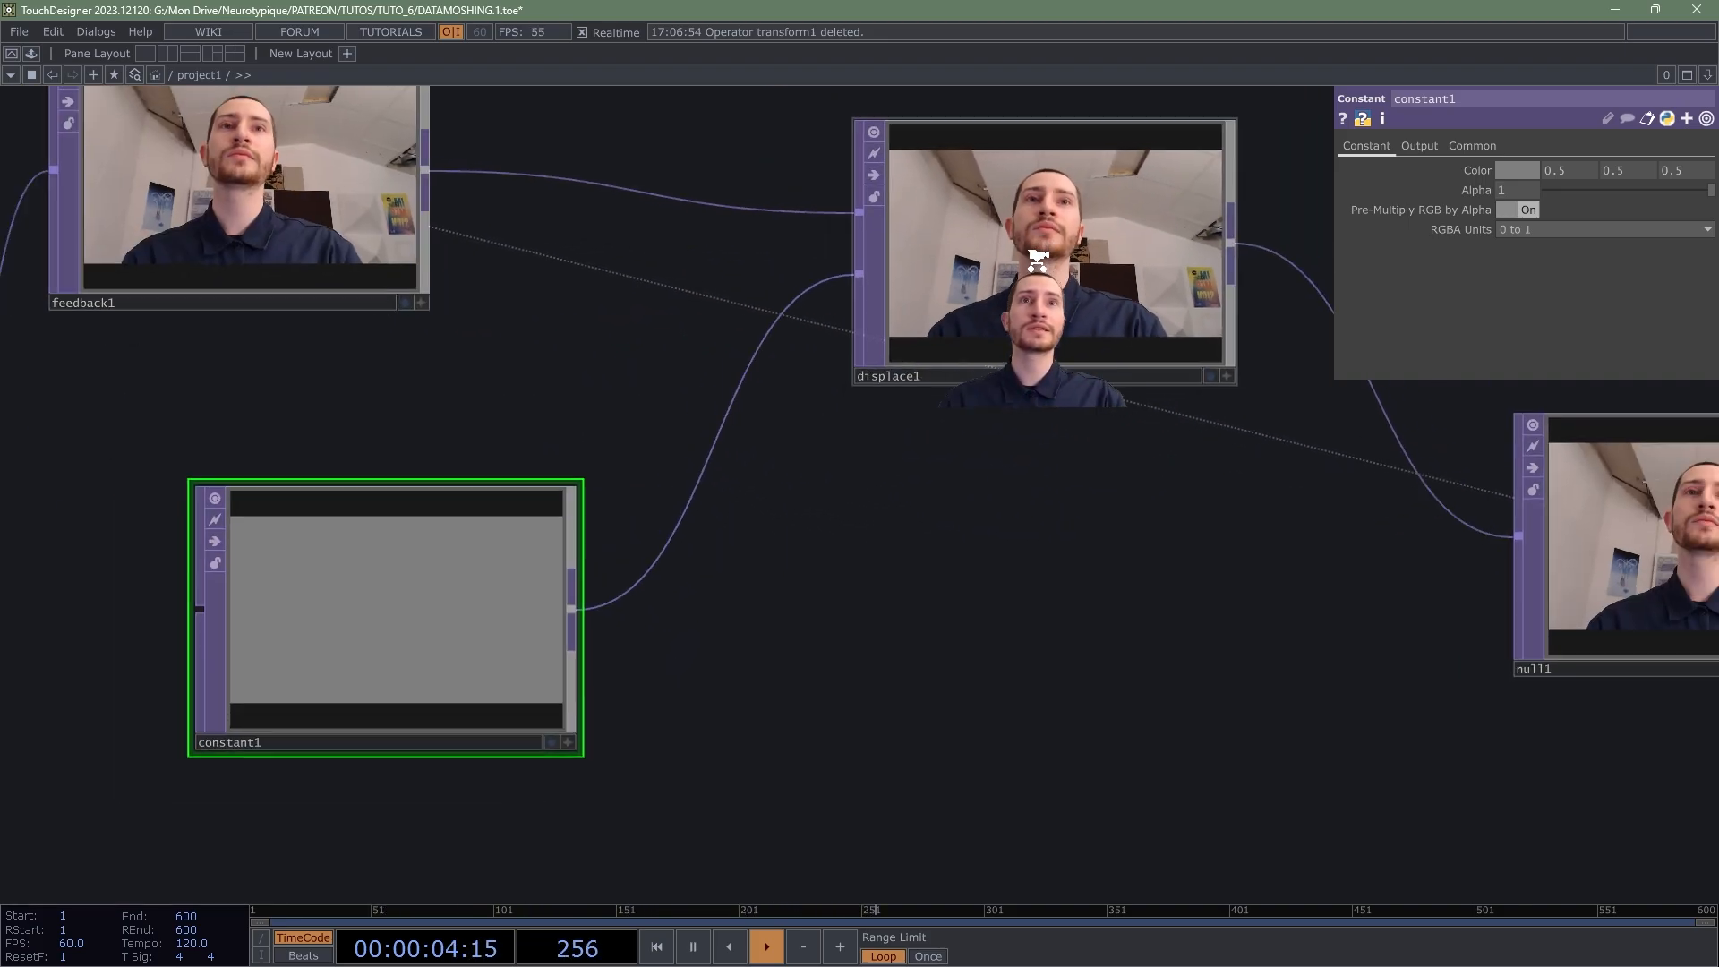
scroll(1037, 260, "down", 2)
left_click_drag(987, 453, 897, 521)
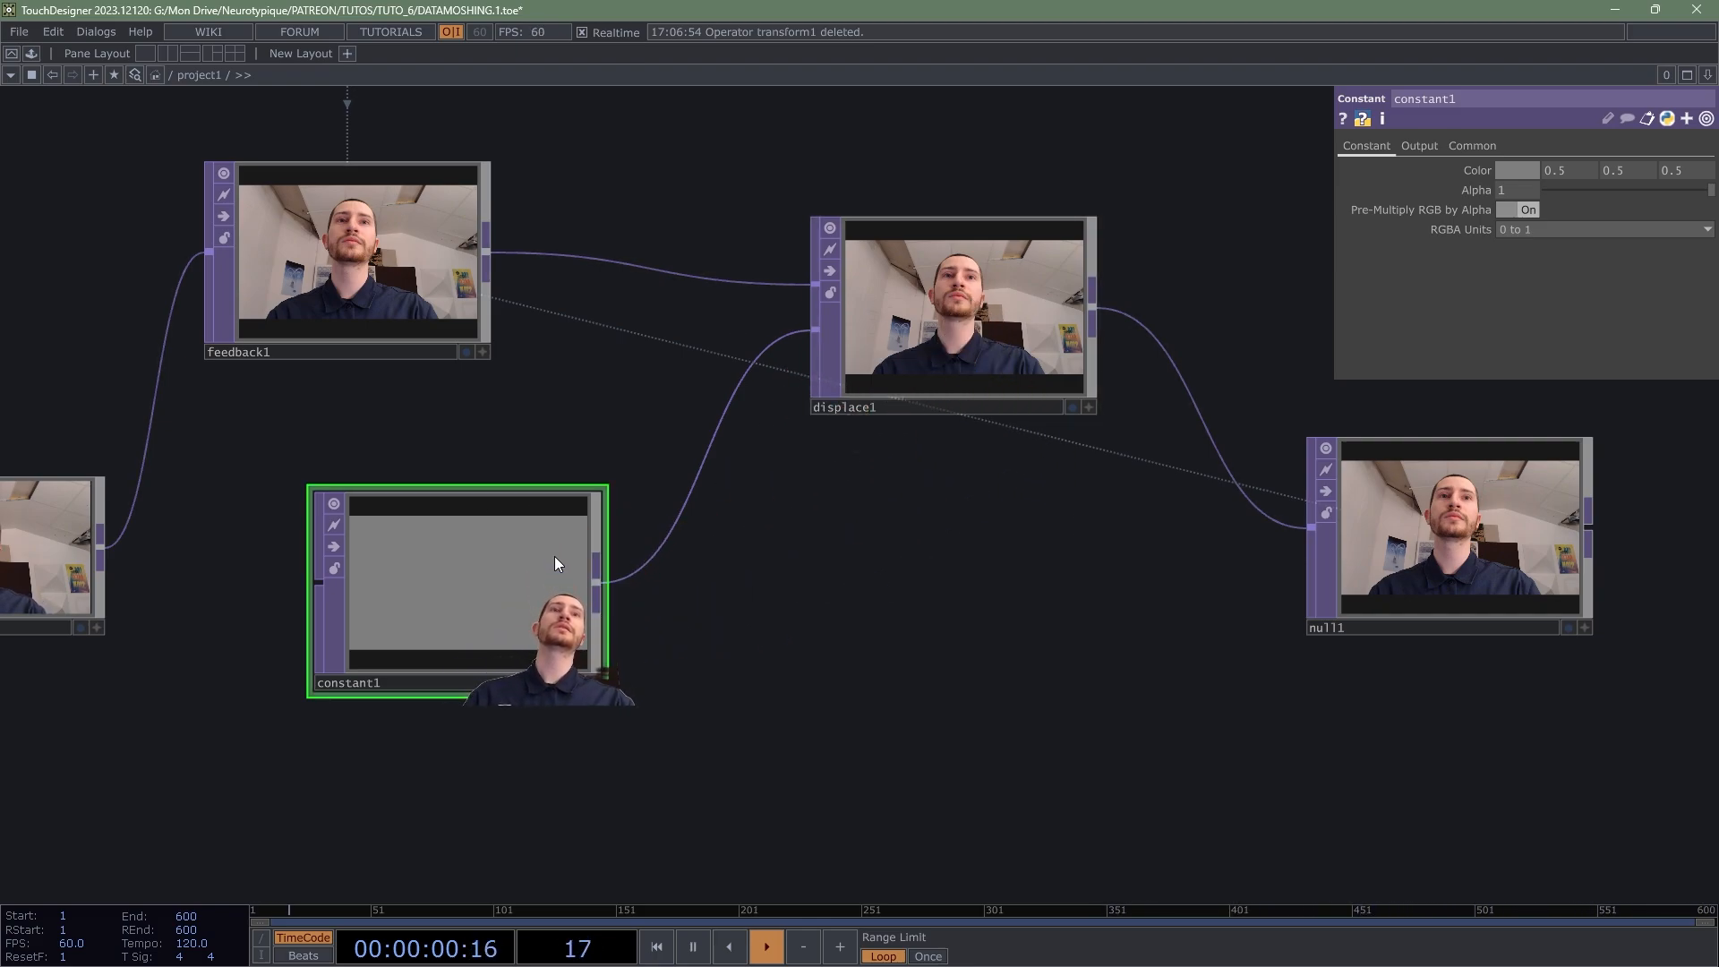
Step: Show null1's output as the network background and check displace1's horizontal and vertical source settings
left_click(1569, 627)
left_click_drag(974, 632, 996, 590)
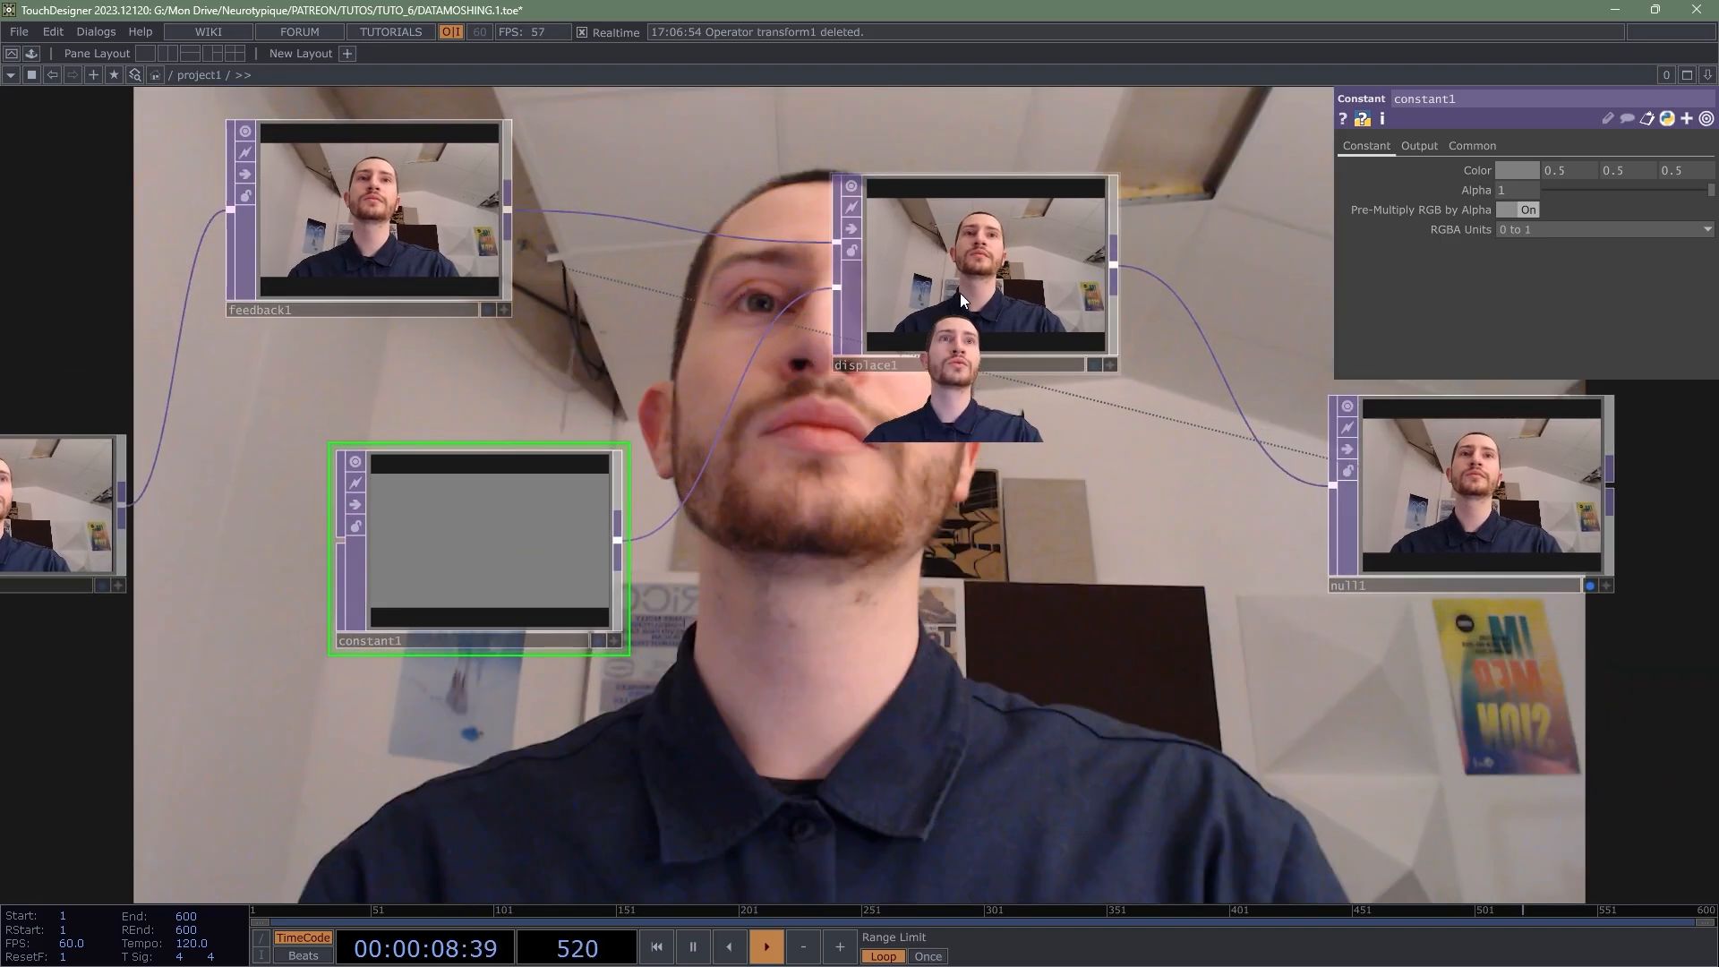
left_click(960, 292)
scroll(959, 277, "up", 3)
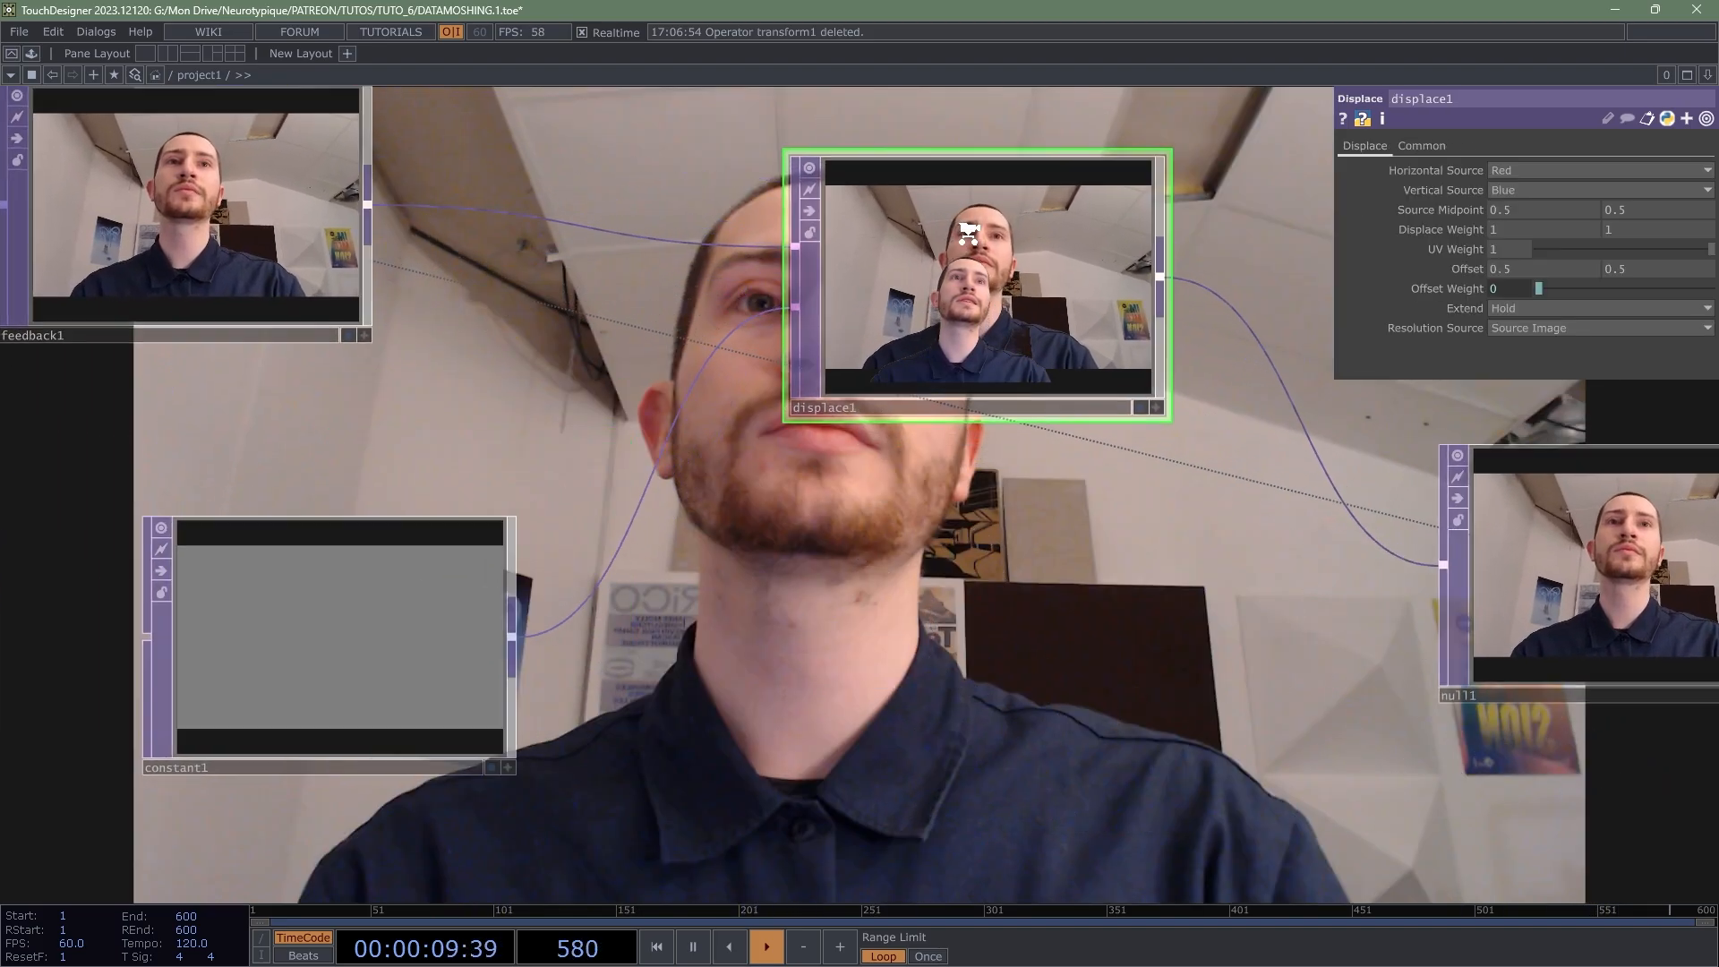
scroll(770, 319, "down", 2)
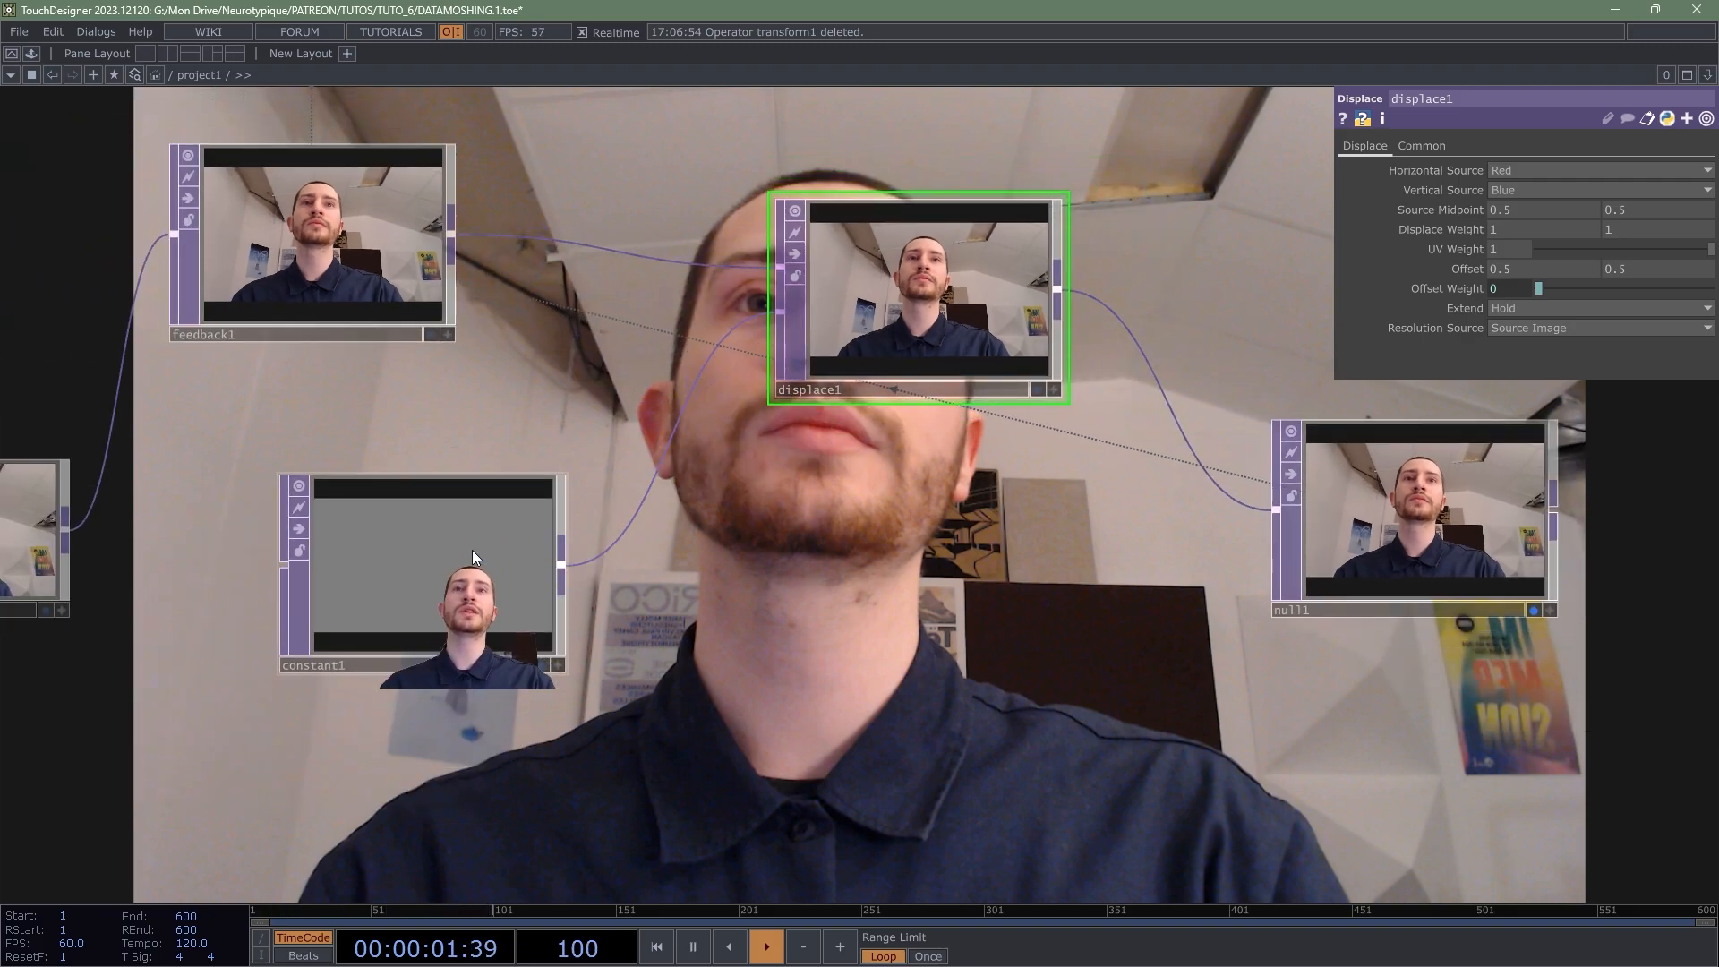
Step: Test horizontal and vertical displacement by nudging constant1's red value and lowering blue to 0.497, and return both to 0.5
left_click(480, 551)
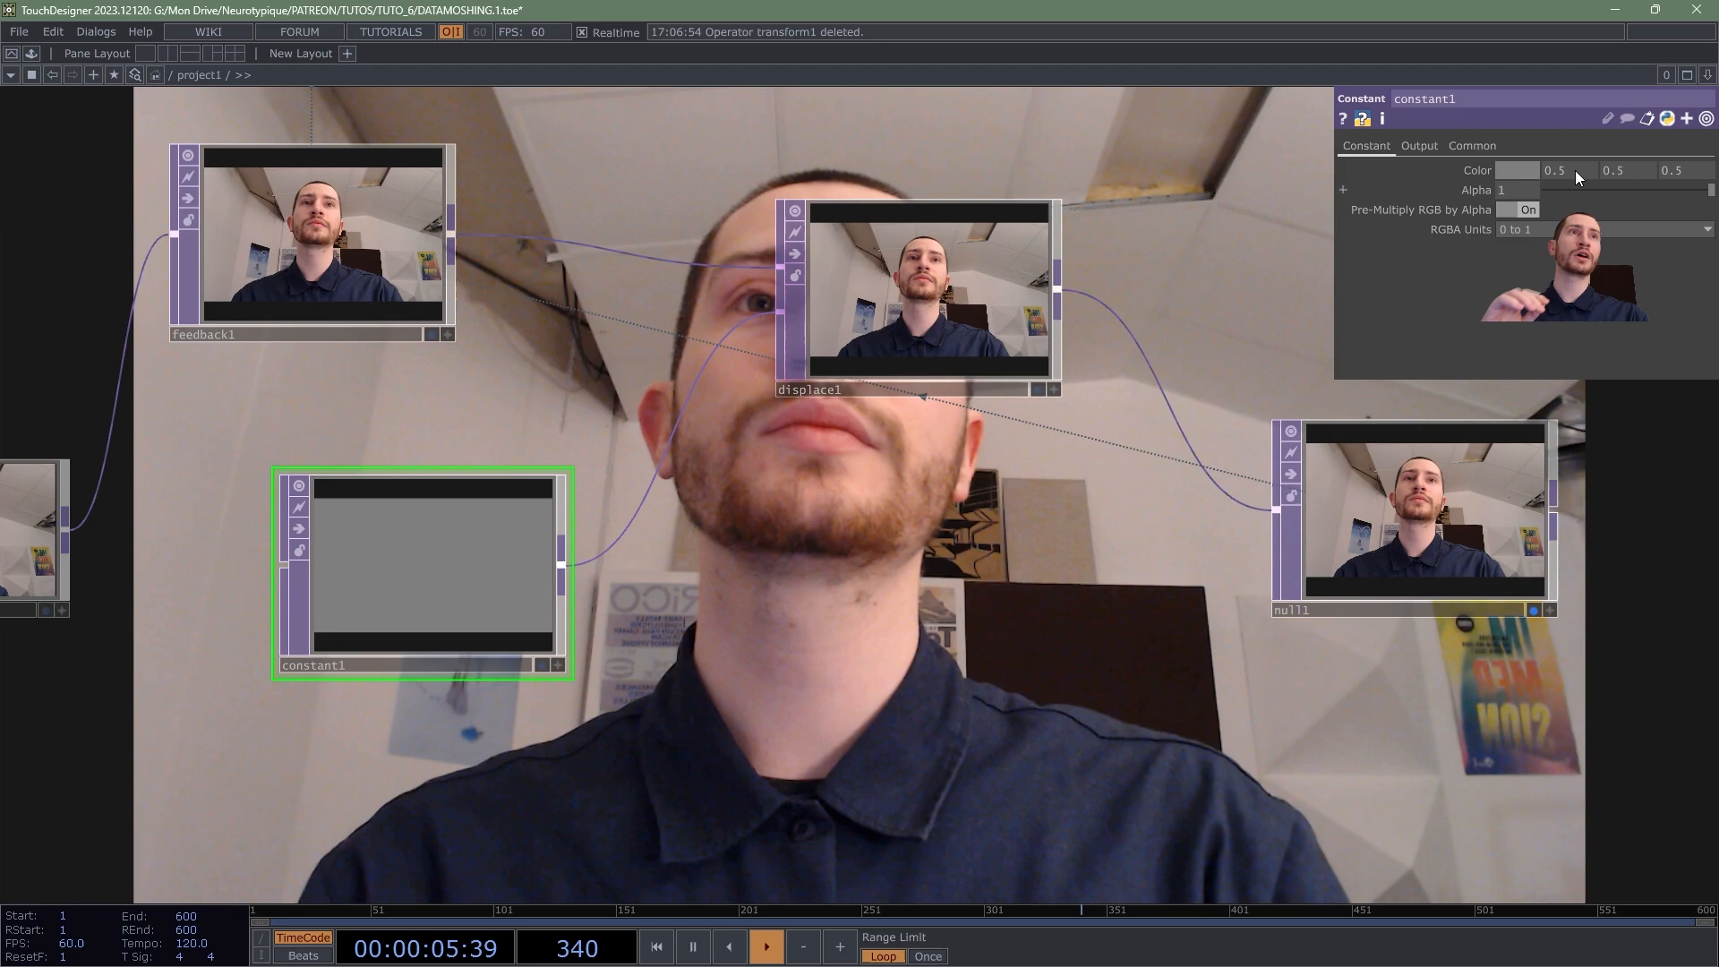
middle_click_drag(1577, 169, 1567, 211)
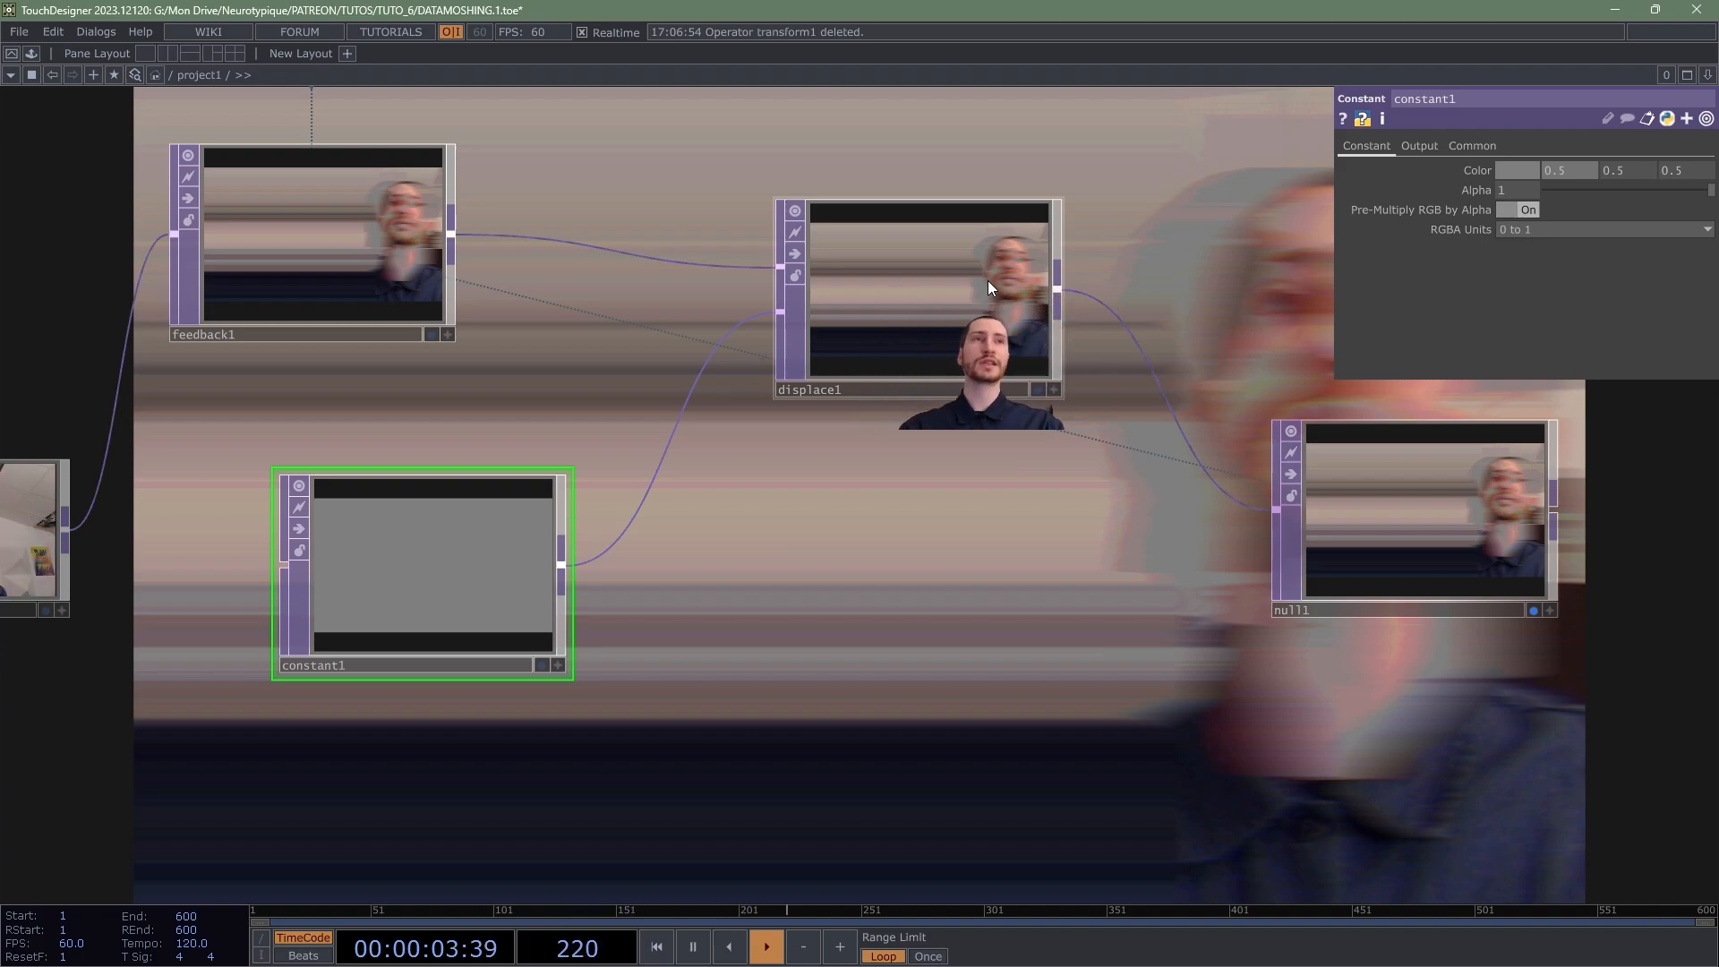
middle_click(1678, 170)
mouse_move(1678, 170)
middle_mouse_down()
mouse_move(1684, 210)
mouse_move(1671, 152)
middle_mouse_up()
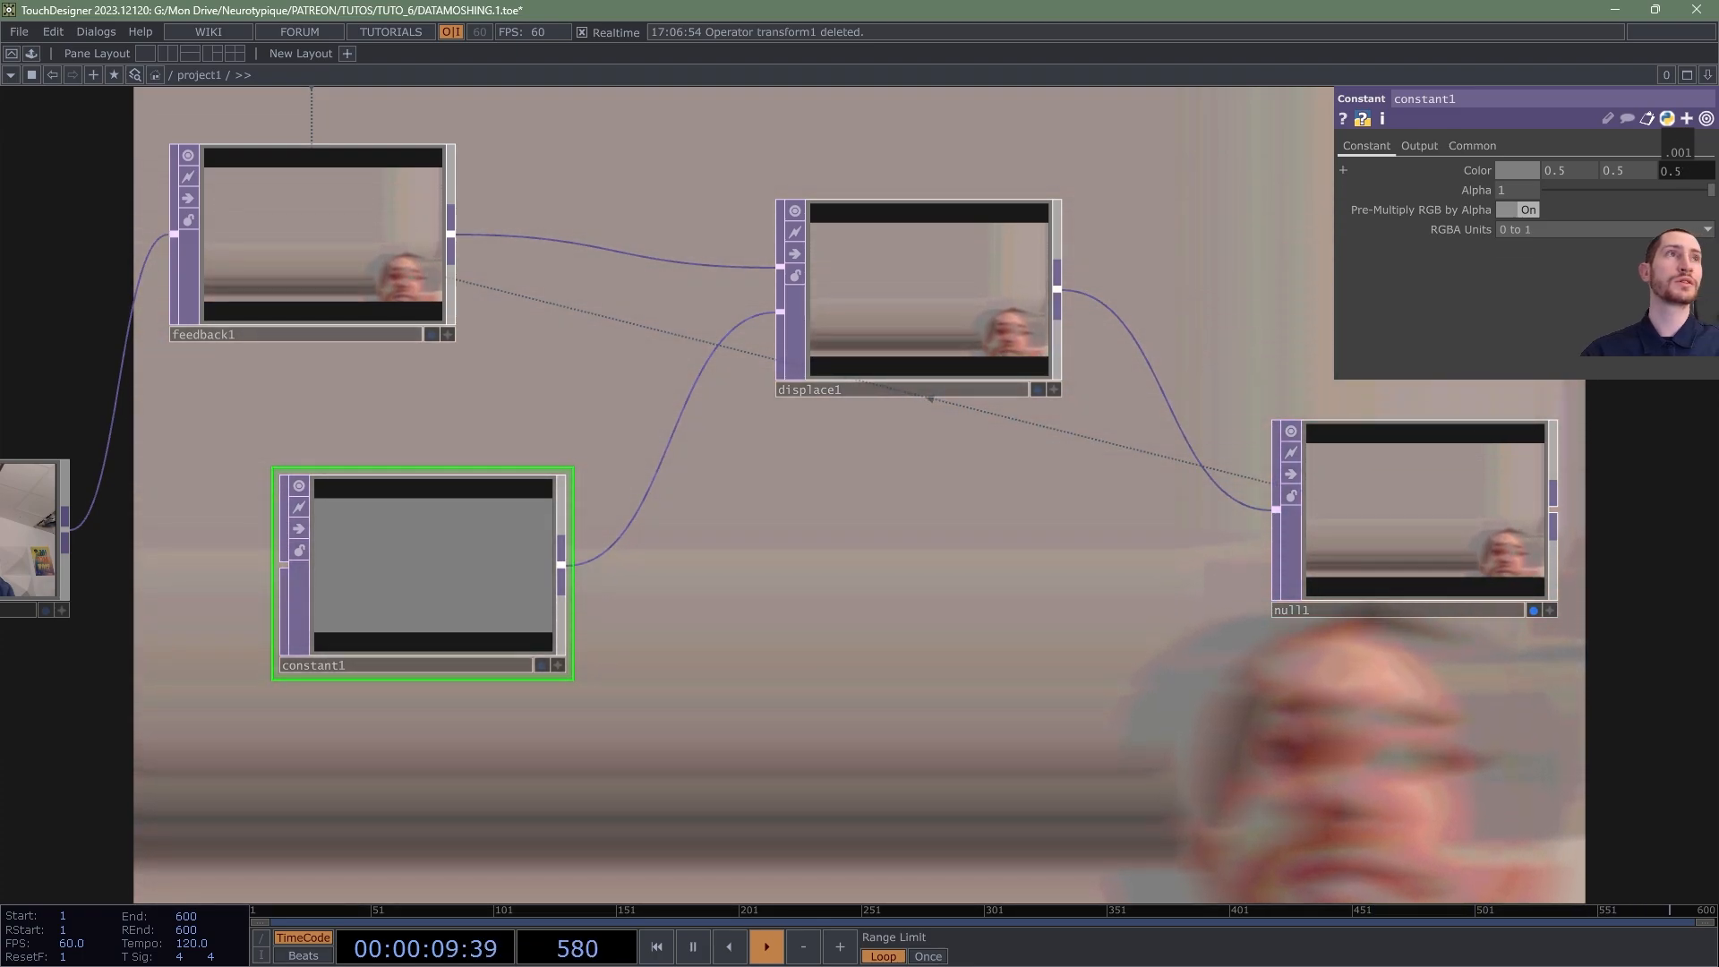
middle_click_drag(1678, 213, 1664, 212)
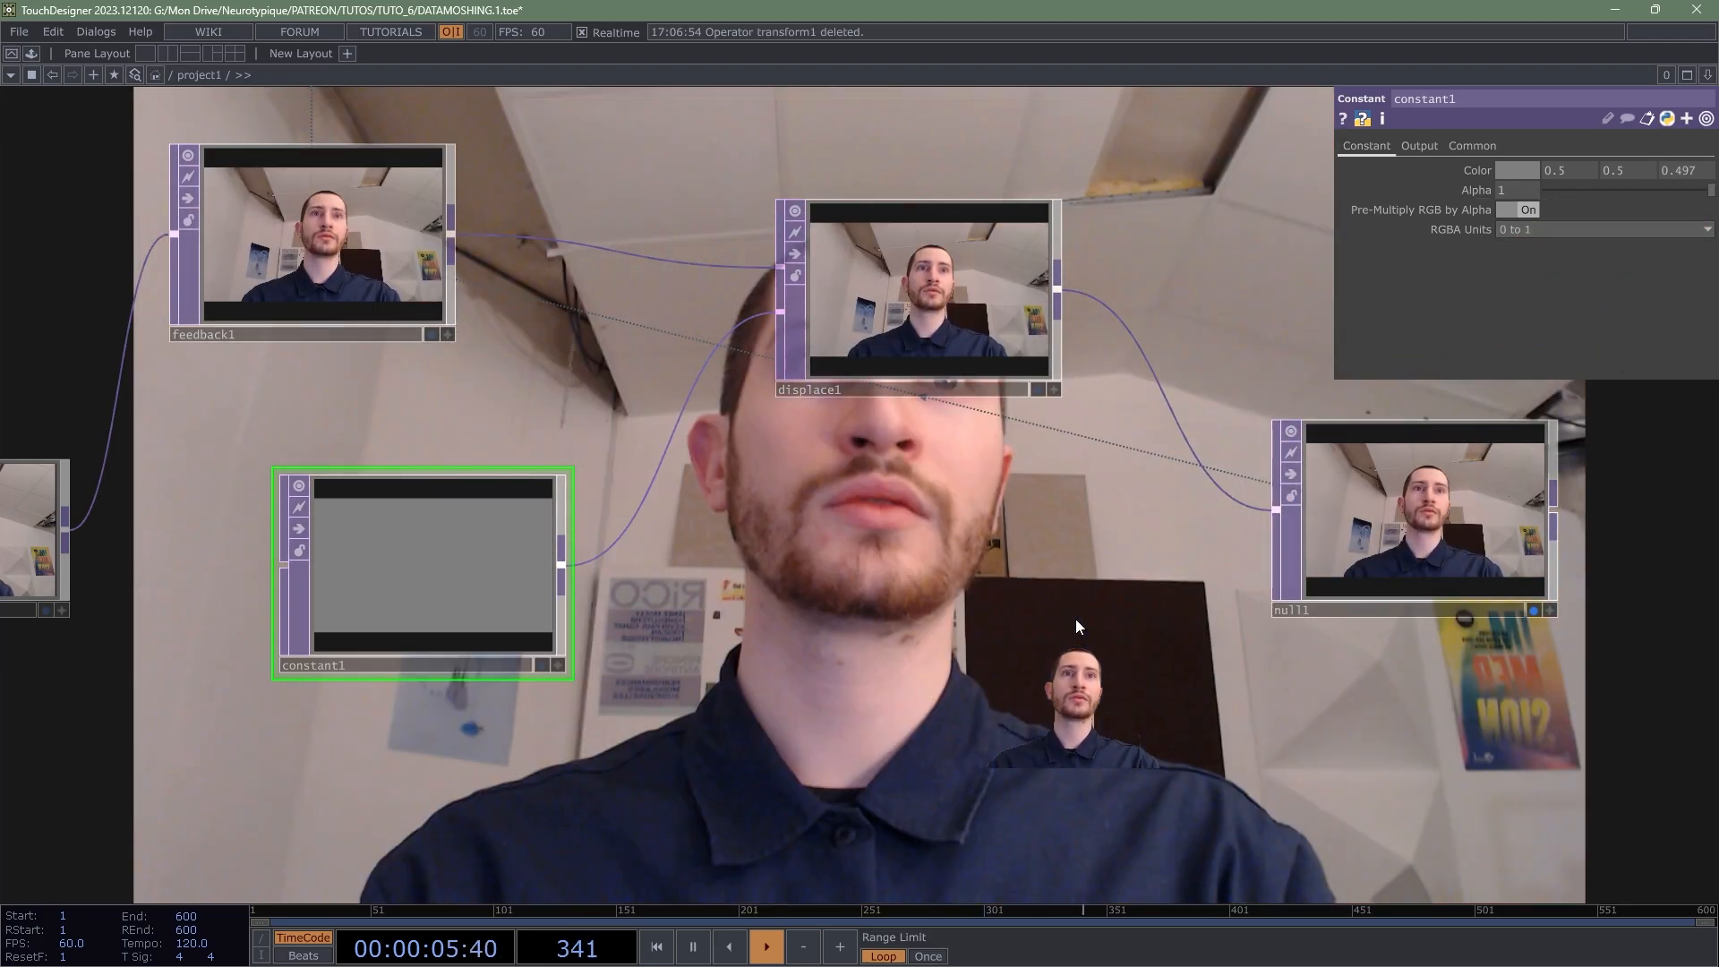
left_click_drag(1078, 625, 1155, 573)
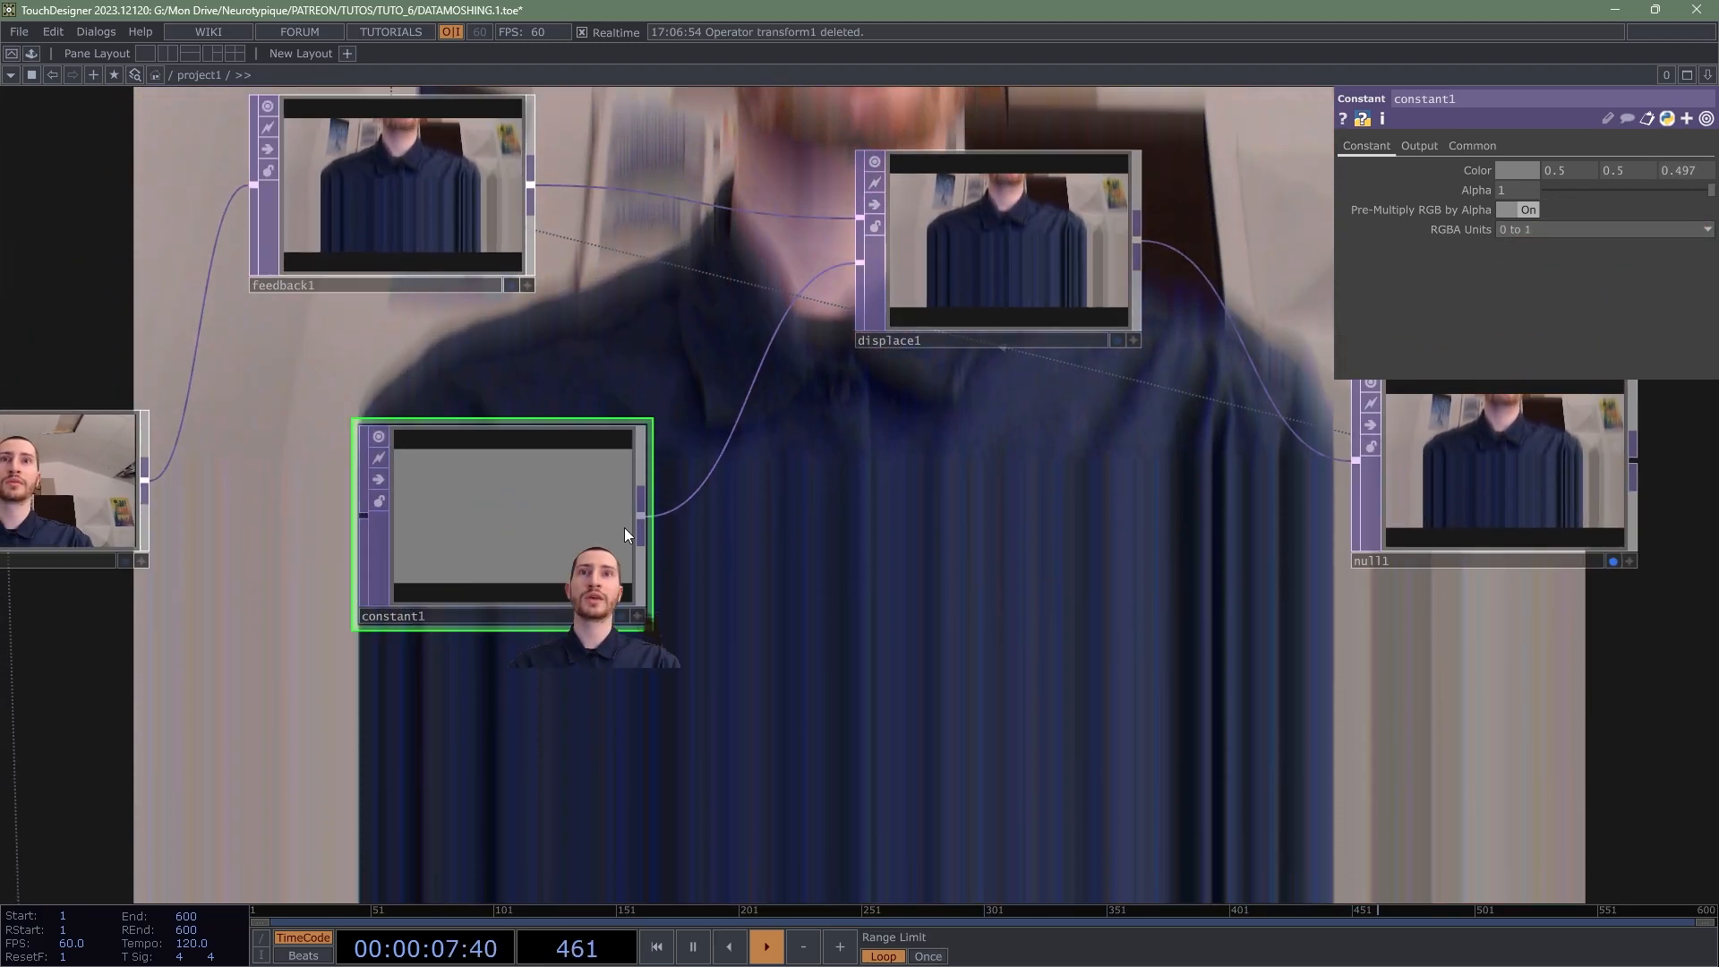
left_click(1680, 173)
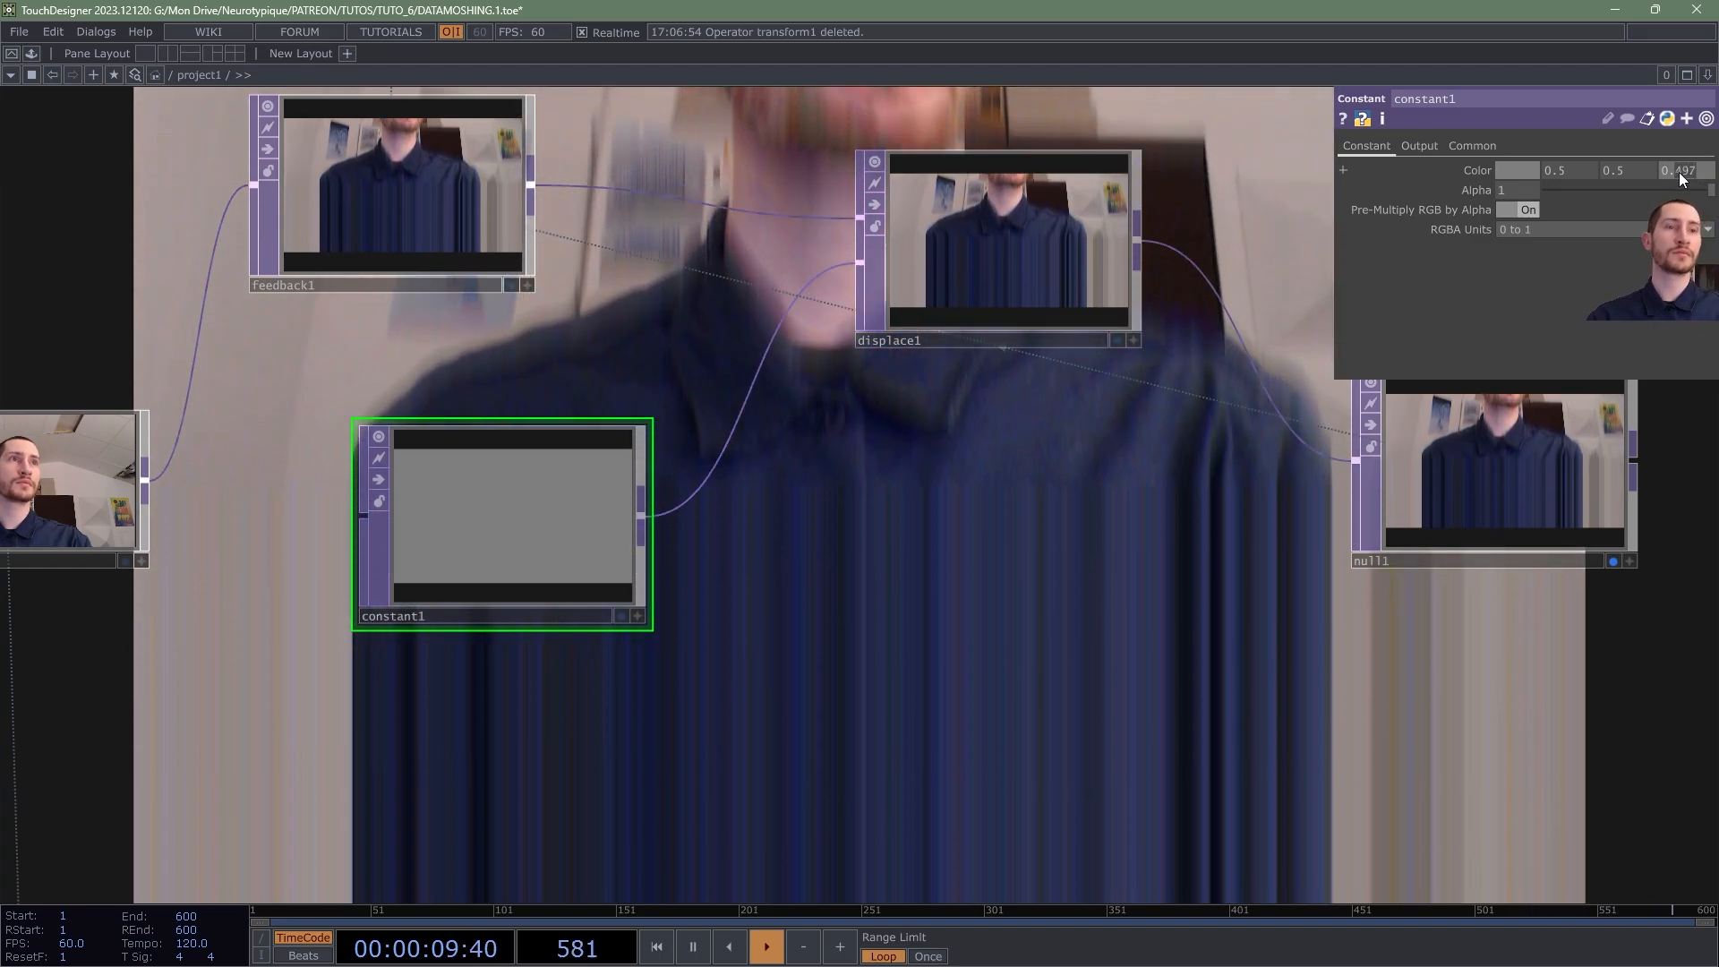
type("0.5")
key("Return")
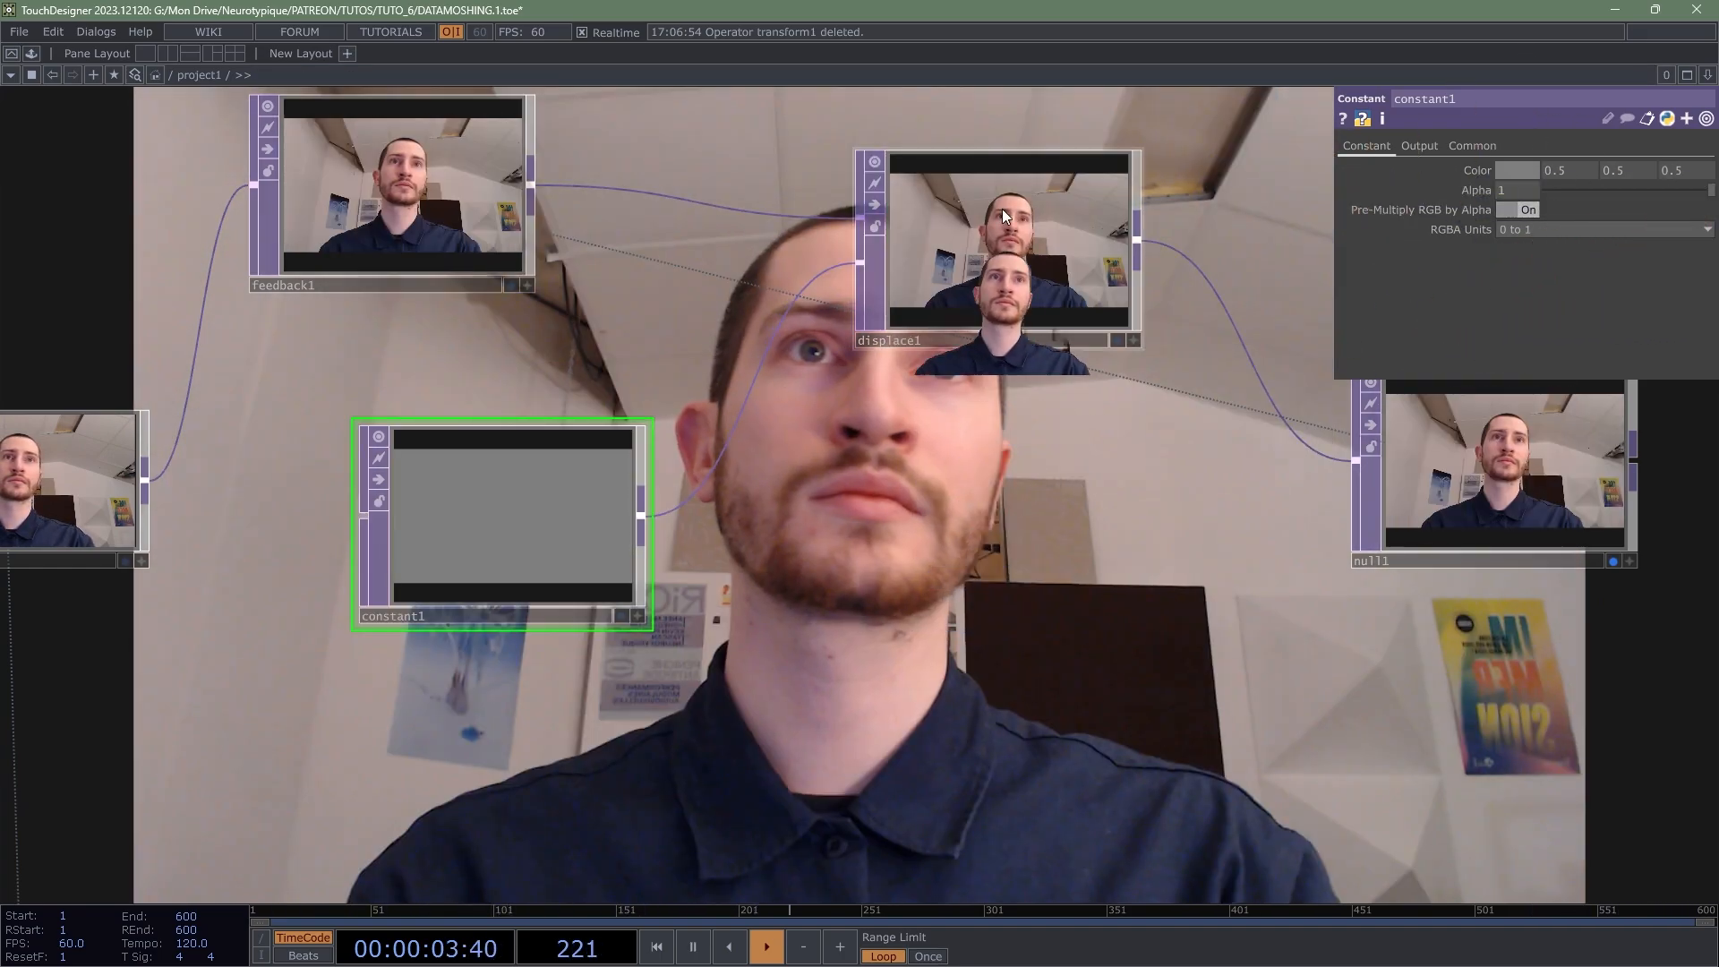
Step: Review displace1's source channels and constant1's colour values against the displaced background image
left_click(1000, 204)
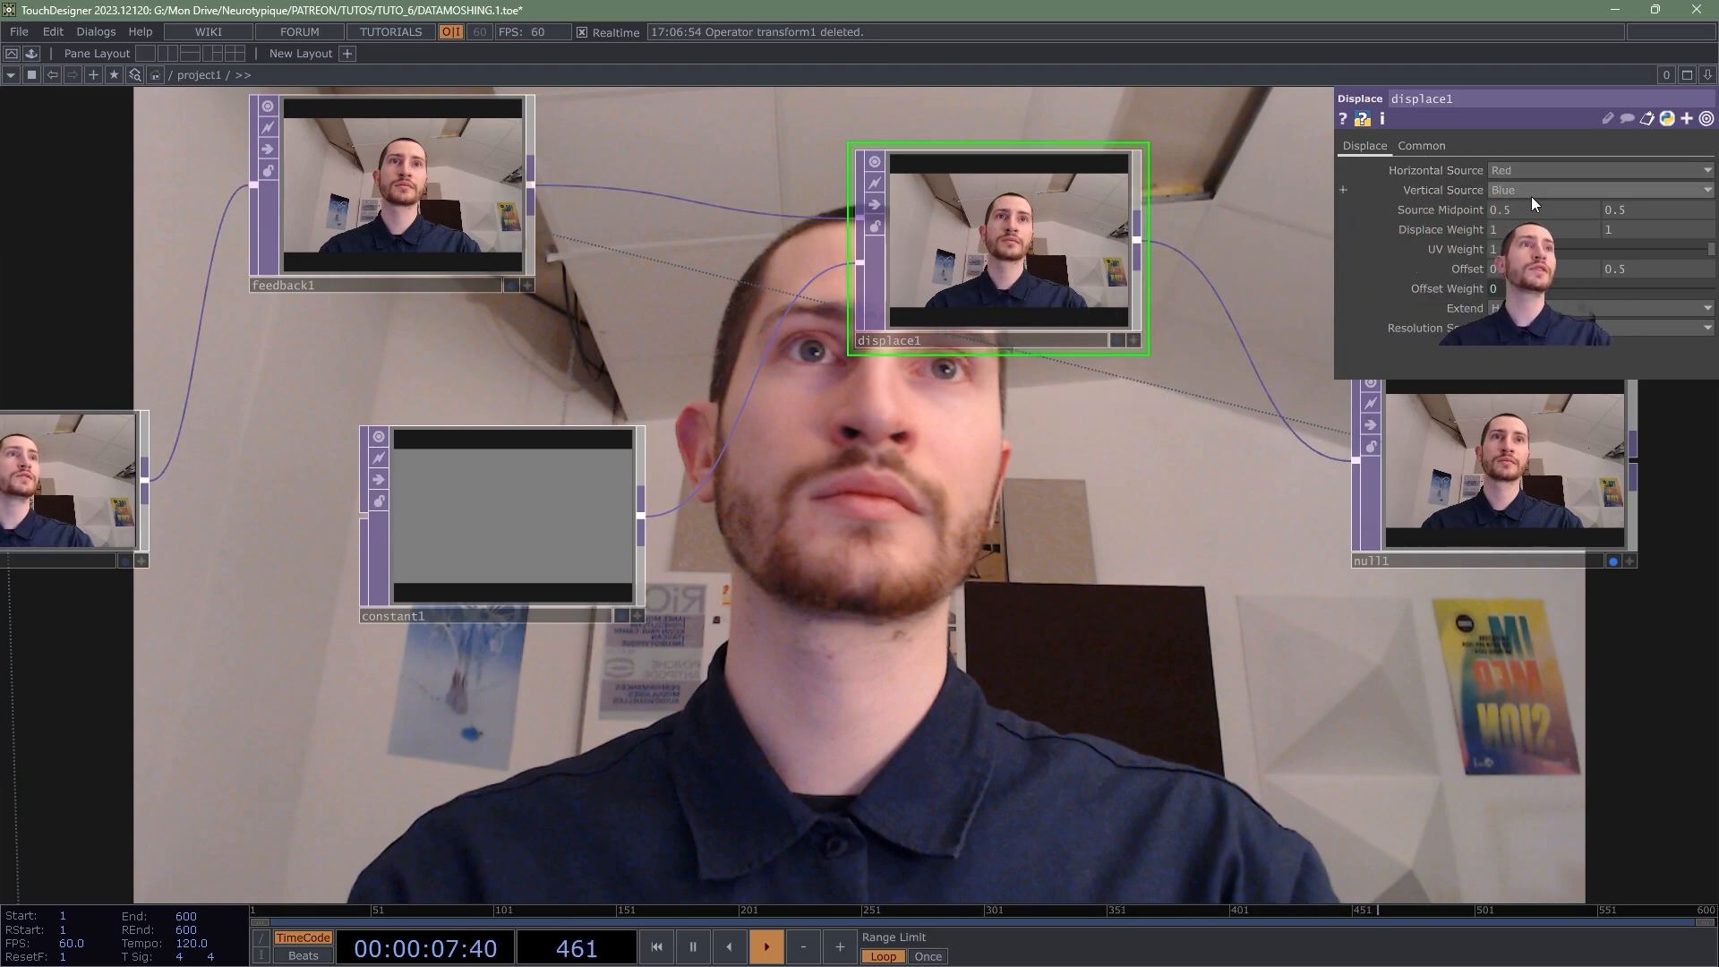
left_click(563, 522)
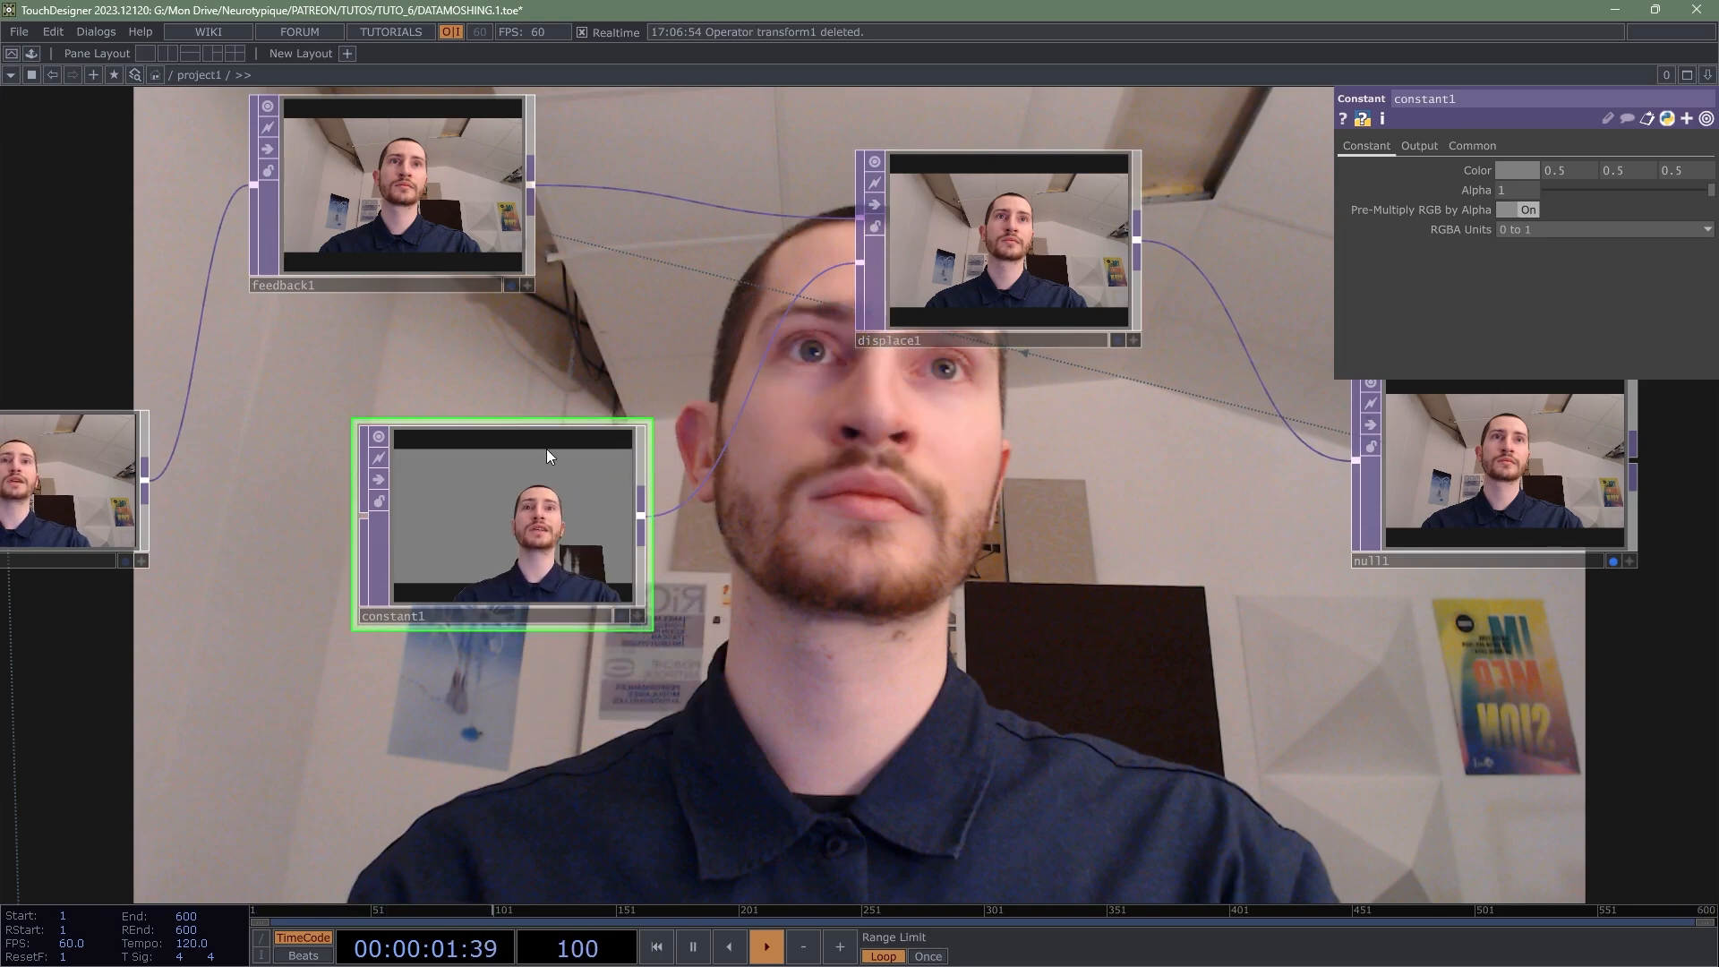
scroll(494, 535, "up", 5)
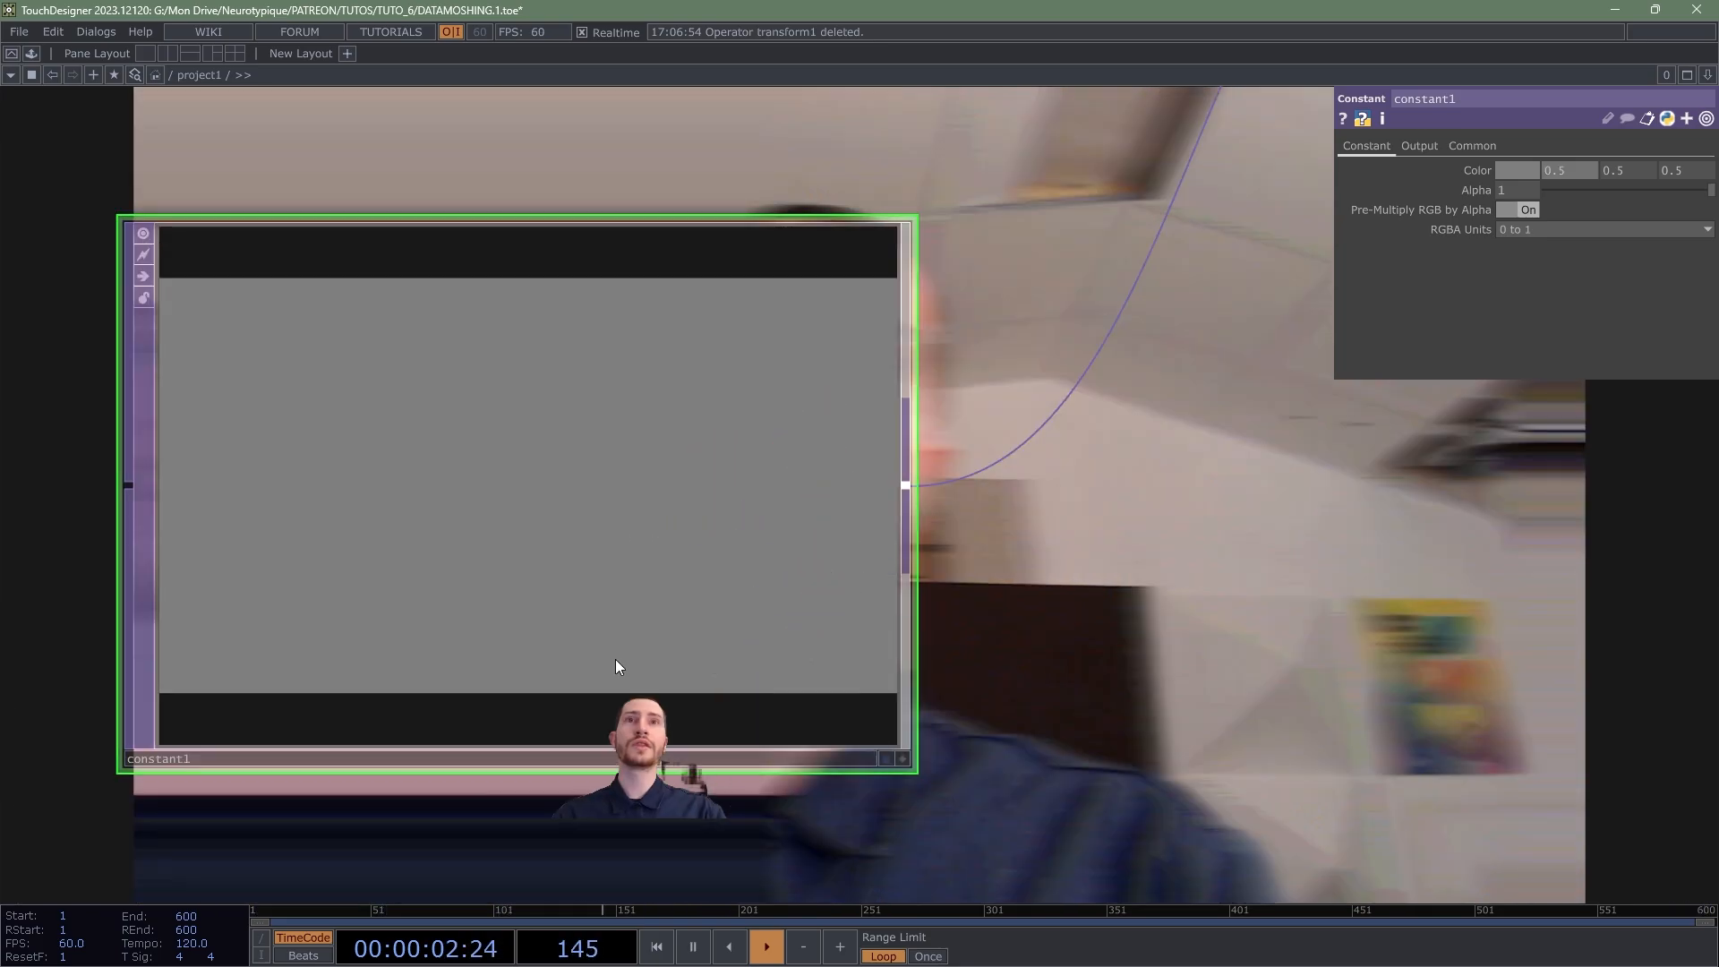
scroll(685, 573, "down", 5)
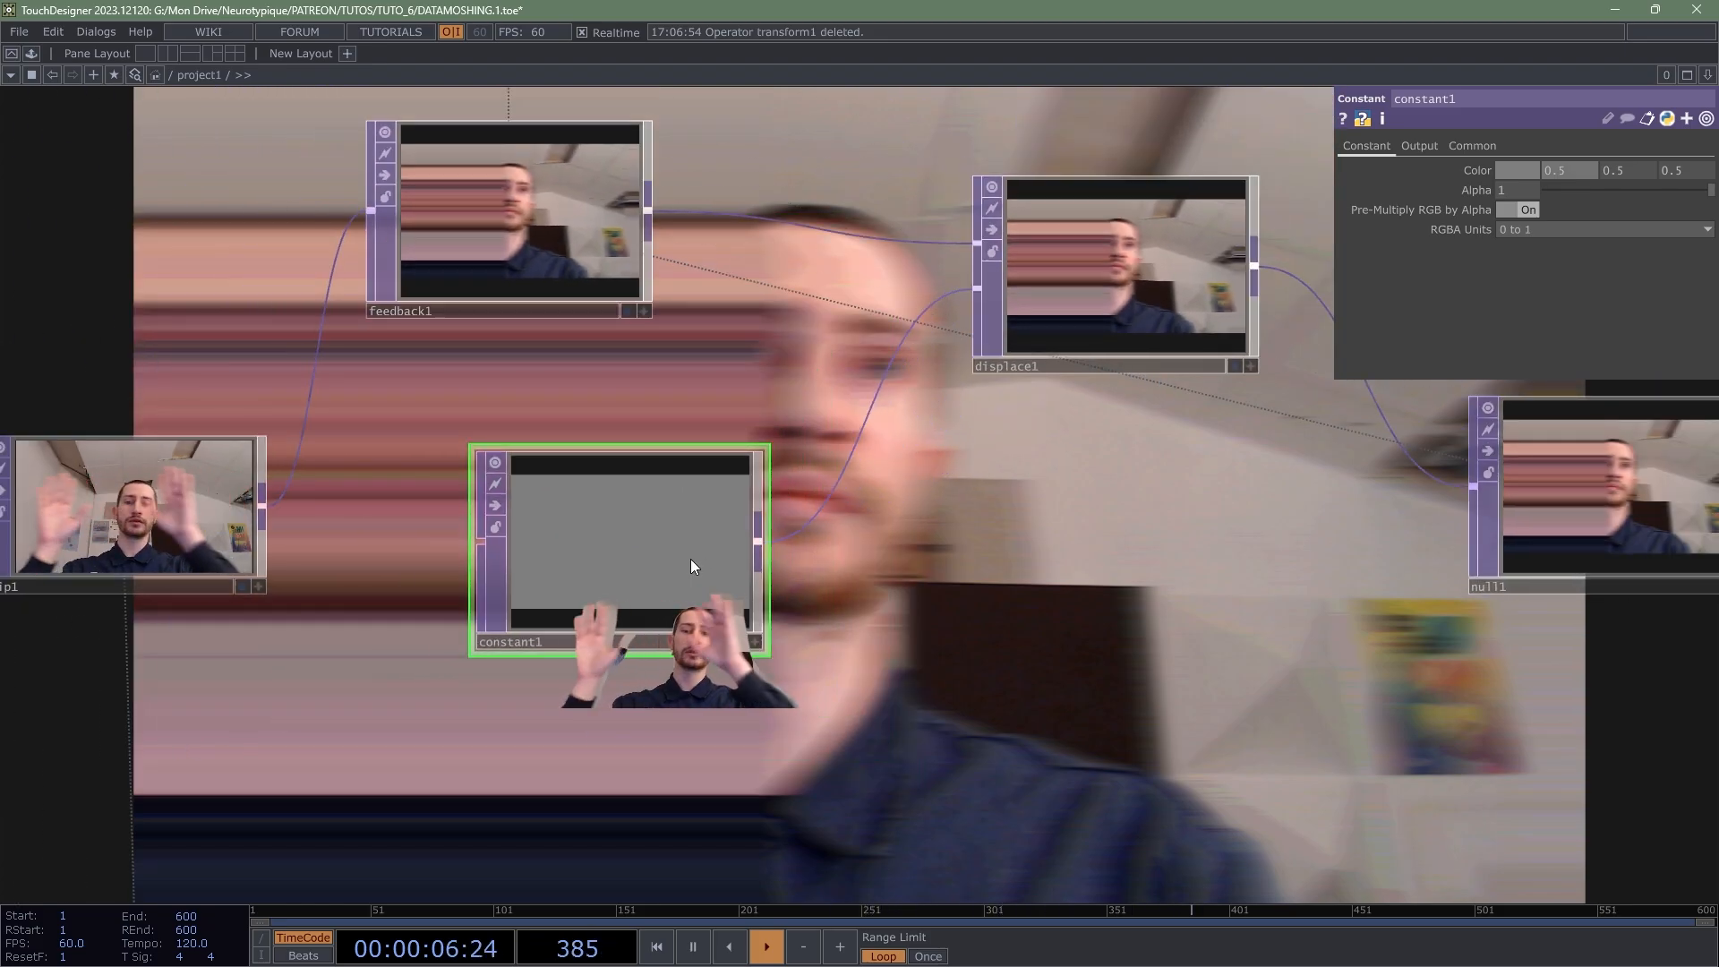
scroll(678, 505, "down", 2)
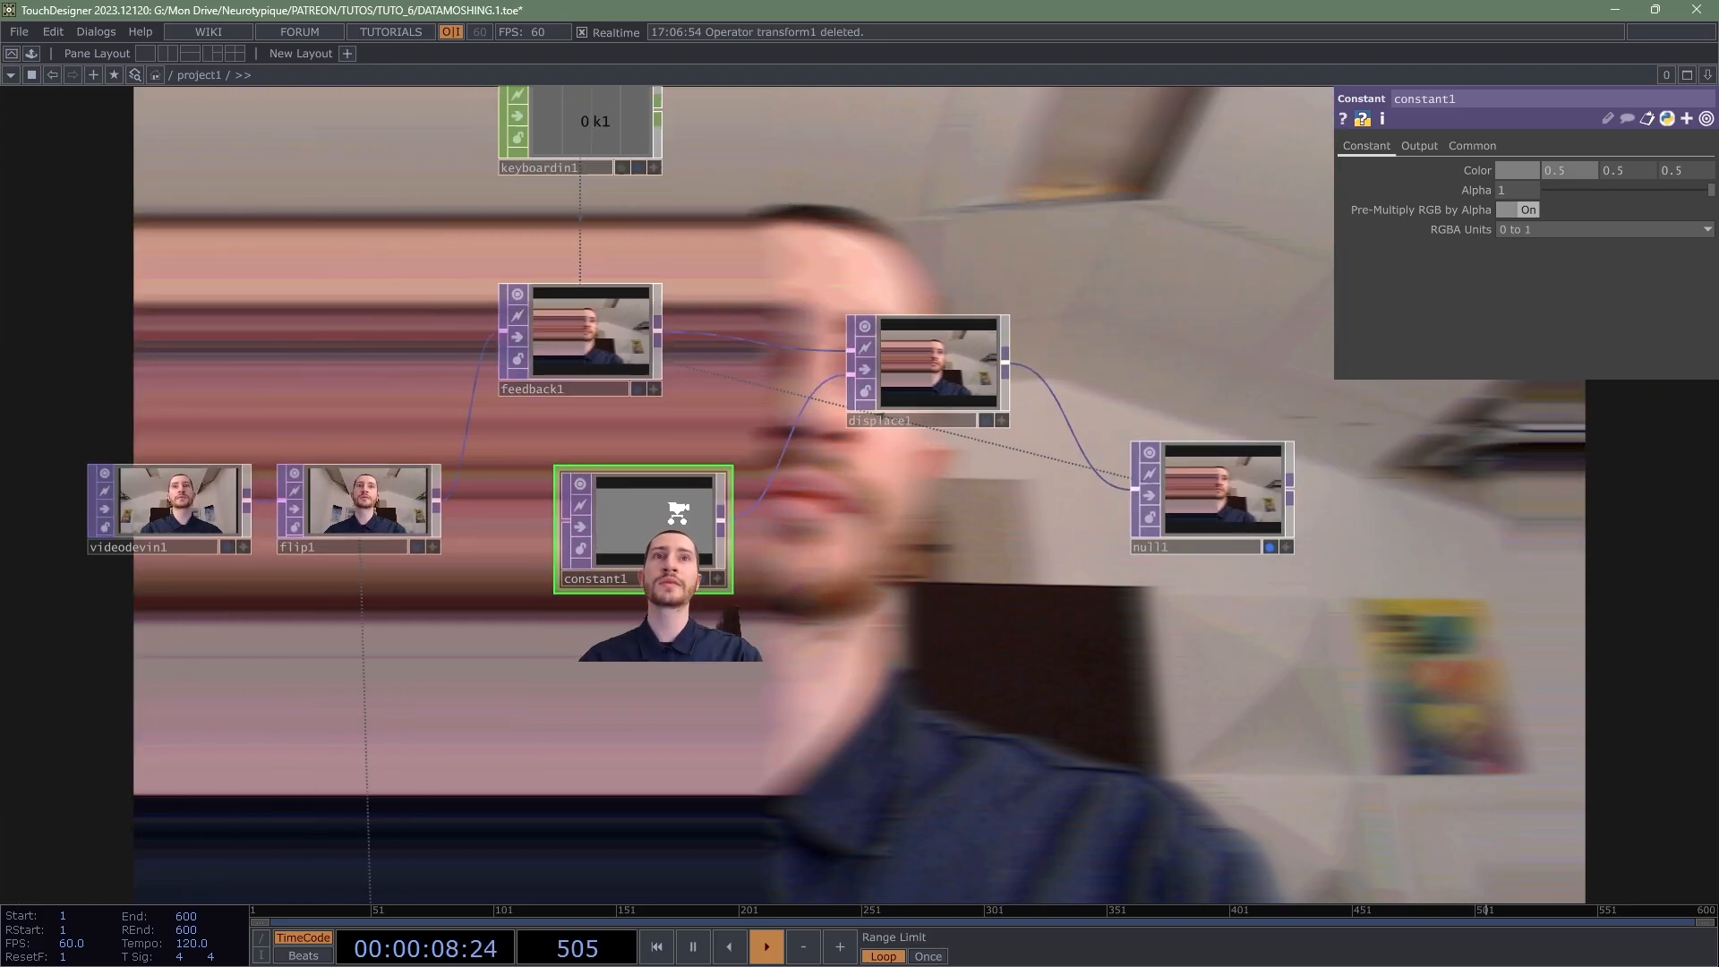
Step: Add a Noise TOP to the network directly below constant1
scroll(679, 511, "up", 2)
left_click_drag(663, 524, 664, 482)
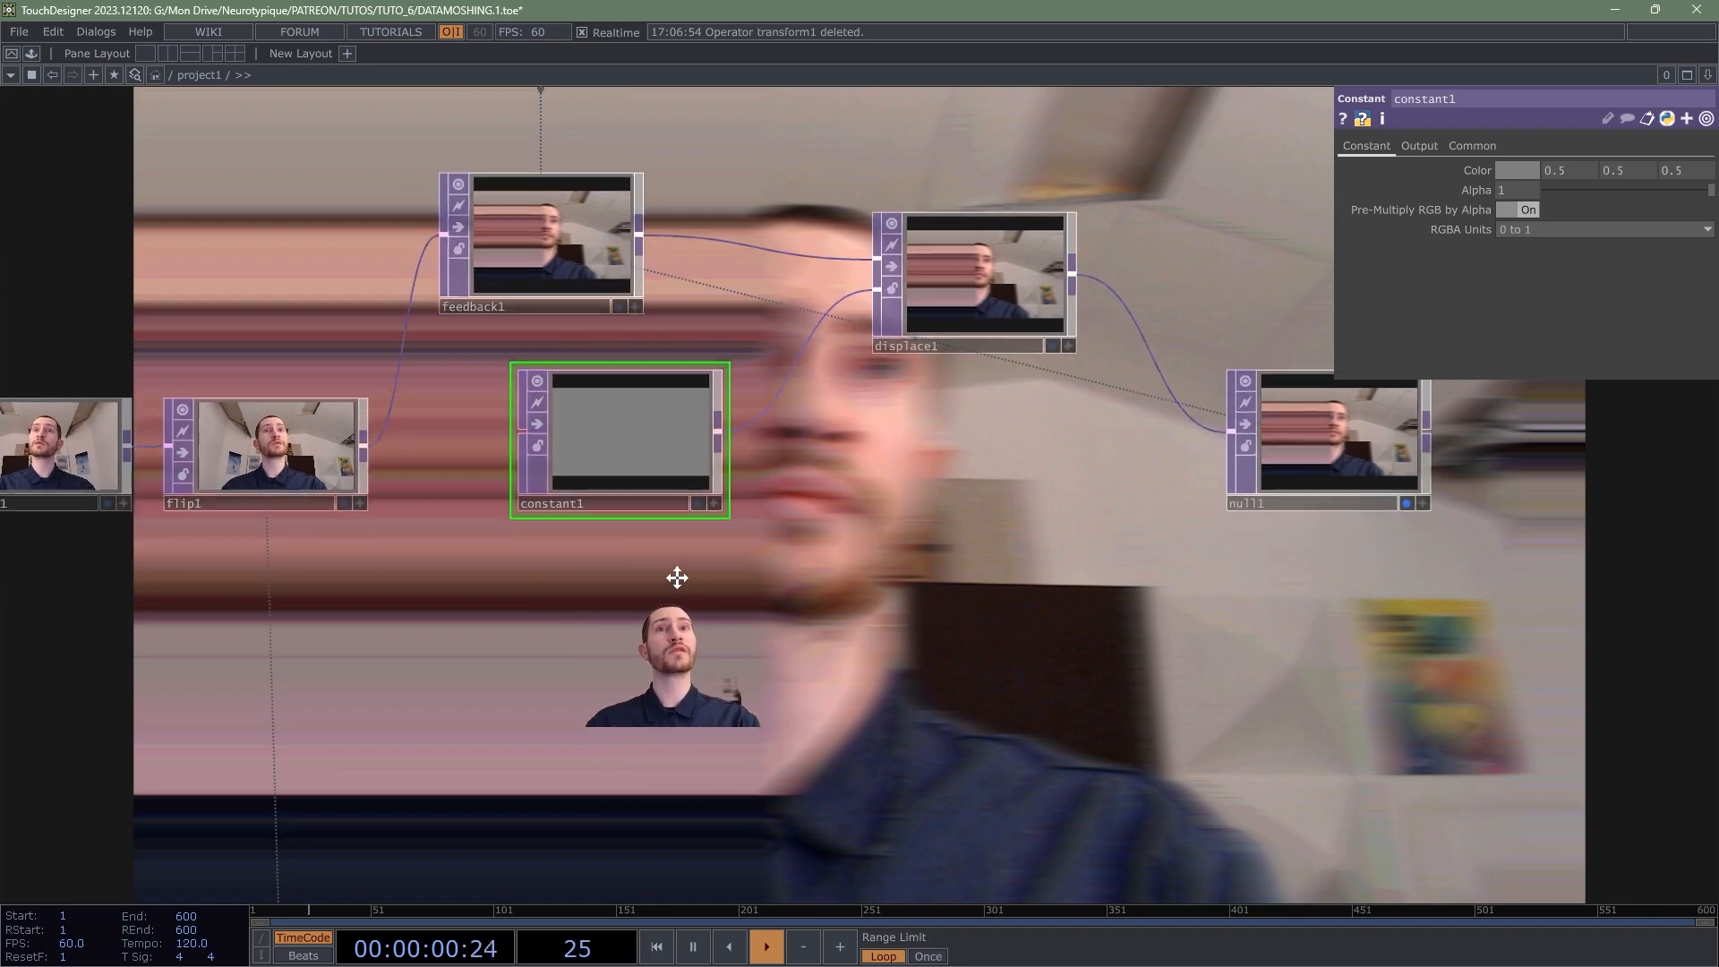
key("Tab")
type("noi")
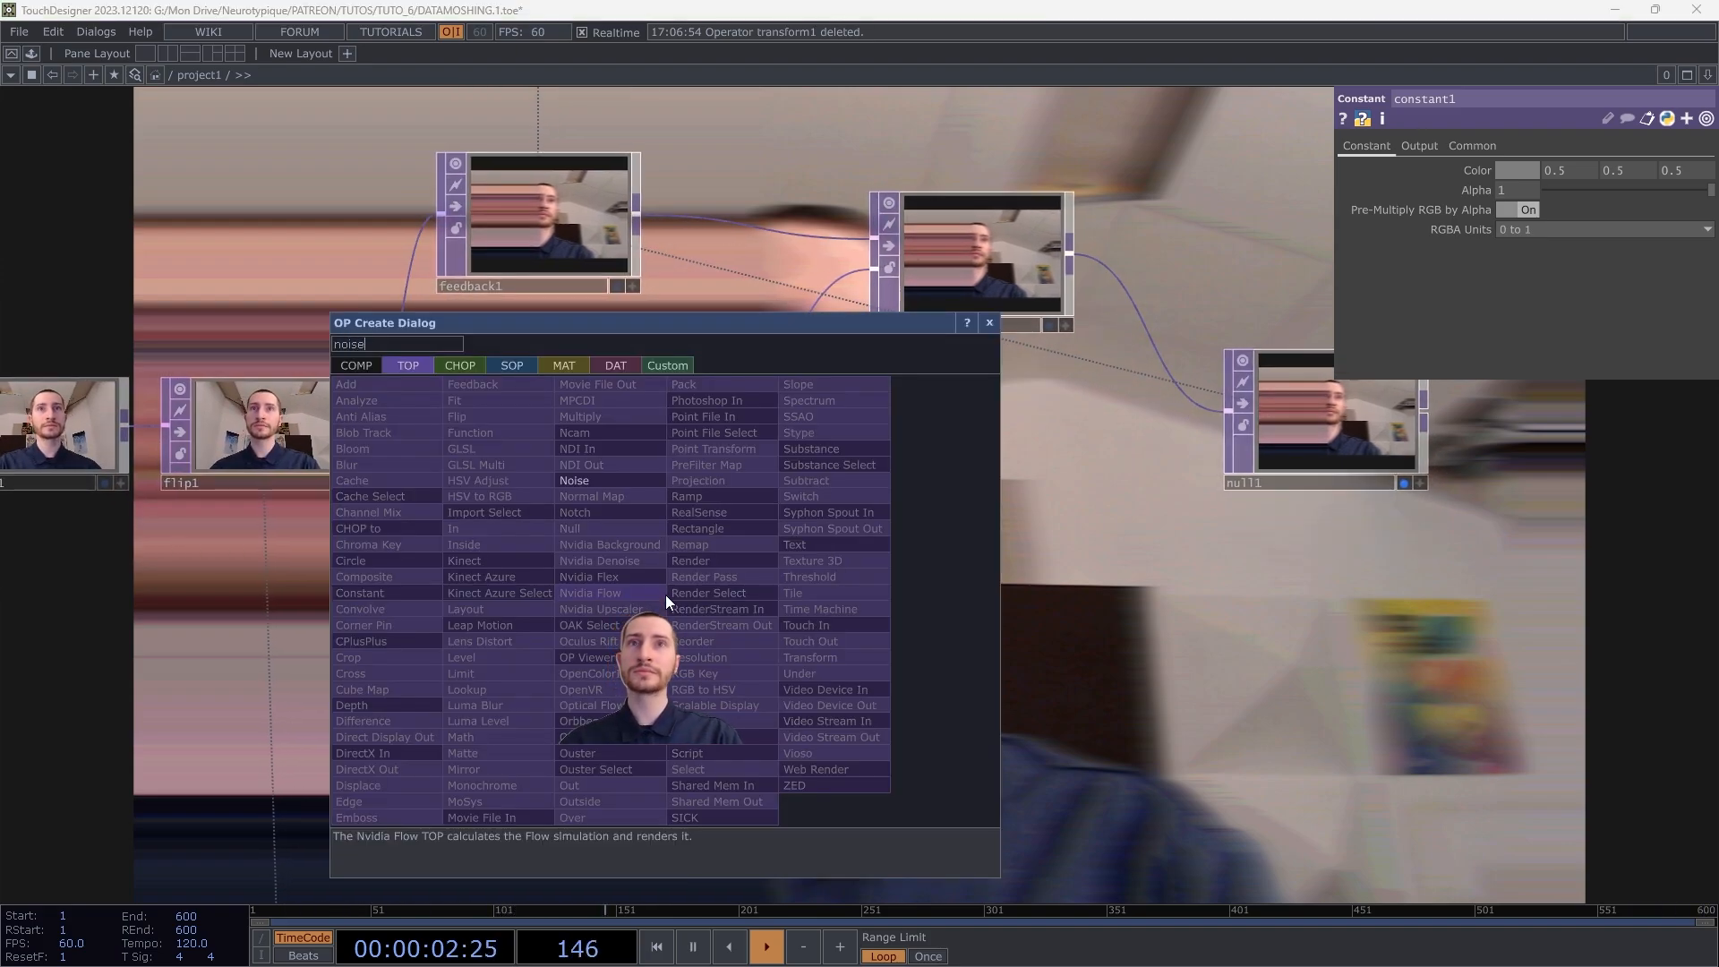
left_click(595, 483)
left_click(626, 640)
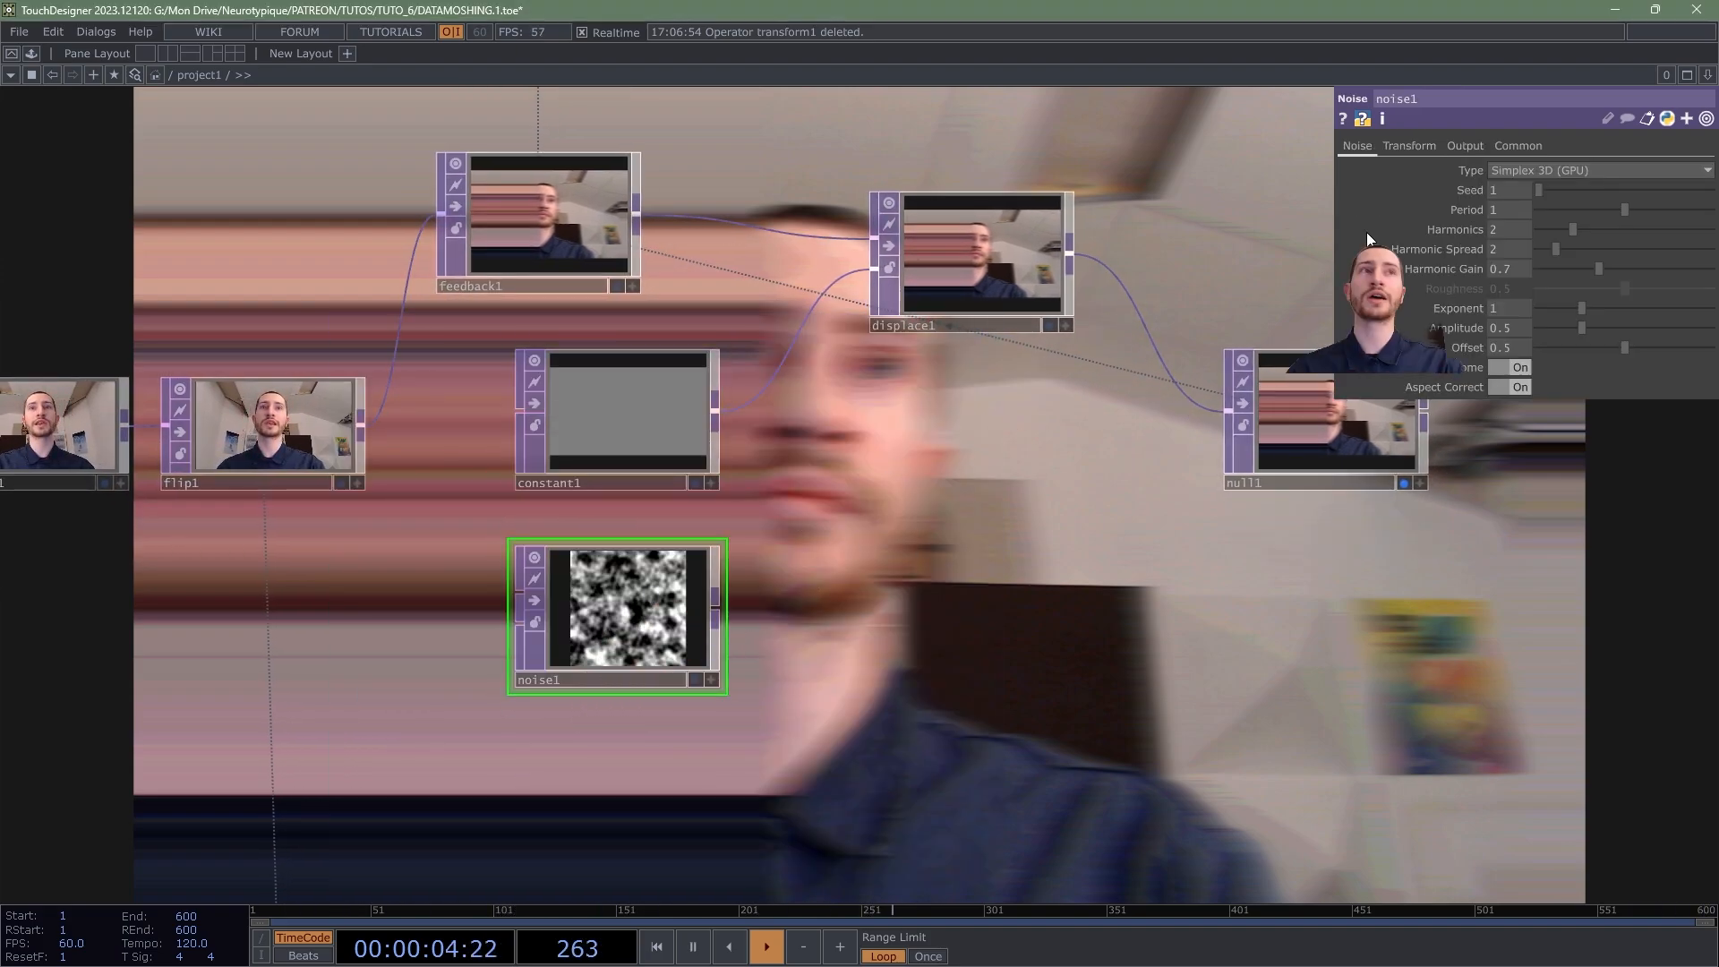
Step: Set noise1's resolution to 1280 by 720 and its pixel format to 32-bit float (RGBA)
left_click(1516, 145)
left_click(1547, 186)
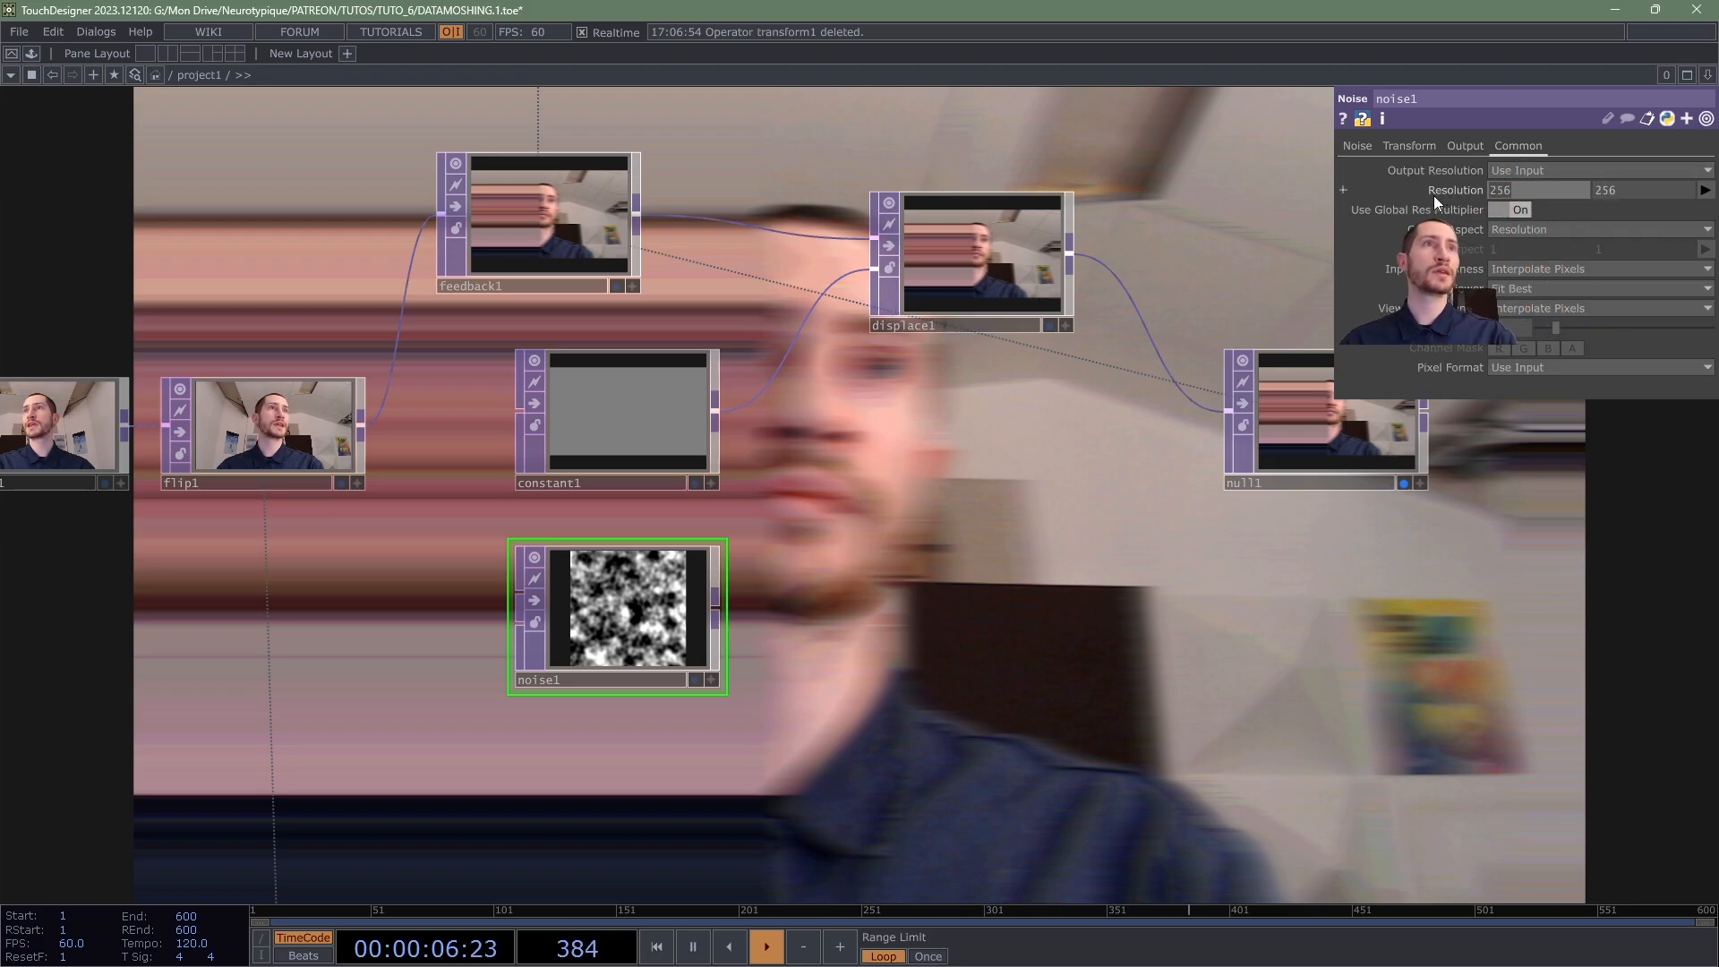
type("1280")
key("Tab")
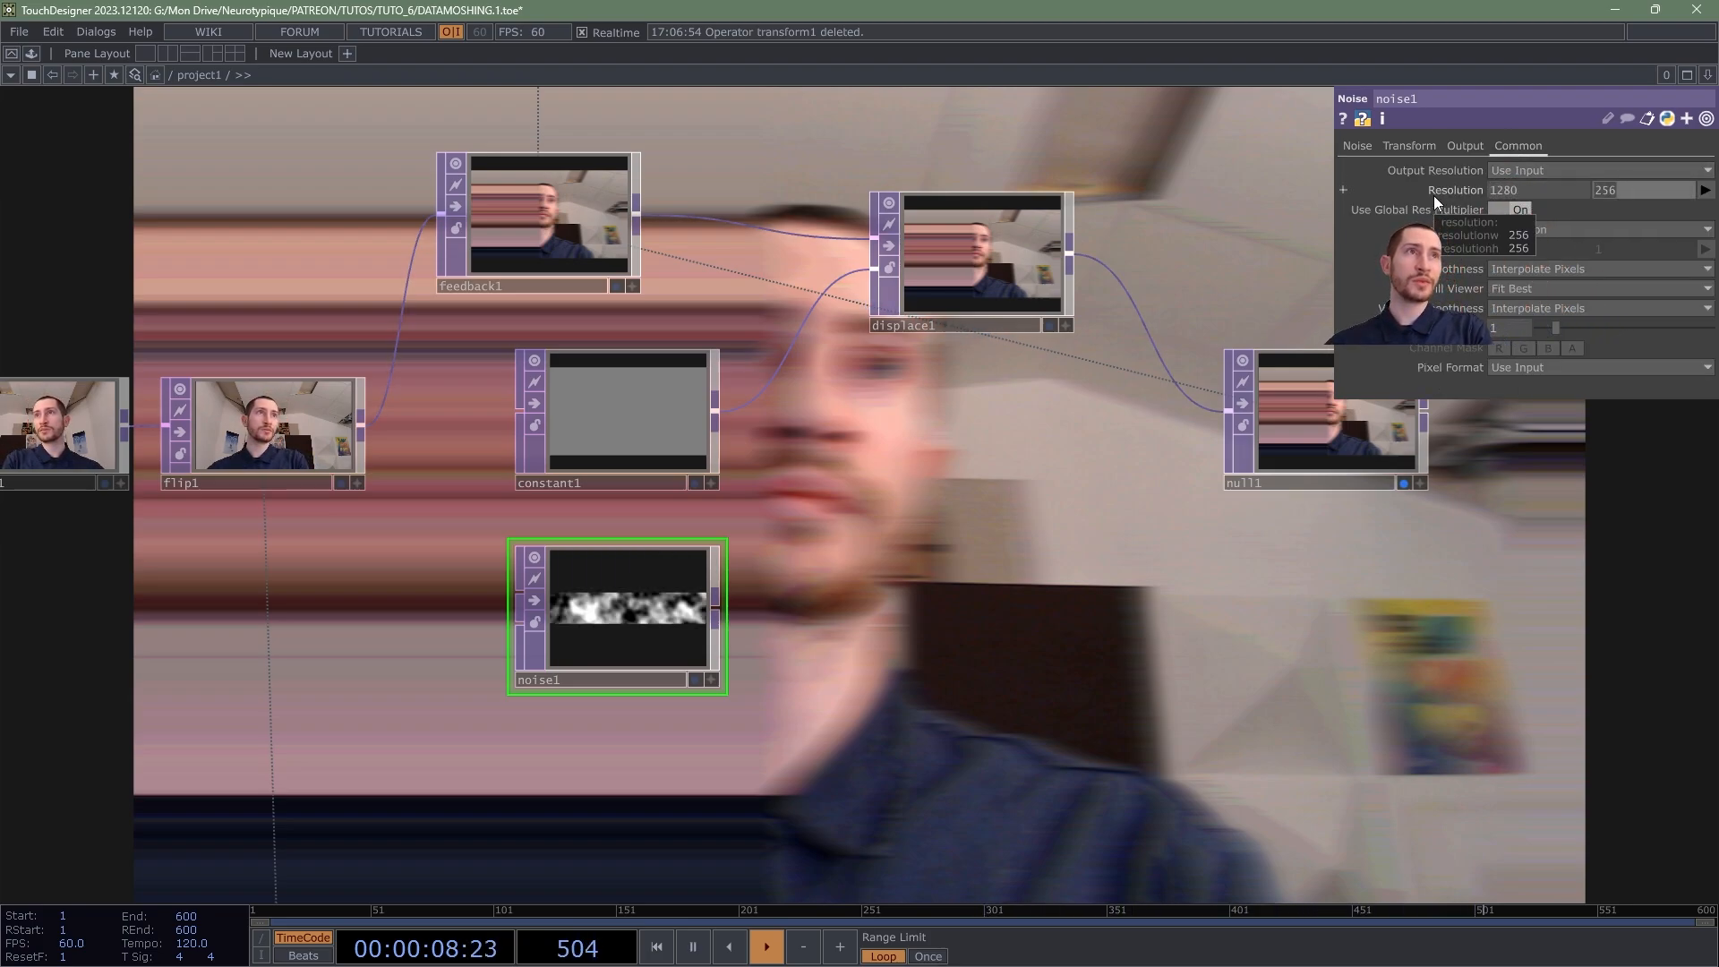
type("720")
key("Return")
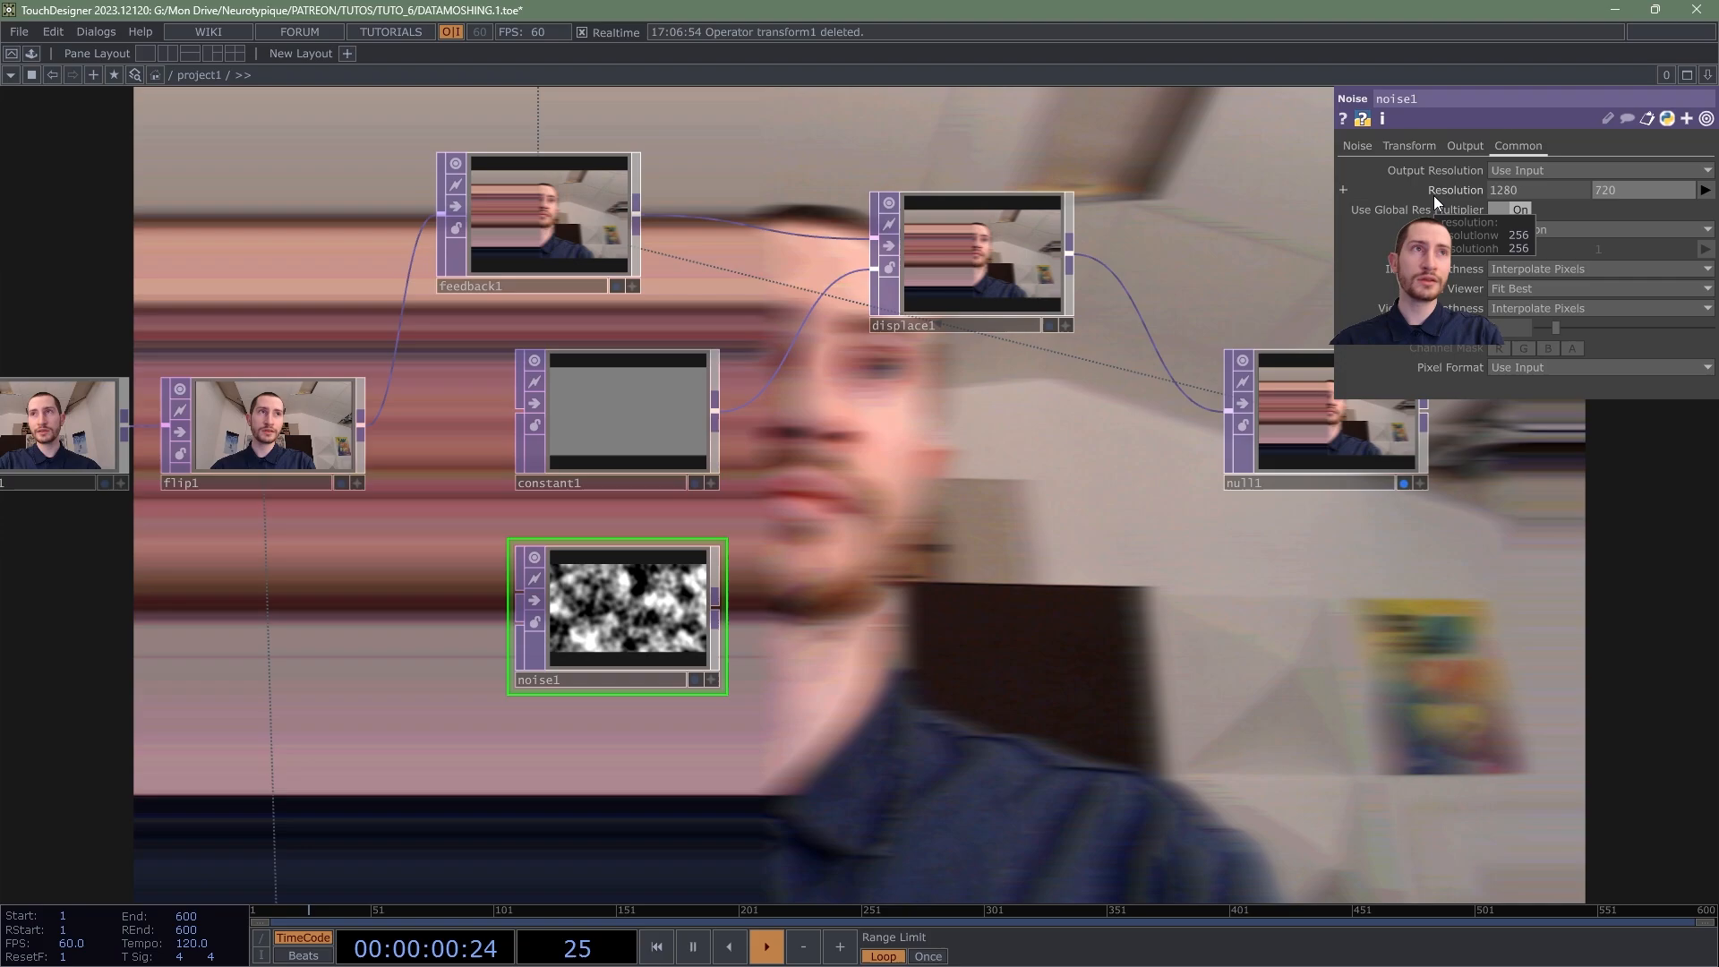
left_click(1522, 367)
left_click(1542, 456)
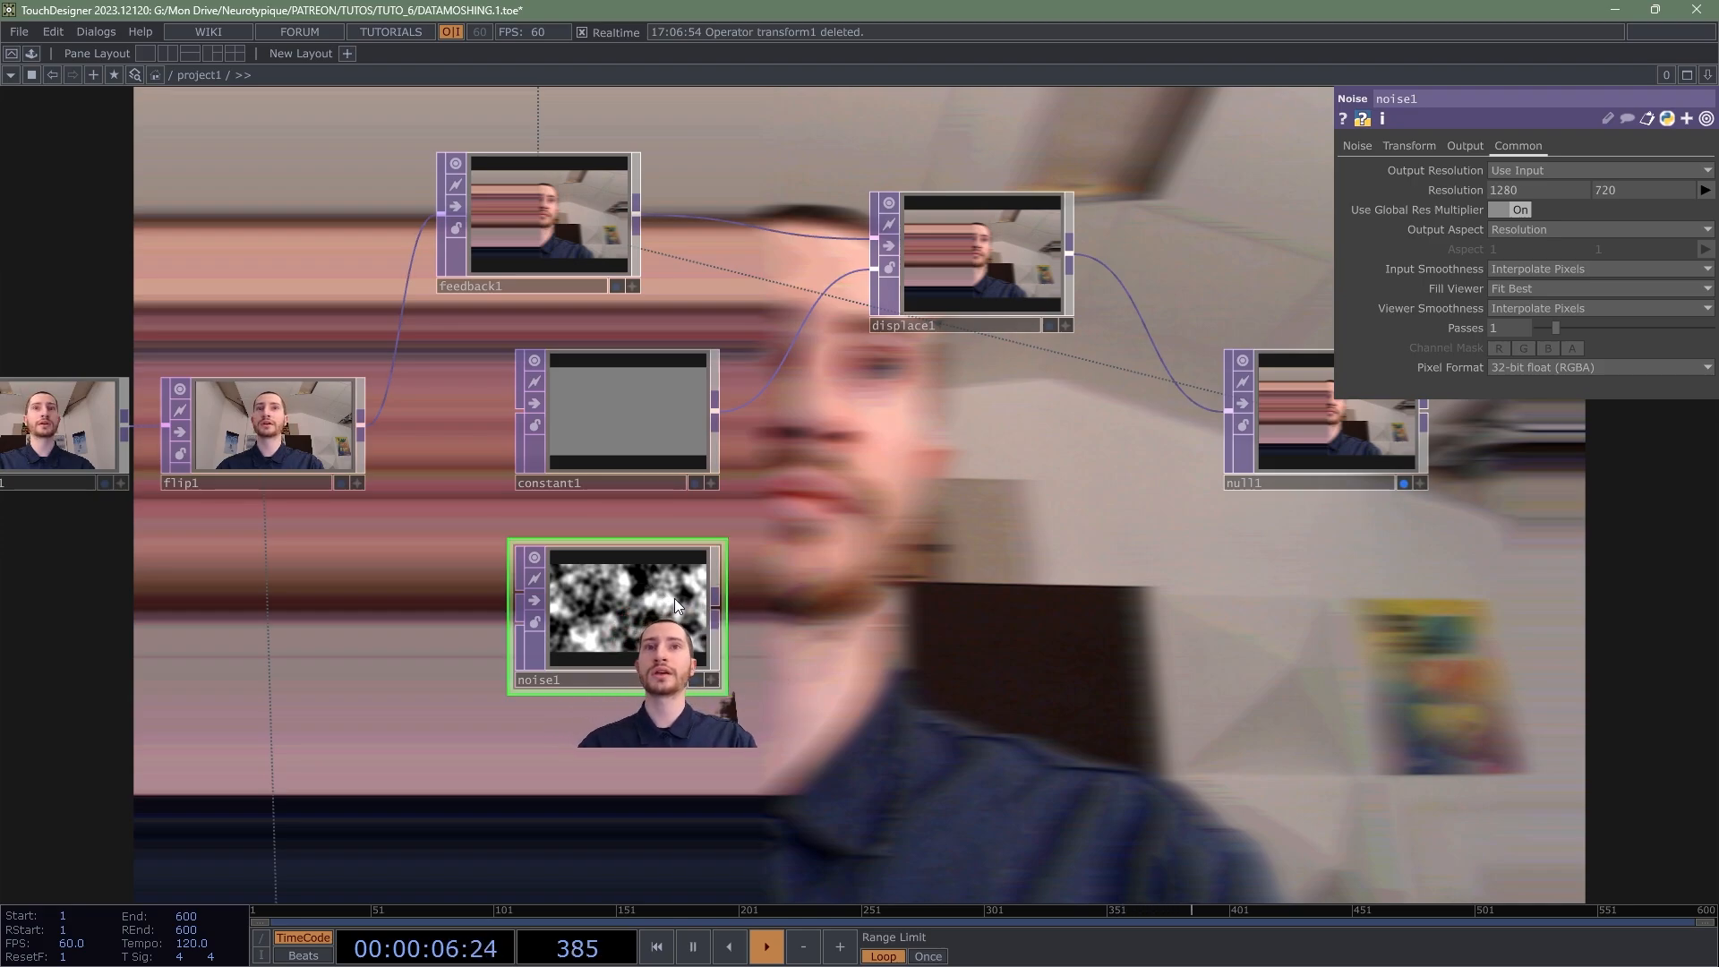
Step: Turn off Monochrome on noise1 and connect its output to displace1's second input
left_click(1359, 146)
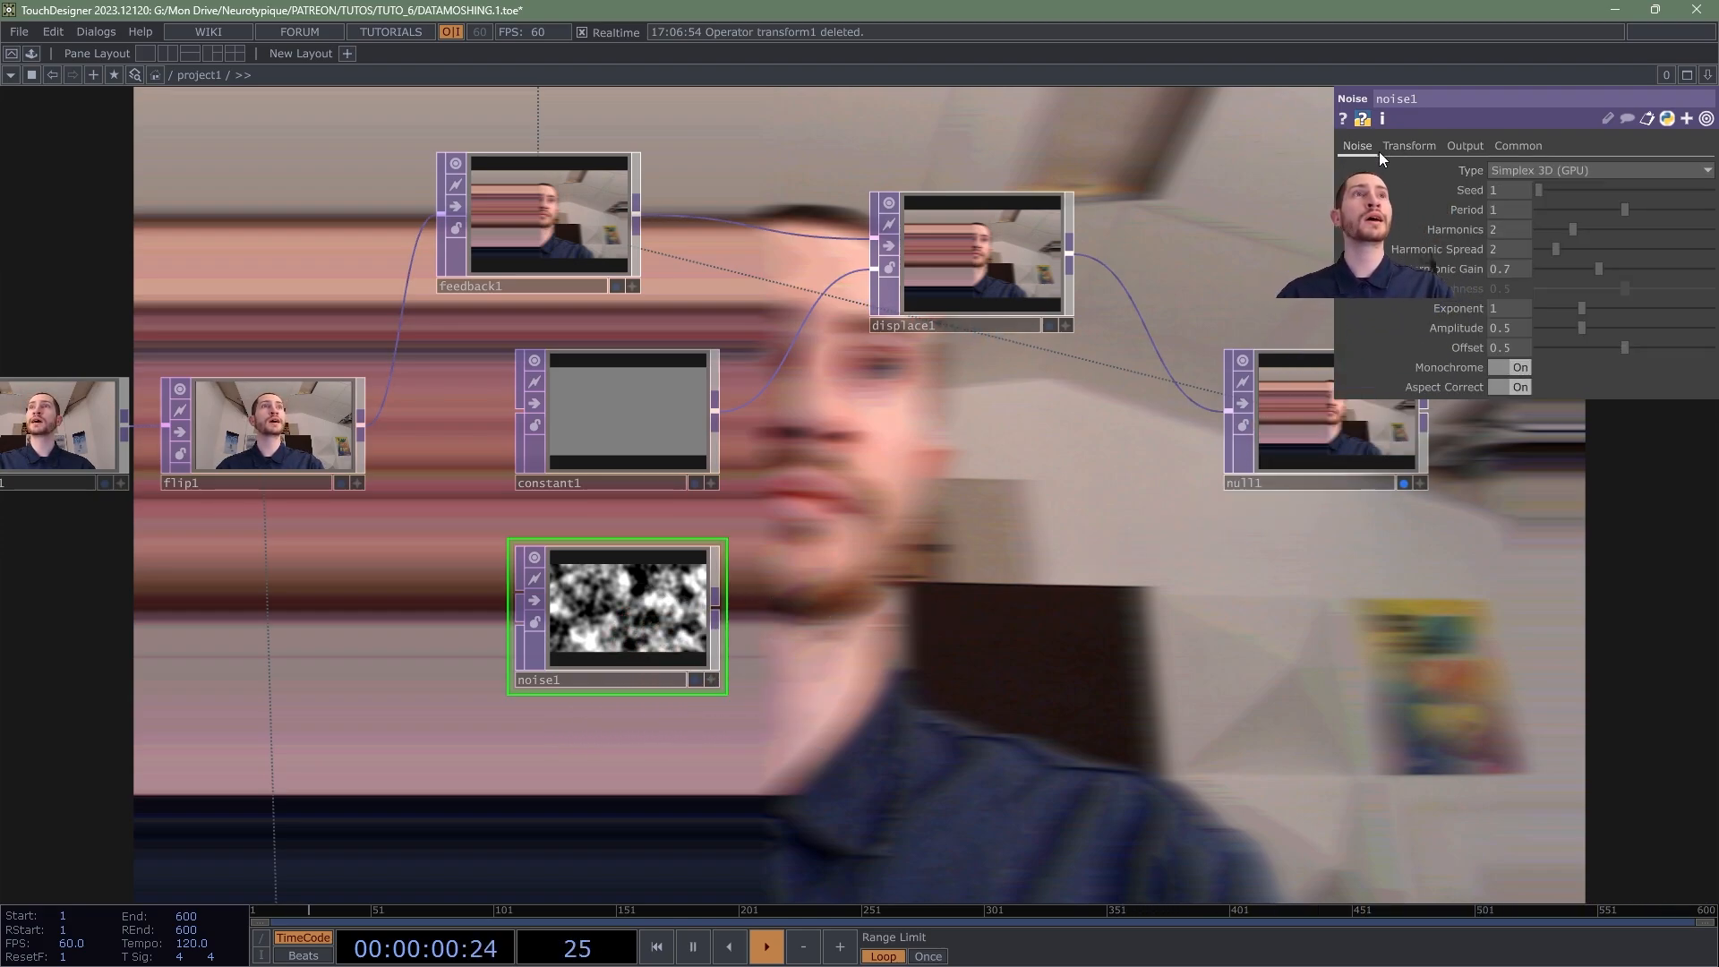
left_click(1522, 366)
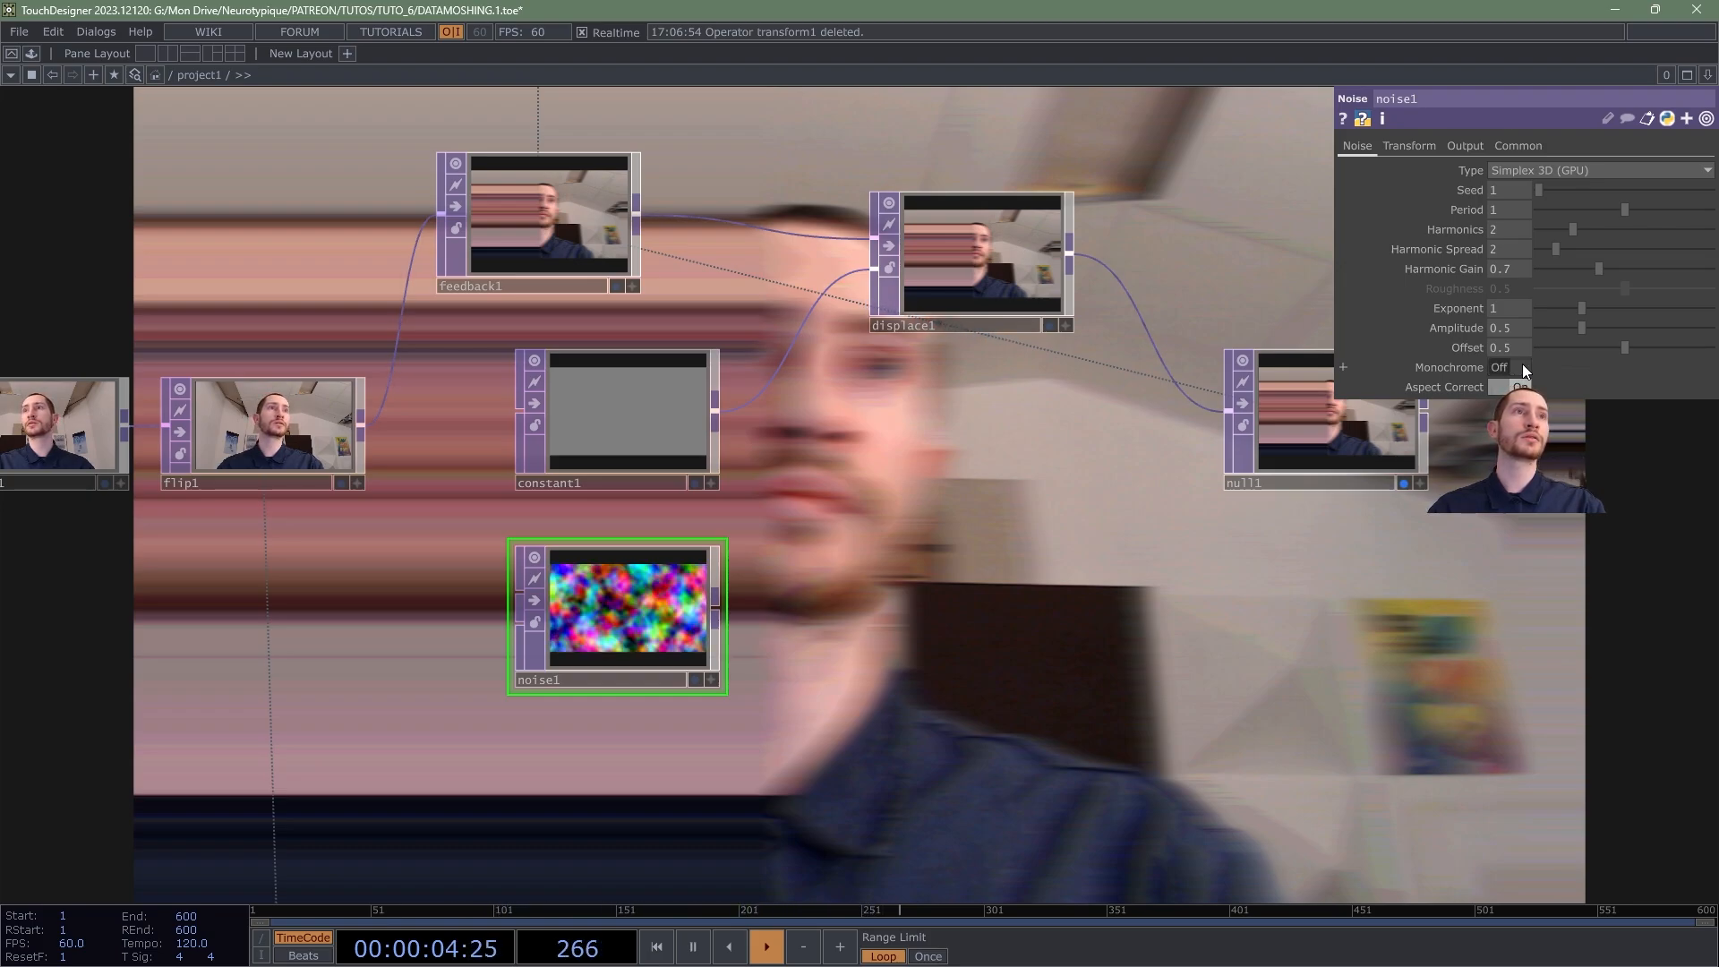
left_click(716, 598)
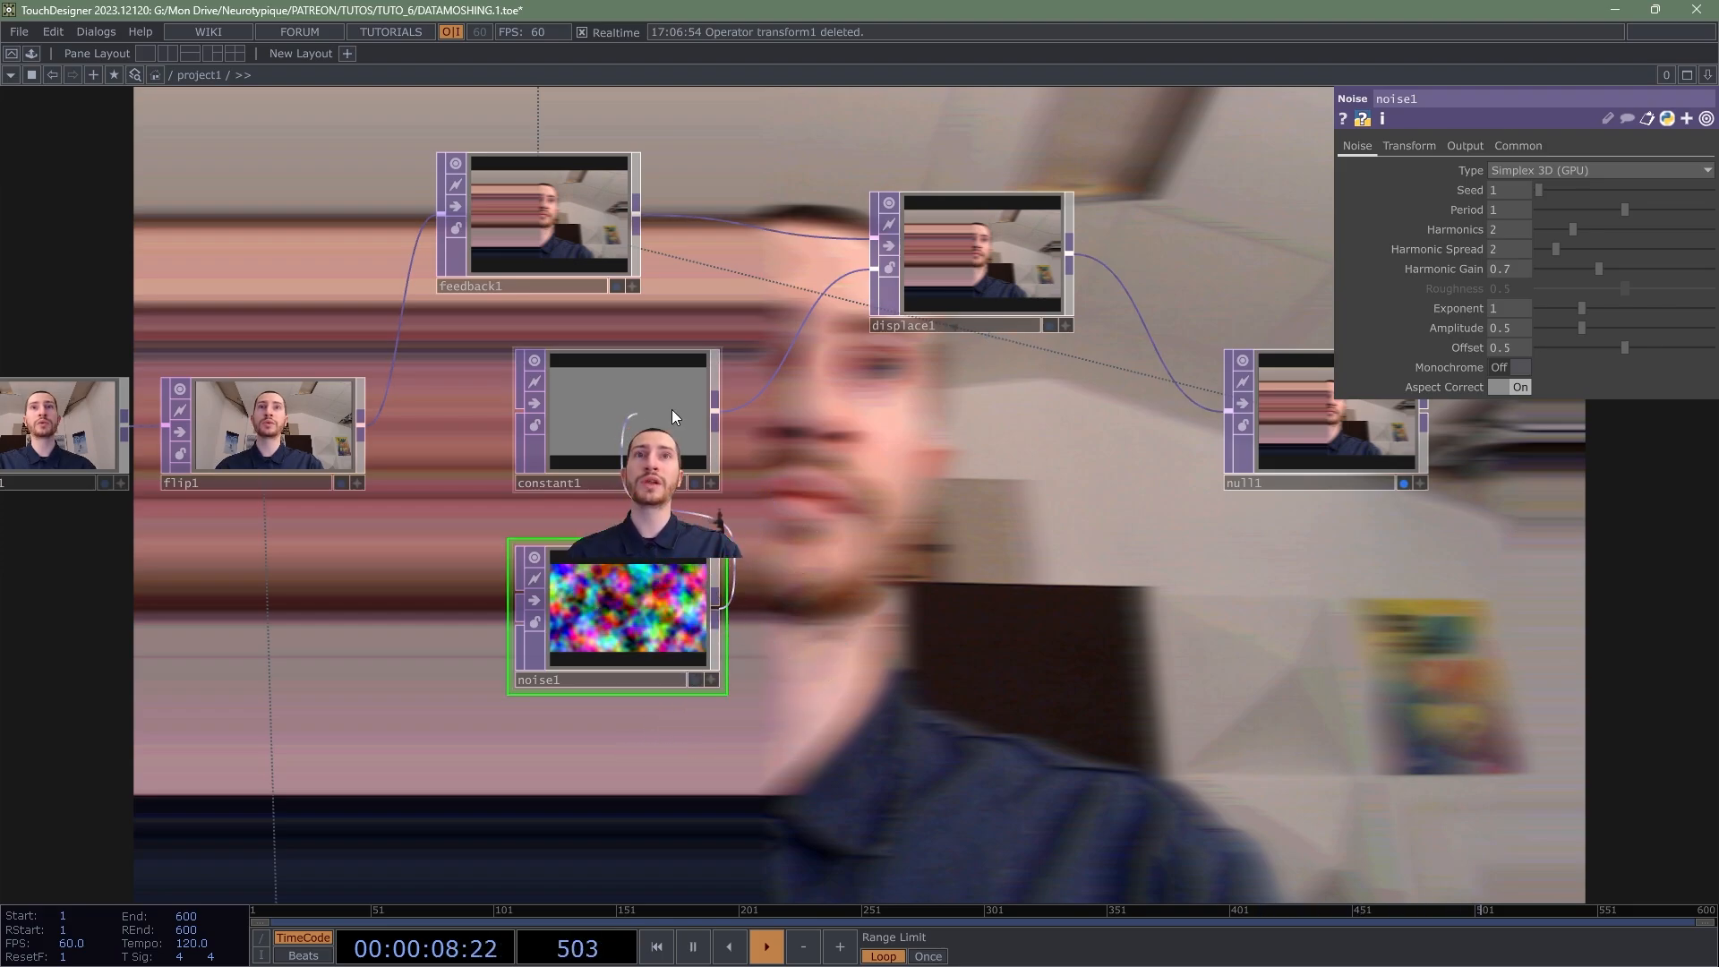
left_click(875, 266)
left_click(621, 440)
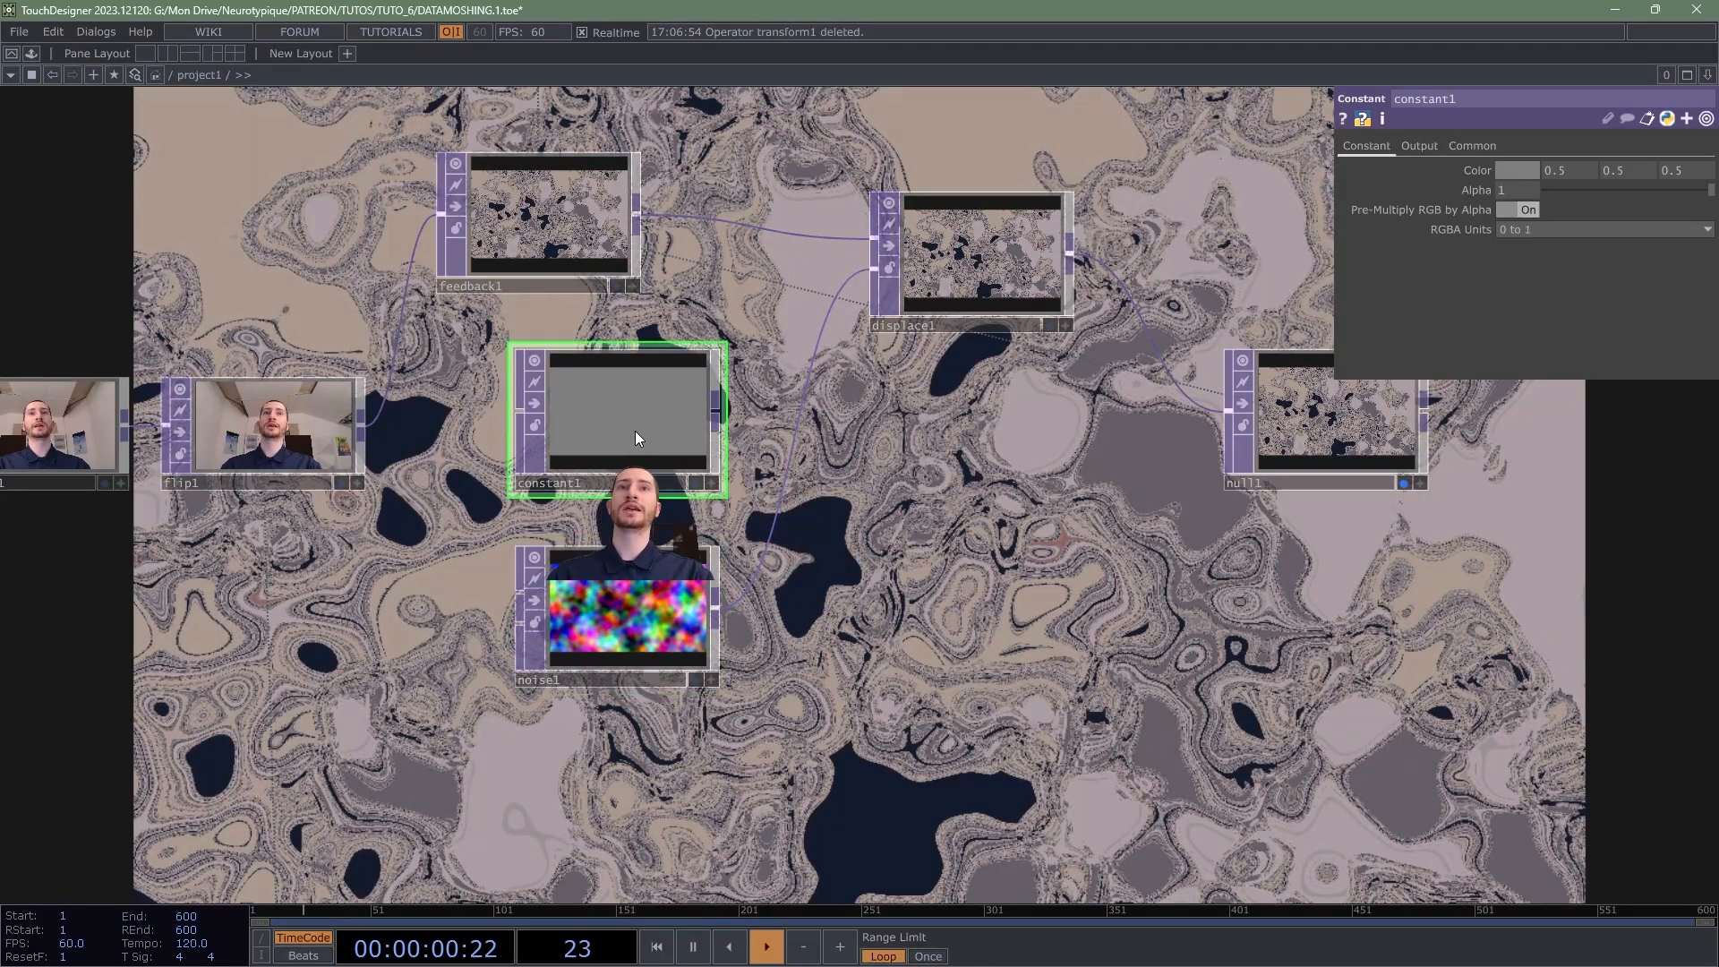
key("Delete")
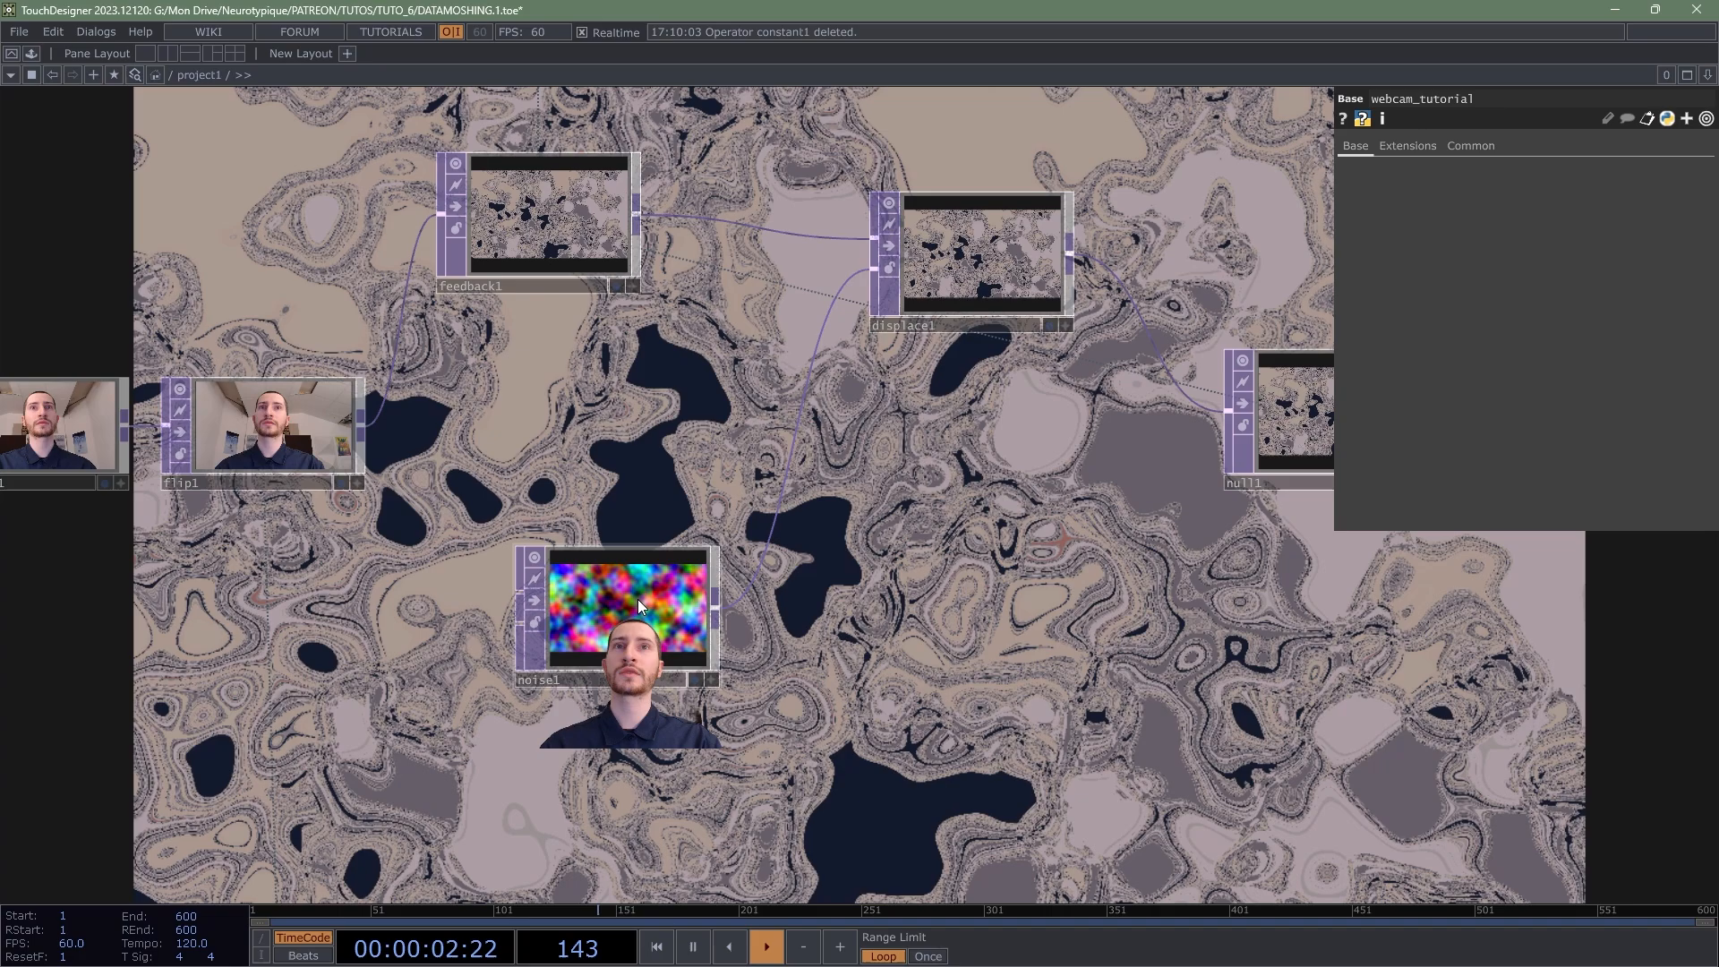
key("ctrl+z")
Step: Rearrange the nodes so noise1 takes constant1's former place, with constant1 directly below it
key("ctrl+v")
left_click_drag(671, 770, 616, 782)
left_click_drag(644, 610, 633, 456)
left_click_drag(611, 791, 630, 632)
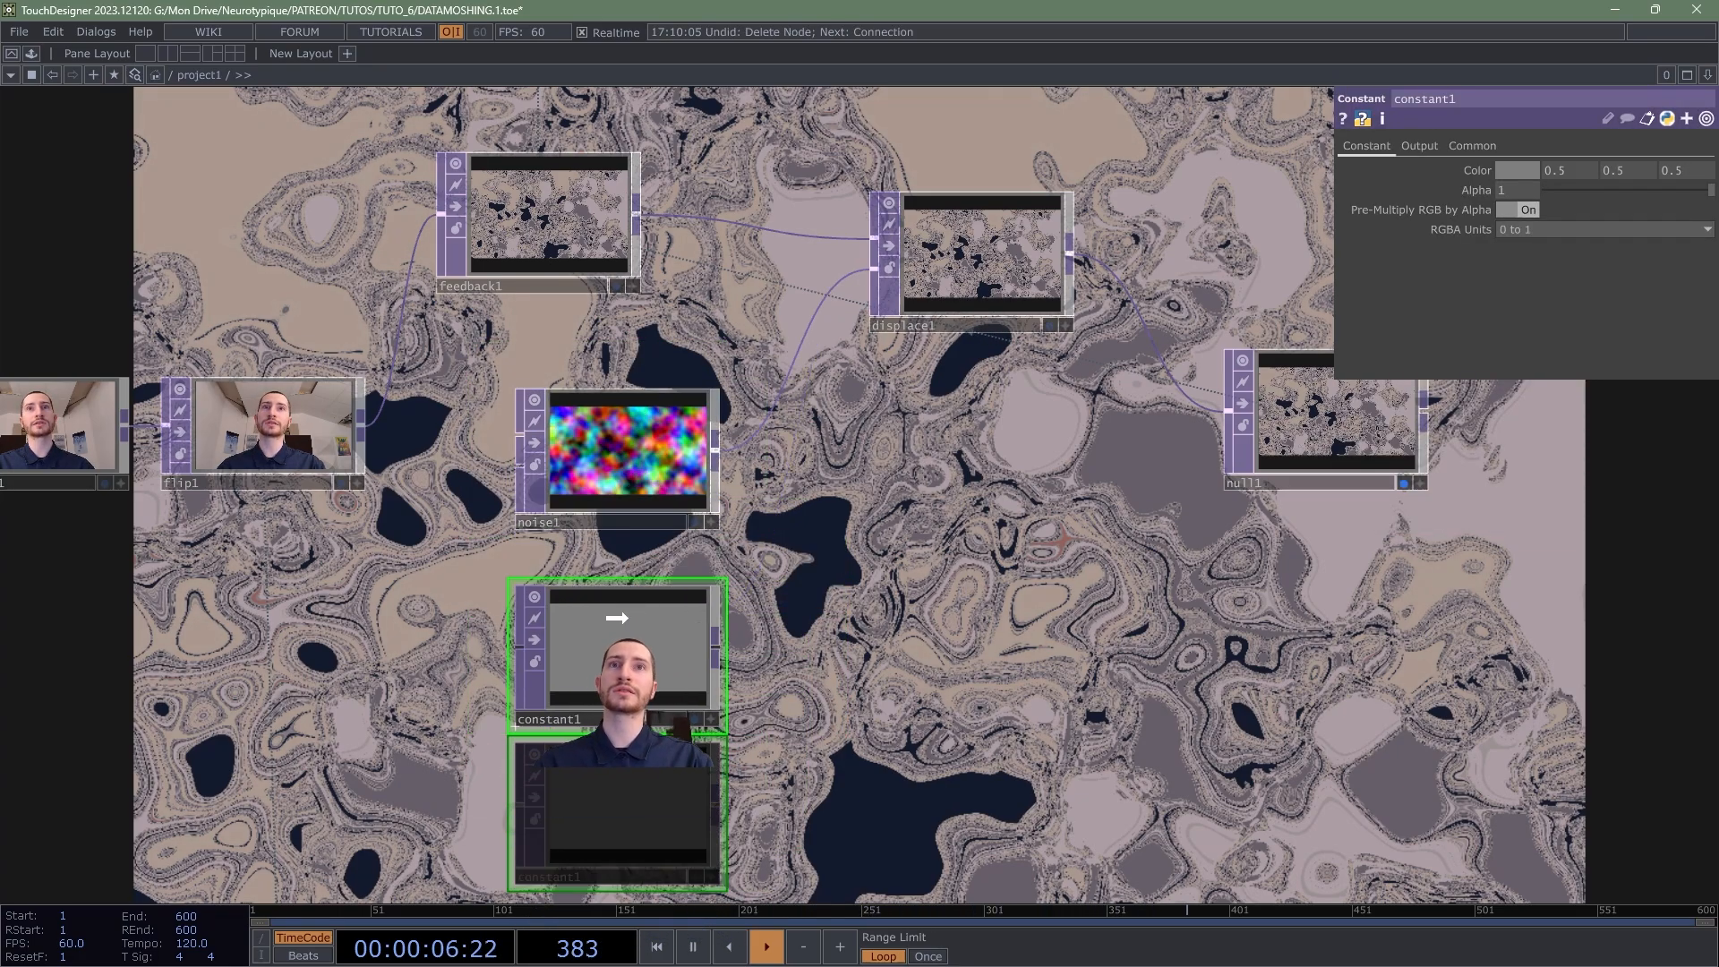
Step: Connect constant1 to displace1's second input and test horizontal displacement by nudging constant1's red value to 0.501
scroll(677, 430, "up", 4)
scroll(682, 440, "down", 1)
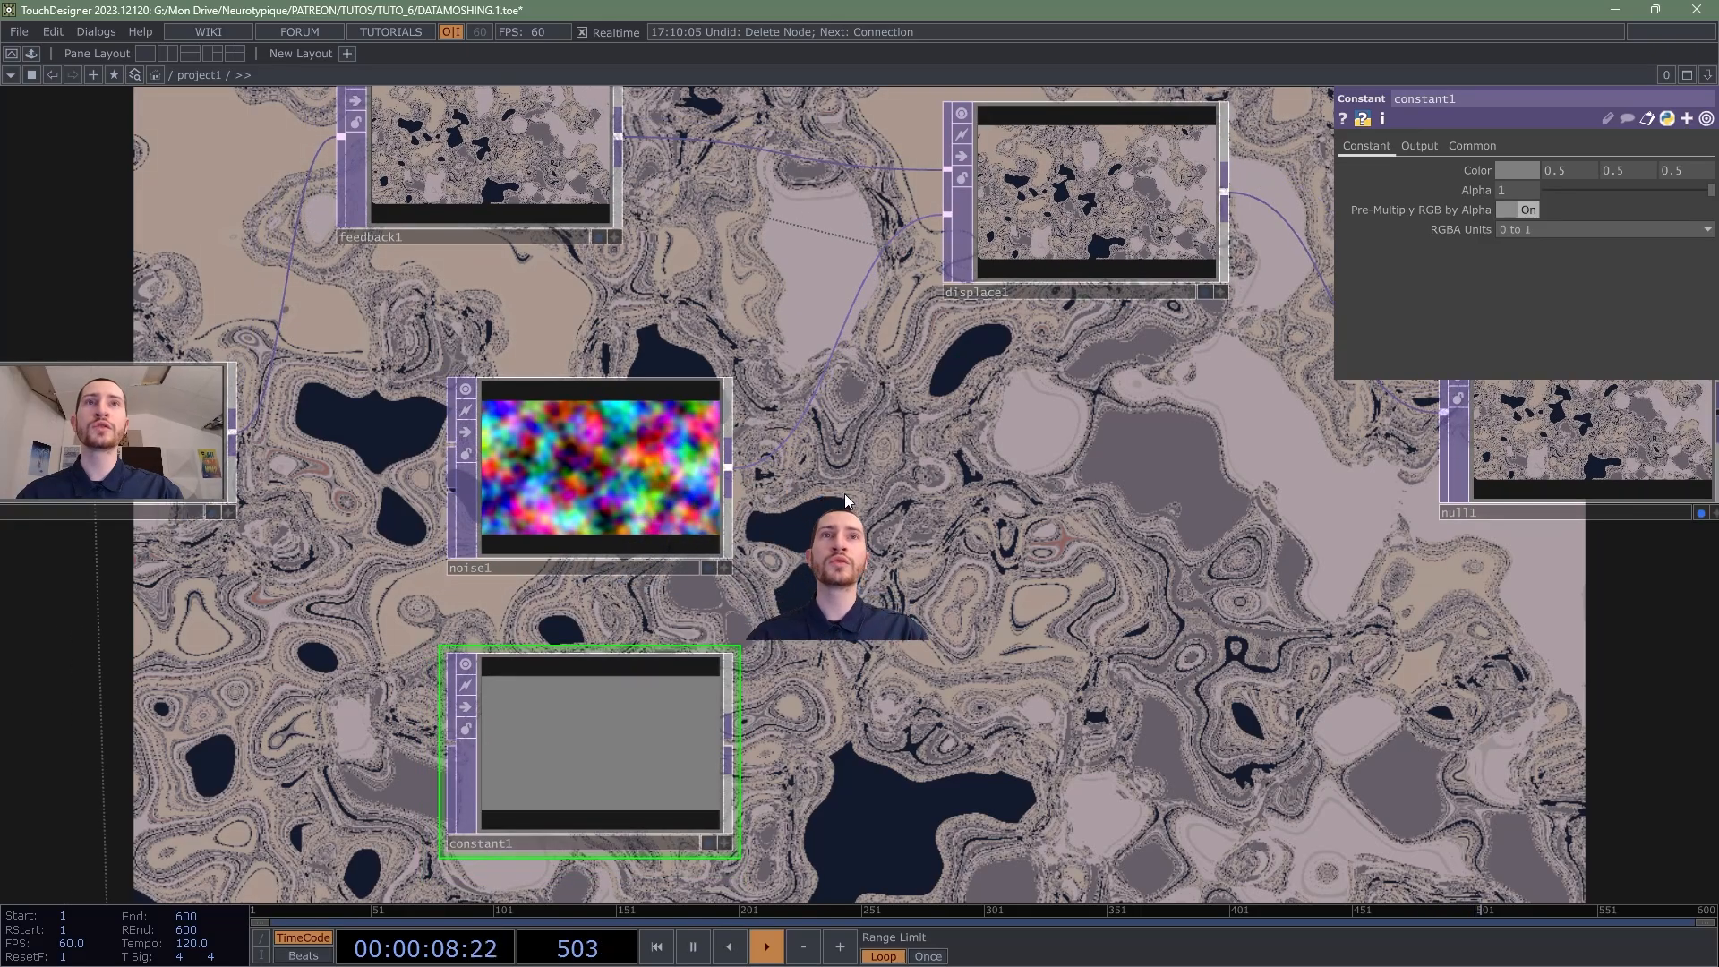
left_click_drag(828, 715, 749, 653)
left_click_drag(655, 684, 718, 376)
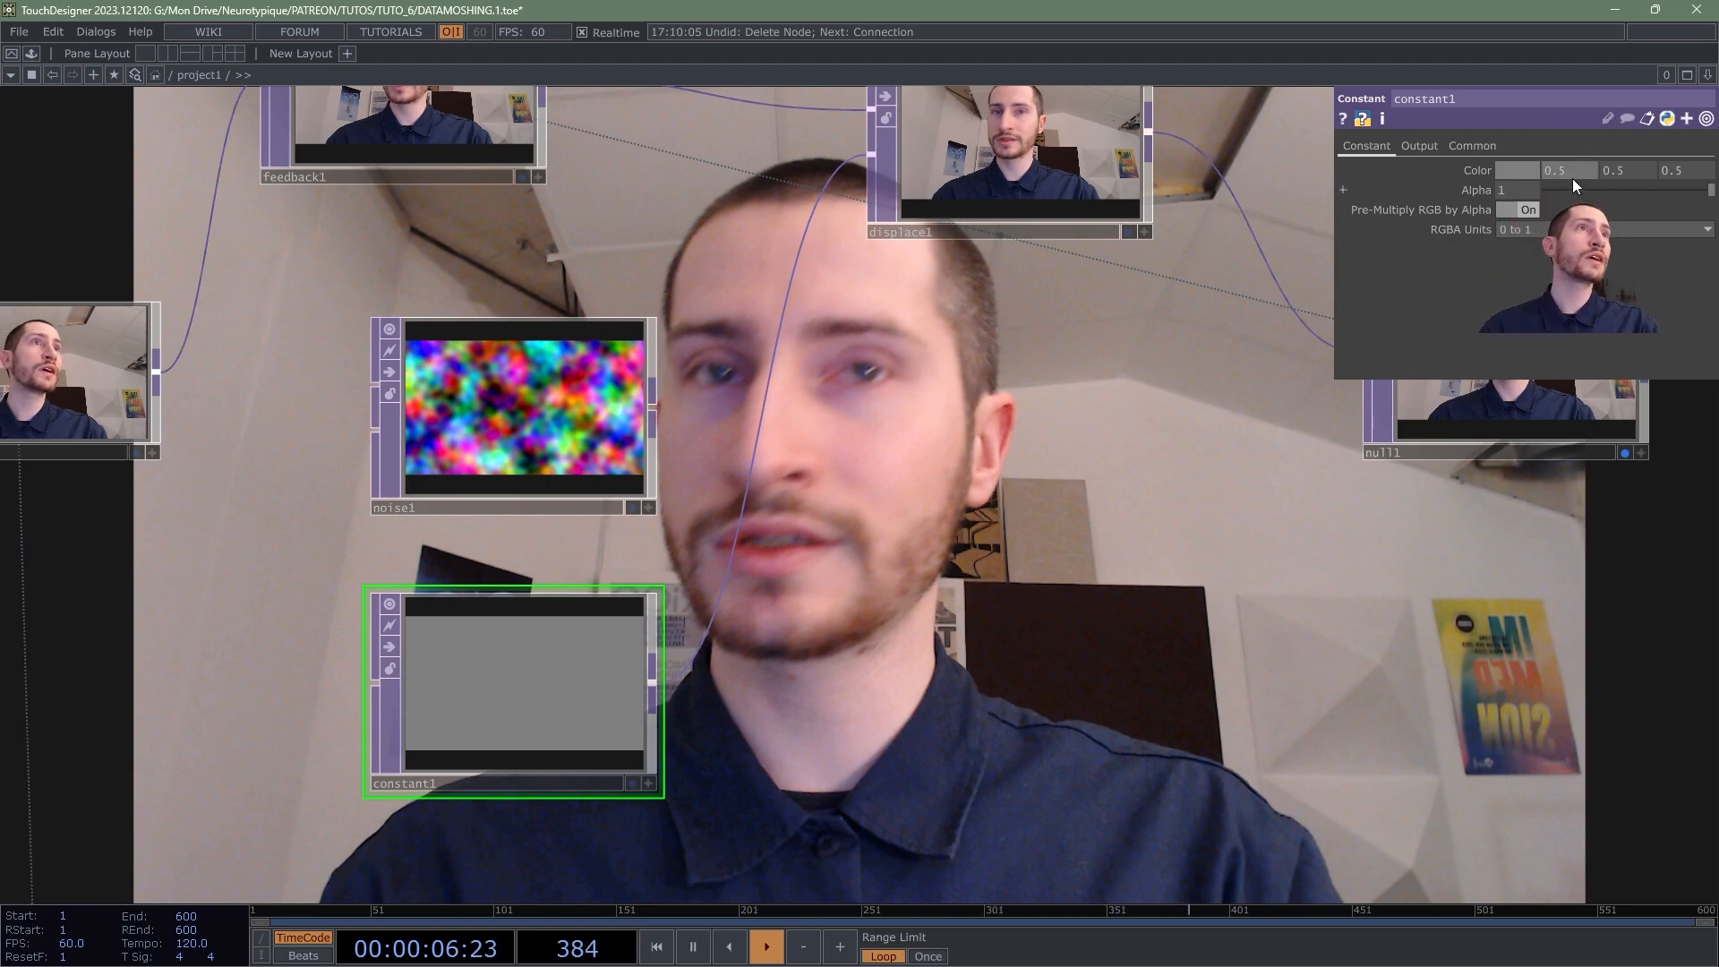
middle_click_drag(1571, 168, 1582, 210)
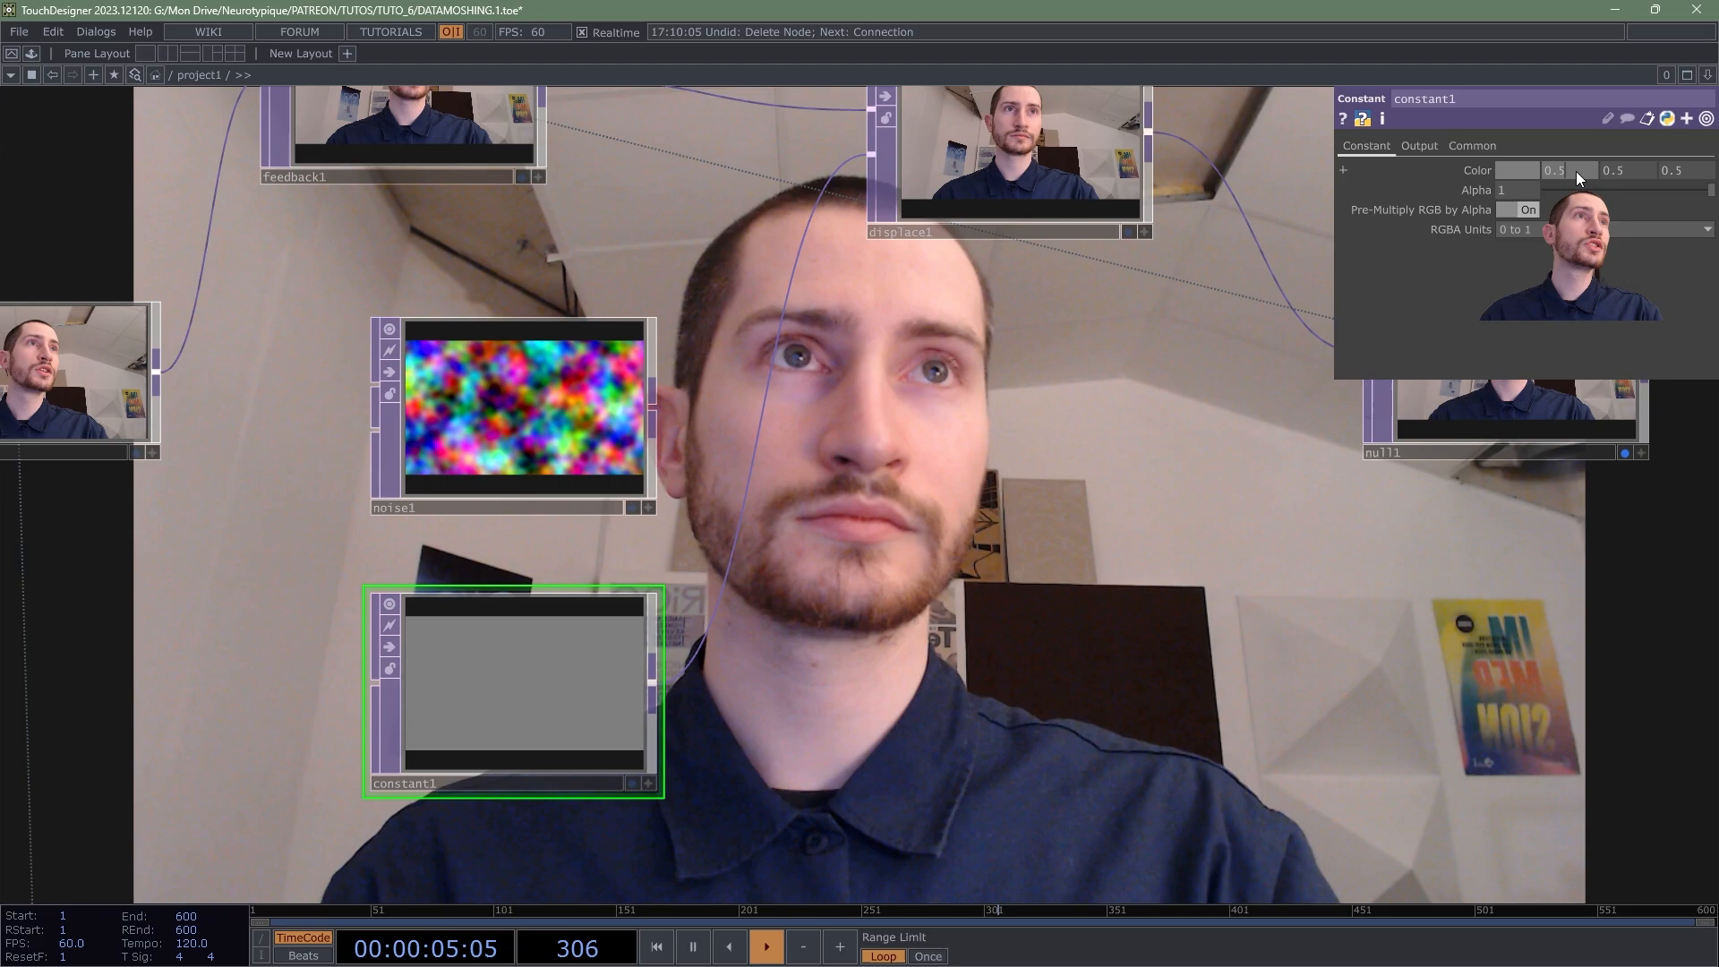
middle_click_drag(1576, 170, 1589, 208)
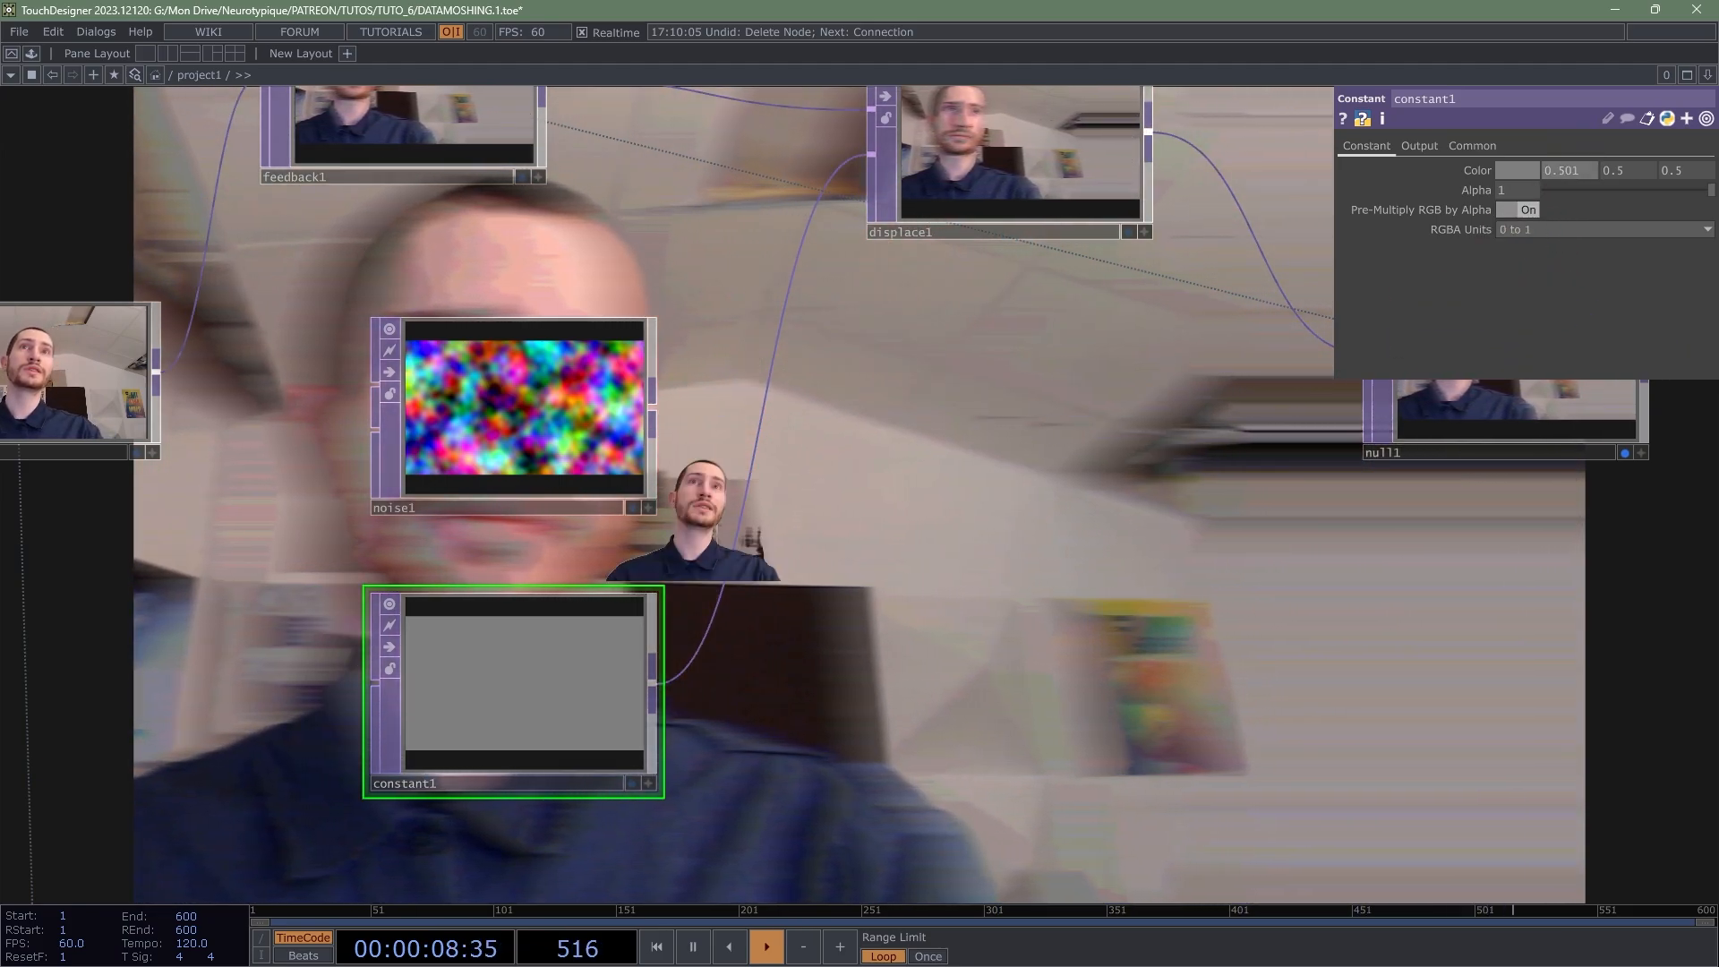
mouse_move(1578, 171)
middle_mouse_down()
mouse_move(1586, 213)
mouse_move(1577, 153)
middle_mouse_up()
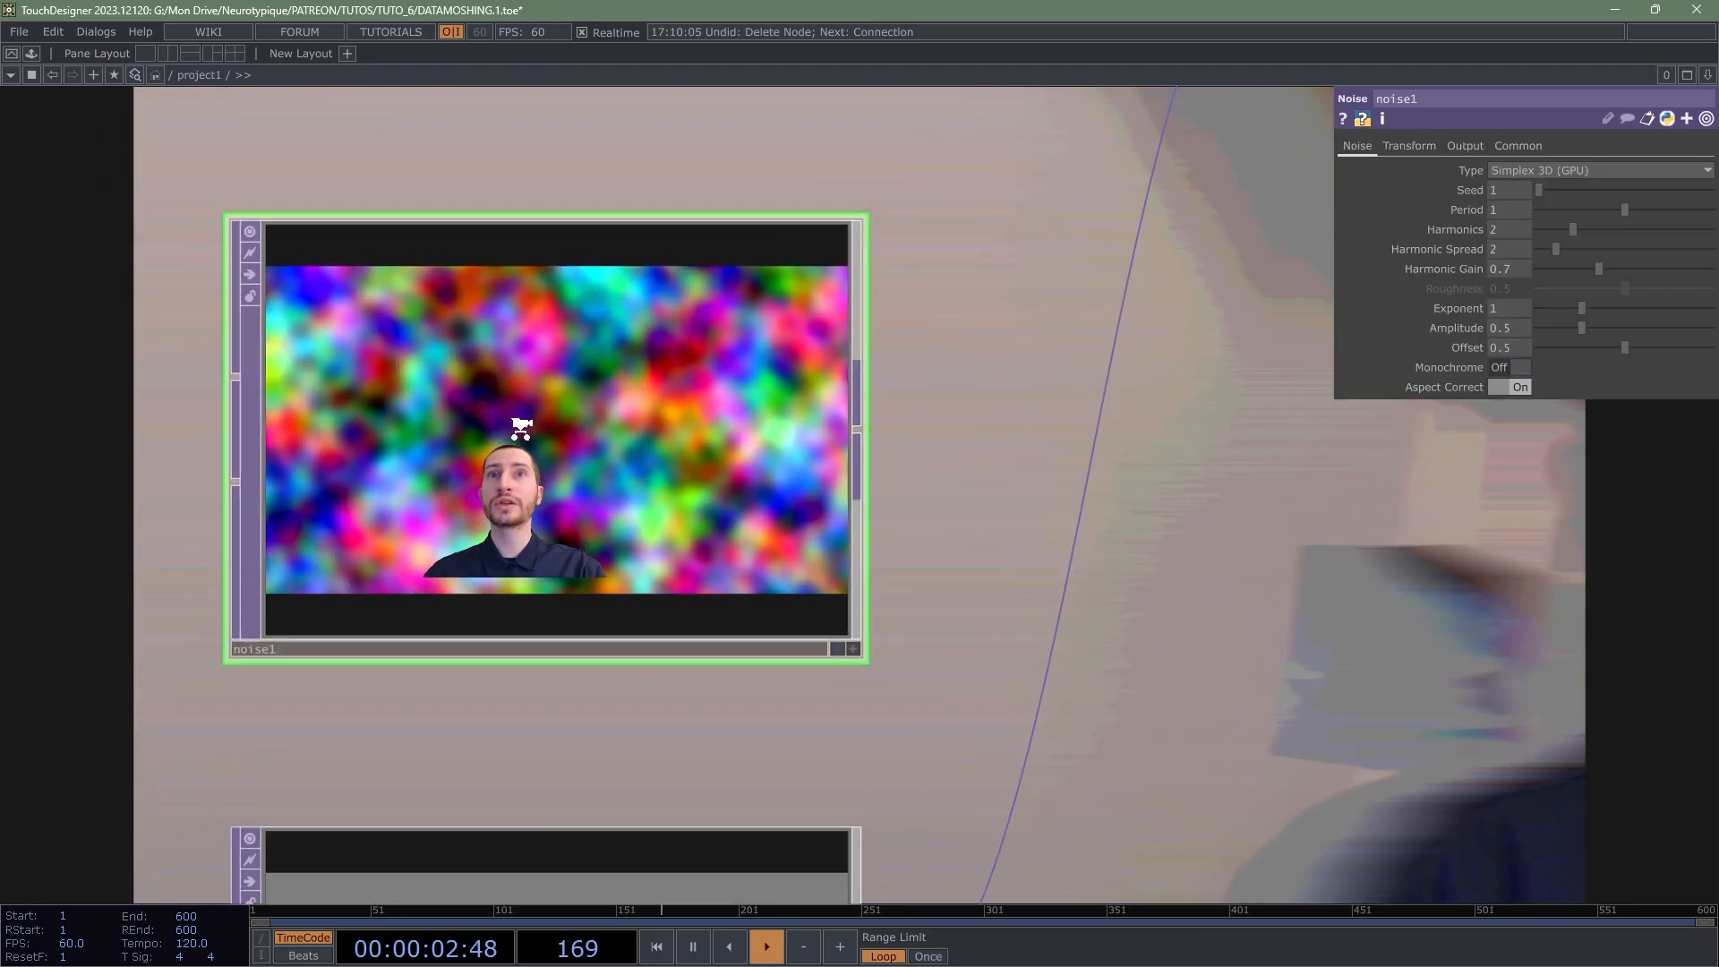
Step: Examine noise1's colour pattern, reconnect noise1 to displace1's second input, and review displace1's source settings
scroll(491, 385, "up", 3)
scroll(505, 431, "down", 1)
scroll(503, 430, "down", 1)
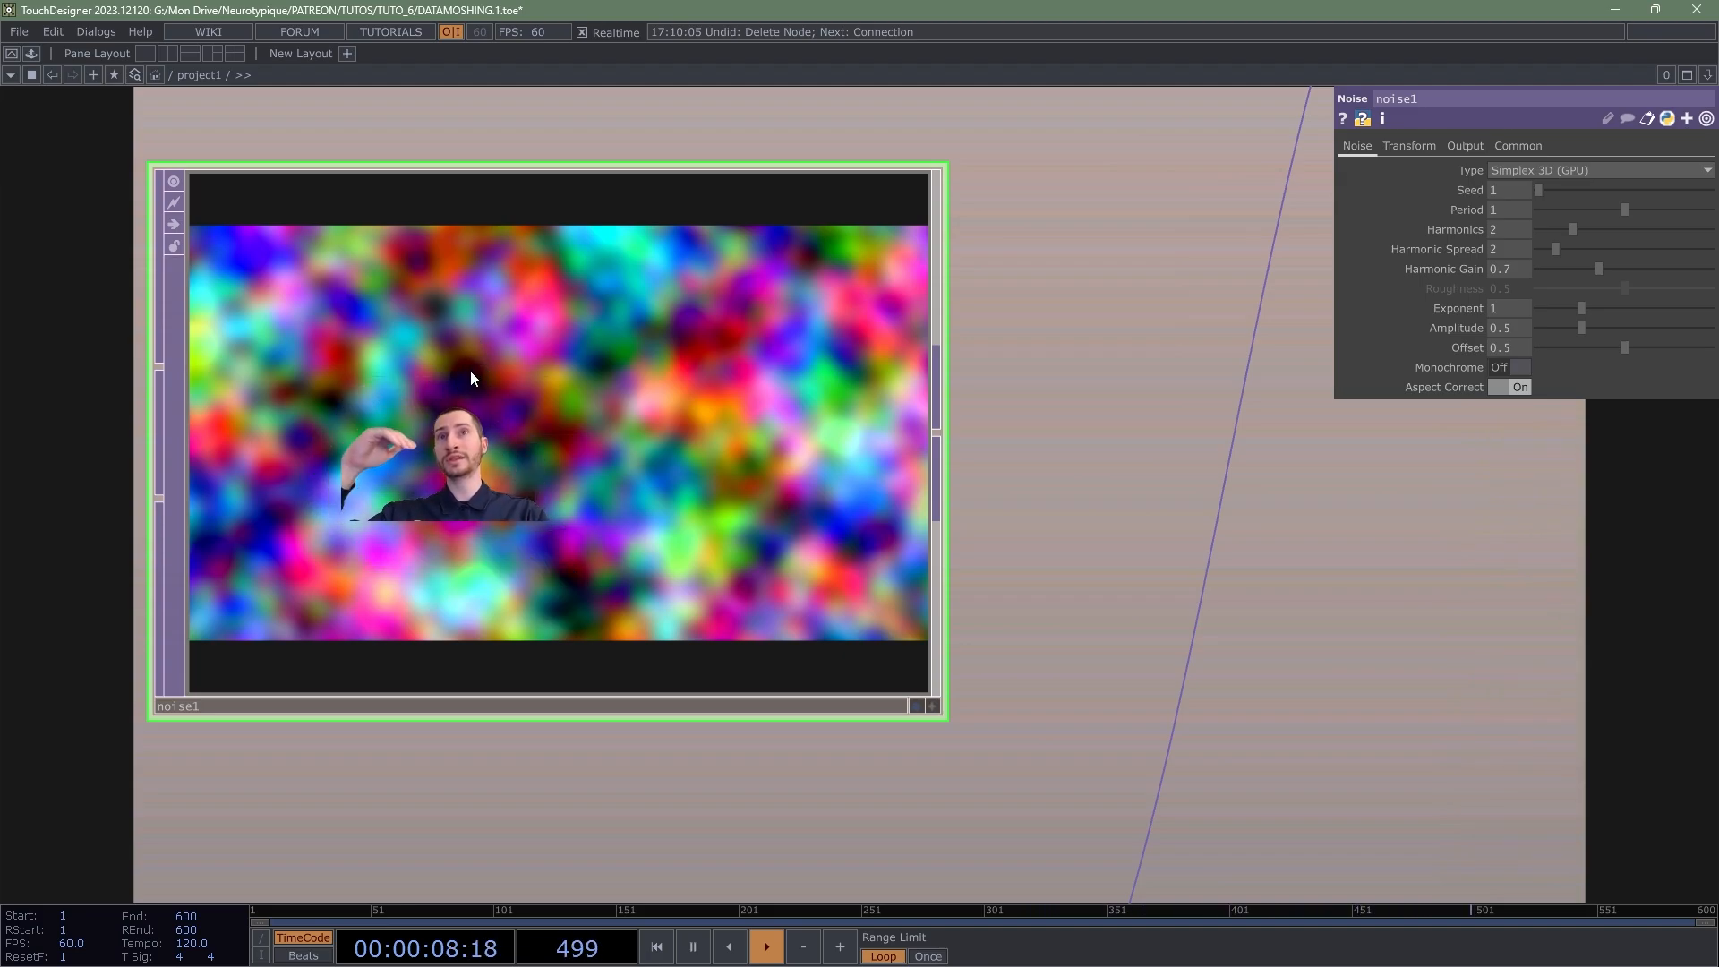
scroll(530, 406, "down", 3)
scroll(530, 406, "down", 2)
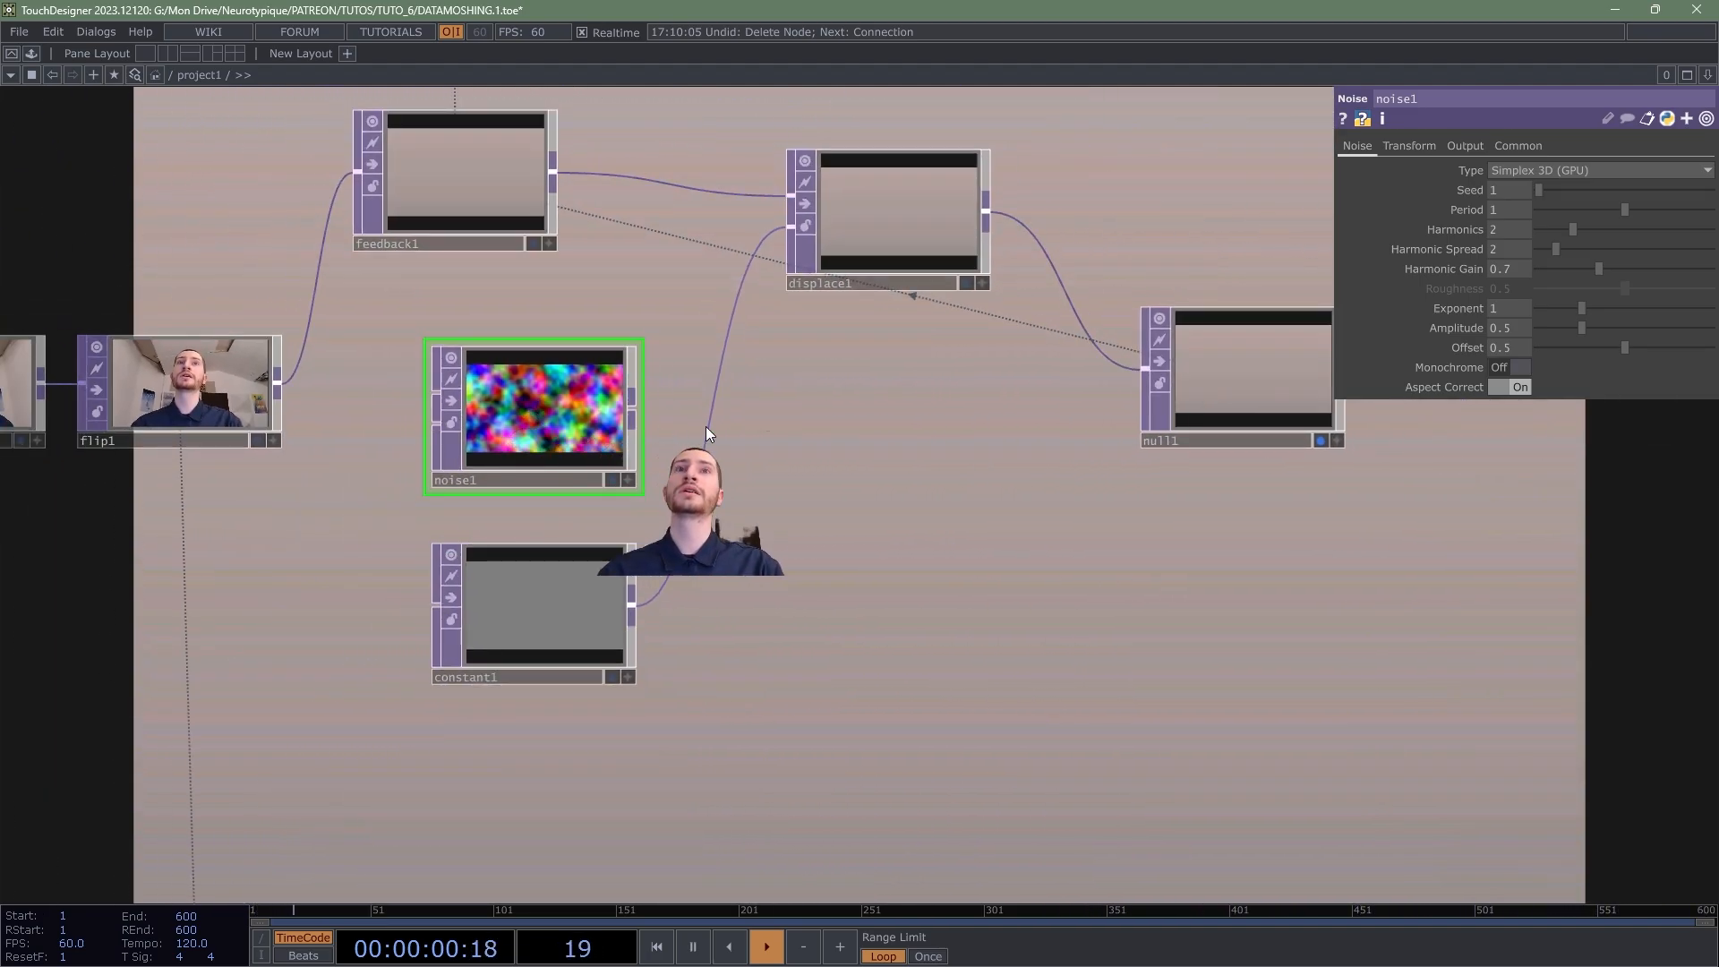
left_click_drag(711, 434, 762, 287)
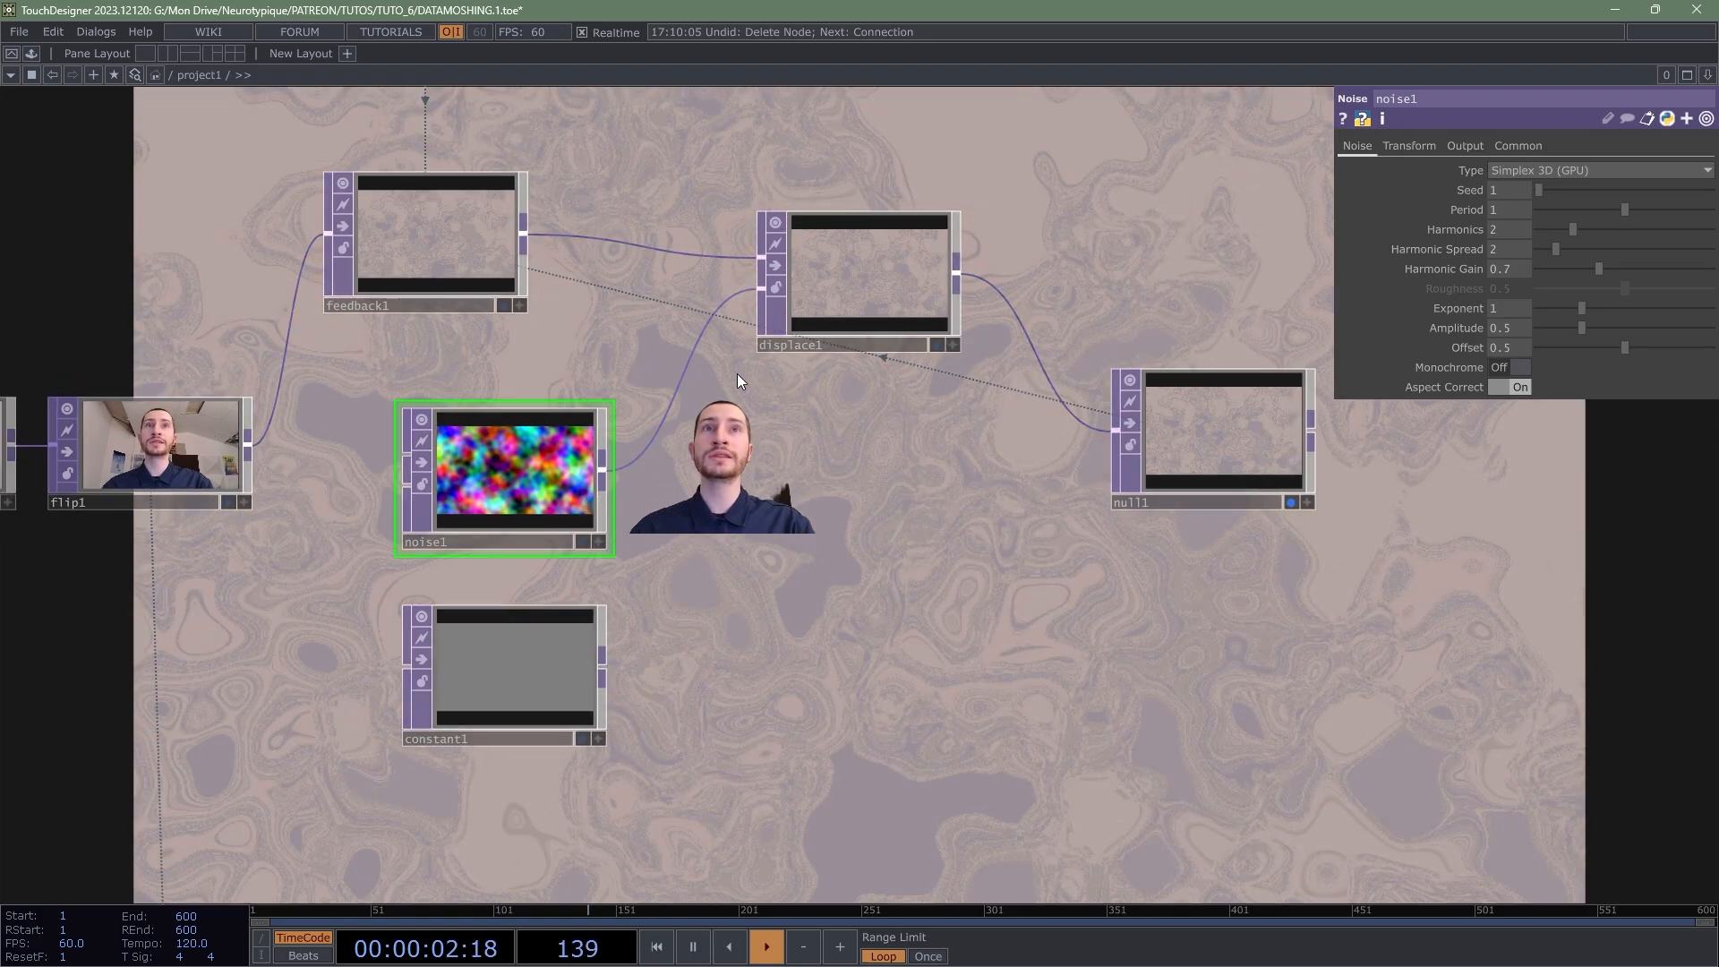
left_click(830, 256)
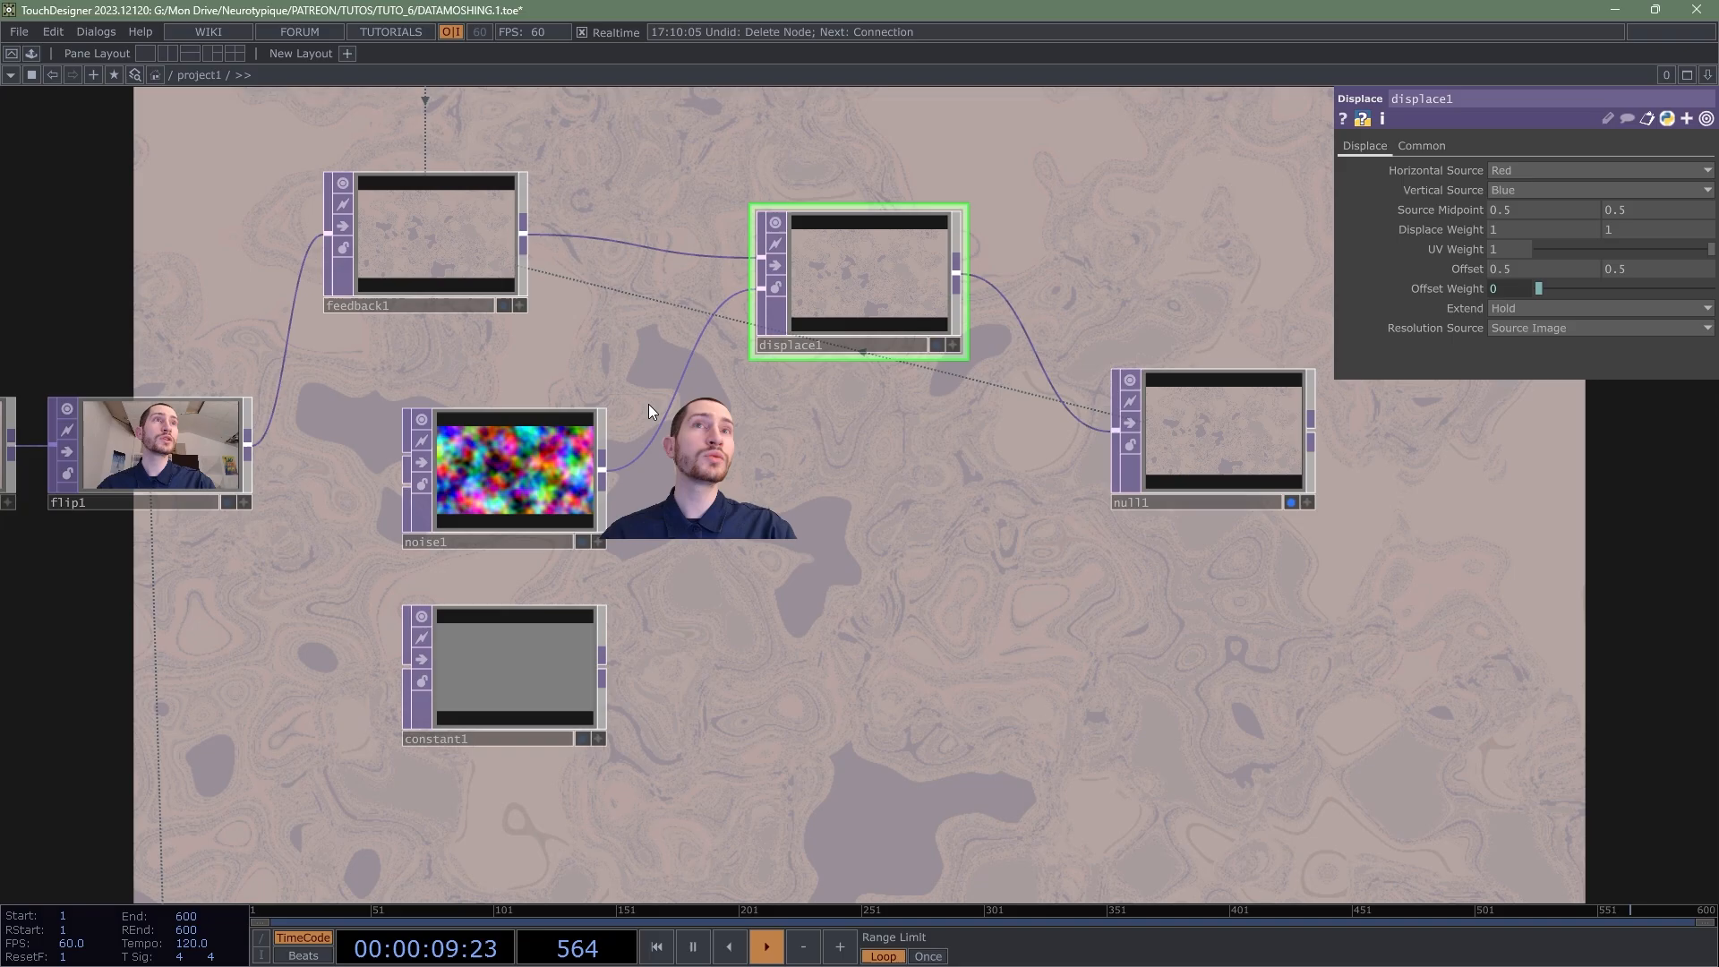
Step: Set noise1's amplitude to 0.001 to weaken the displacement
left_click(456, 503)
scroll(457, 503, "up", 2)
scroll(440, 502, "up", 3)
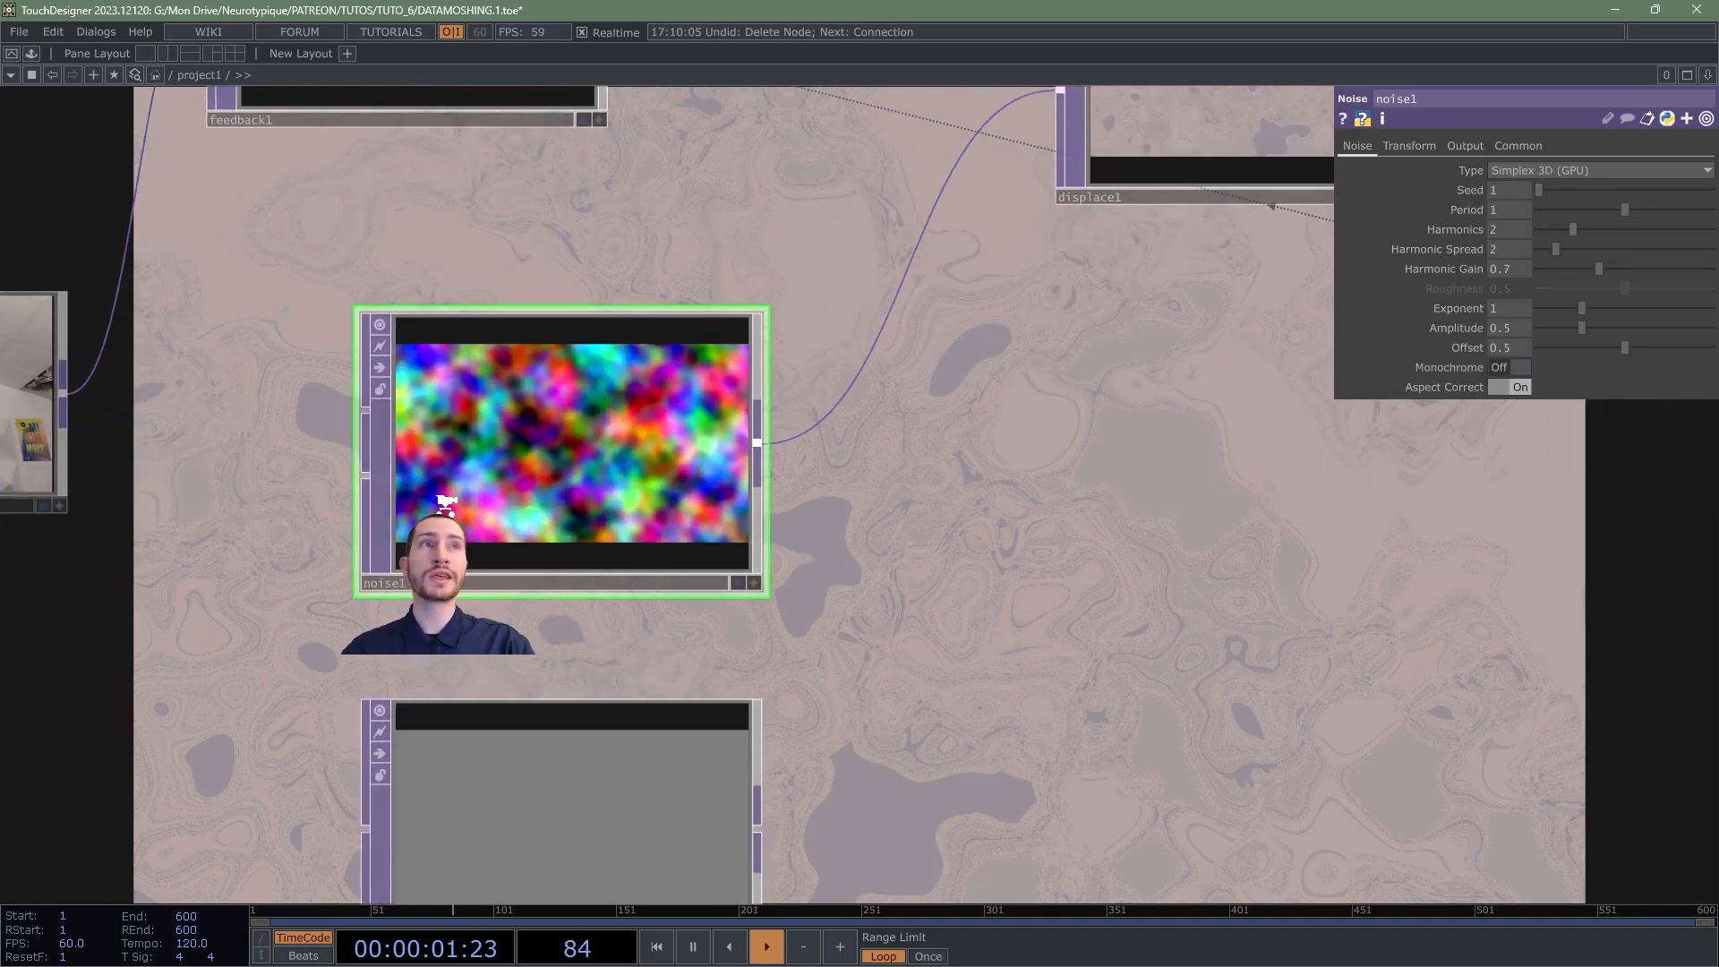
scroll(441, 502, "down", 2)
left_click_drag(1521, 330, 1476, 326)
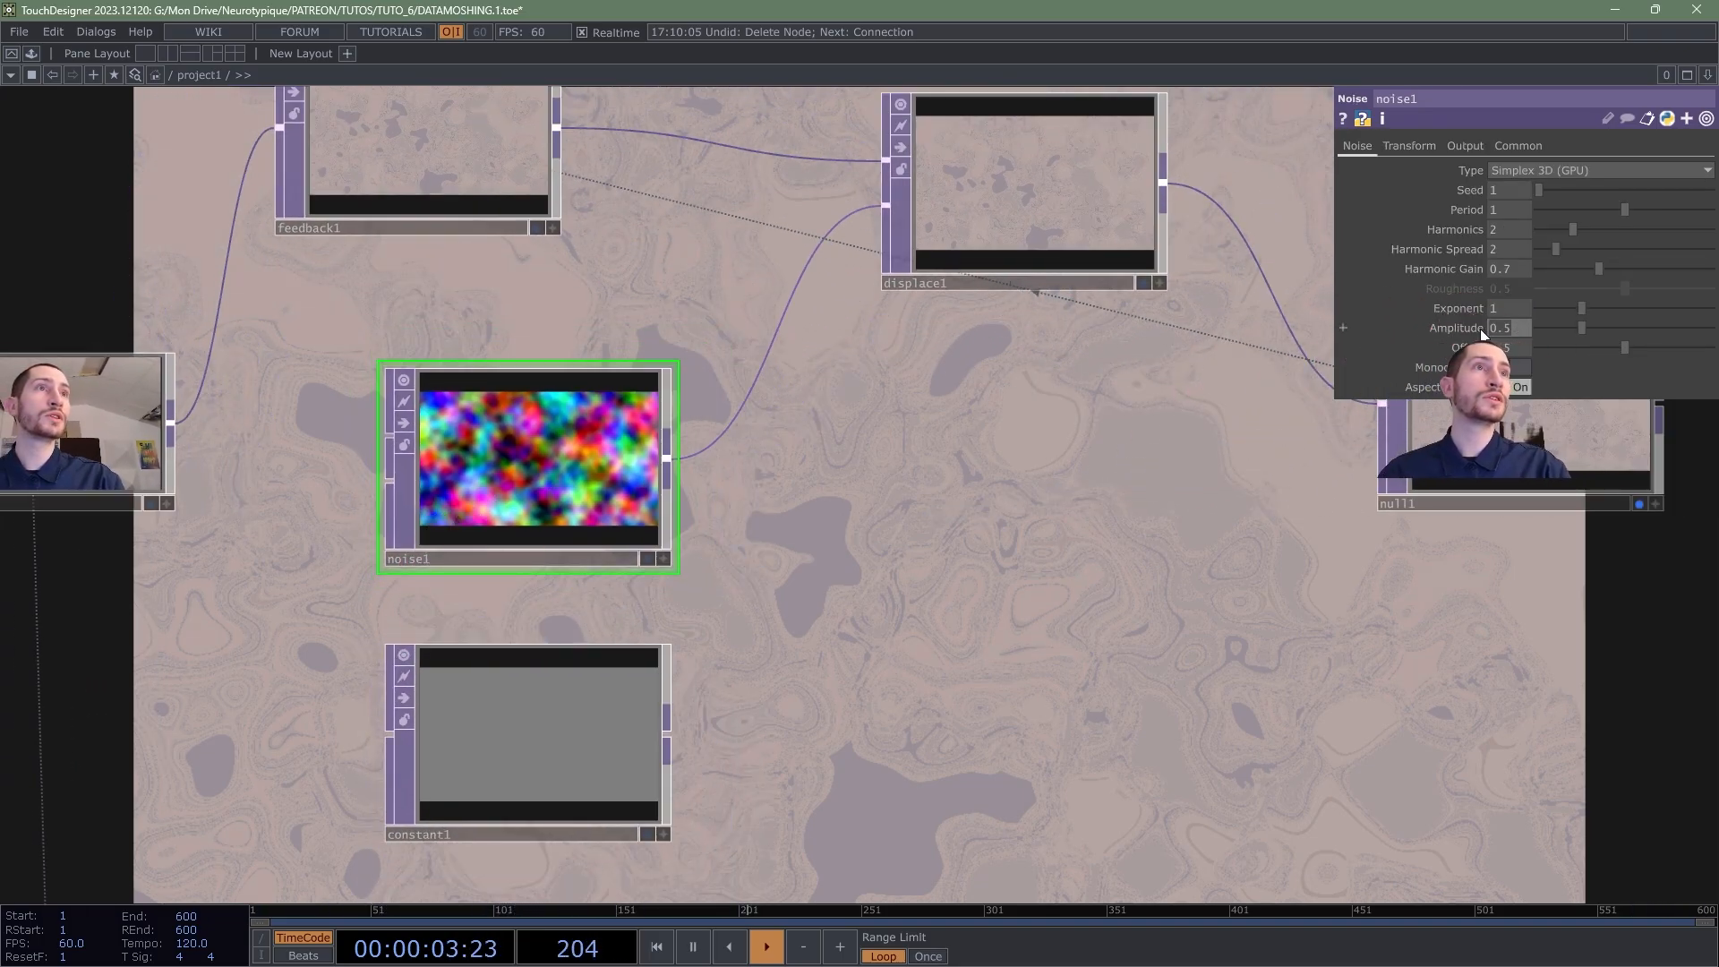
type("0.001")
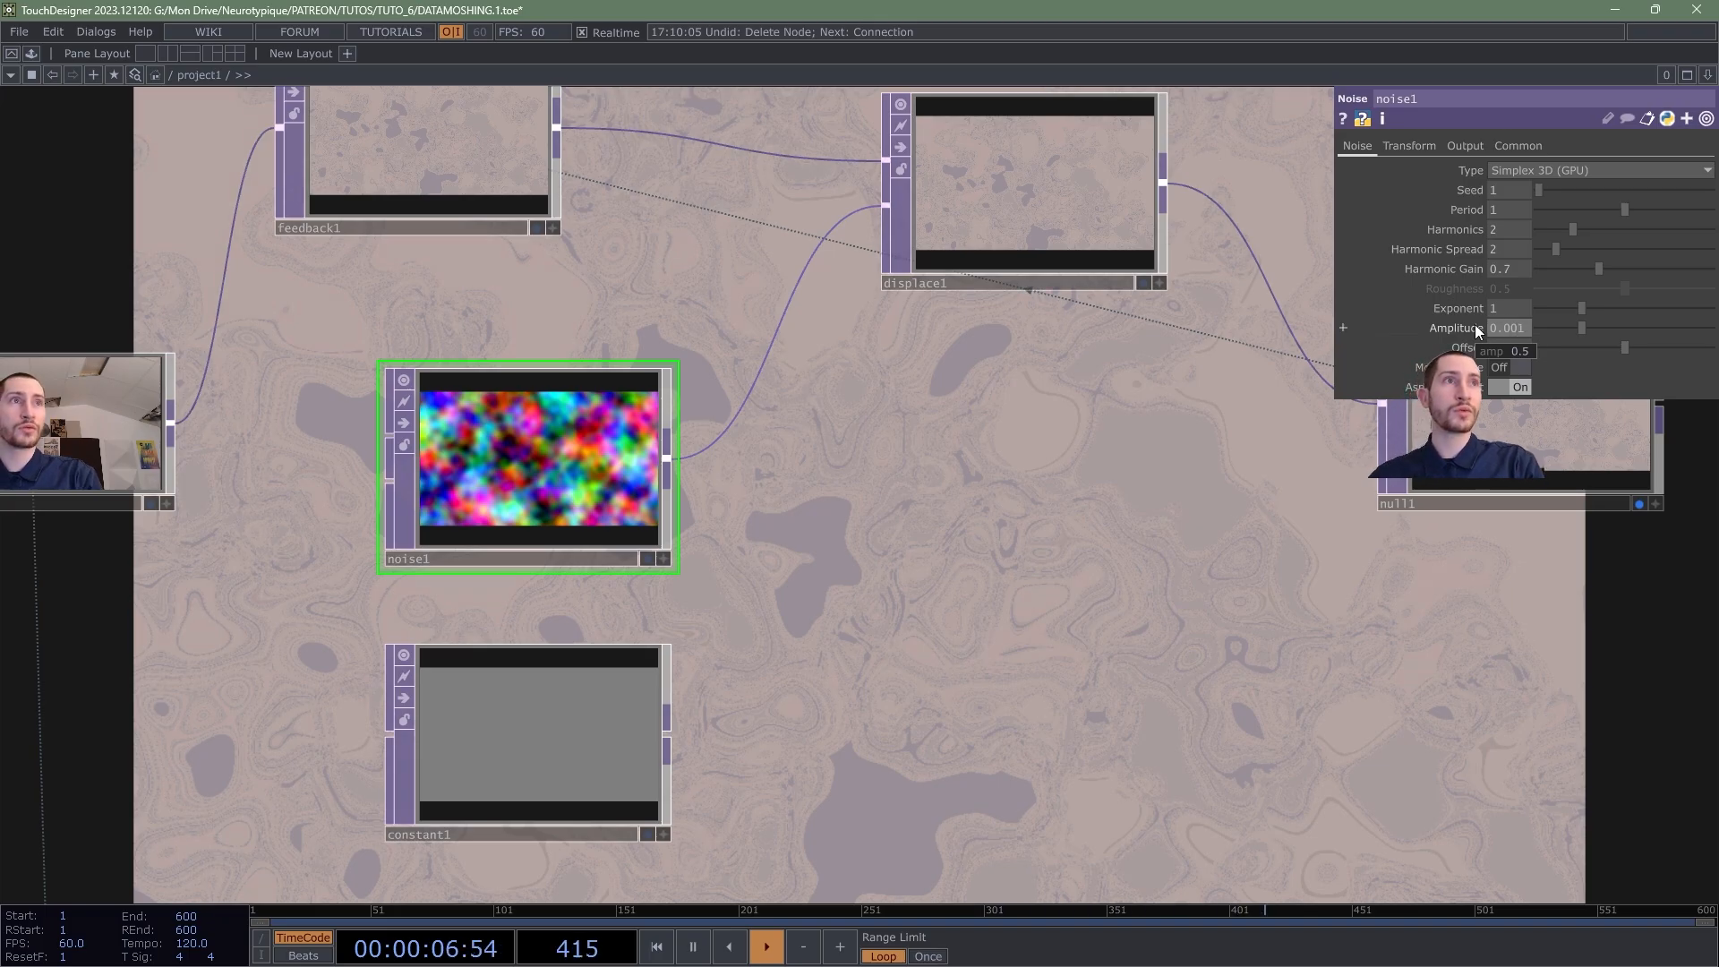
key("Return")
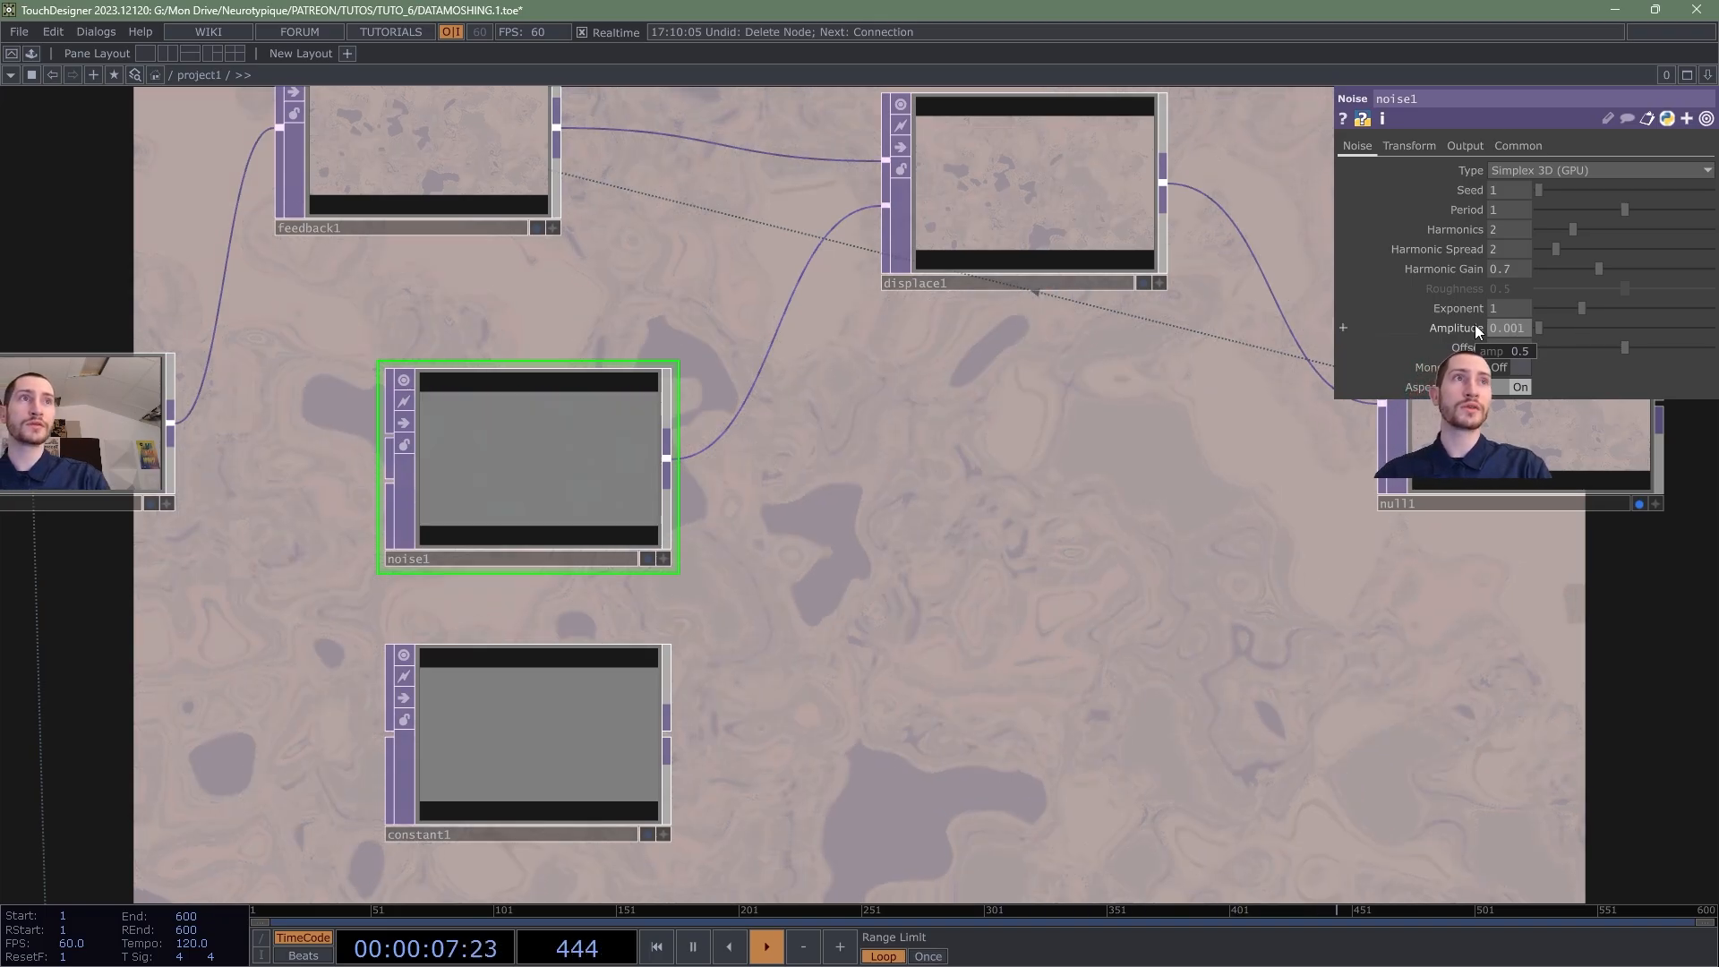
Step: Reset the feedback loop repeatedly and examine how the low-amplitude noise distorts the webcam image
key("1")
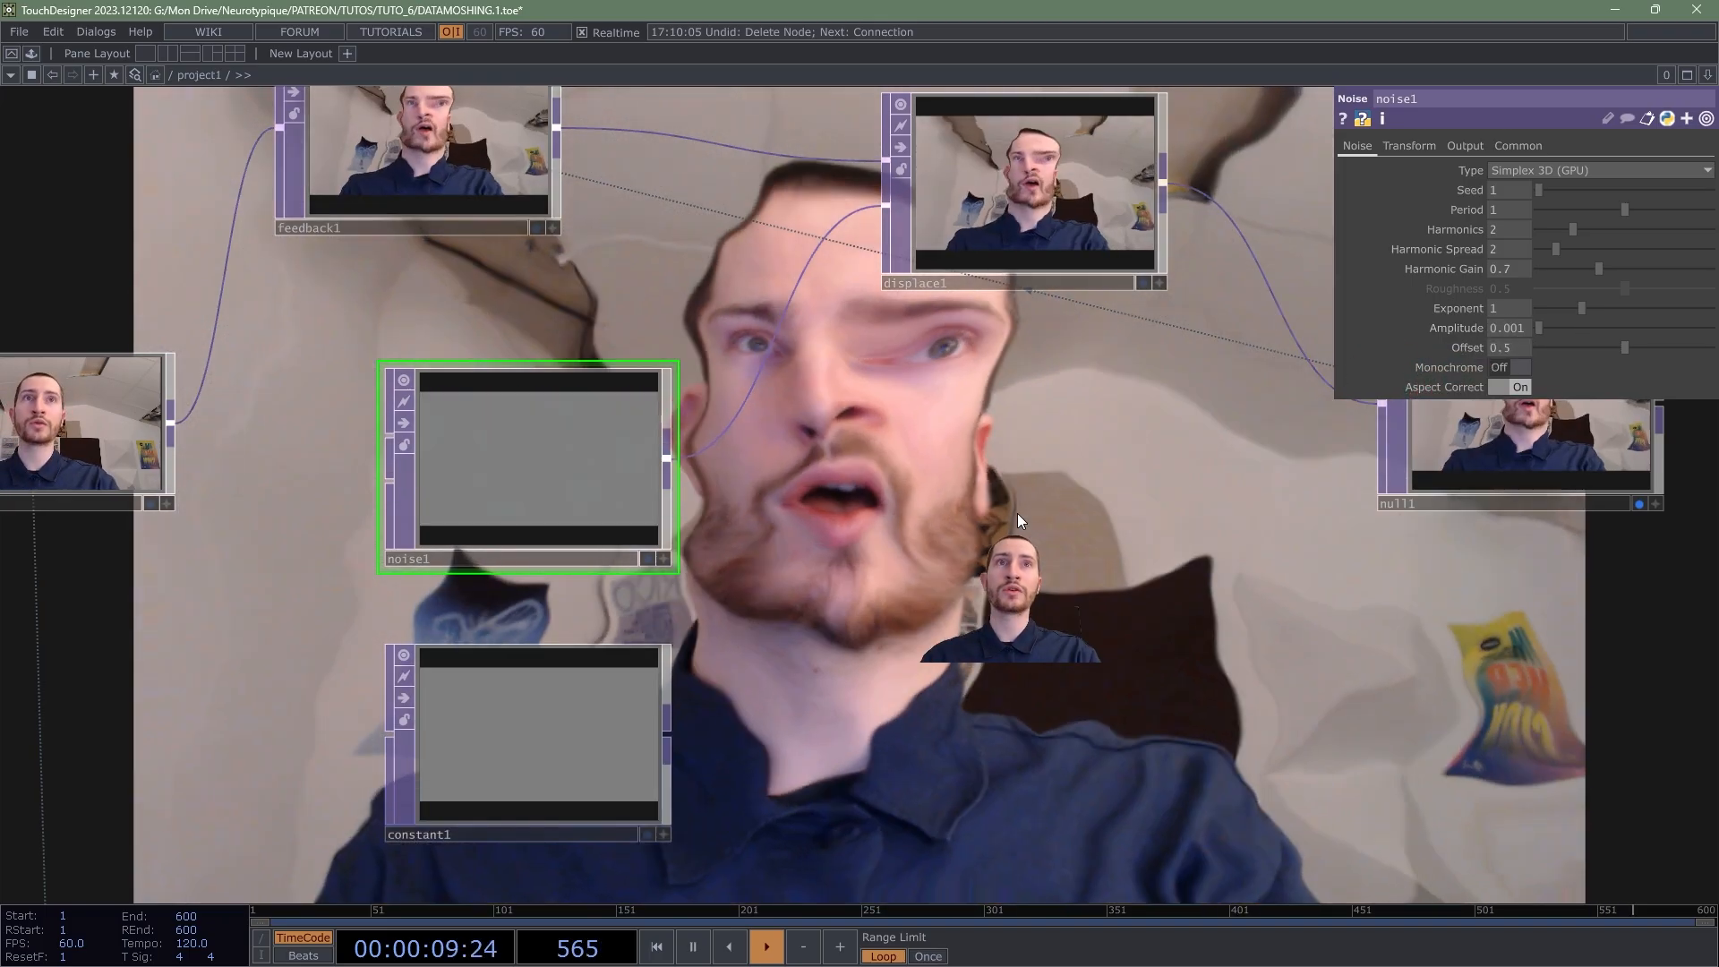
left_click_drag(1017, 513, 1015, 502)
key("1")
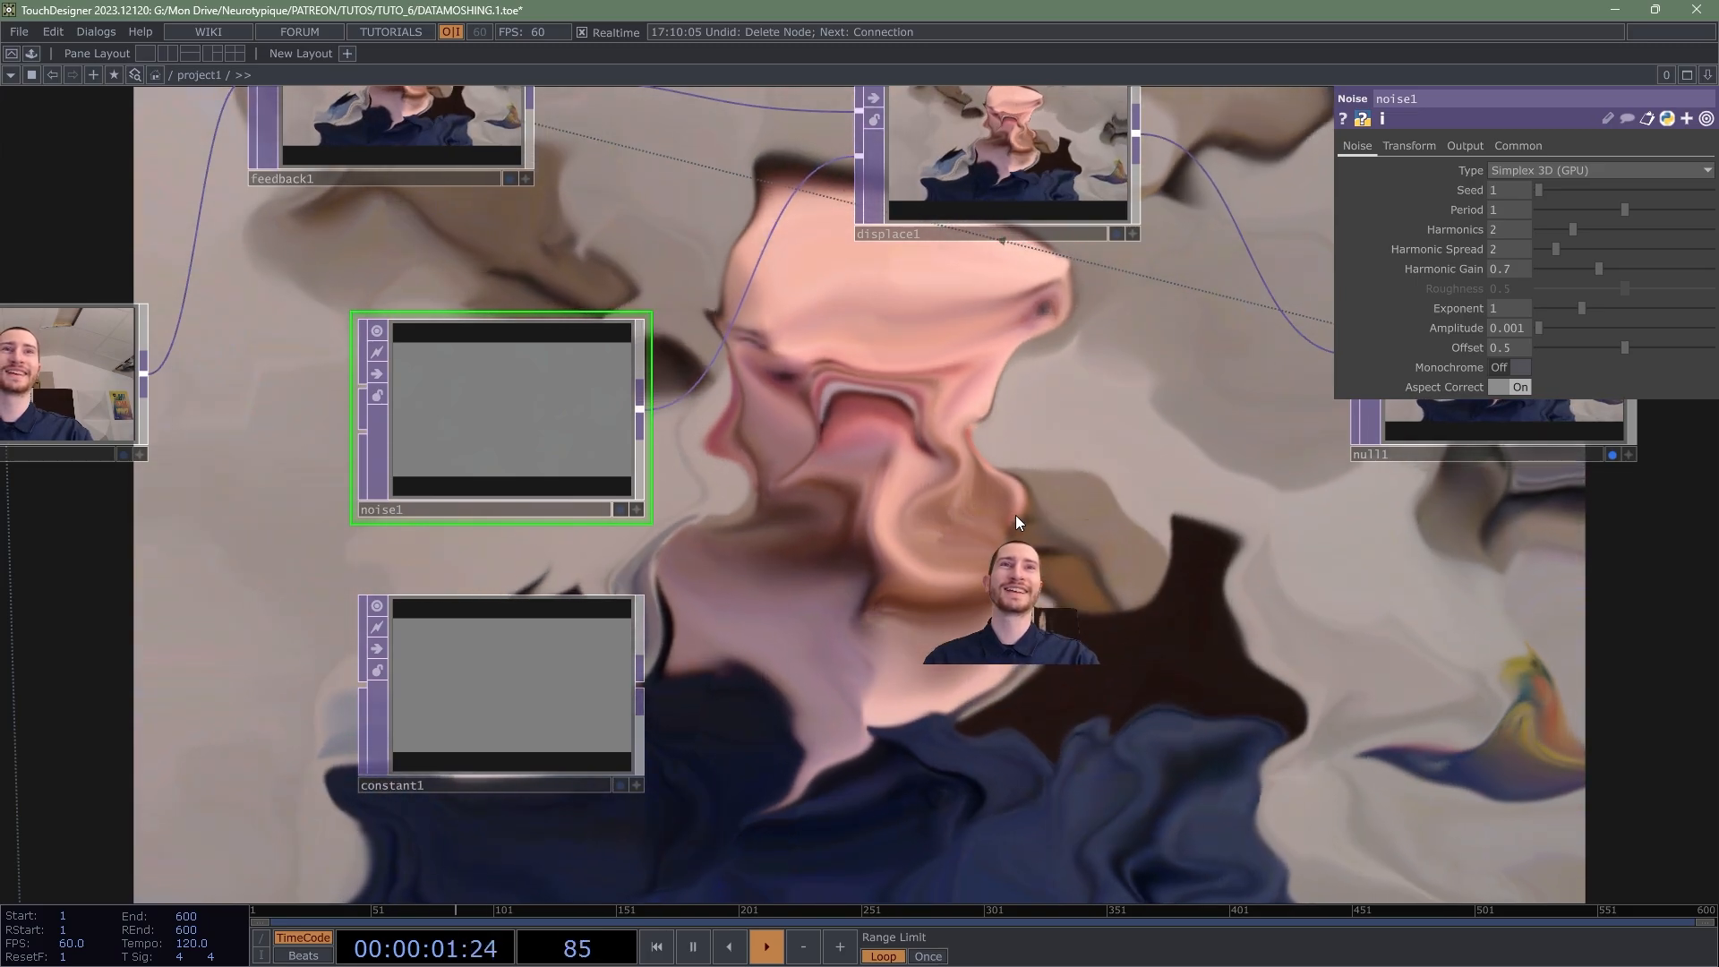
key("1")
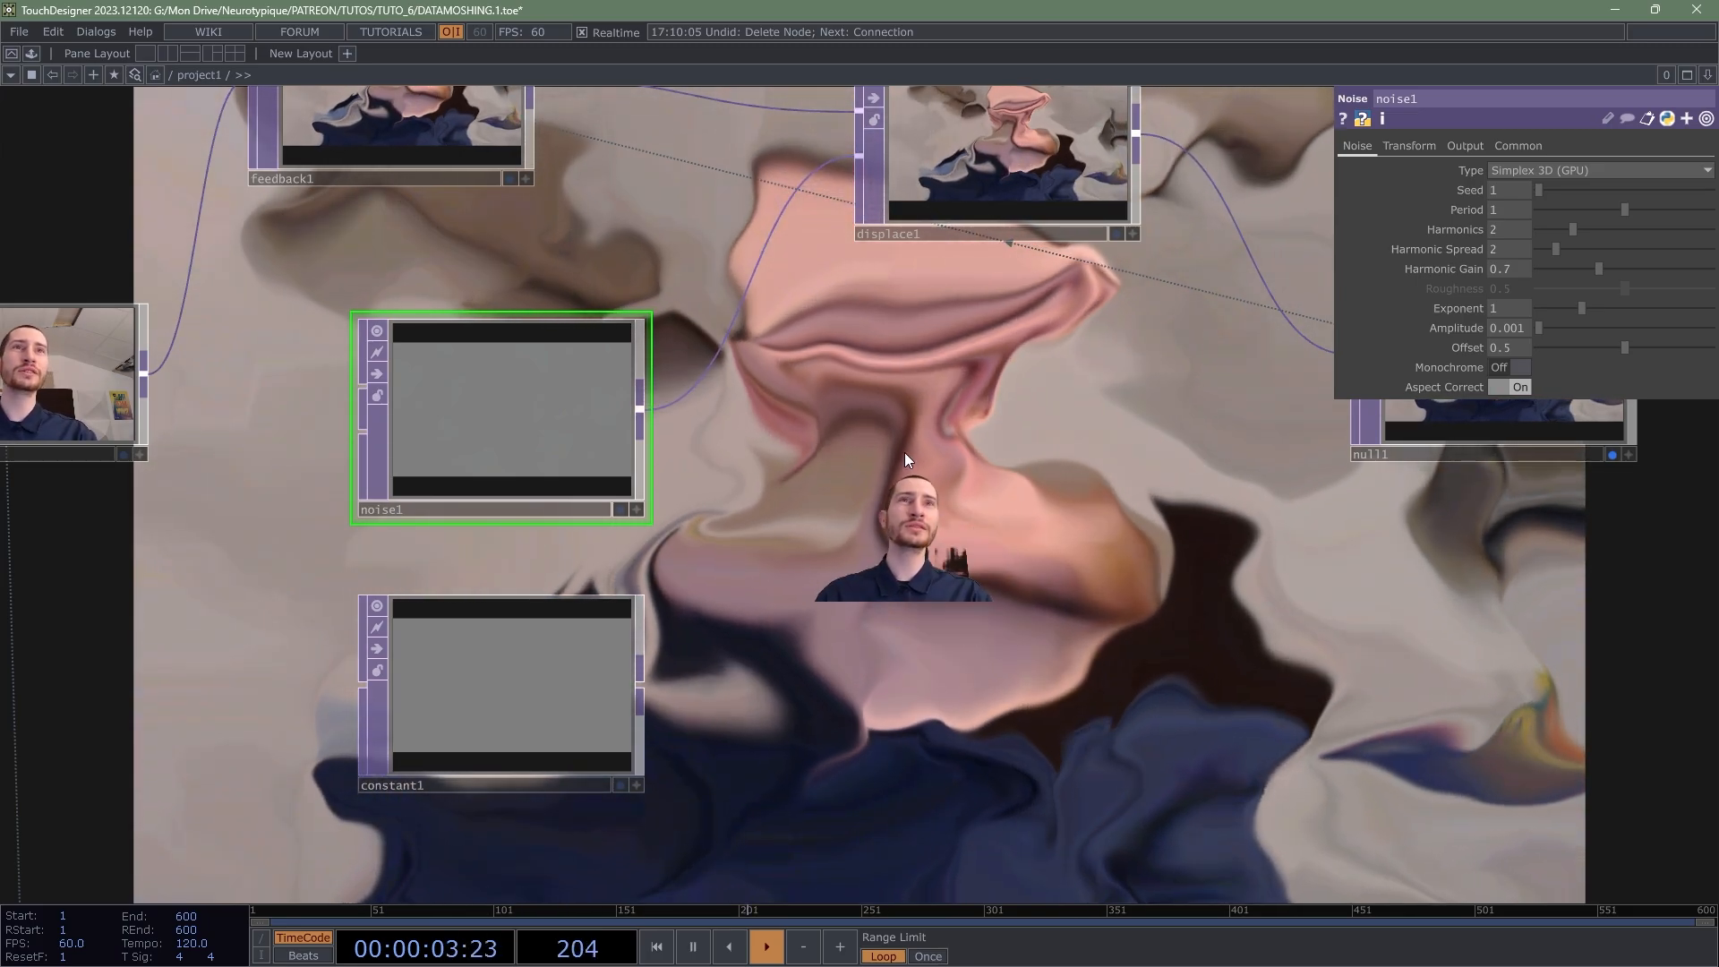
left_click_drag(900, 451, 865, 554)
key("1")
left_click_drag(751, 580, 777, 555)
scroll(538, 533, "up", 5)
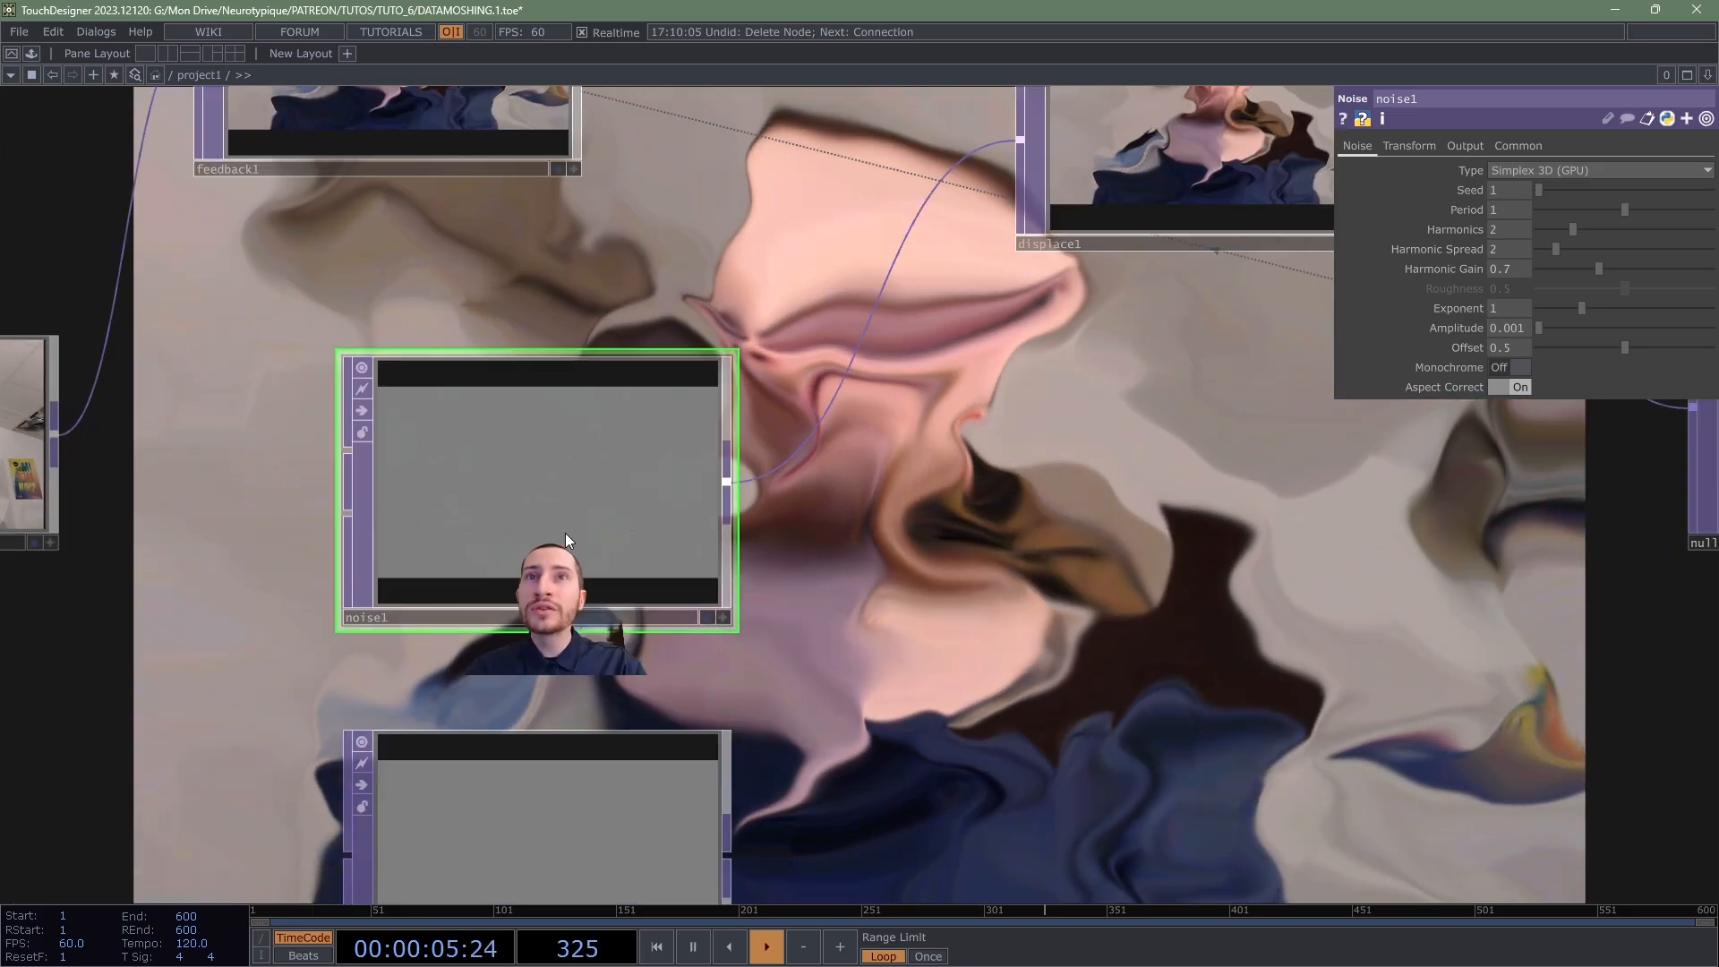
scroll(525, 549, "down", 2)
scroll(566, 470, "down", 3)
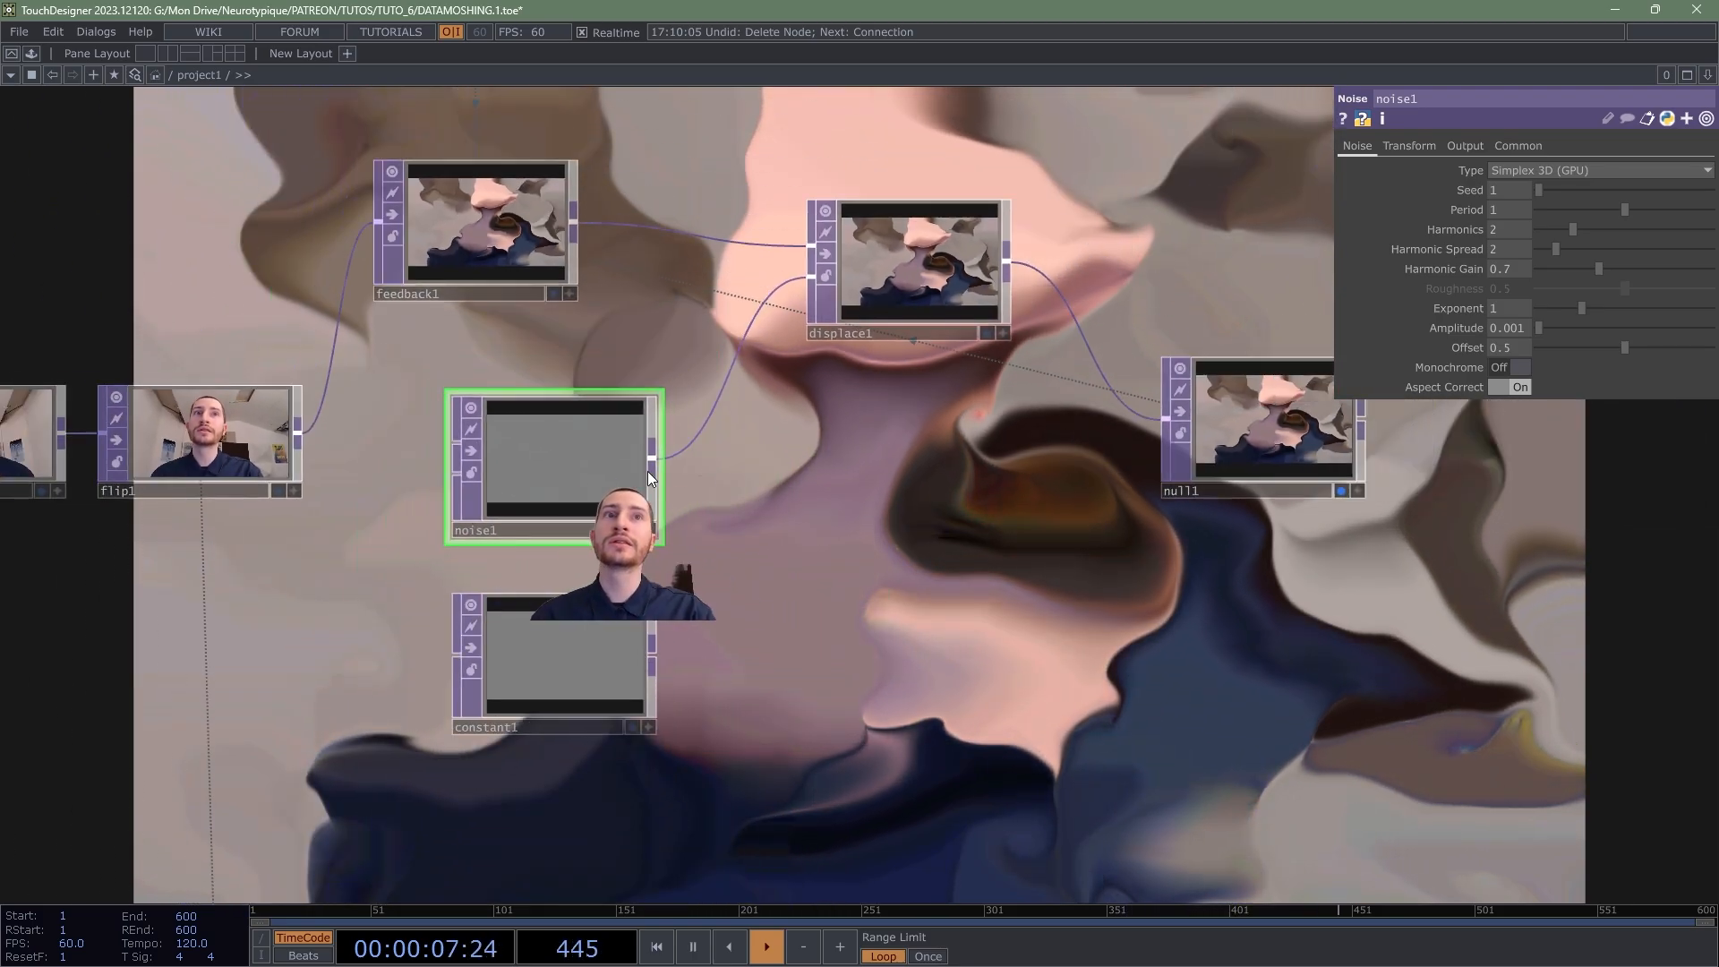
key("1")
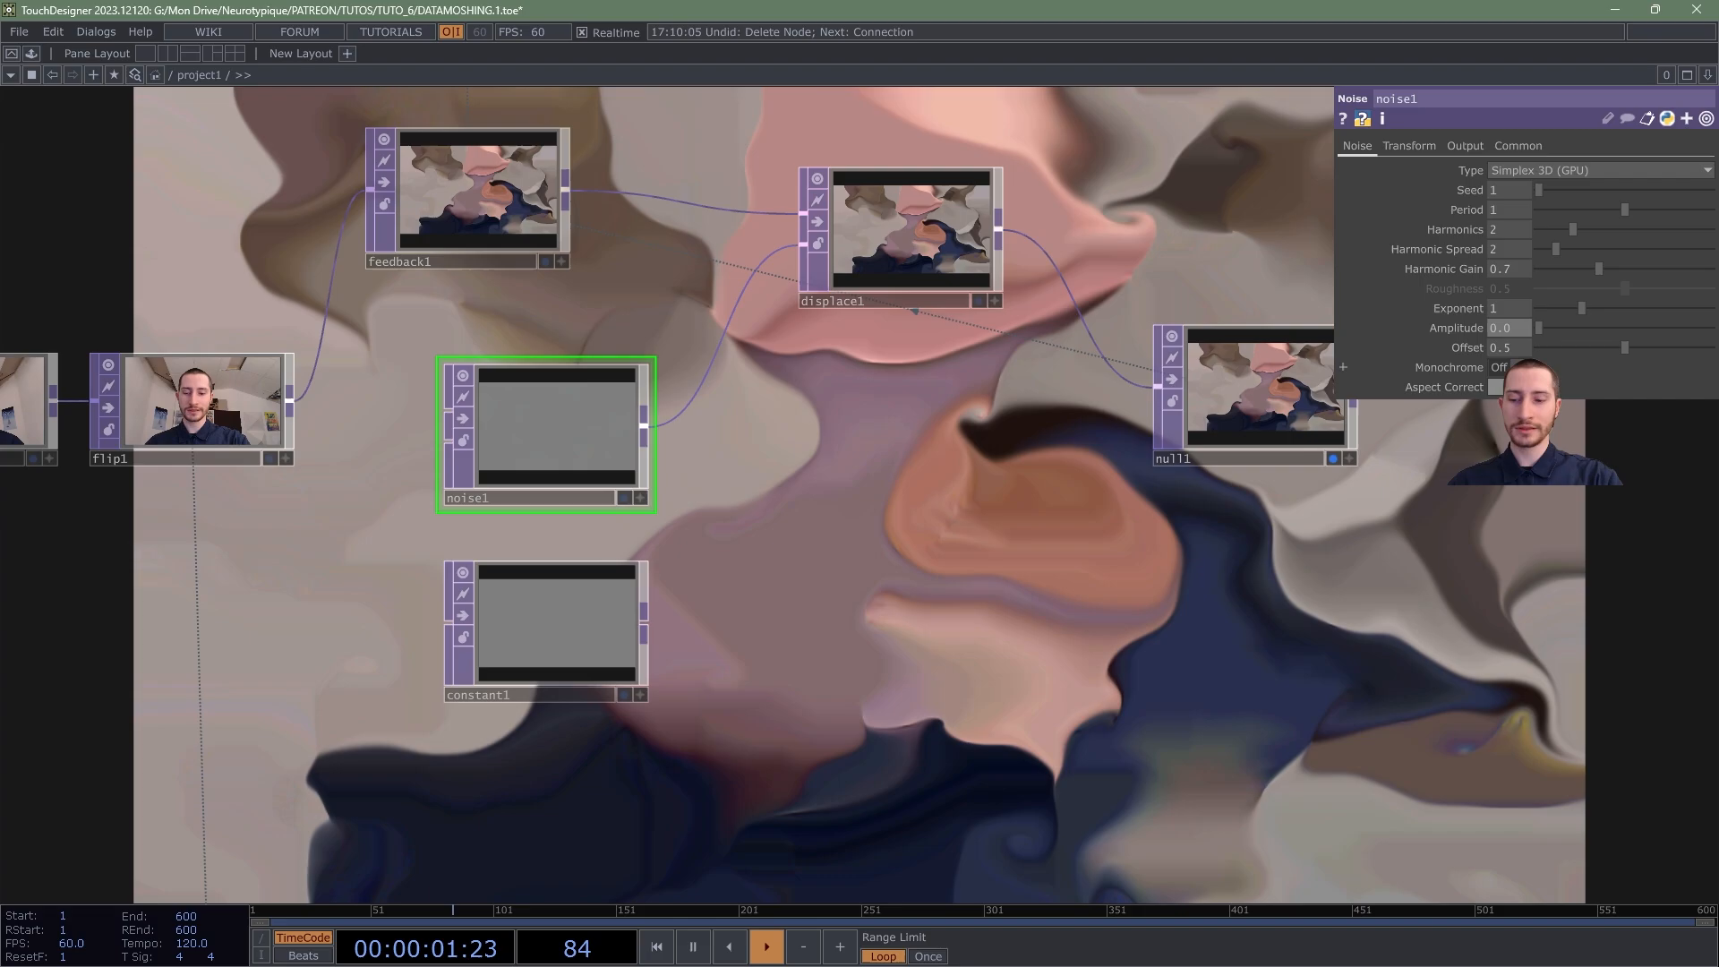
Step: Return noise1's amplitude to 0.5 and set displace1's Displace Weight to 0.002 on both axes
type("5")
key("Return")
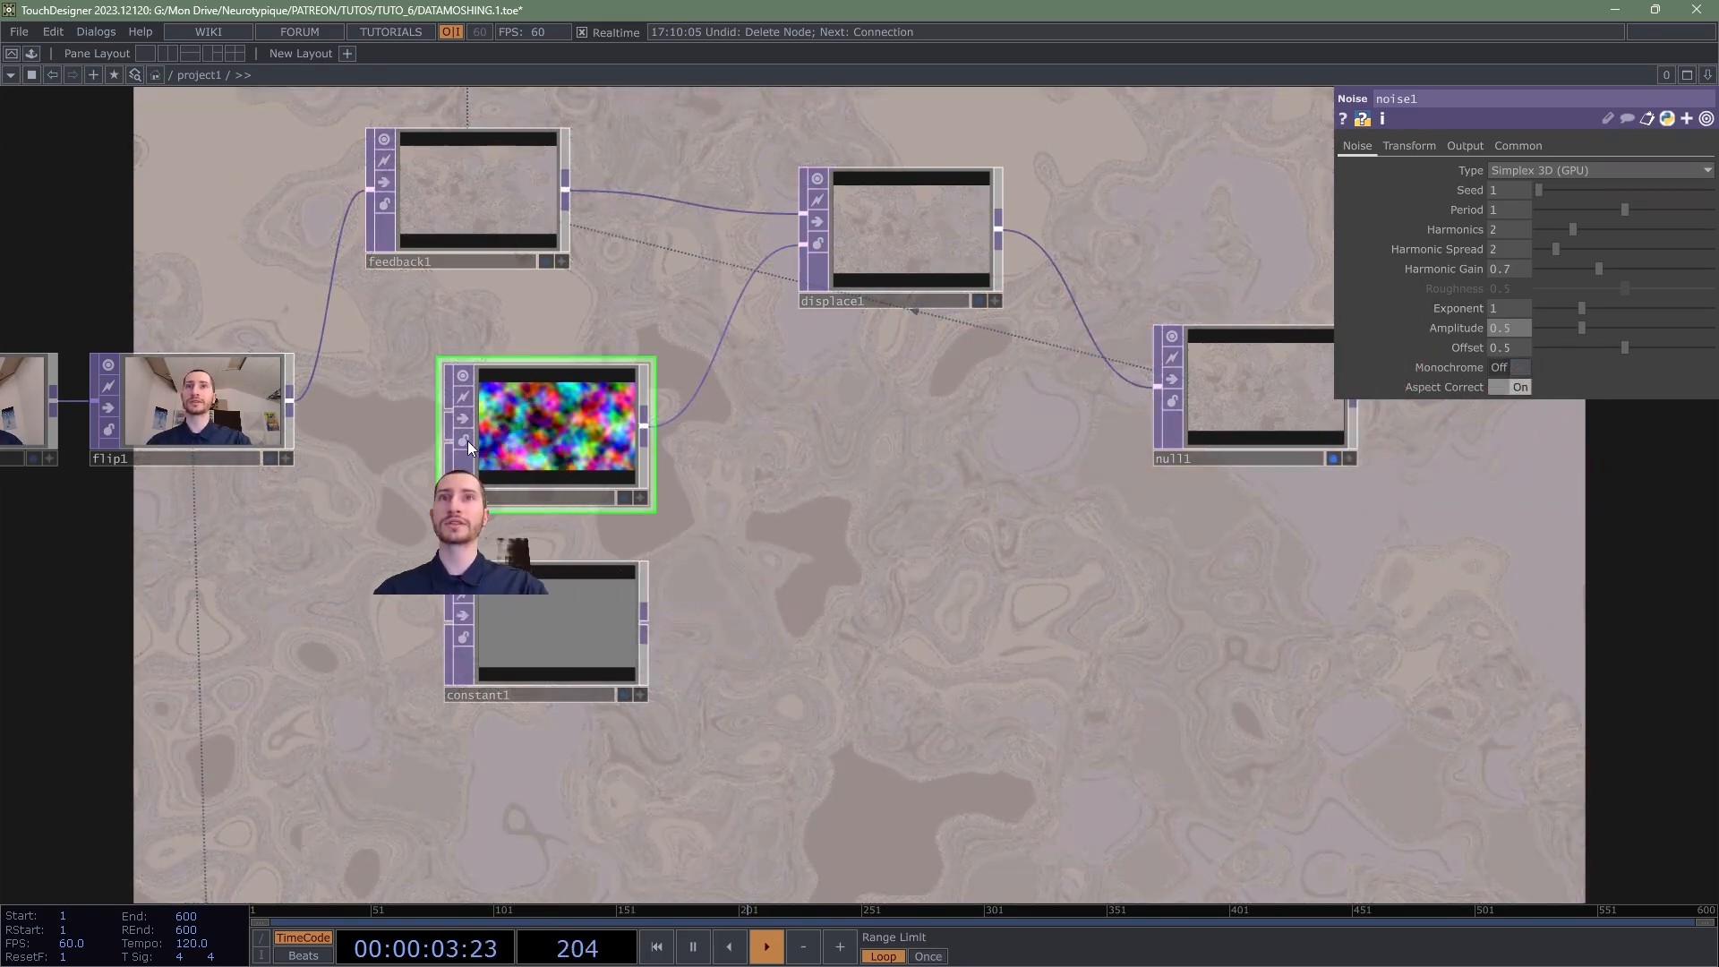
left_click(860, 245)
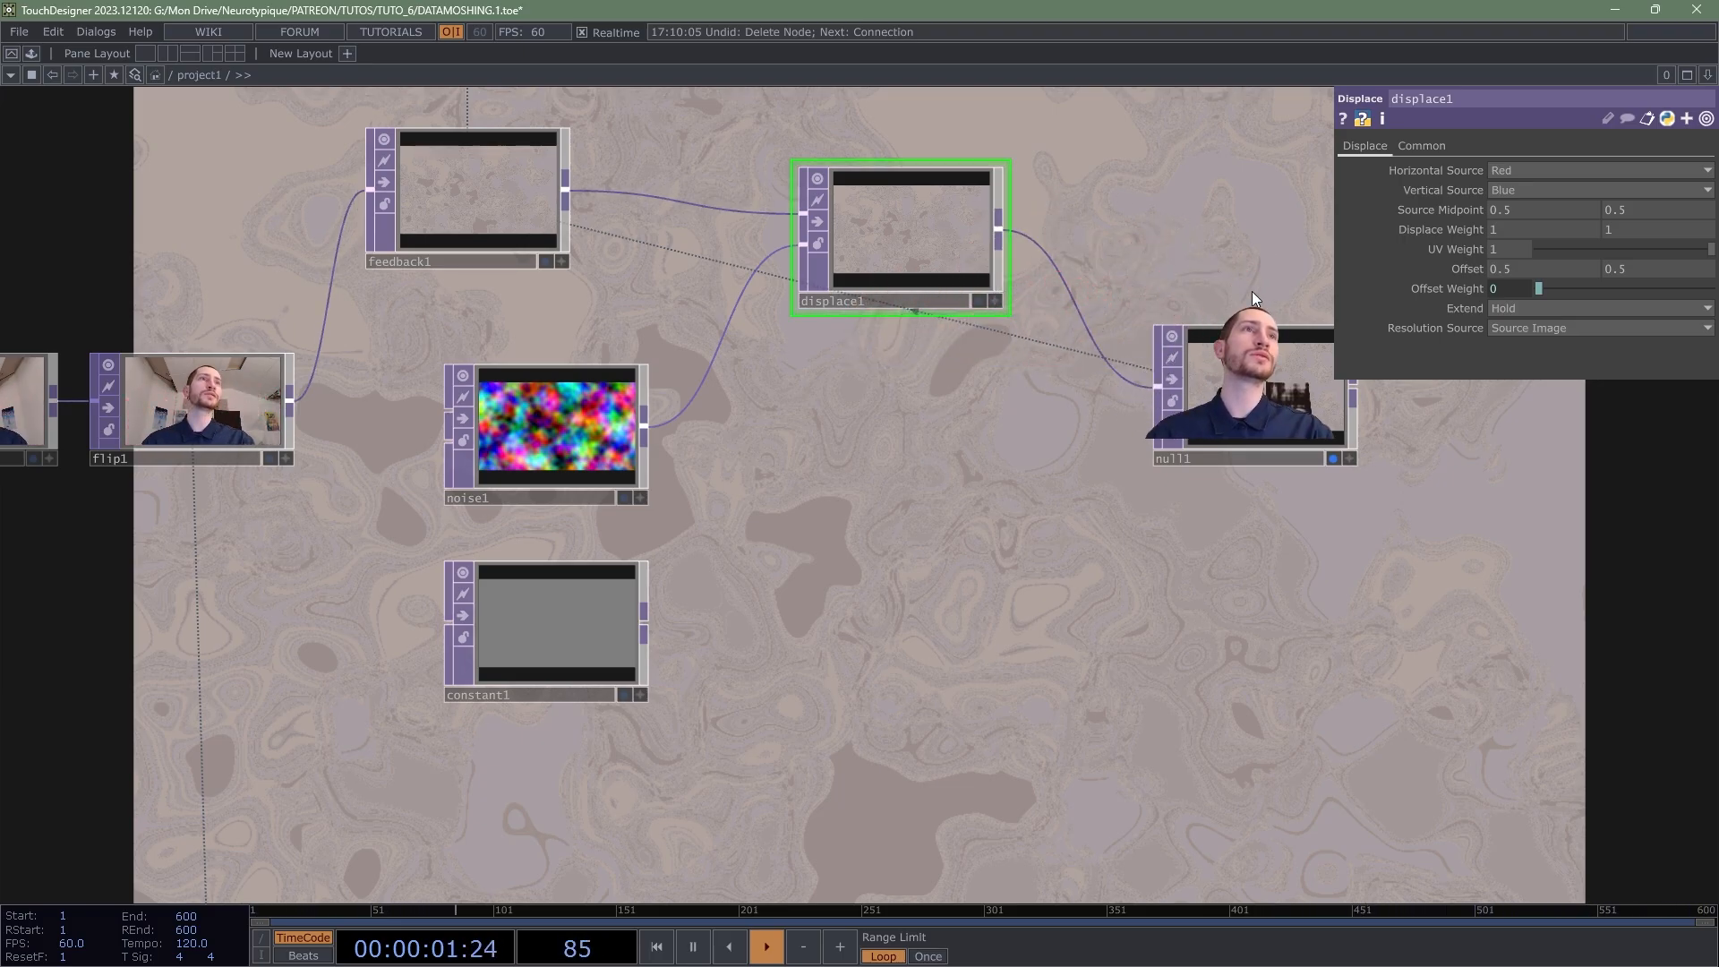
middle_click(1447, 229)
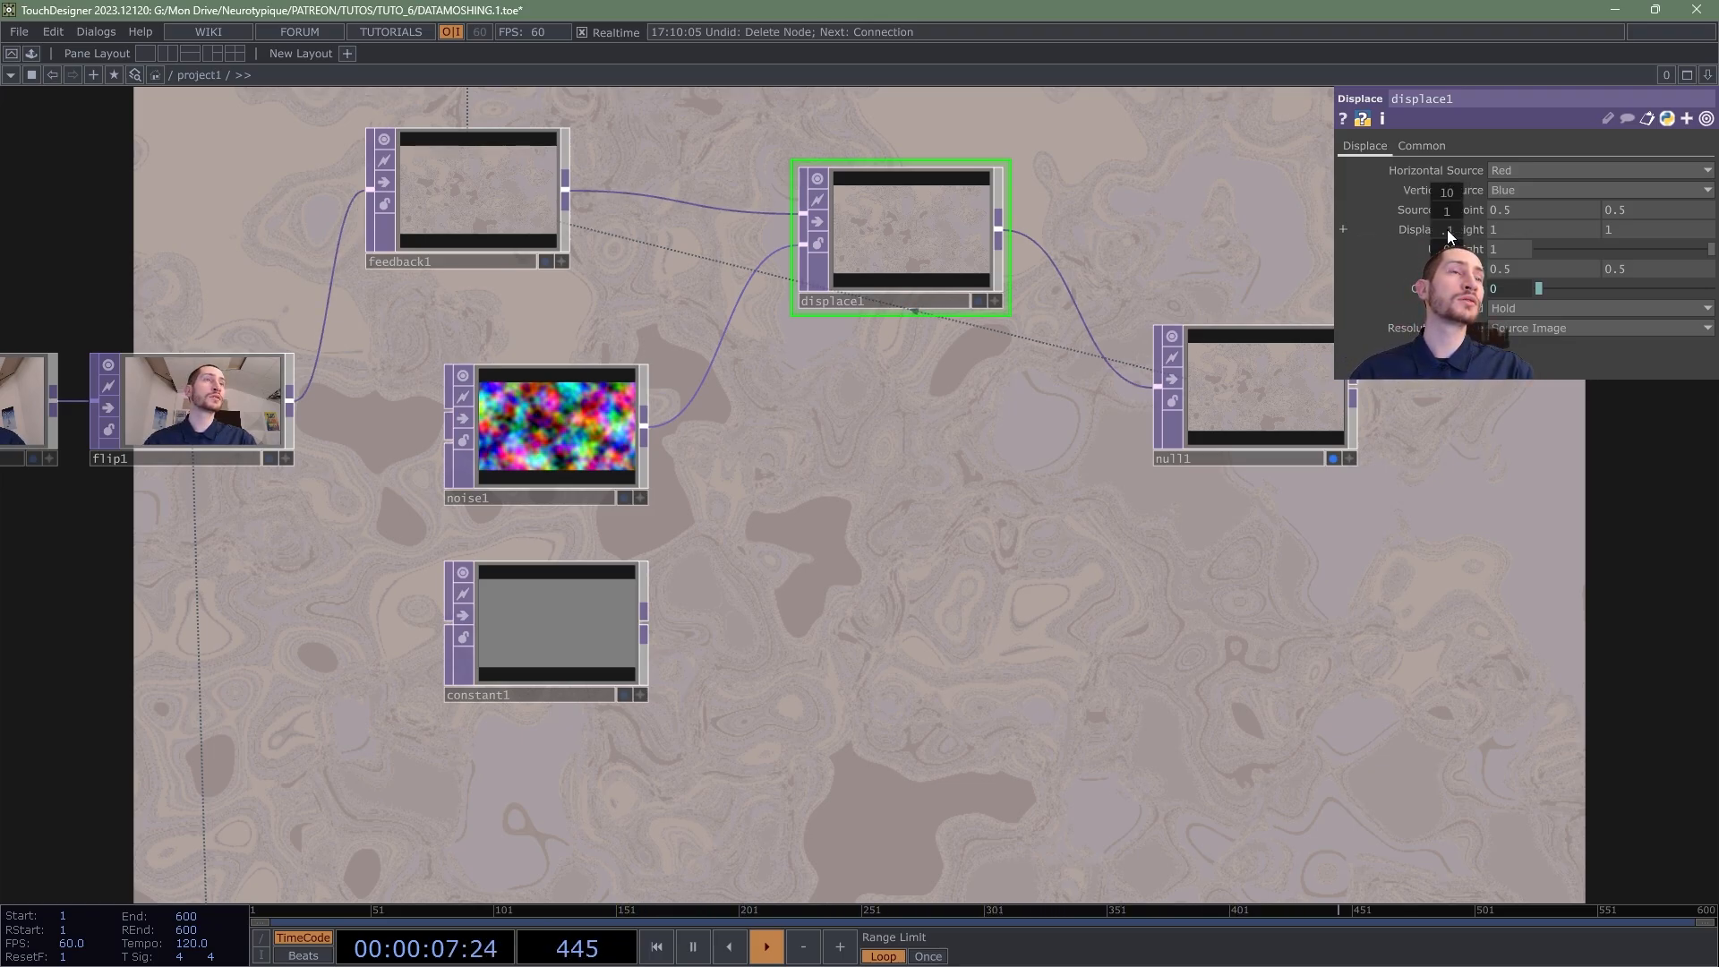
mouse_move(1448, 231)
middle_mouse_down()
mouse_move(1448, 211)
mouse_move(1425, 211)
middle_mouse_up()
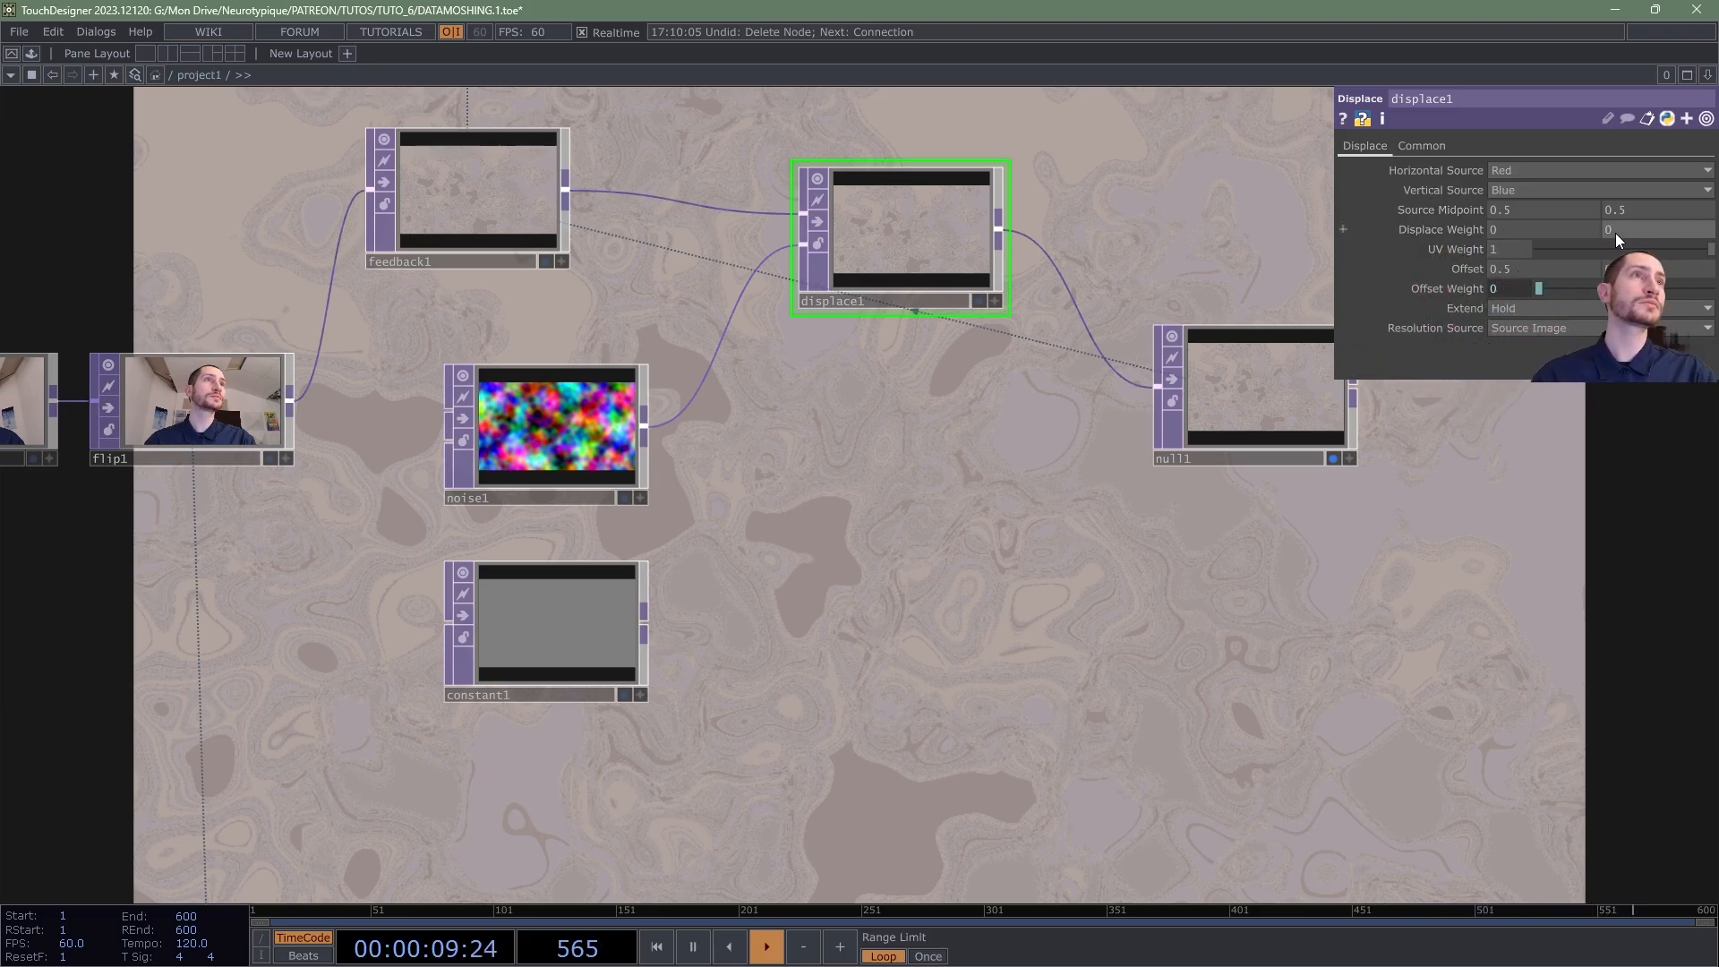
middle_click(1457, 227)
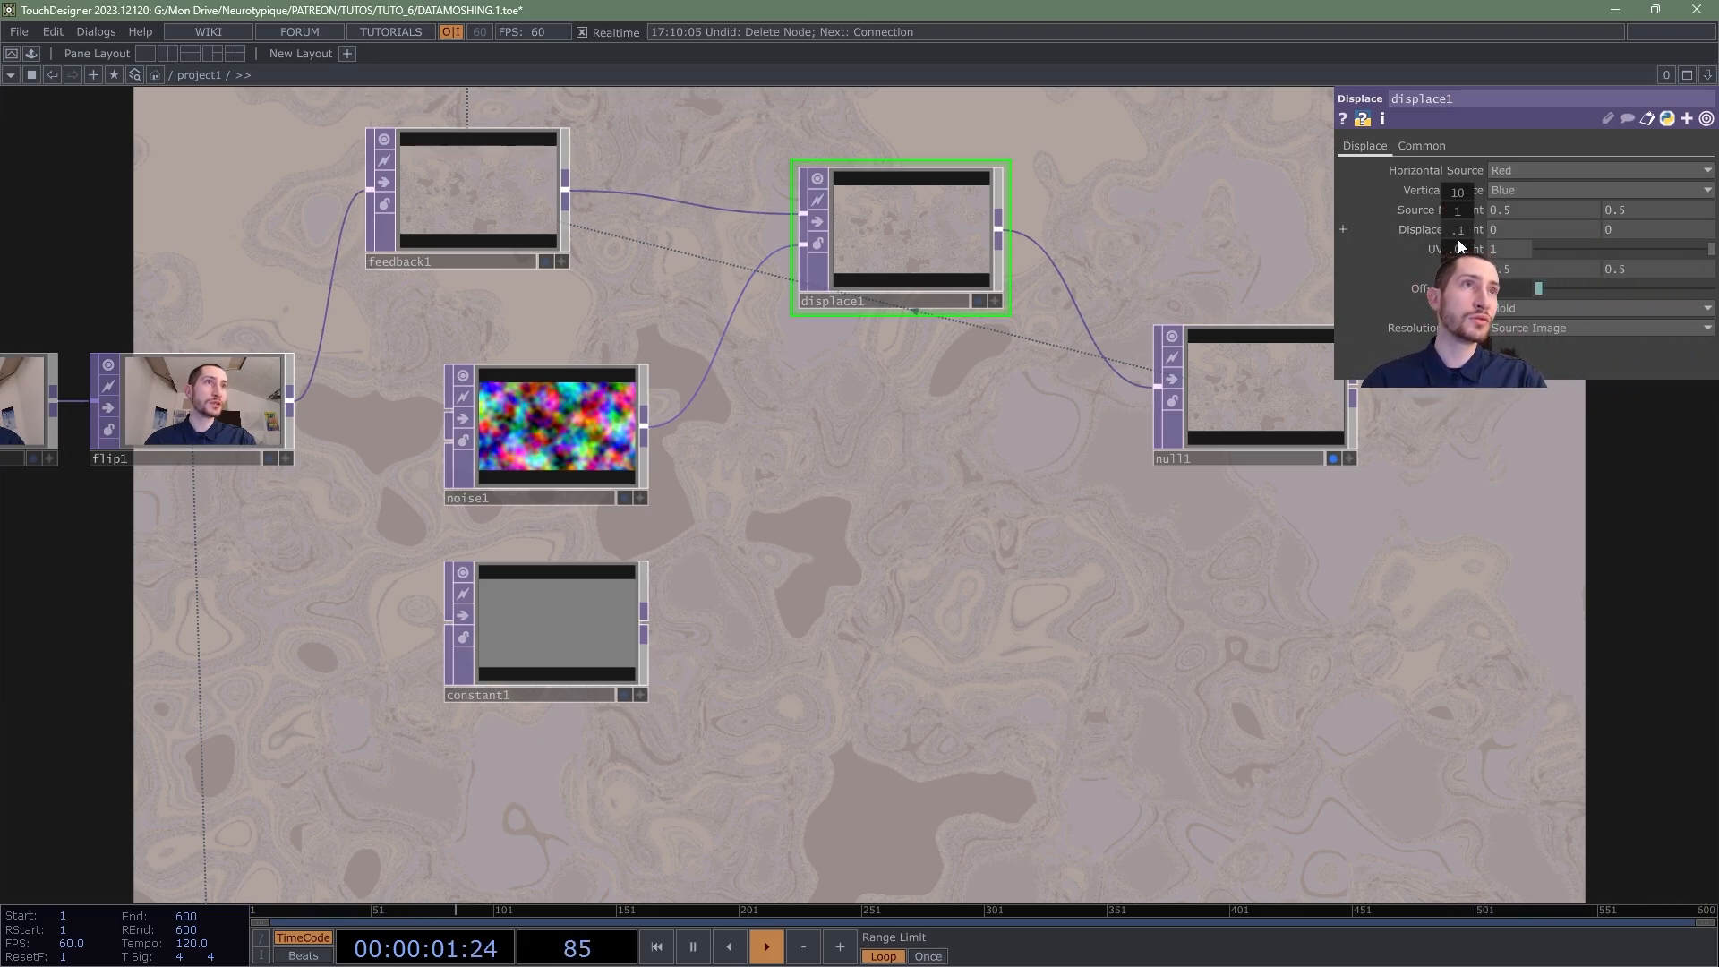
mouse_move(1459, 241)
middle_mouse_down()
mouse_move(1462, 267)
mouse_move(1479, 266)
mouse_move(1458, 226)
middle_mouse_up()
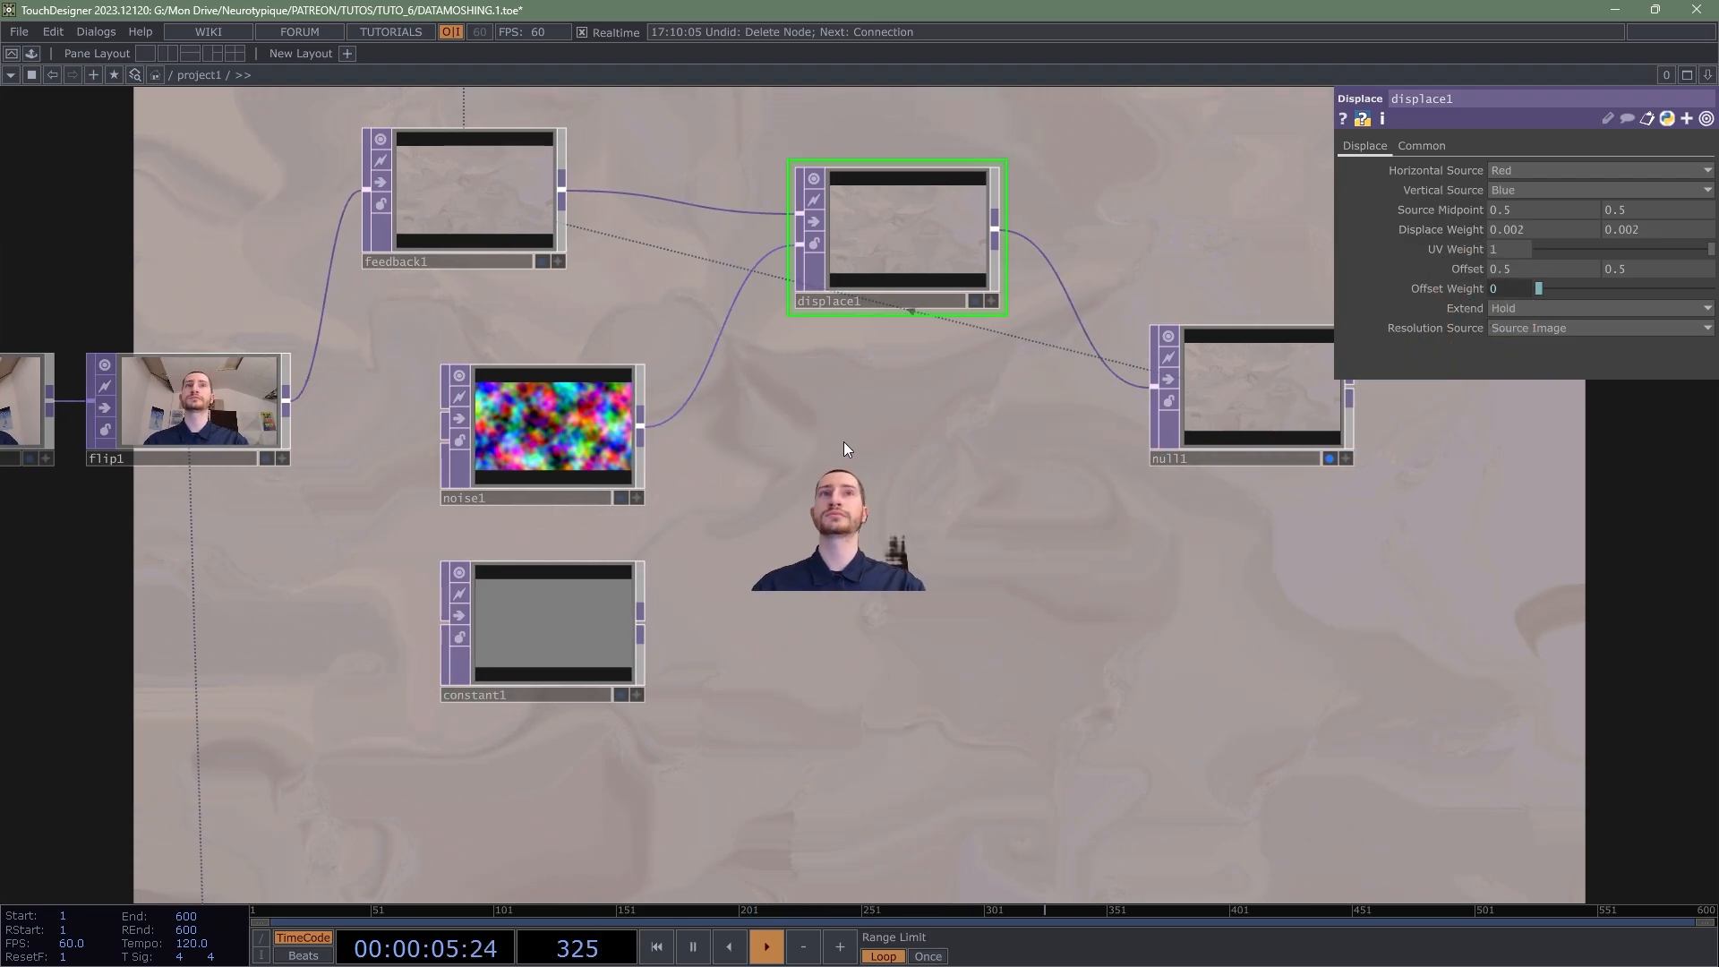
Step: Reset the feedback loop and examine how noise1's static pattern distorts the webcam image through displace1
key("1")
left_click_drag(862, 539, 833, 464)
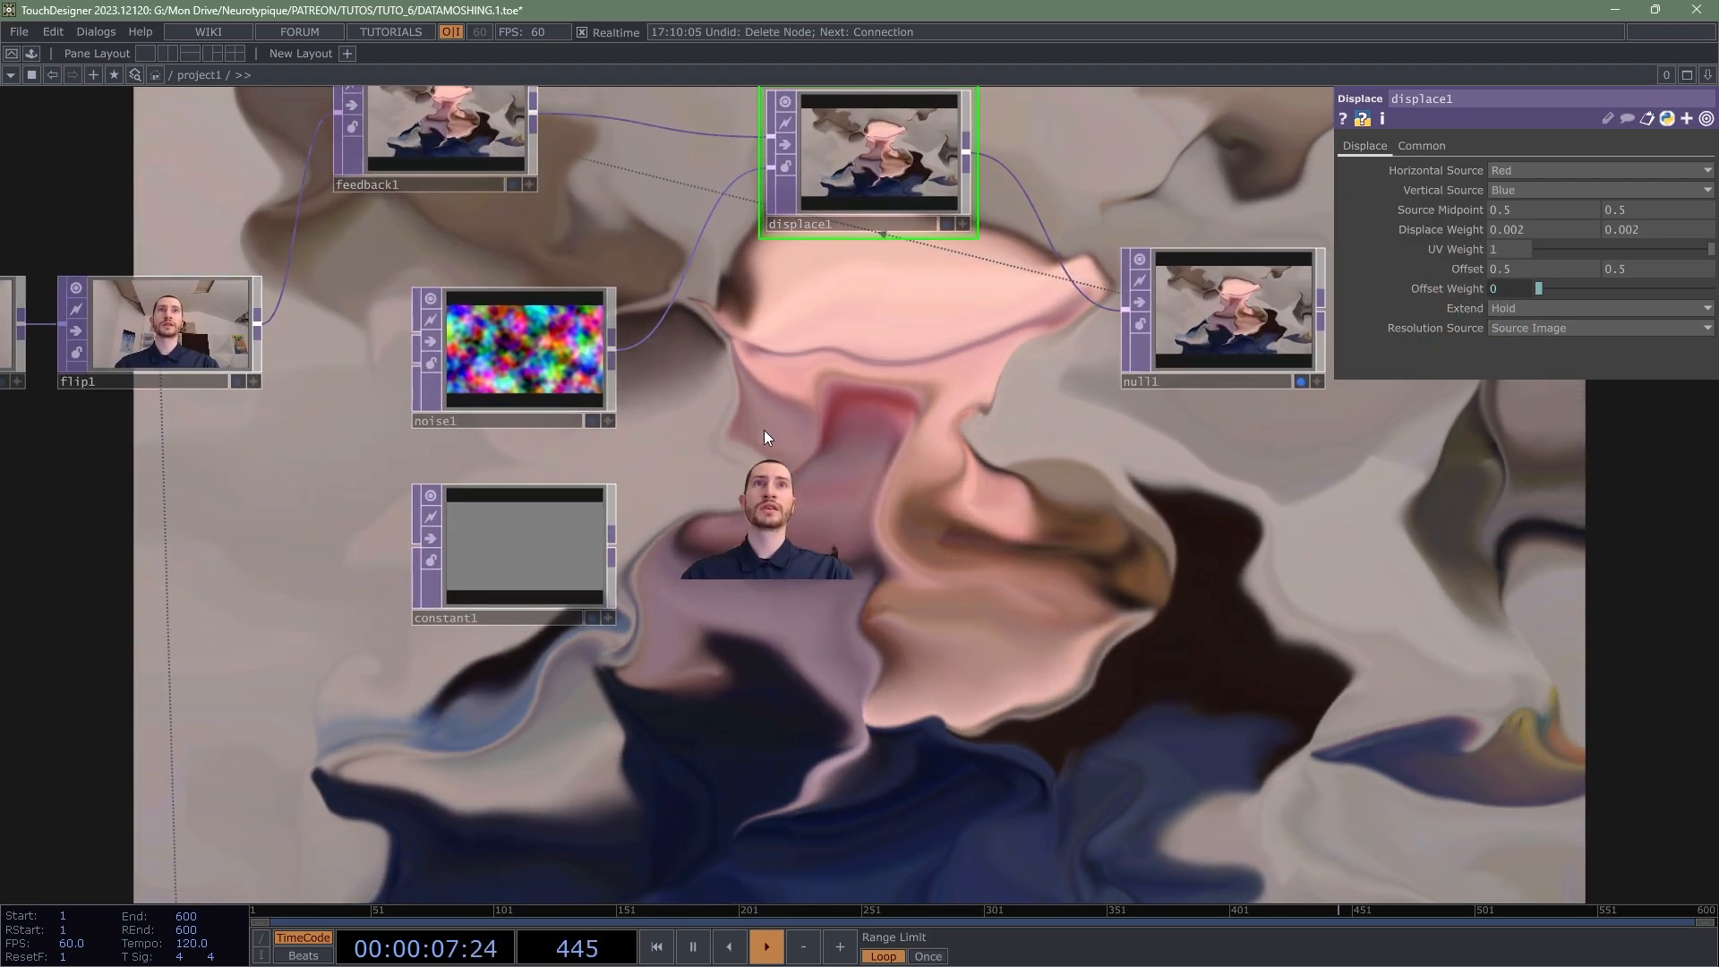
scroll(475, 358, "up", 2)
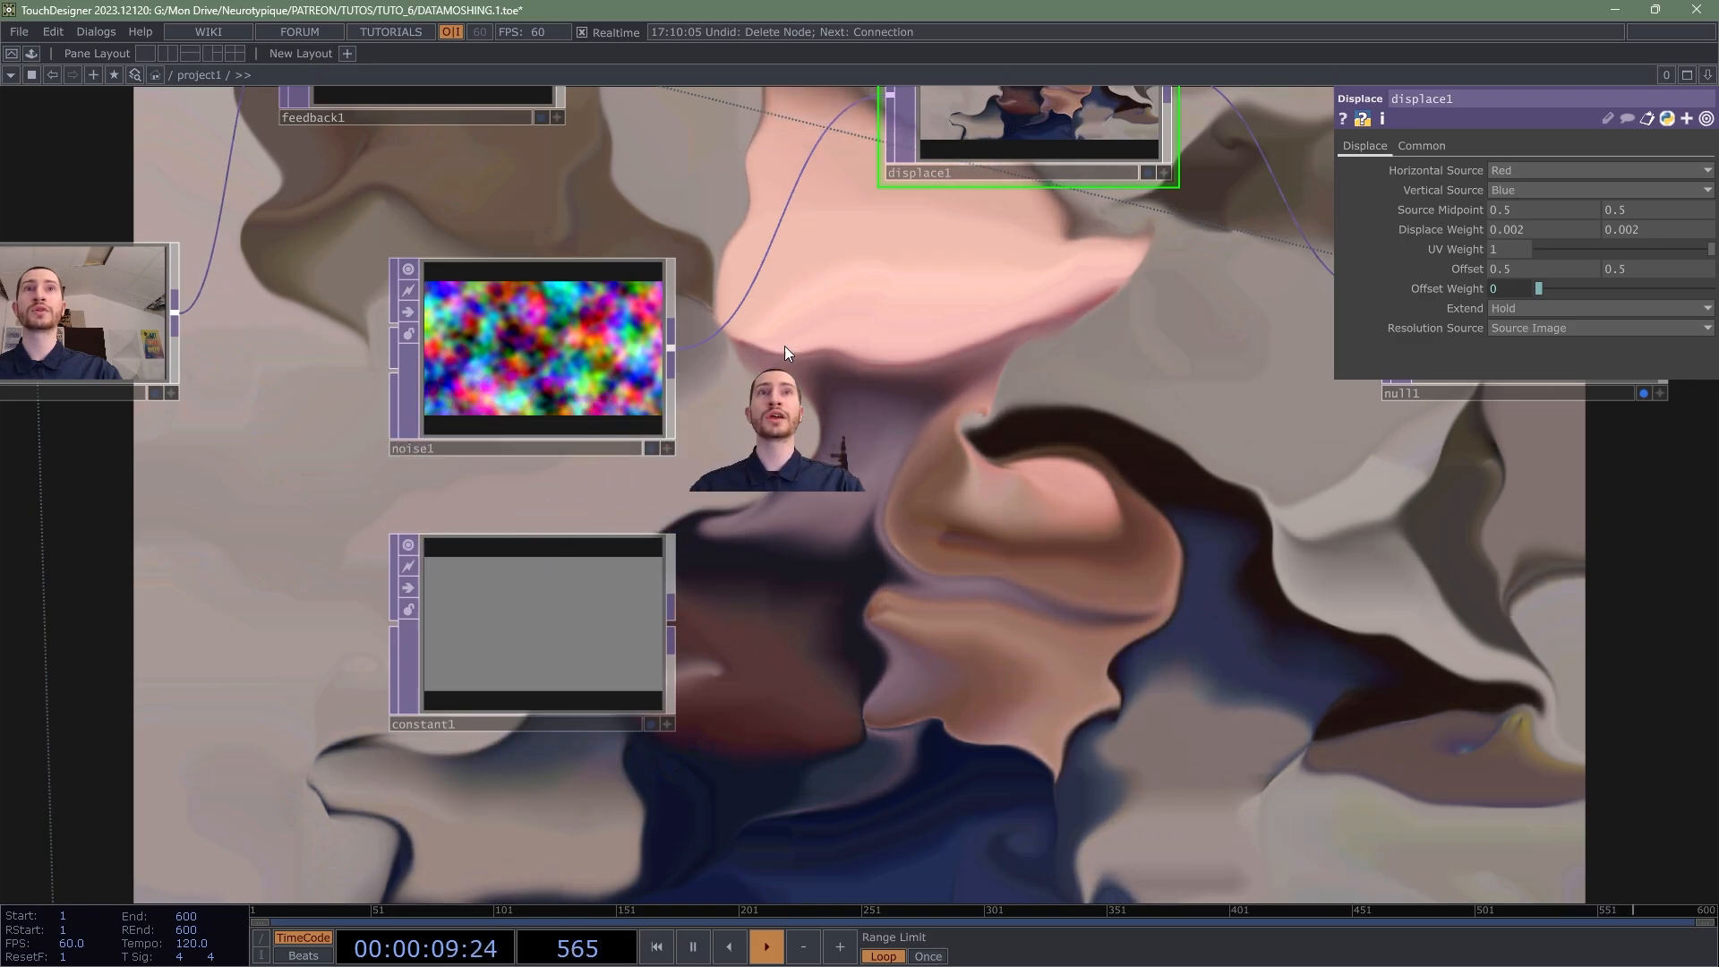
left_click_drag(784, 345, 786, 476)
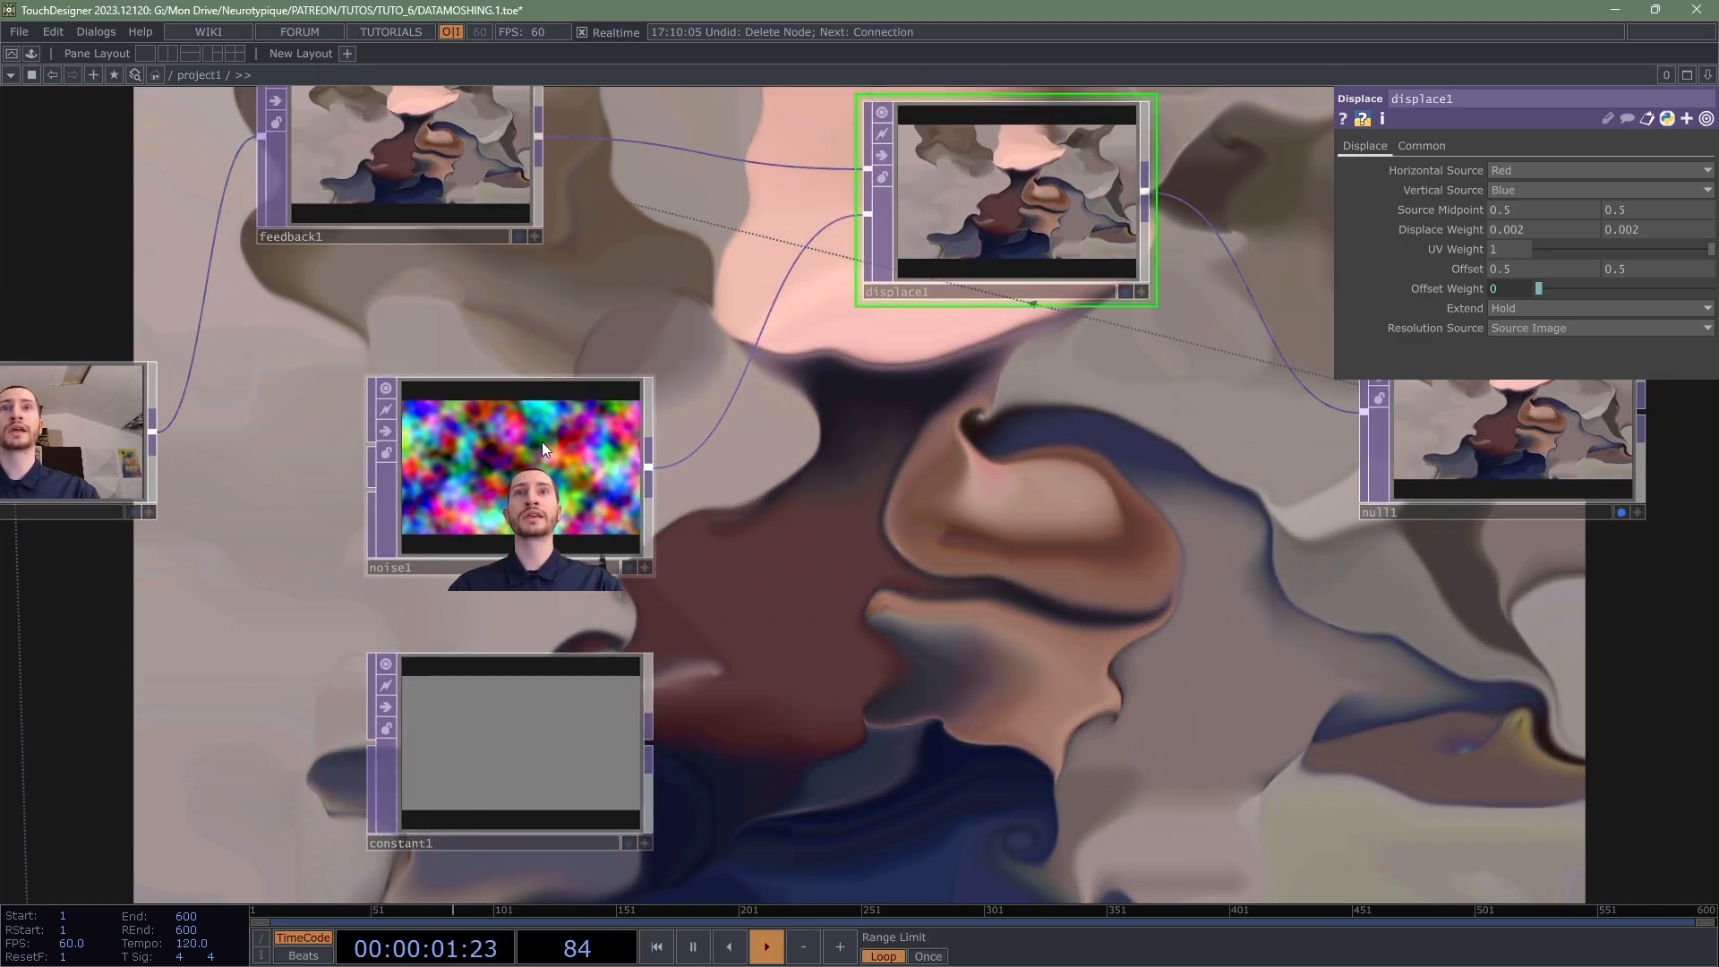
left_click_drag(544, 447, 477, 445)
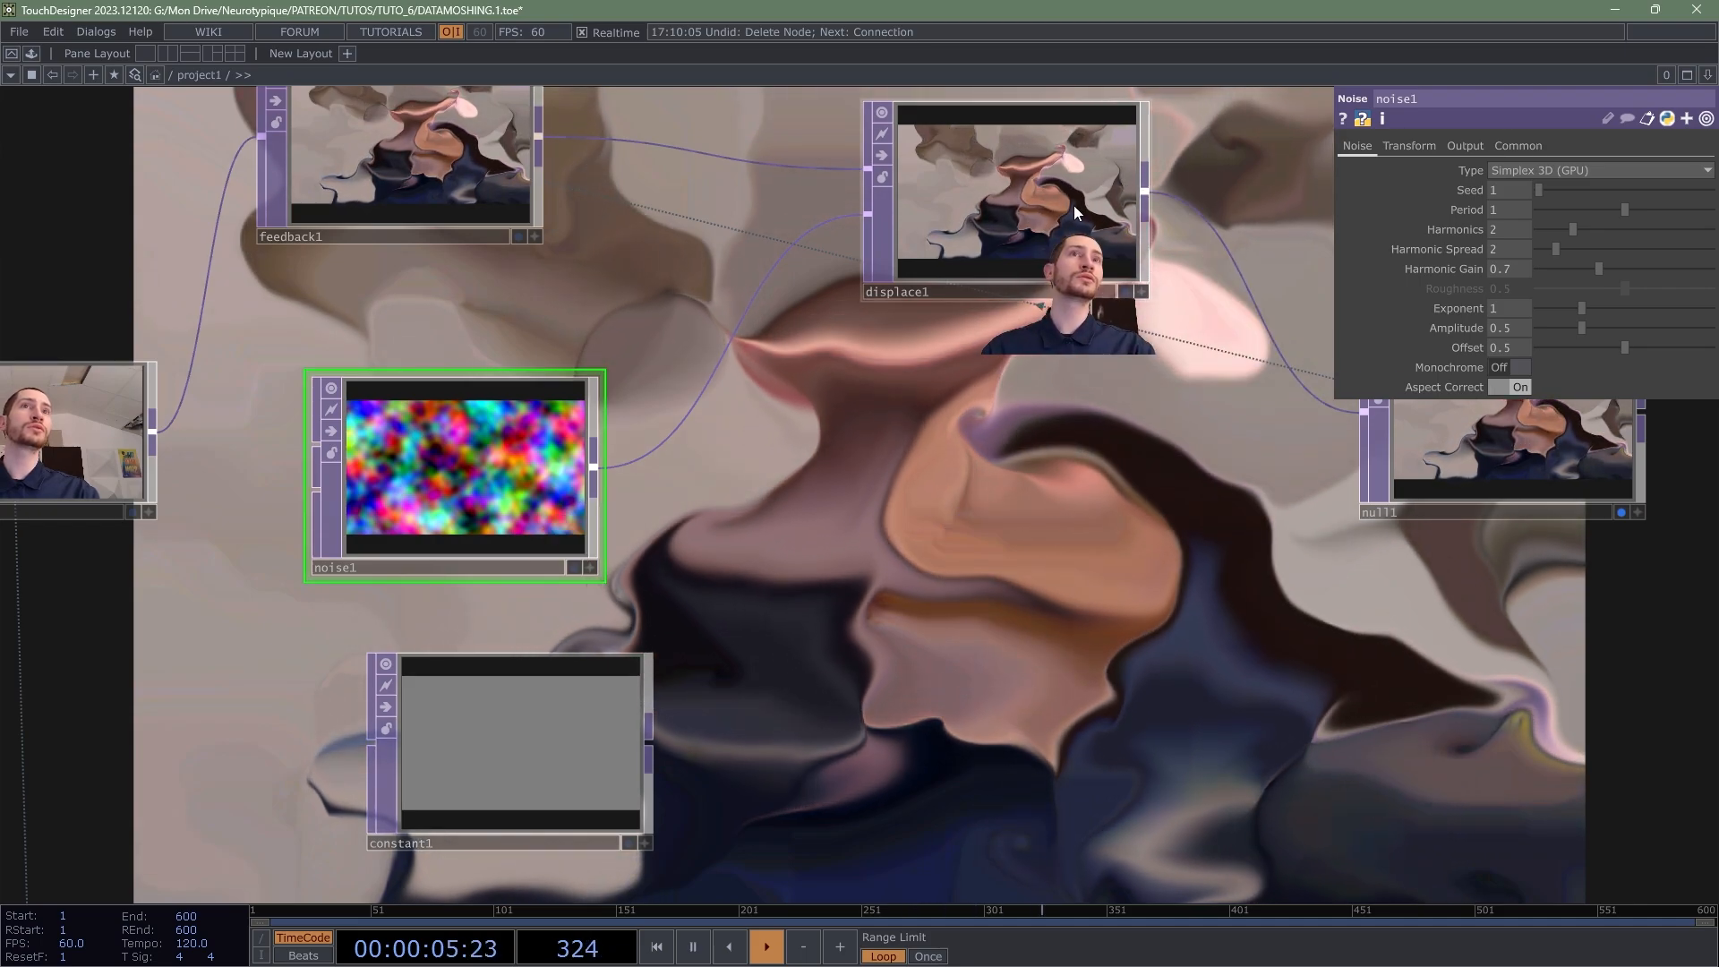
left_click(1073, 206)
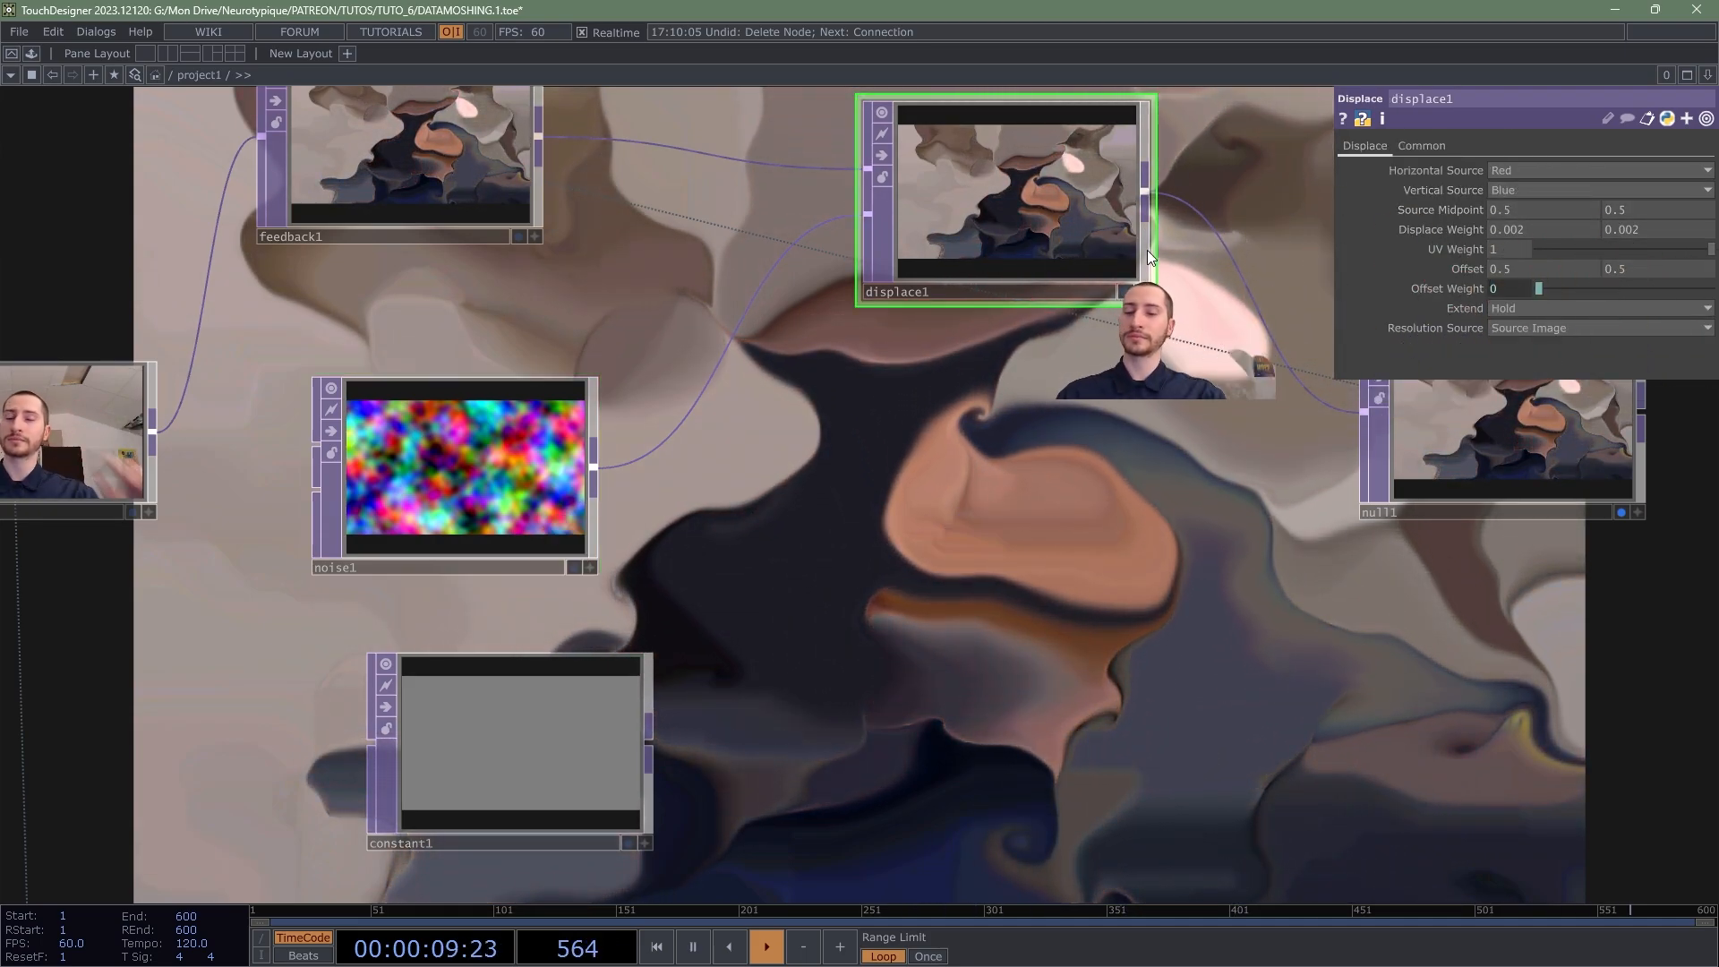
scroll(1150, 341, "down", 3)
left_click_drag(983, 435, 832, 457)
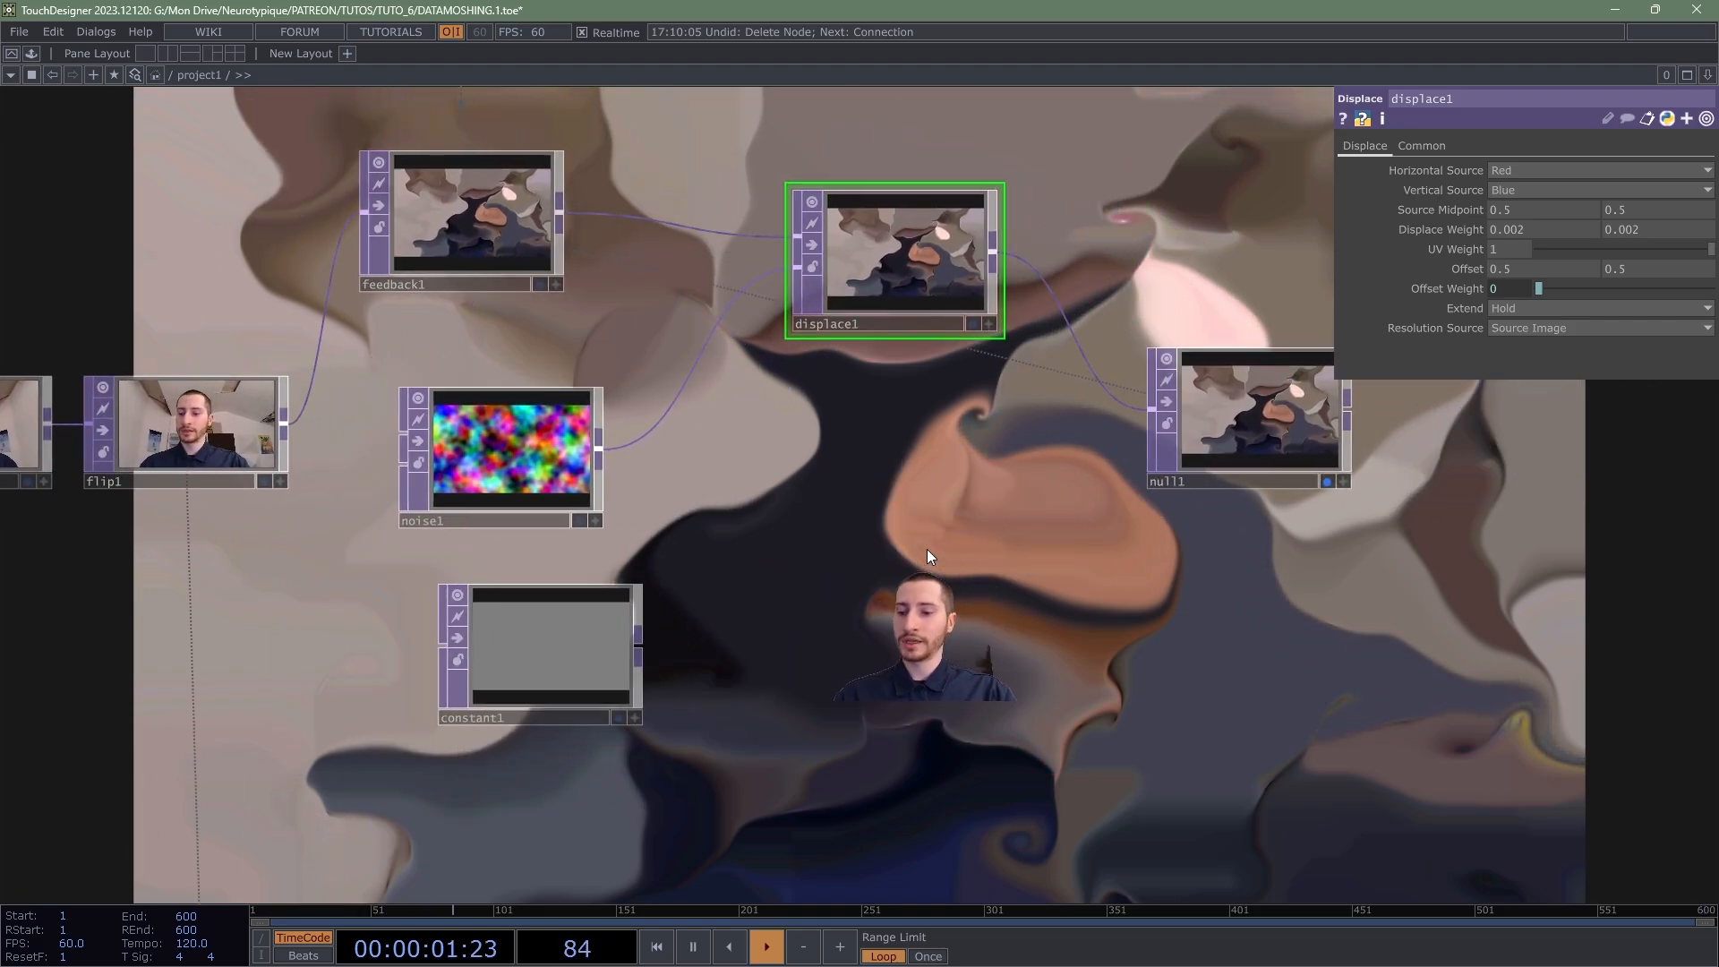
left_click_drag(927, 550, 822, 433)
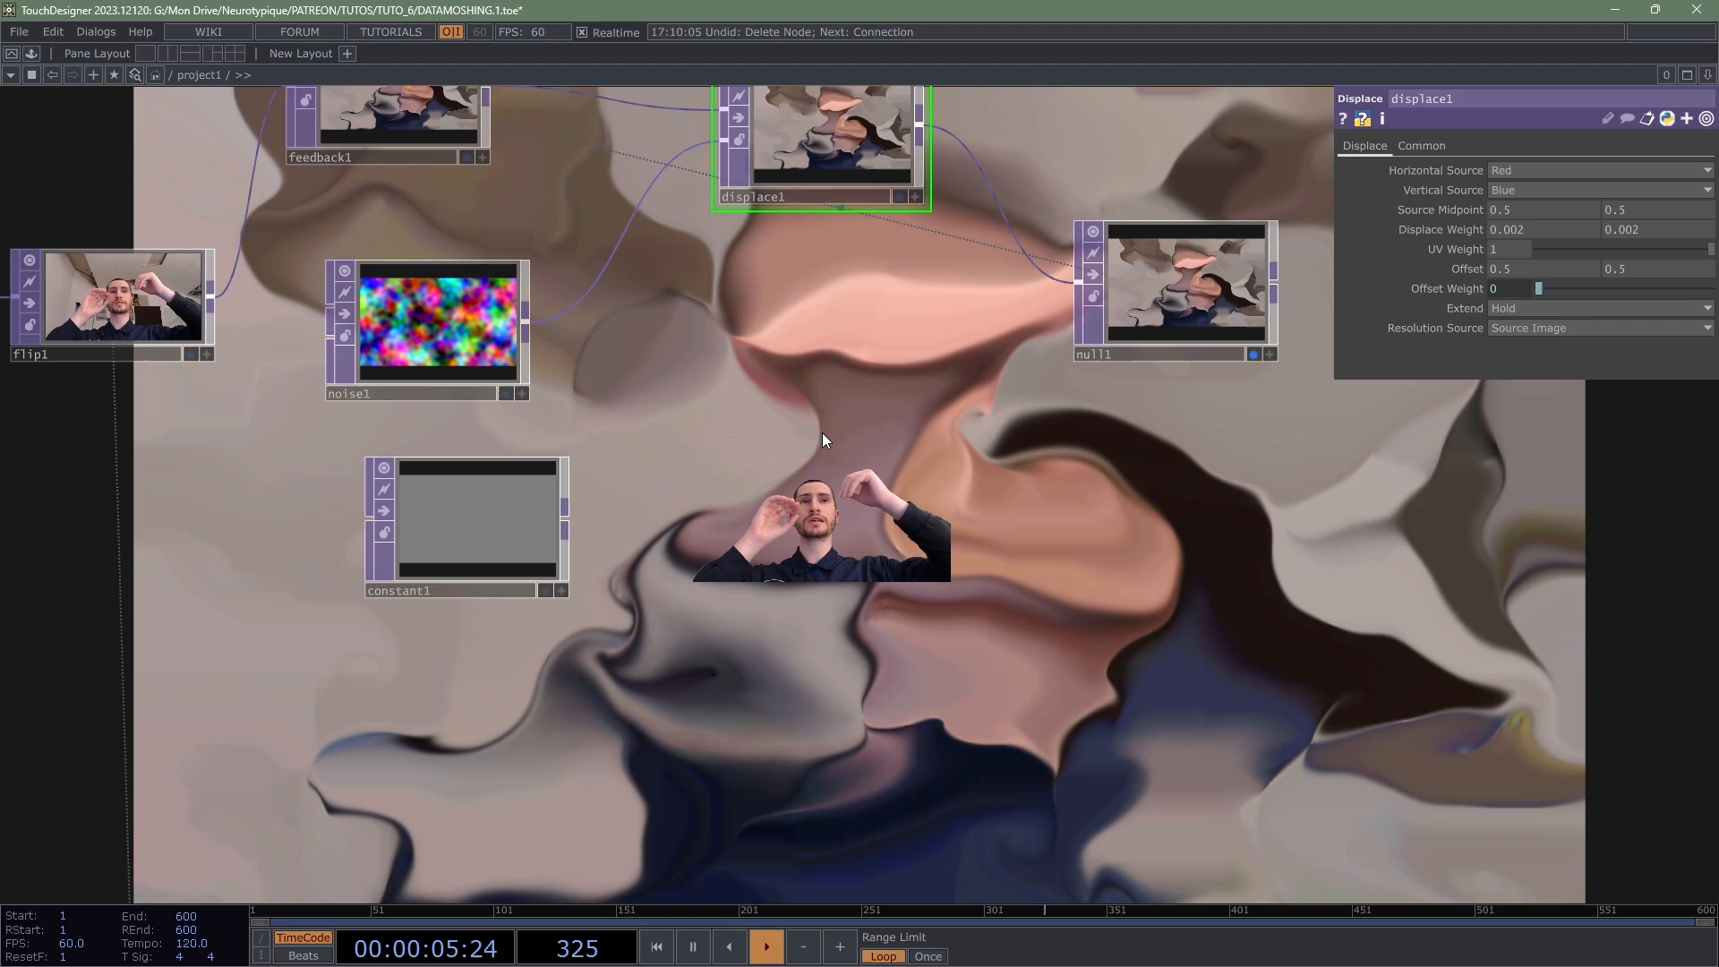
Step: Animate noise1 by setting its Translate Z to the expression absTime.seconds
left_click(465, 328)
left_click_drag(637, 333, 684, 434)
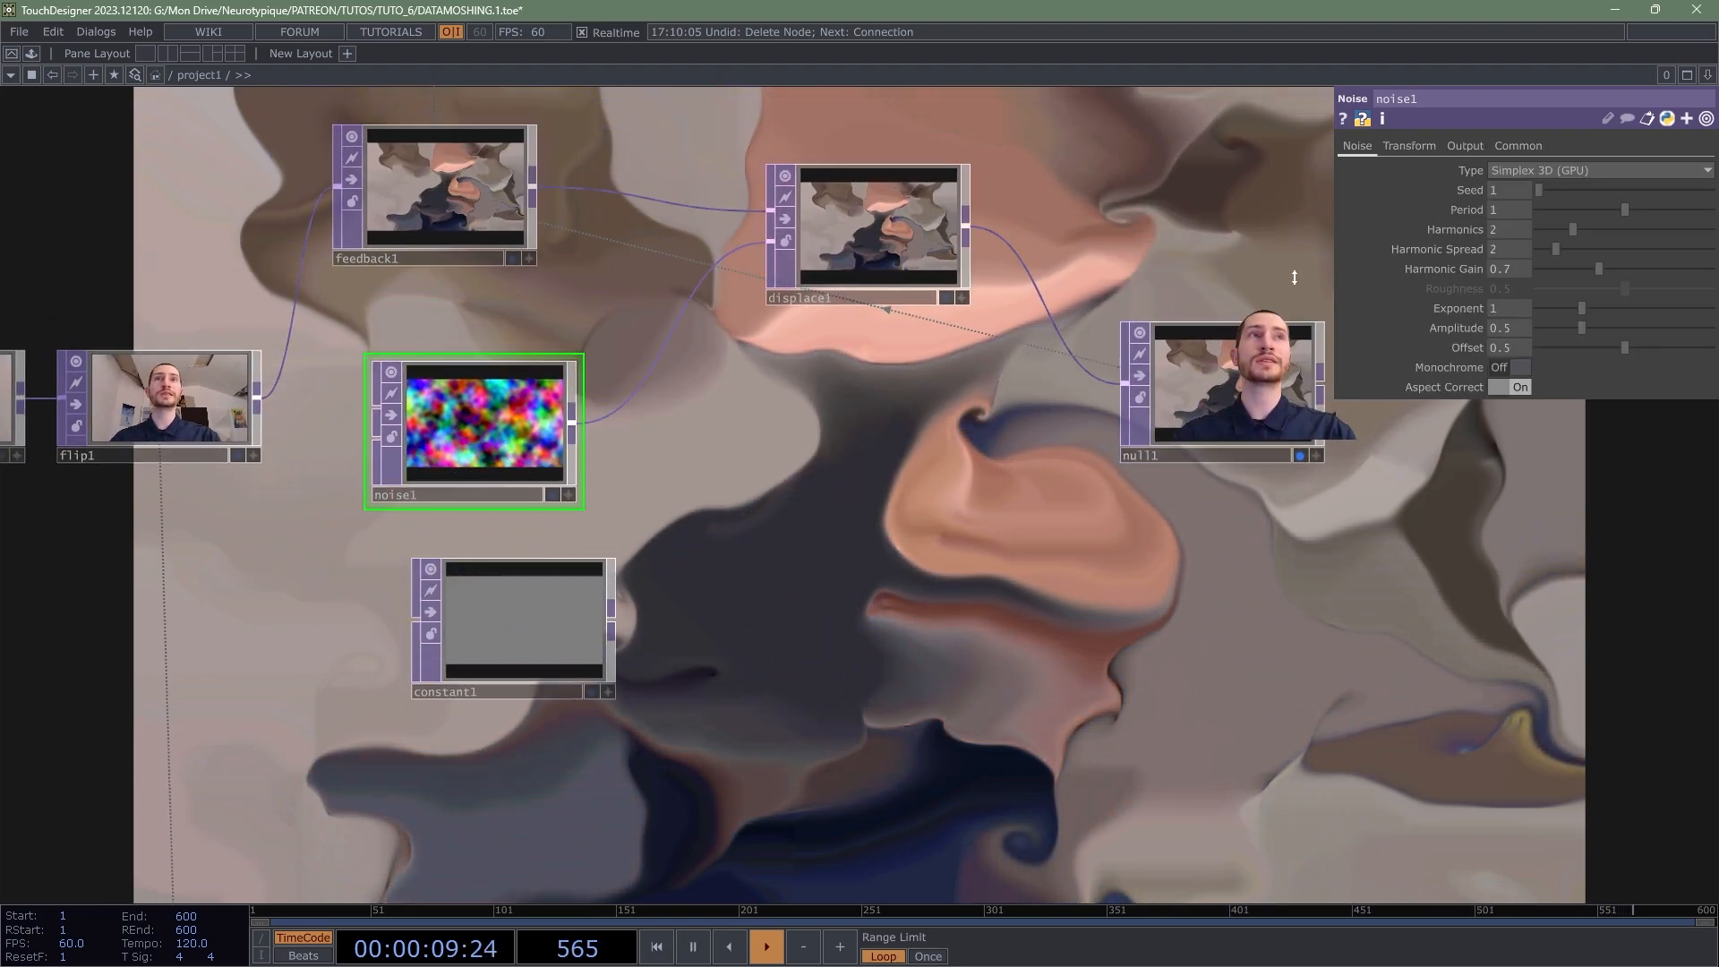
left_click(1410, 146)
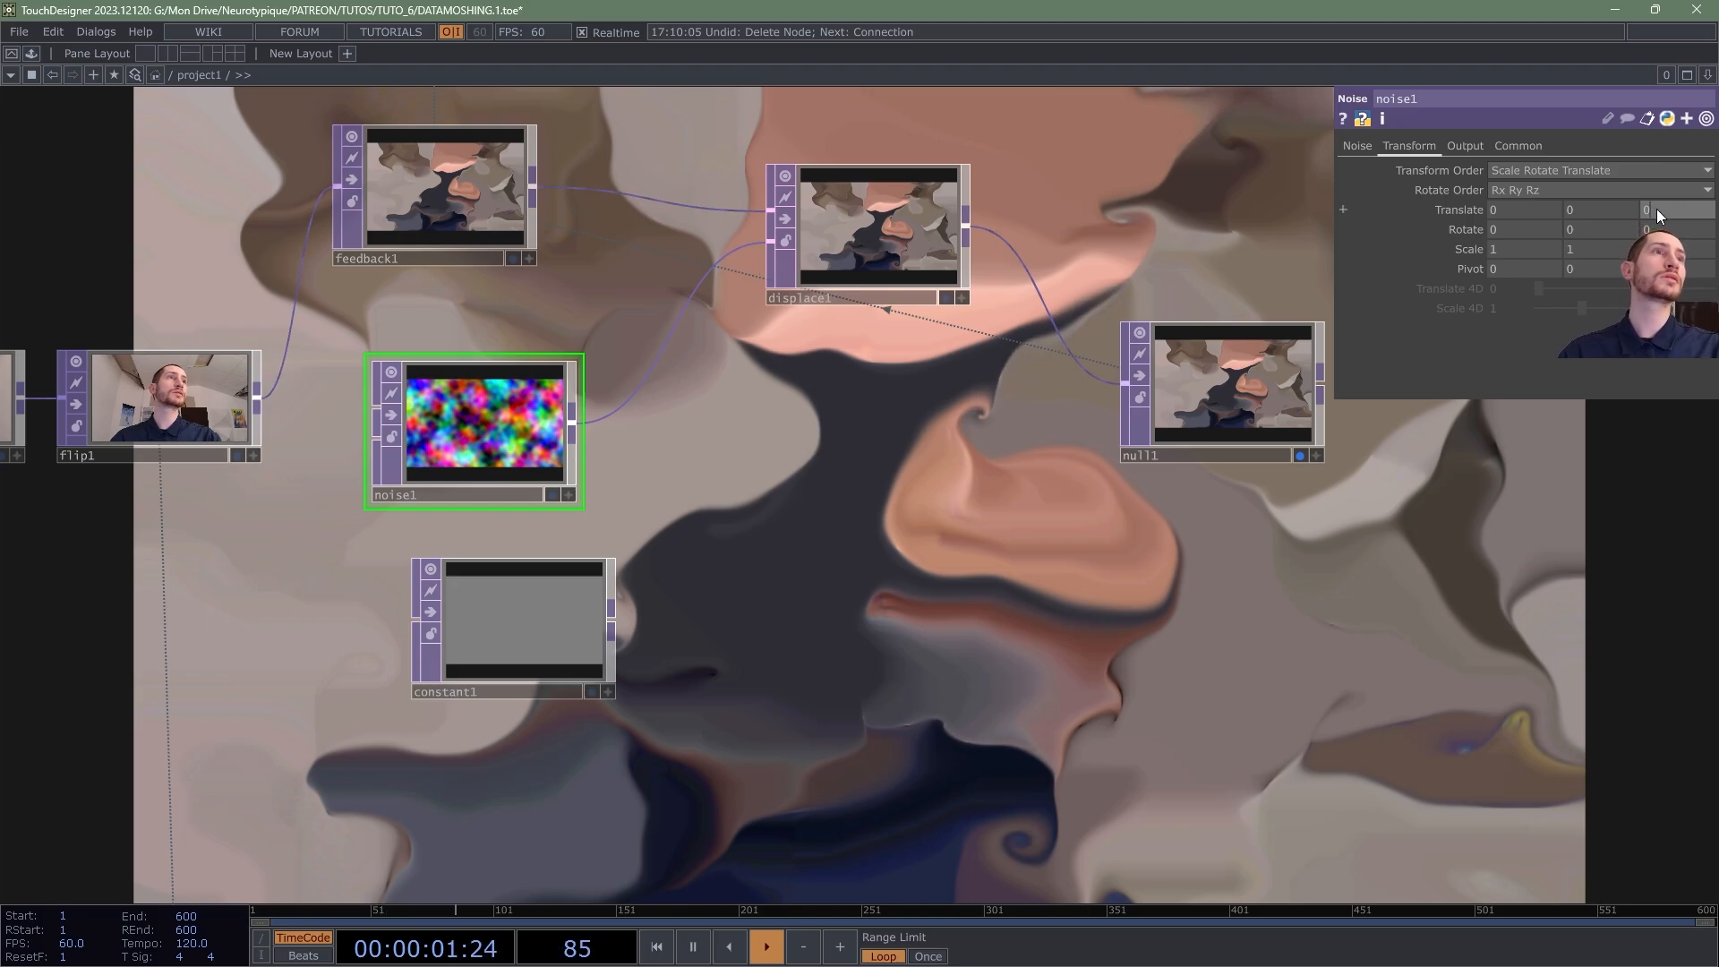
left_click(1451, 209)
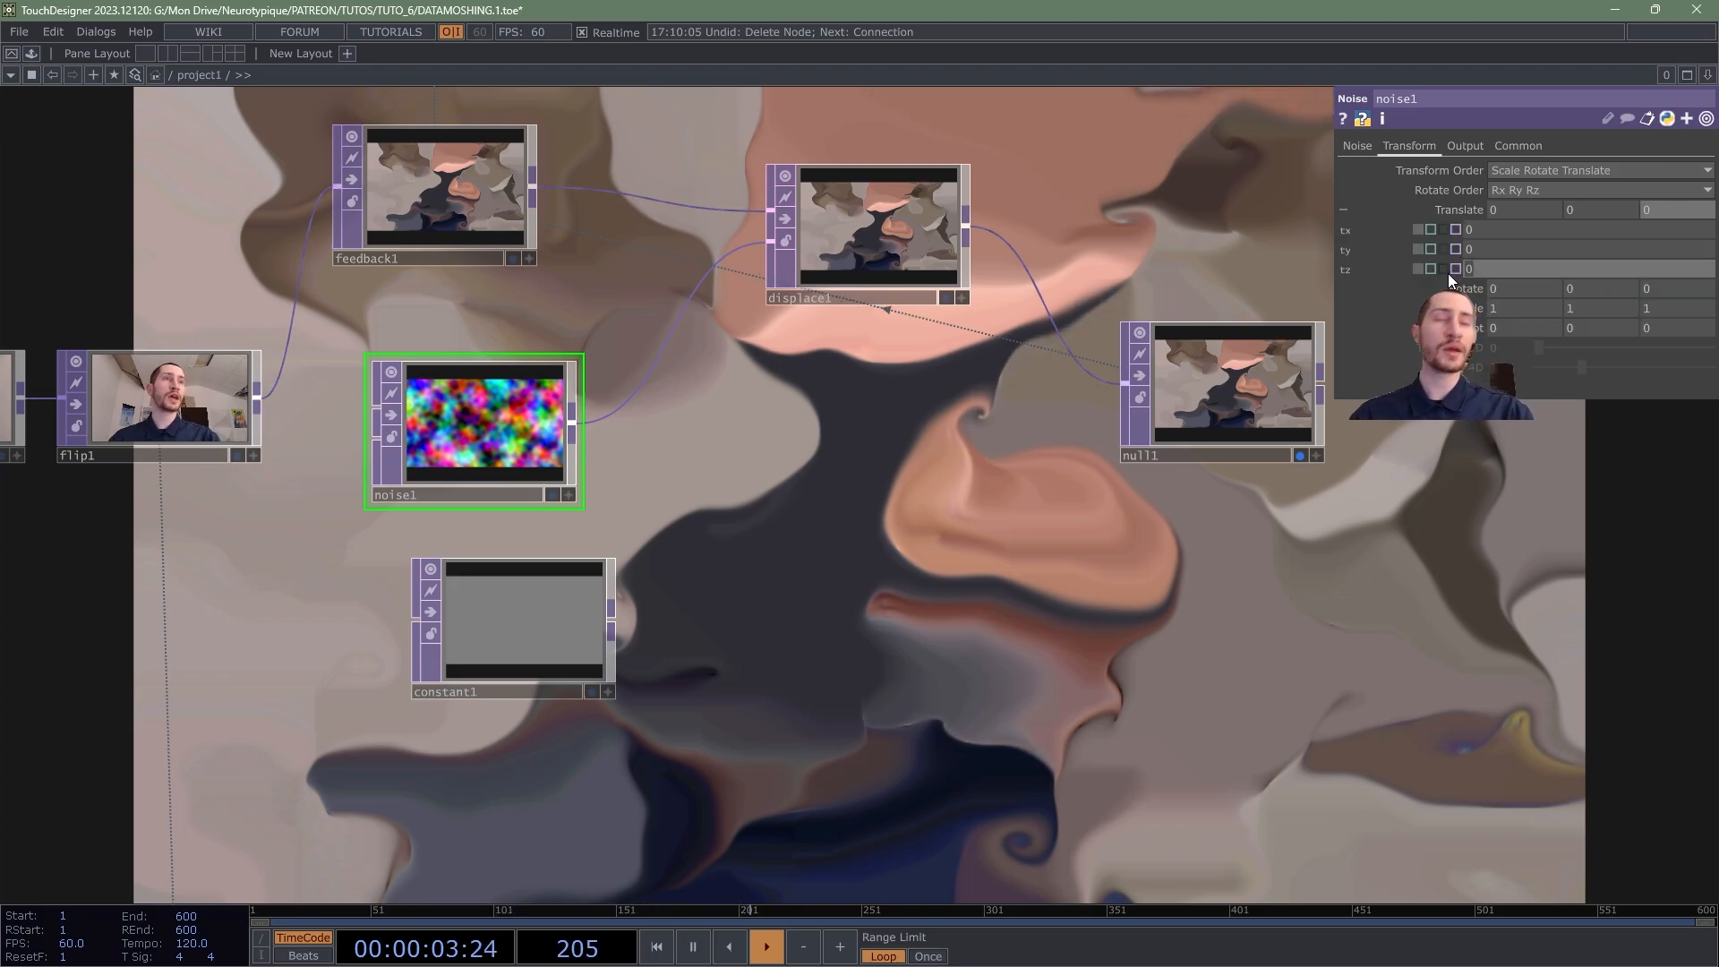
type("abs")
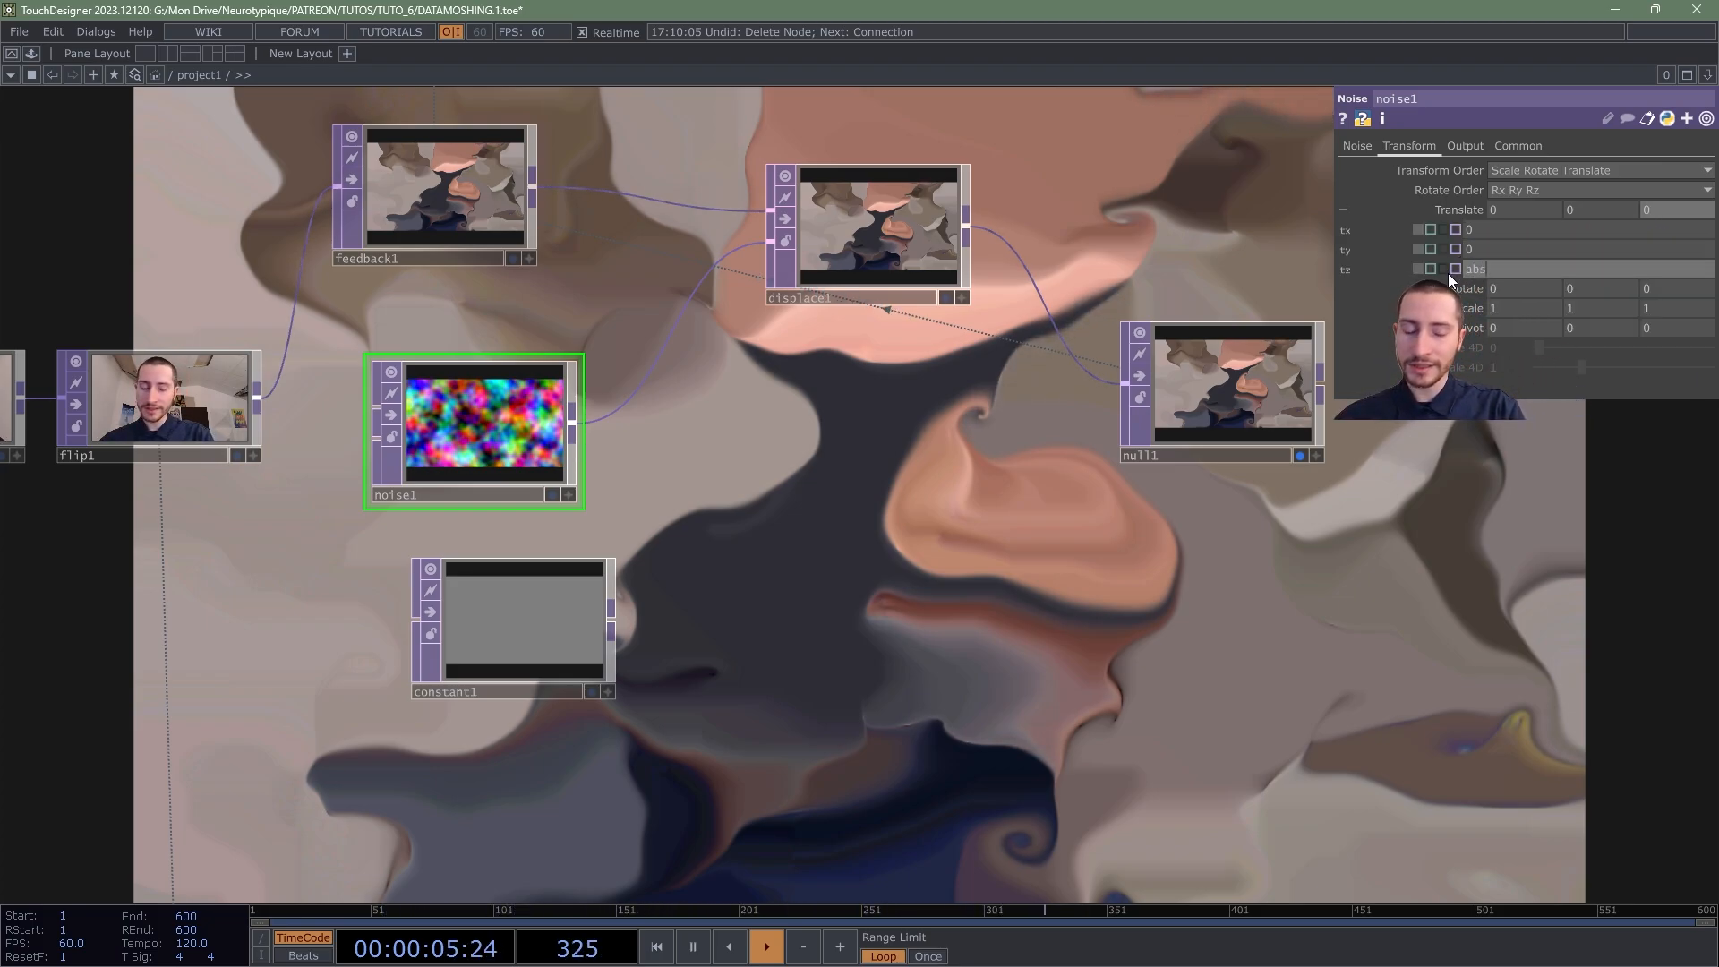
type("Time.")
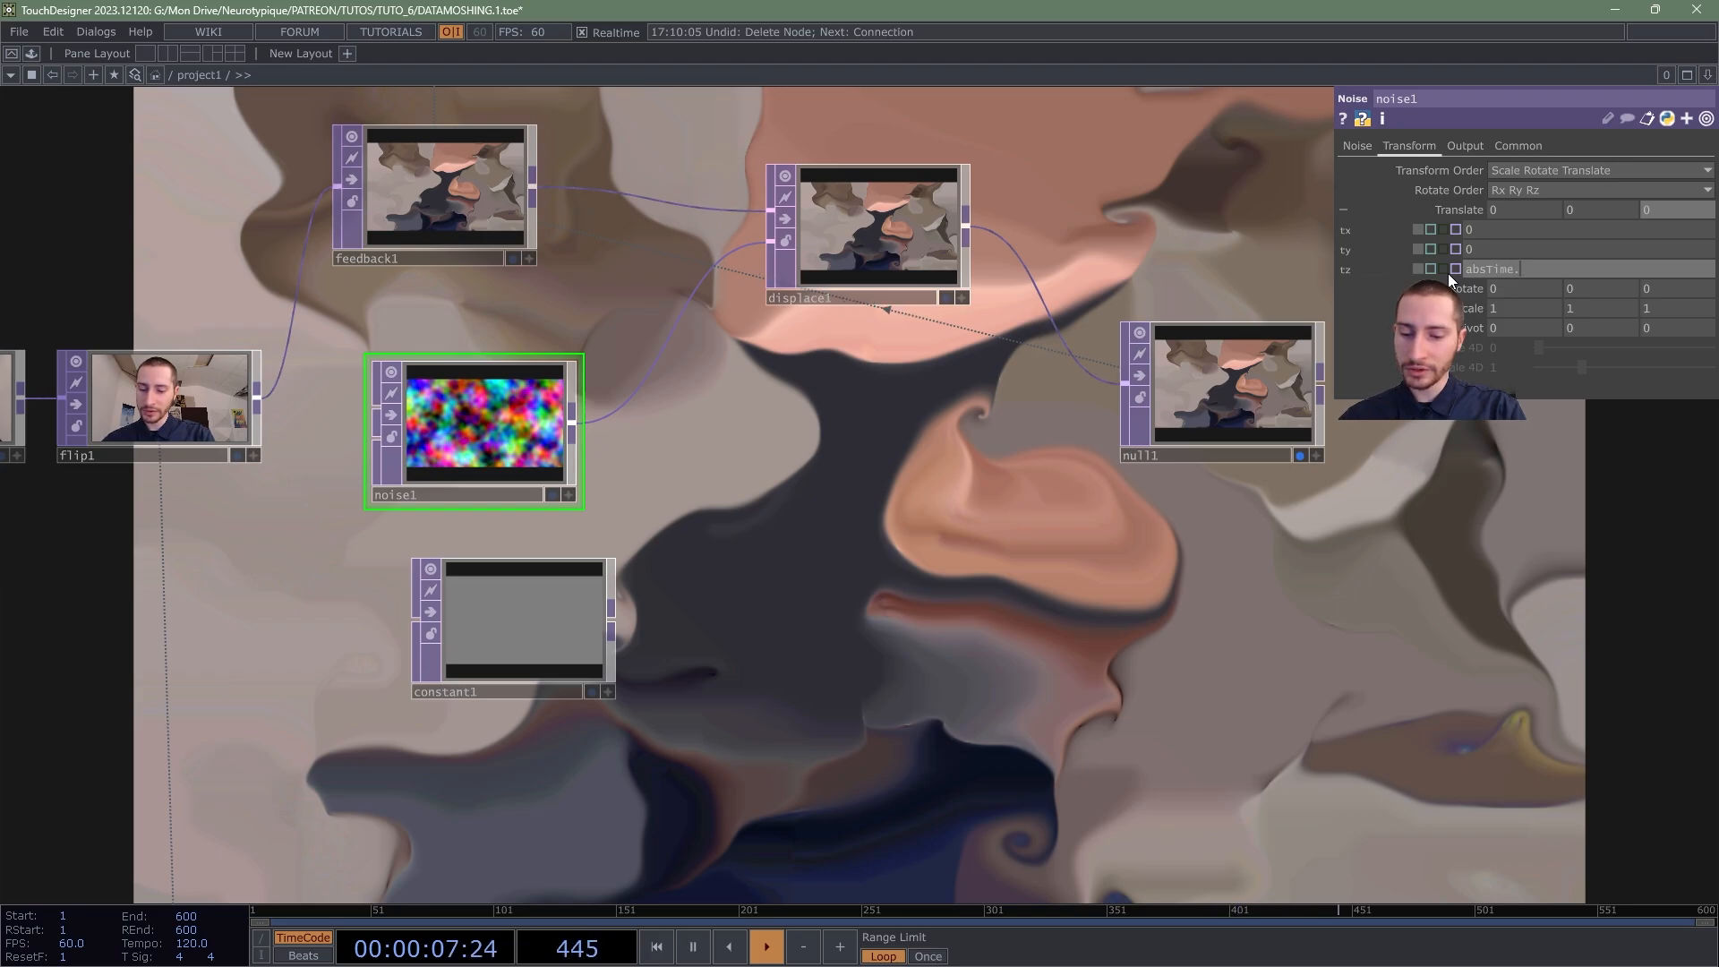
type("seconds")
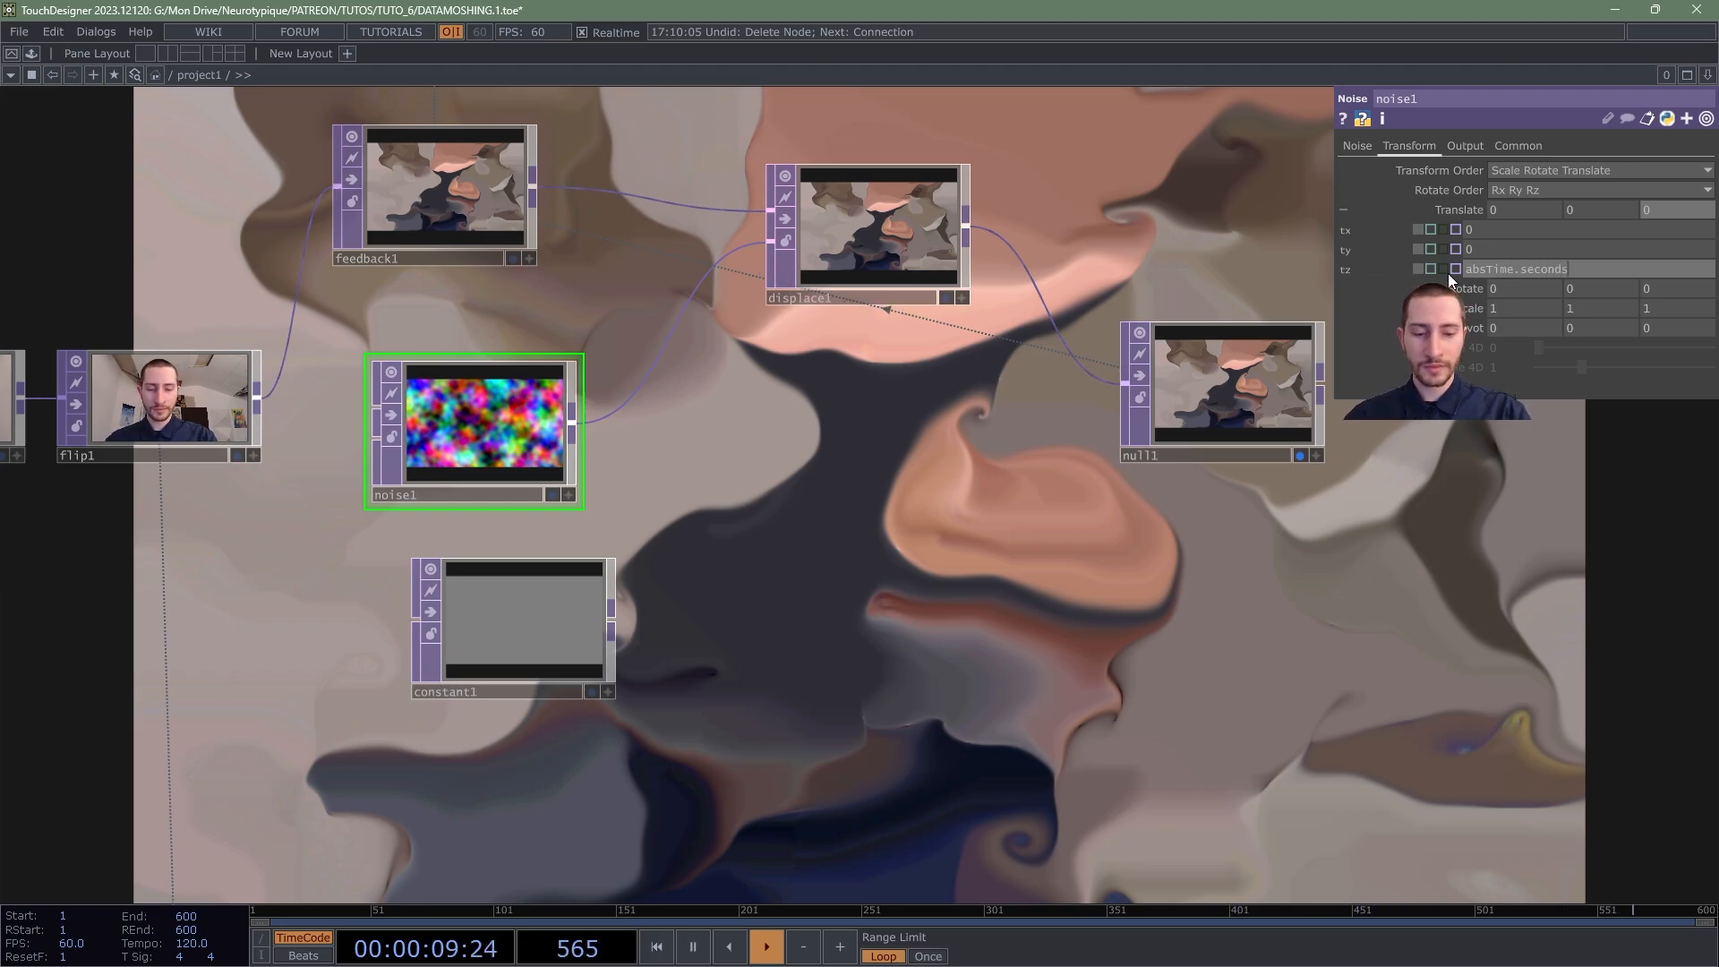
key("Return")
Step: Examine how the animated noise1 pattern moves the image in displace1 and feedback1
scroll(452, 436, "up", 3)
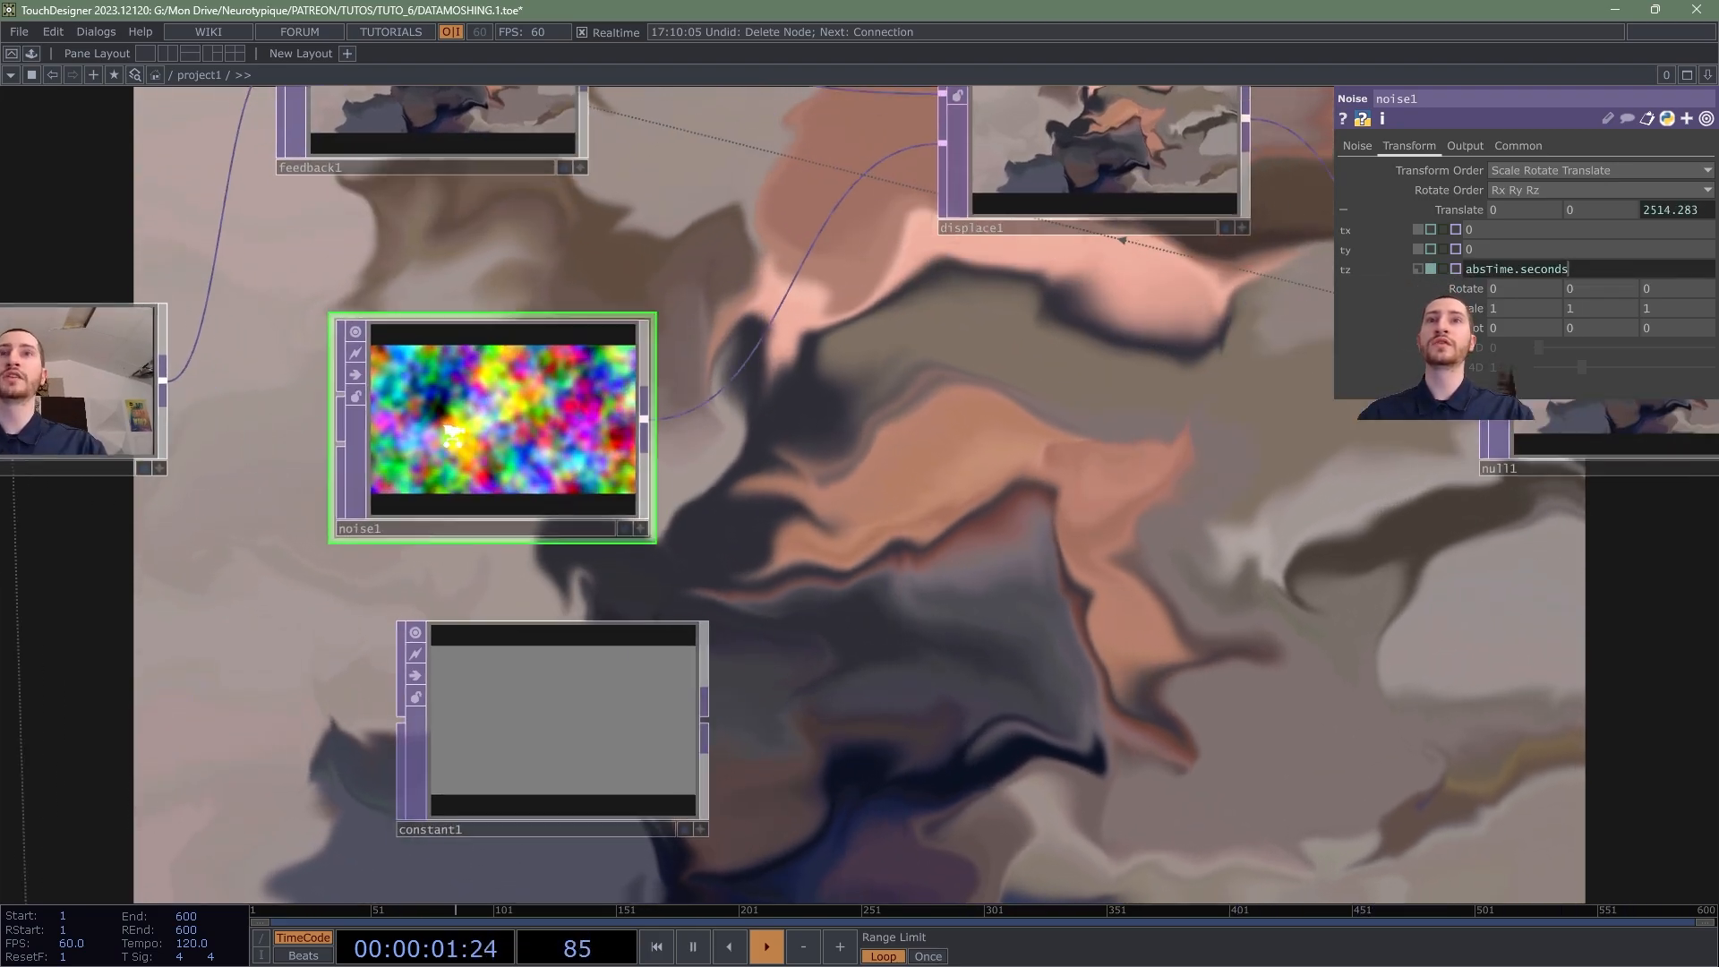
scroll(483, 426, "down", 4)
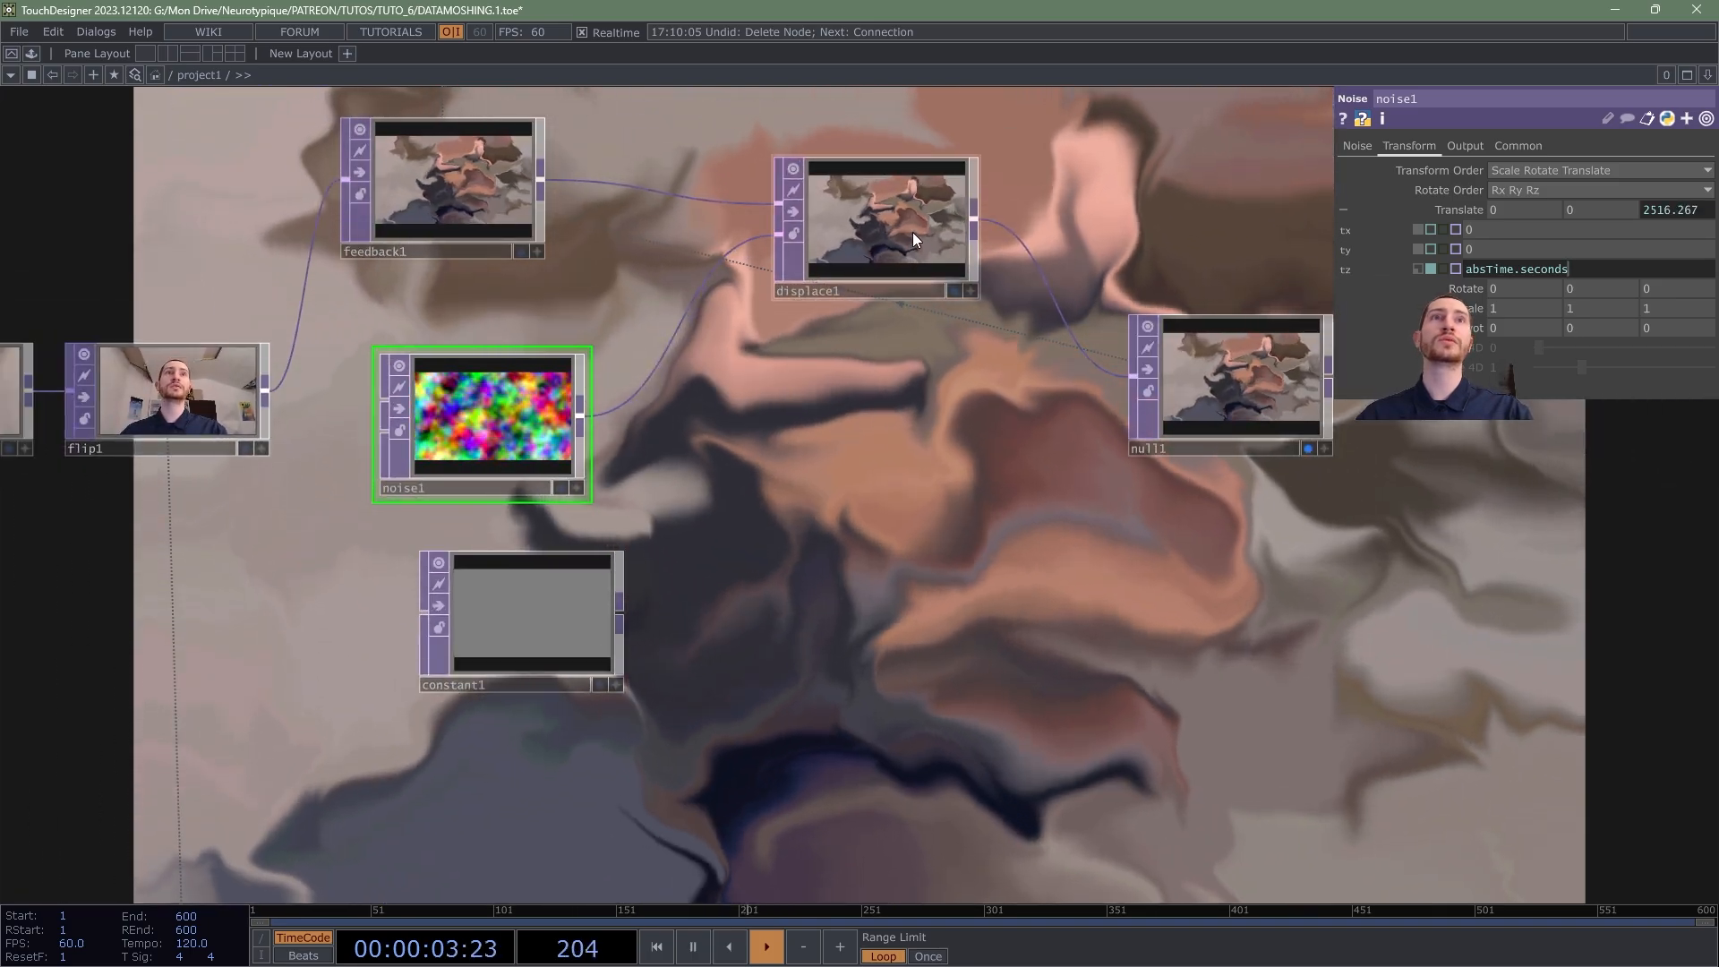
scroll(912, 233, "up", 3)
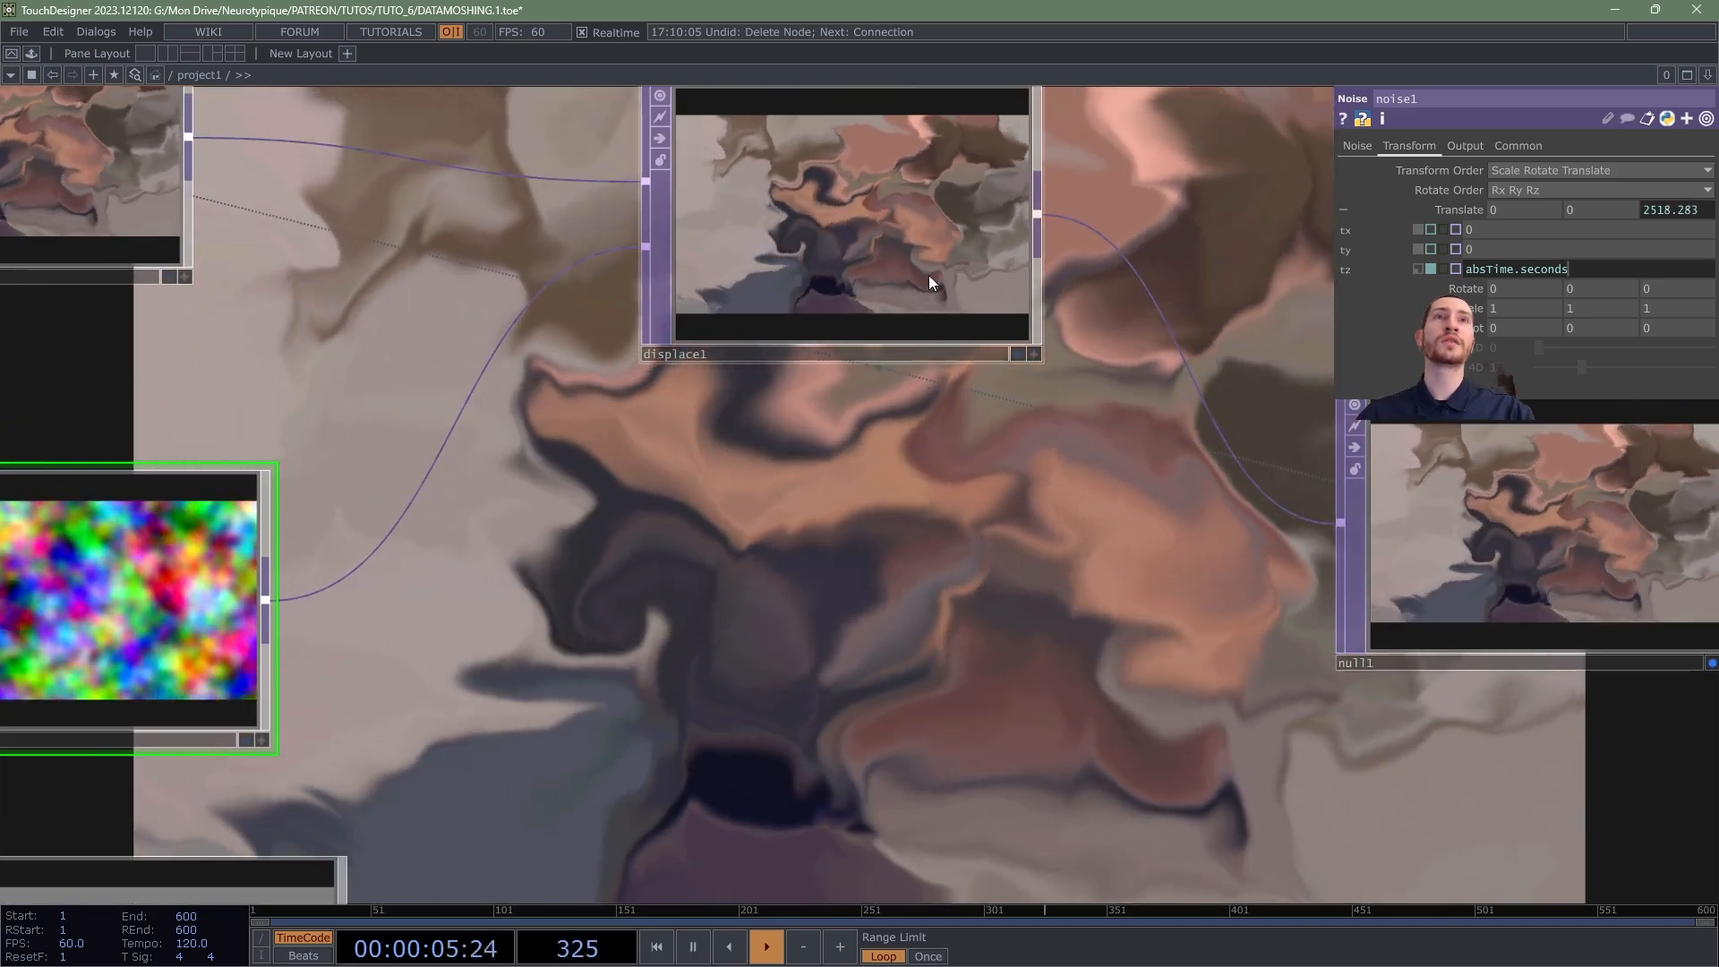
scroll(890, 230, "down", 4)
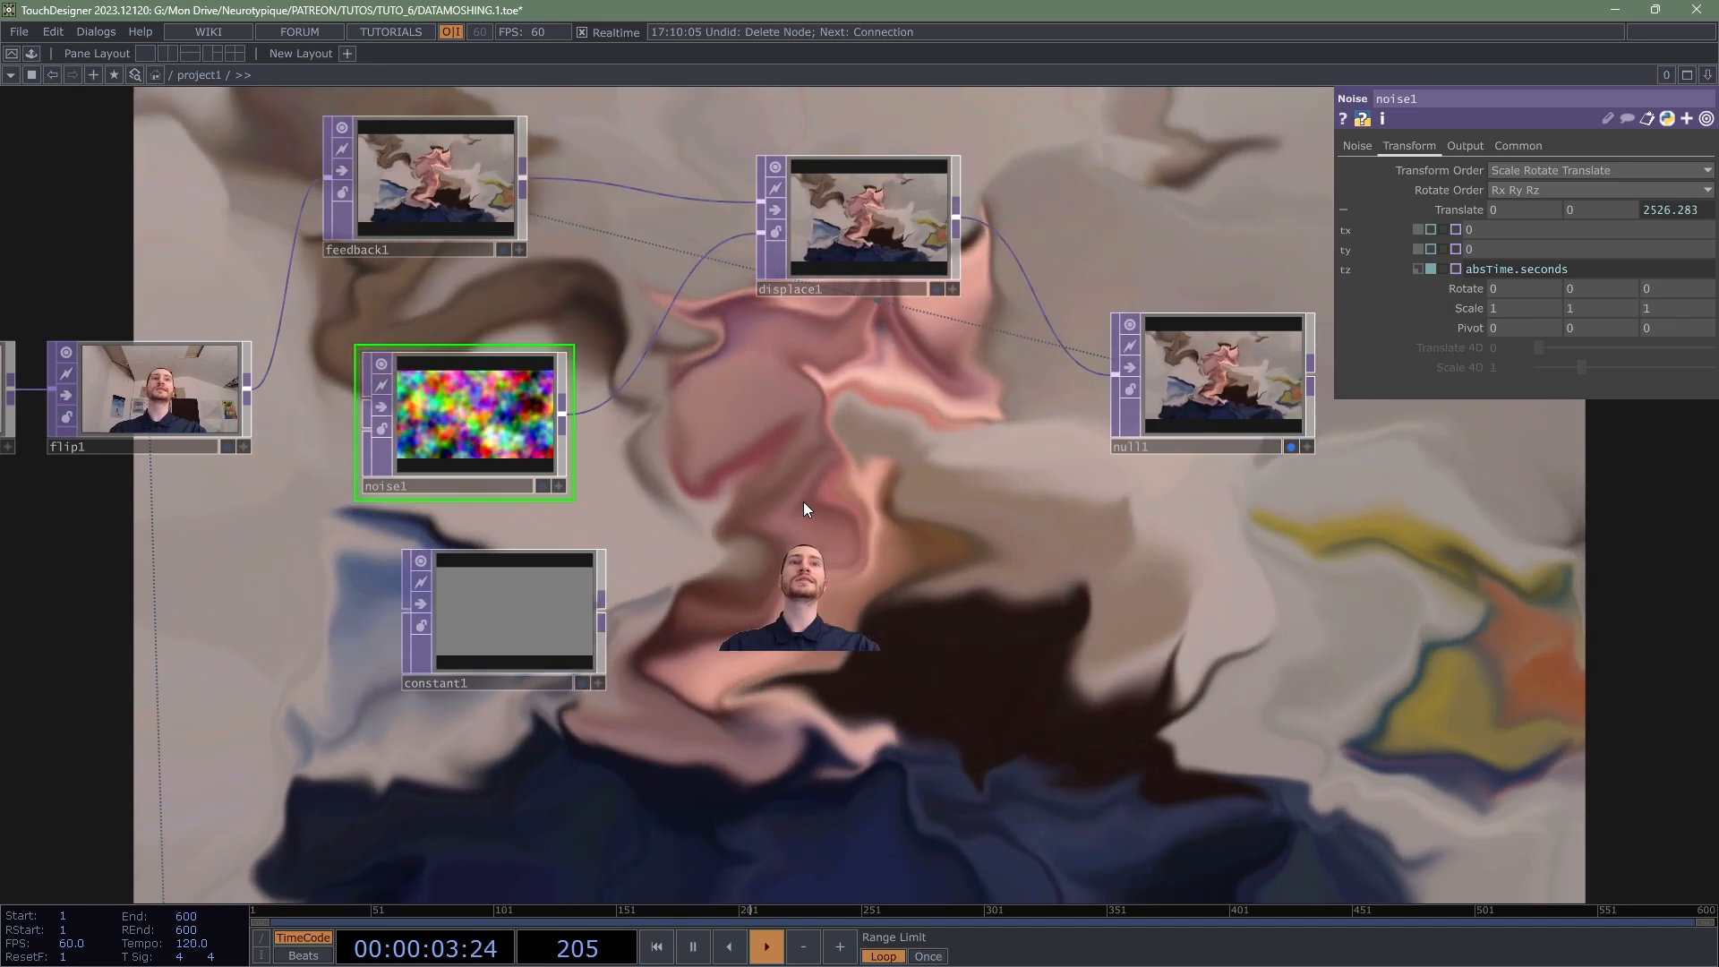
scroll(454, 181, "up", 5)
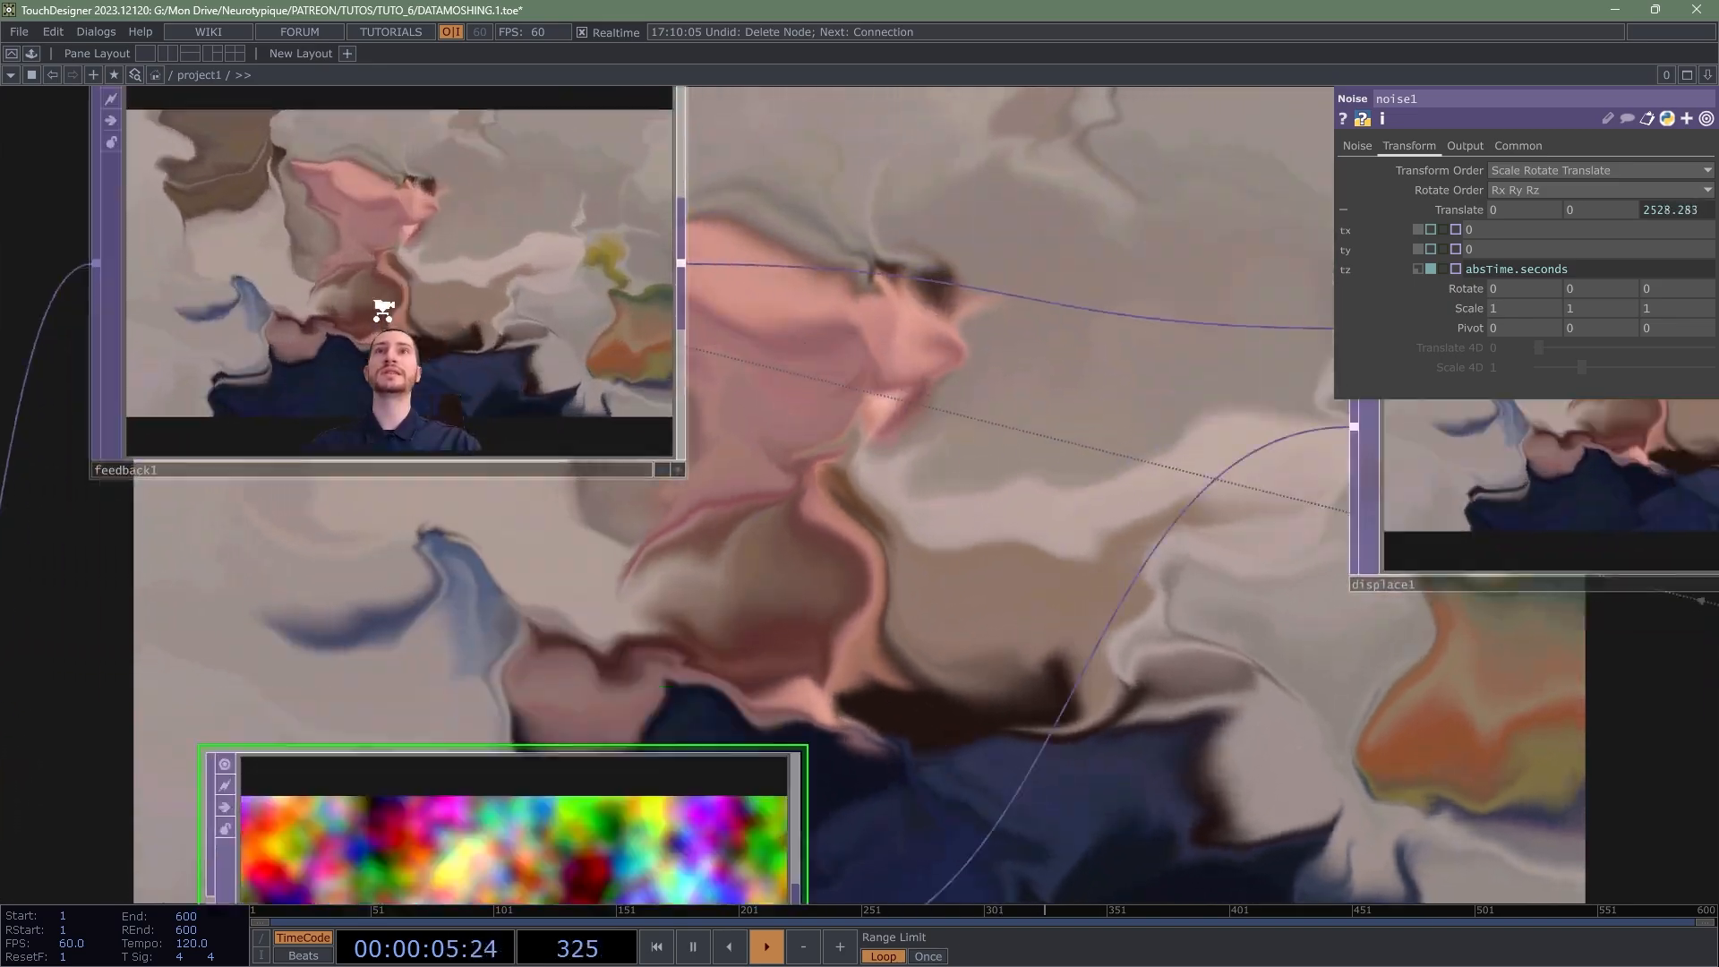
scroll(425, 358, "down", 5)
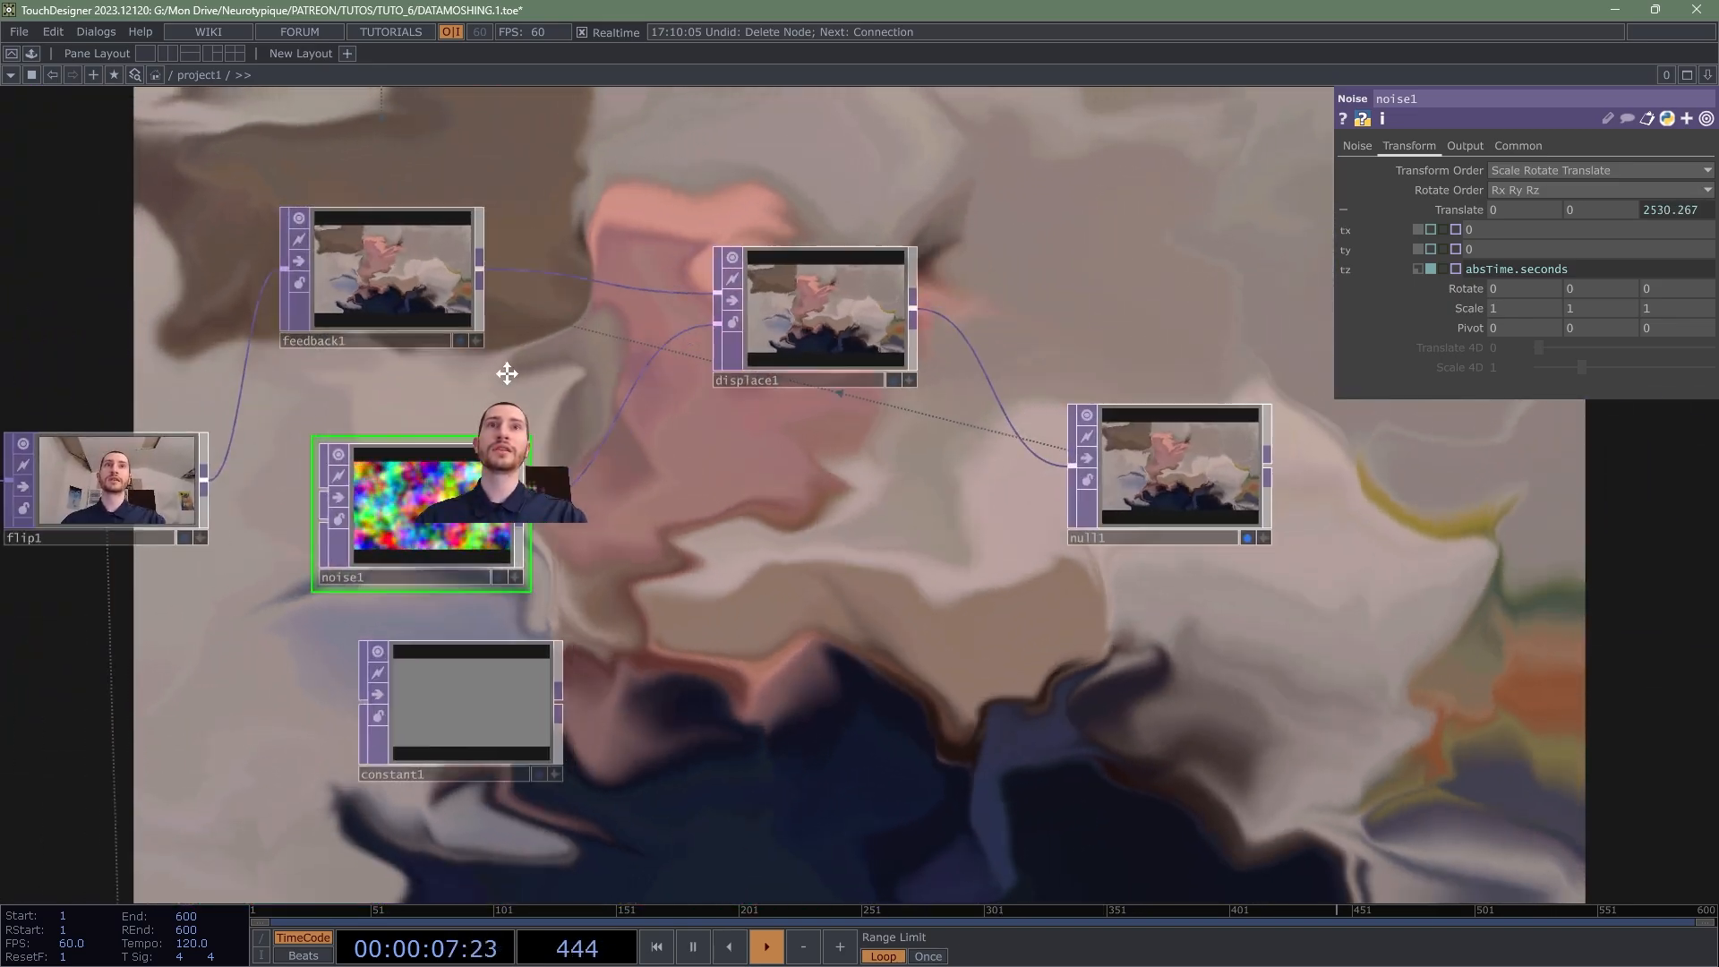
left_click_drag(506, 374, 483, 379)
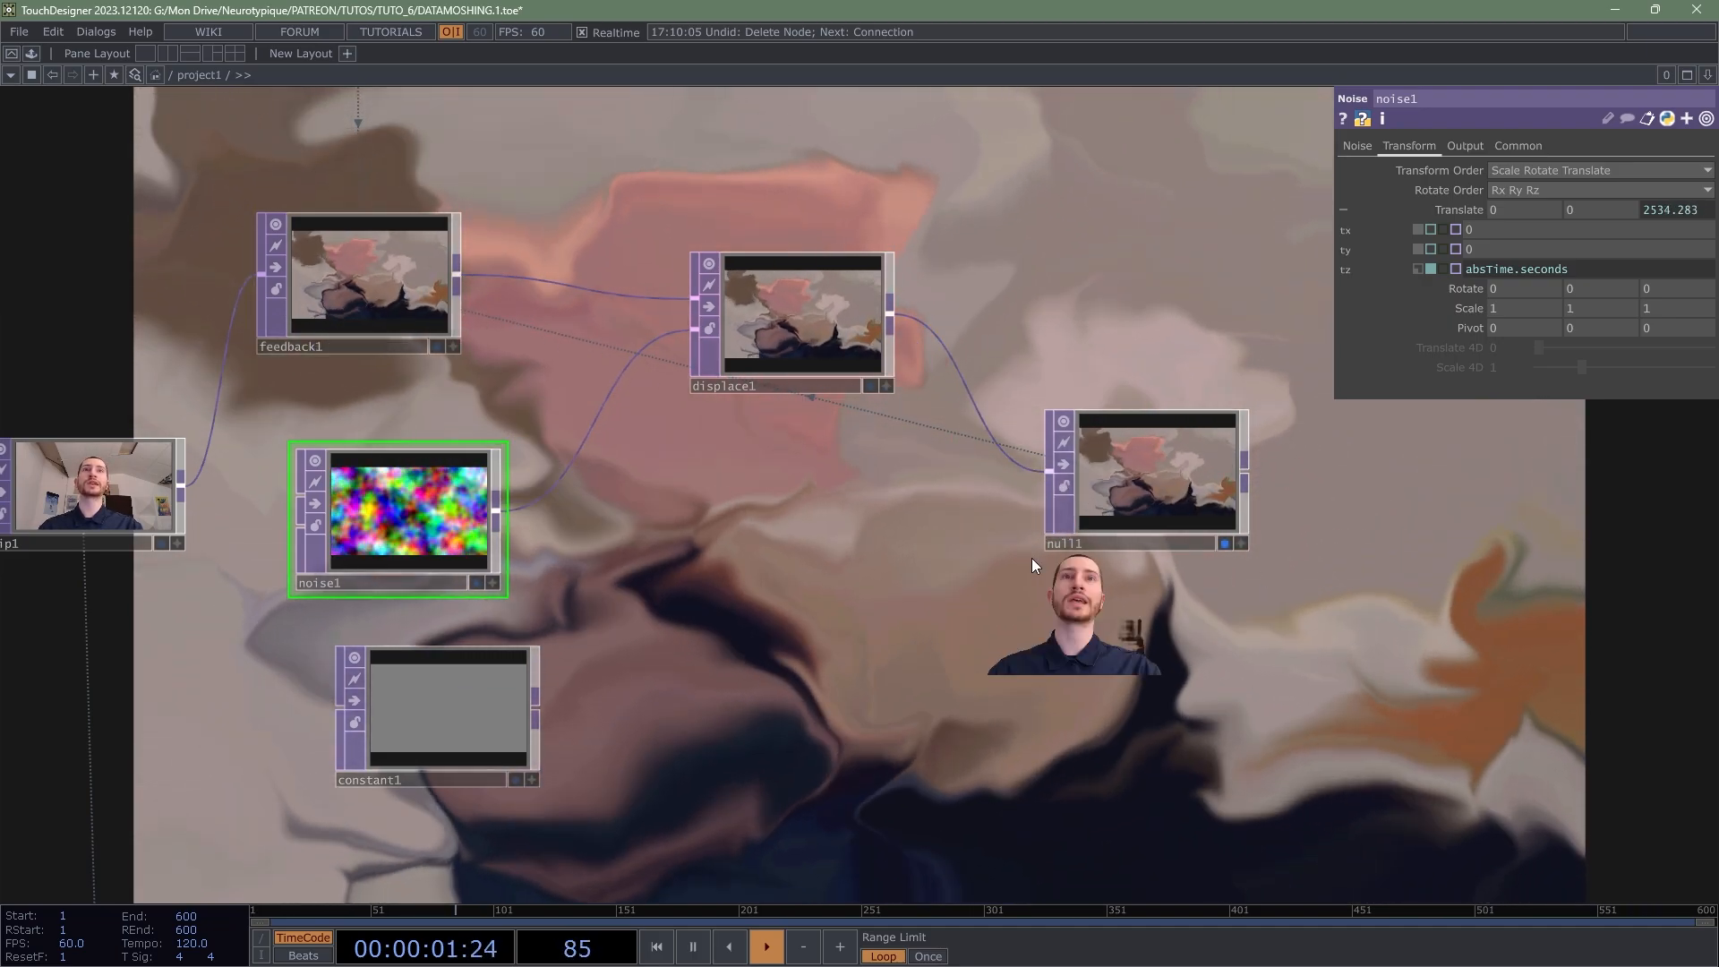
Step: Reset the feedback loop again and review displace1's settings while the webcam image distorts under the moving noise
key("1")
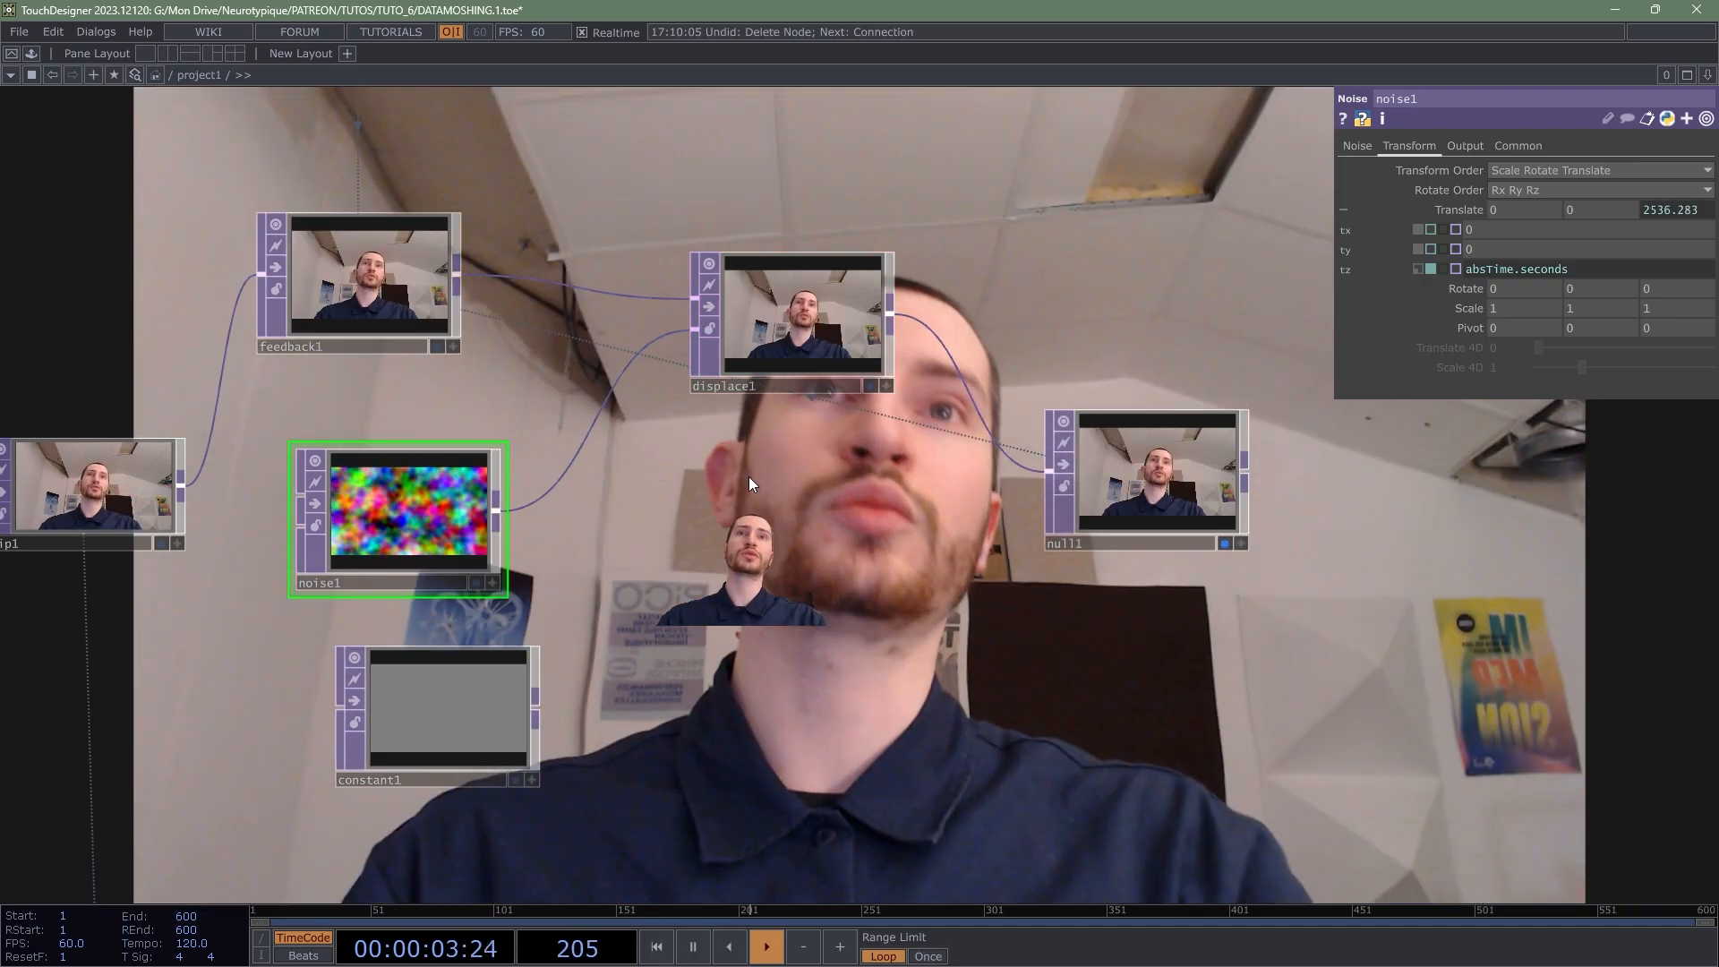
left_click_drag(773, 328, 734, 290)
left_click(760, 303)
left_click_drag(775, 485, 752, 383)
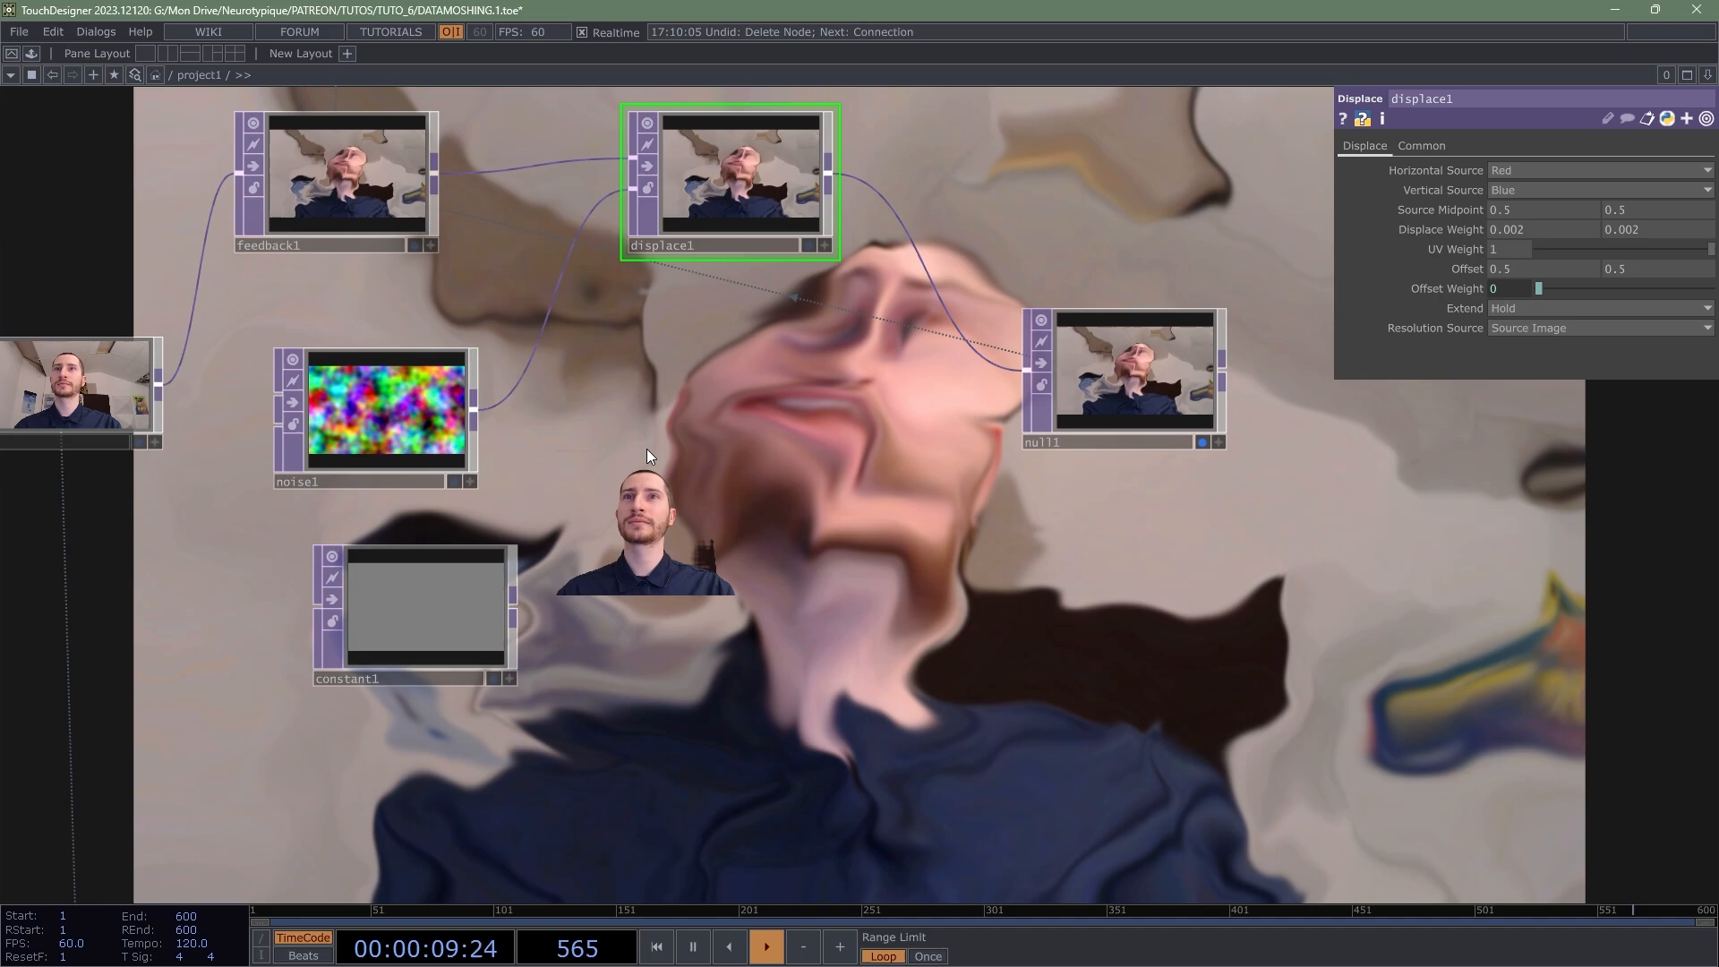
left_click_drag(646, 448, 815, 448)
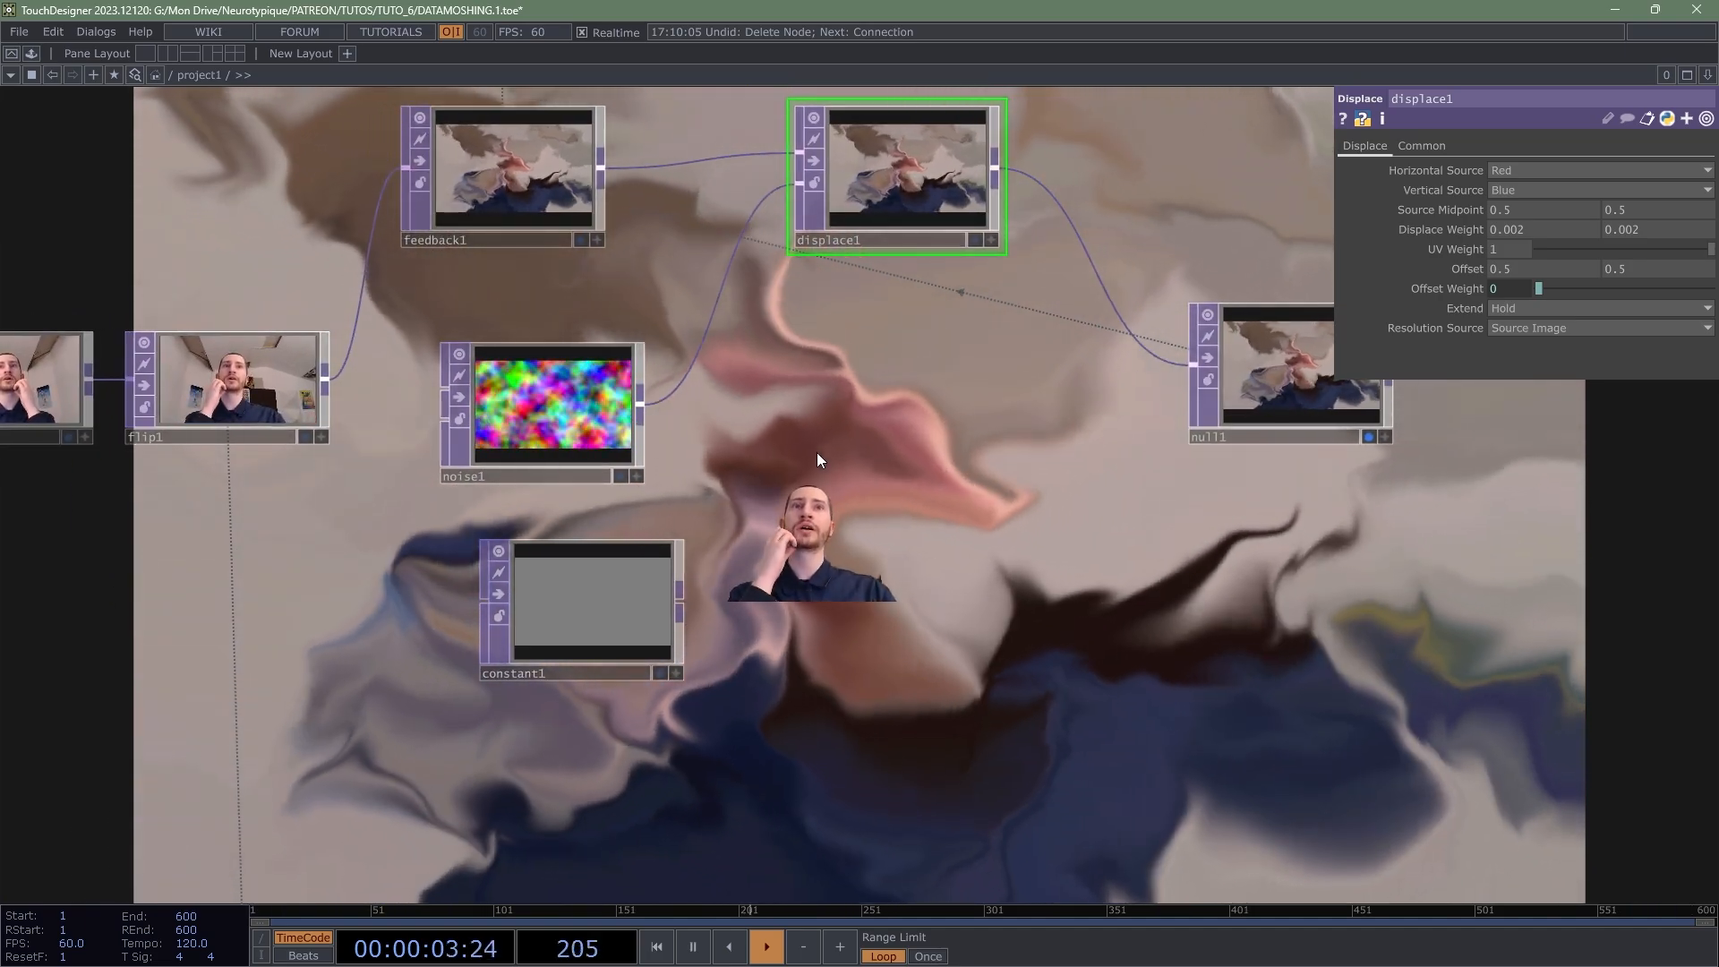
scroll(817, 449, "down", 3)
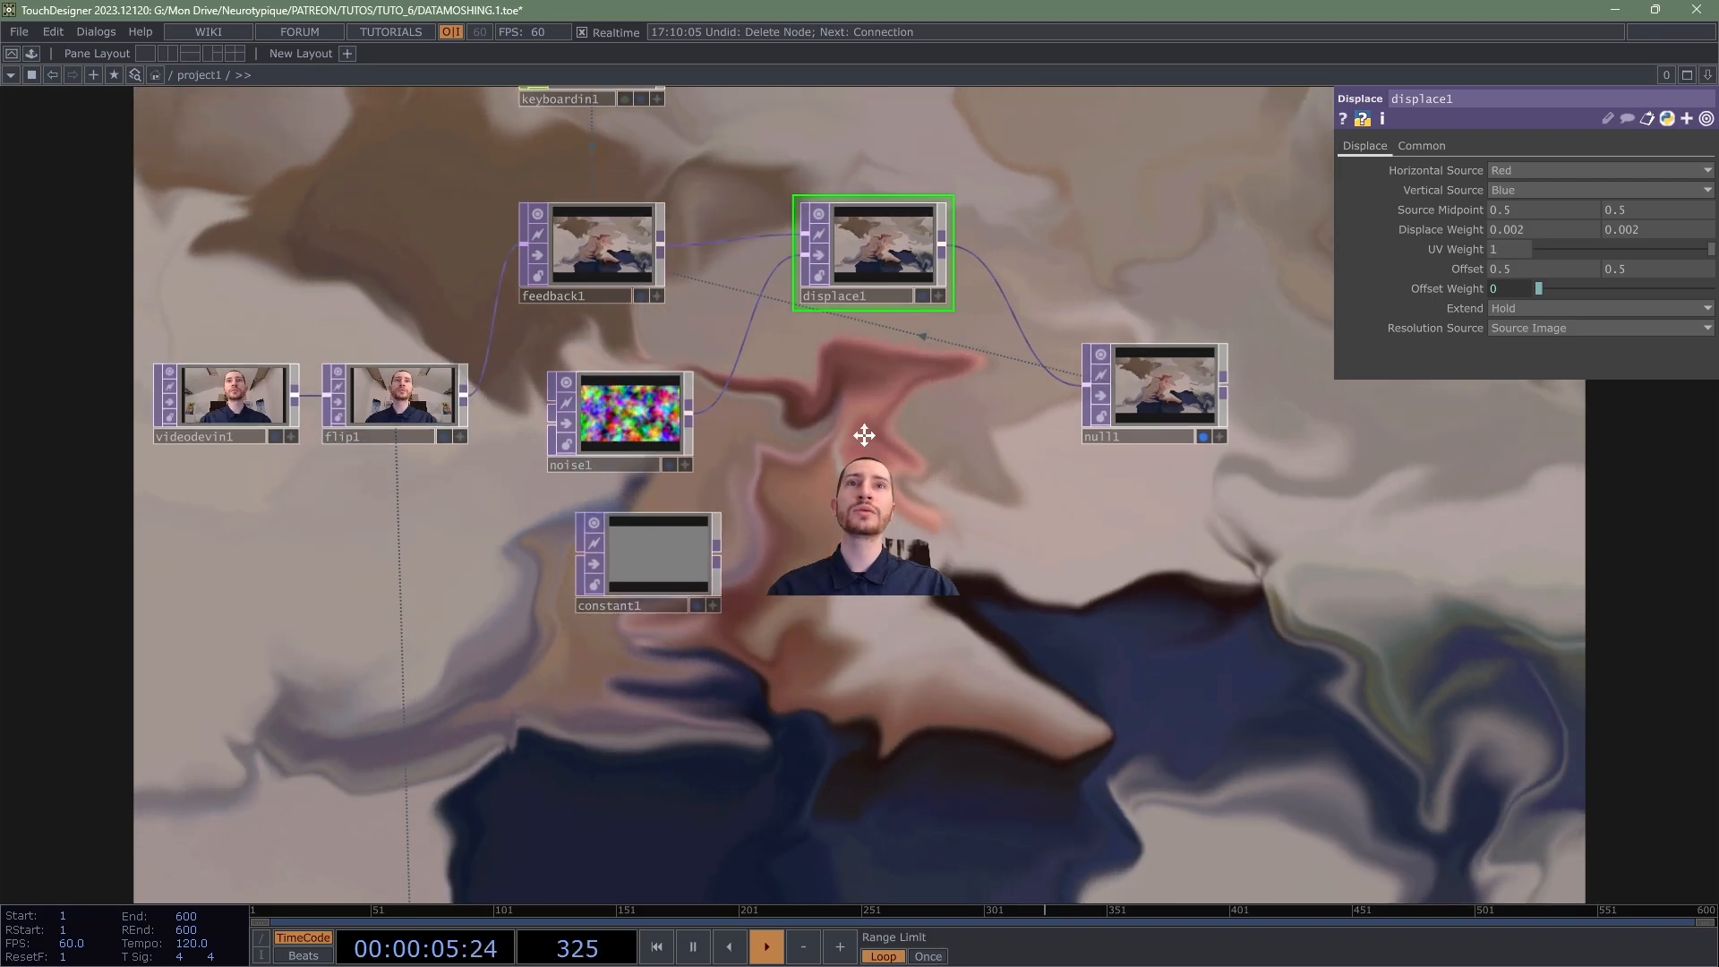
left_click_drag(864, 435, 845, 379)
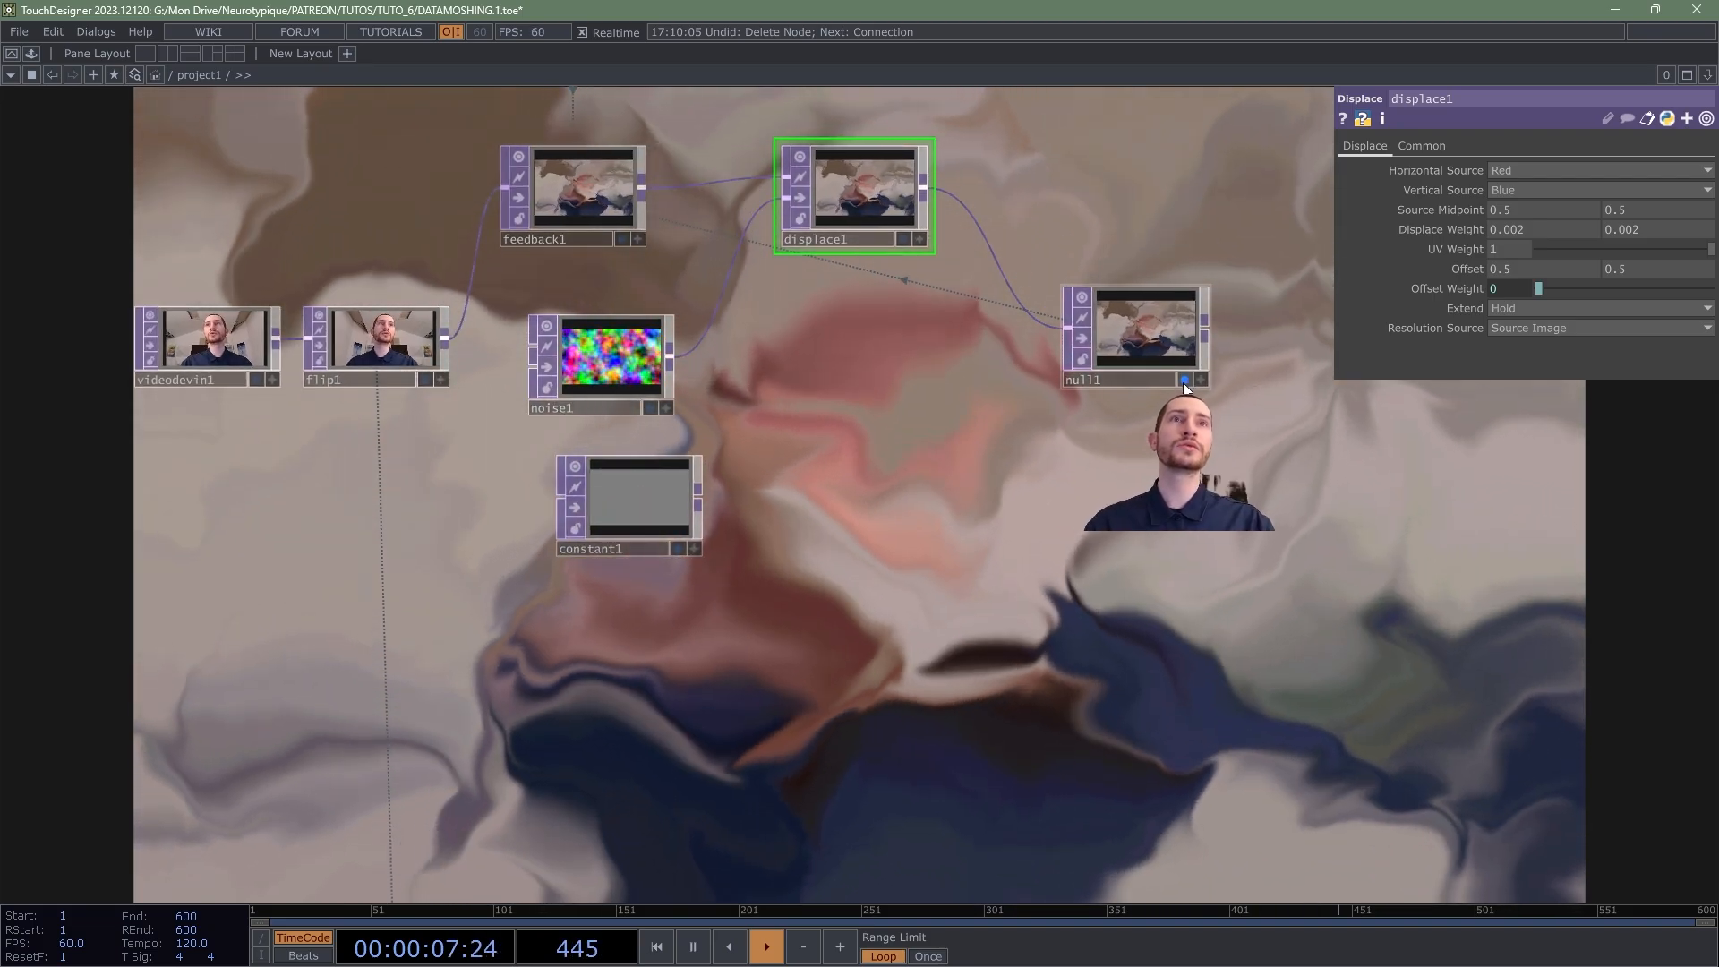
Step: Turn off null1's background display and delete the noise1 and constant1 operators
left_click(1185, 380)
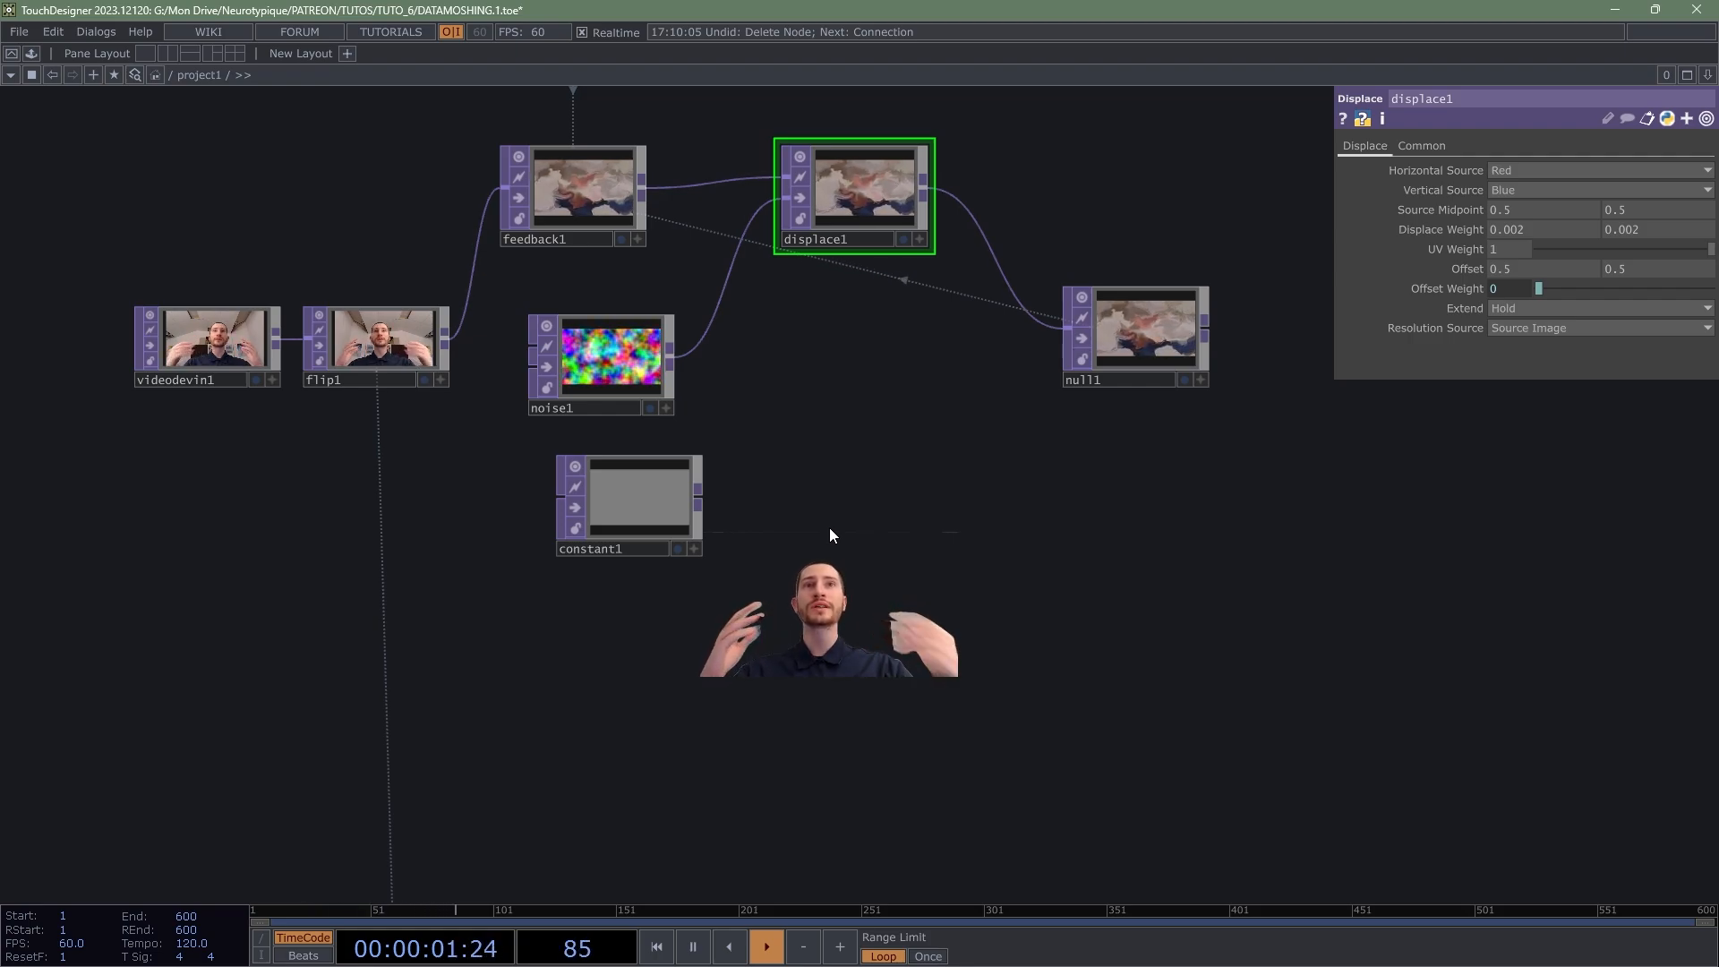
left_click_drag(663, 372, 634, 353)
key("Delete")
Step: Add an Optical Flow TOP fed by flip1's output and place it below feedback1
scroll(389, 340, "up", 5)
scroll(394, 361, "up", 3)
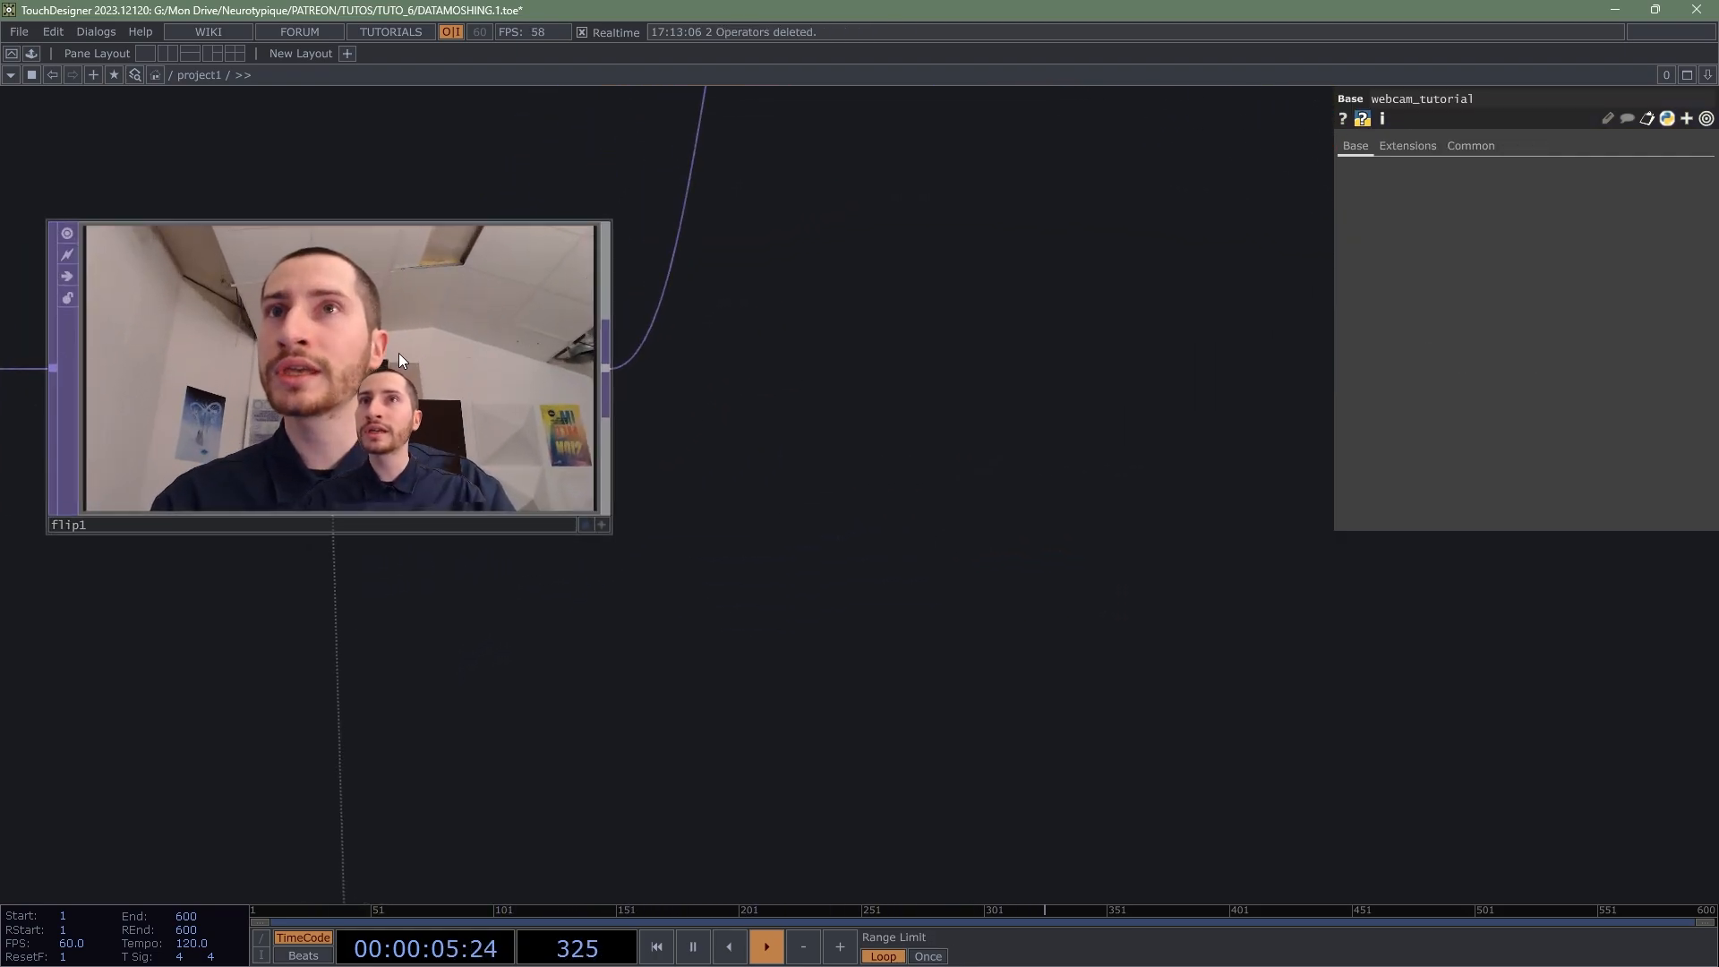
scroll(564, 421, "down", 3)
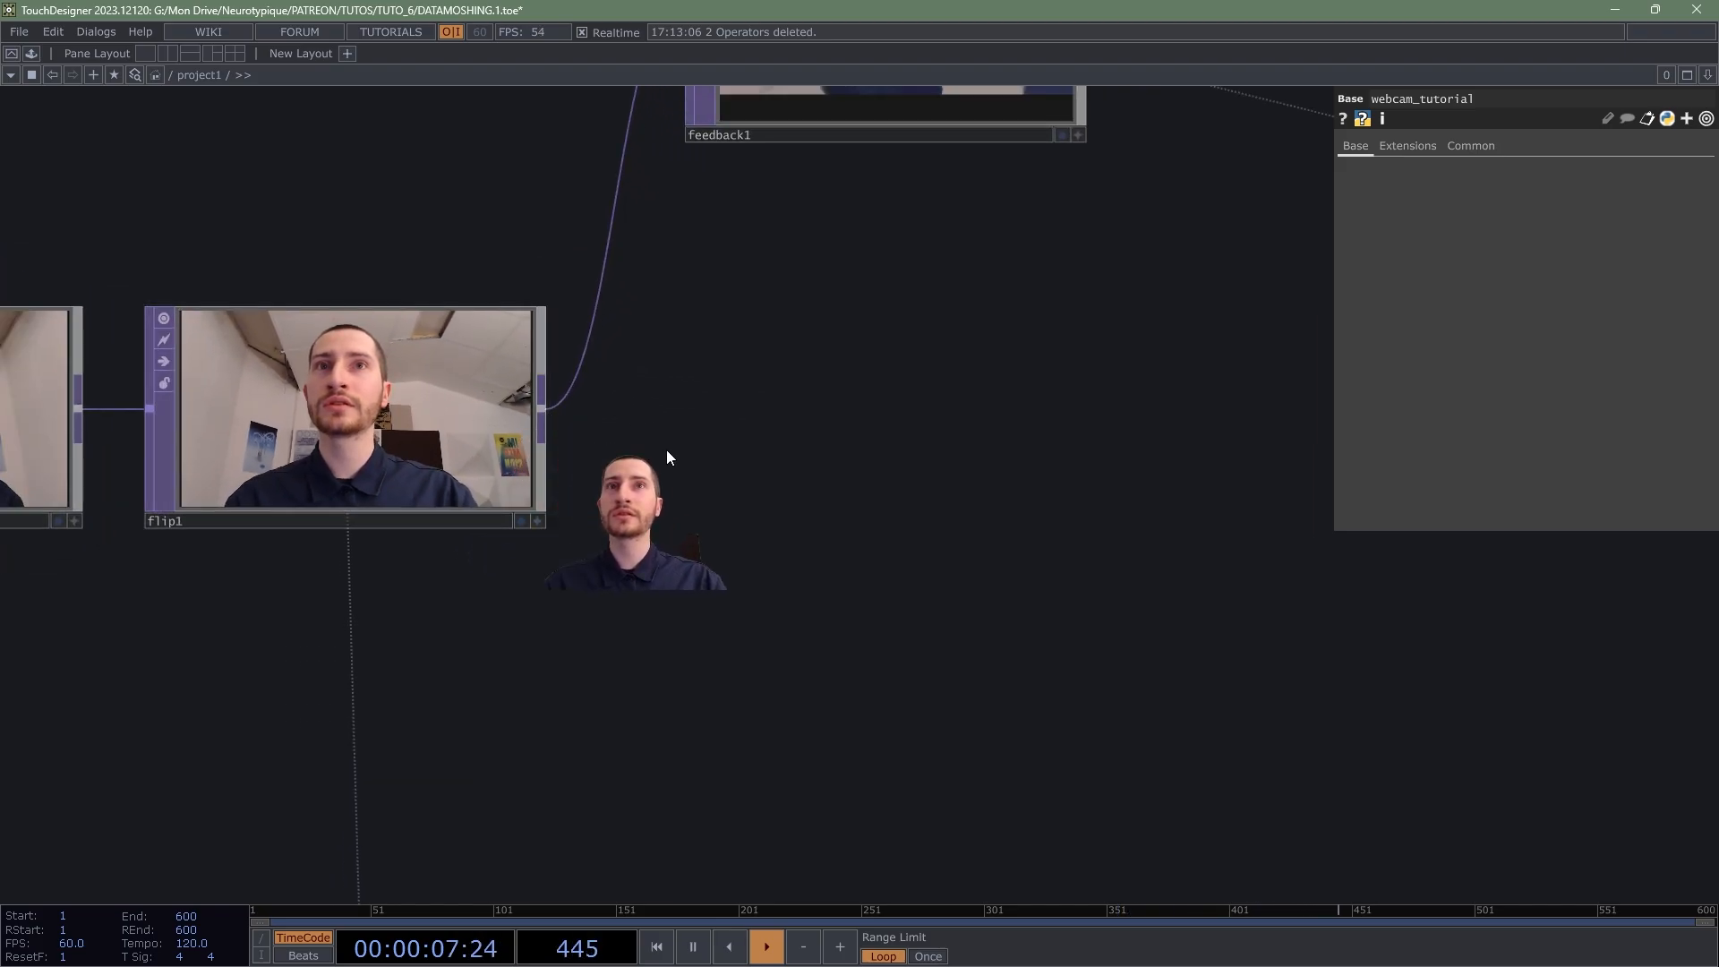
key("Tab")
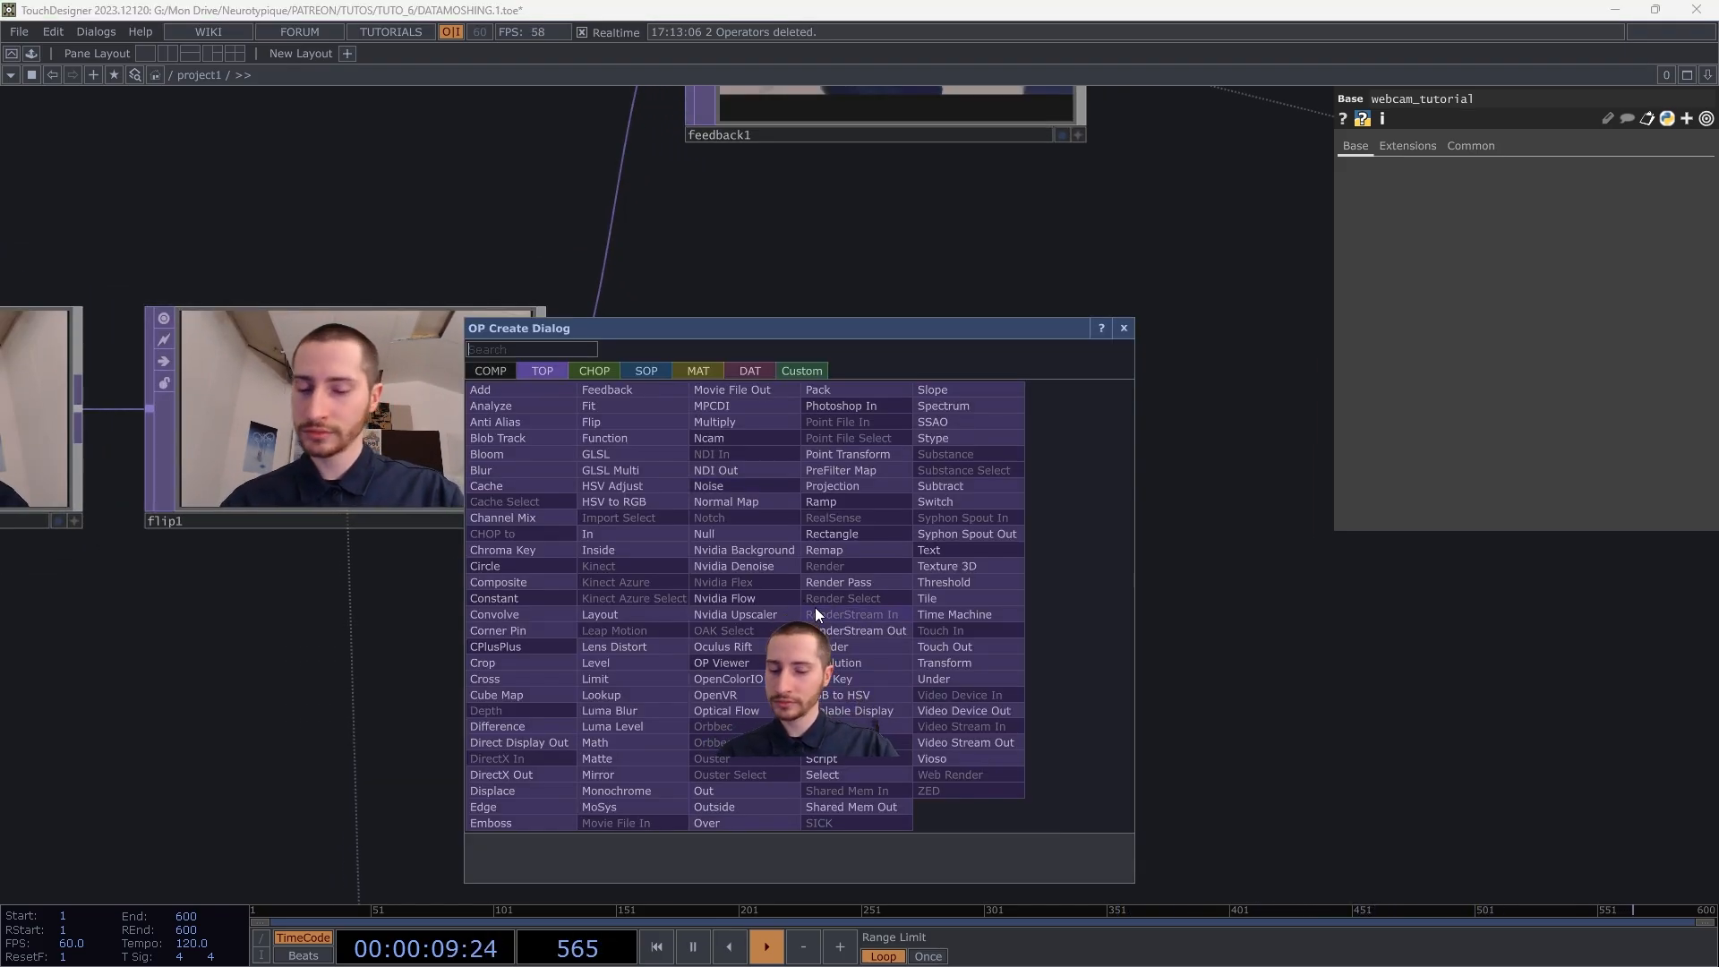
type("opt")
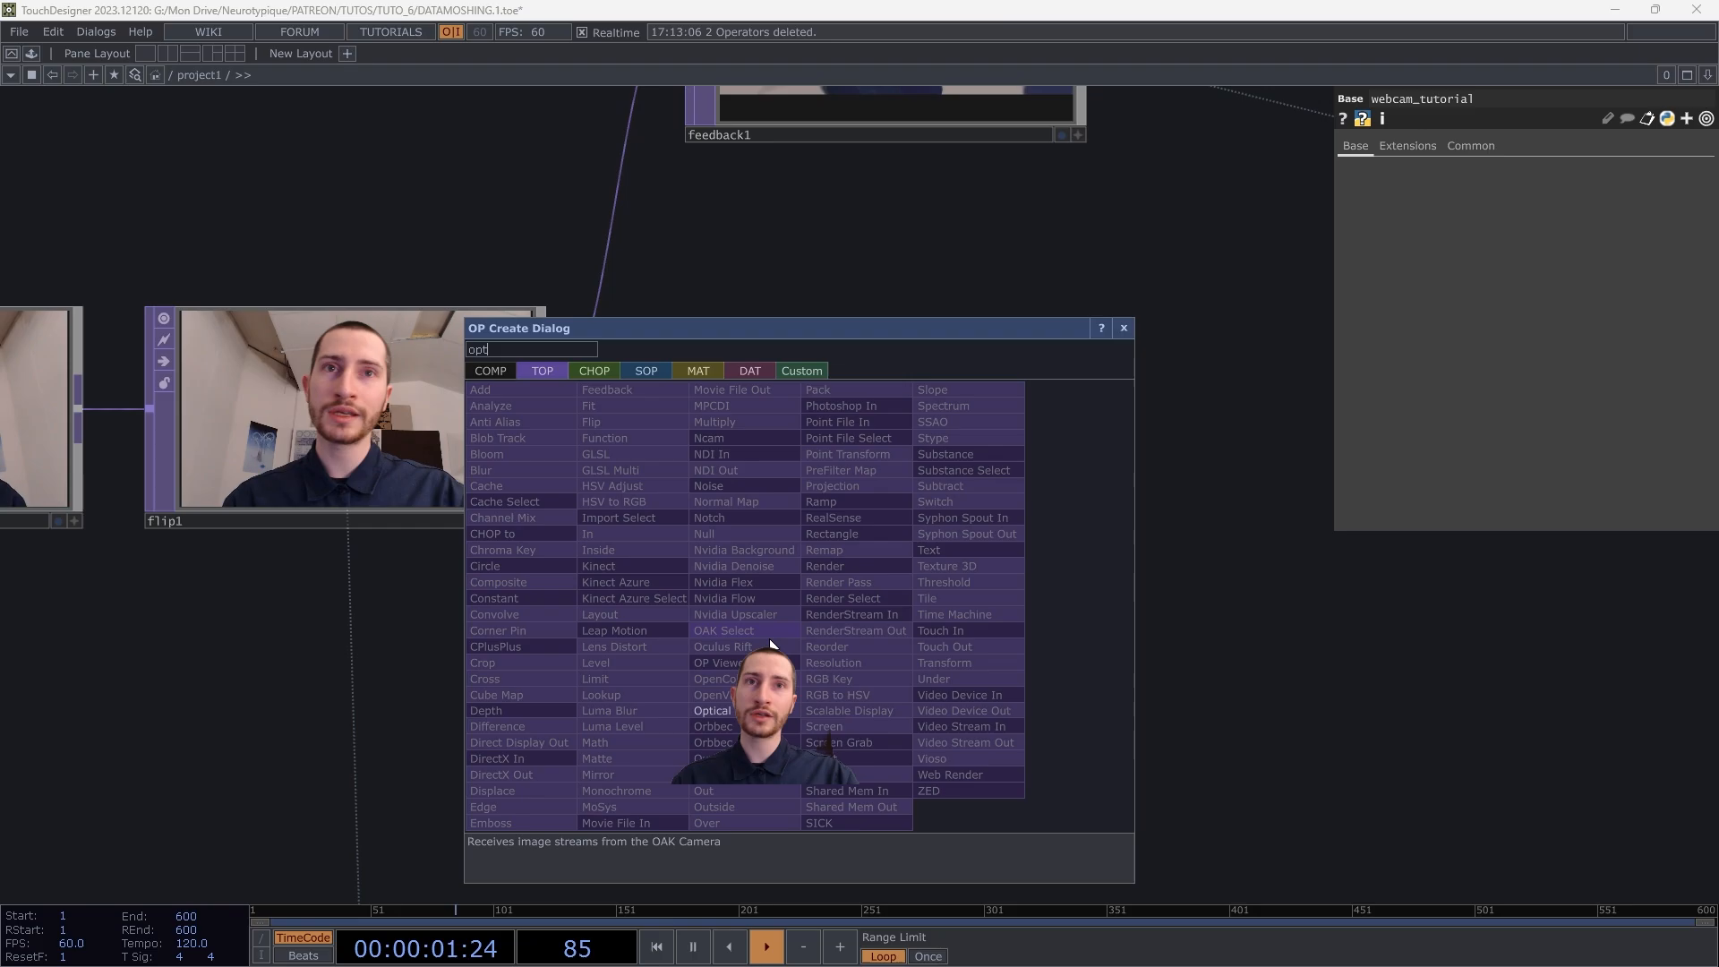
key("Escape")
left_click(895, 591)
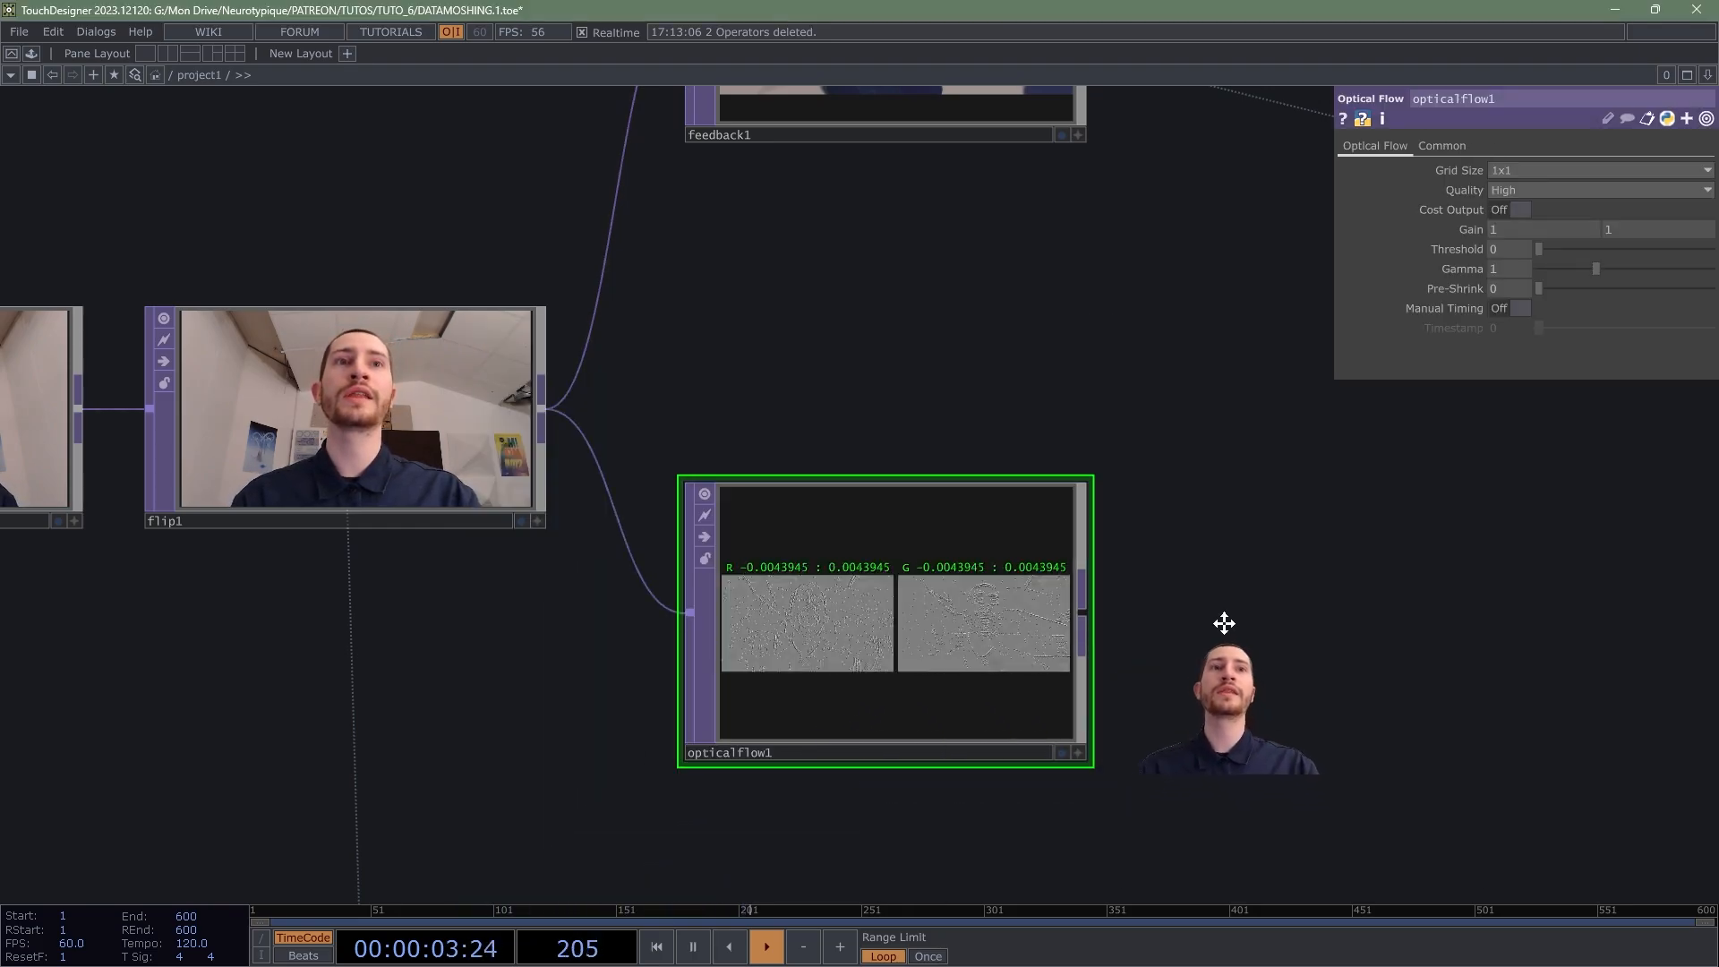
Step: Connect opticalflow1's output to displace1's second input and show null1 as the network background
left_click_drag(1224, 622, 1098, 574)
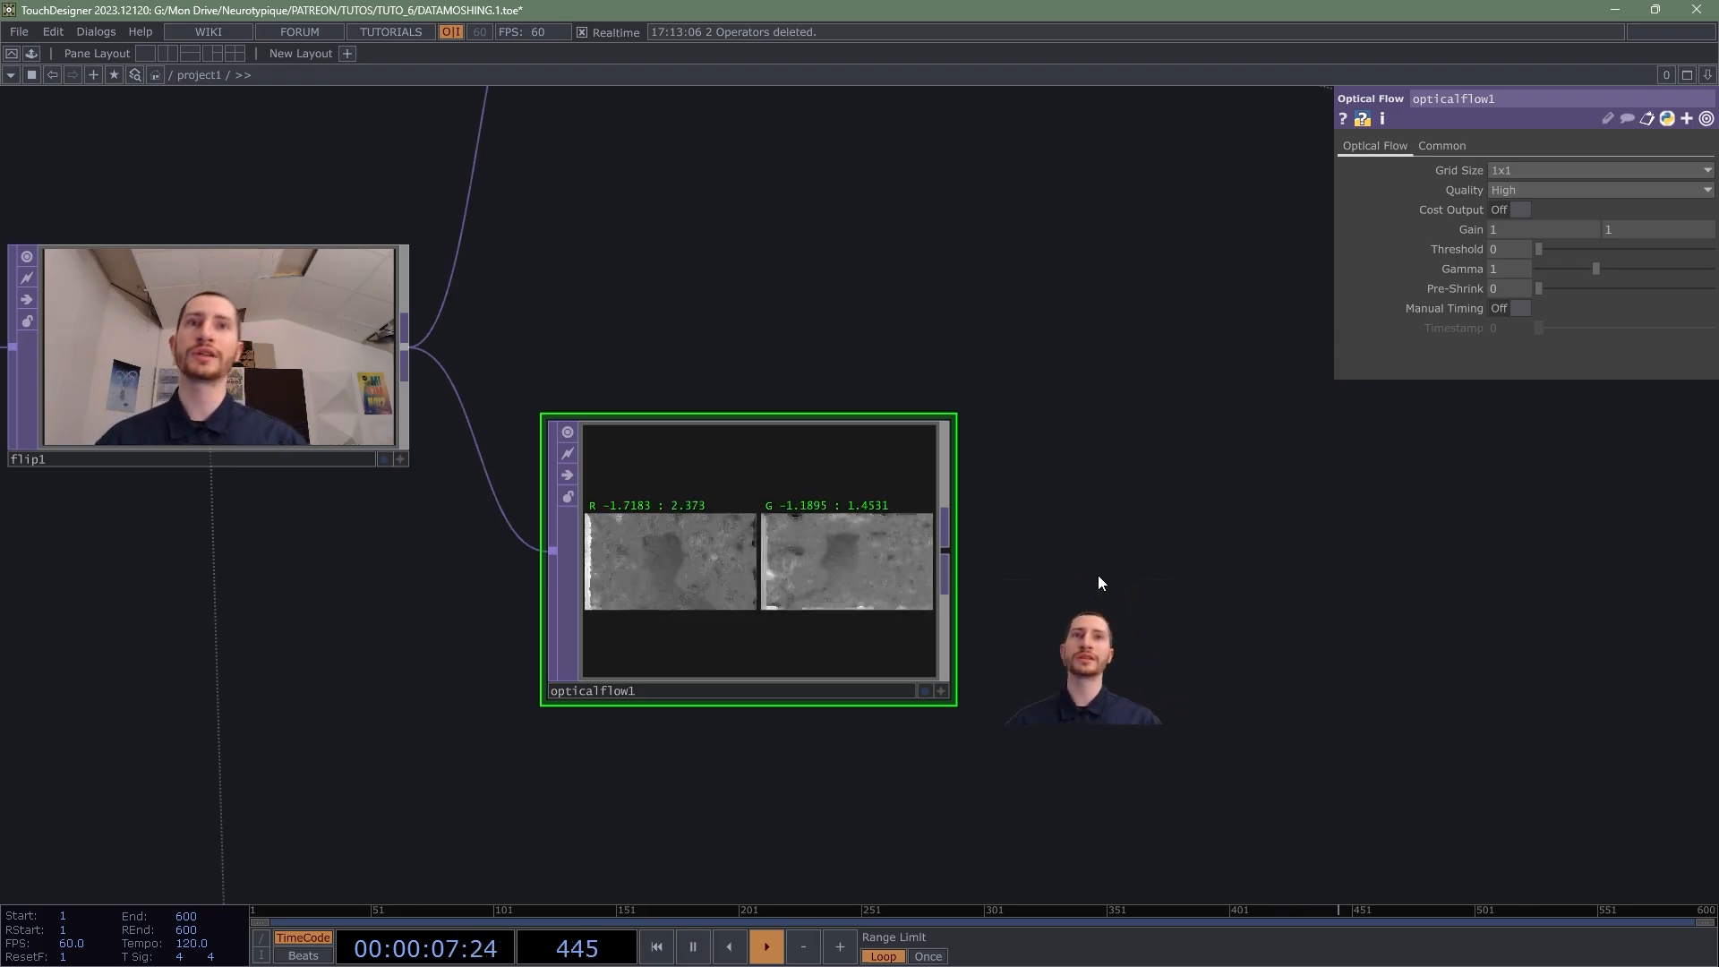
scroll(1053, 582, "down", 5)
left_click_drag(841, 503, 430, 555)
left_click_drag(699, 537, 857, 541)
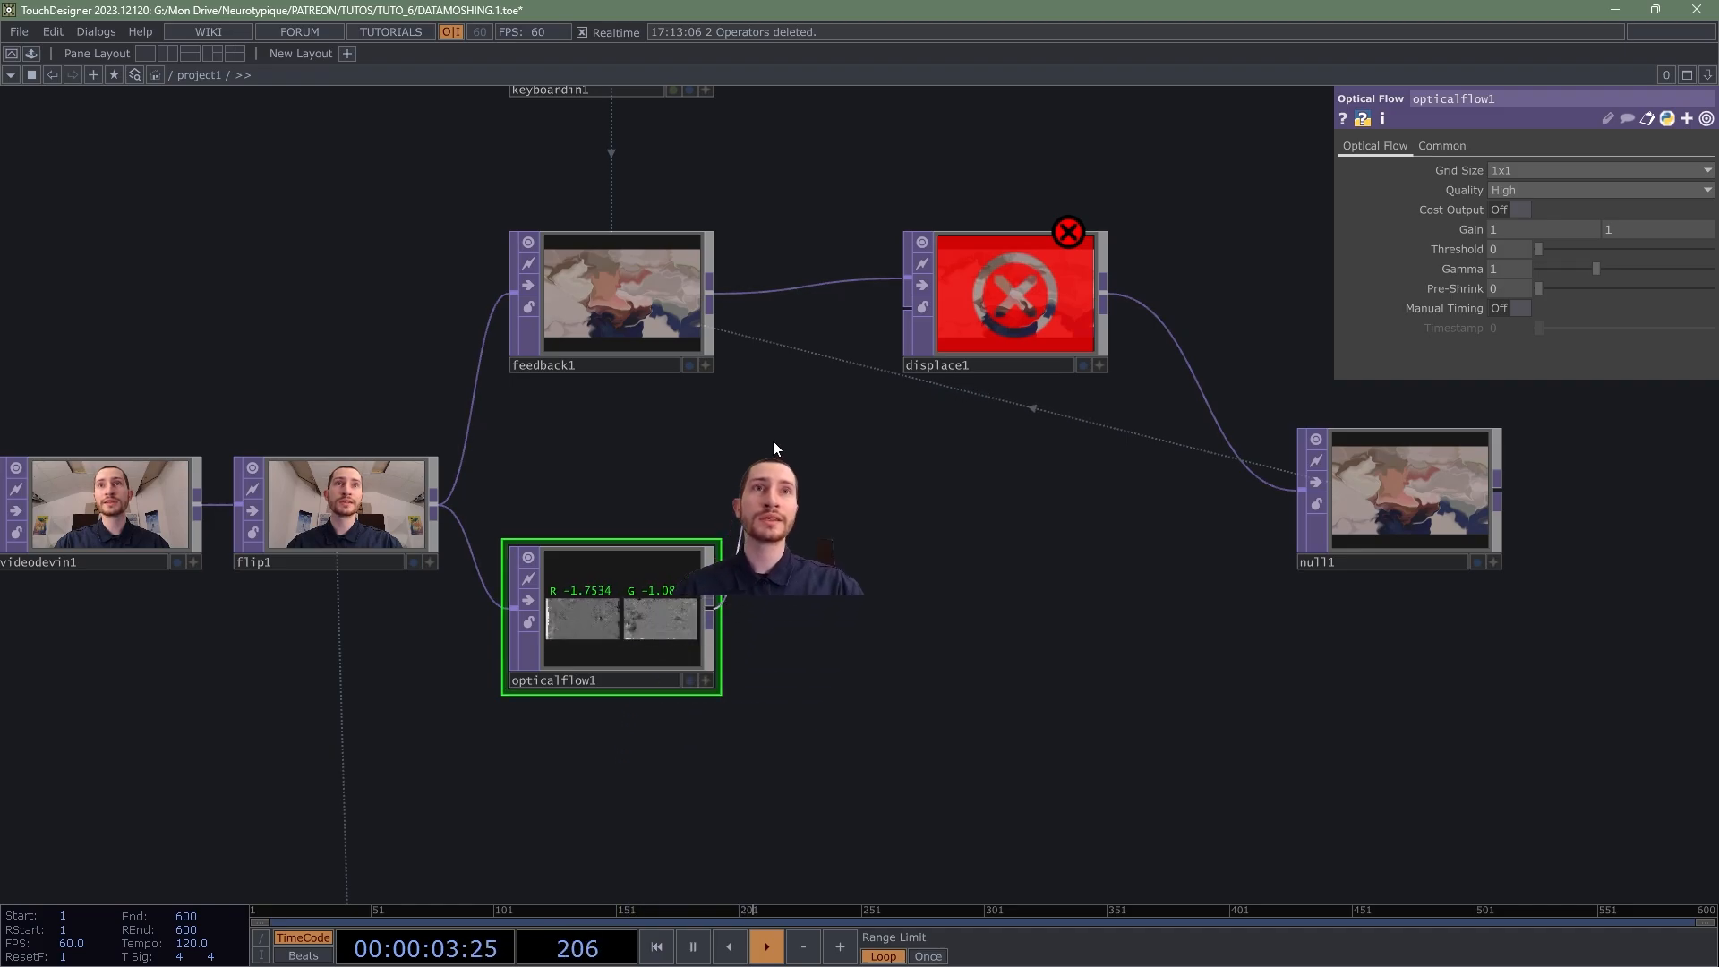
left_click(882, 328)
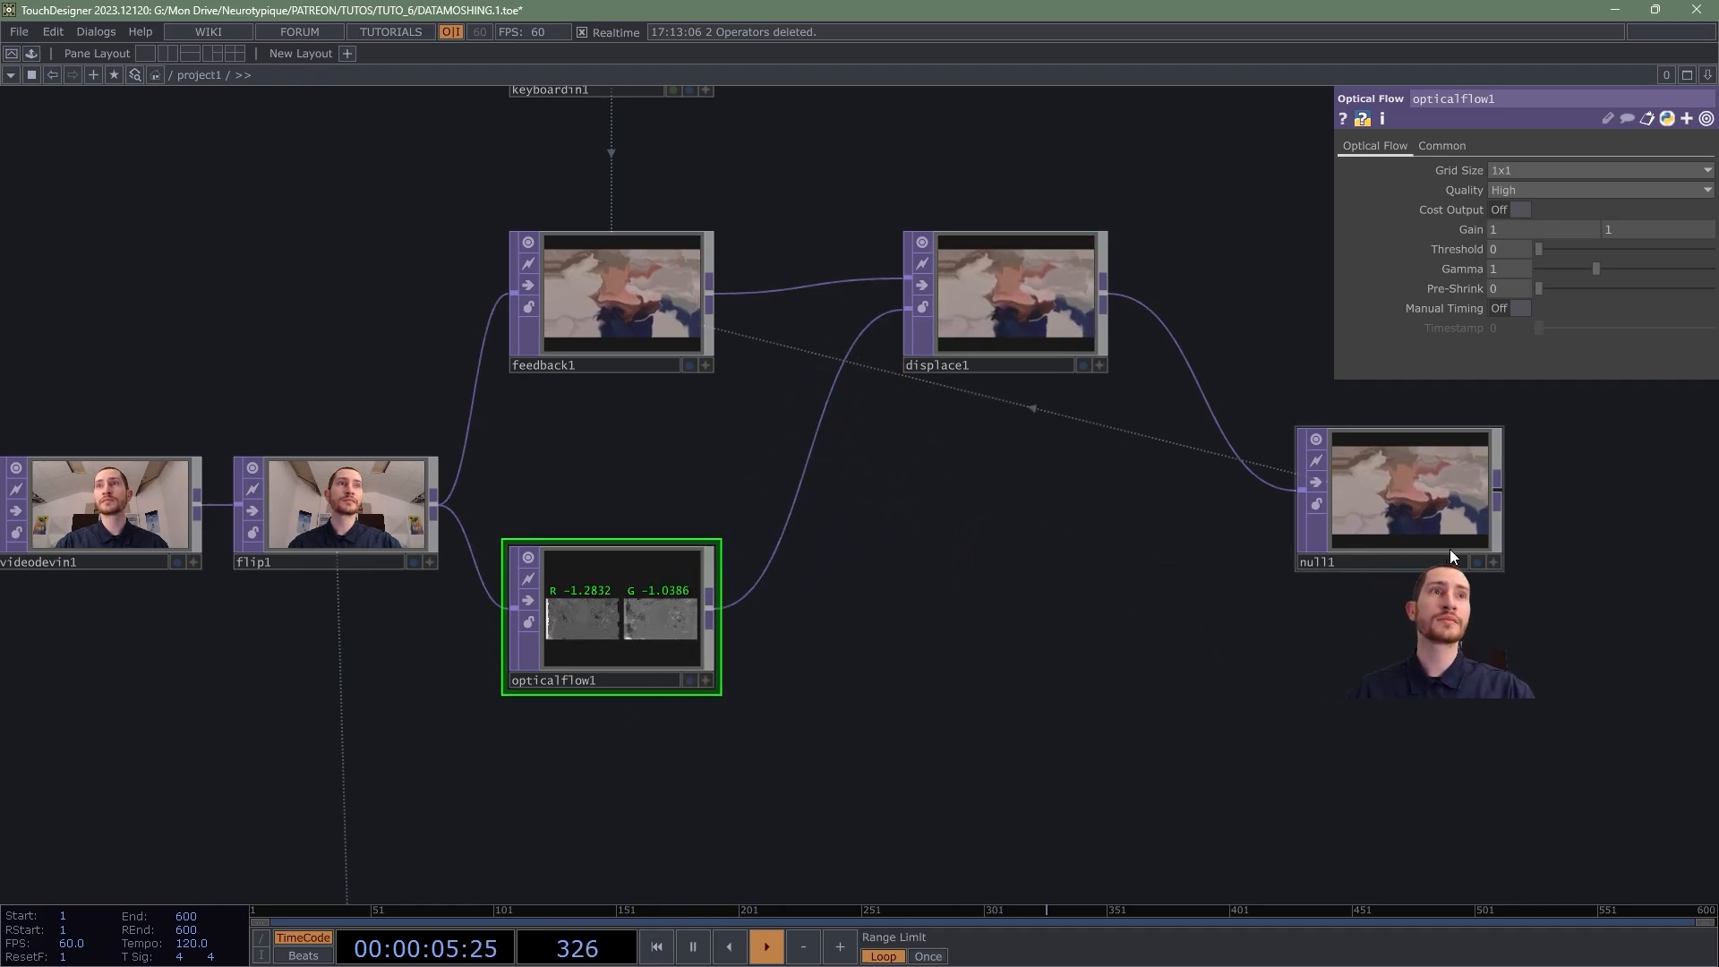
left_click(1477, 562)
left_click_drag(1136, 592, 1137, 514)
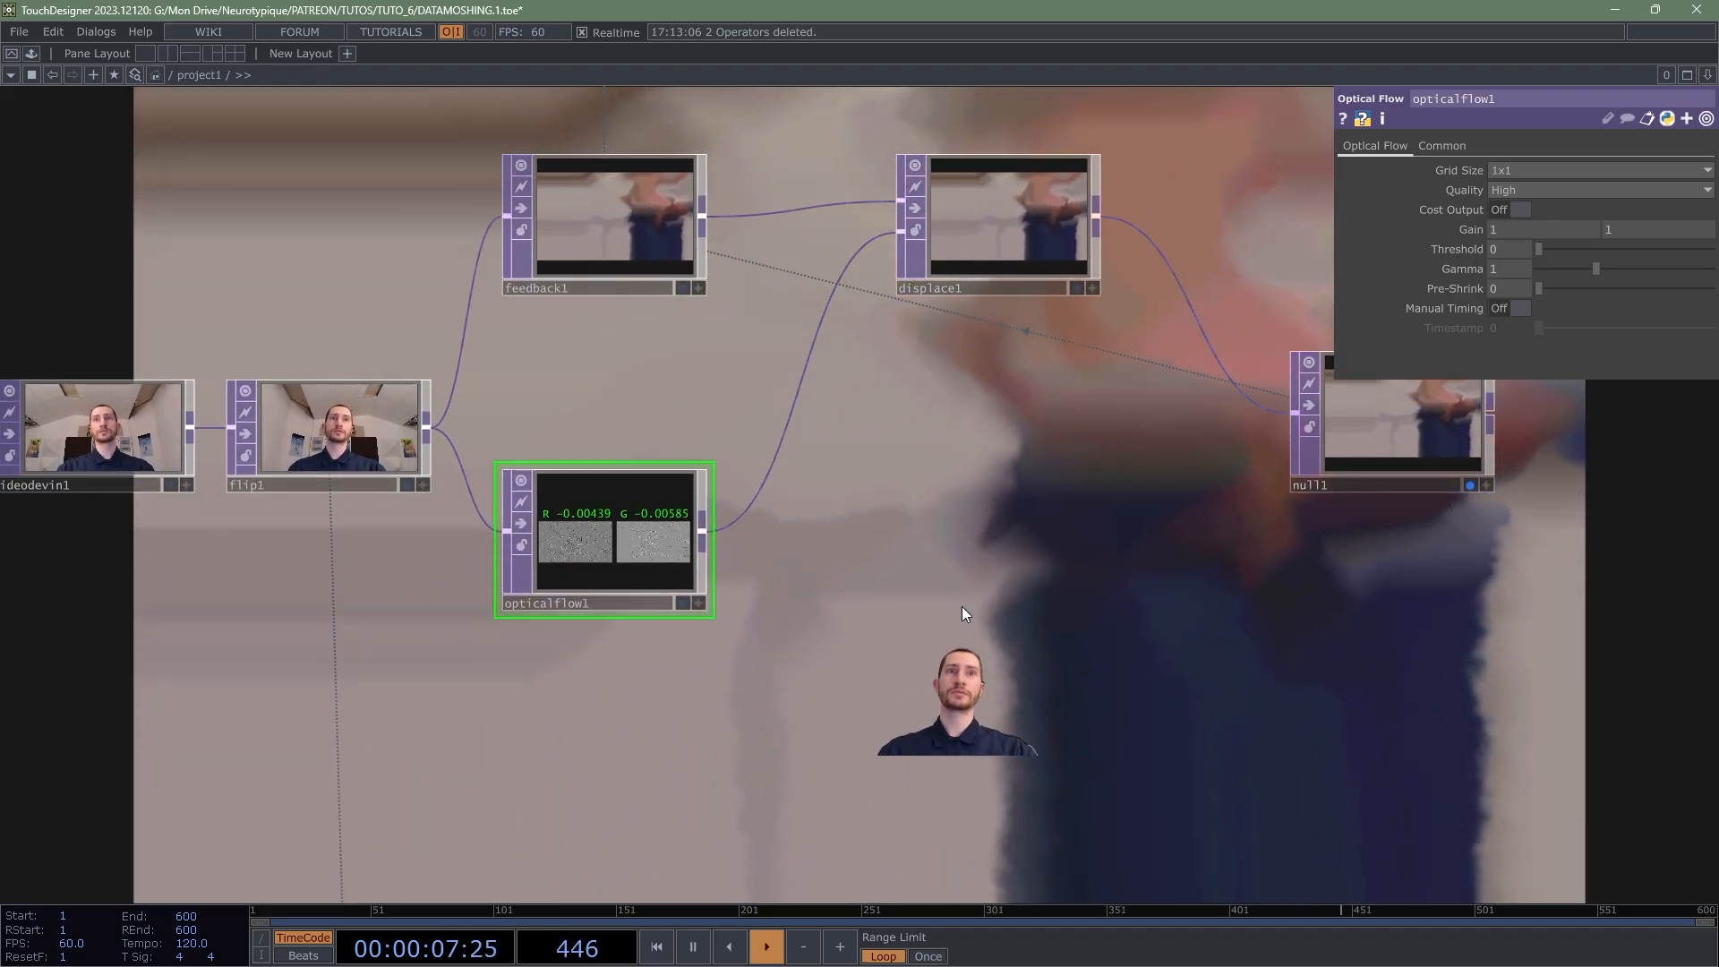
Step: Examine the red and green motion channels in opticalflow1's viewer while moving in front of the webcam
left_click_drag(1012, 569, 1013, 537)
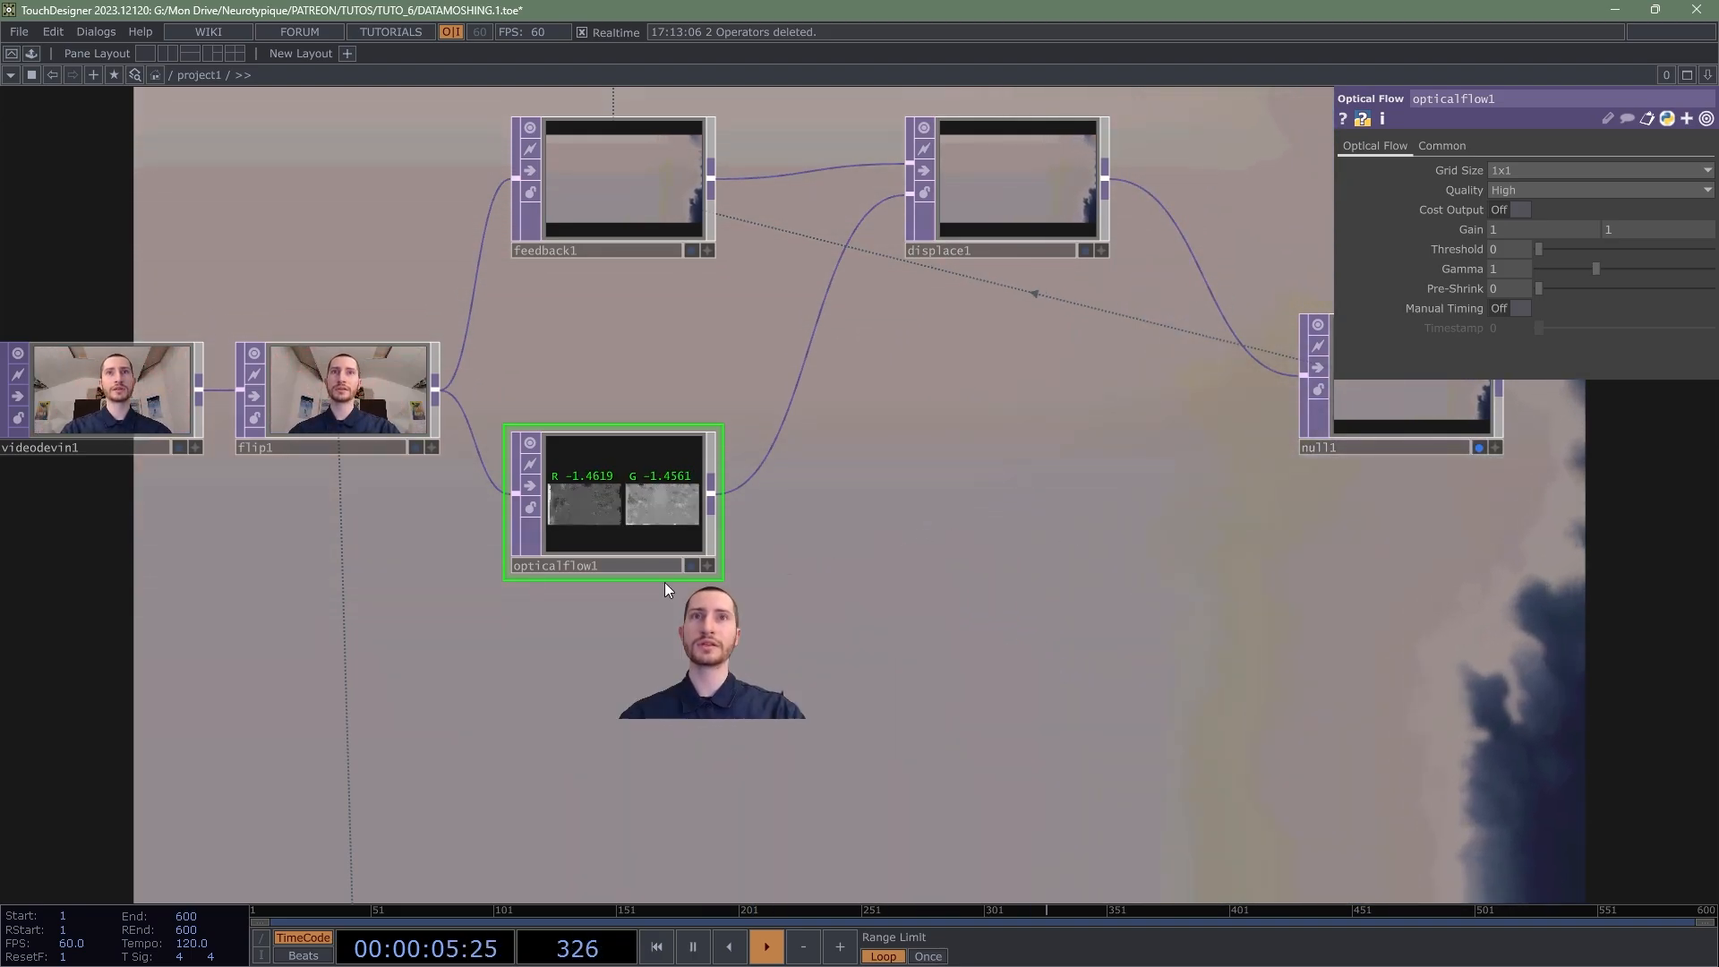
scroll(622, 506, "up", 5)
scroll(574, 460, "up", 2)
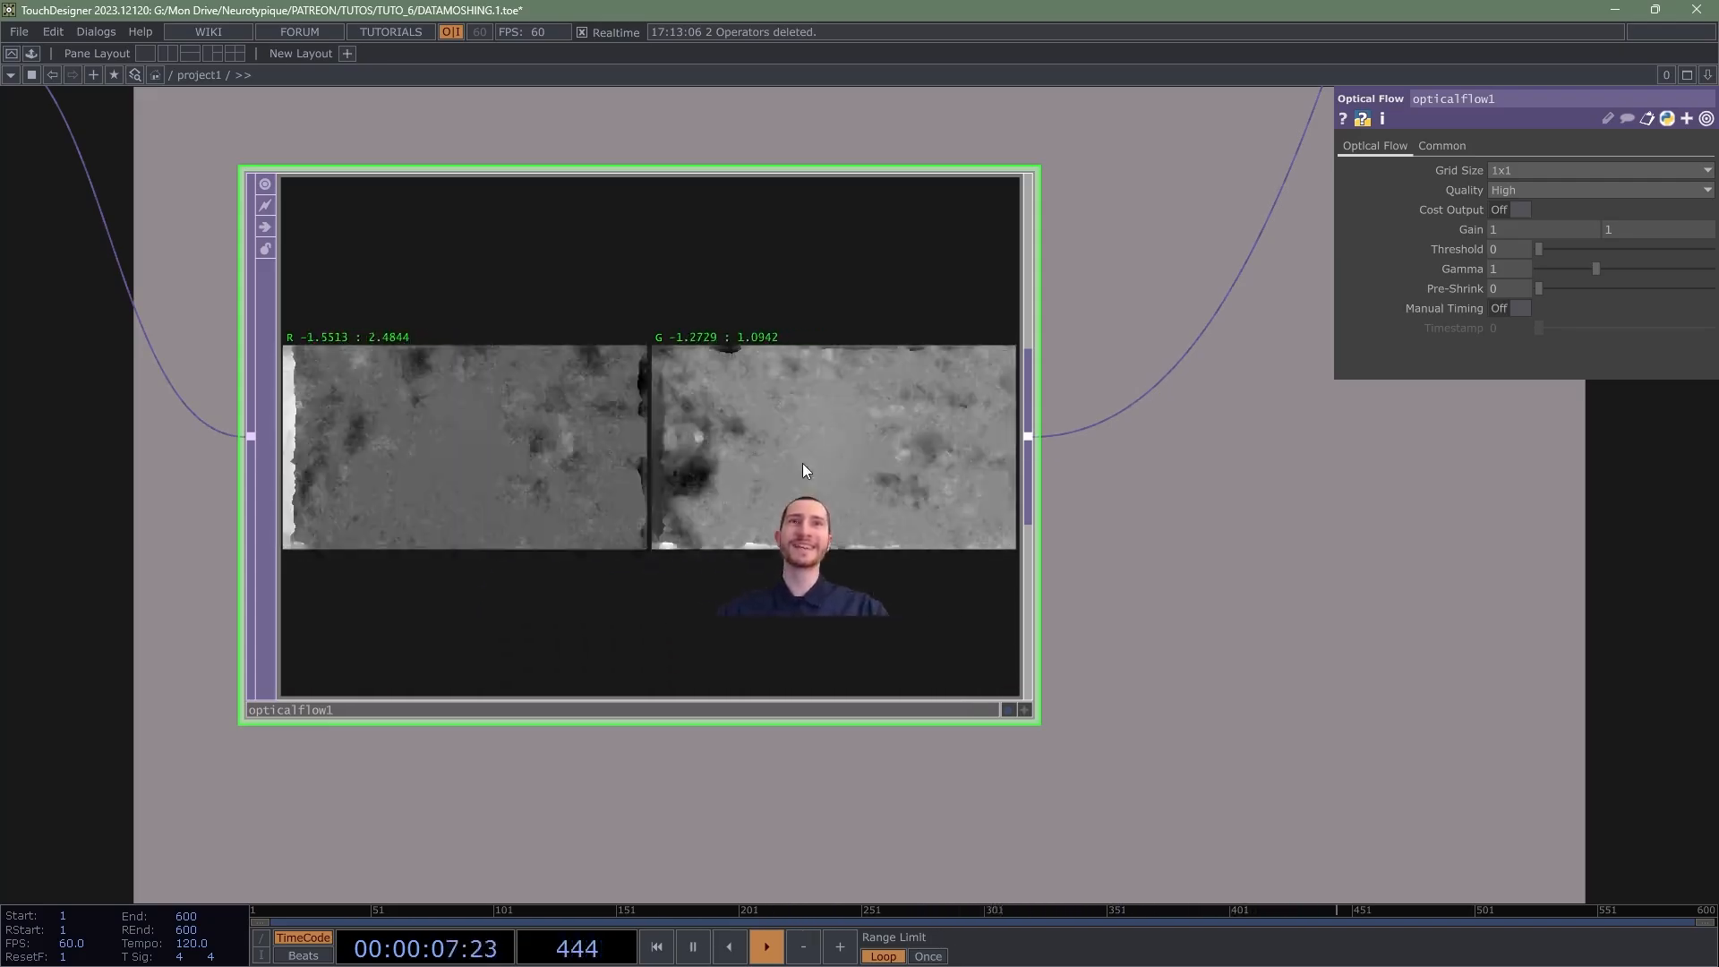
scroll(821, 437, "up", 1)
scroll(821, 437, "up", 2)
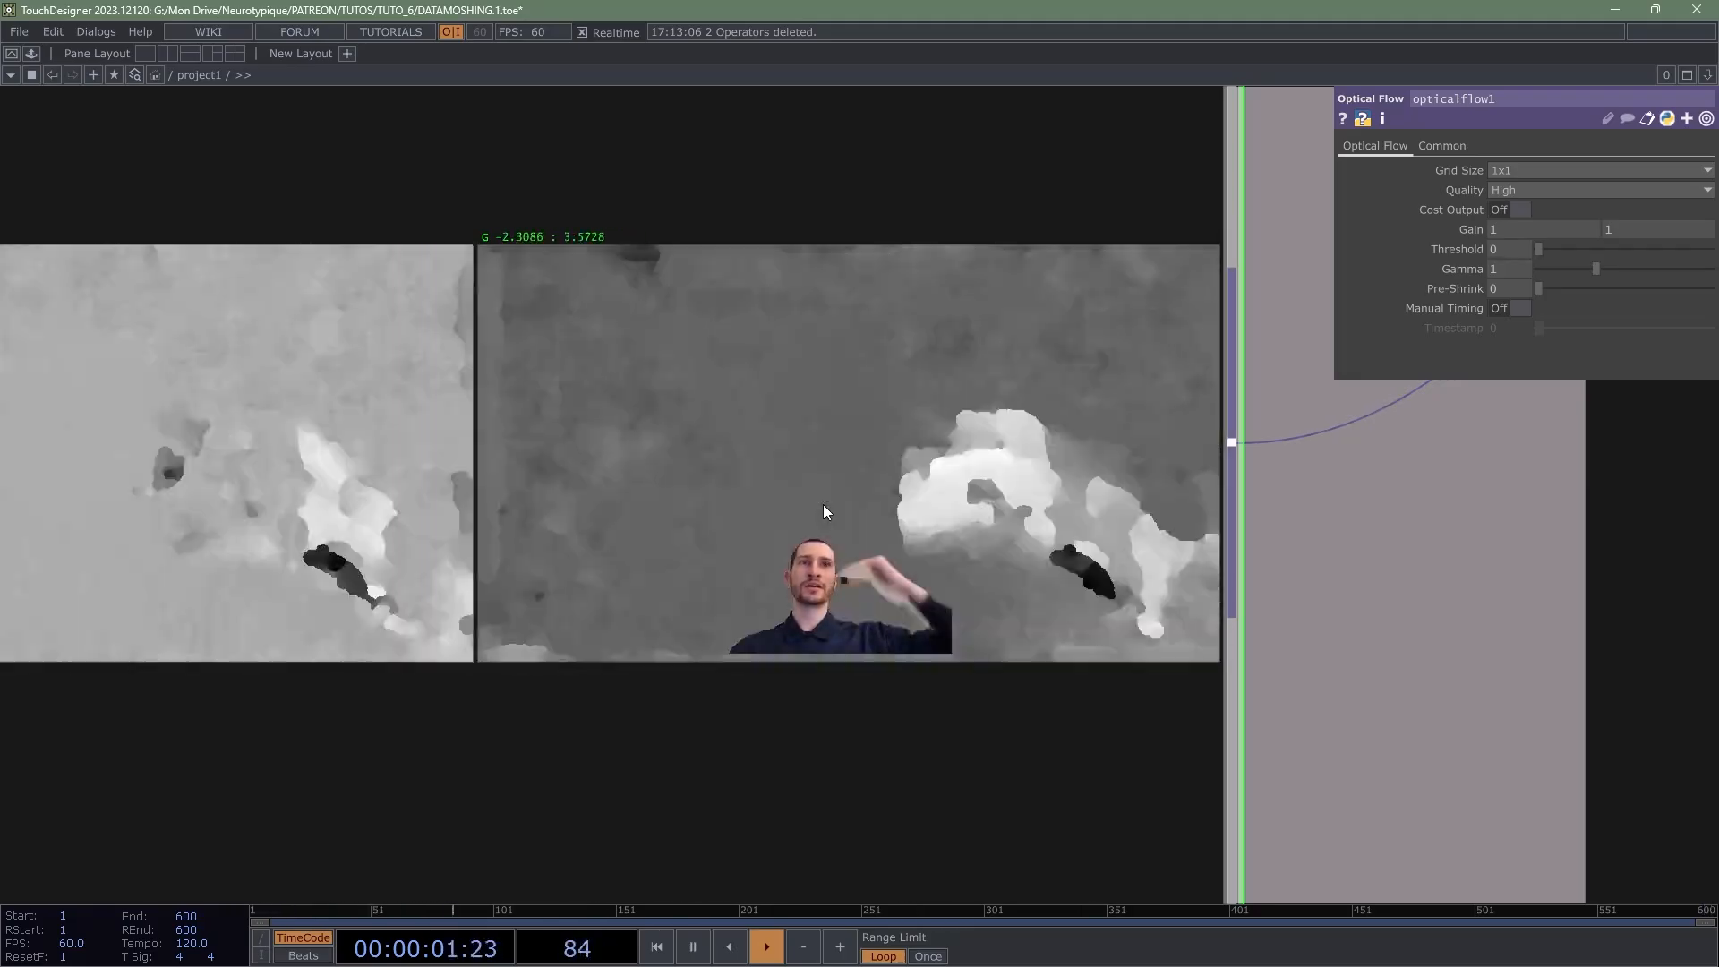
scroll(820, 505, "down", 2)
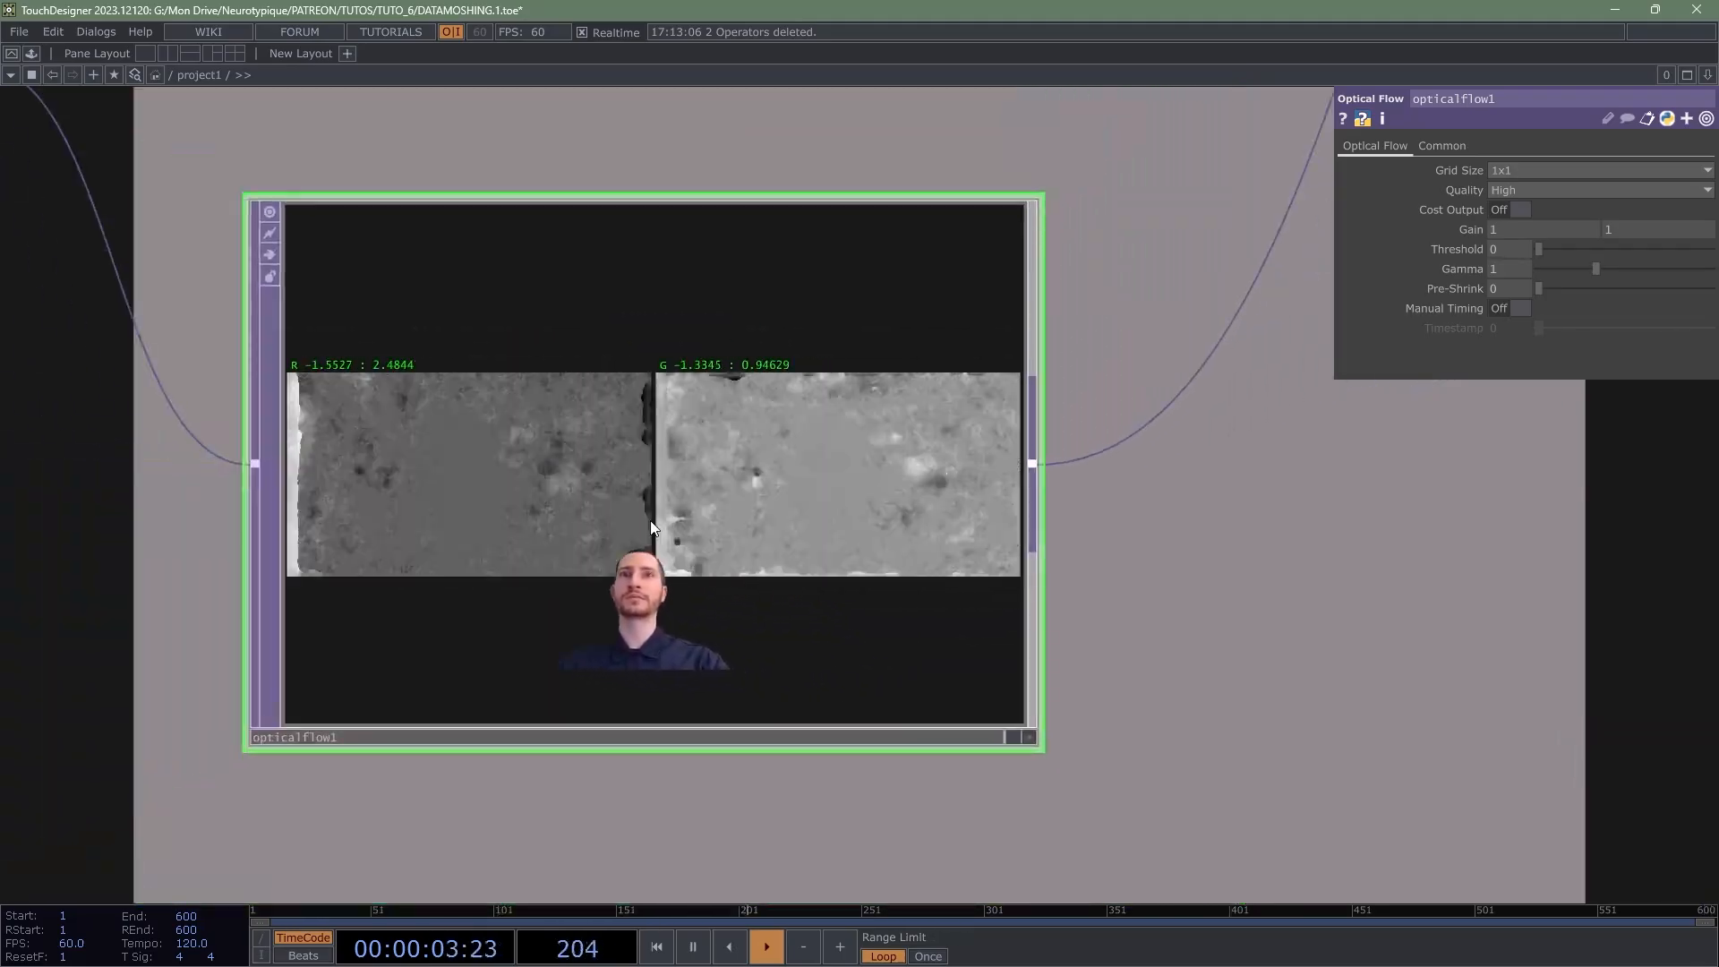
scroll(614, 492, "down", 1)
scroll(559, 512, "up", 2)
scroll(559, 512, "up", 1)
scroll(685, 523, "down", 8)
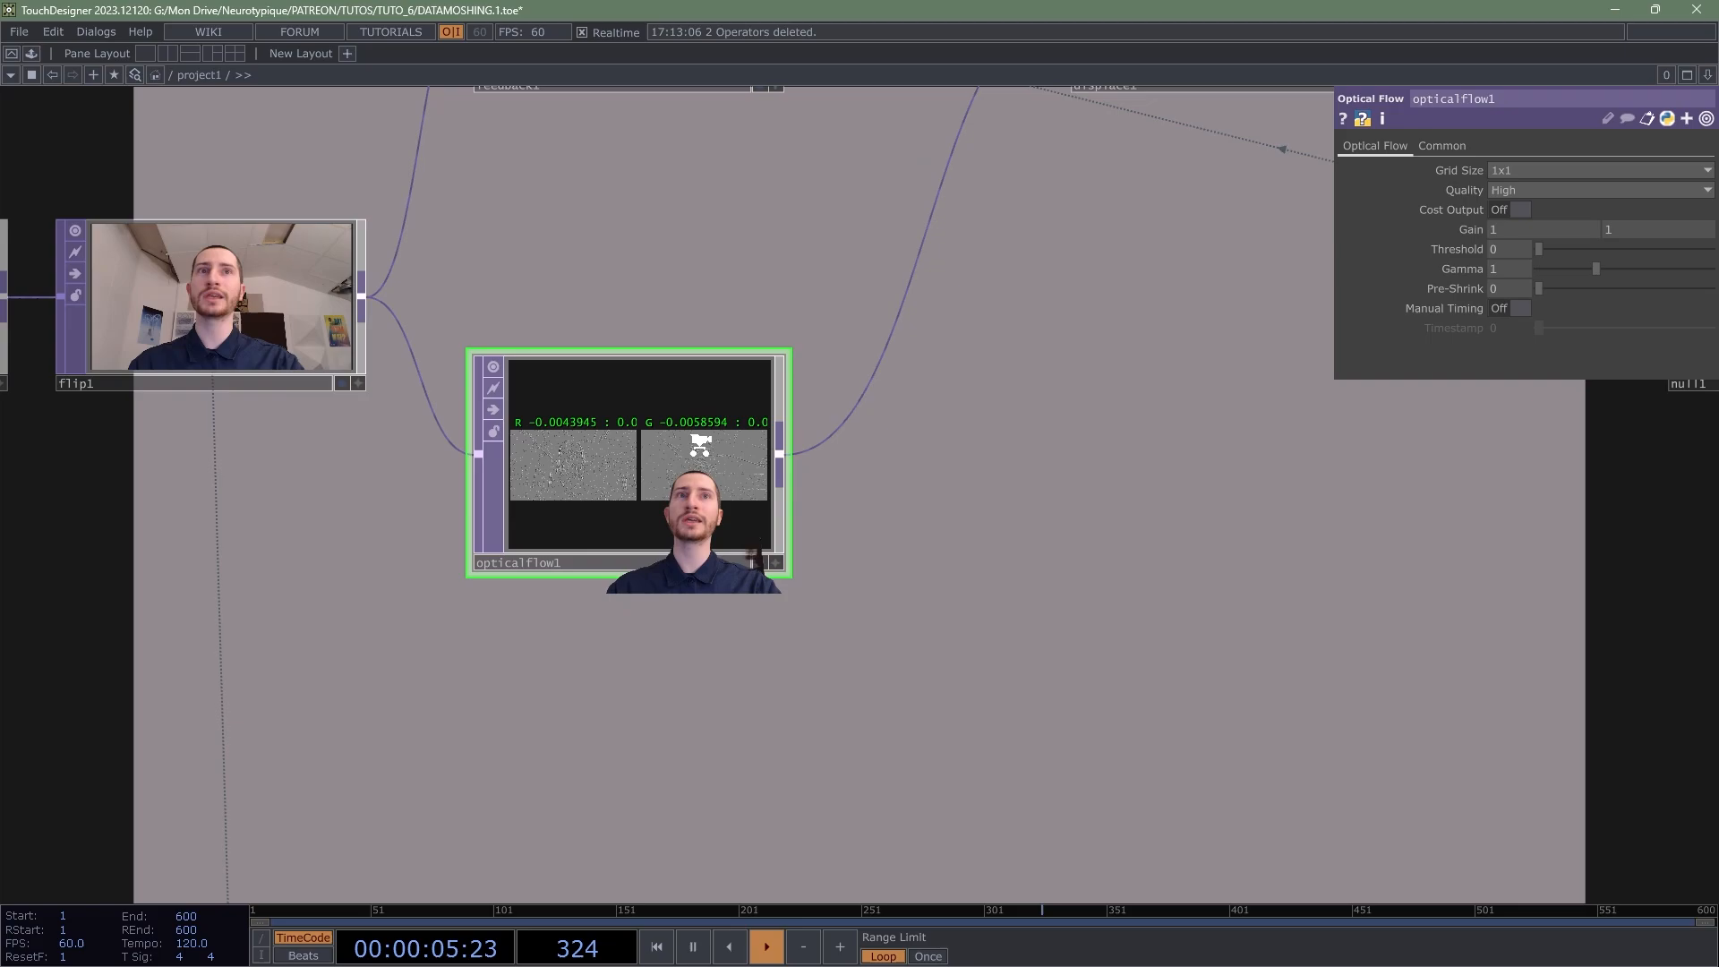
Step: Insert a Null TOP on the wire between opticalflow1 and displace1, placed beside opticalflow1
left_click_drag(883, 353, 780, 498)
left_click(915, 281)
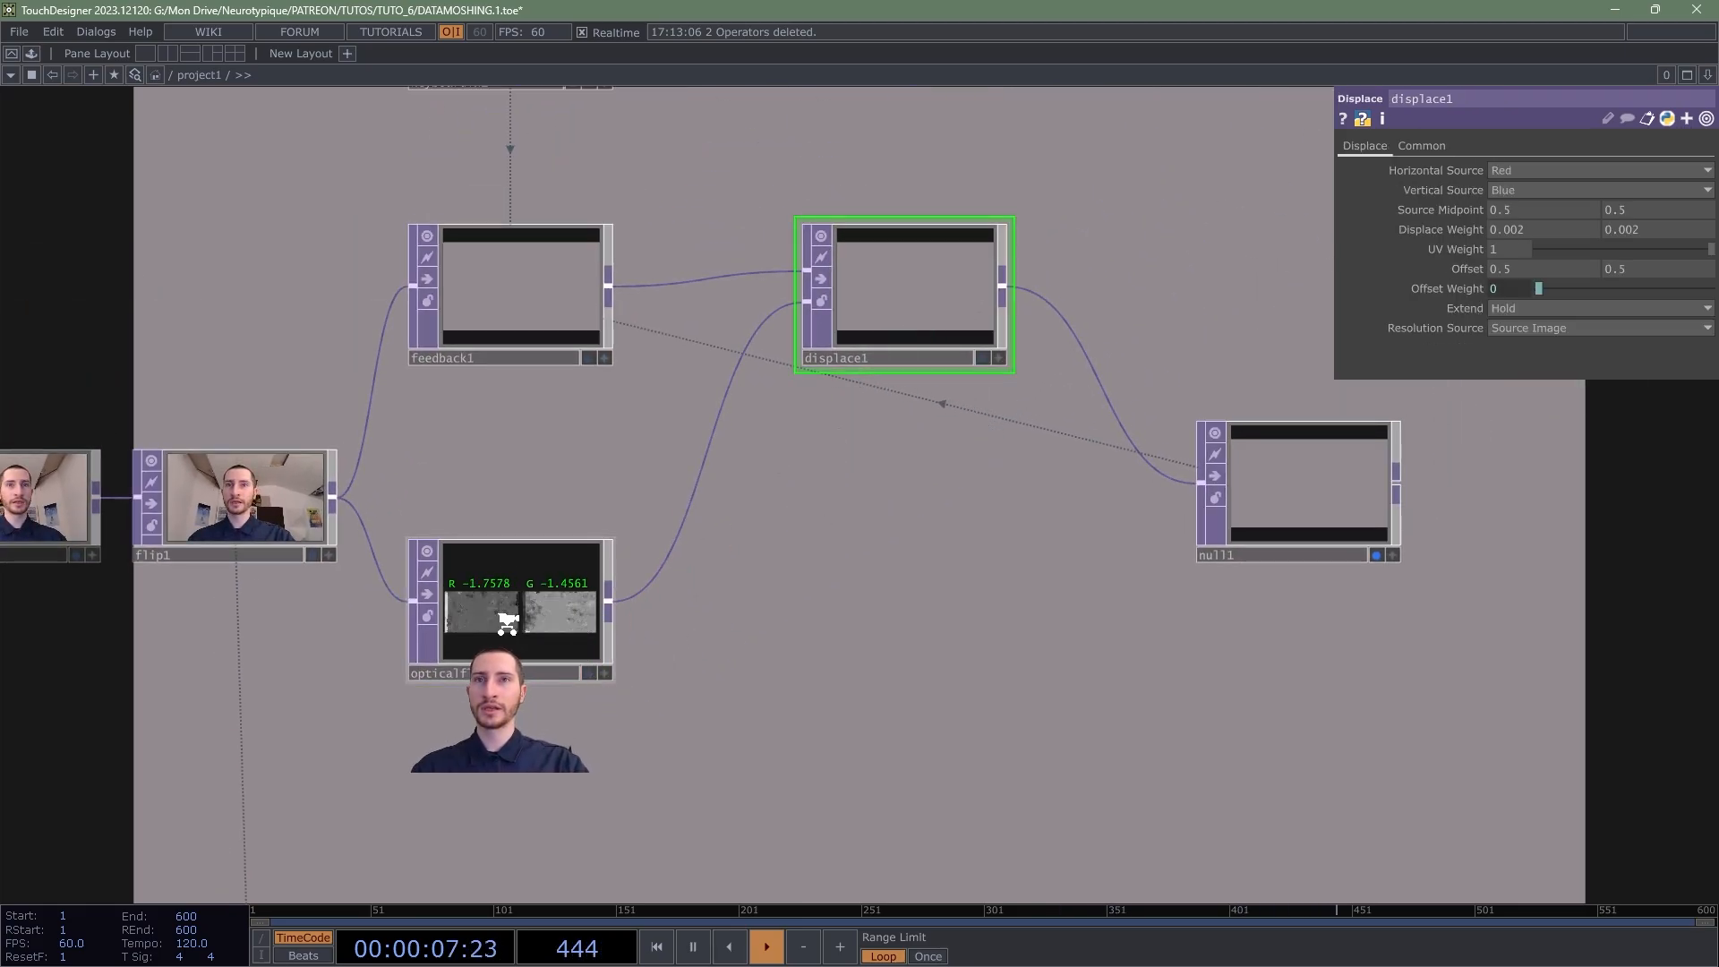
scroll(507, 623, "up", 3)
scroll(507, 623, "down", 1)
right_click(755, 486)
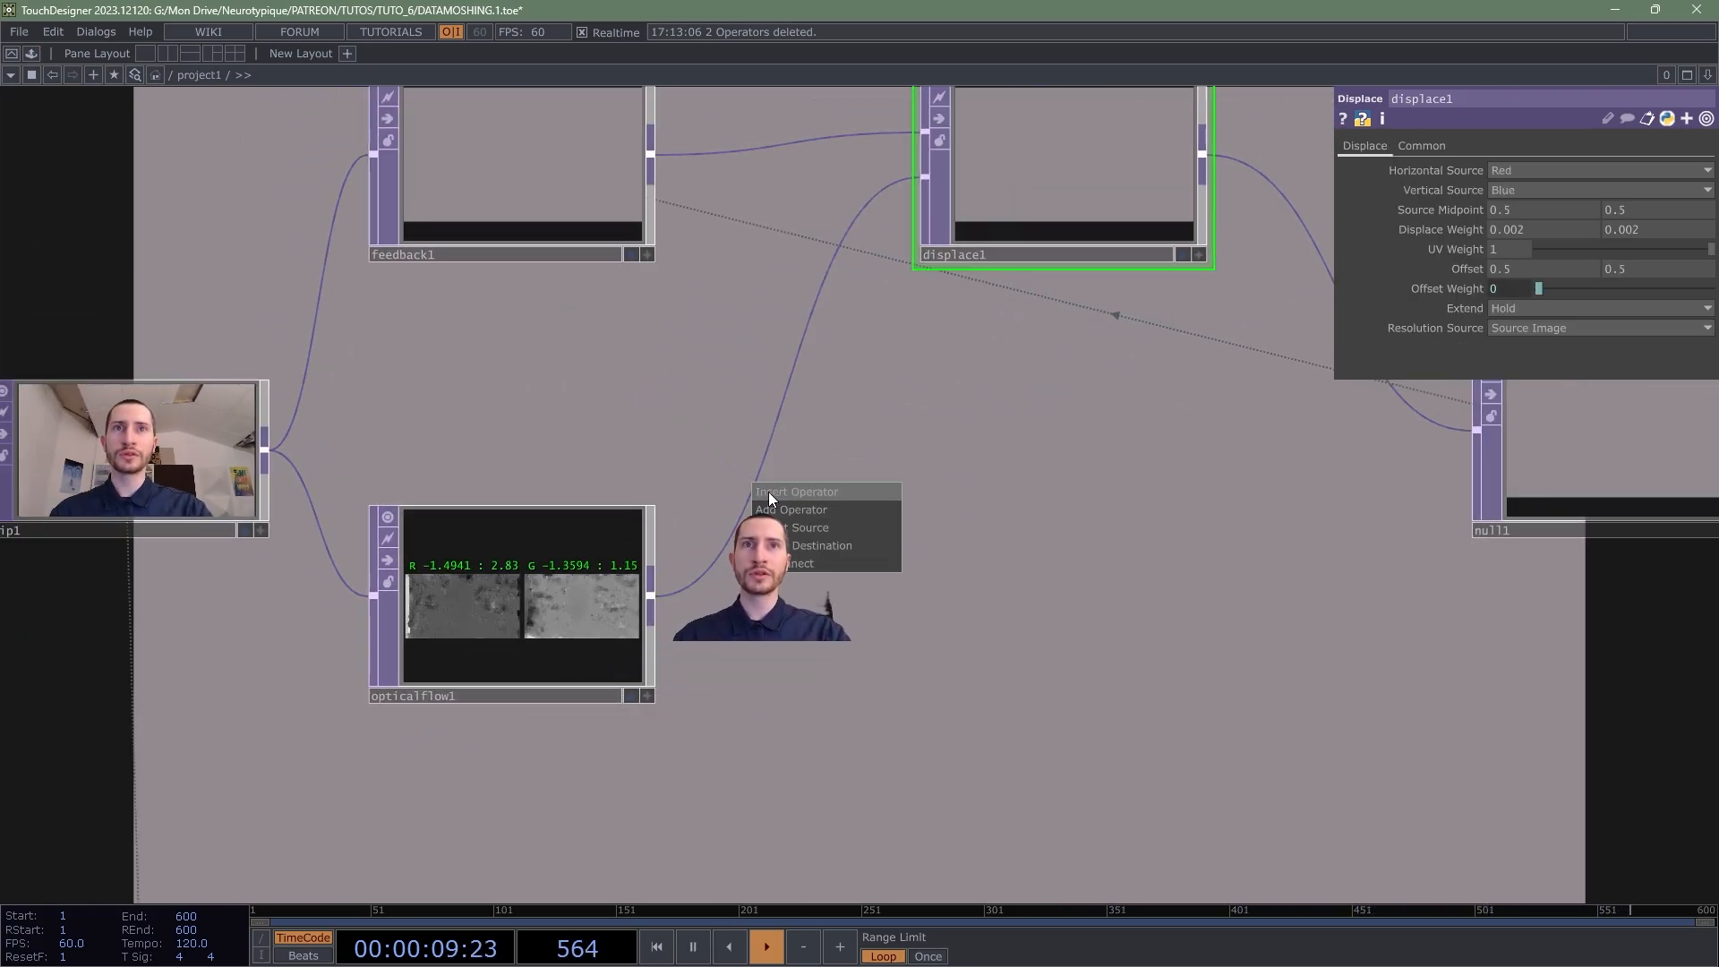
left_click(768, 491)
type("null")
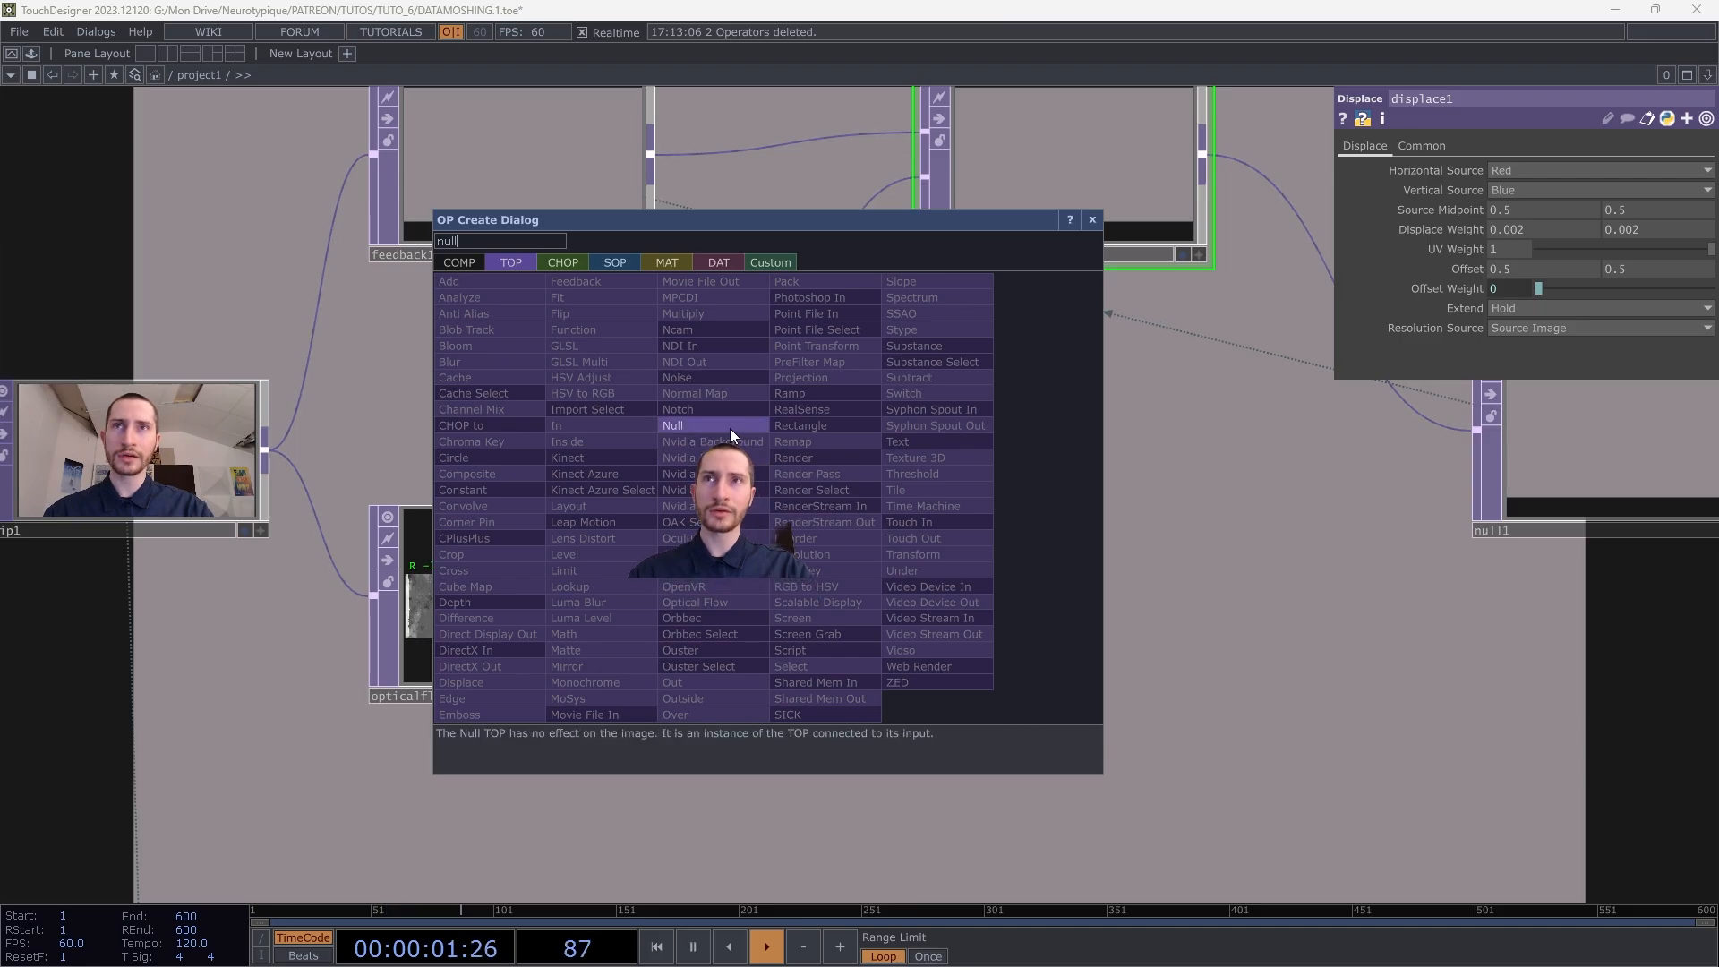
left_click(729, 428)
left_click(841, 623)
Step: Compare null2's red and green image with opticalflow1's separate channel previews as the webcam picture moves
scroll(865, 622, "up", 2)
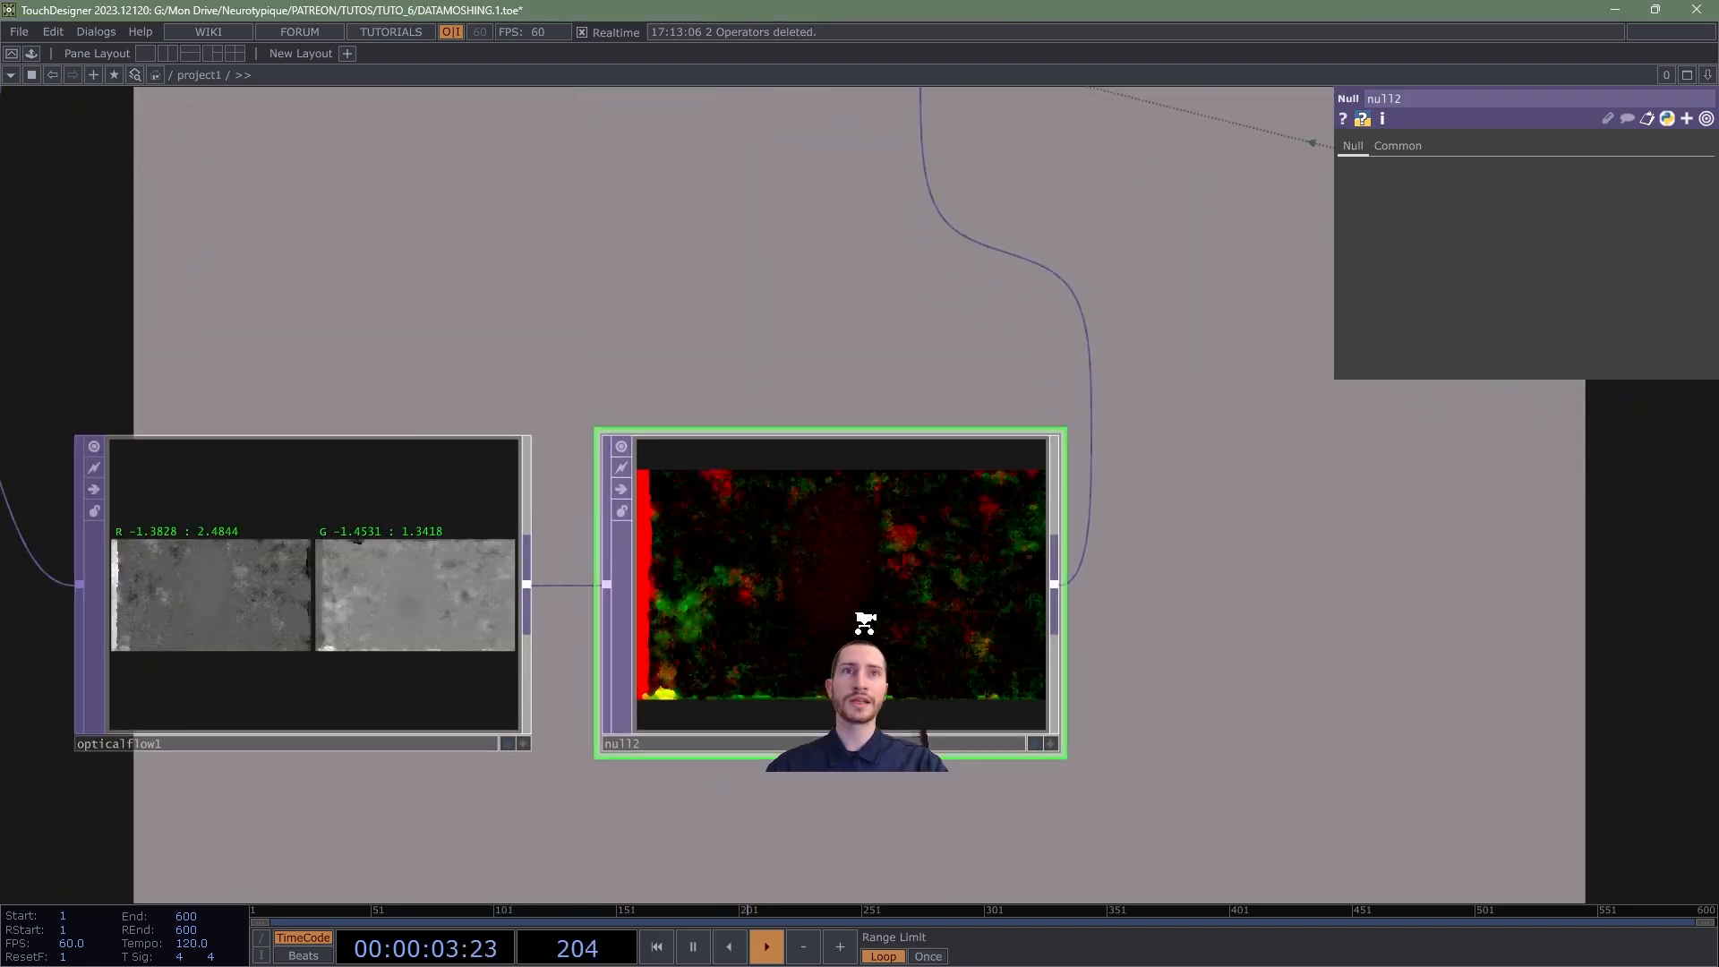
scroll(865, 622, "up", 1)
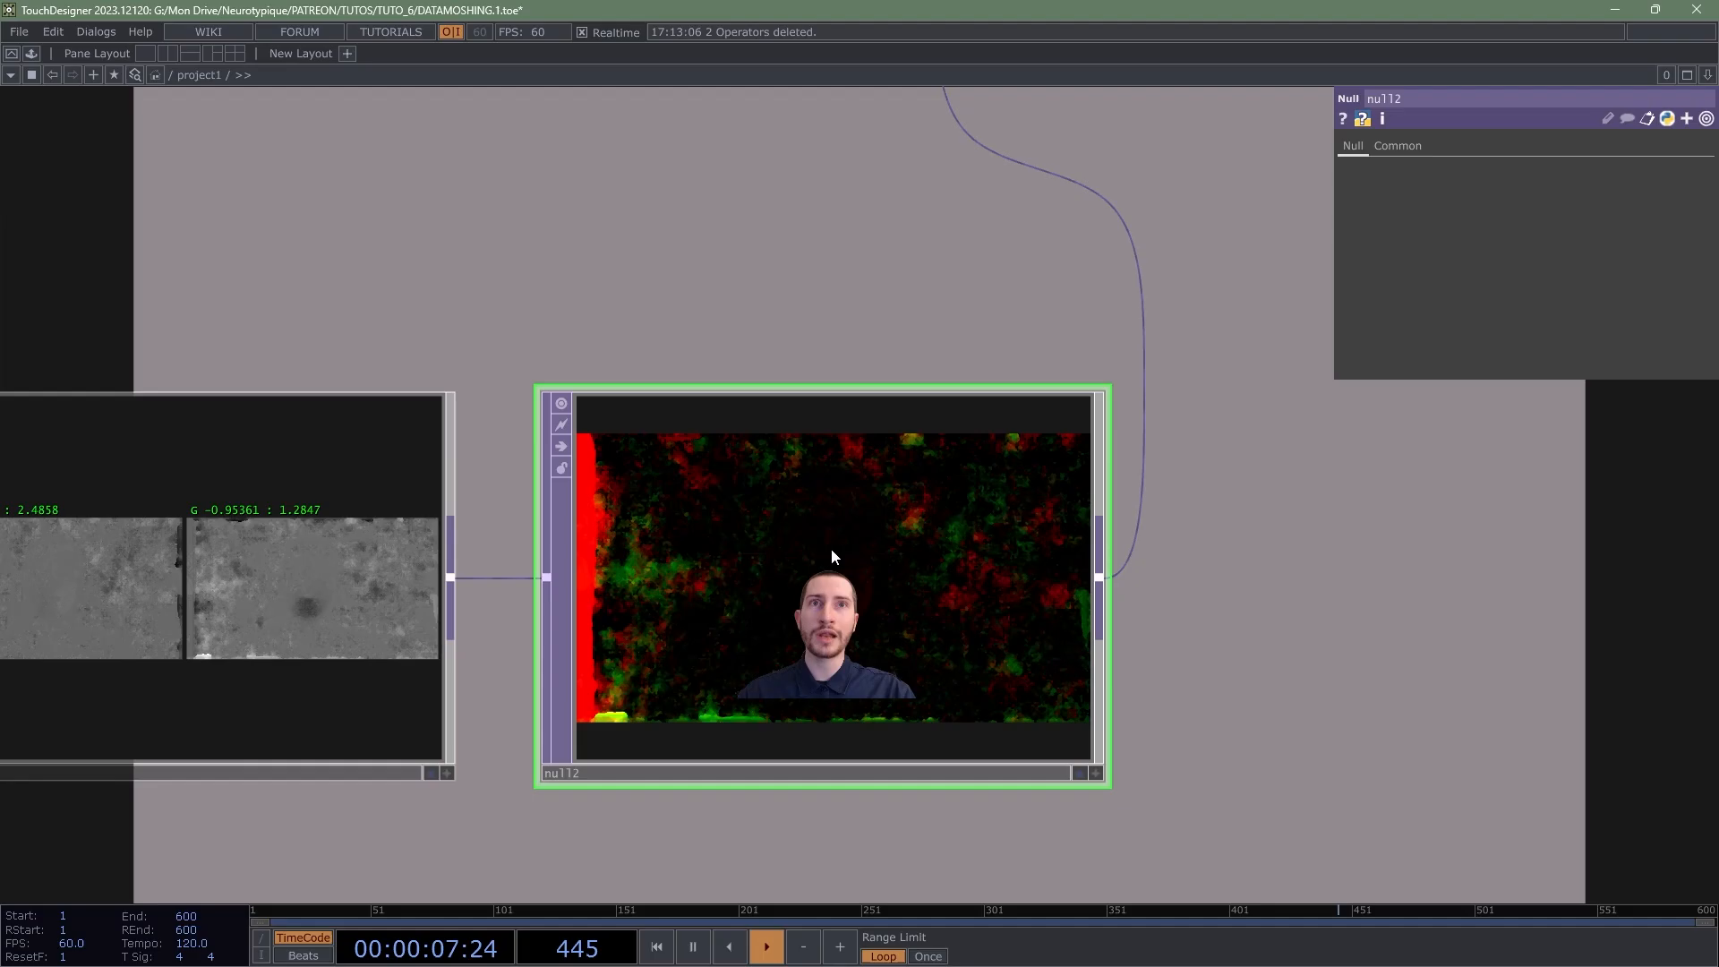
scroll(829, 559, "up", 1)
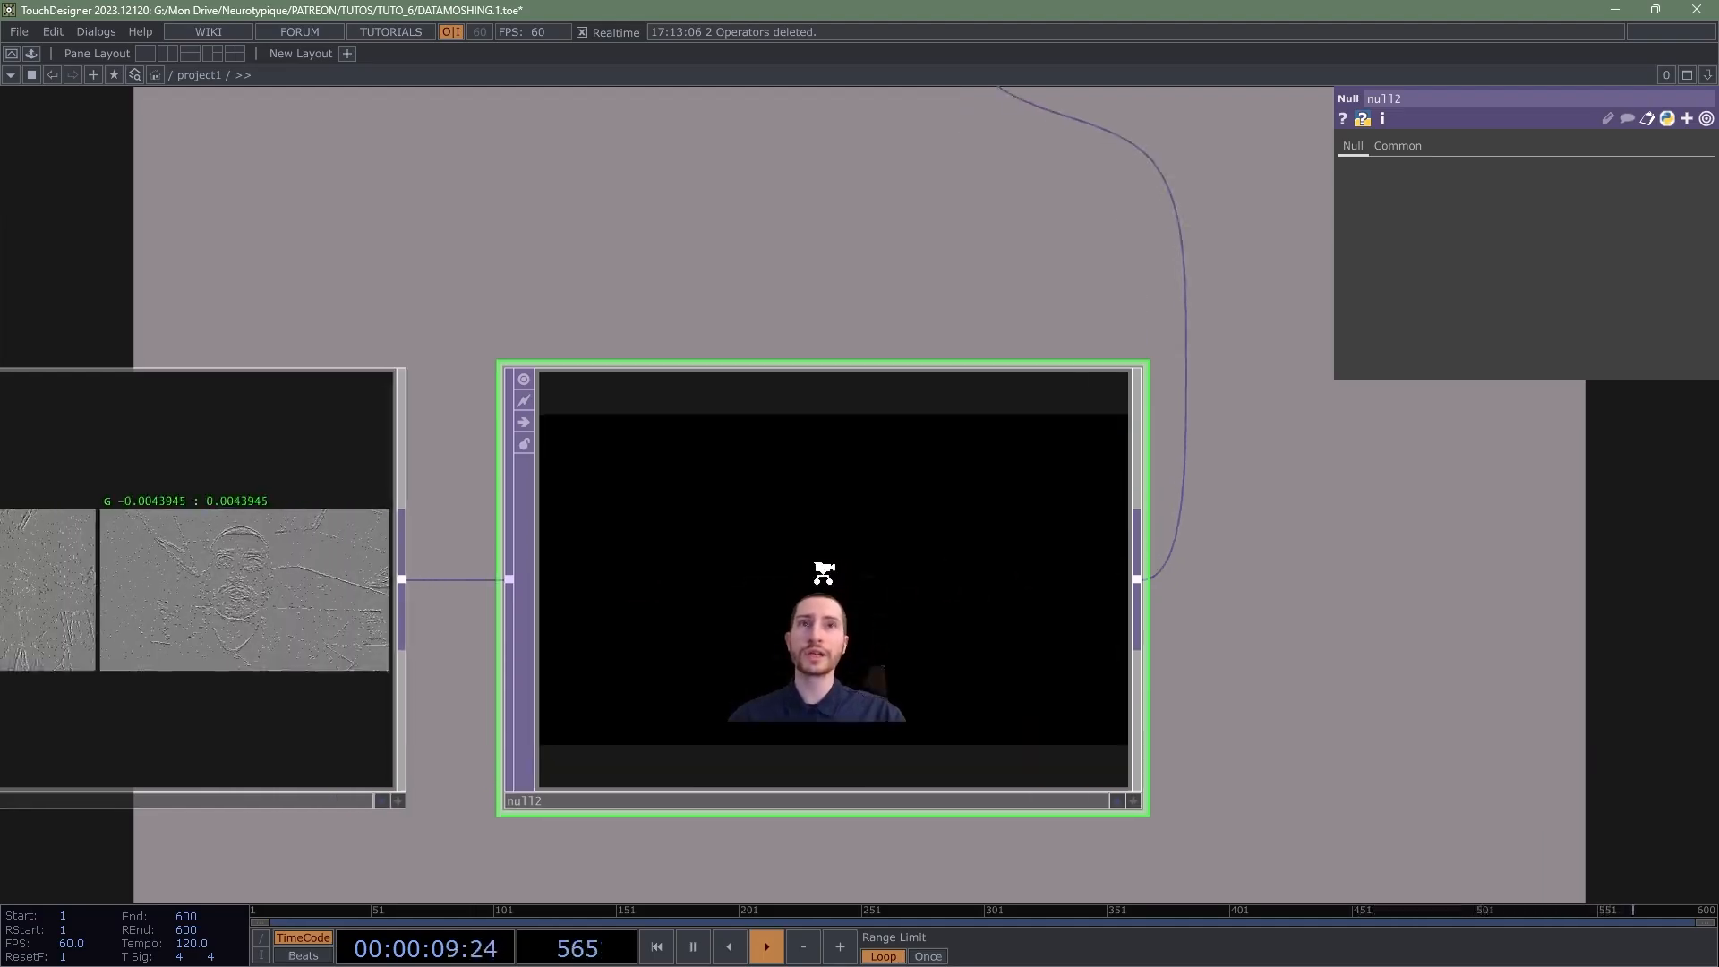
scroll(824, 572, "up", 2)
scroll(806, 533, "down", 4)
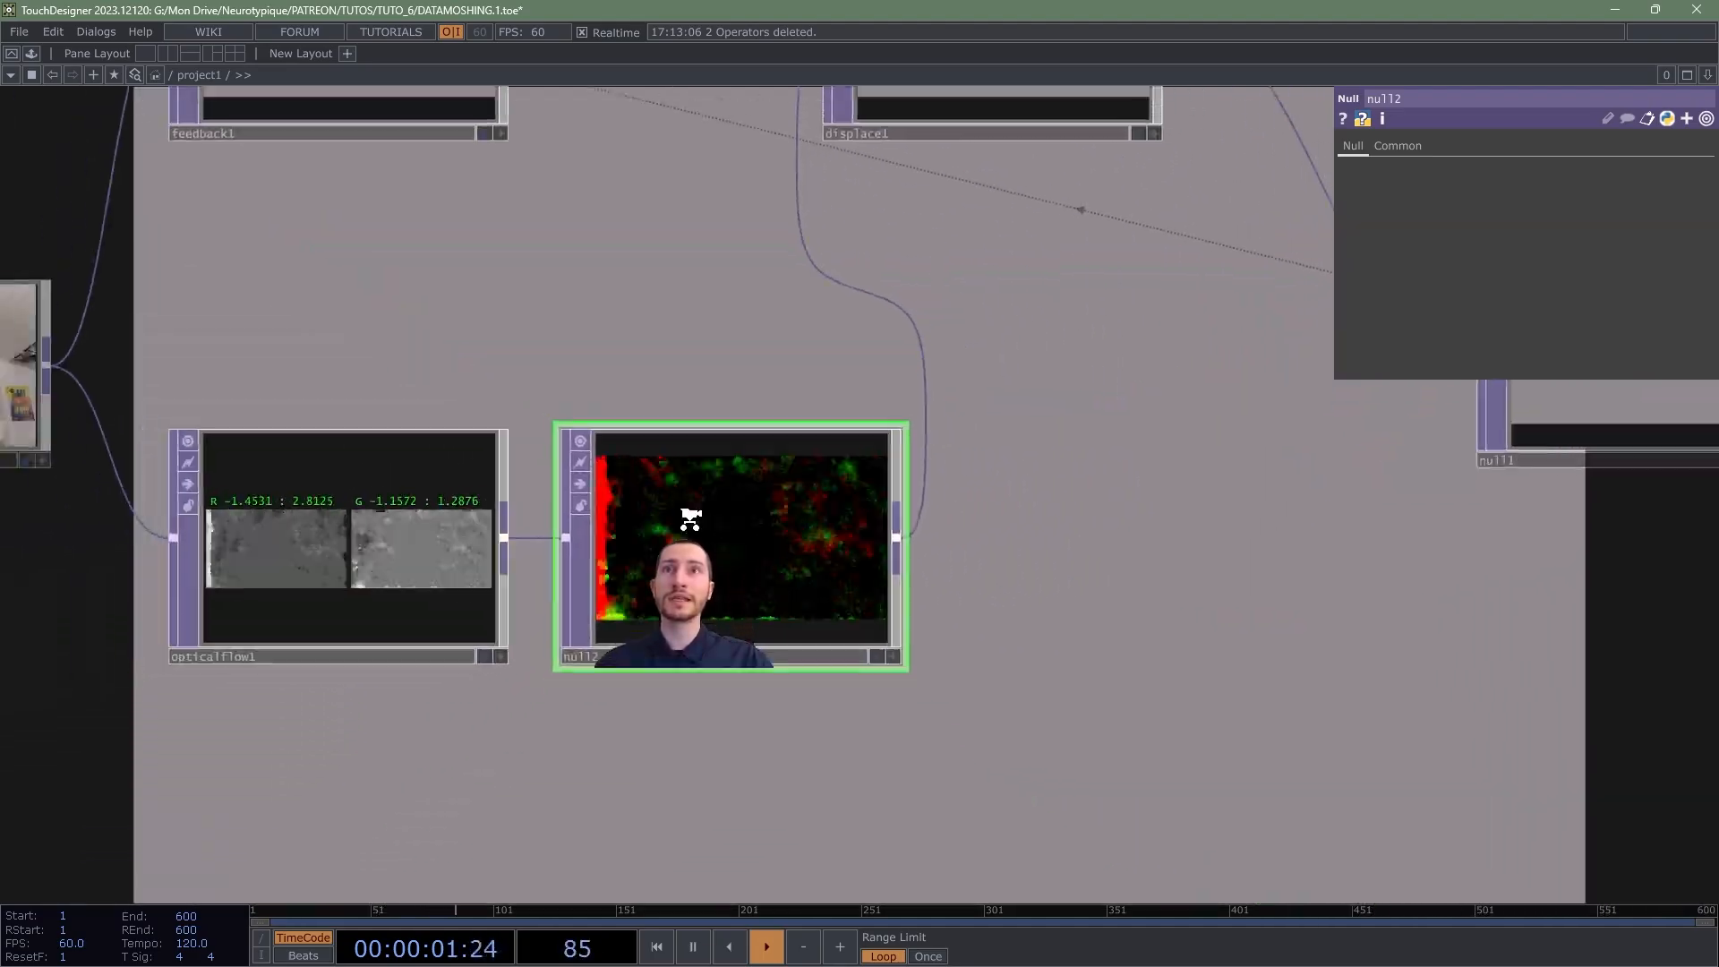
scroll(690, 519, "down", 1)
left_click_drag(511, 365, 583, 359)
scroll(543, 530, "up", 4)
scroll(544, 533, "down", 4)
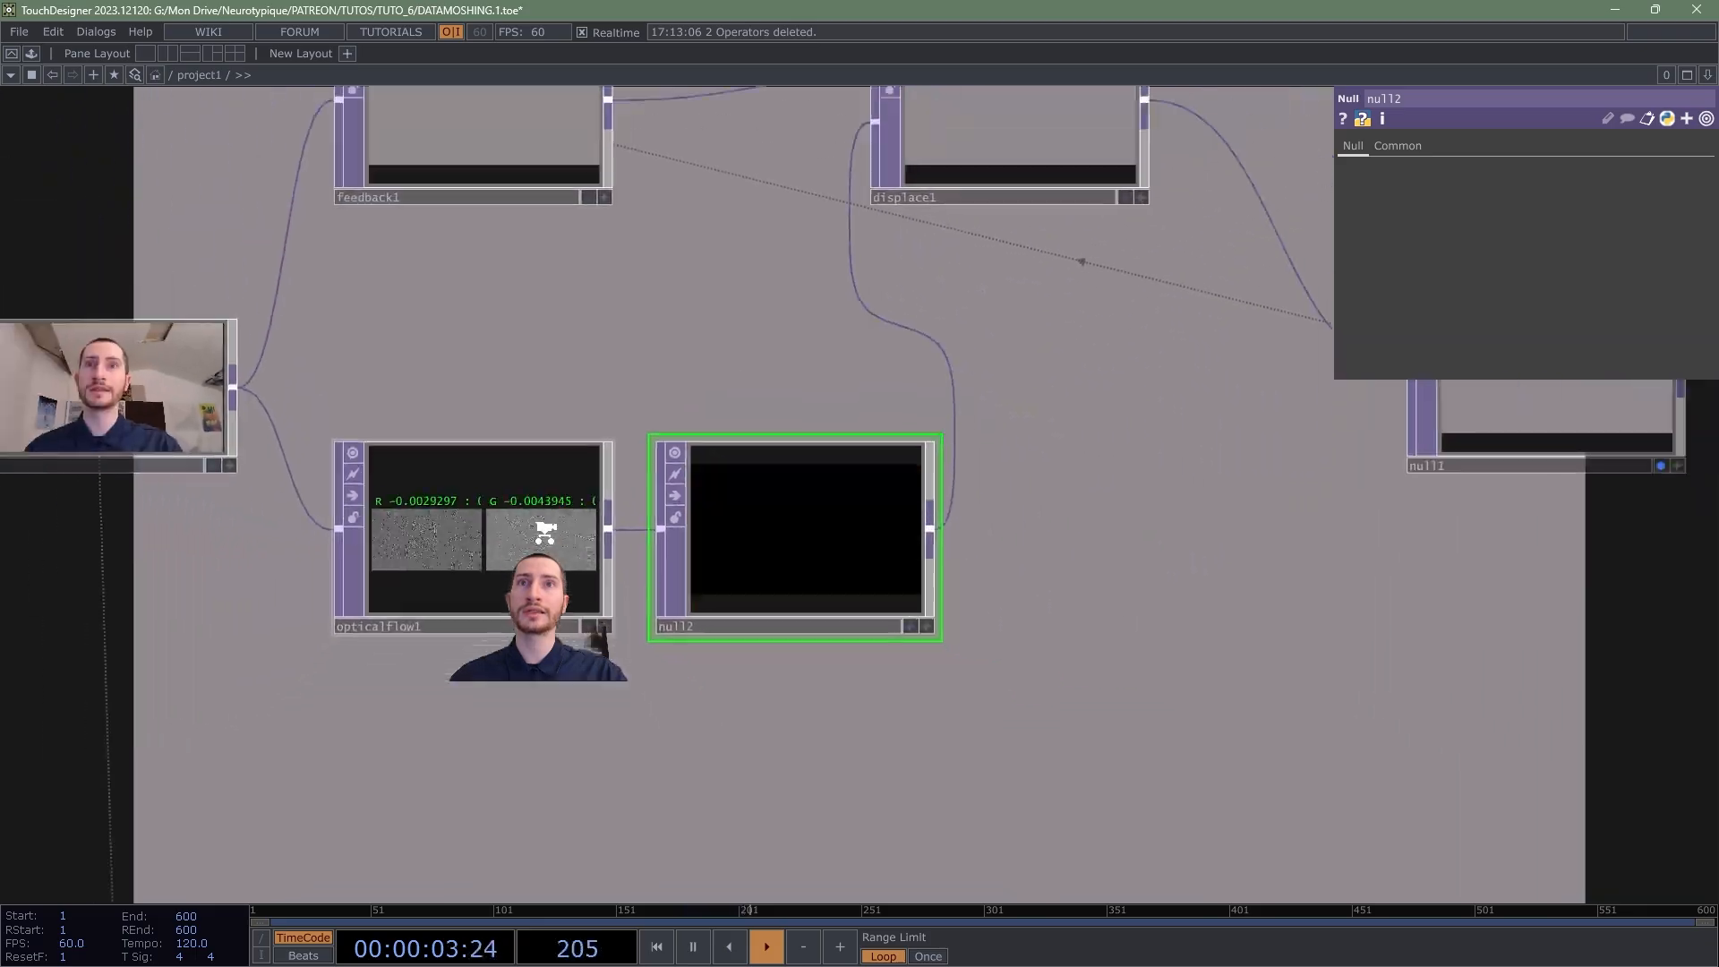
scroll(548, 531, "down", 2)
scroll(494, 548, "up", 4)
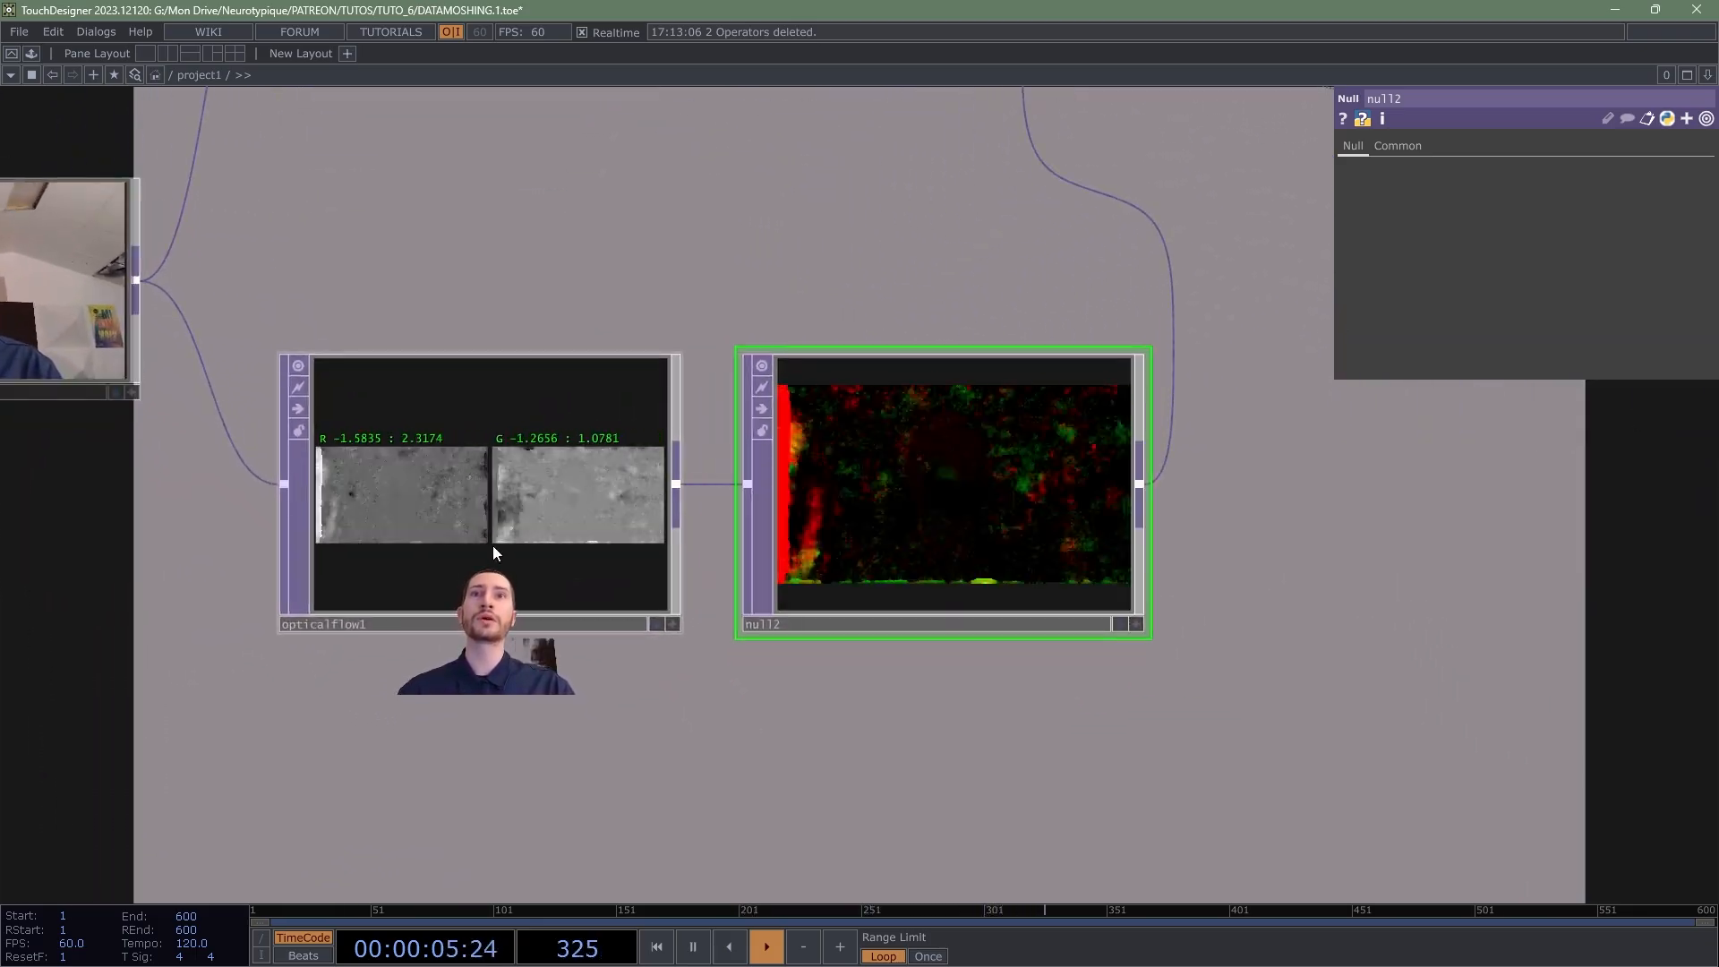
scroll(550, 515, "up", 4)
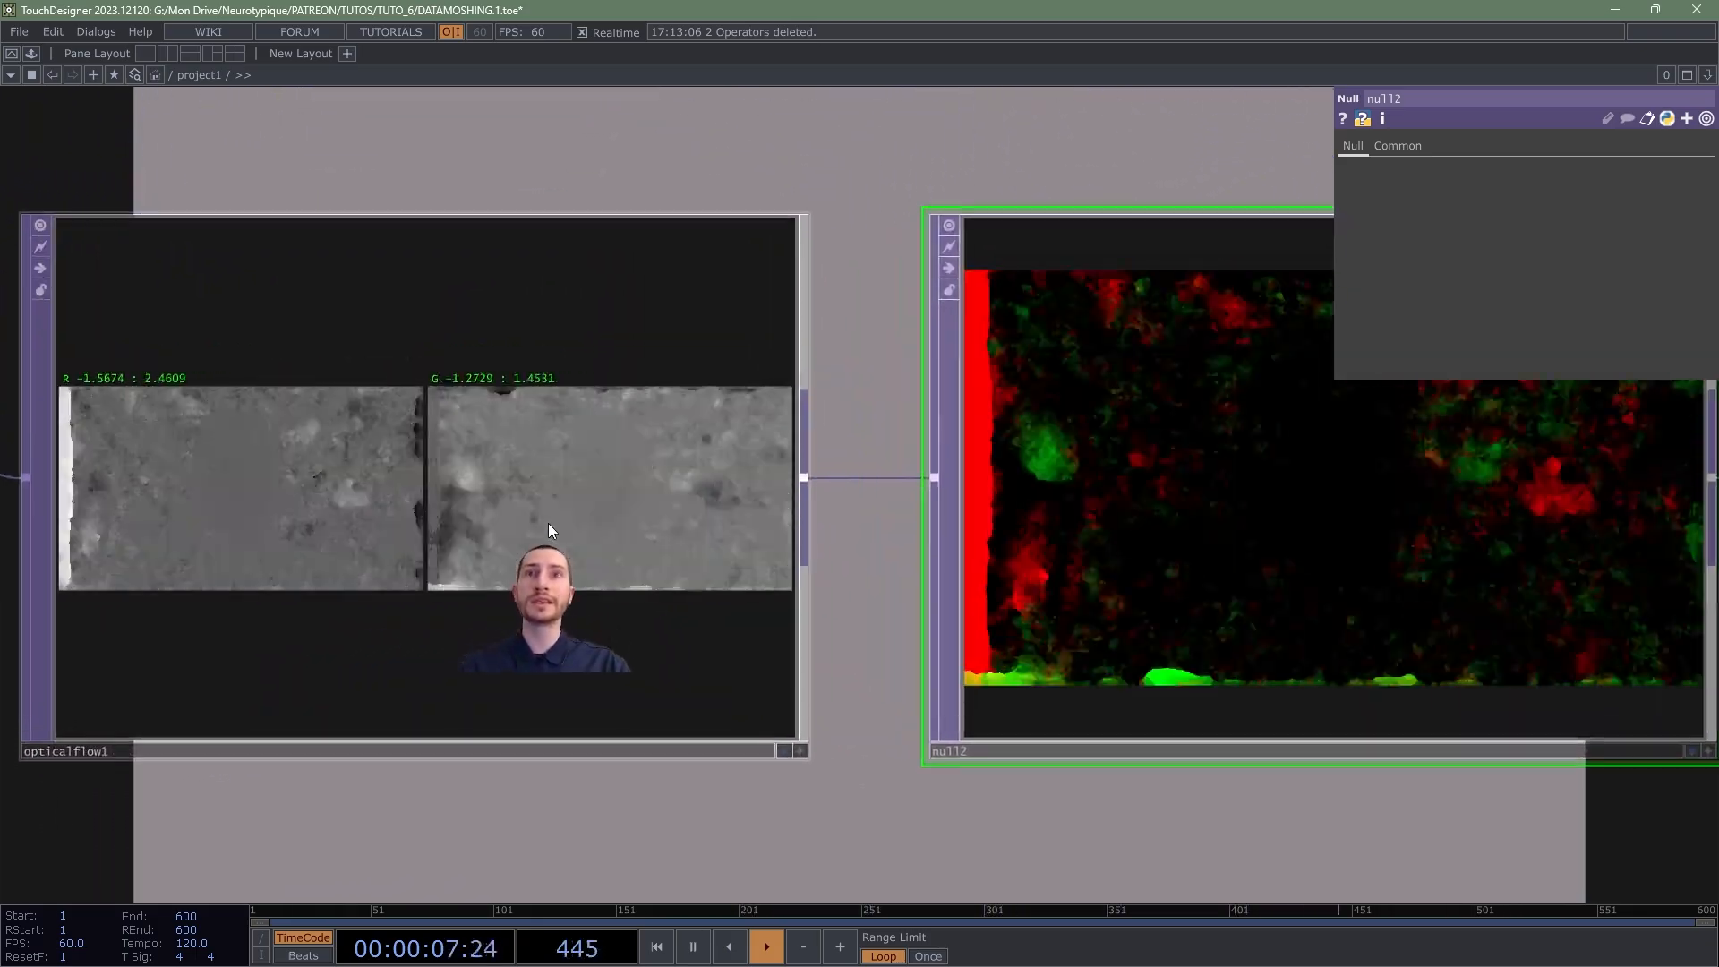
scroll(552, 448, "down", 4)
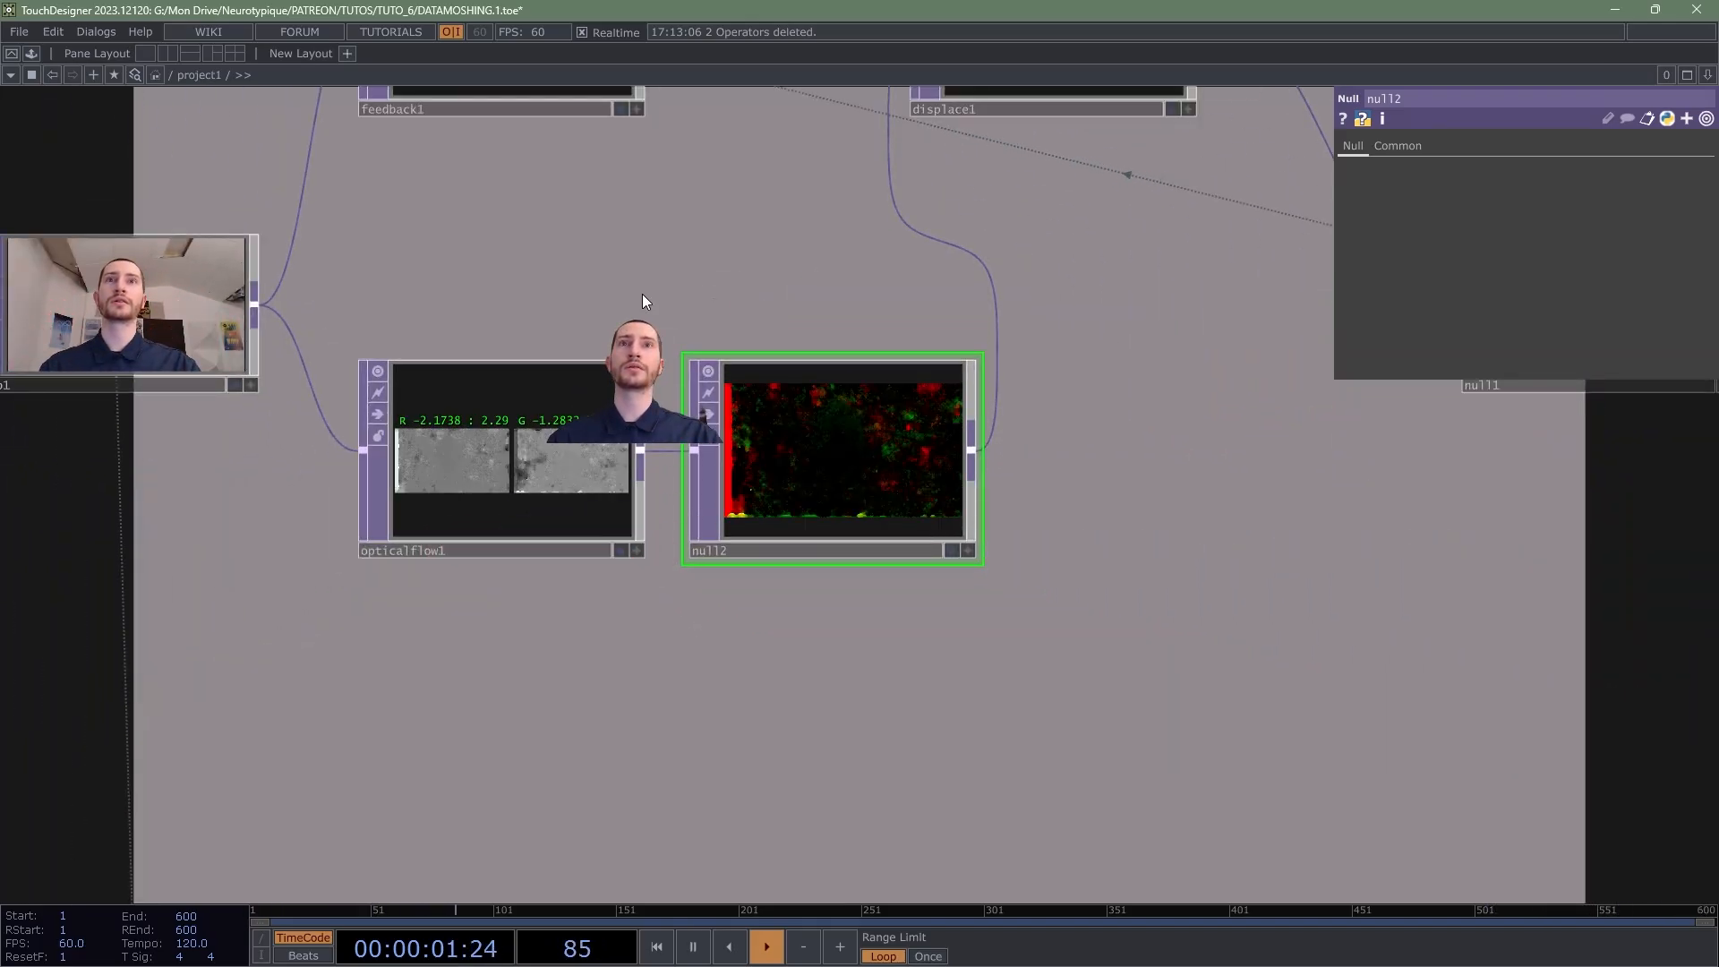
left_click_drag(642, 301, 628, 374)
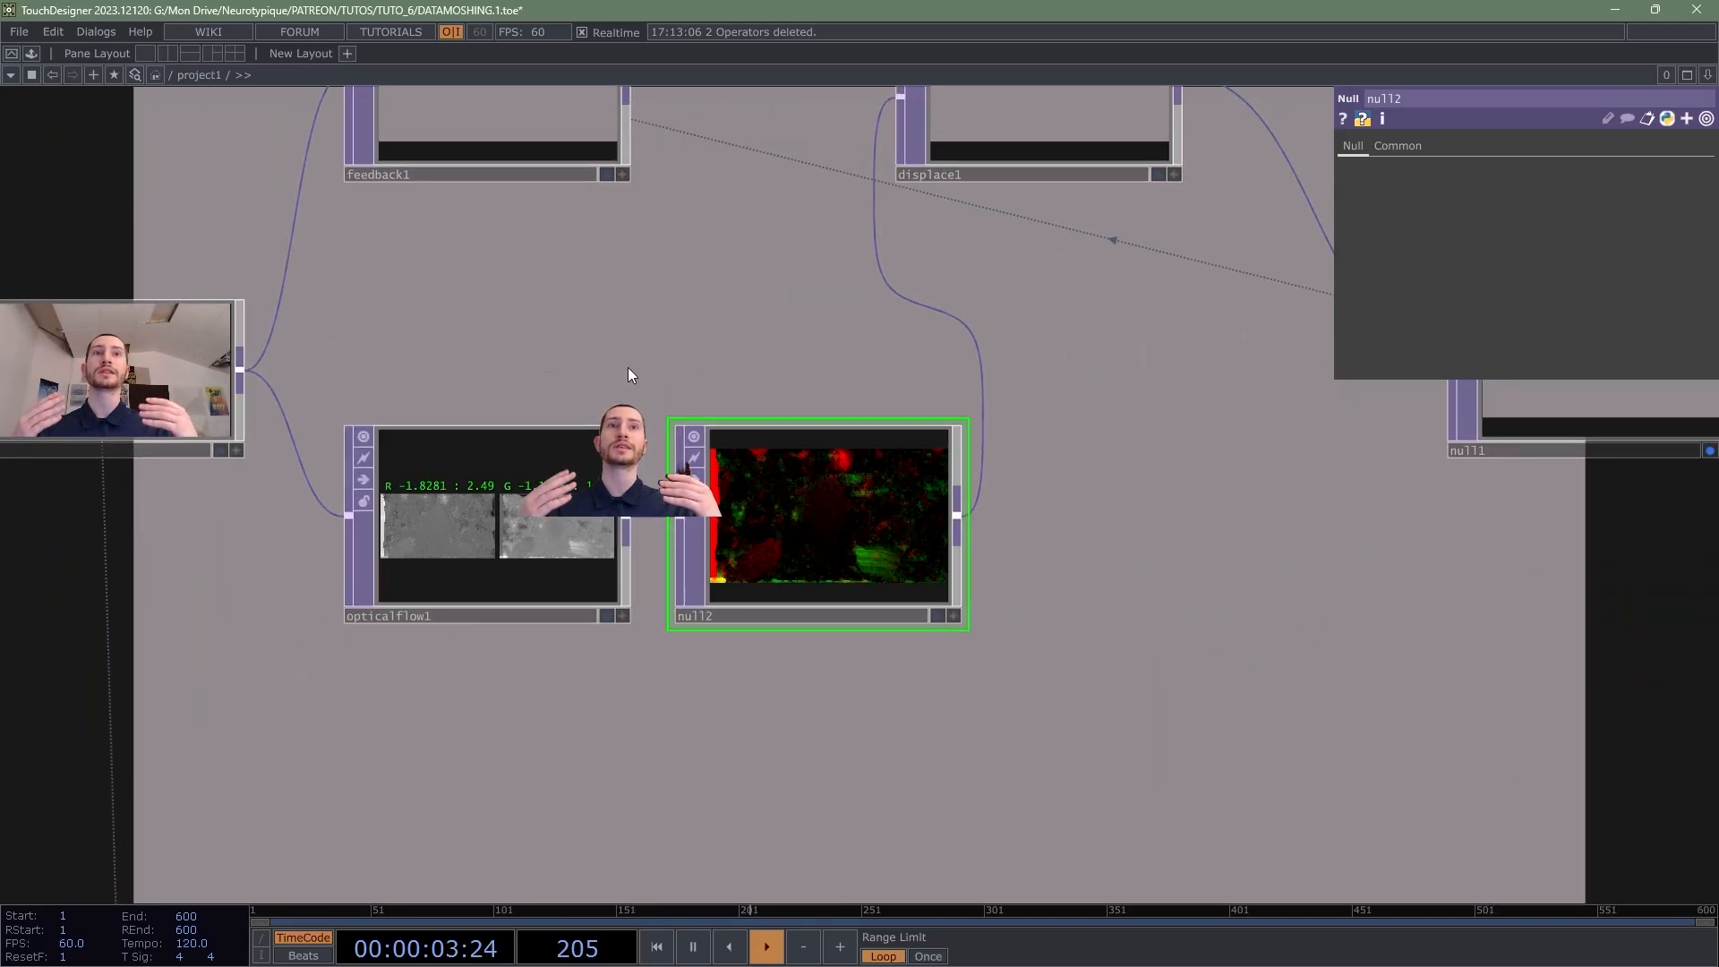
Step: Set both Source Midpoint values of displace1 to 0
left_click_drag(756, 321, 611, 485)
left_click(888, 265)
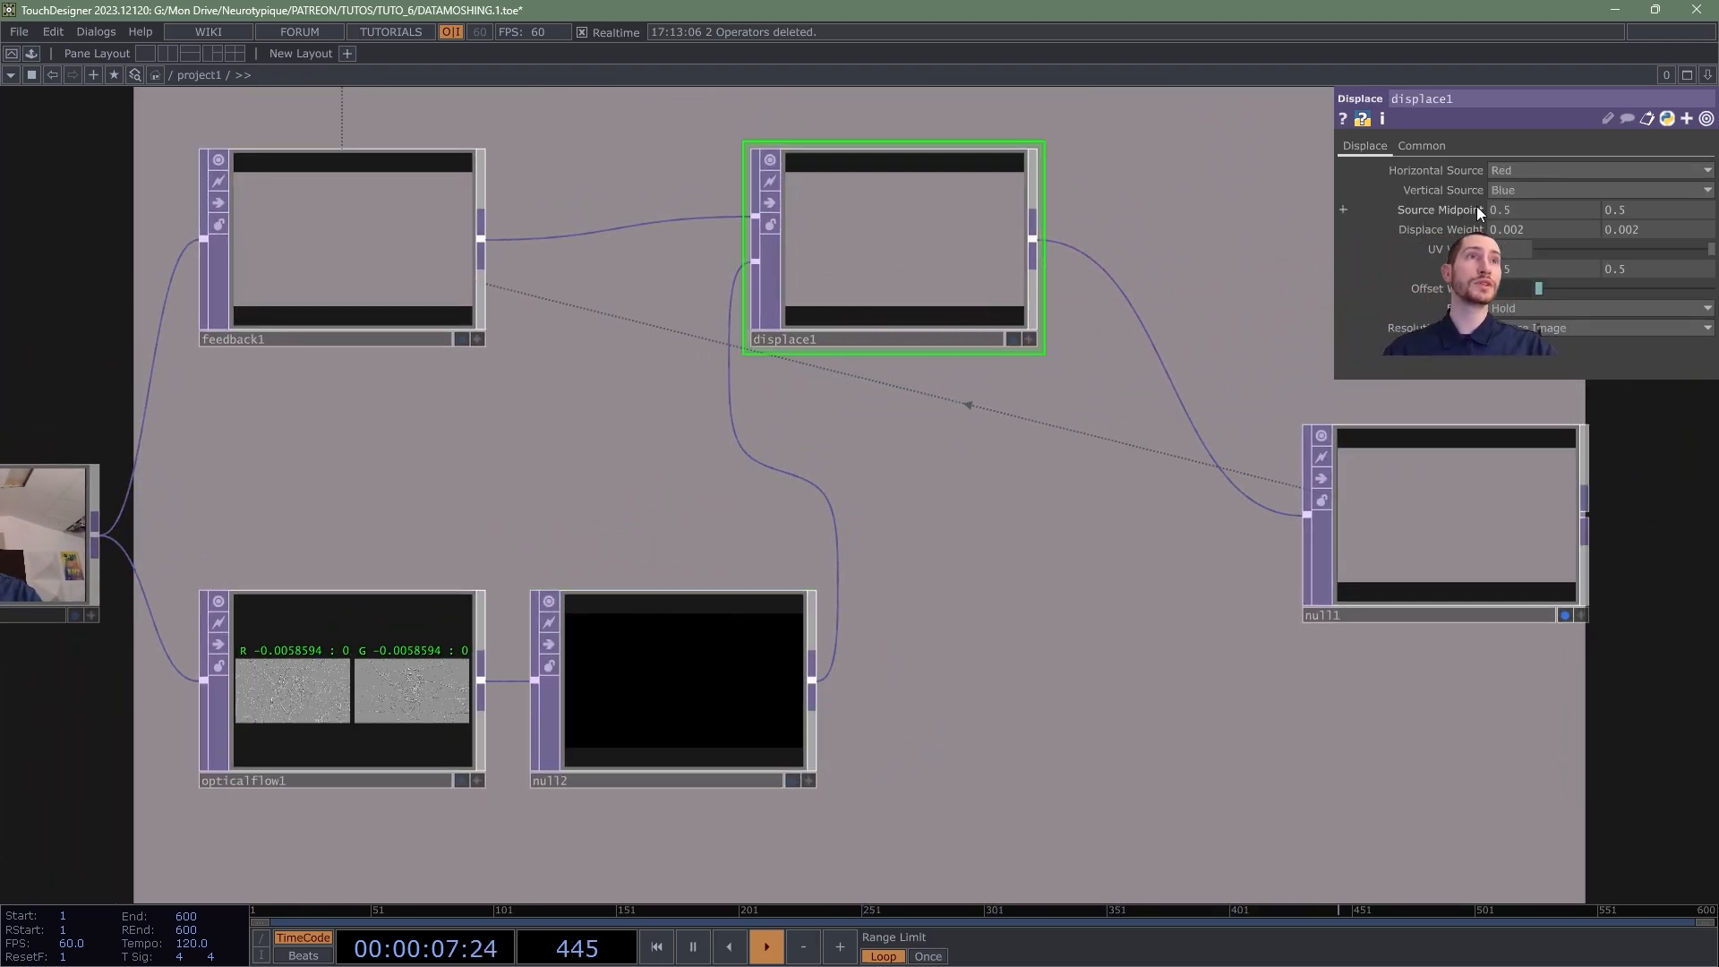
left_click_drag(1029, 527, 1172, 497)
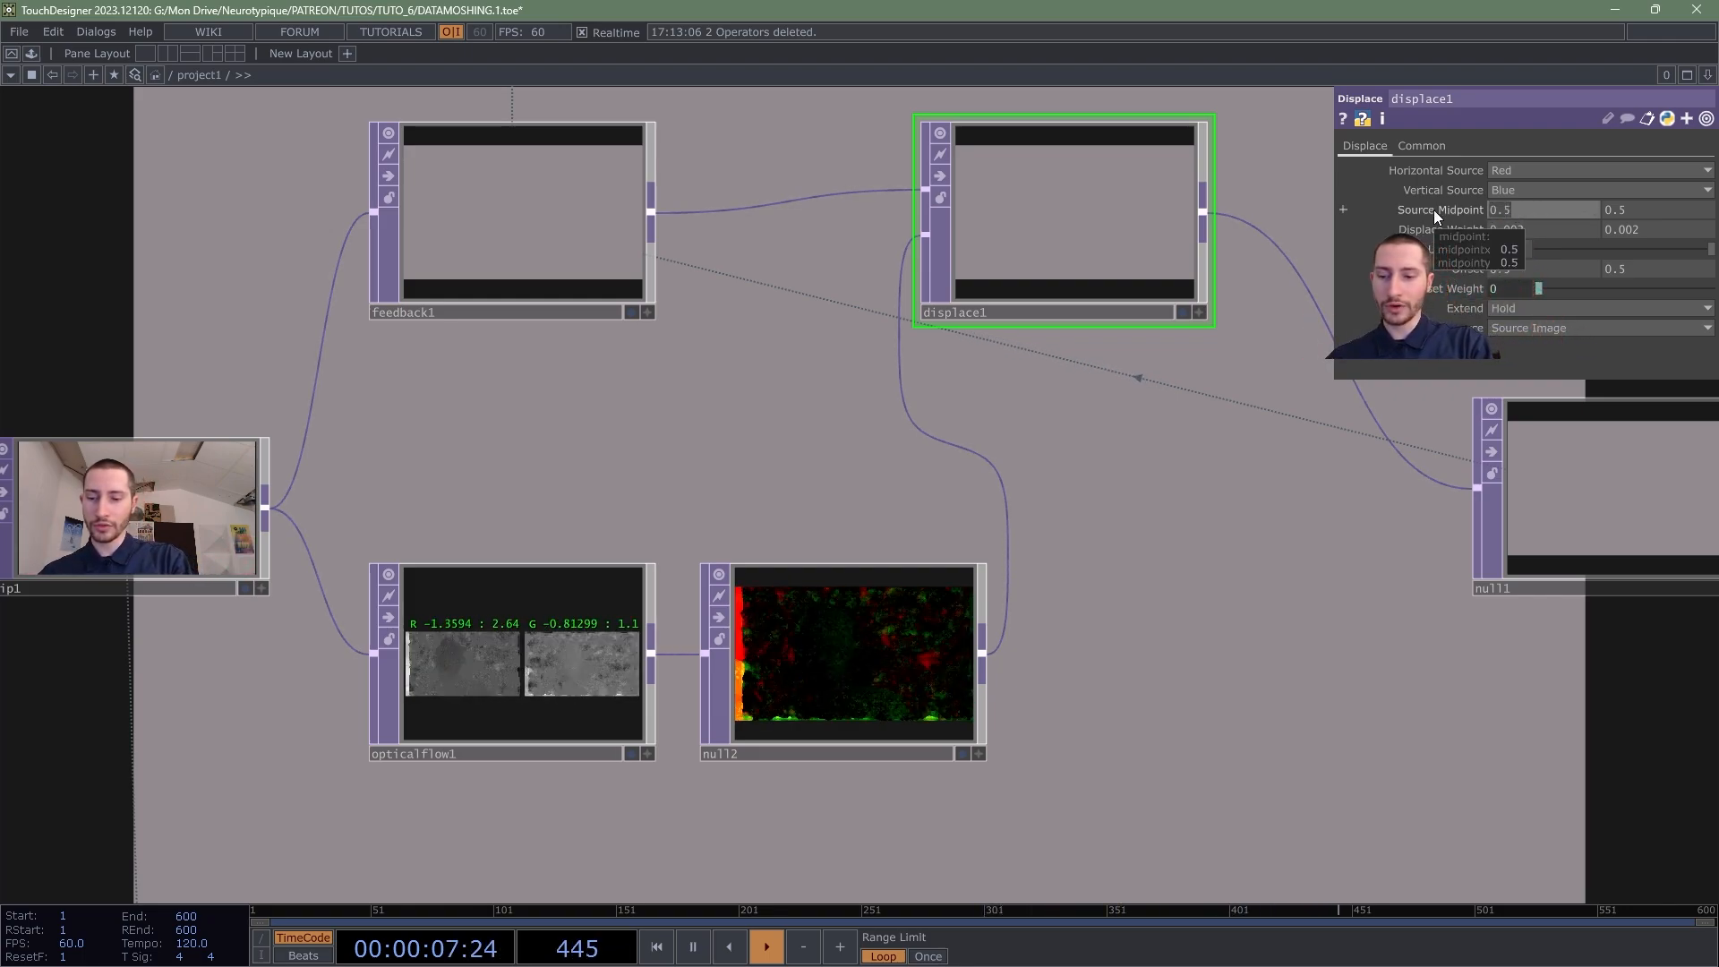
type("0")
key("Return")
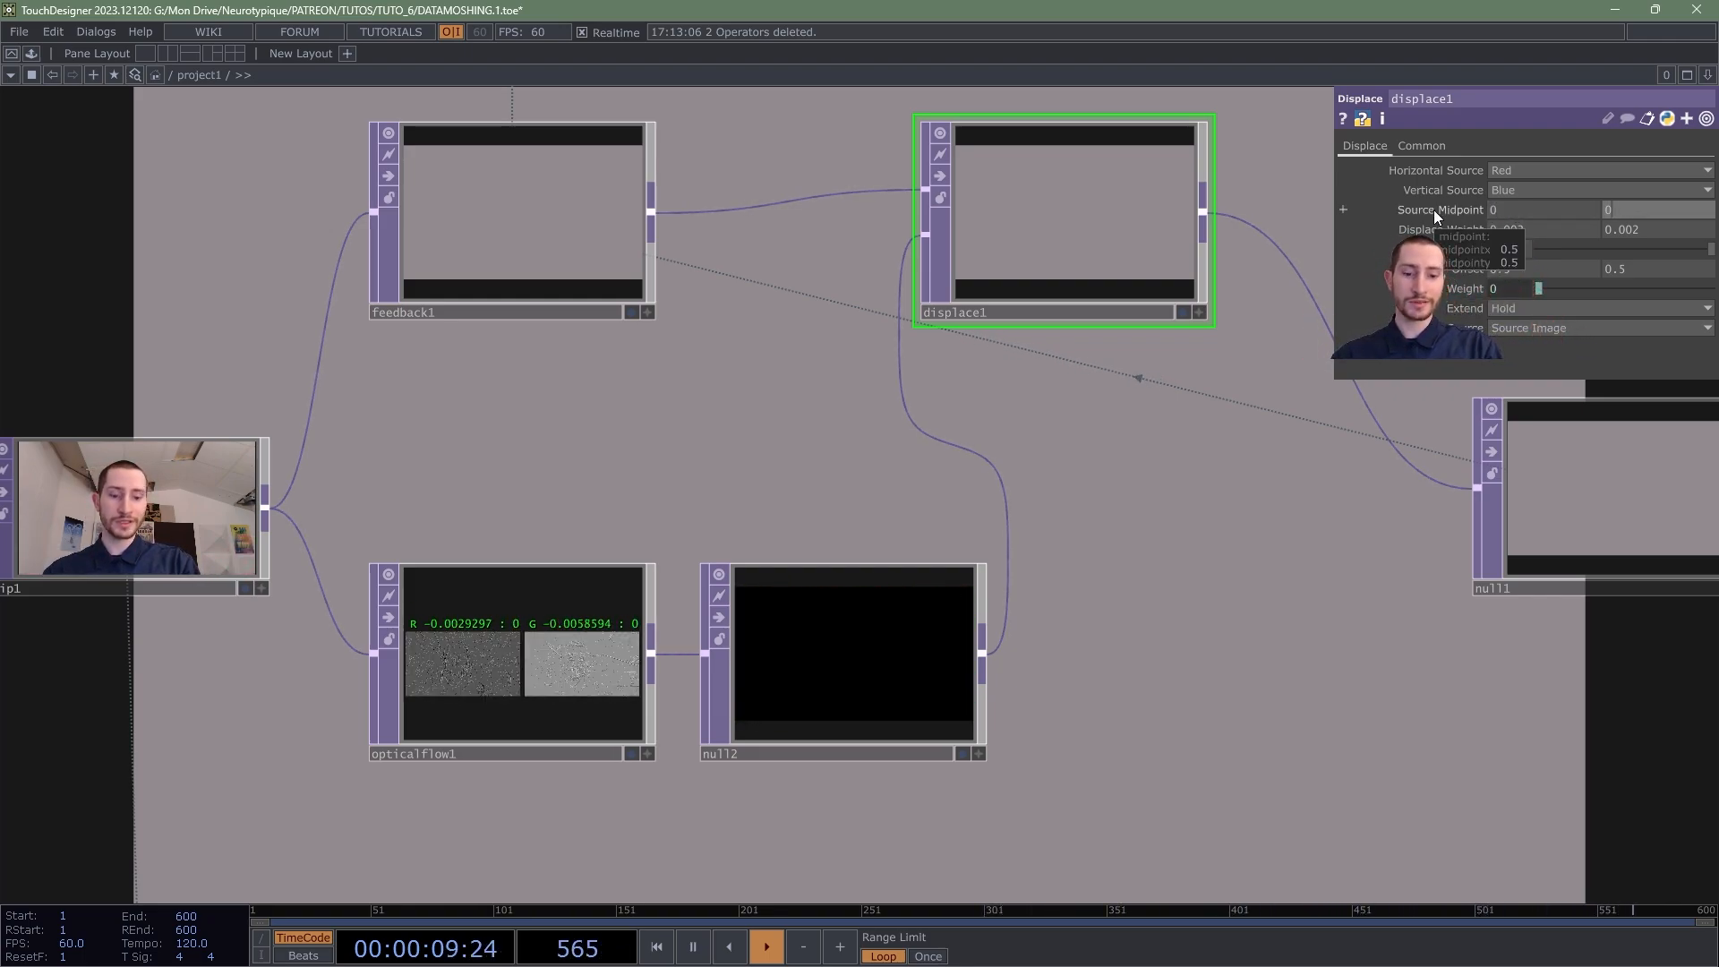
Step: Check null2's image, reset the feedback loop and watch the webcam picture smear with movement in the background
left_click(900, 652)
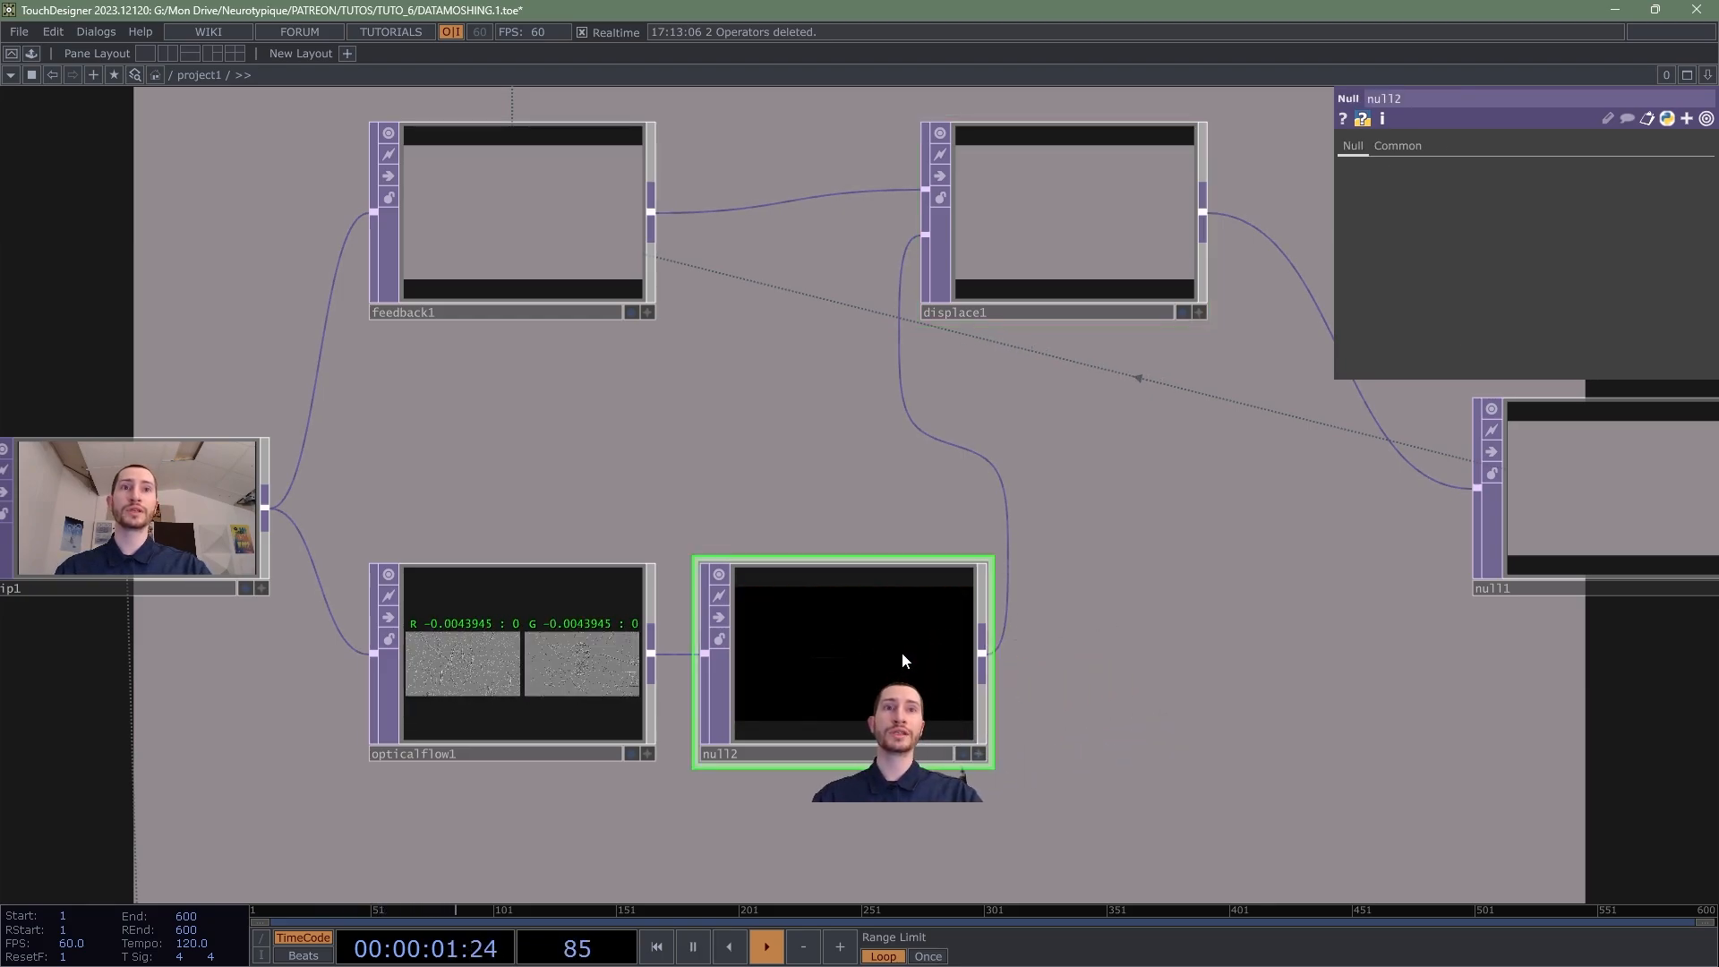
middle_click(950, 672)
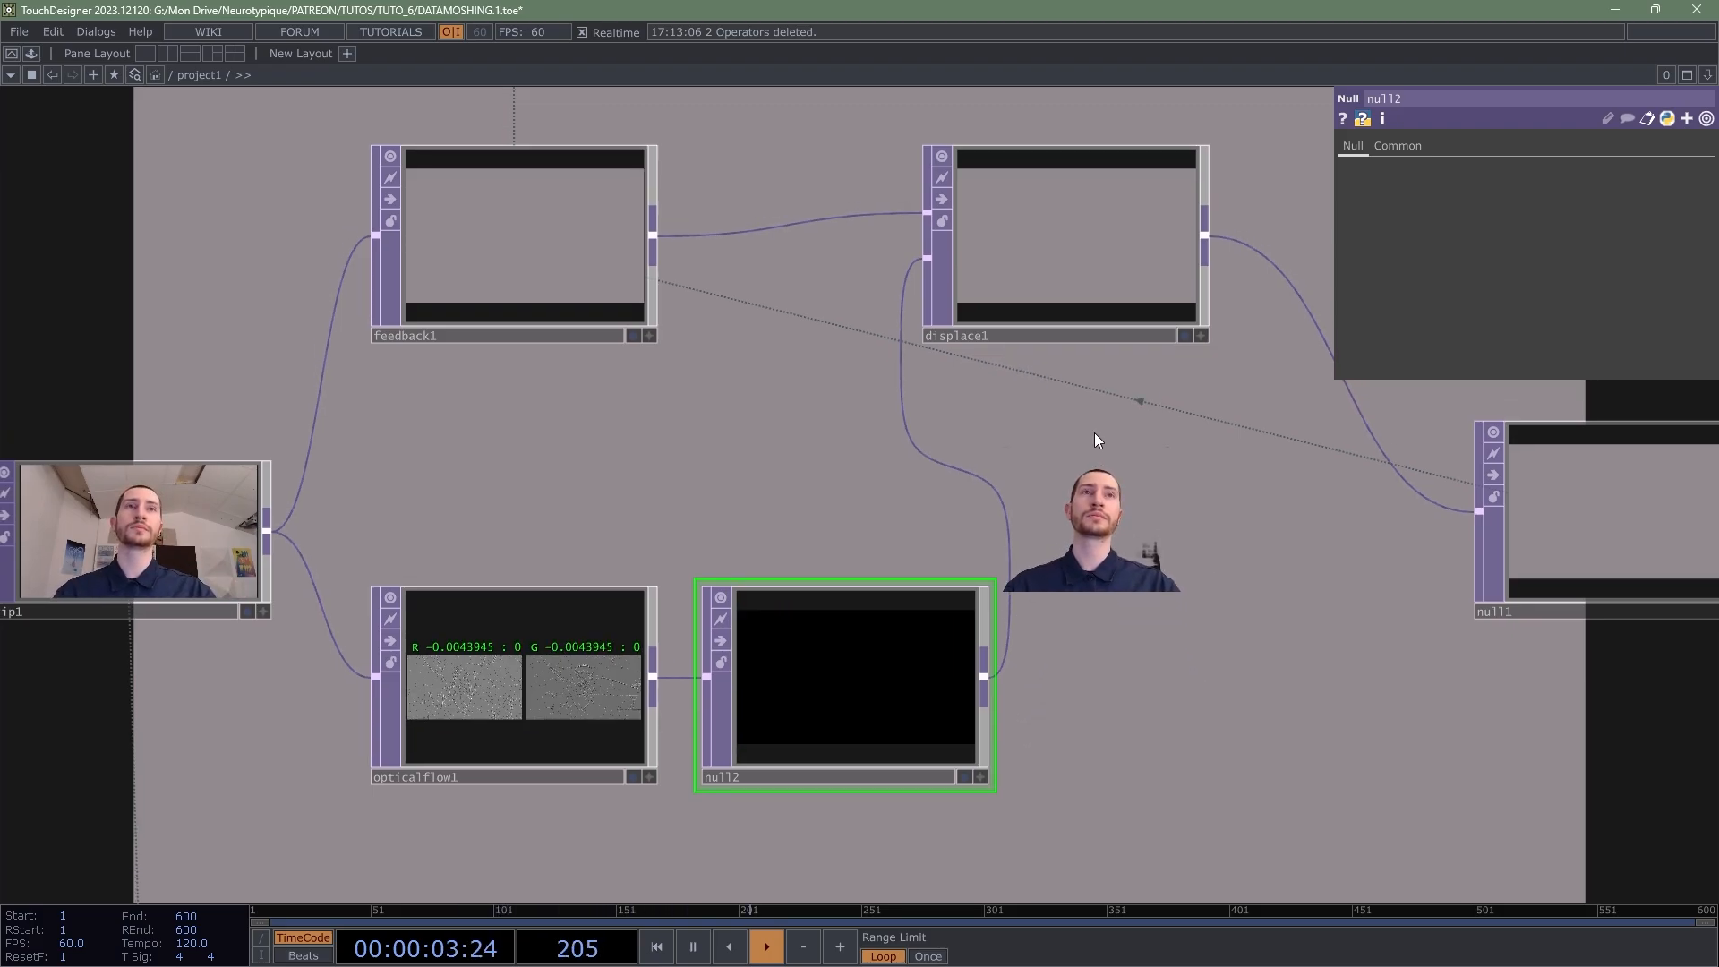
left_click(1066, 274)
key("1")
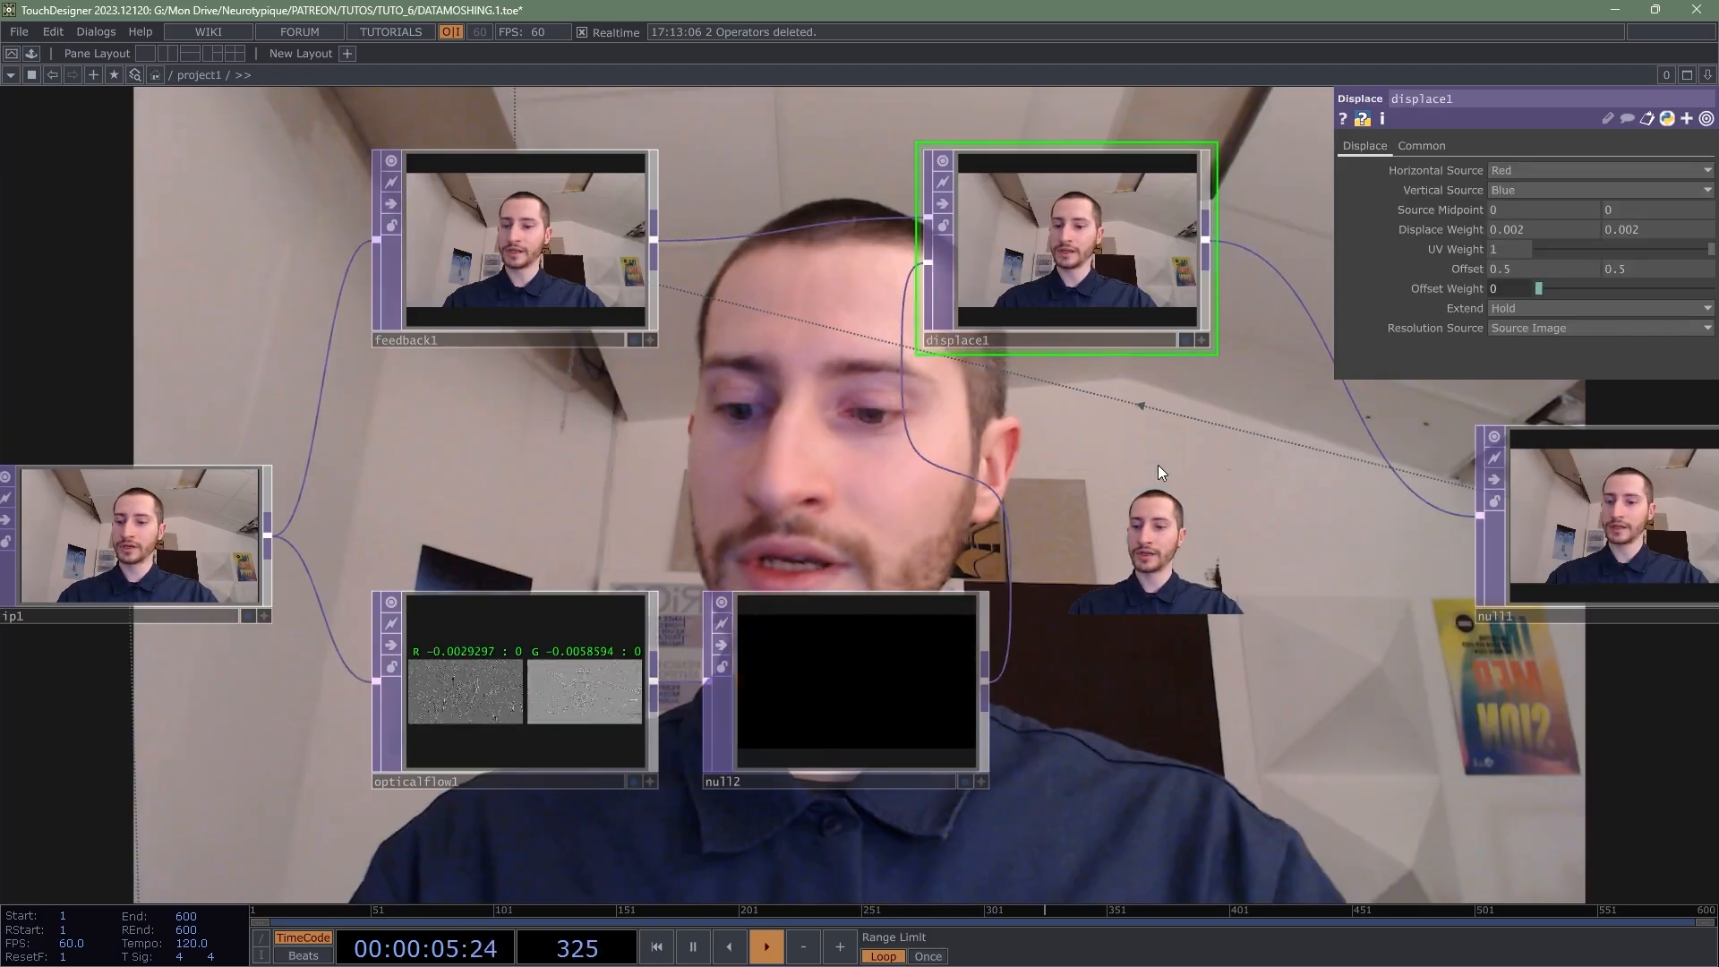
left_click_drag(1117, 460, 976, 256)
left_click_drag(1119, 555, 1040, 383)
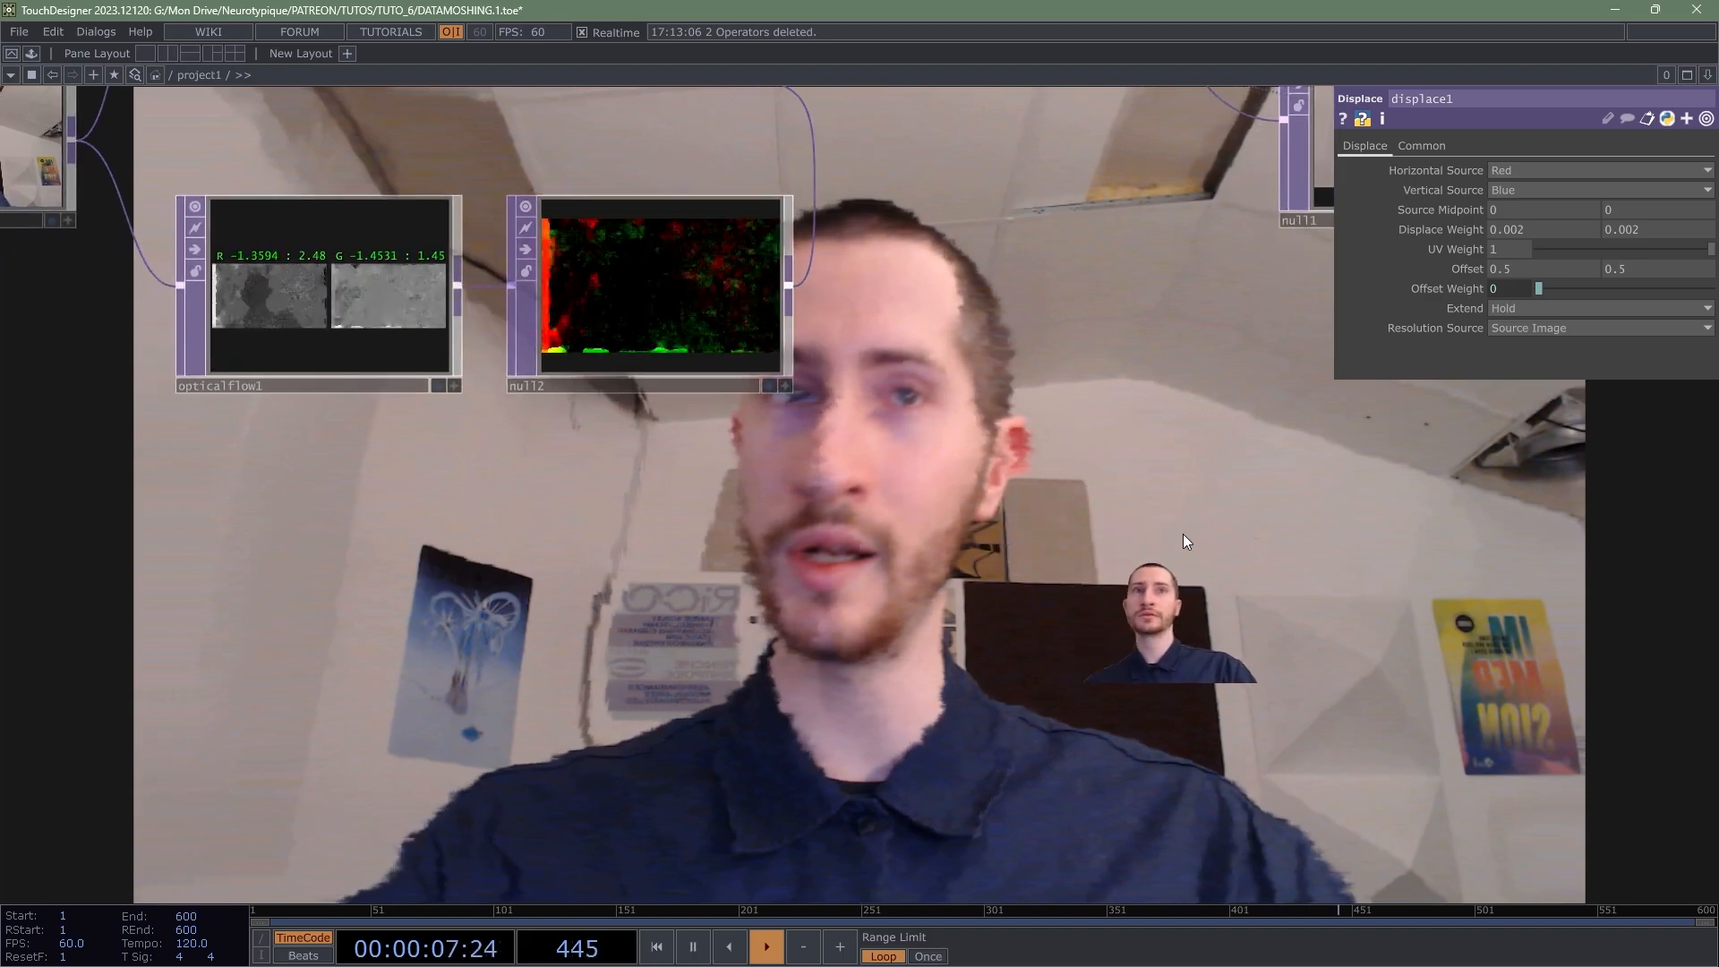
left_click_drag(1138, 558, 1013, 505)
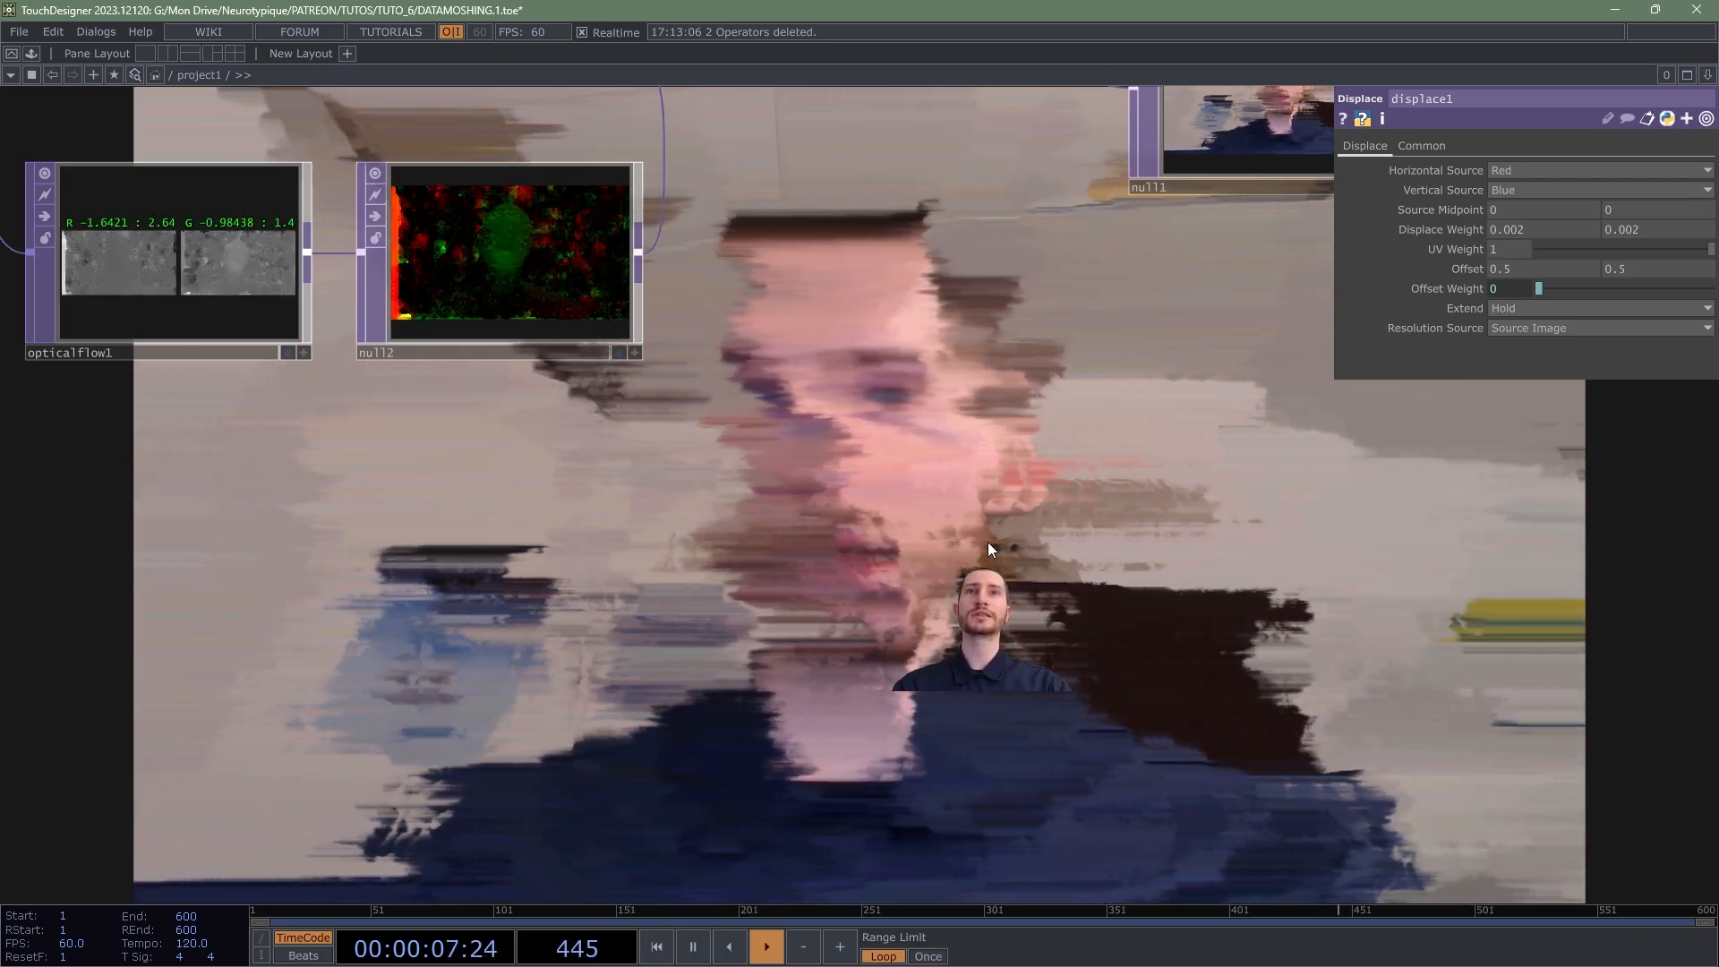
Step: Inspect null2's image up close to see which color channels carry the motion
left_click_drag(1062, 511, 1052, 697)
scroll(924, 570, "down", 3)
left_click_drag(911, 484, 1109, 573)
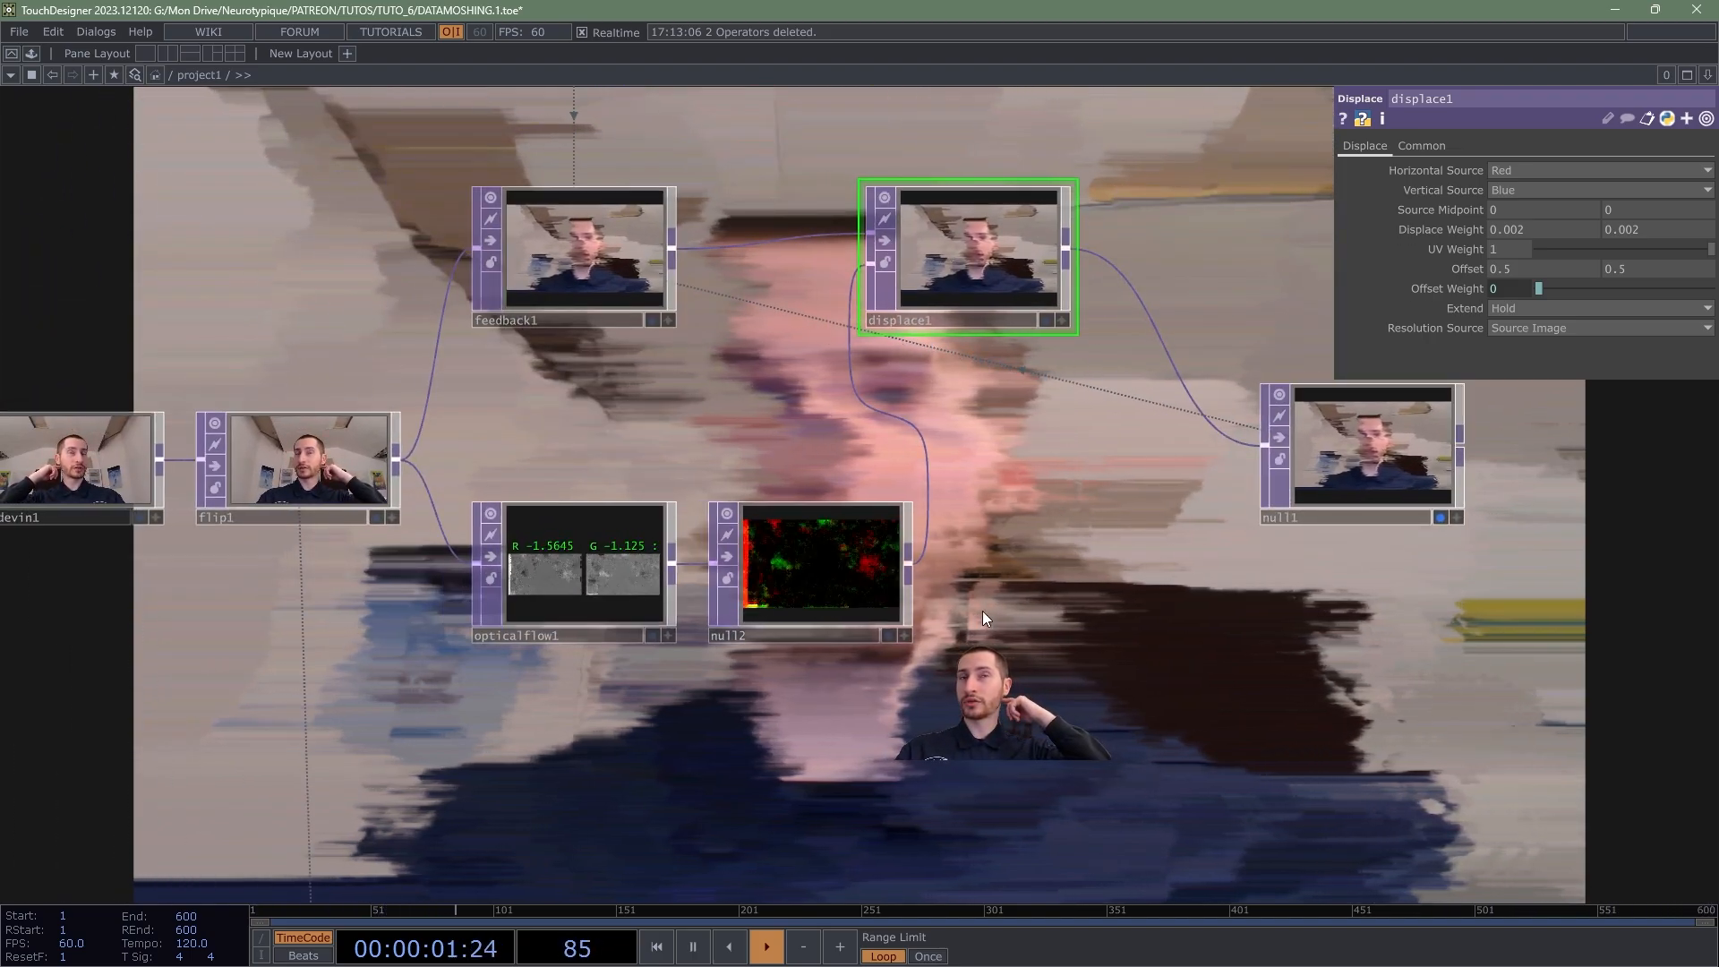
left_click(853, 566)
scroll(842, 577, "up", 5)
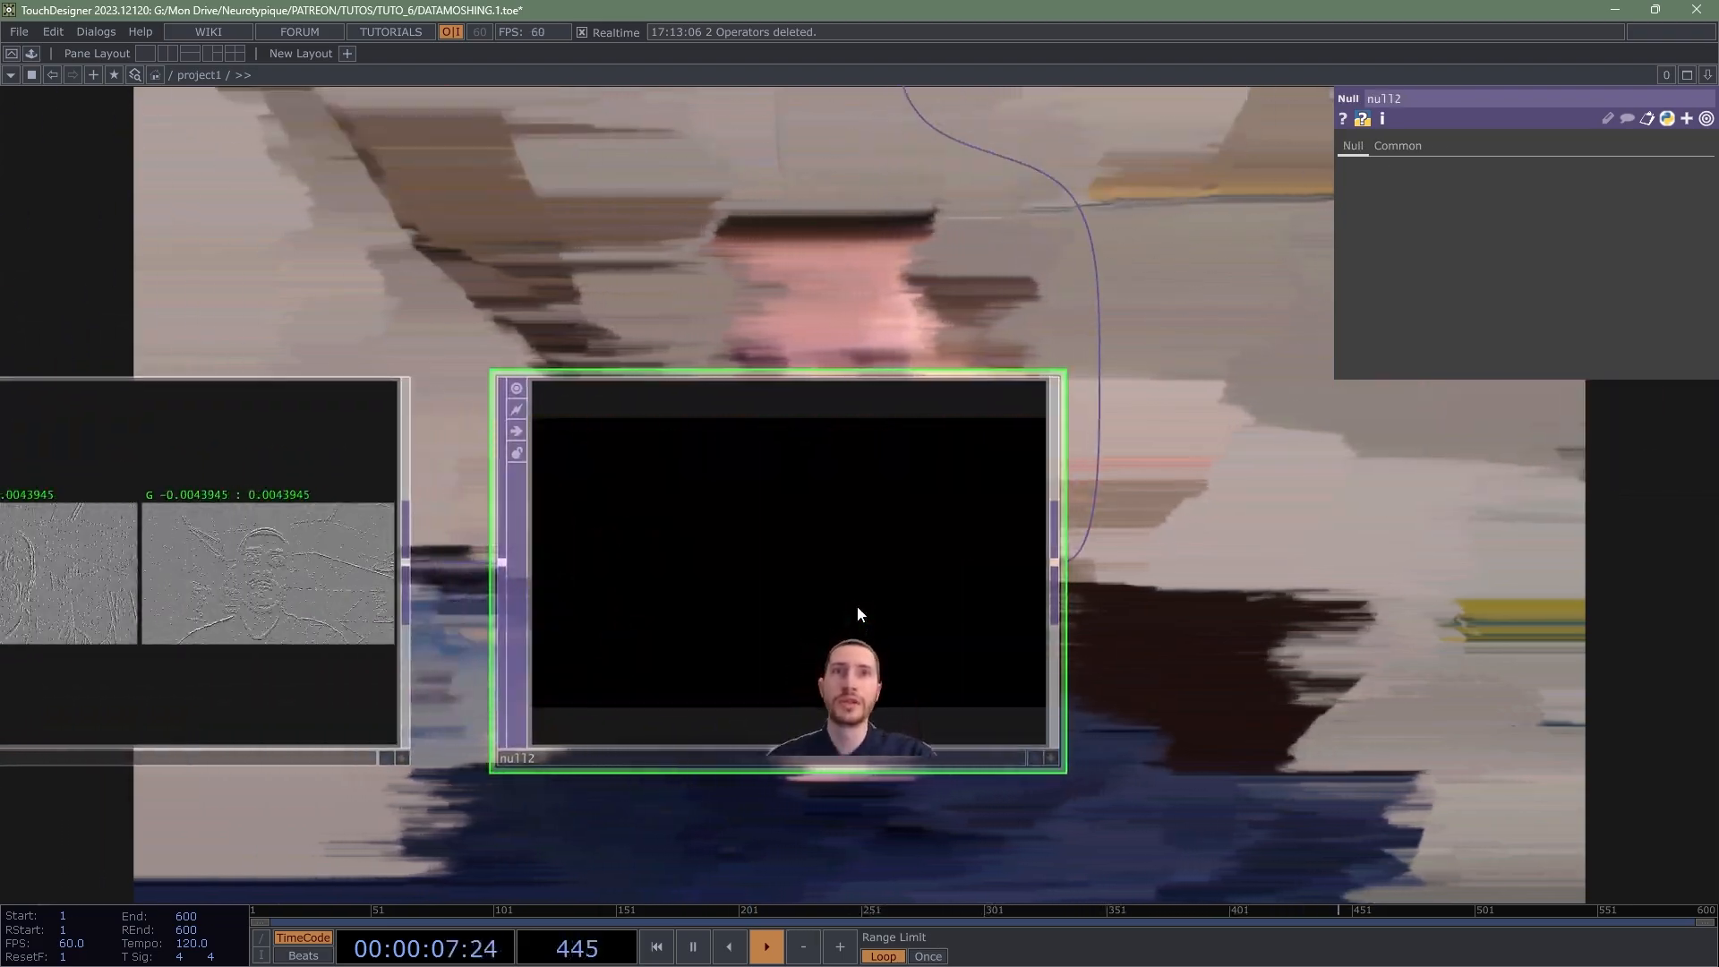
scroll(857, 605, "down", 3)
Step: Set displace1's Vertical Source to Green and check the distortion in the background image
left_click_drag(889, 206, 779, 455)
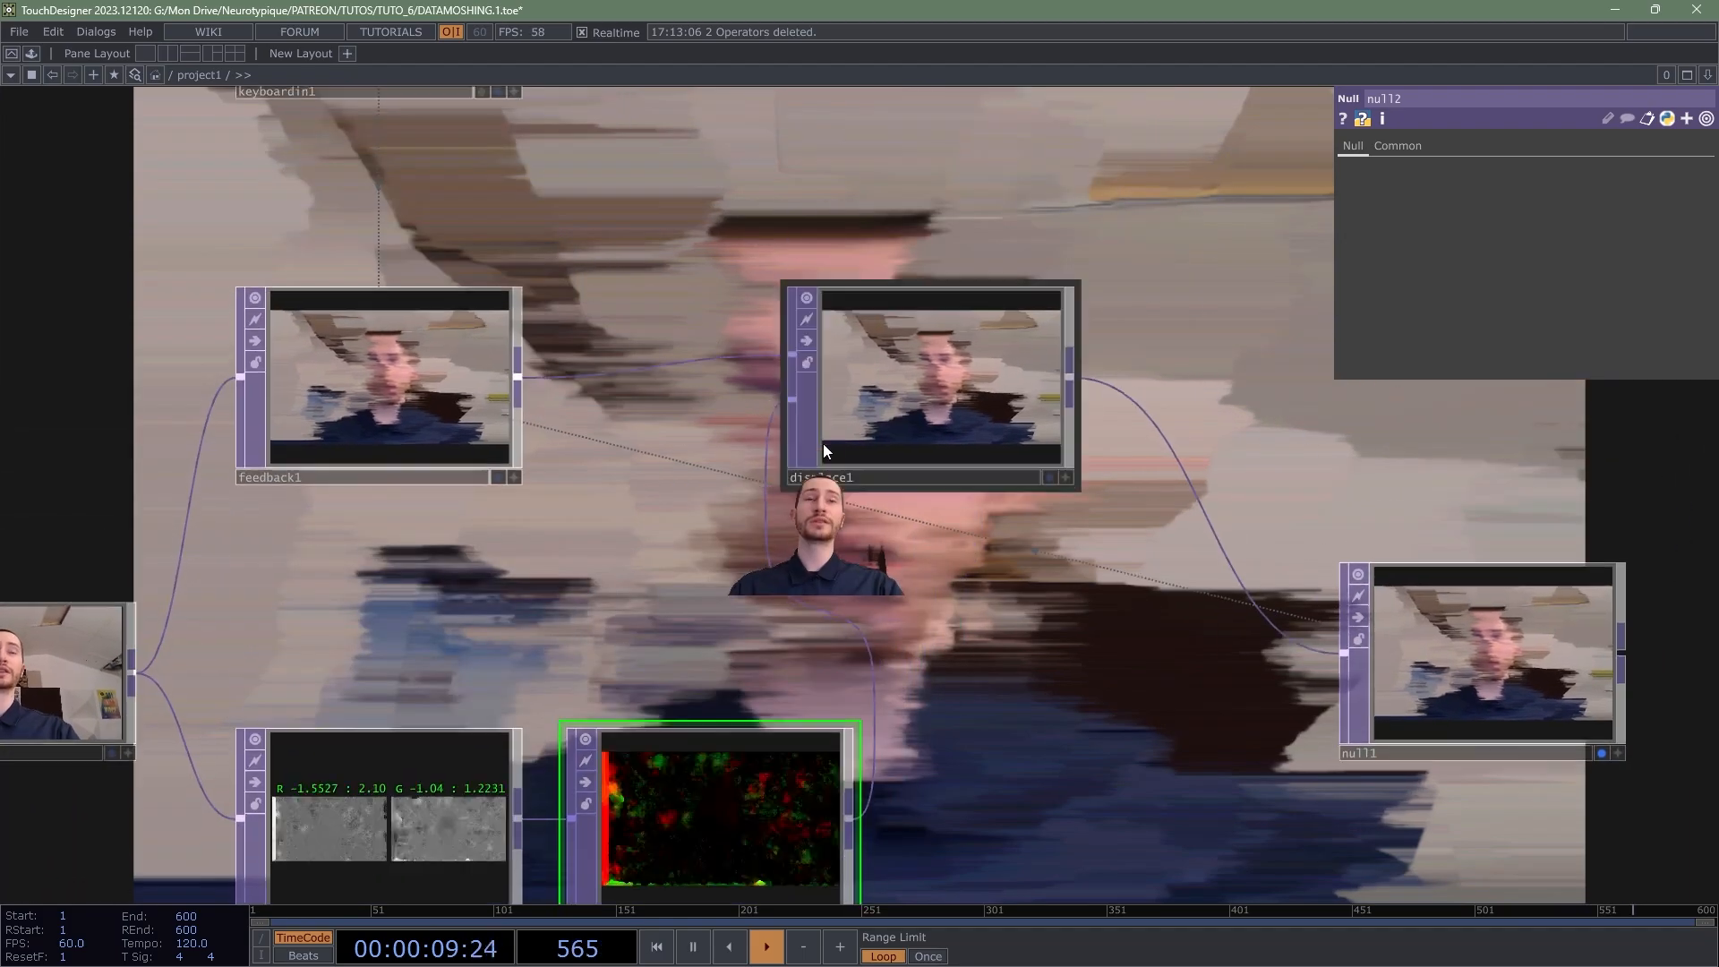
left_click(874, 412)
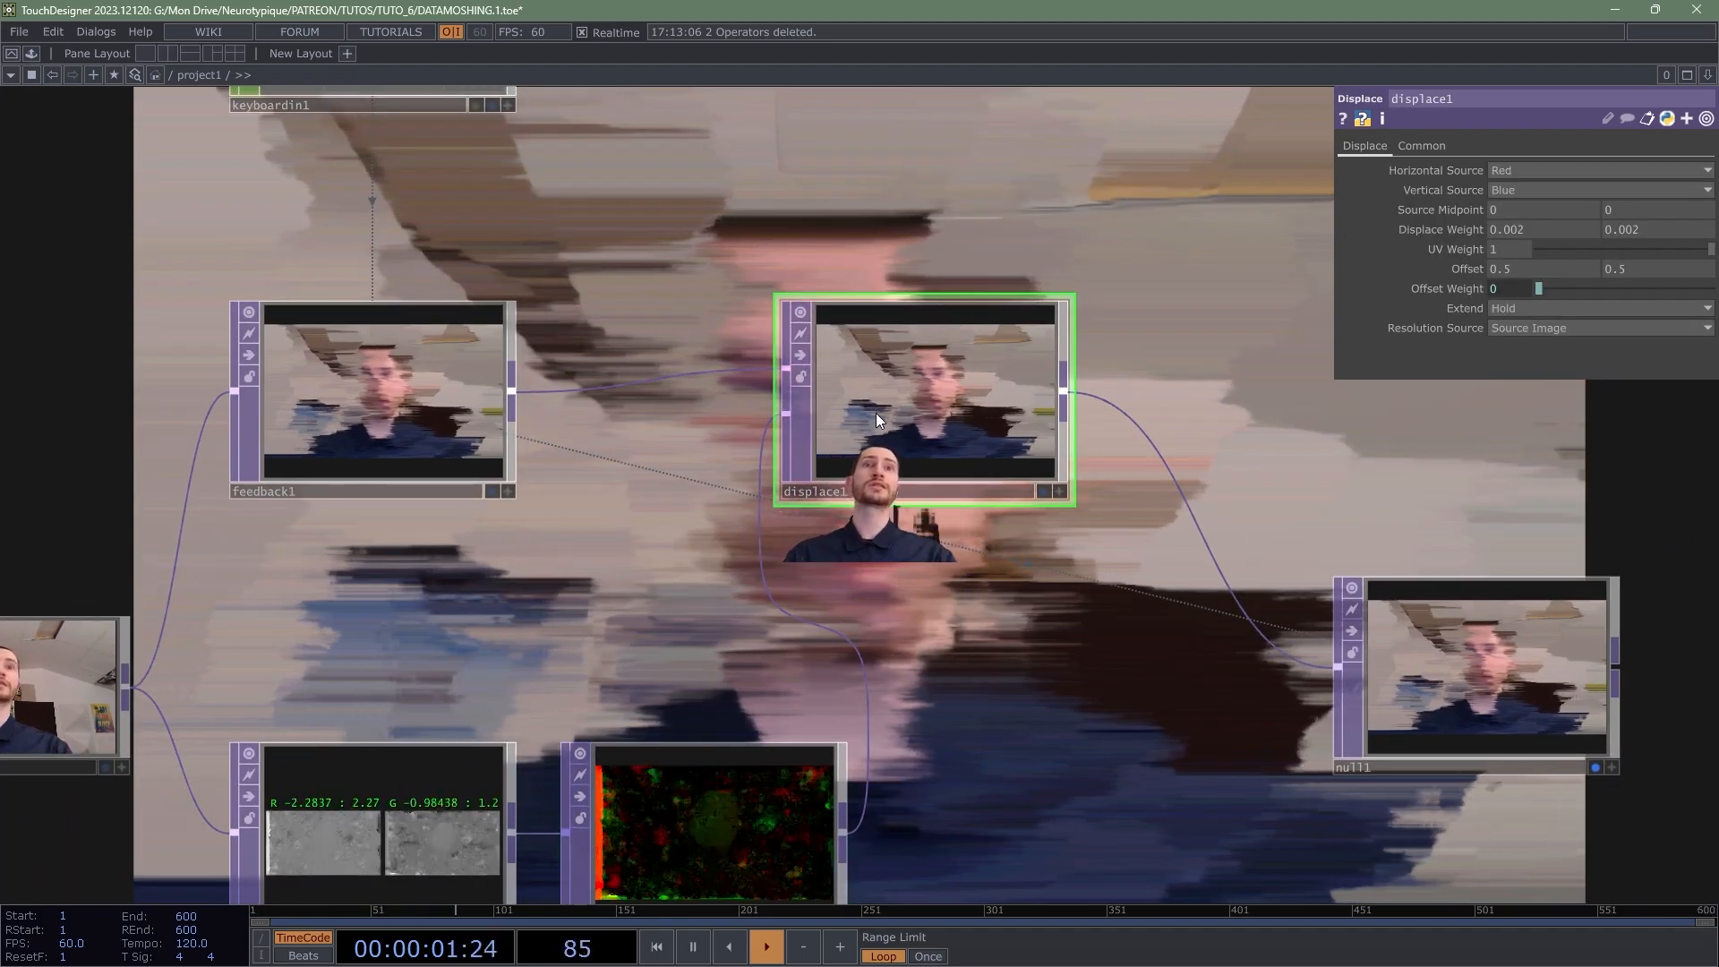
left_click(1523, 188)
left_click(1508, 227)
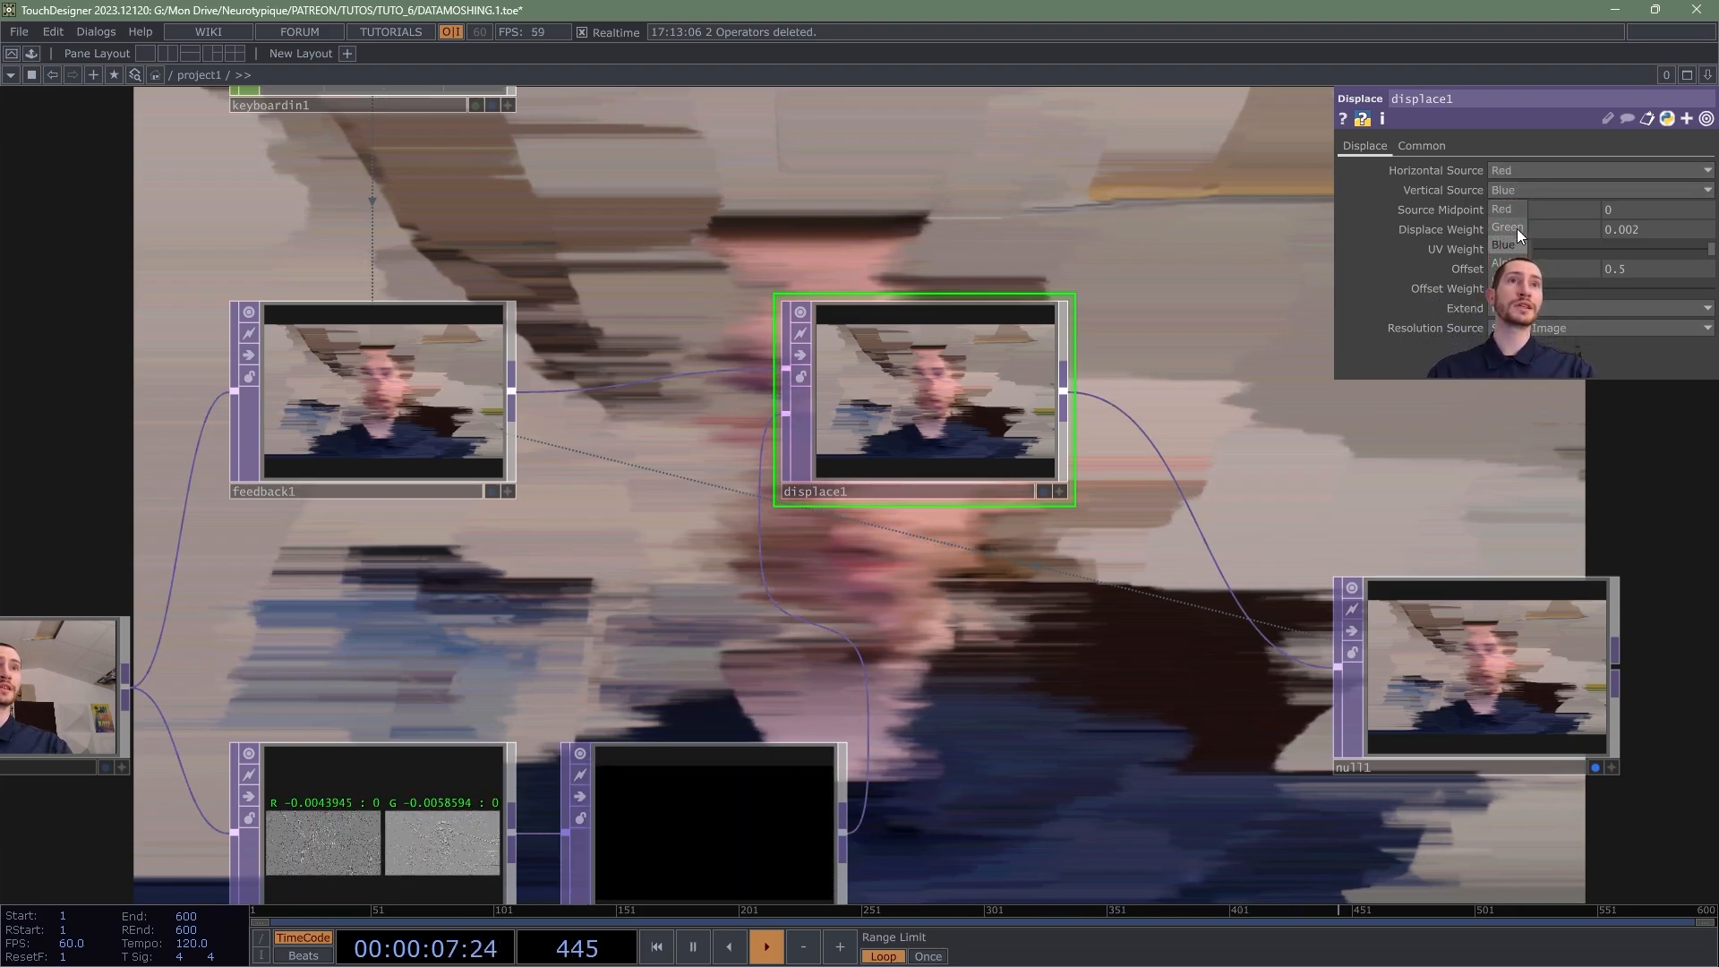
left_click_drag(1054, 620, 747, 288)
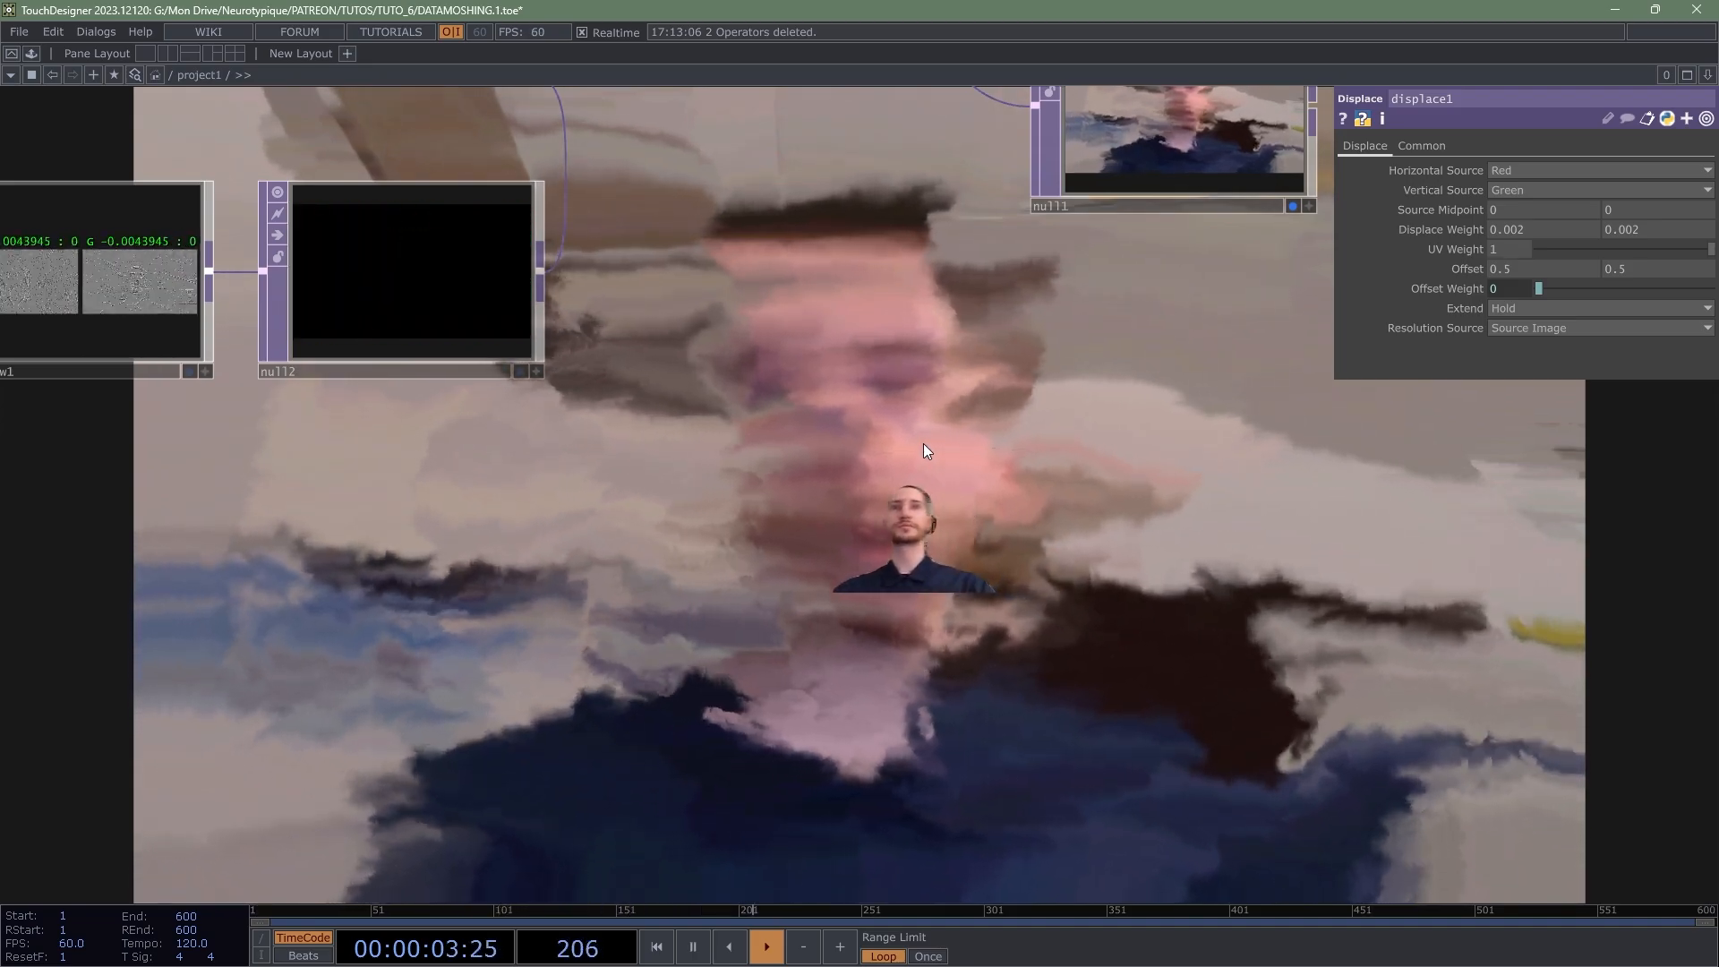
left_click_drag(903, 376, 919, 608)
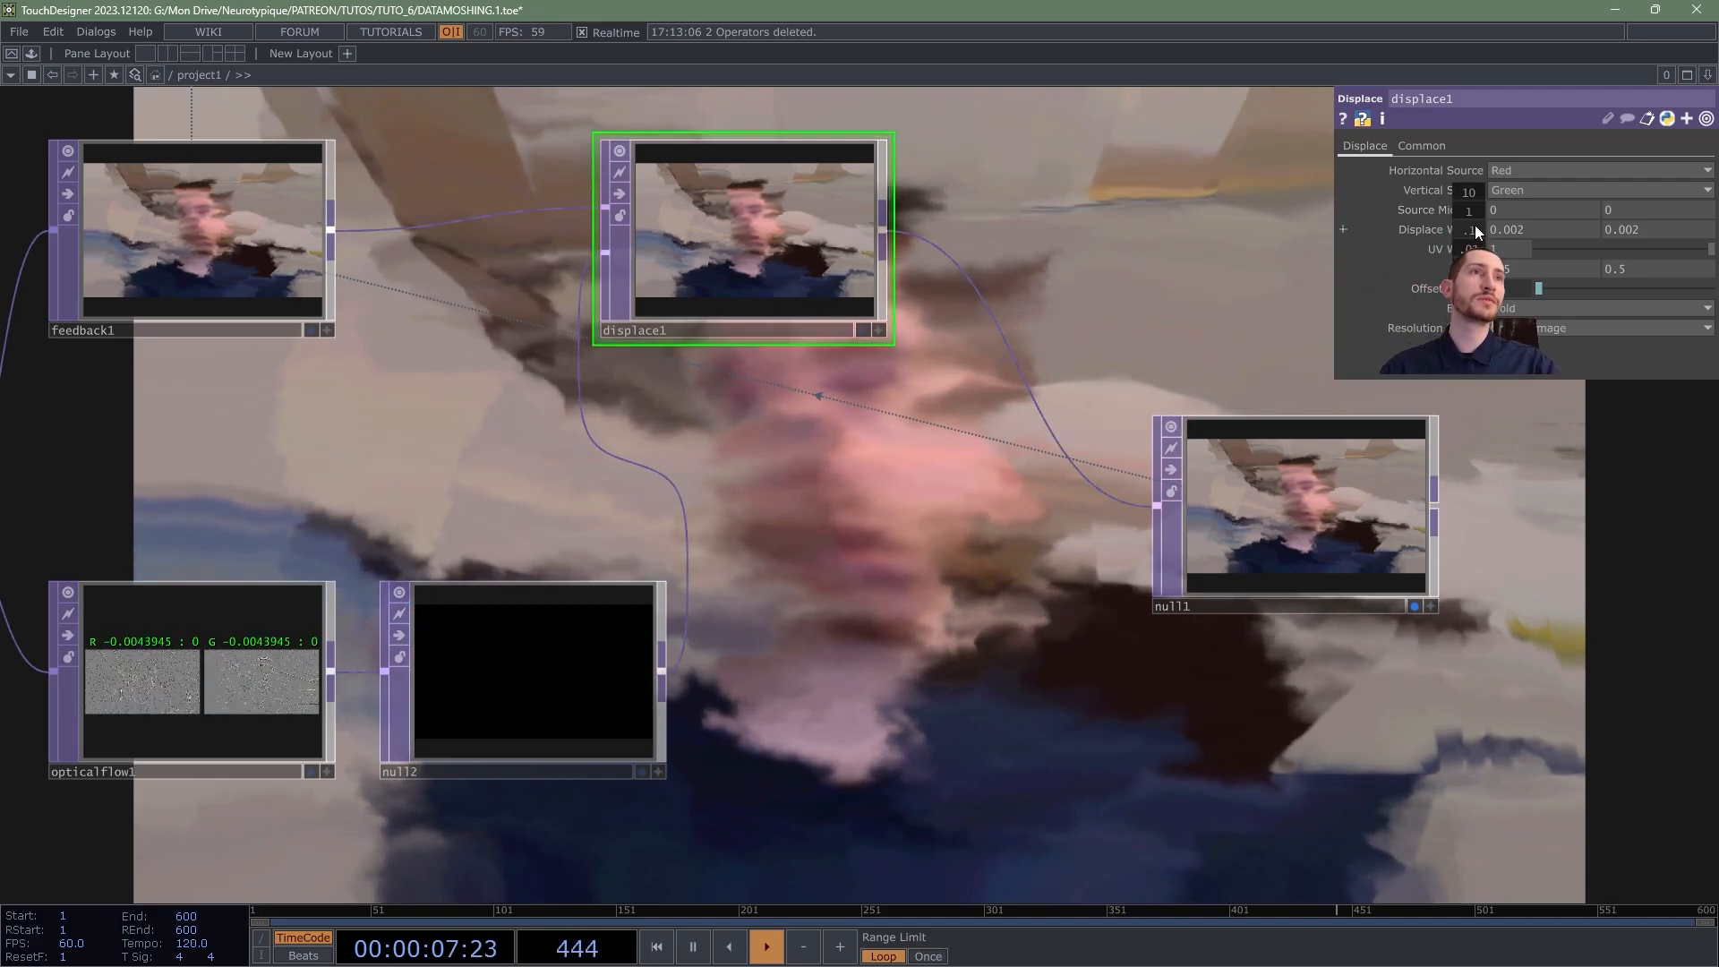
Step: Raise both Displace Weight values of displace1 to 0.004 and check the stronger distortion in the background
middle_click_drag(1475, 224, 1482, 211)
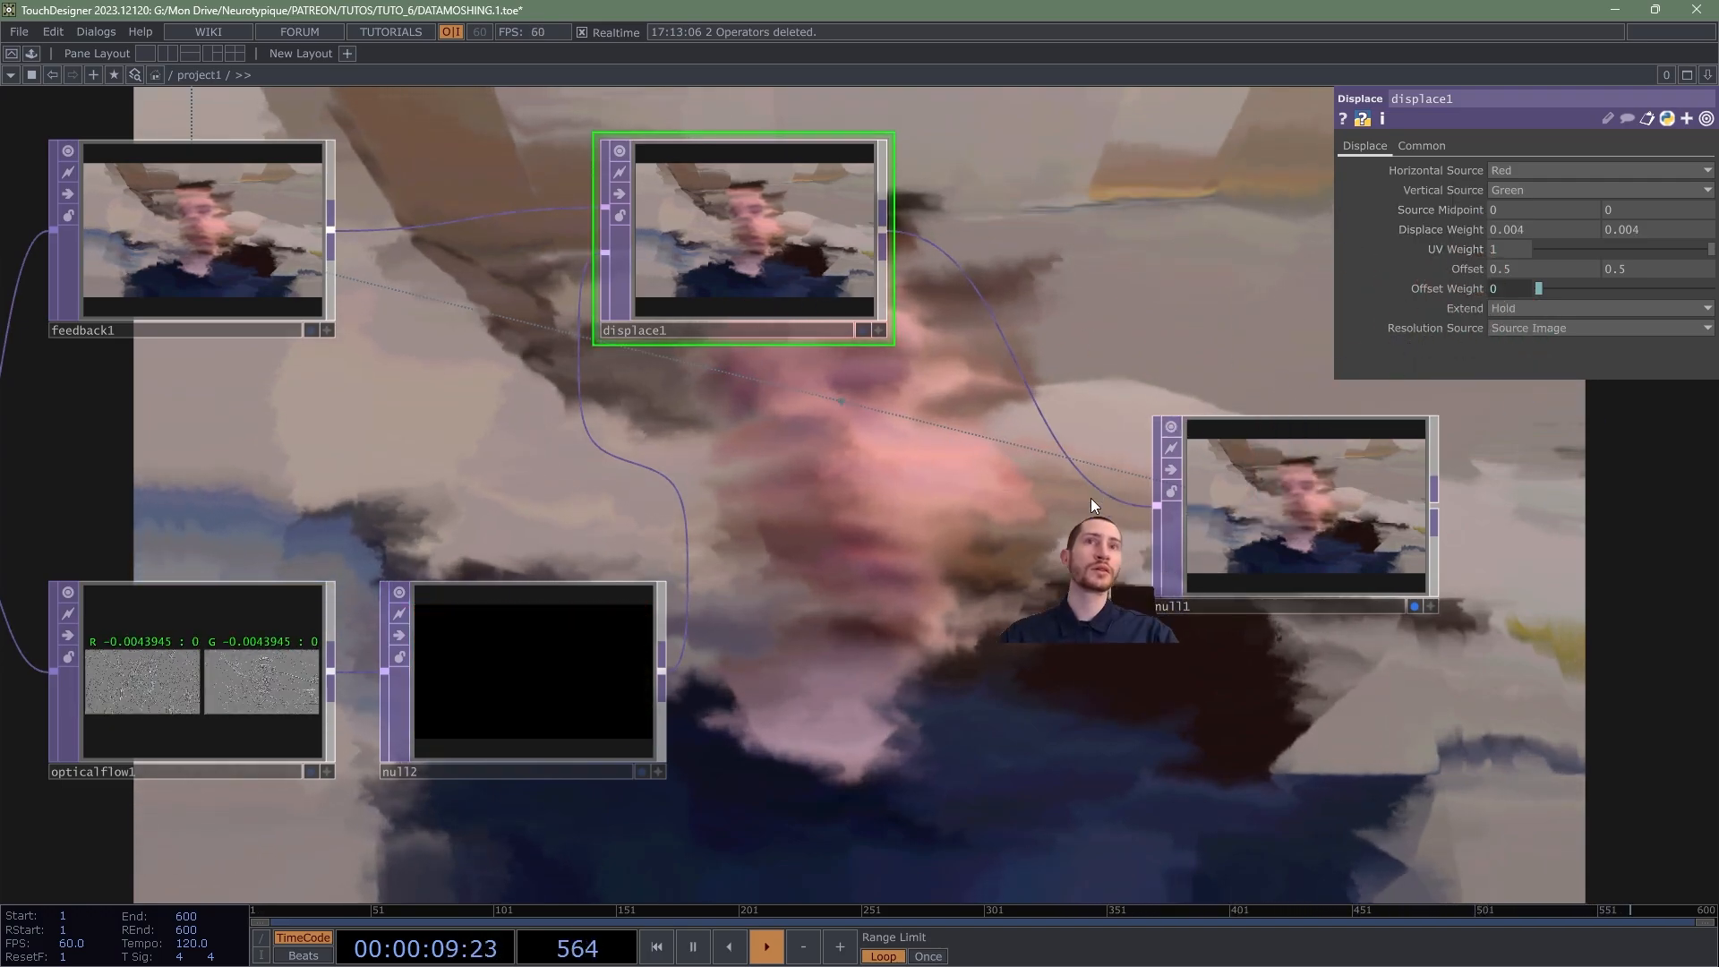
left_click_drag(817, 502, 730, 94)
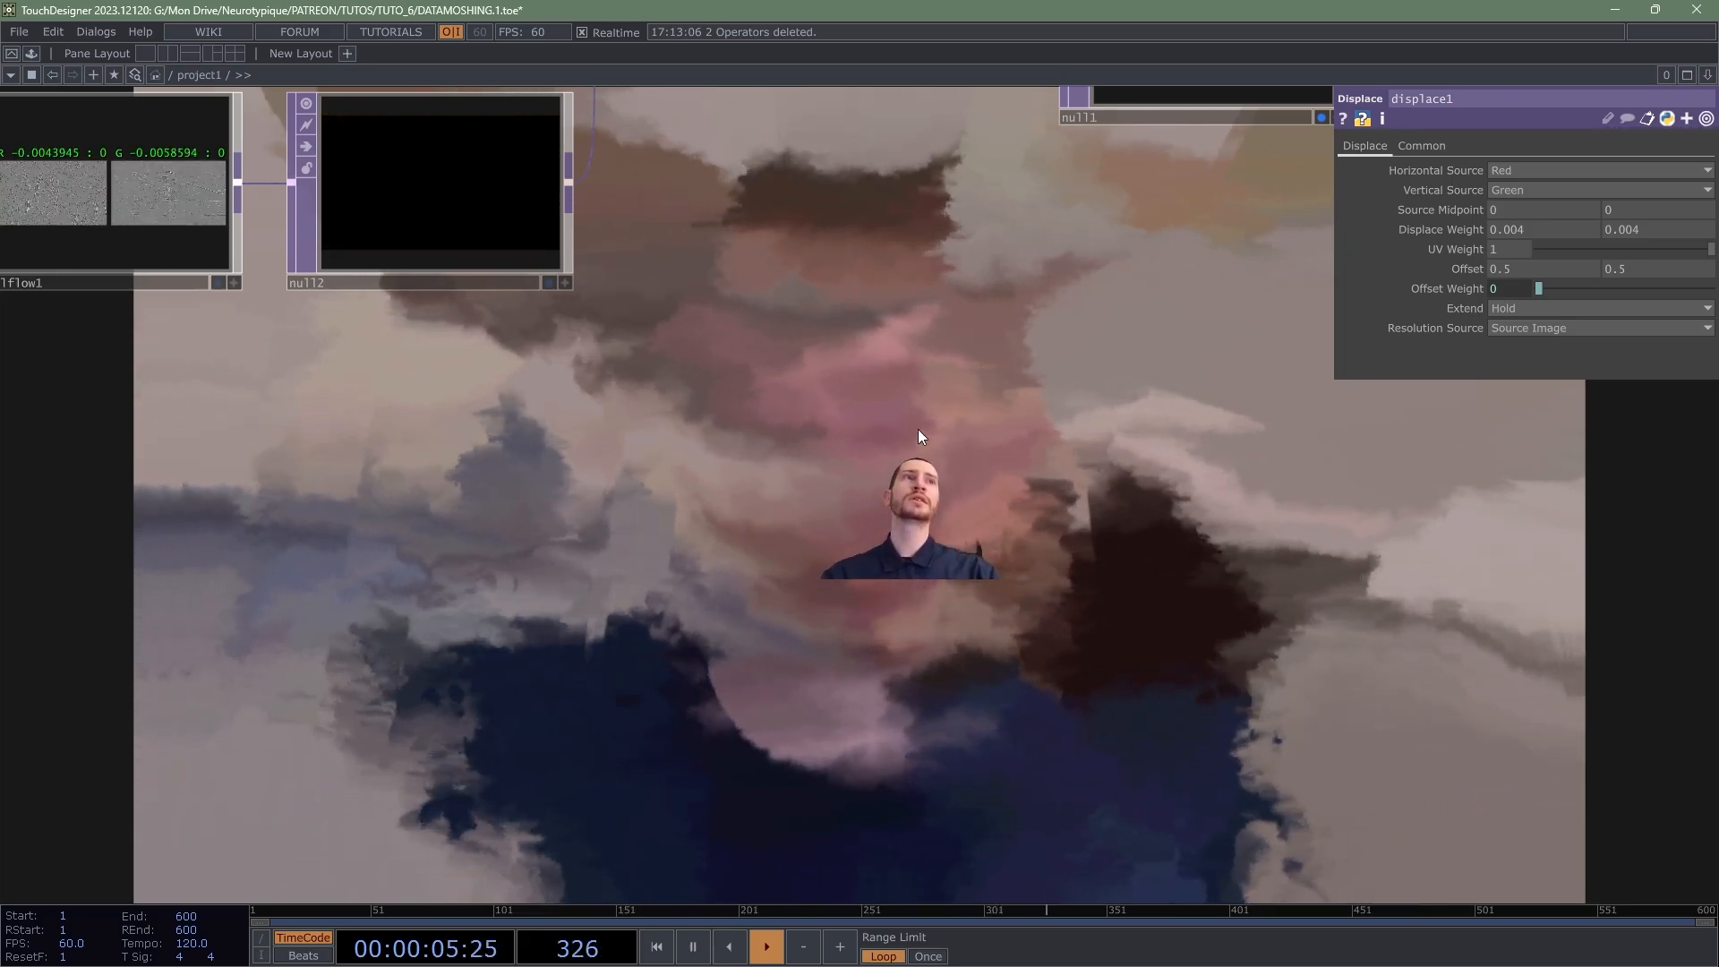
left_click_drag(919, 437, 1035, 674)
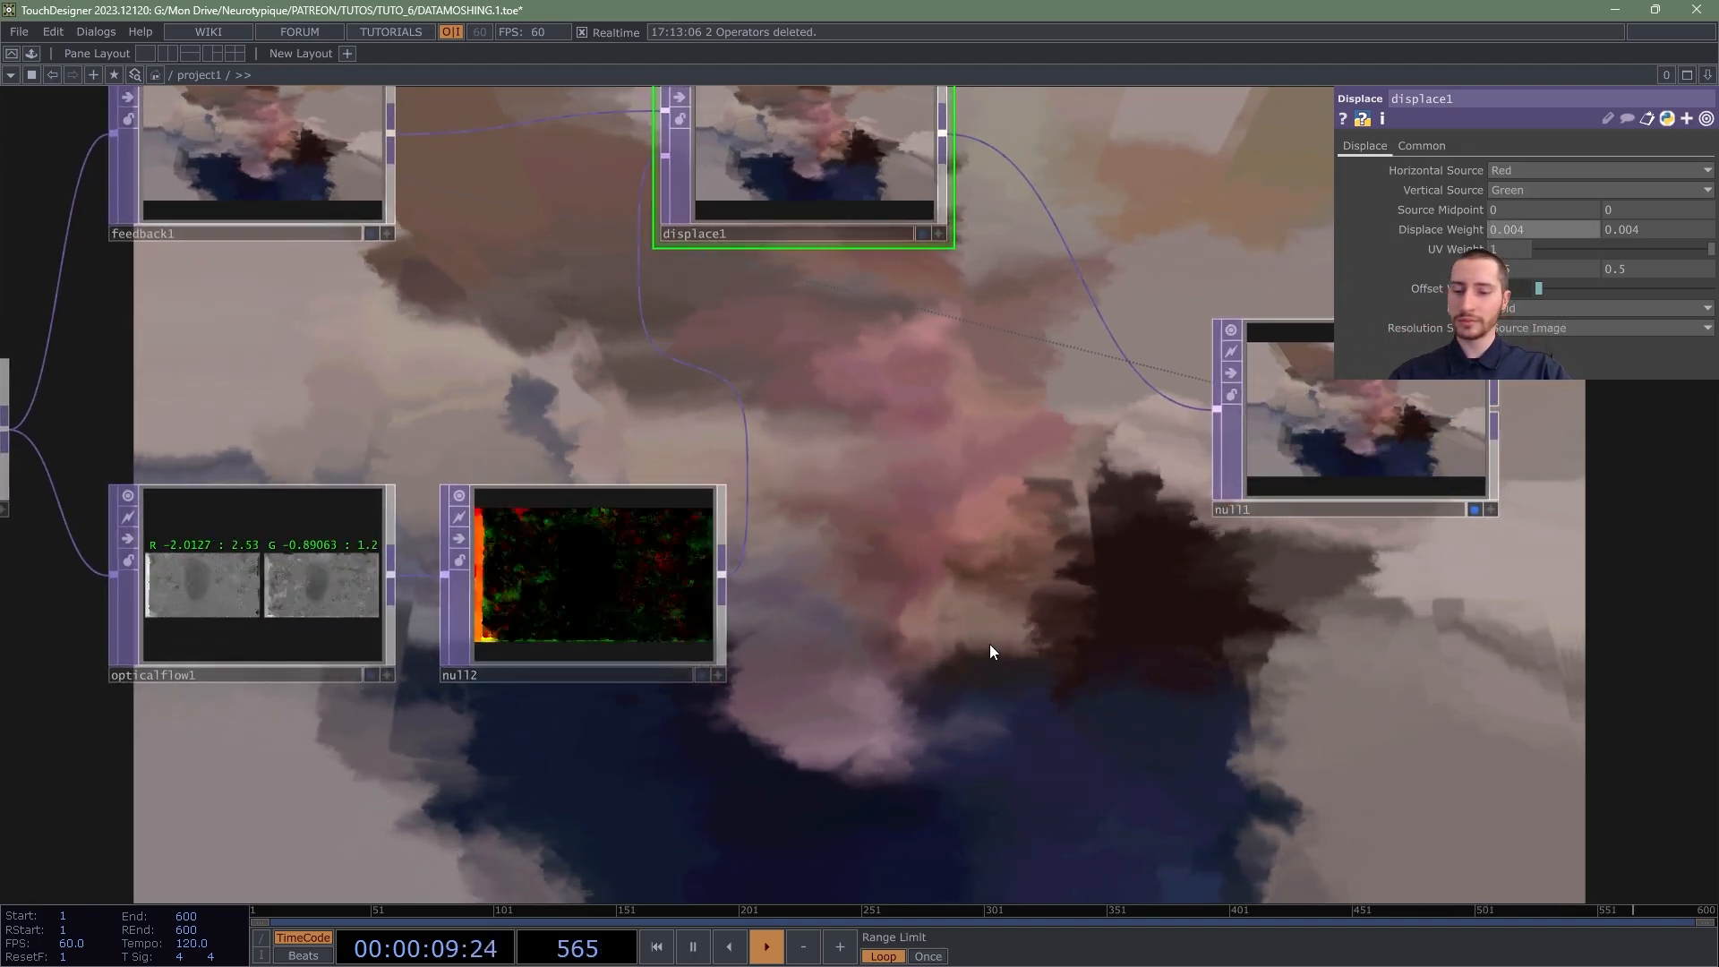
Step: Set both Displace Weight values of displace1 to -0.004 and check the reversed distortion in the background
type("-")
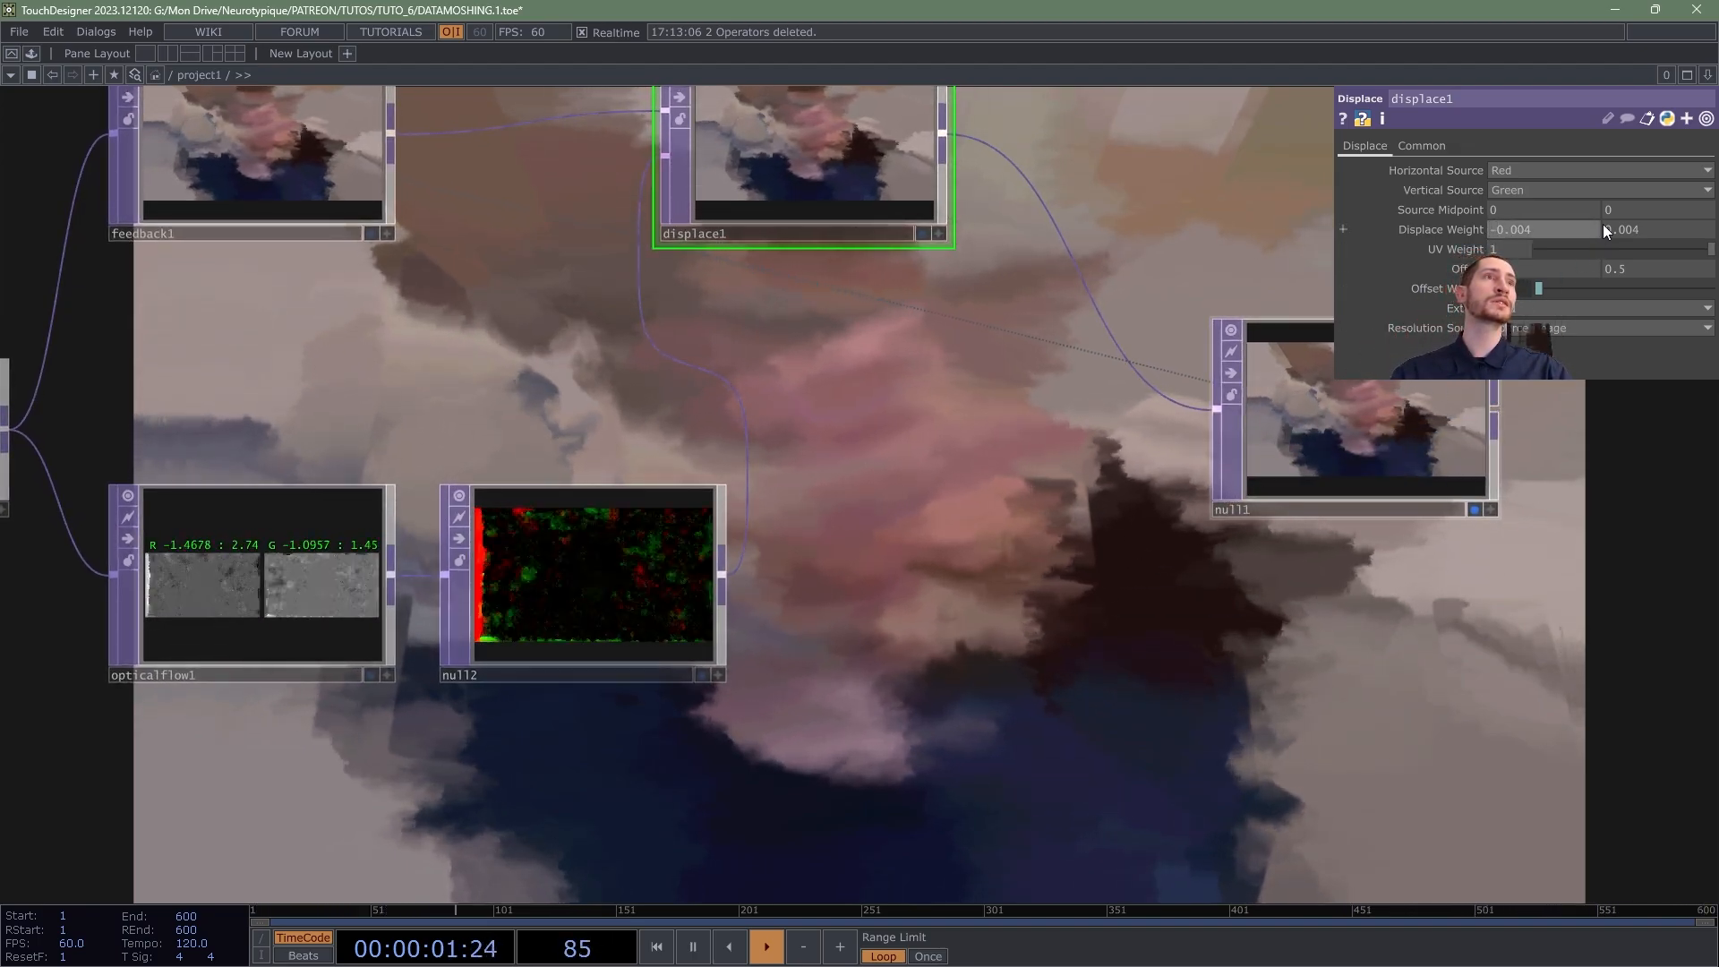
left_click(1604, 227)
type("-")
left_click_drag(1019, 717, 845, 431)
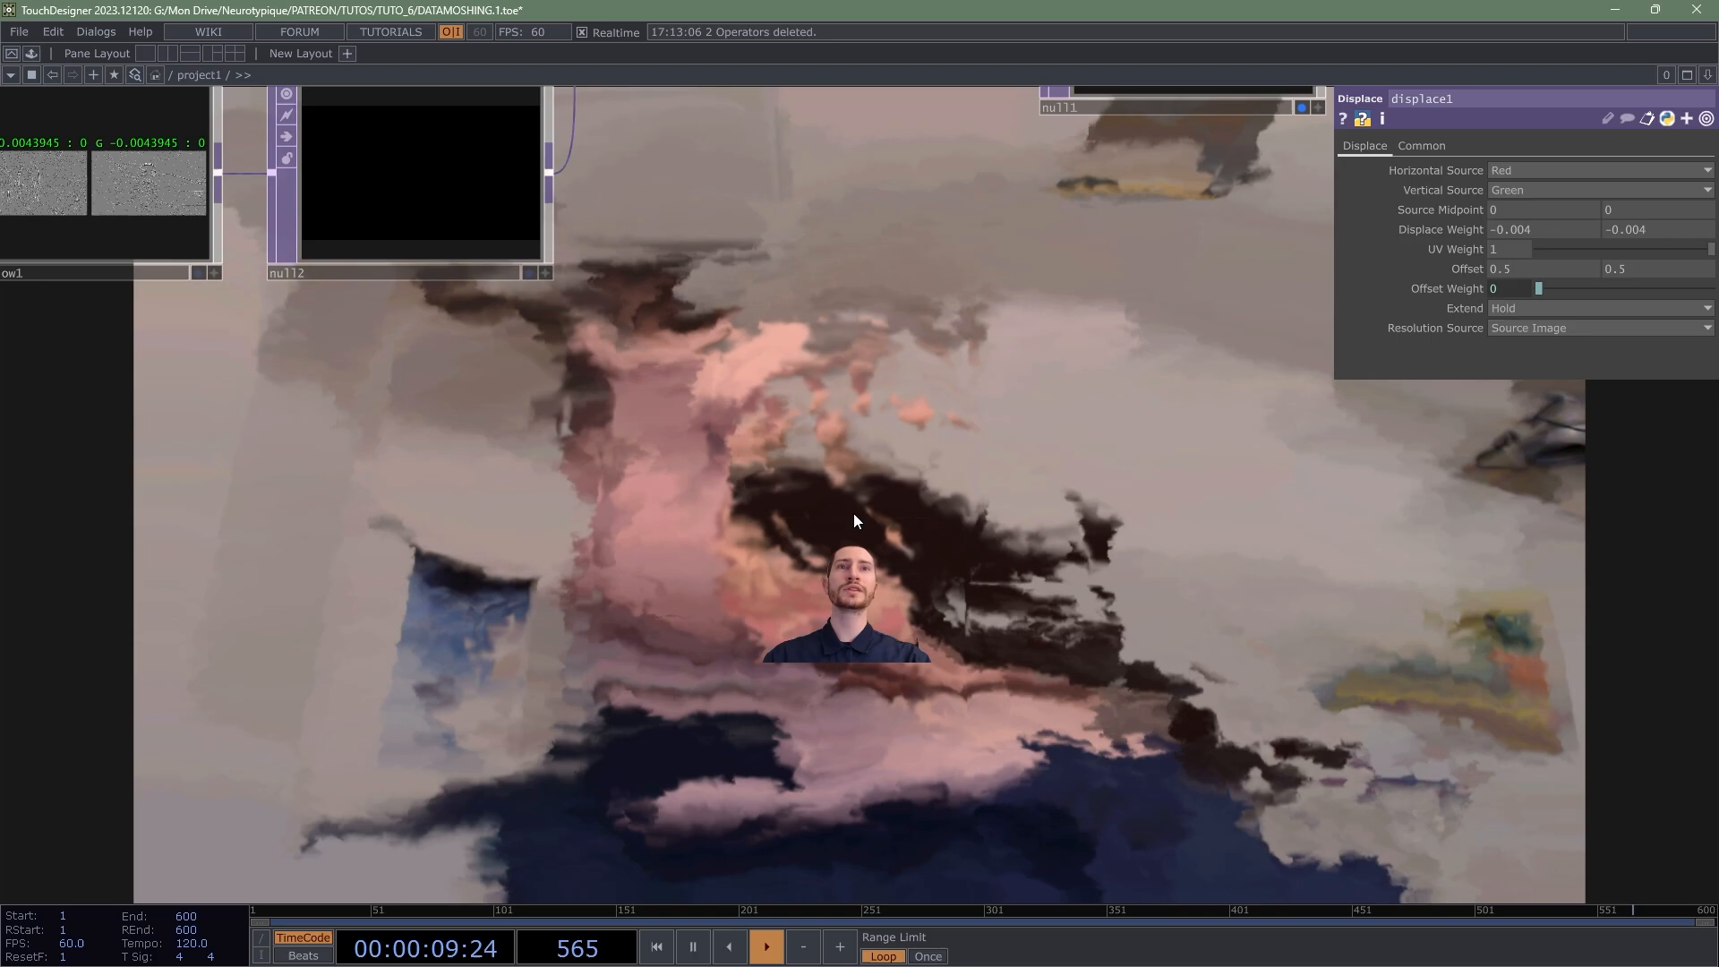
Step: Select opticalflow1 to show its settings and examine the motion noise in null2's image up close
key("h")
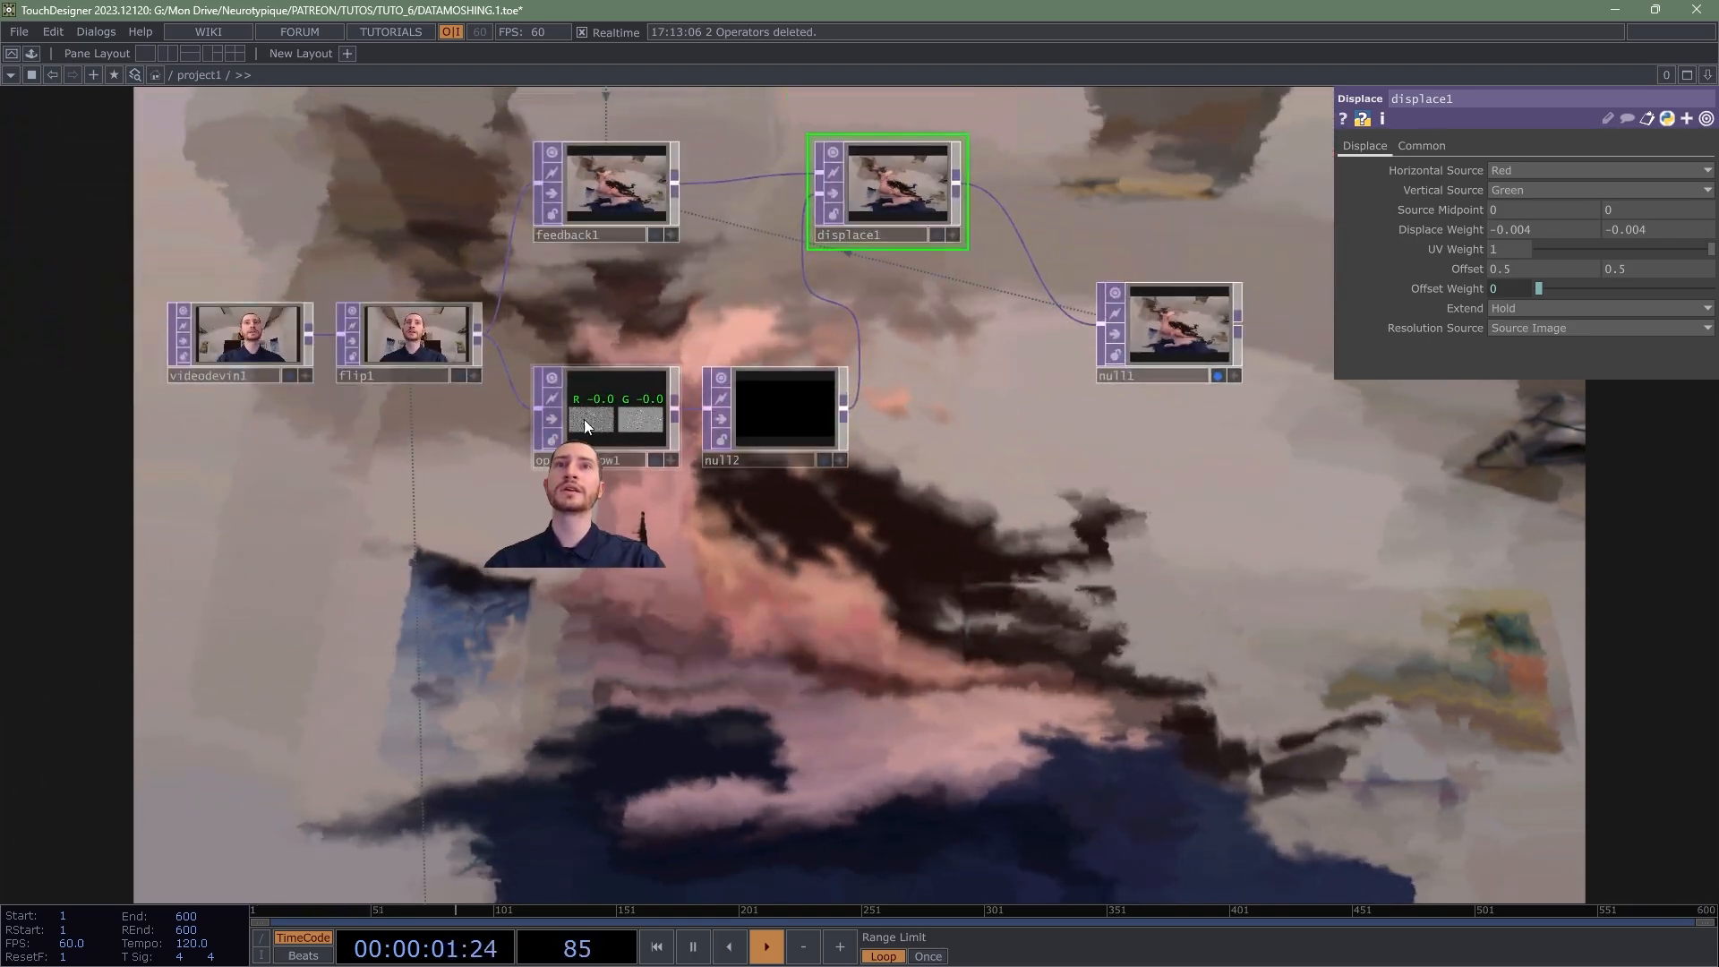
left_click(583, 419)
scroll(587, 420, "up", 5)
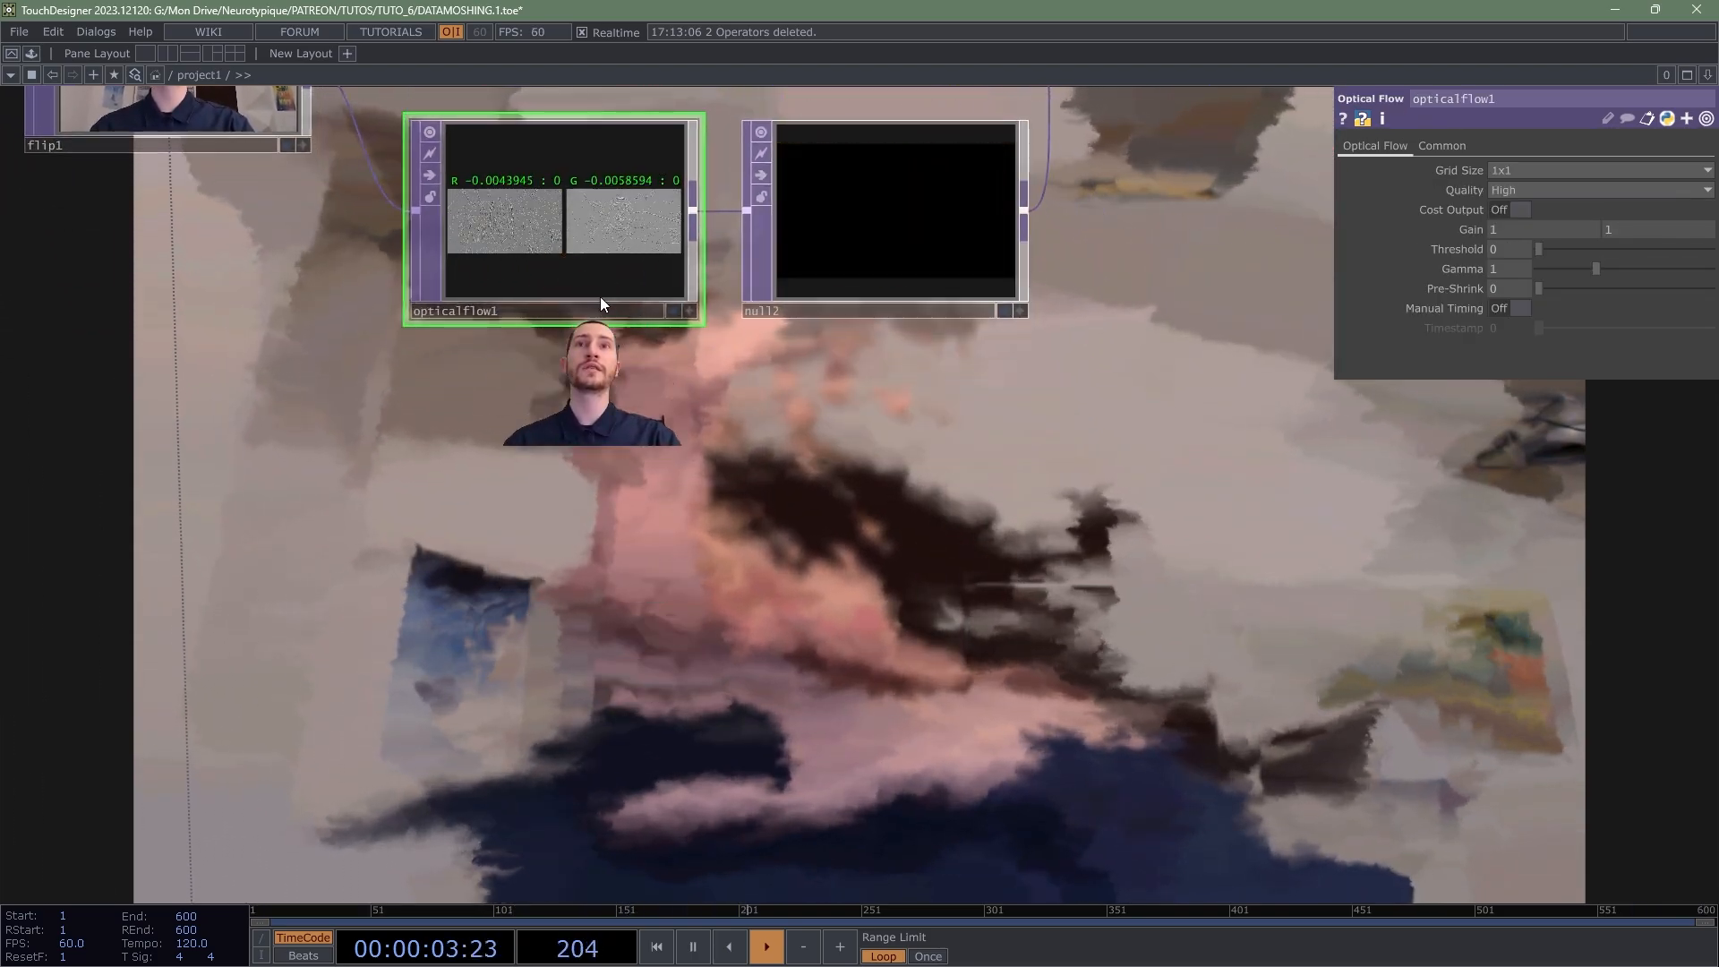
left_click_drag(649, 421, 640, 279)
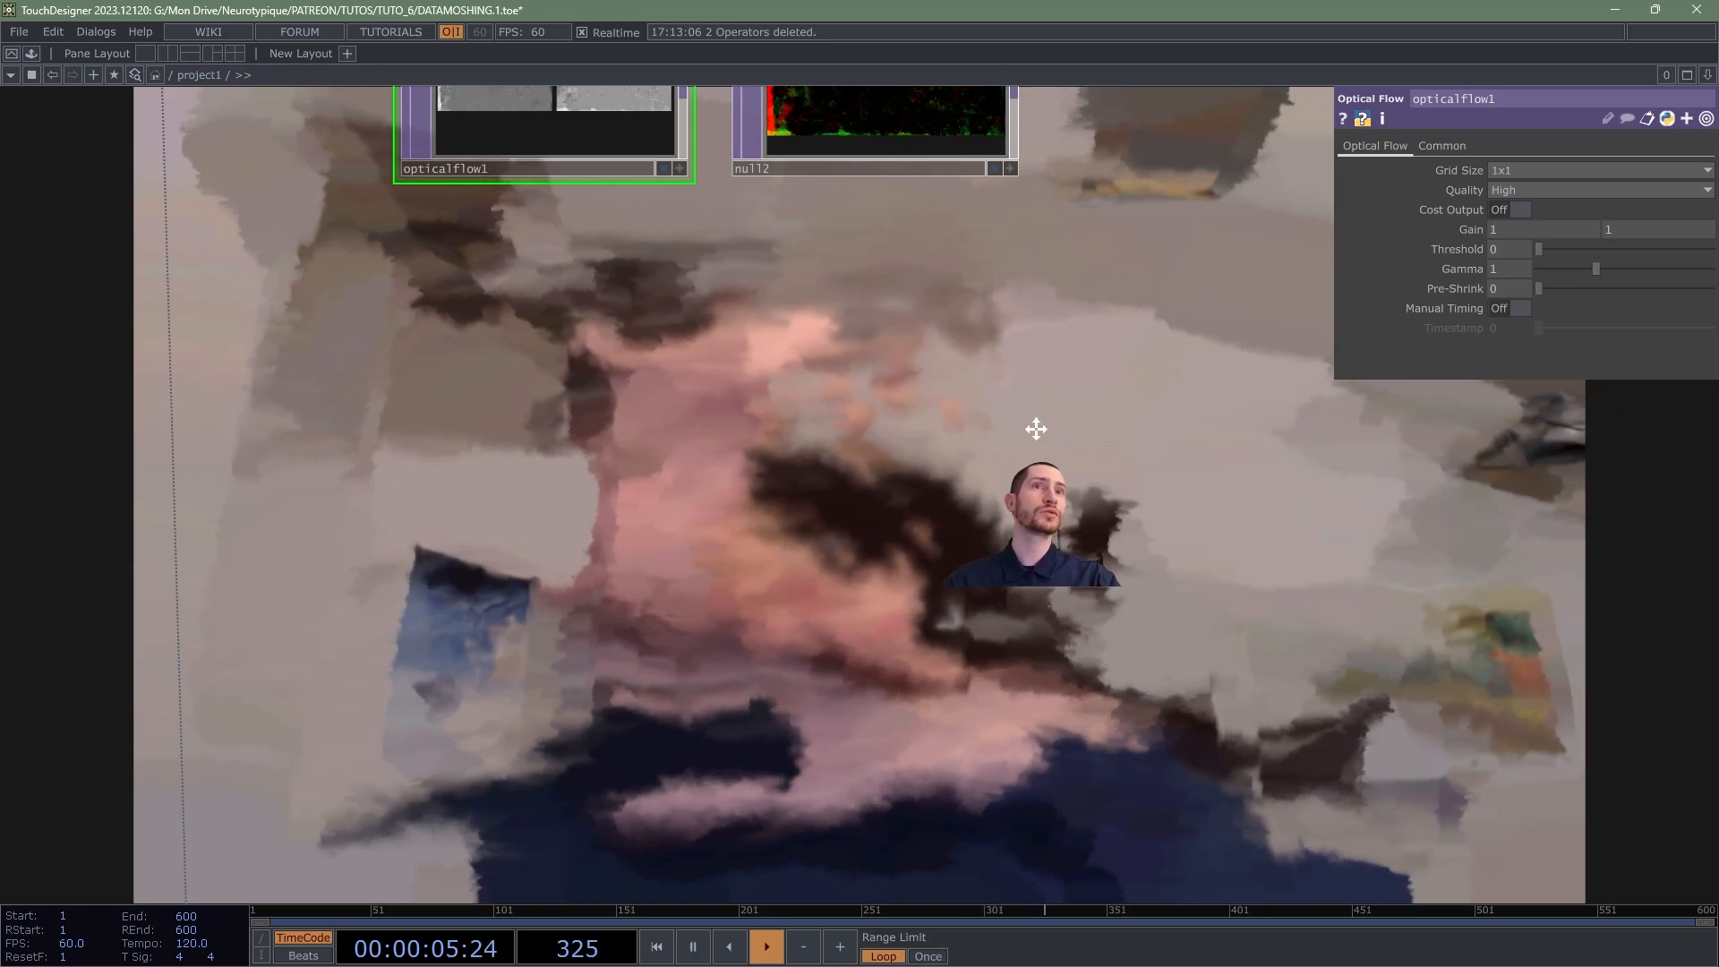
left_click_drag(1036, 429, 1025, 372)
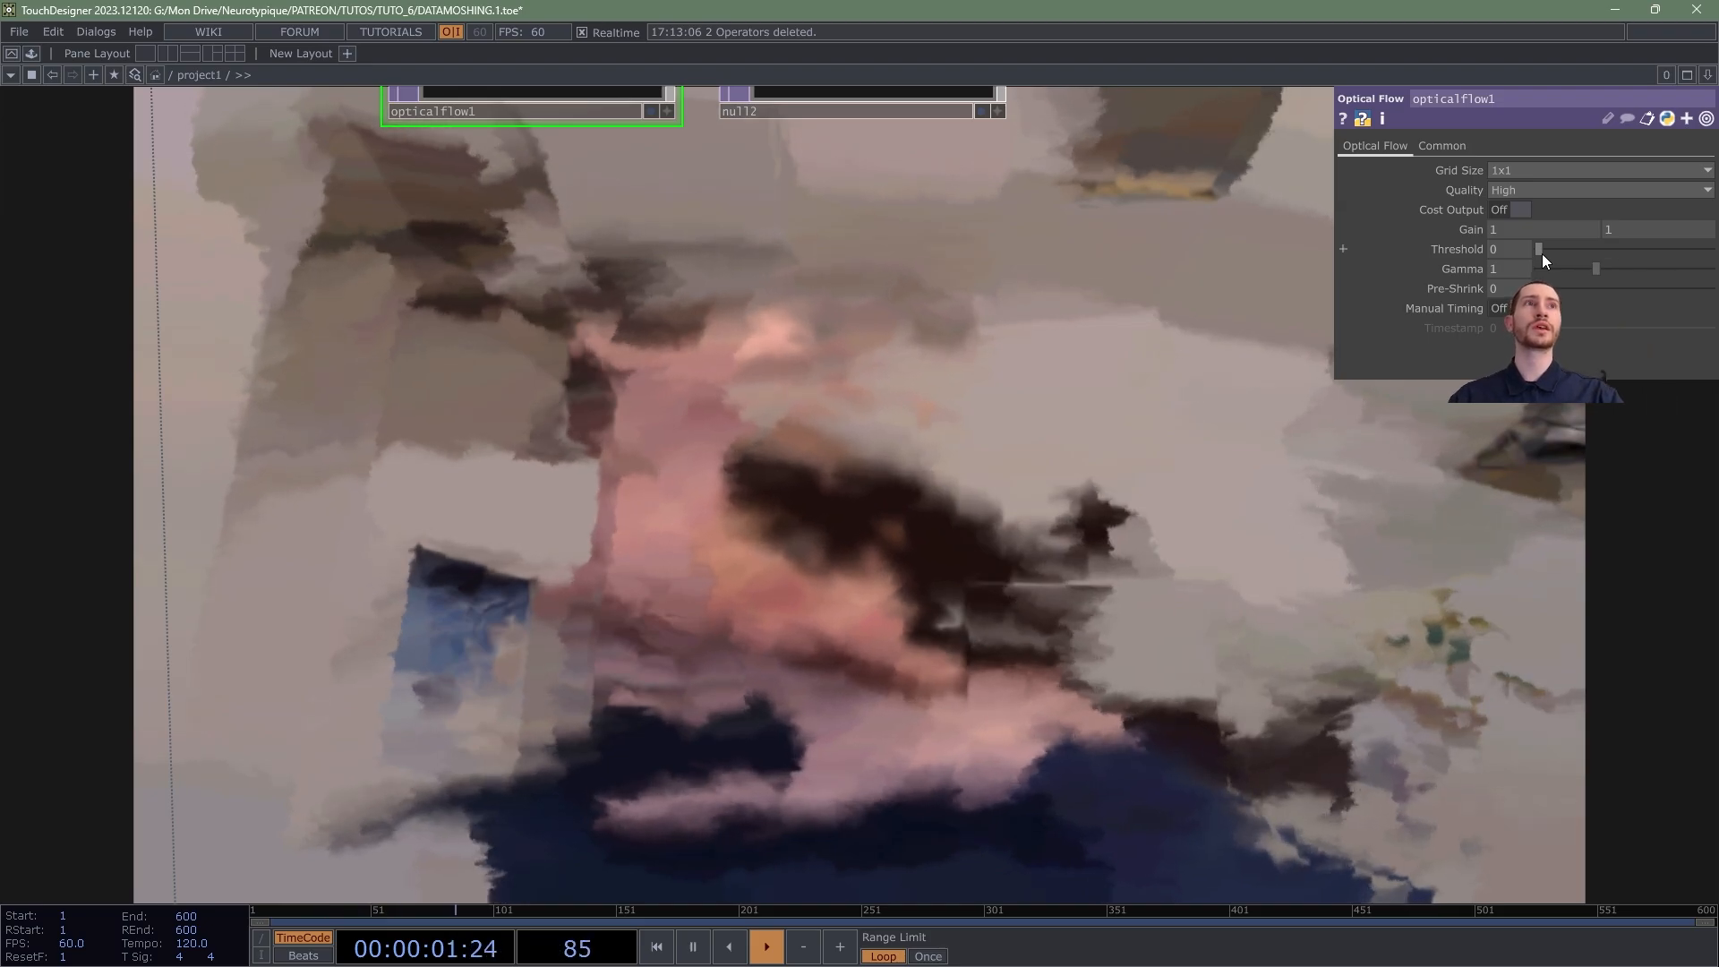
left_click_drag(866, 127, 862, 219)
scroll(866, 222, "up", 4)
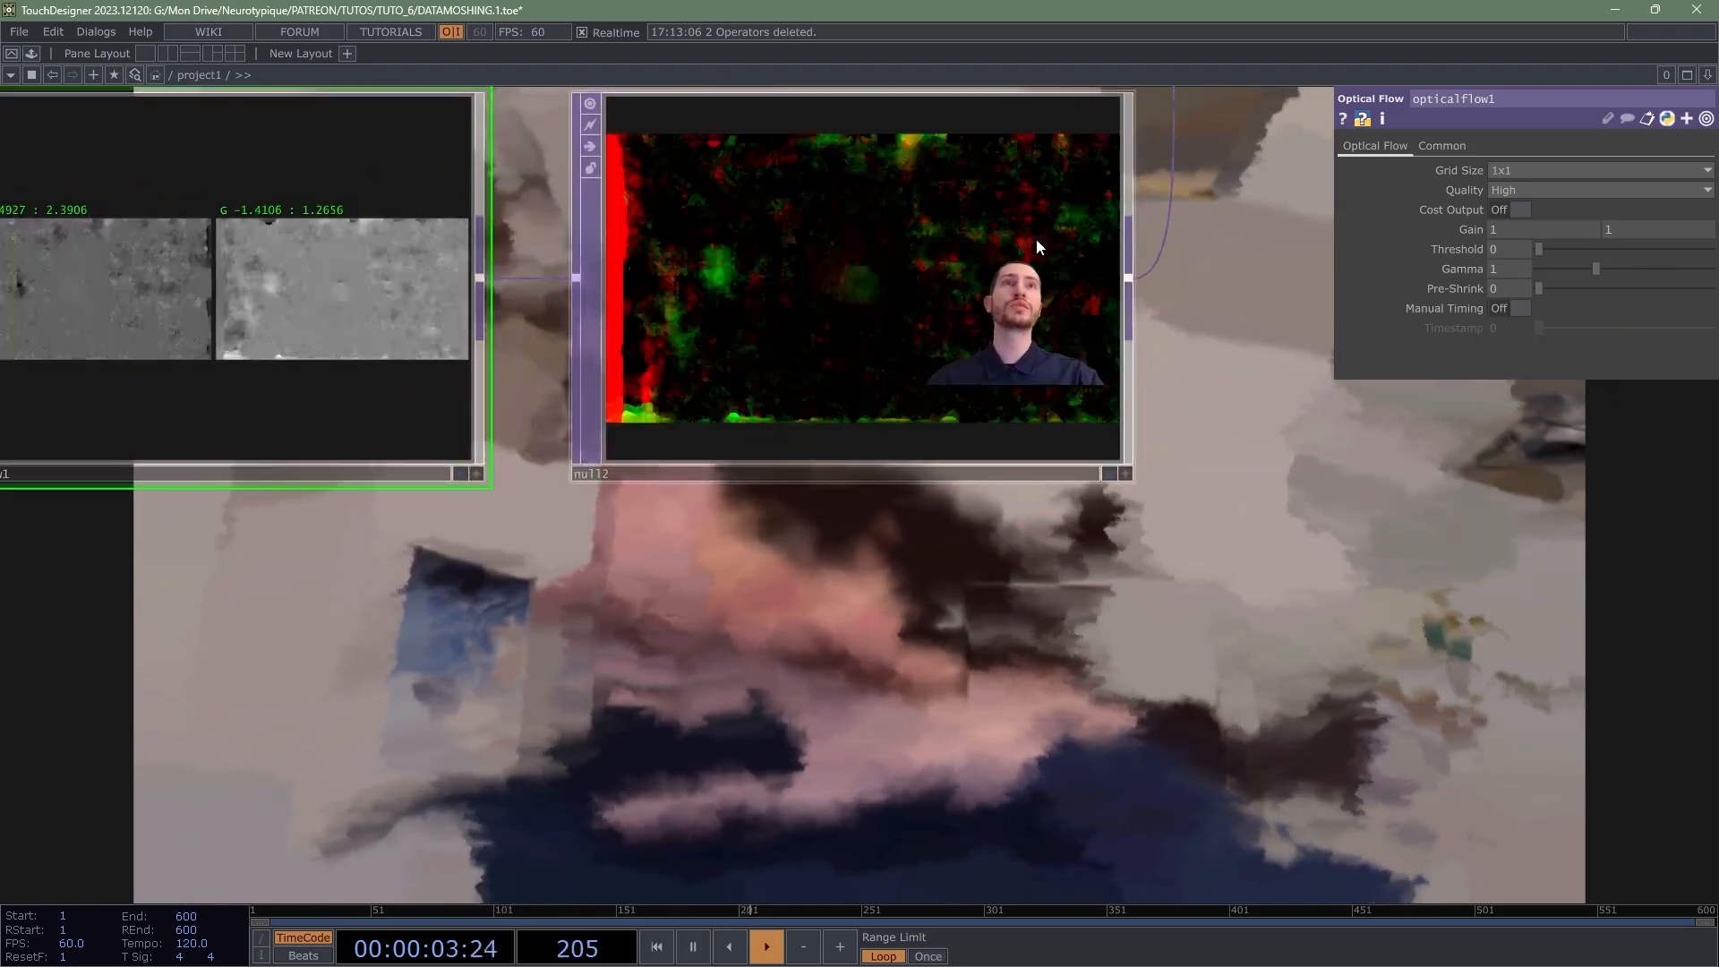
Step: Raise opticalflow1's Threshold to about 0.083 and check the effect on null2's image and the background distortion
left_click_drag(1540, 247, 1556, 250)
left_click_drag(1113, 724, 955, 394)
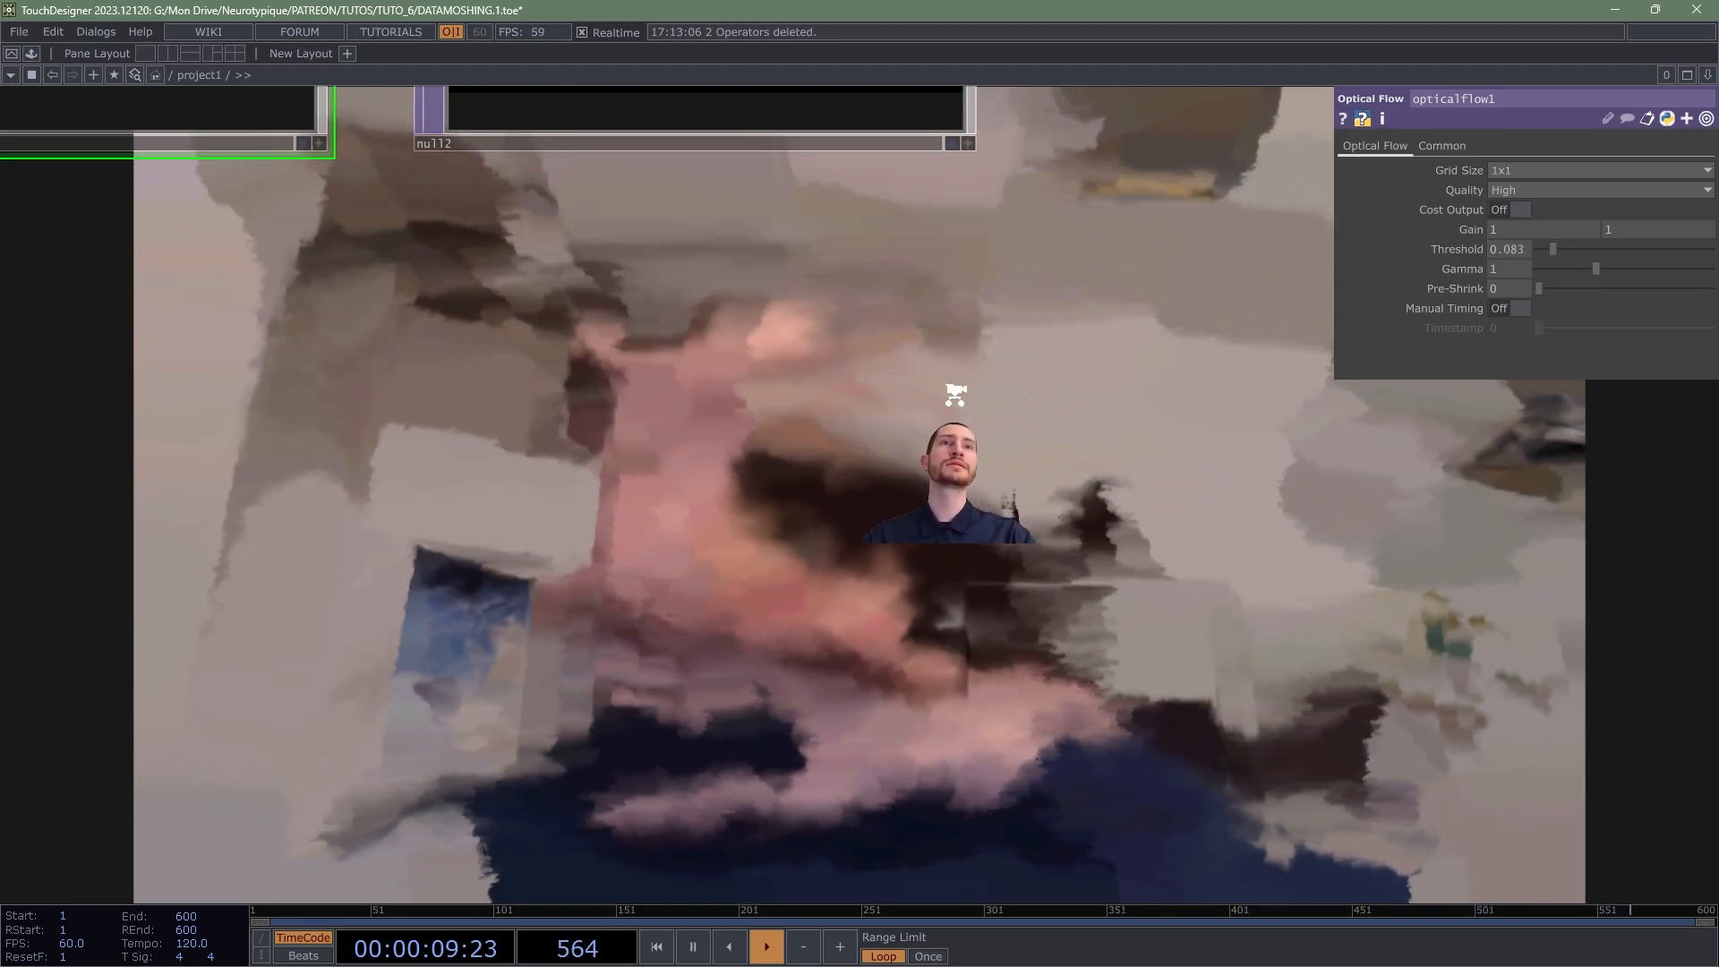
middle_click_drag(956, 394, 913, 616)
left_click_drag(913, 616, 712, 321)
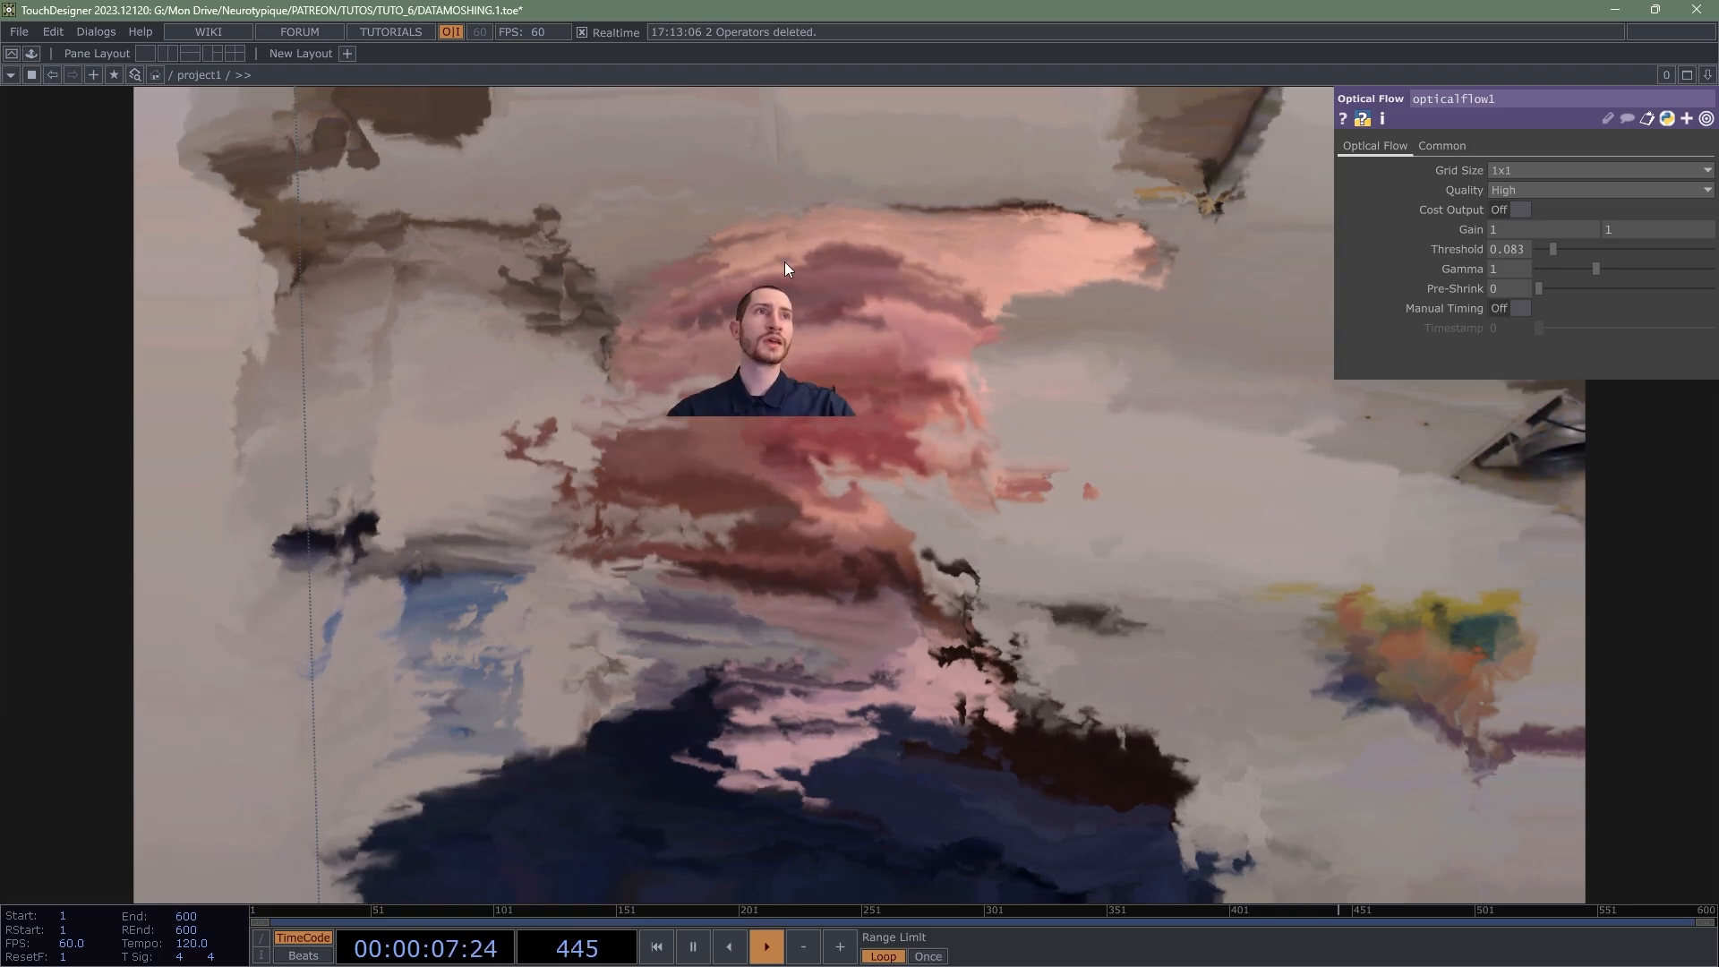
left_click_drag(634, 280, 797, 593)
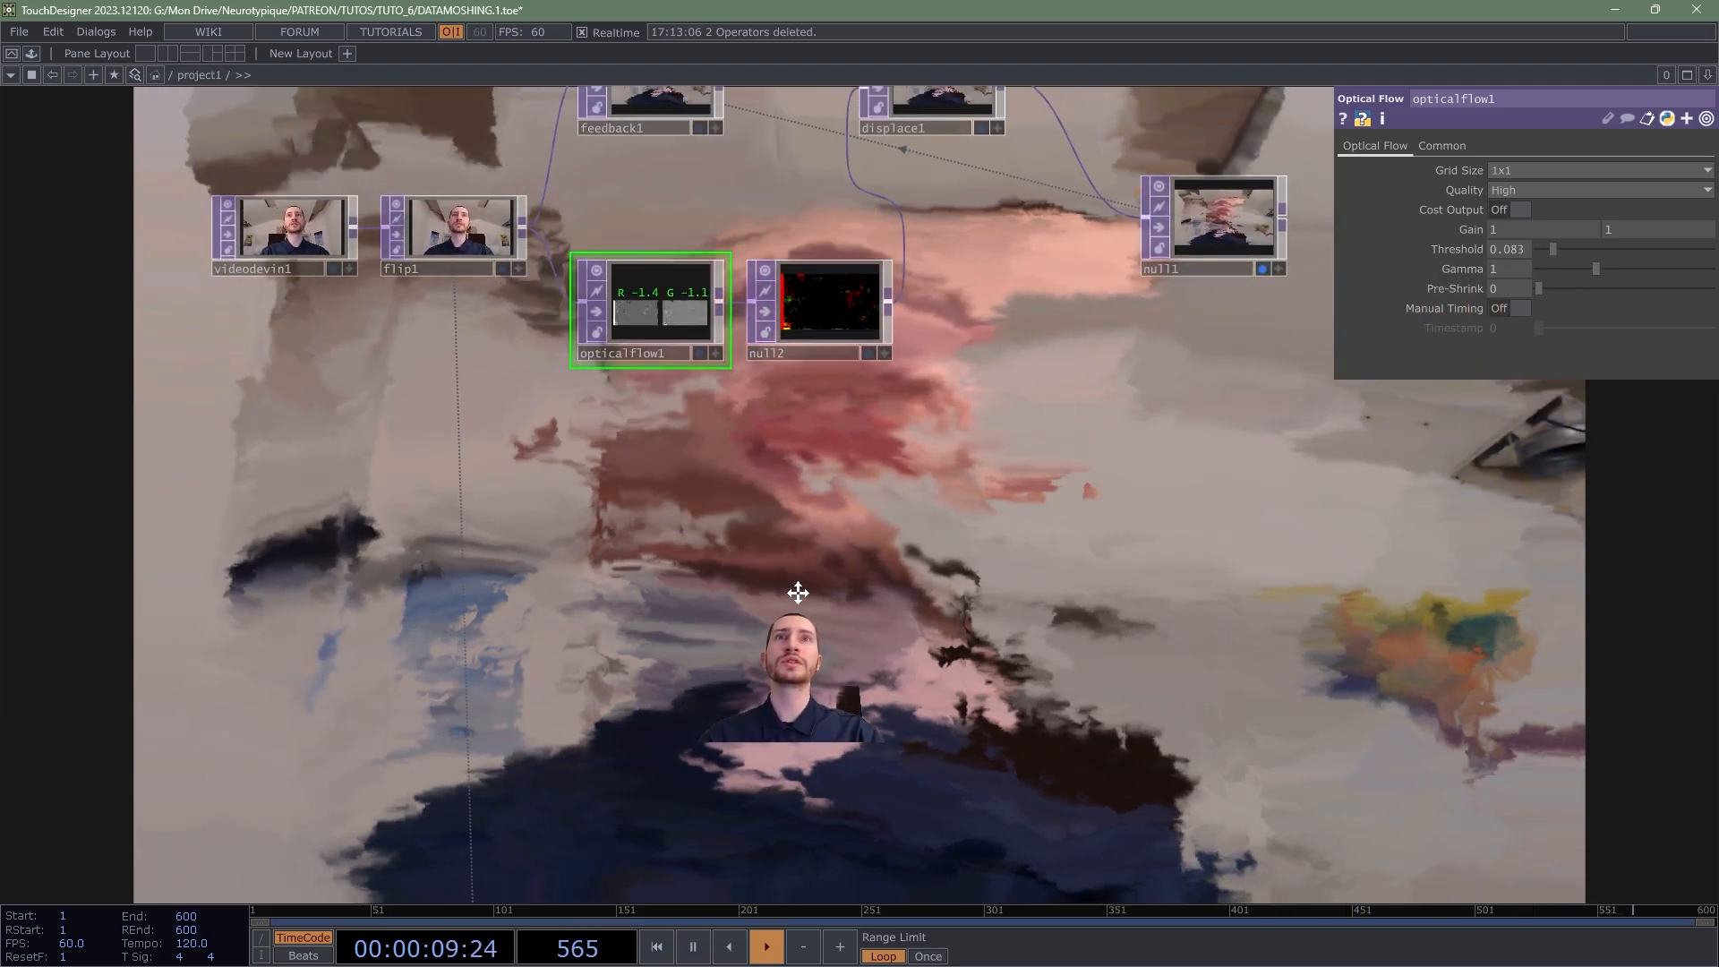
scroll(788, 358, "up", 5)
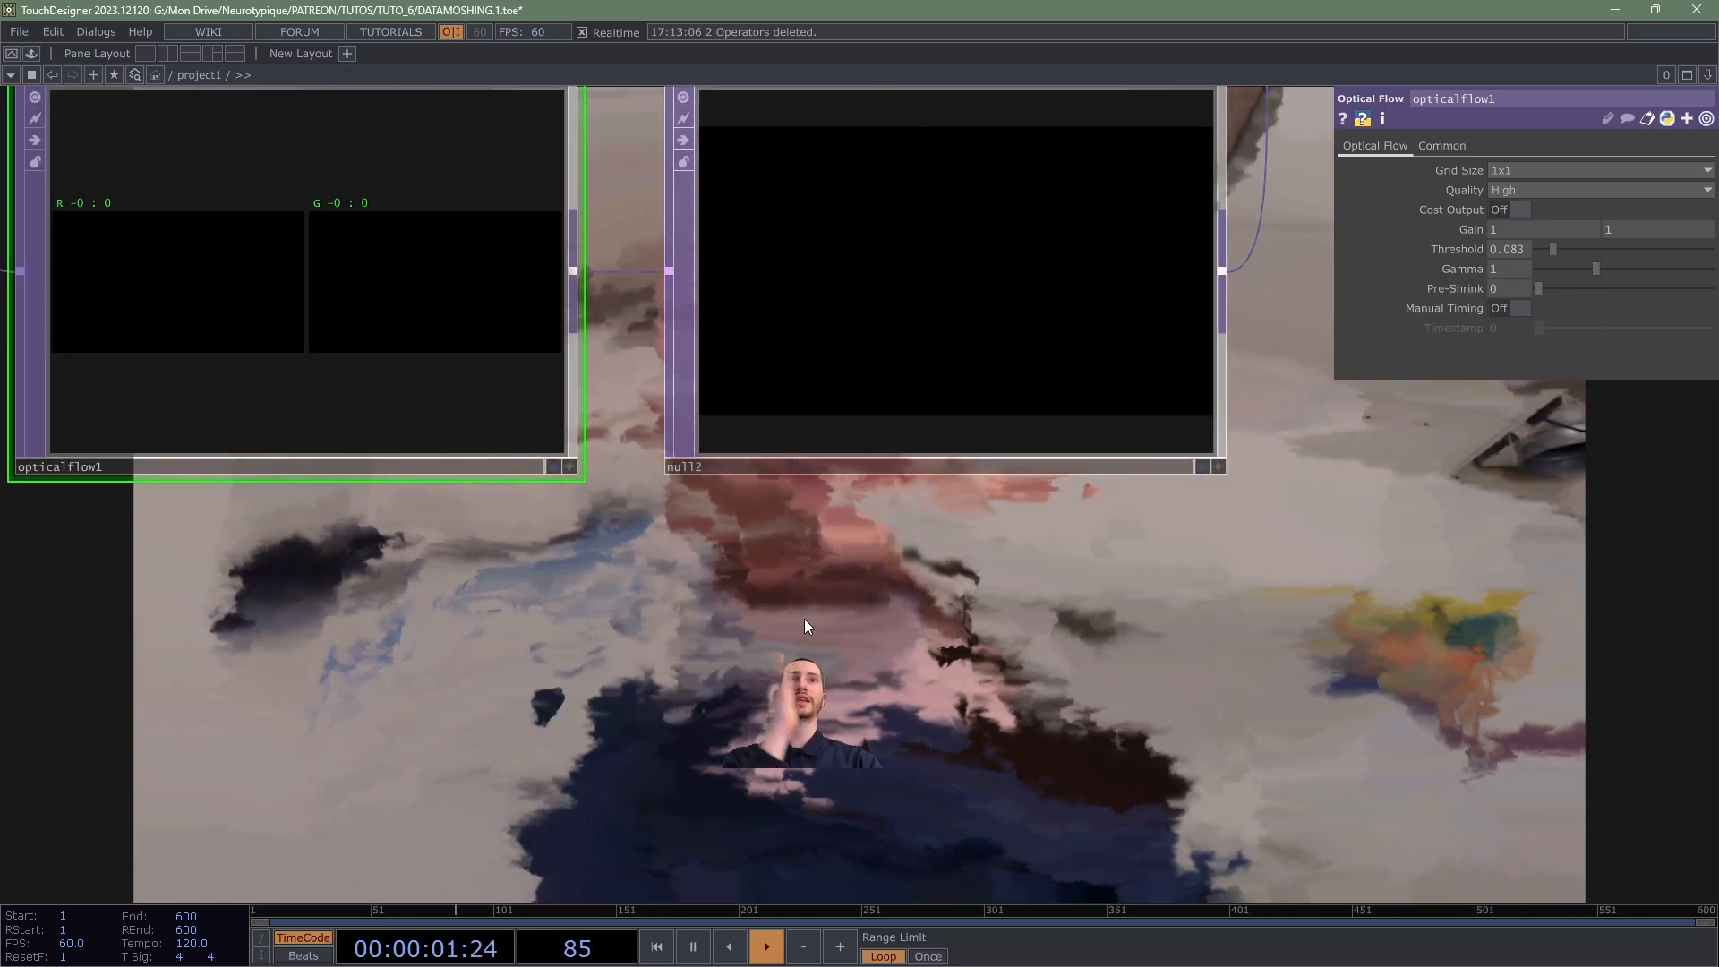
scroll(313, 289, "up", 3)
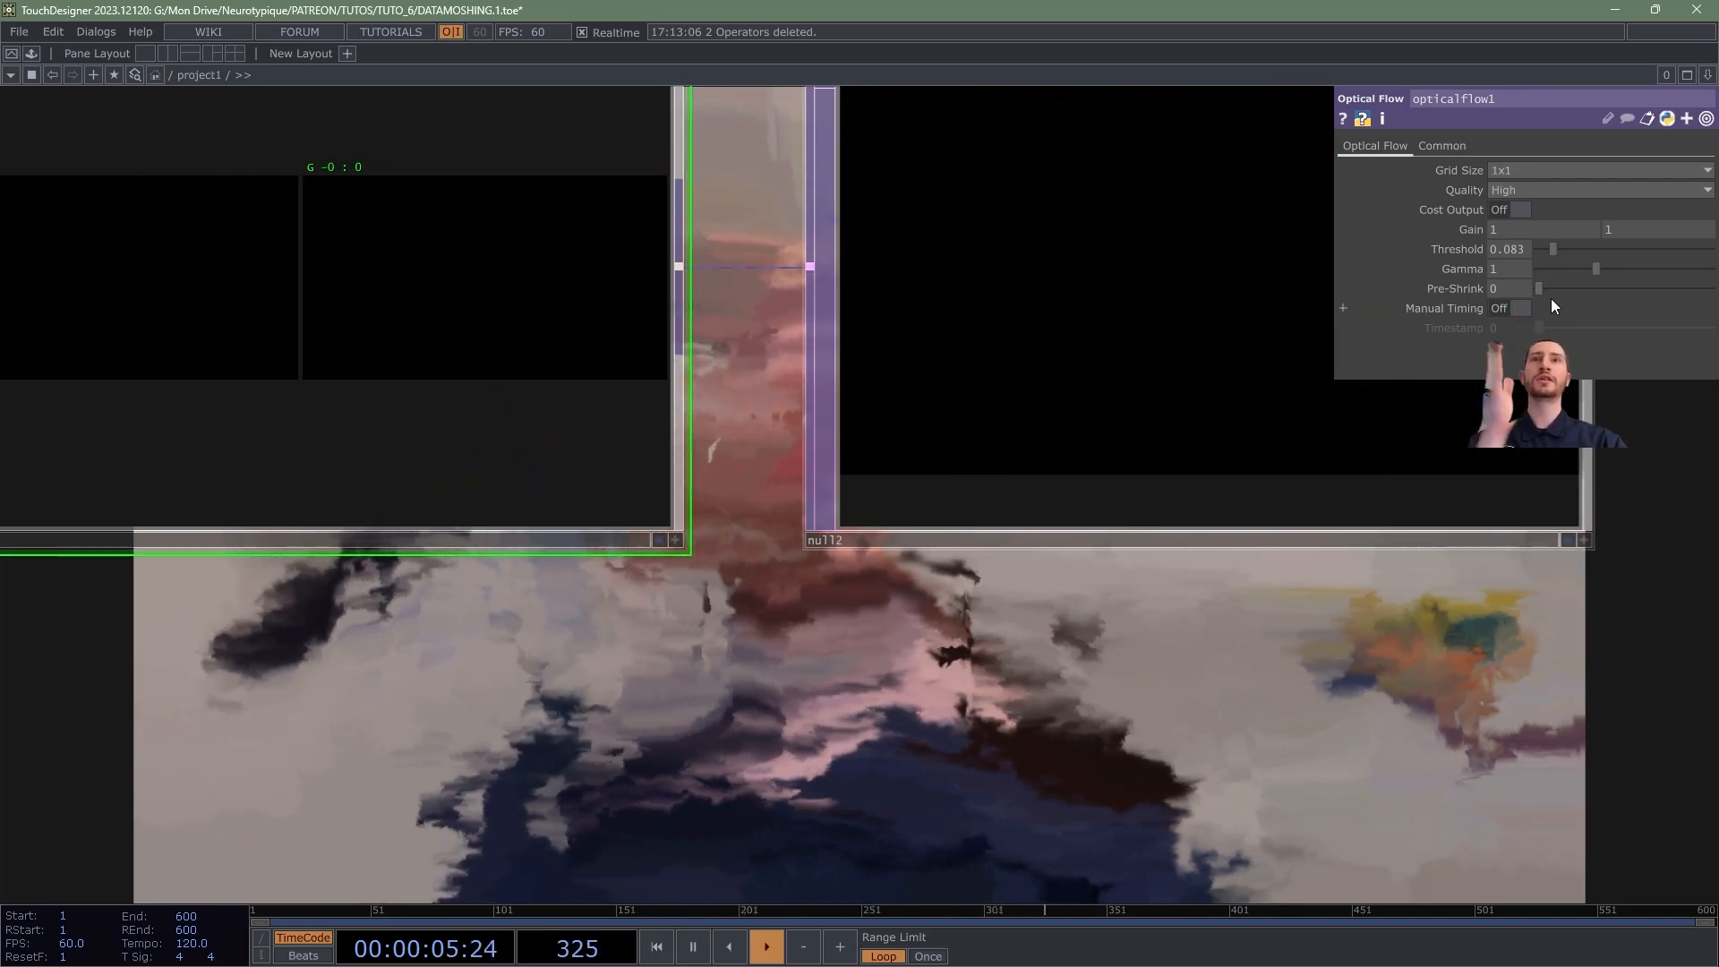
Step: Try a Gamma of 1.48 on opticalflow1, then settle on 1.06 while watching the background distortion
left_click_drag(1595, 268, 1623, 268)
left_click_drag(863, 692, 700, 249)
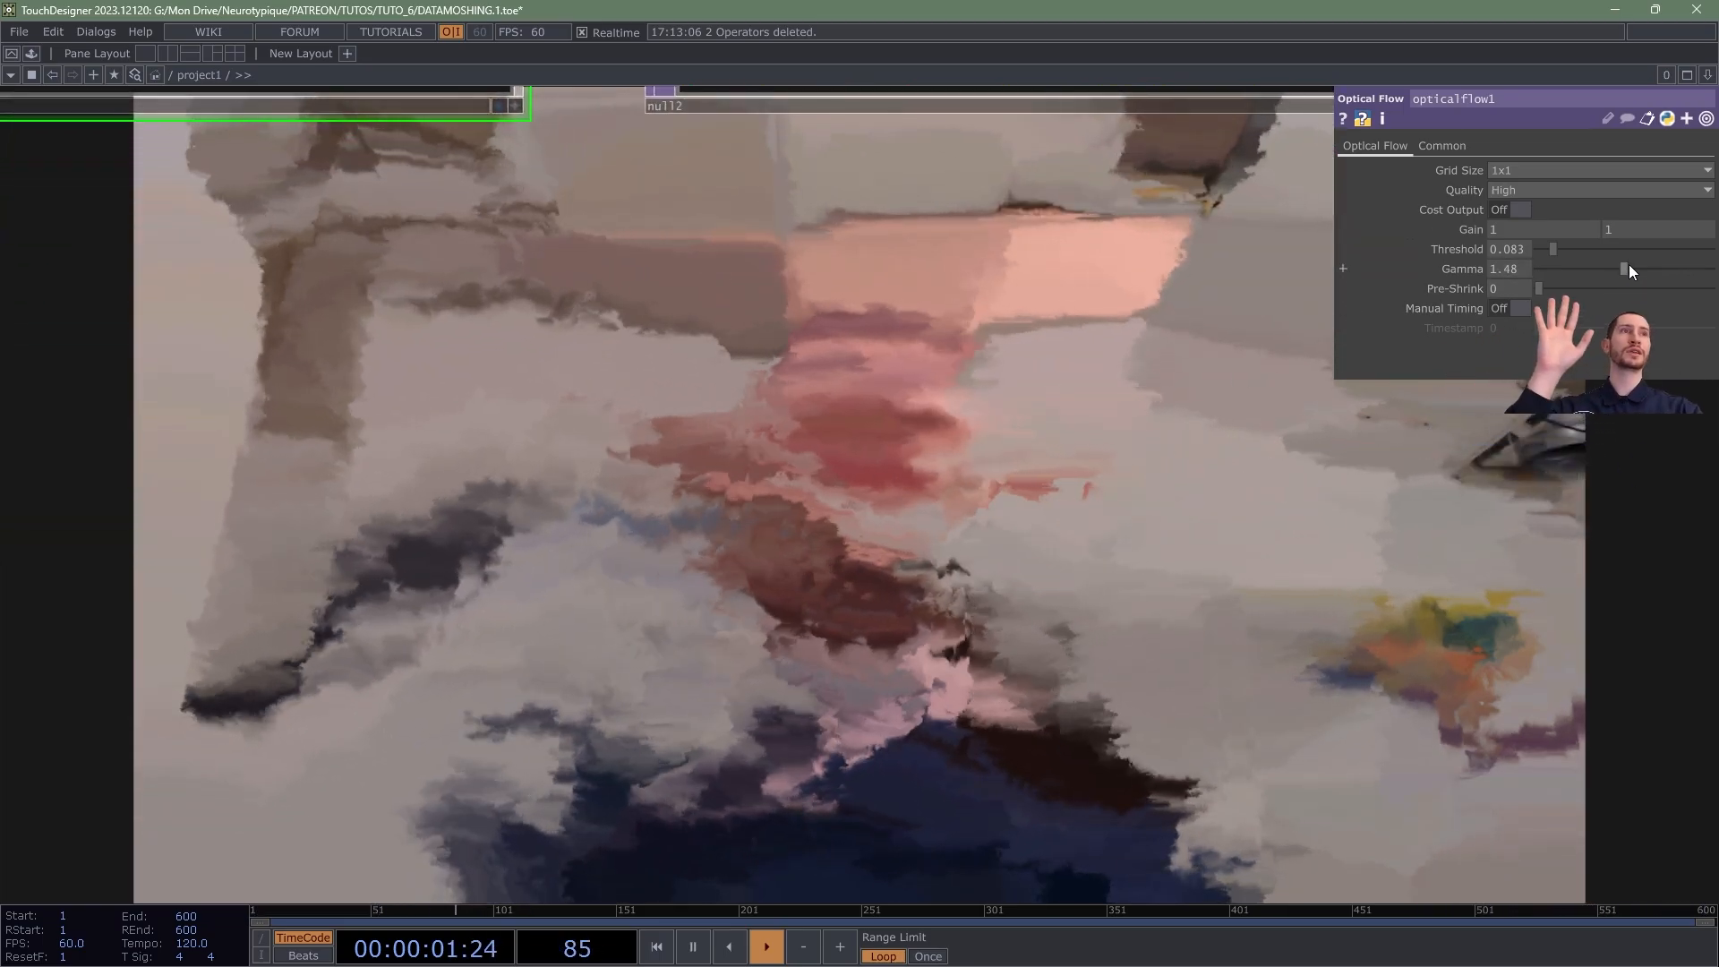
mouse_move(1571, 269)
left_mouse_down()
mouse_move(1619, 277)
mouse_move(1599, 274)
left_mouse_up()
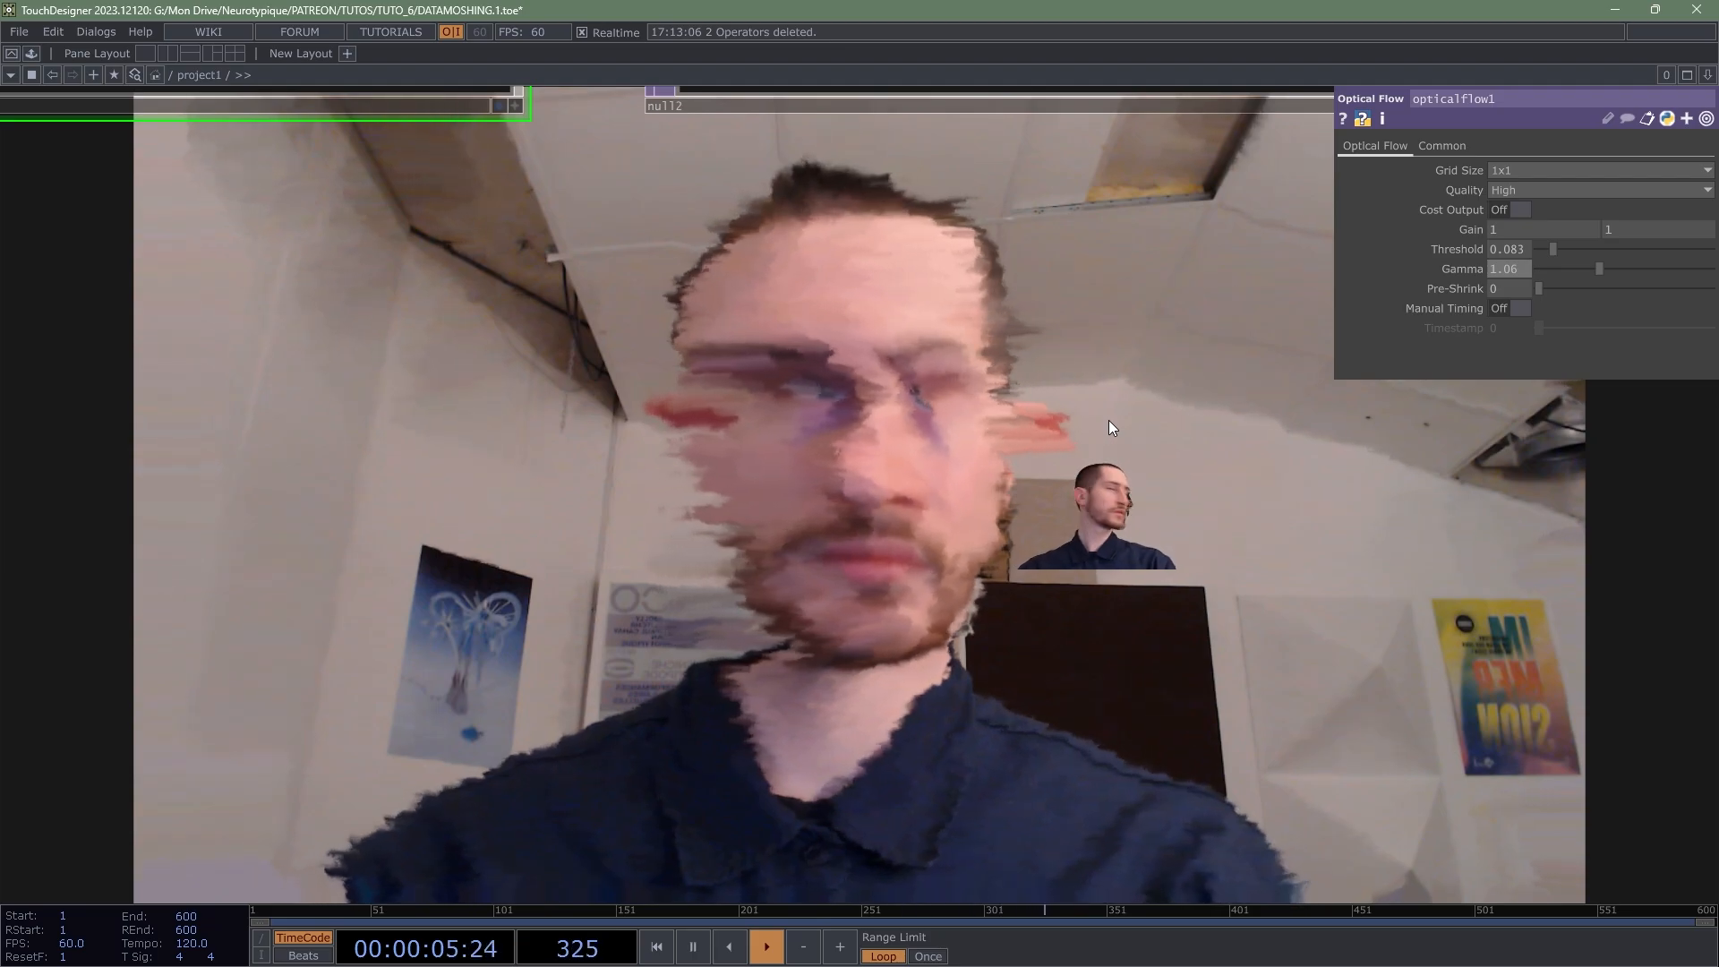
Step: Examine the images of opticalflow1 and null2 up close for how the detected motion changes from frame to frame
left_click_drag(706, 322, 546, 640)
scroll(606, 618, "down", 2)
scroll(573, 632, "down", 3)
scroll(598, 614, "down", 1)
left_click_drag(926, 482, 922, 644)
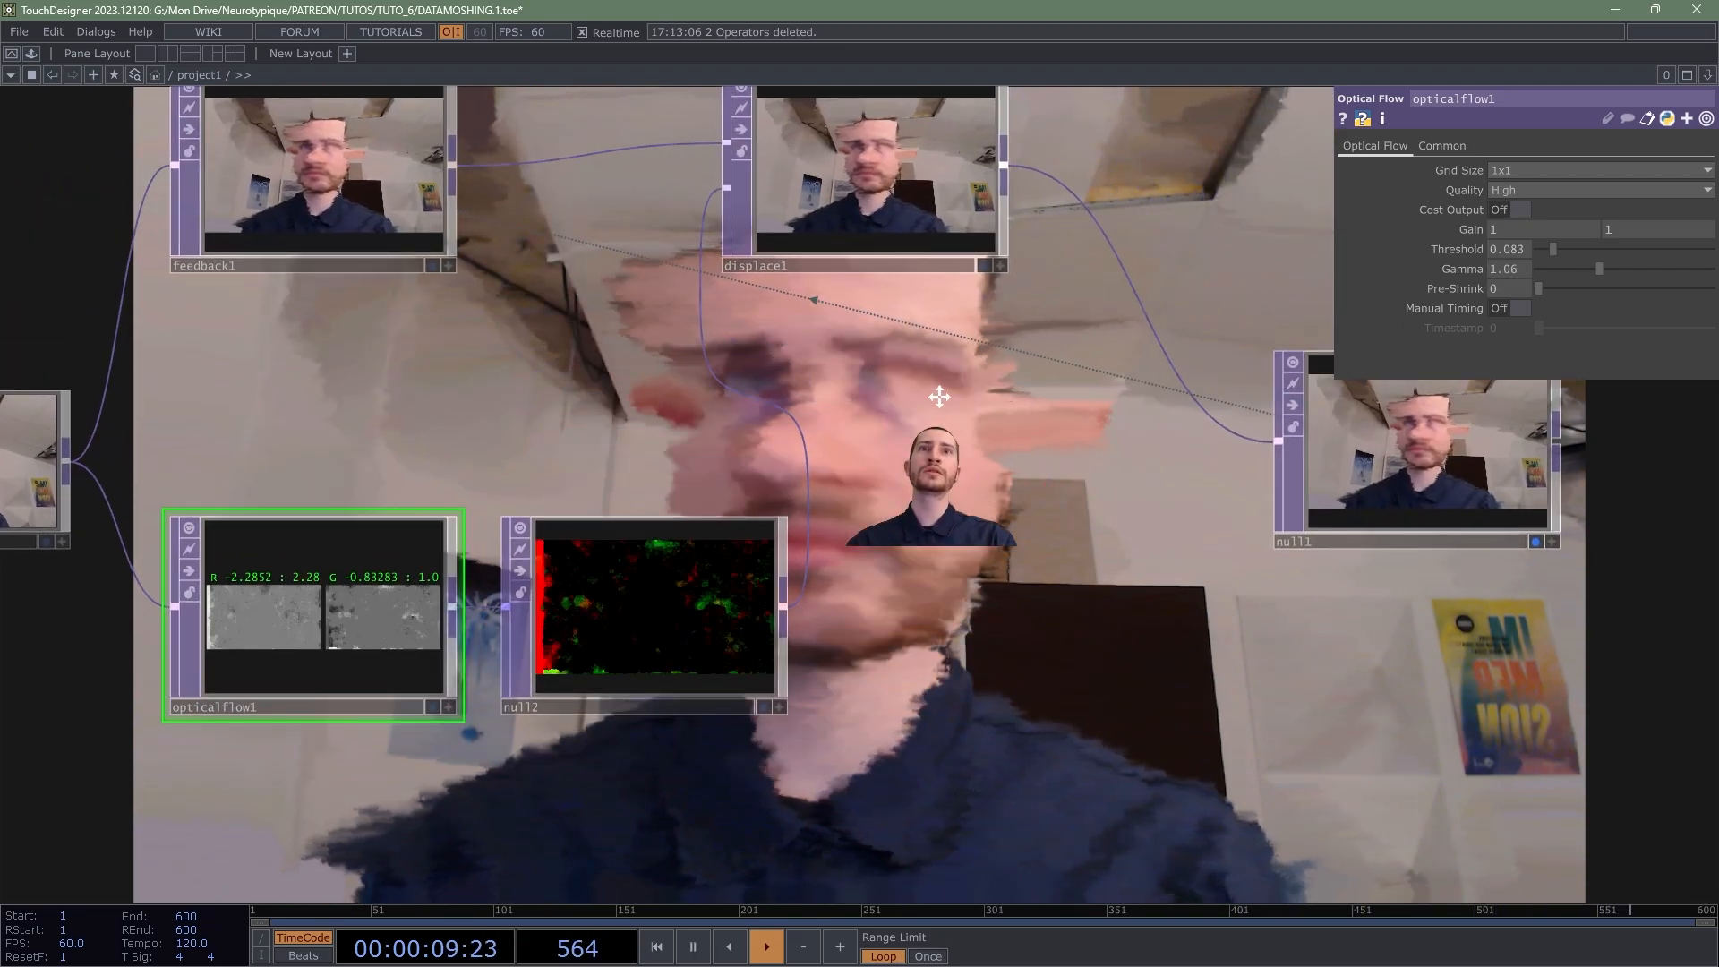
left_click_drag(937, 394, 985, 260)
scroll(926, 405, "down", 1)
scroll(926, 405, "down", 1)
scroll(550, 457, "up", 7)
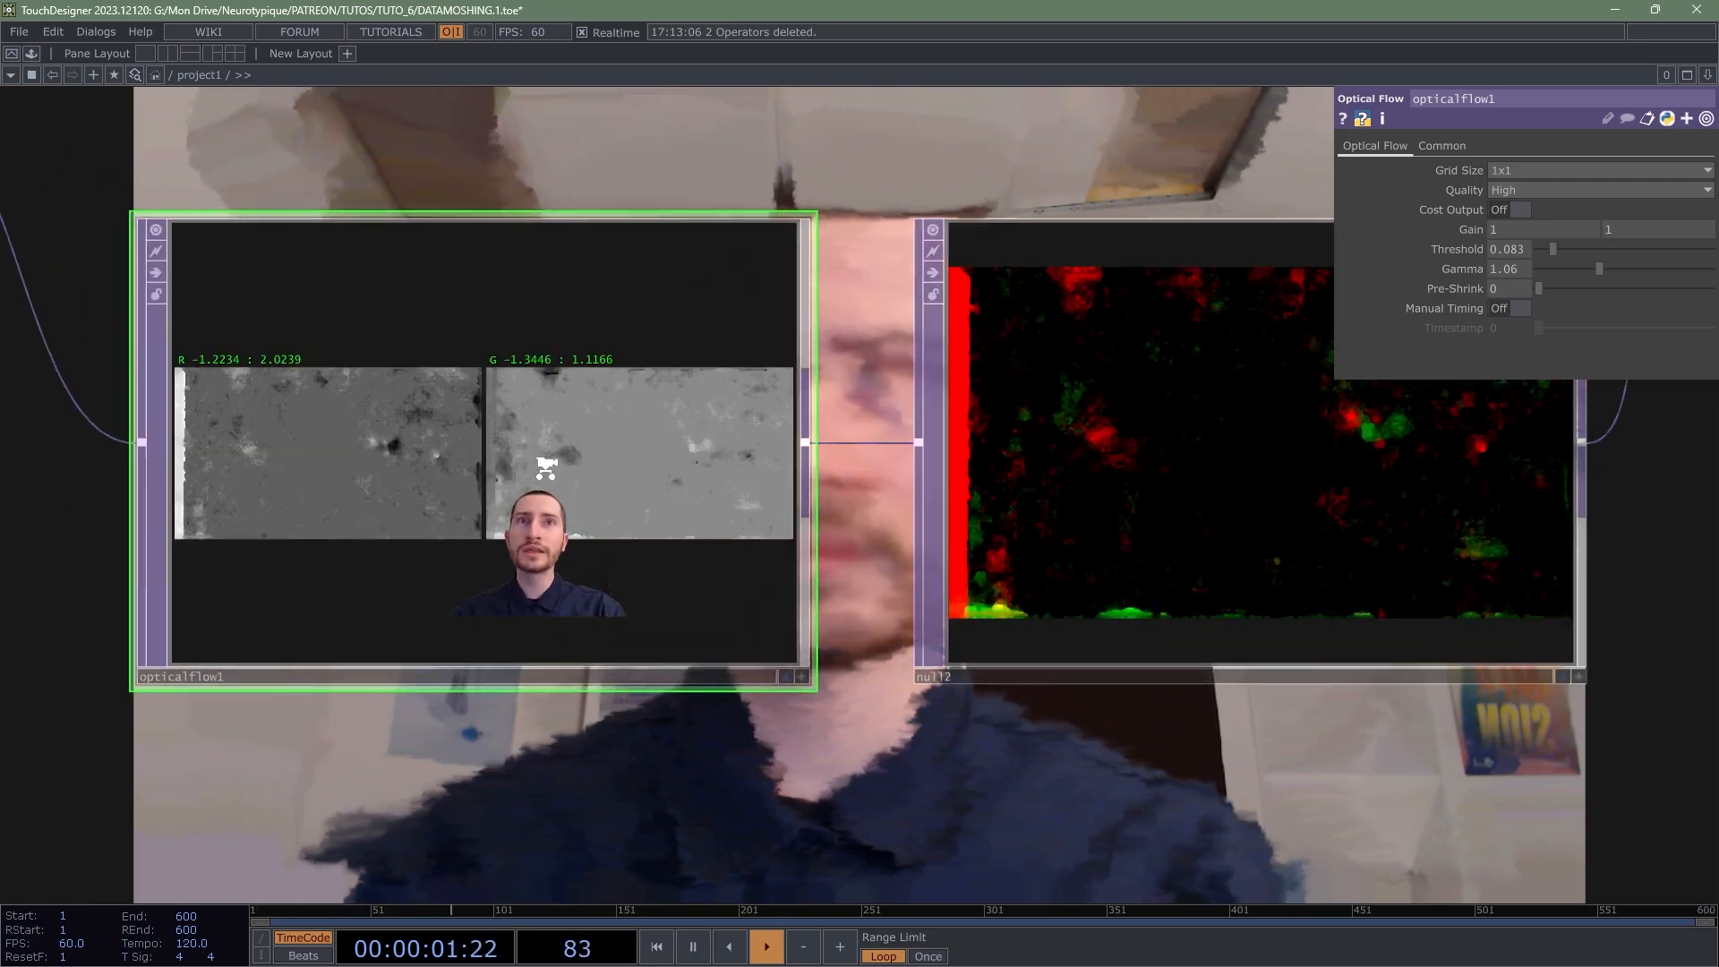
scroll(547, 467, "down", 3)
scroll(549, 464, "up", 1)
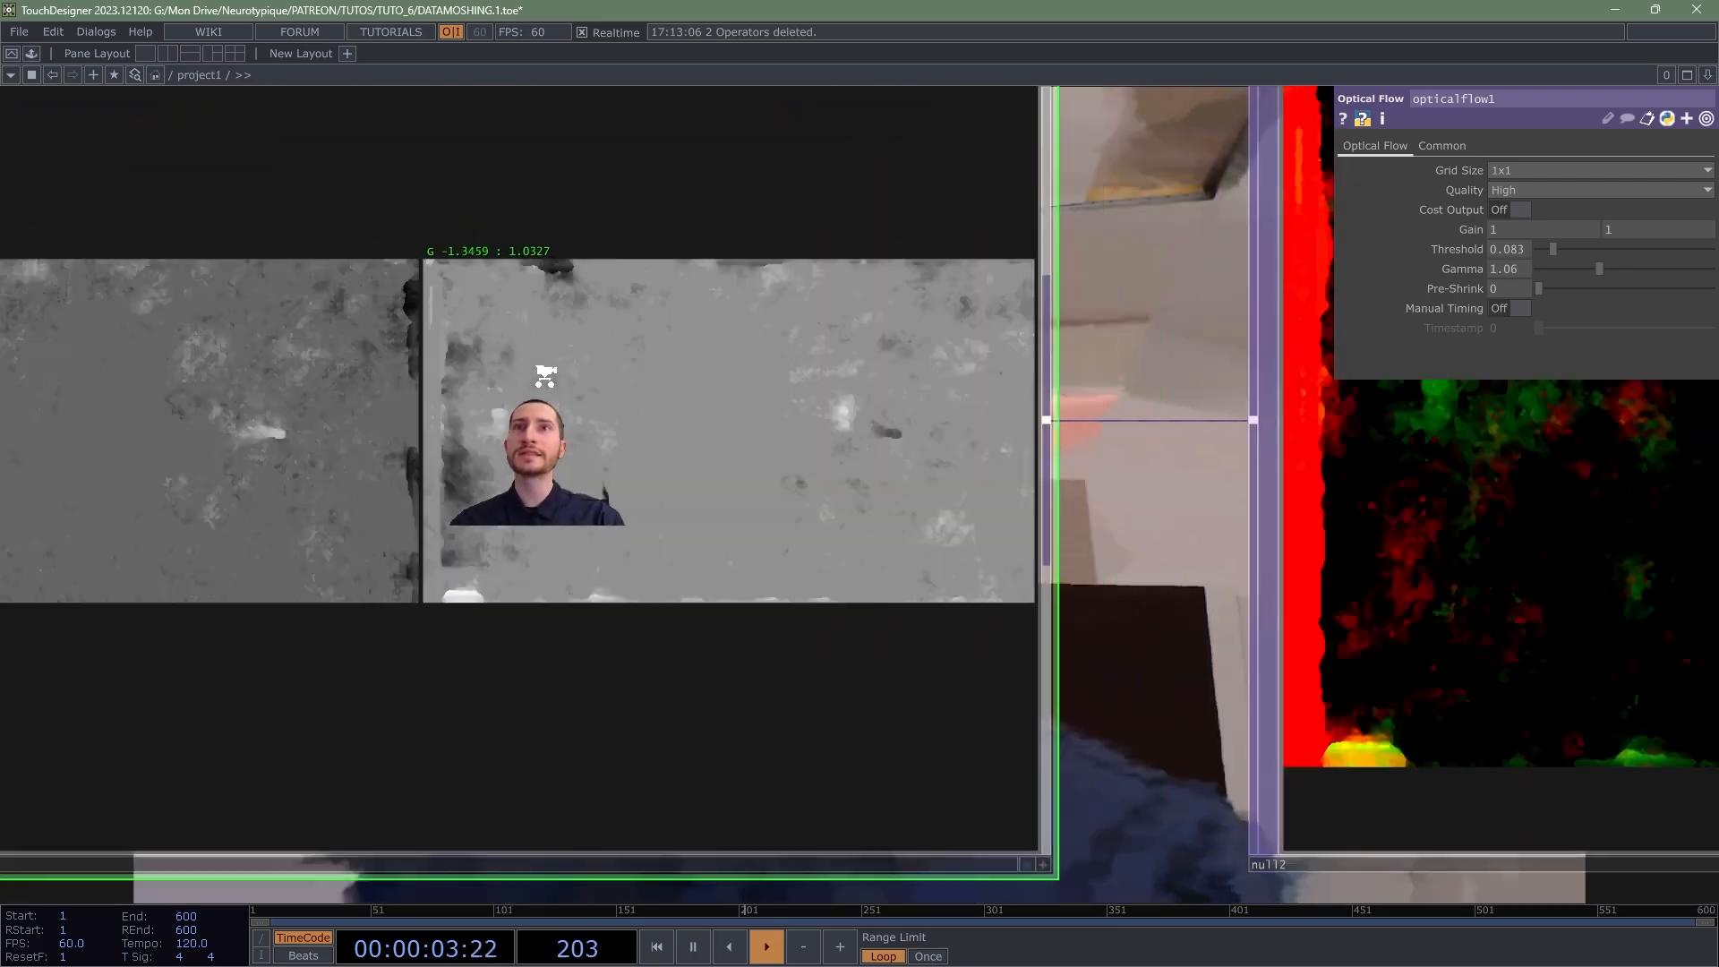
scroll(533, 421, "down", 3)
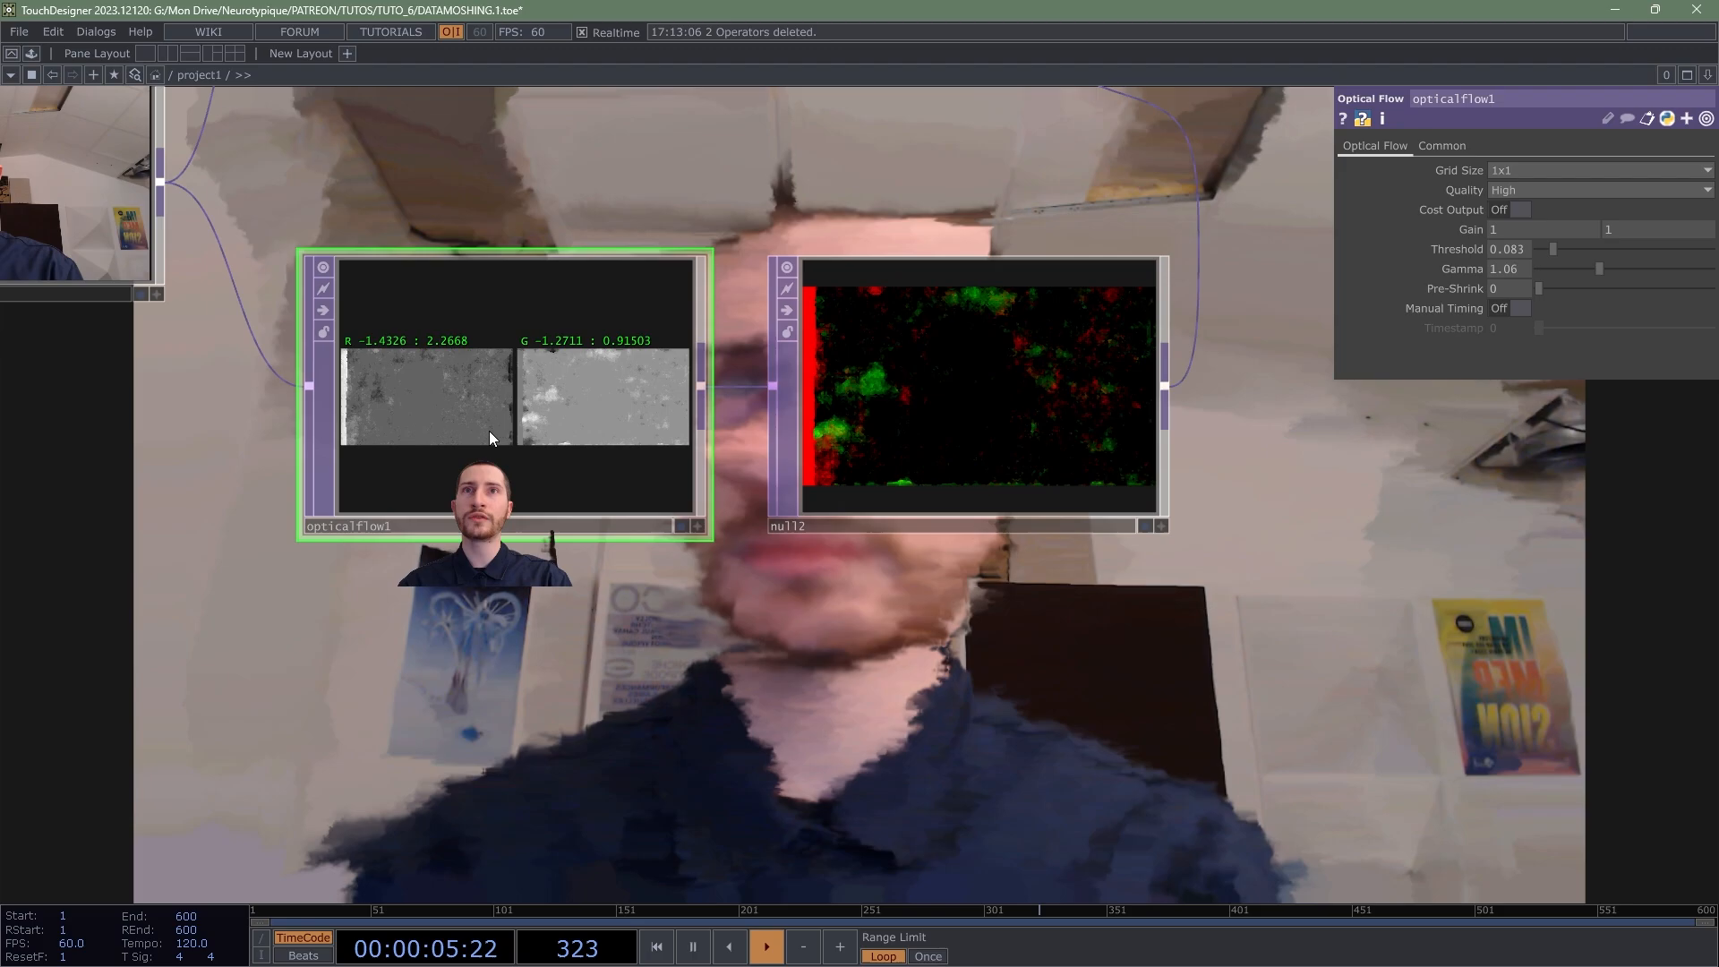
scroll(487, 395, "up", 1)
scroll(487, 396, "up", 1)
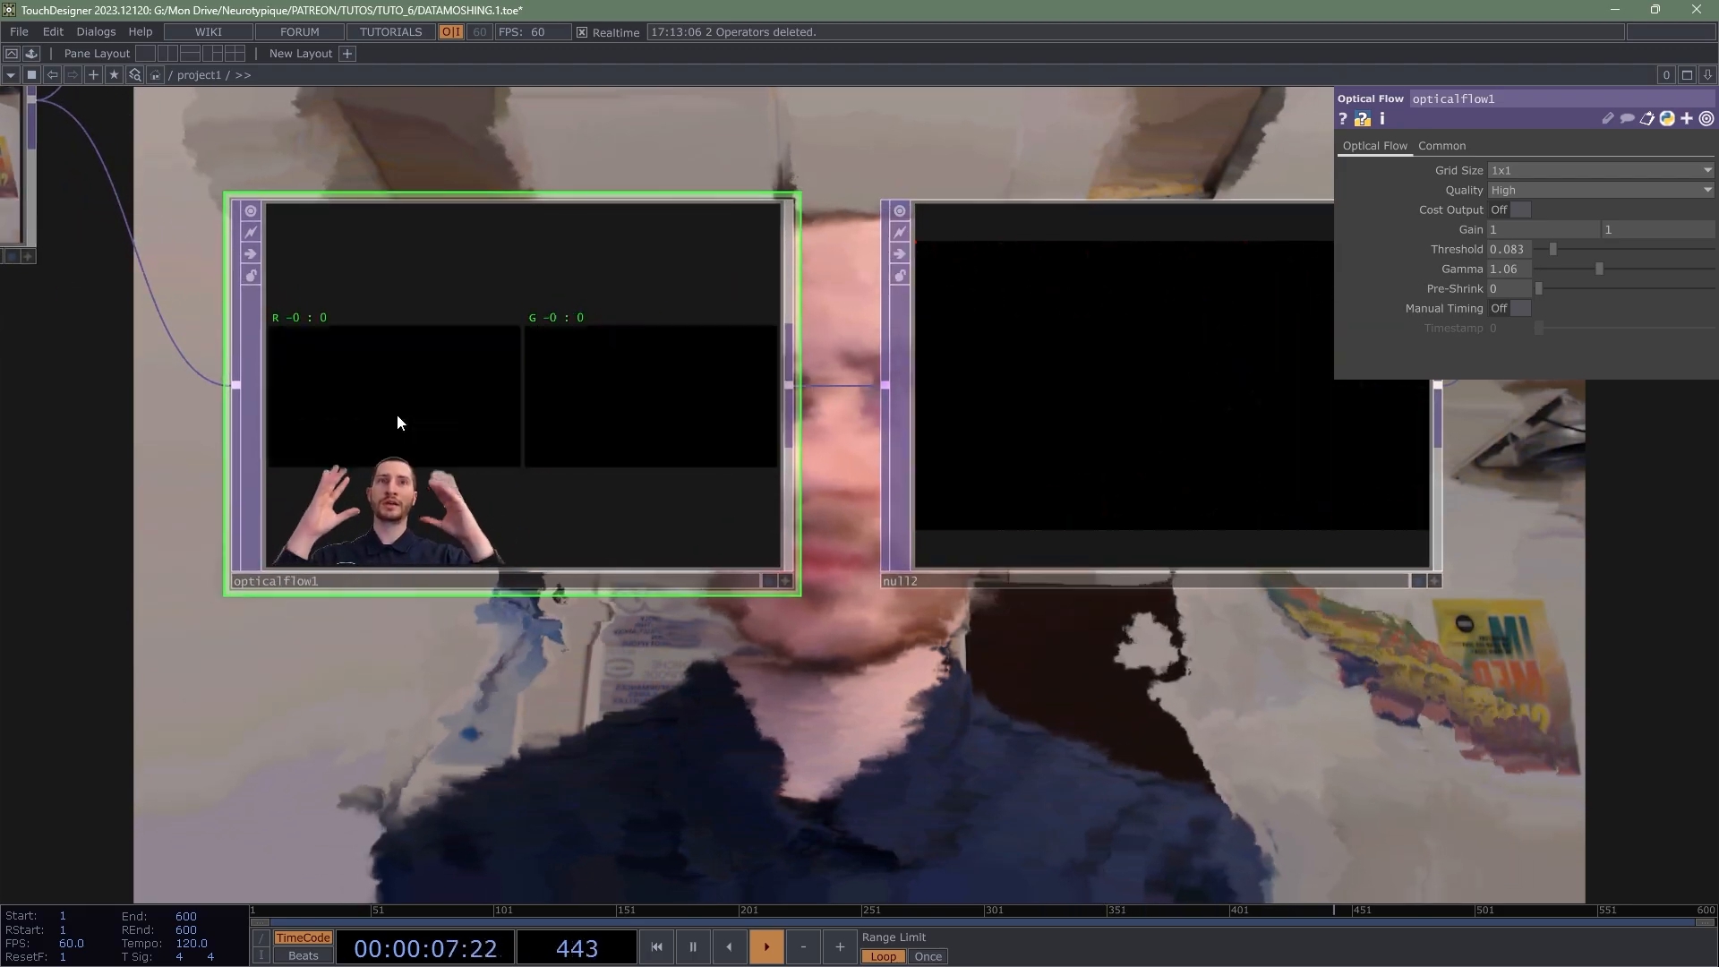
scroll(392, 412, "down", 3)
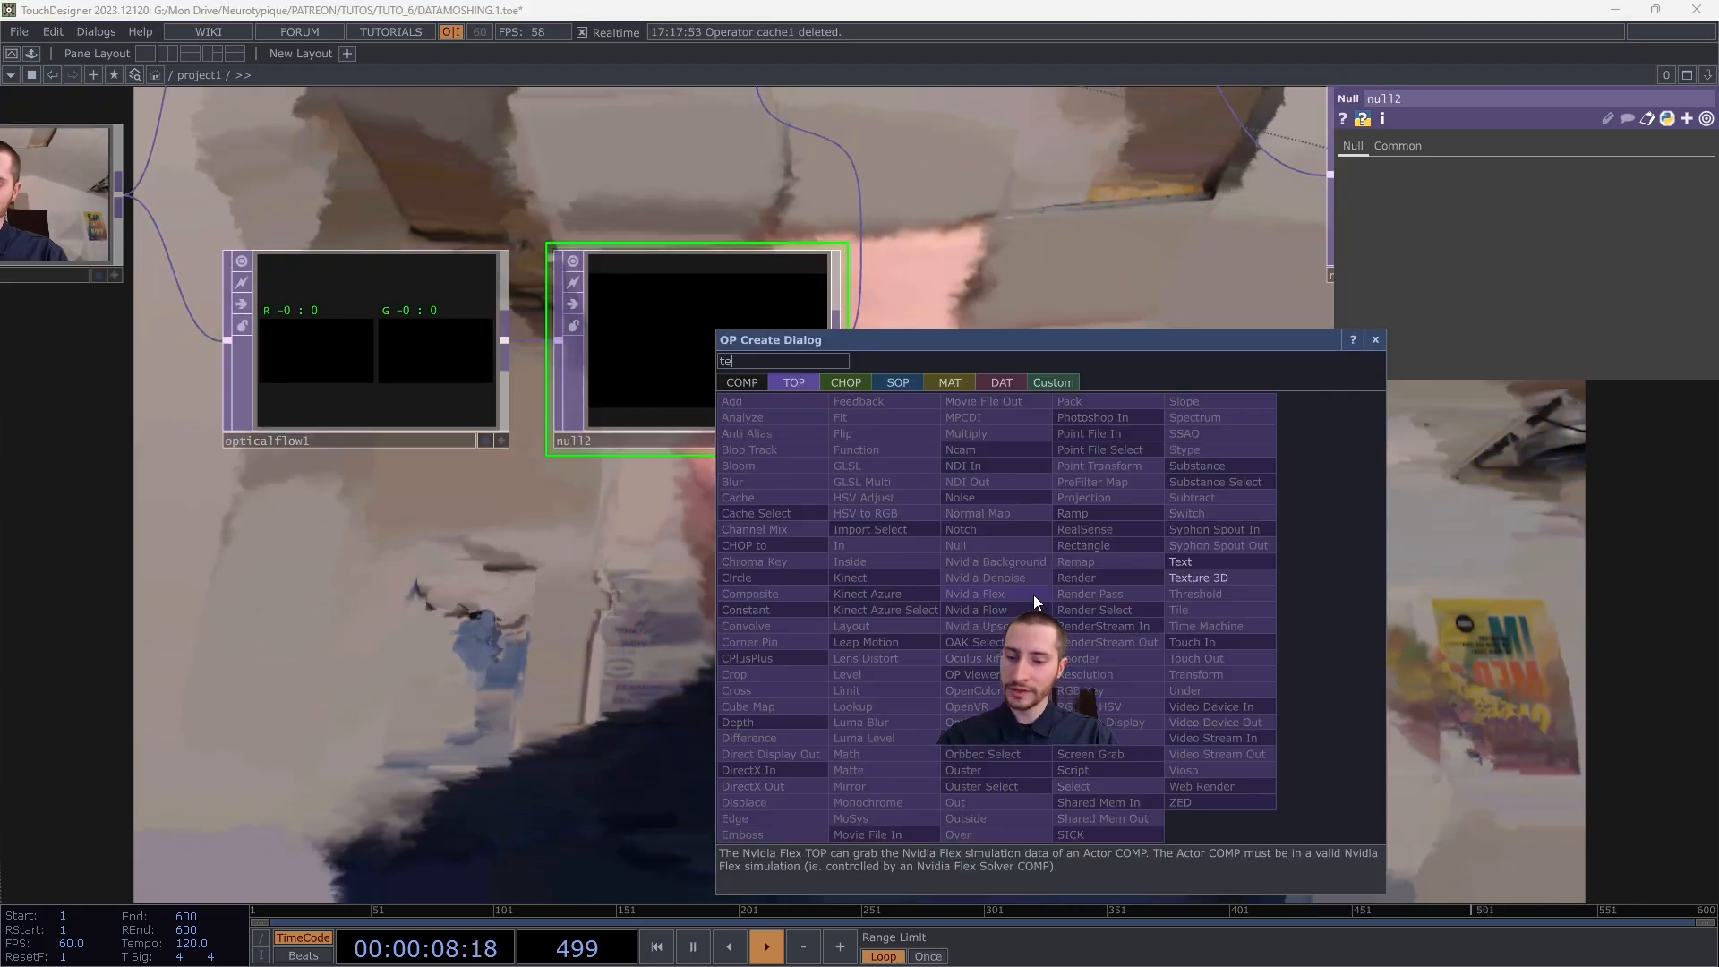
Step: Connect a Texture 3D TOP to null2 to view its consecutive frames, with Cache Size set to 33
left_click(1196, 577)
left_click(1268, 566)
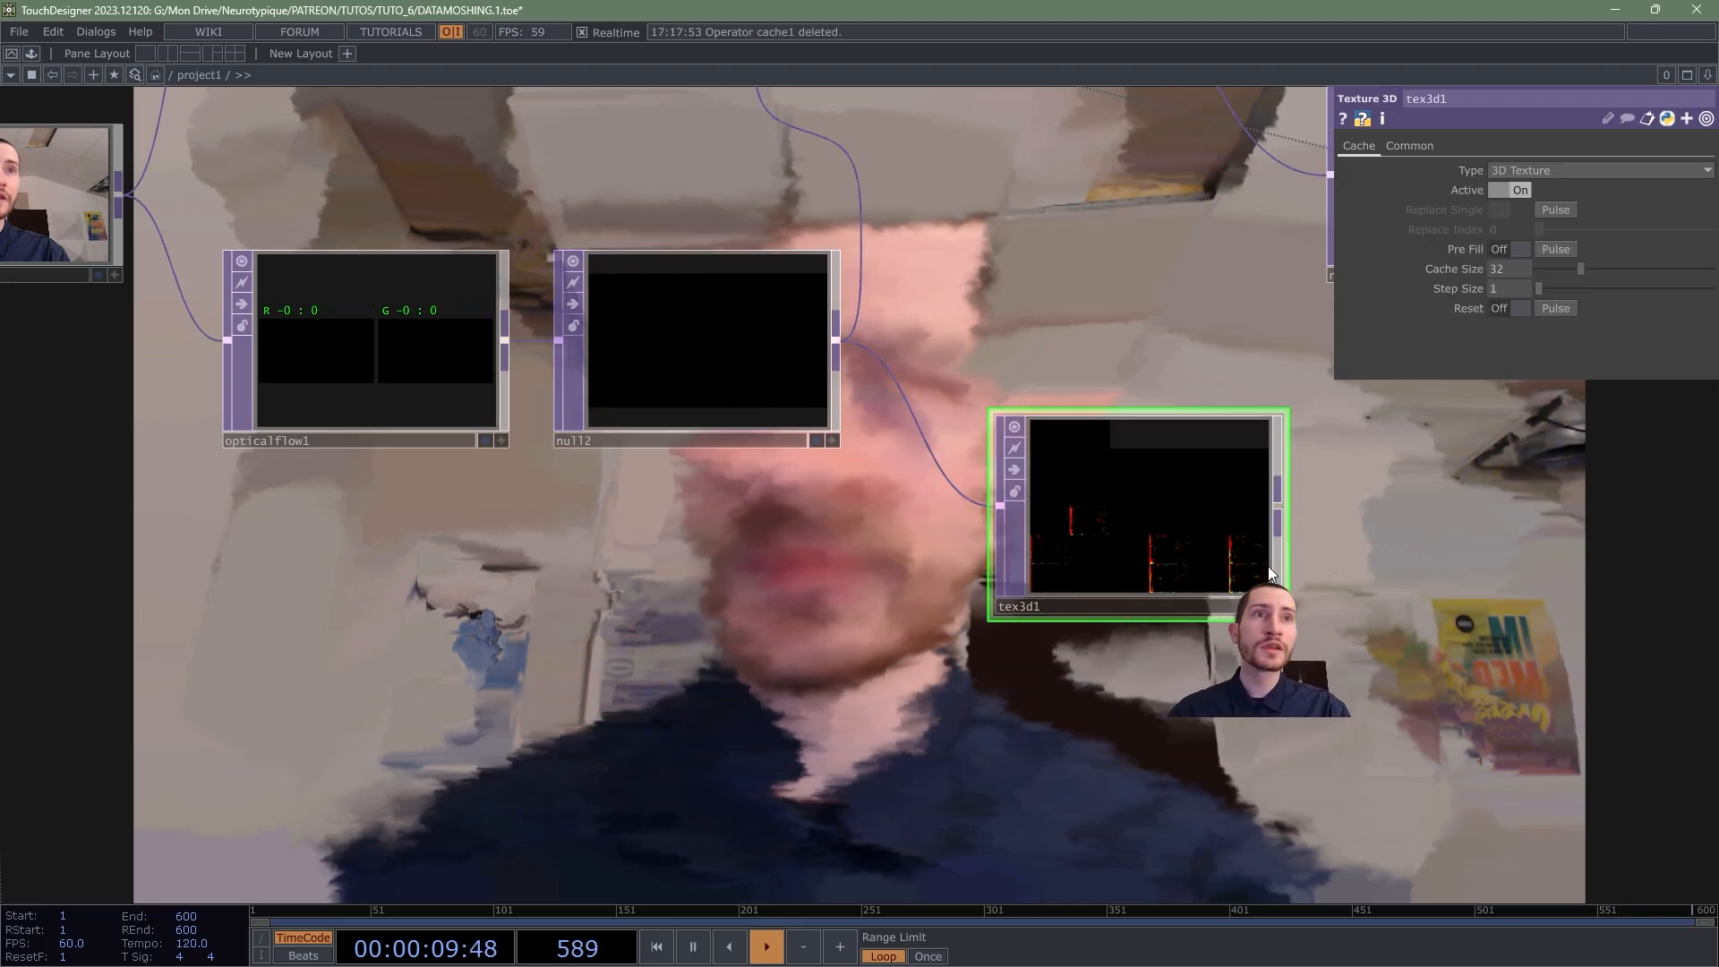
scroll(1245, 546, "up", 3)
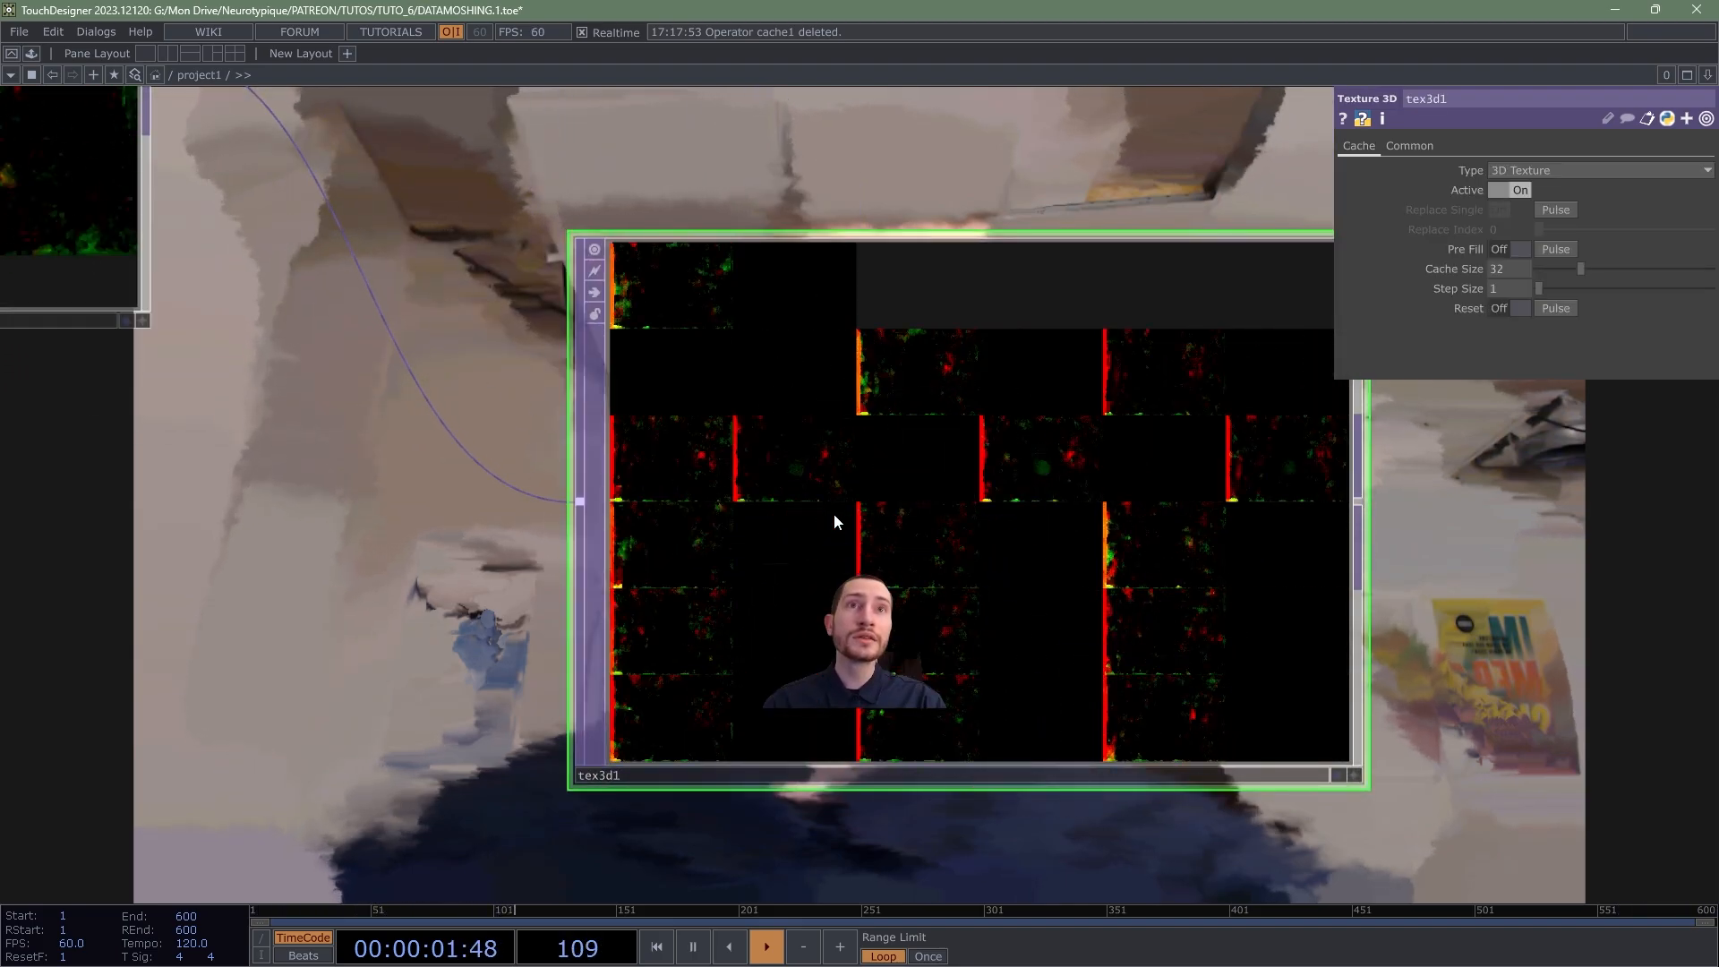
left_click(1508, 267)
type("33")
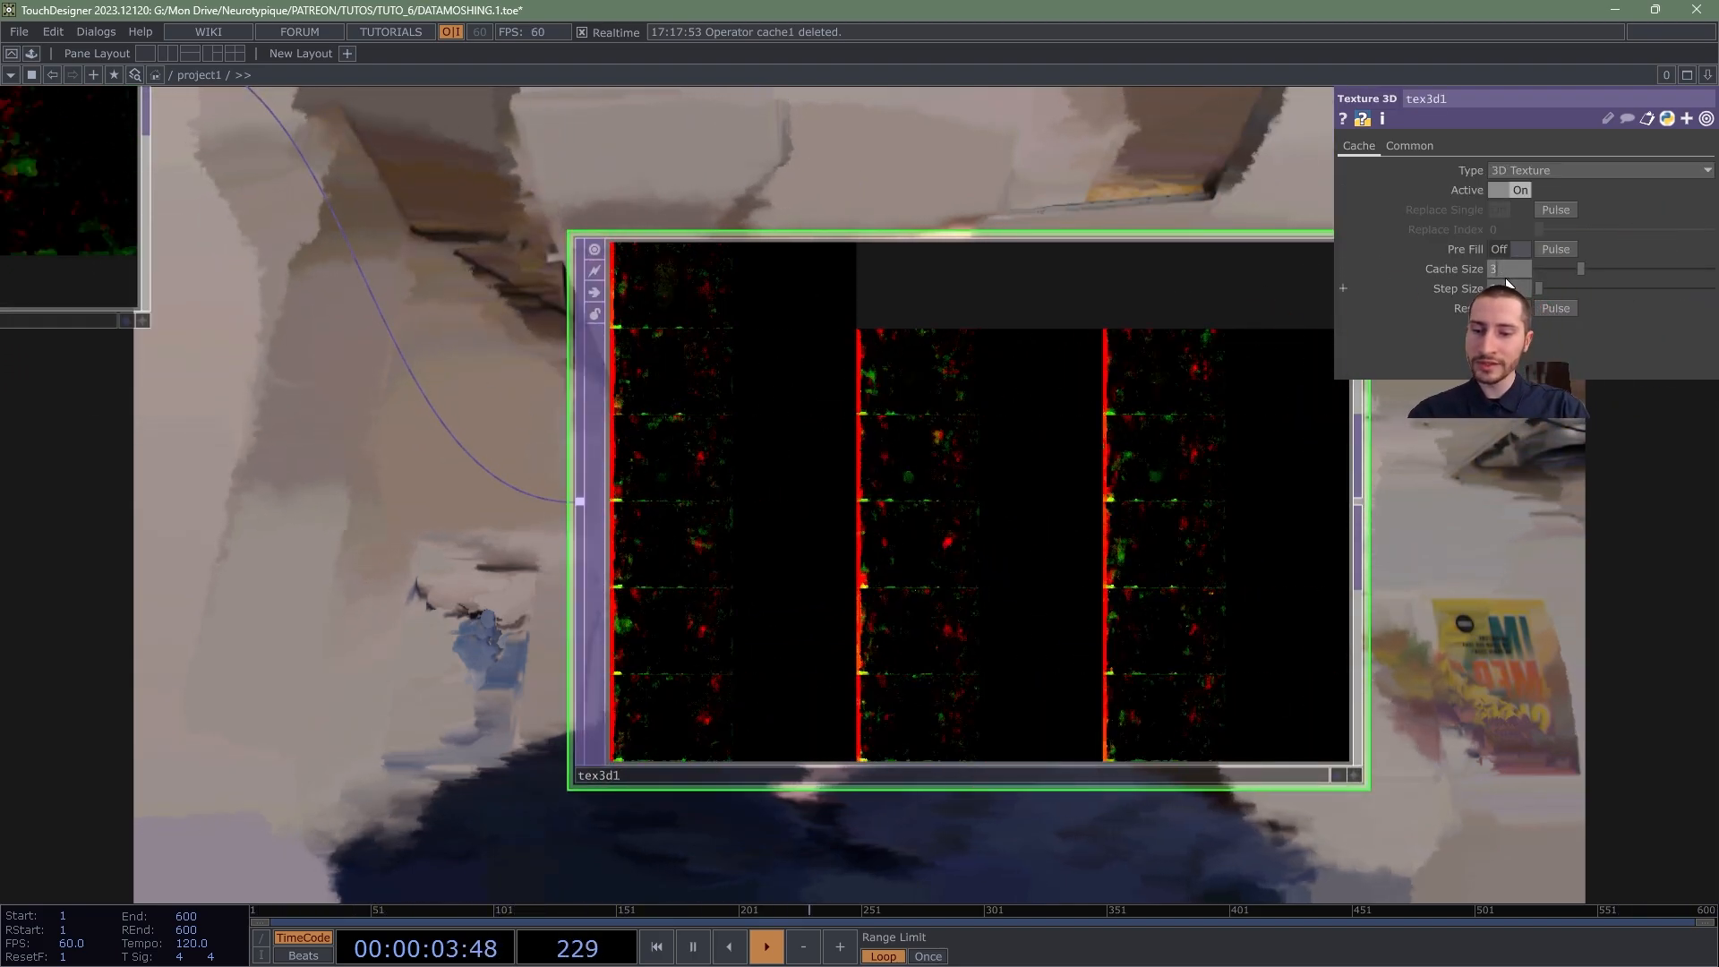
key("Return")
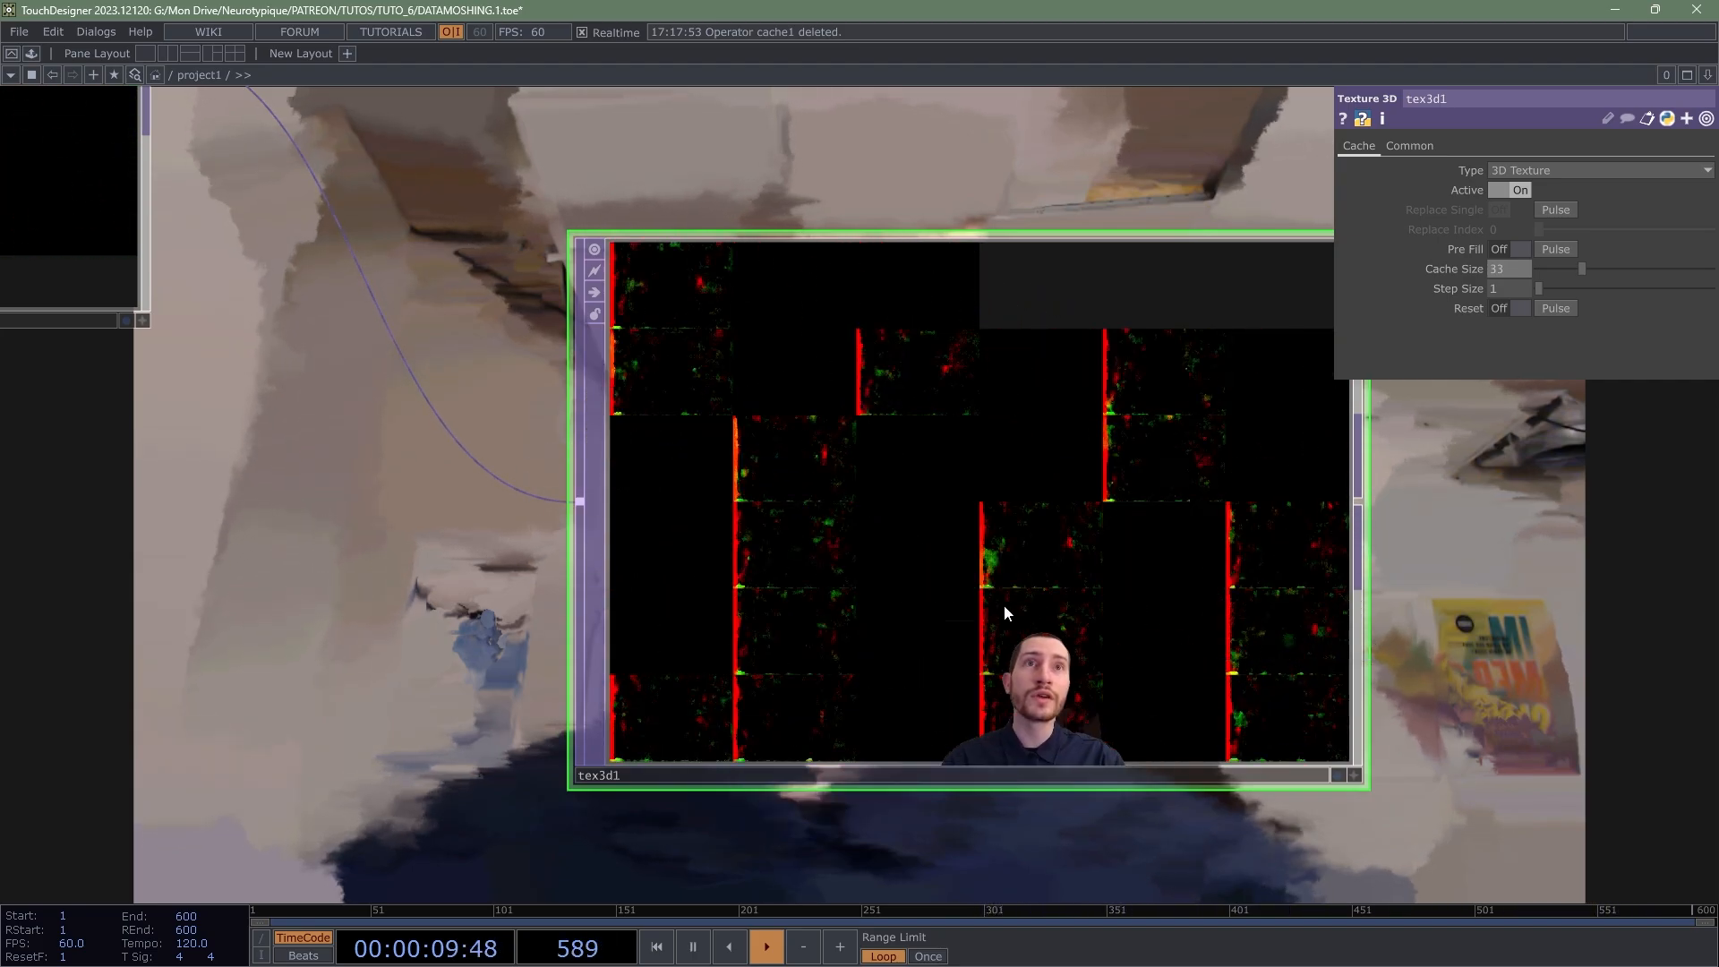
Step: Delete the Texture 3D TOP and check null2's image again
scroll(994, 591, "down", 5)
scroll(981, 566, "down", 3)
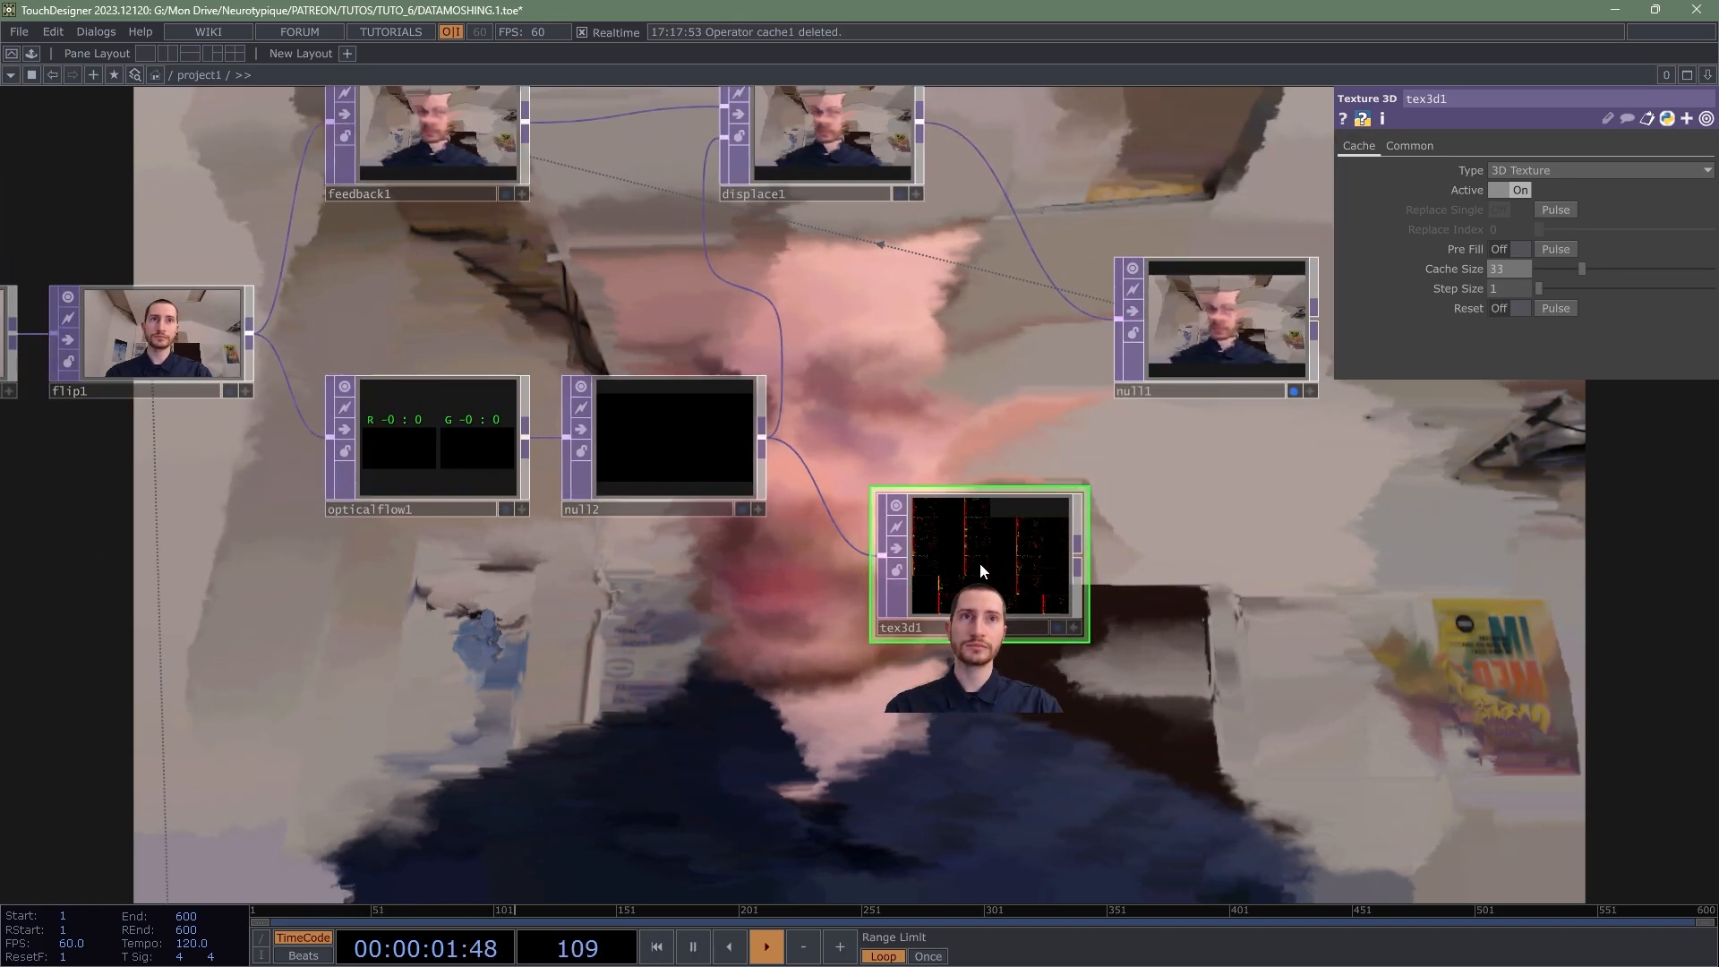
key("Delete")
left_click(648, 464)
scroll(617, 452, "up", 4)
scroll(675, 439, "down", 4)
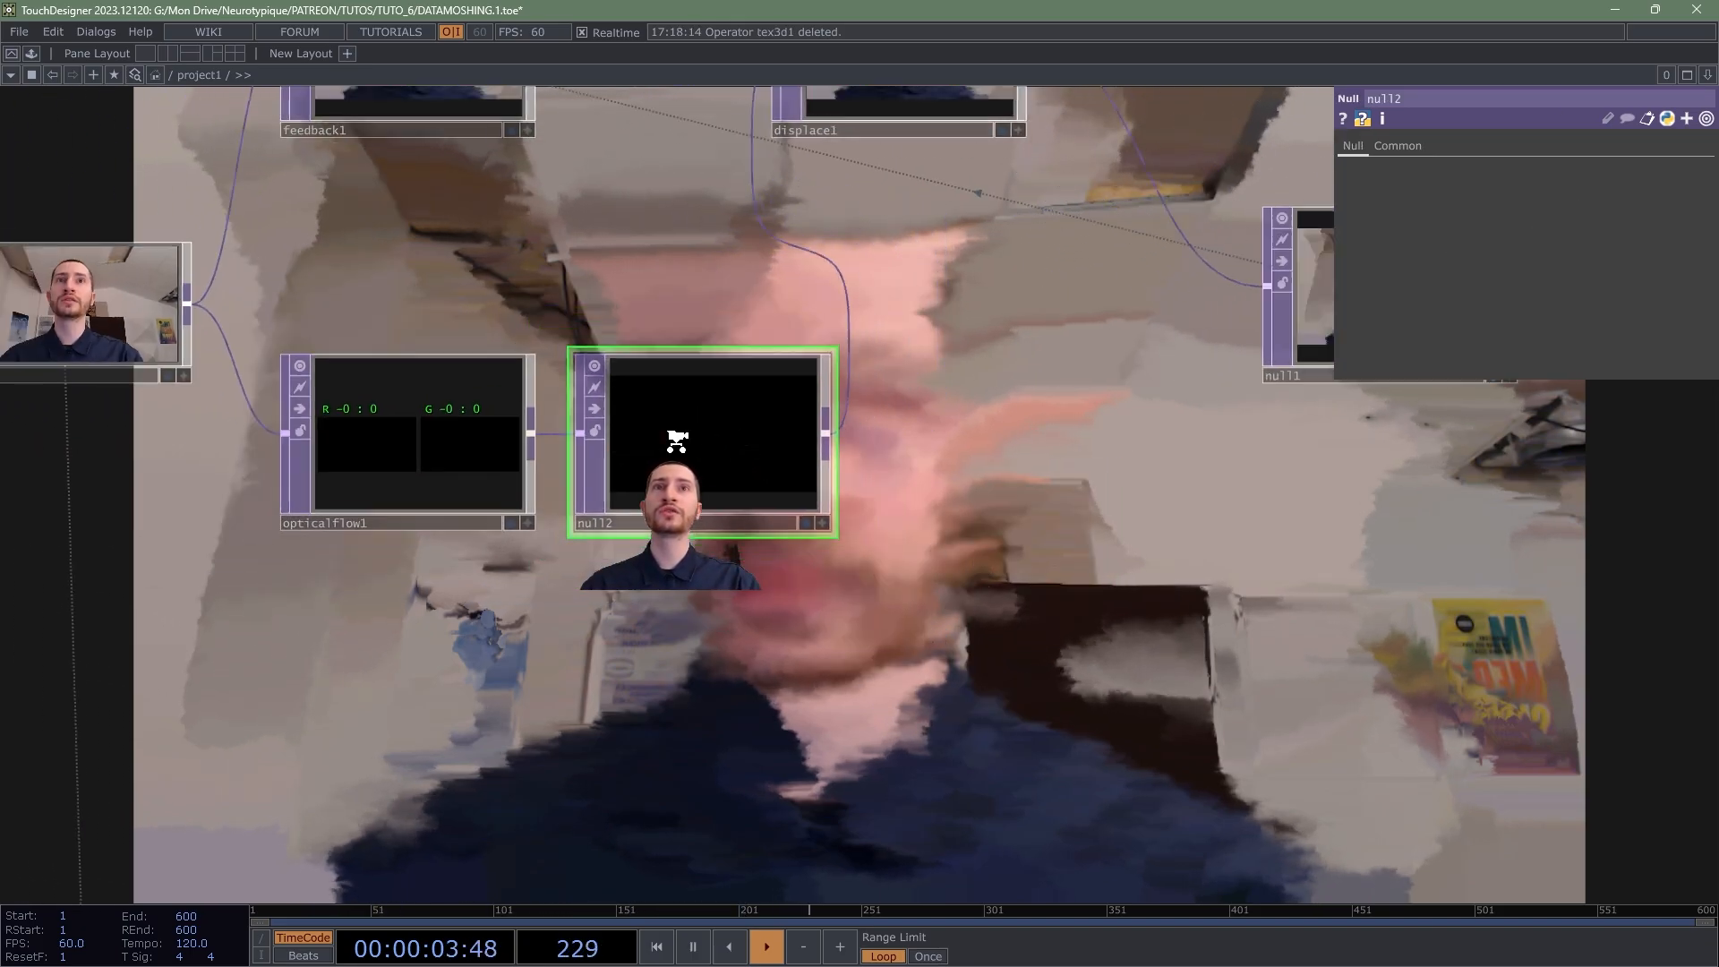
Step: Spread opticalflow1 and null2 apart in the network and delete null2
left_click_drag(767, 576, 864, 560)
left_click_drag(855, 389, 949, 387)
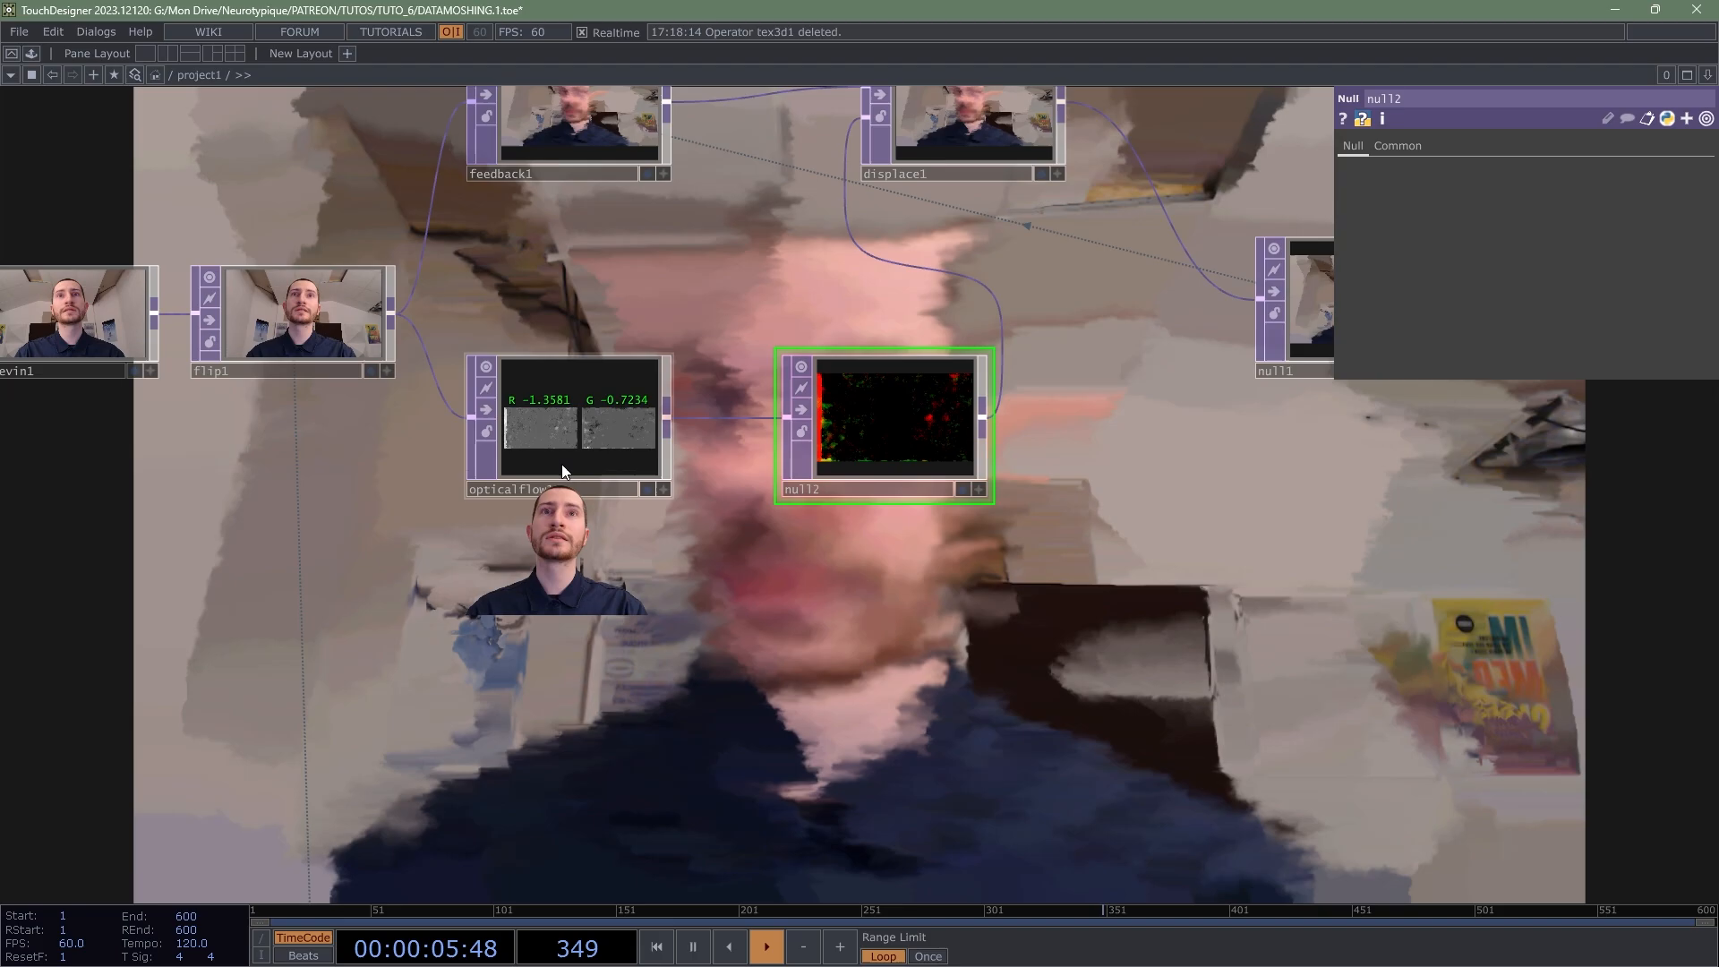
left_click_drag(557, 466, 470, 462)
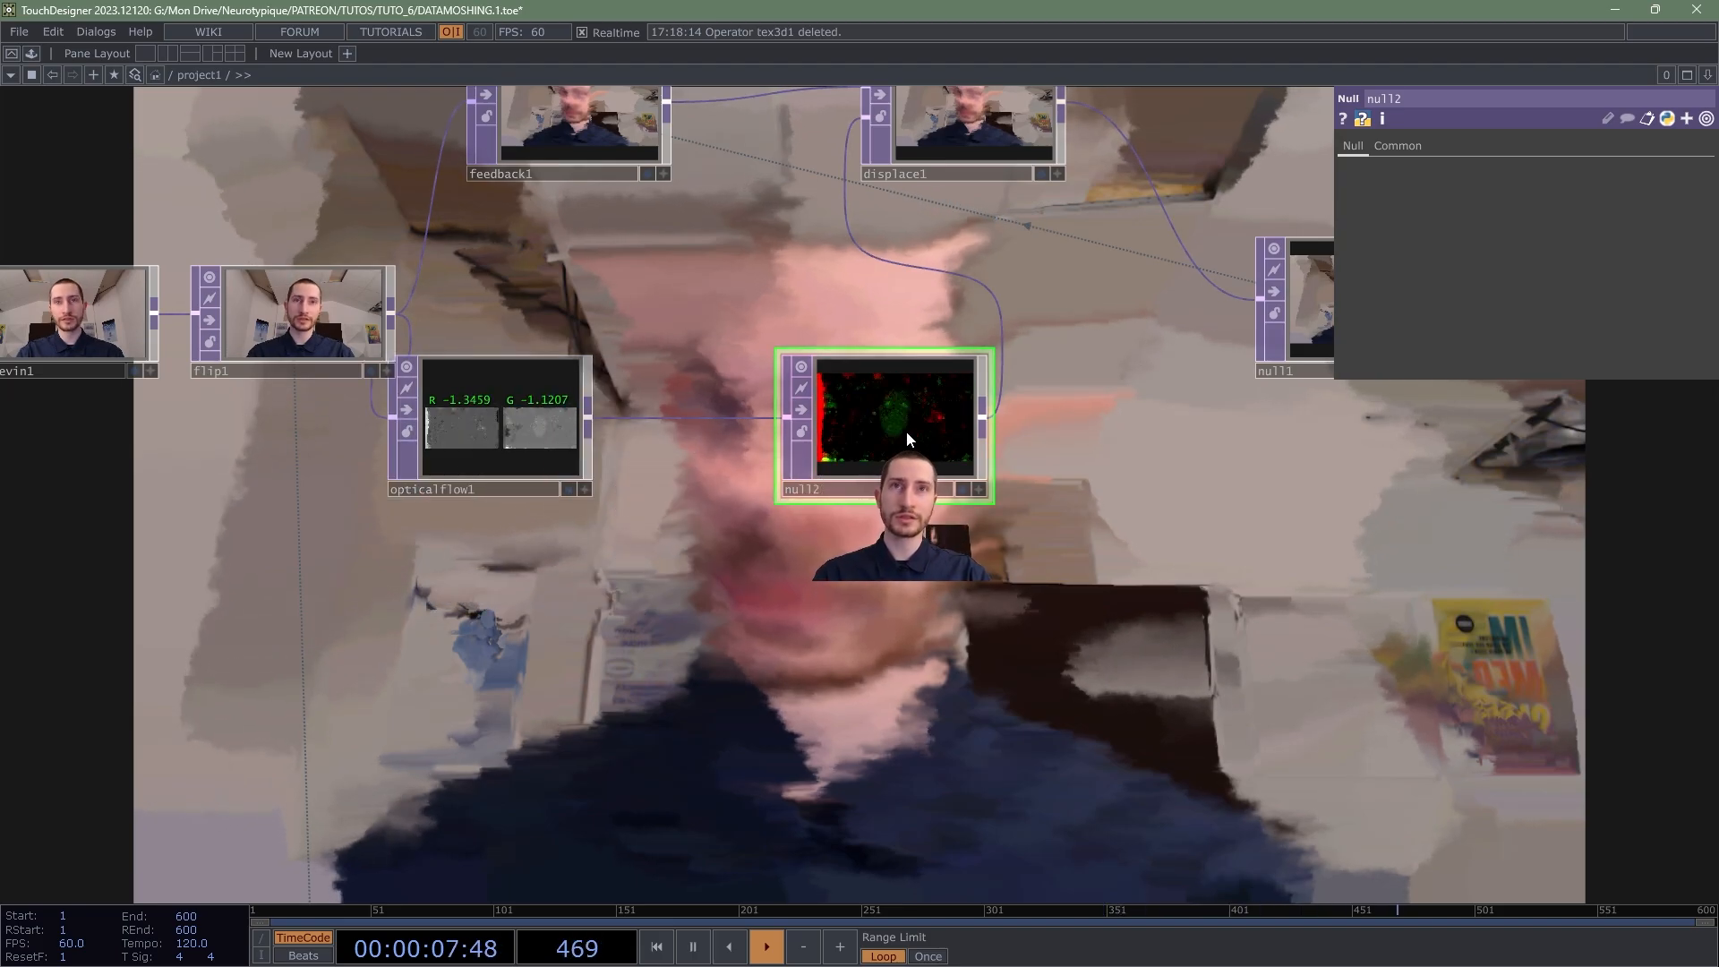
key("Delete")
Step: Insert a Cache TOP on the wire between opticalflow1 and displace1
left_click(548, 407)
right_click(685, 341)
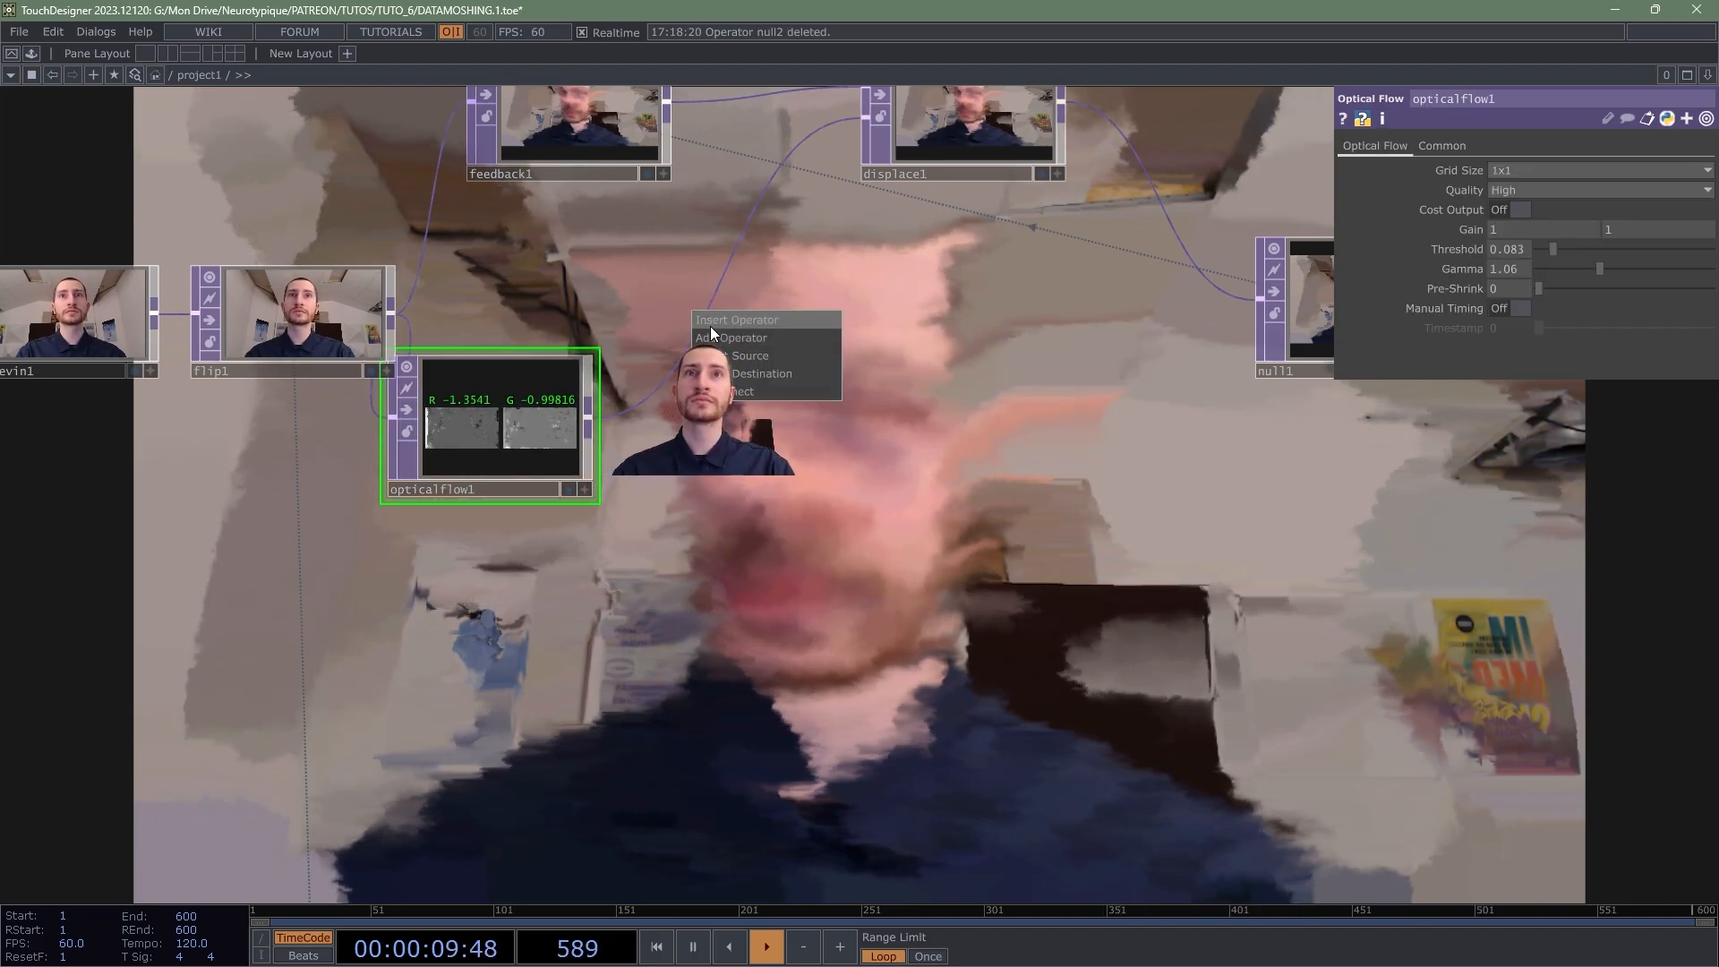
left_click(713, 325)
type("cache")
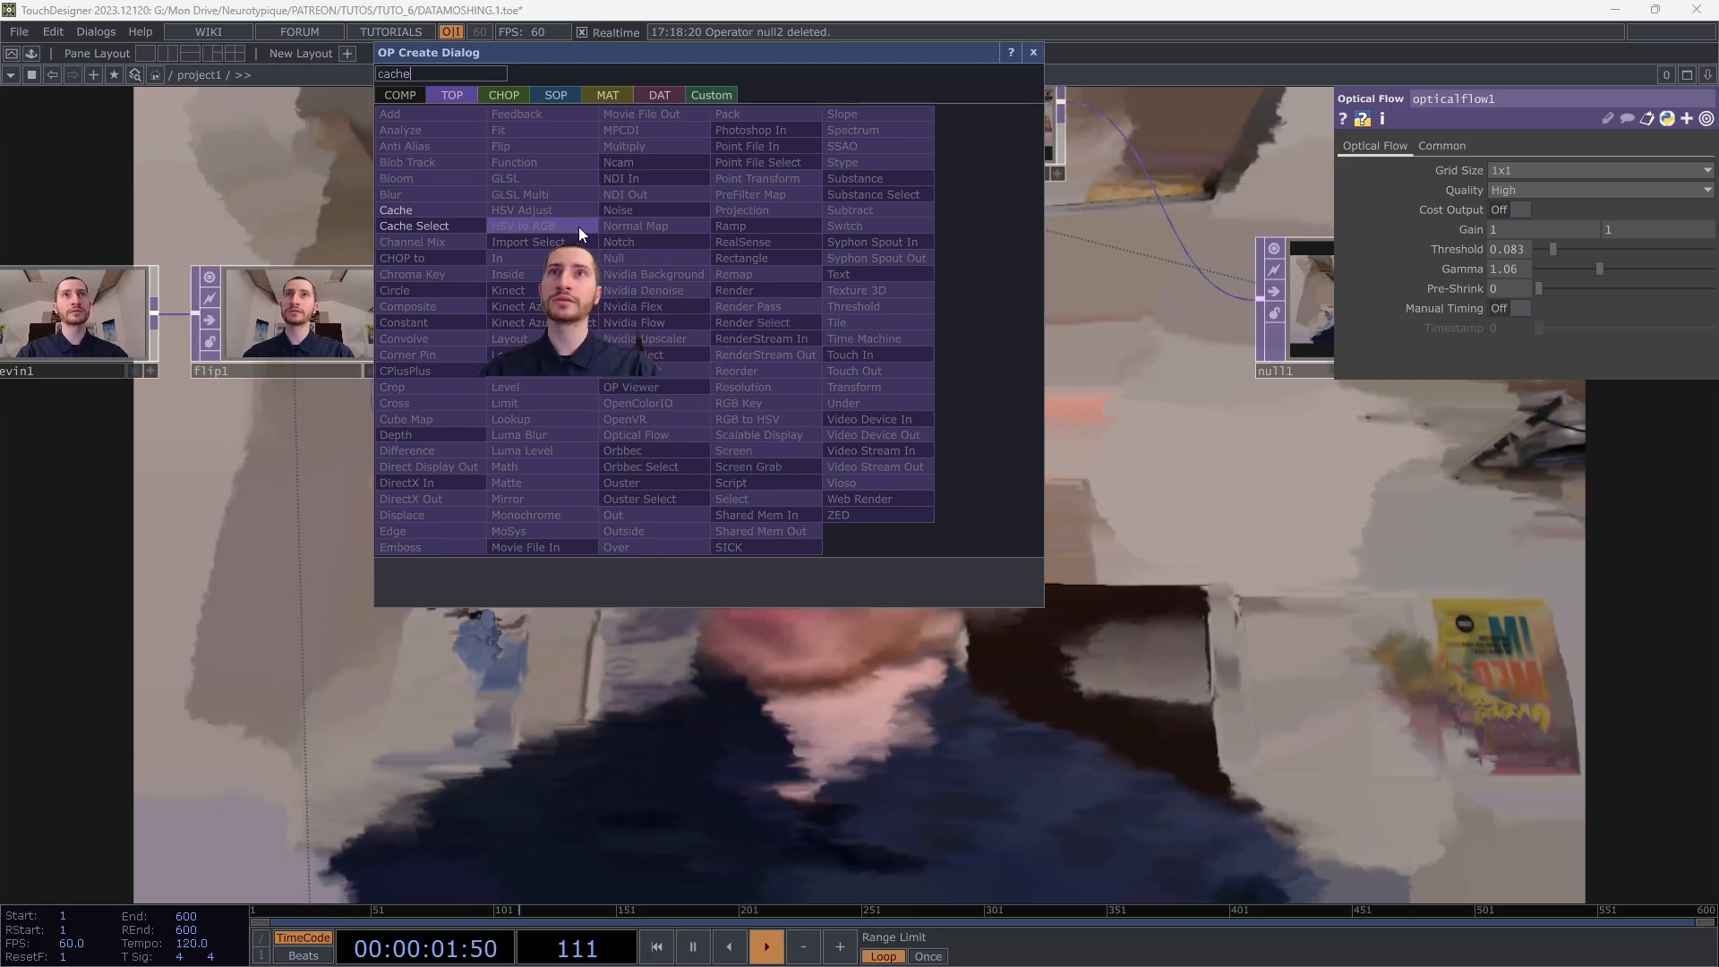
left_click(428, 210)
left_click(777, 372)
scroll(777, 373, "up", 5)
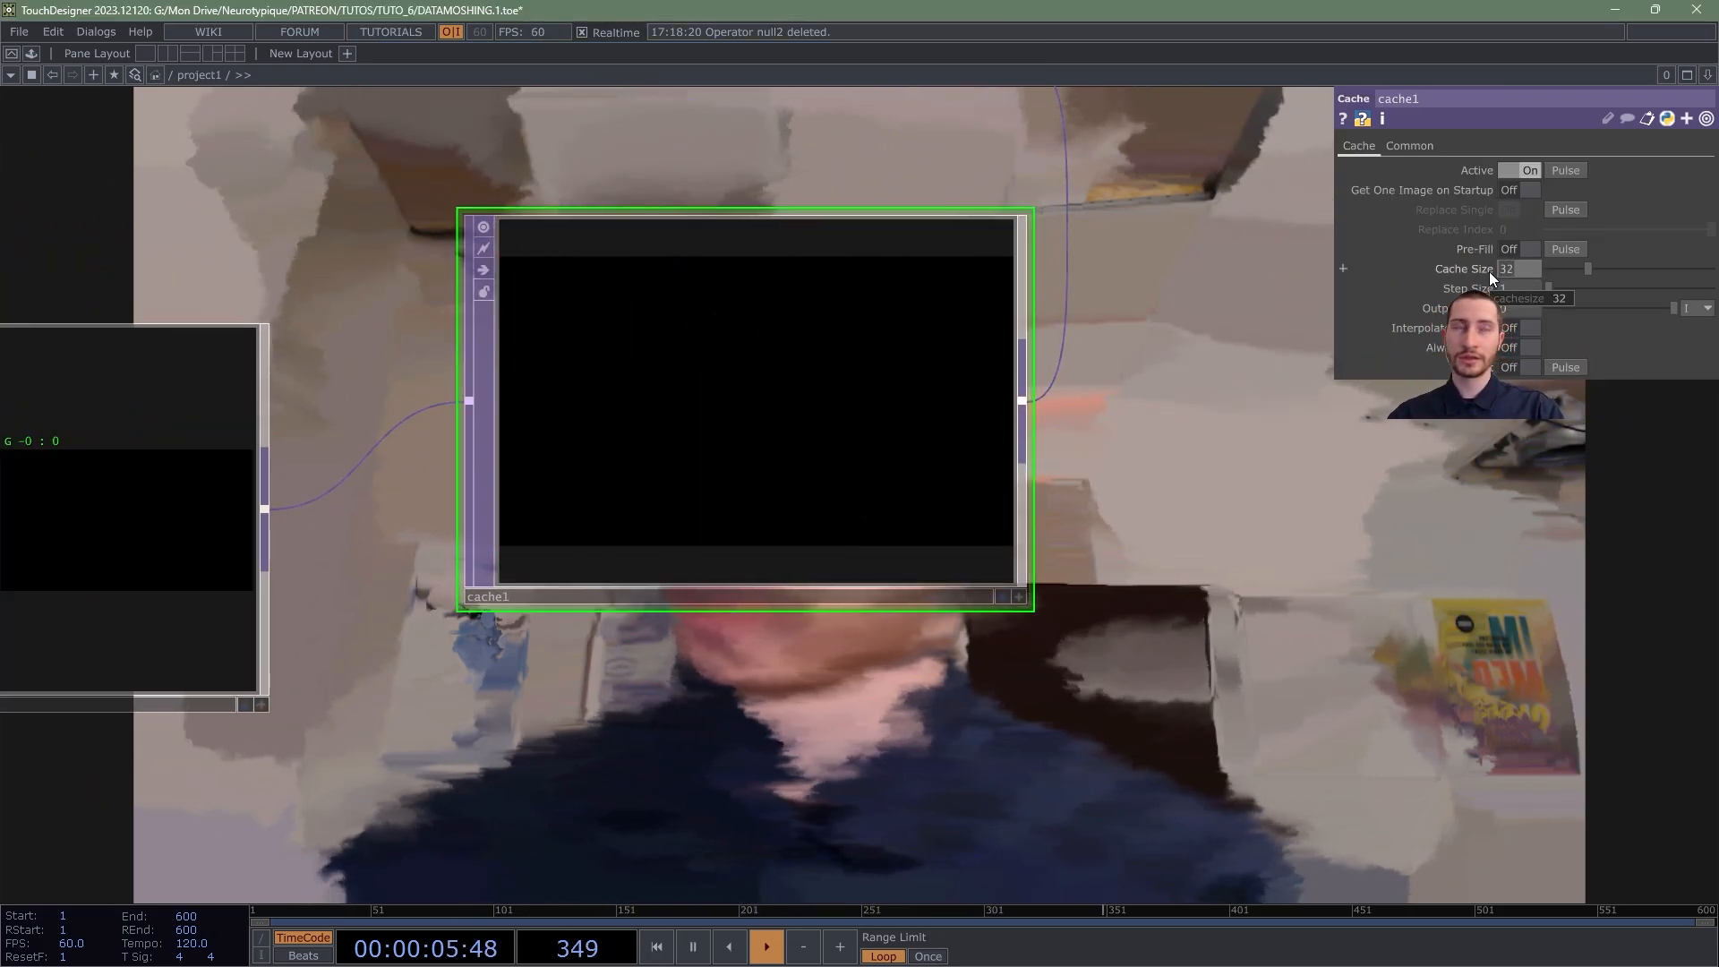
Step: Set cache1's Cache Size to 2 and its Output Index to -1
type("2")
key("Return")
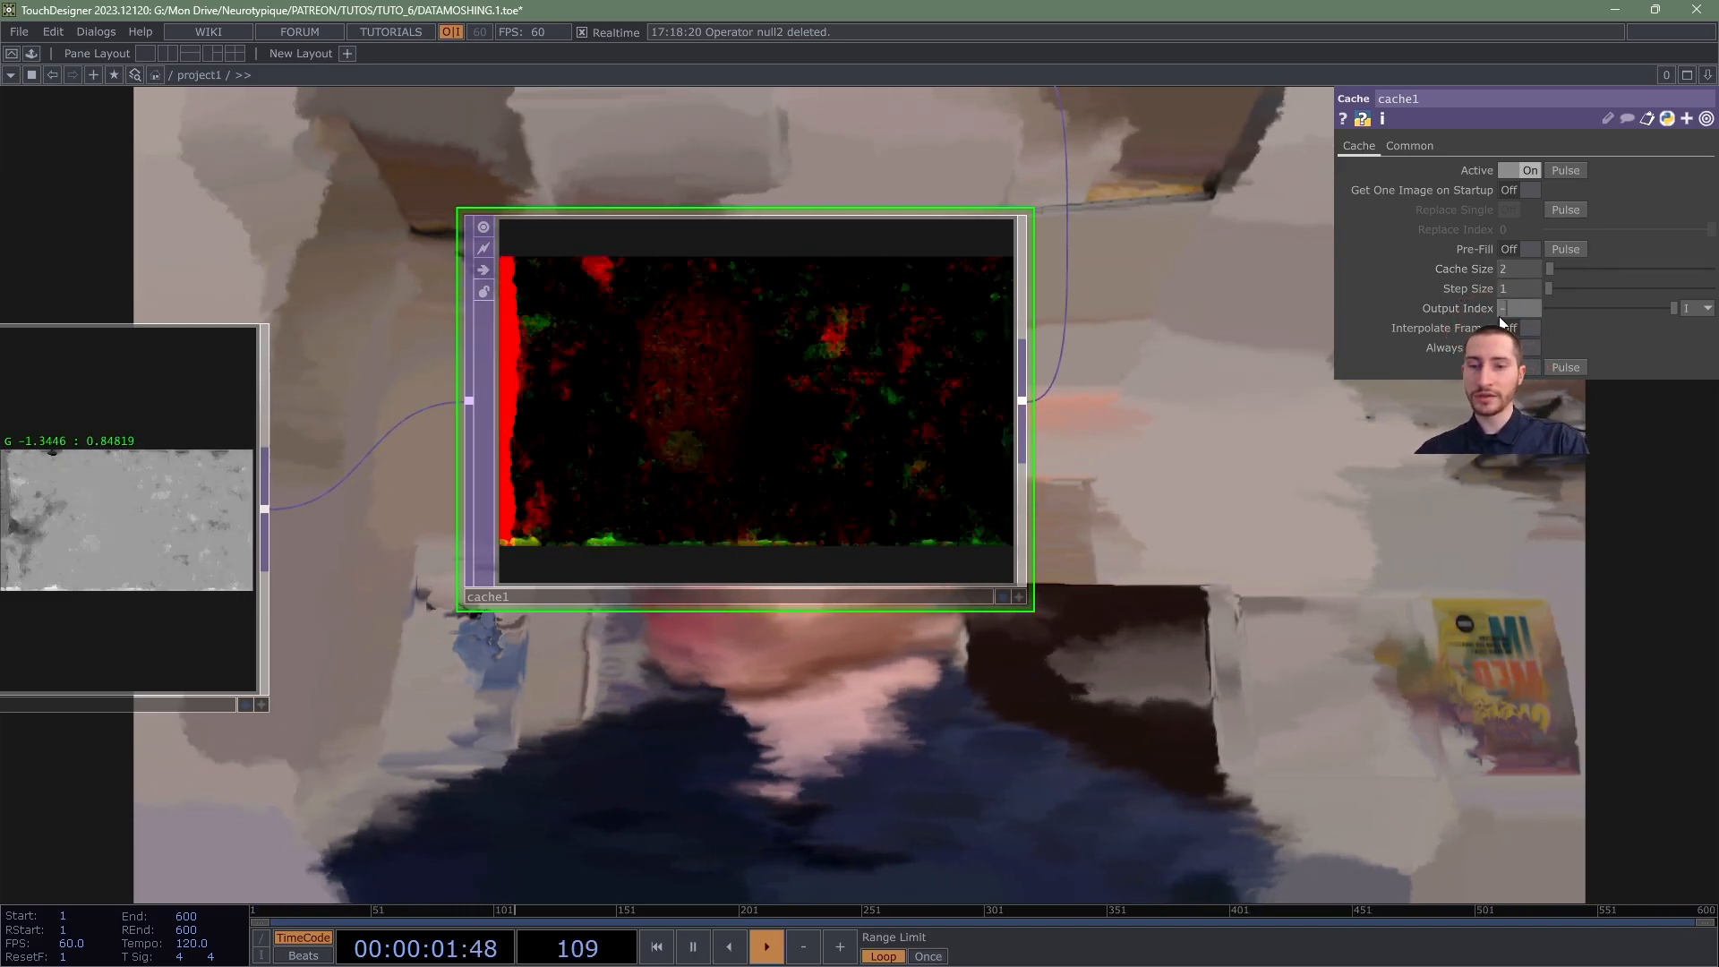
type("-1")
key("Return")
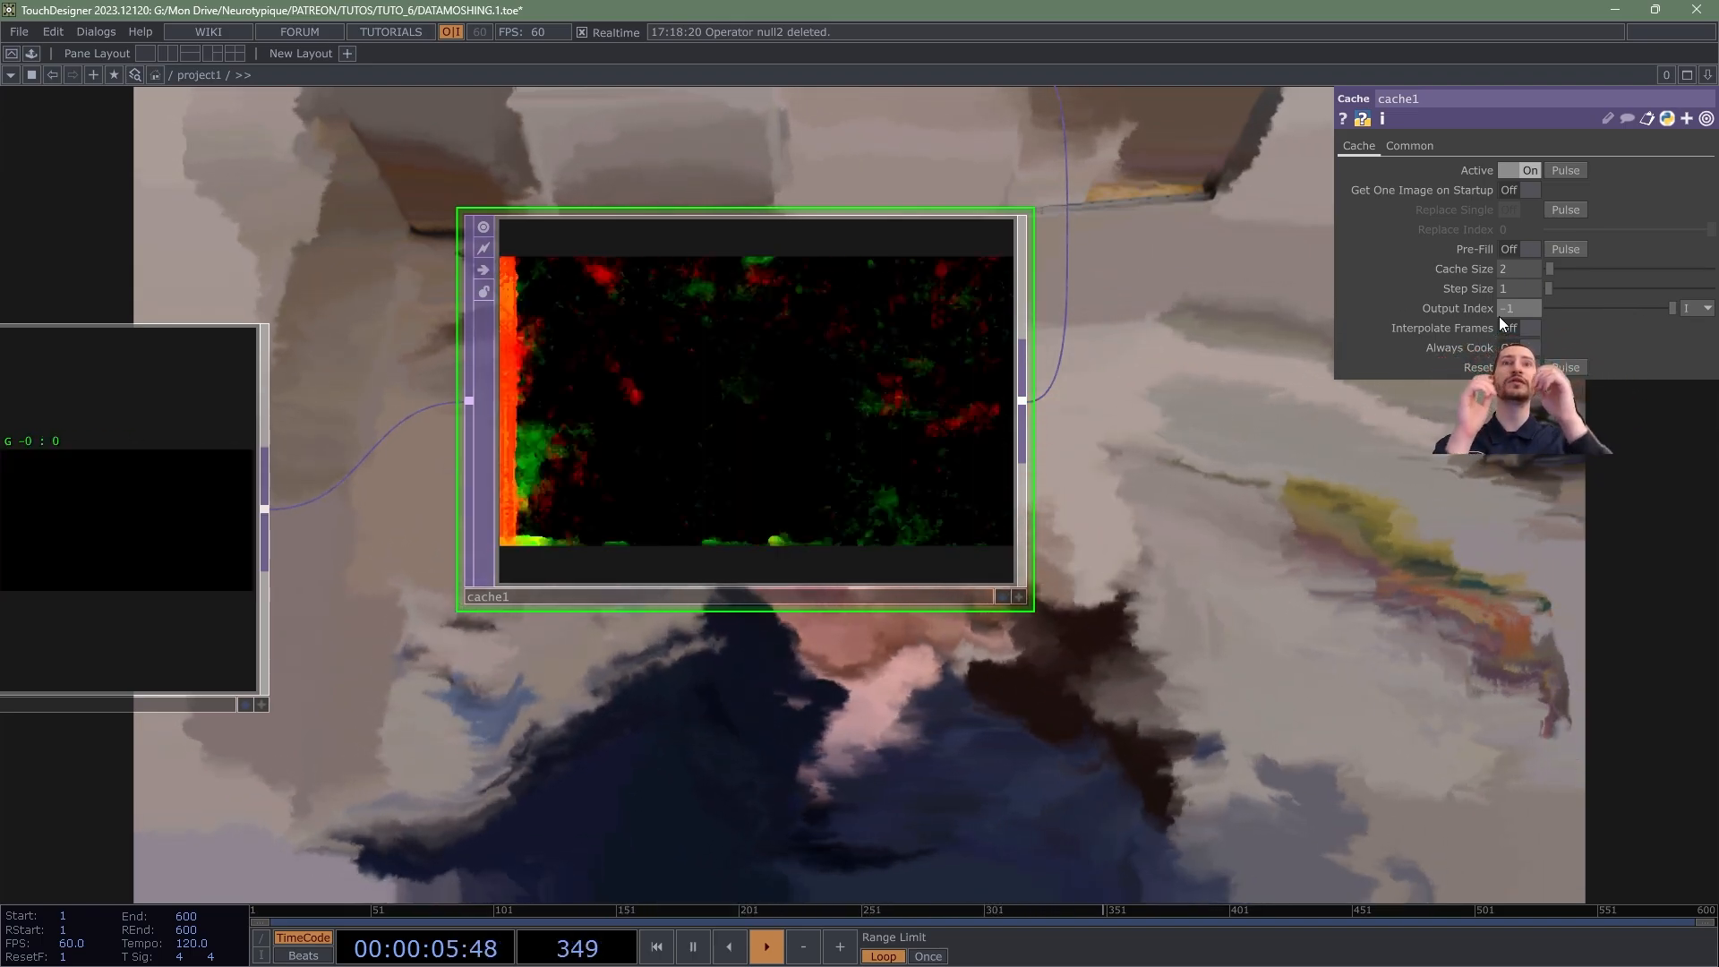
Step: Move opticalflow1 and cache1 farther apart to make room between them in the network
scroll(1044, 354, "down", 3)
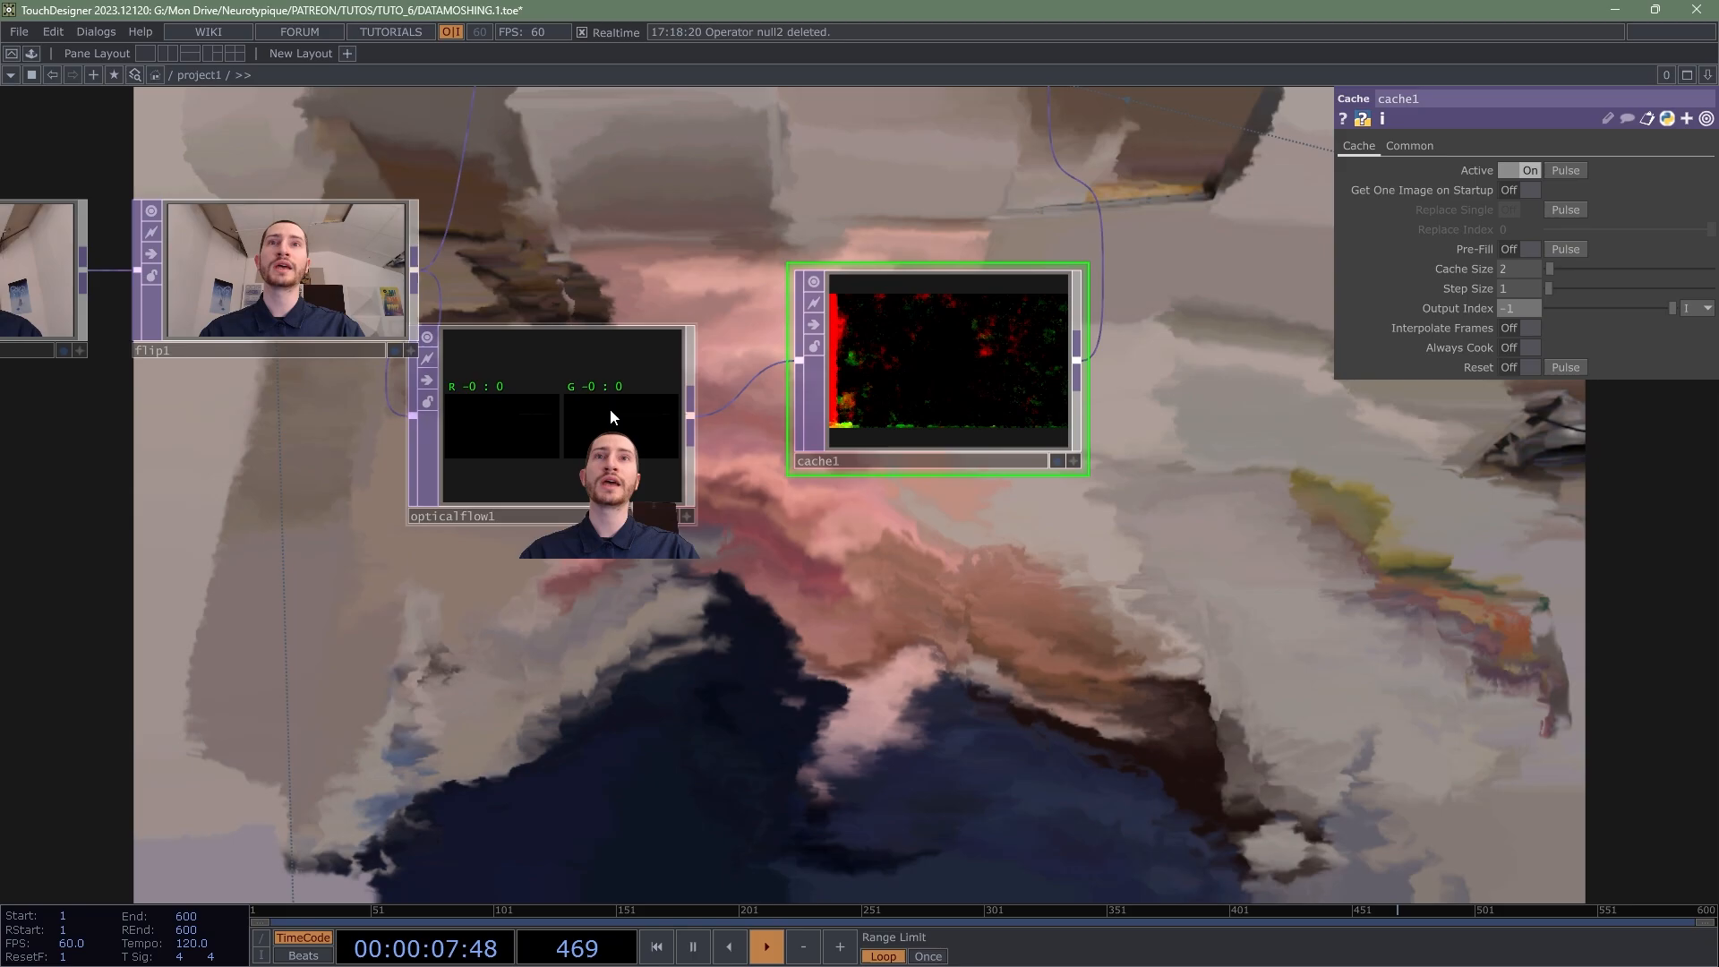
left_click_drag(610, 410, 719, 465)
left_click_drag(908, 358, 1074, 303)
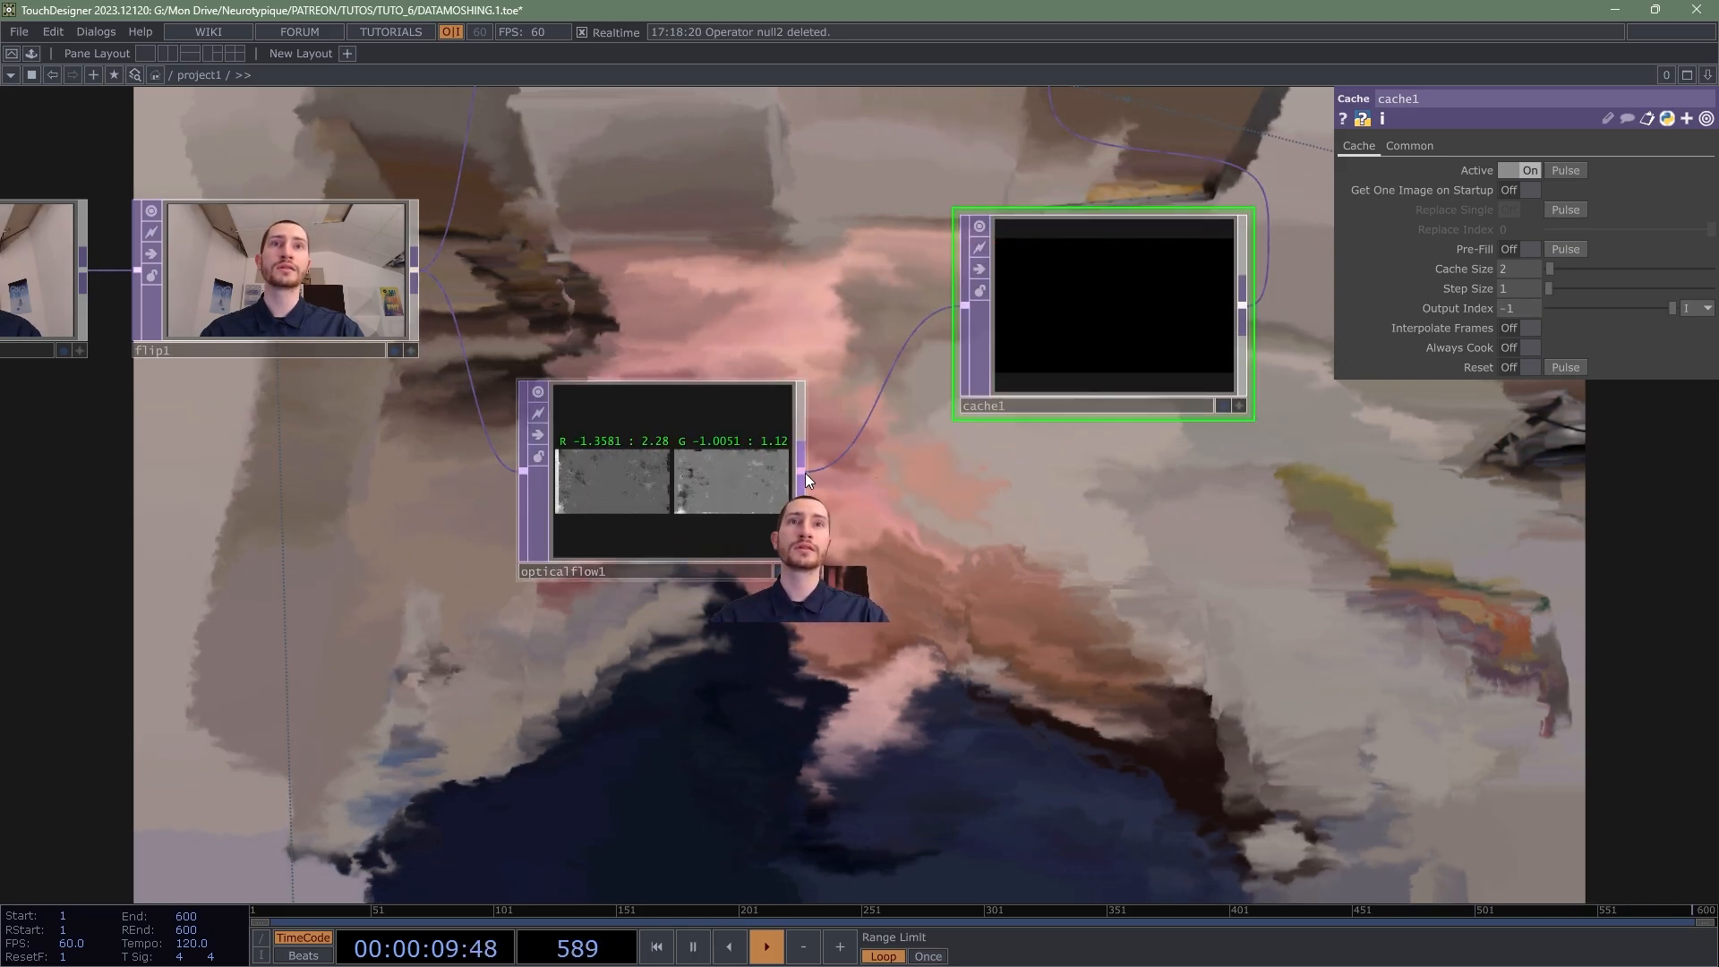
Step: Add a Composite TOP fed by opticalflow1 and connect cache1 as its second input
key("Tab")
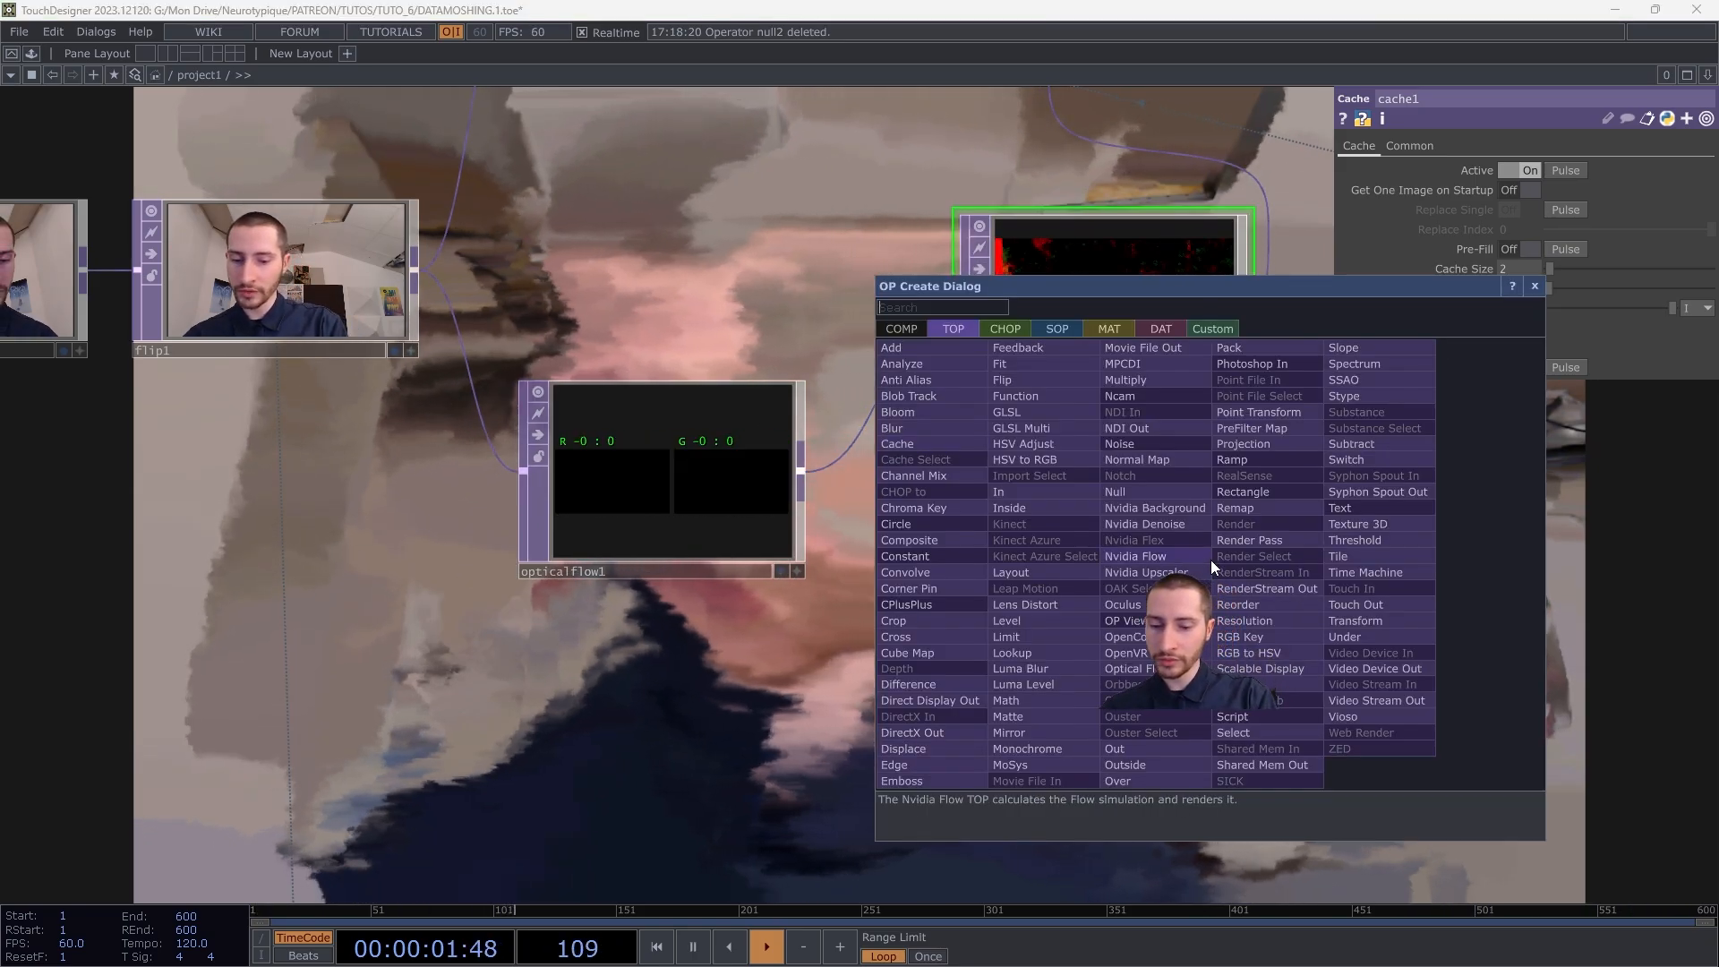
type("comp")
key("Return")
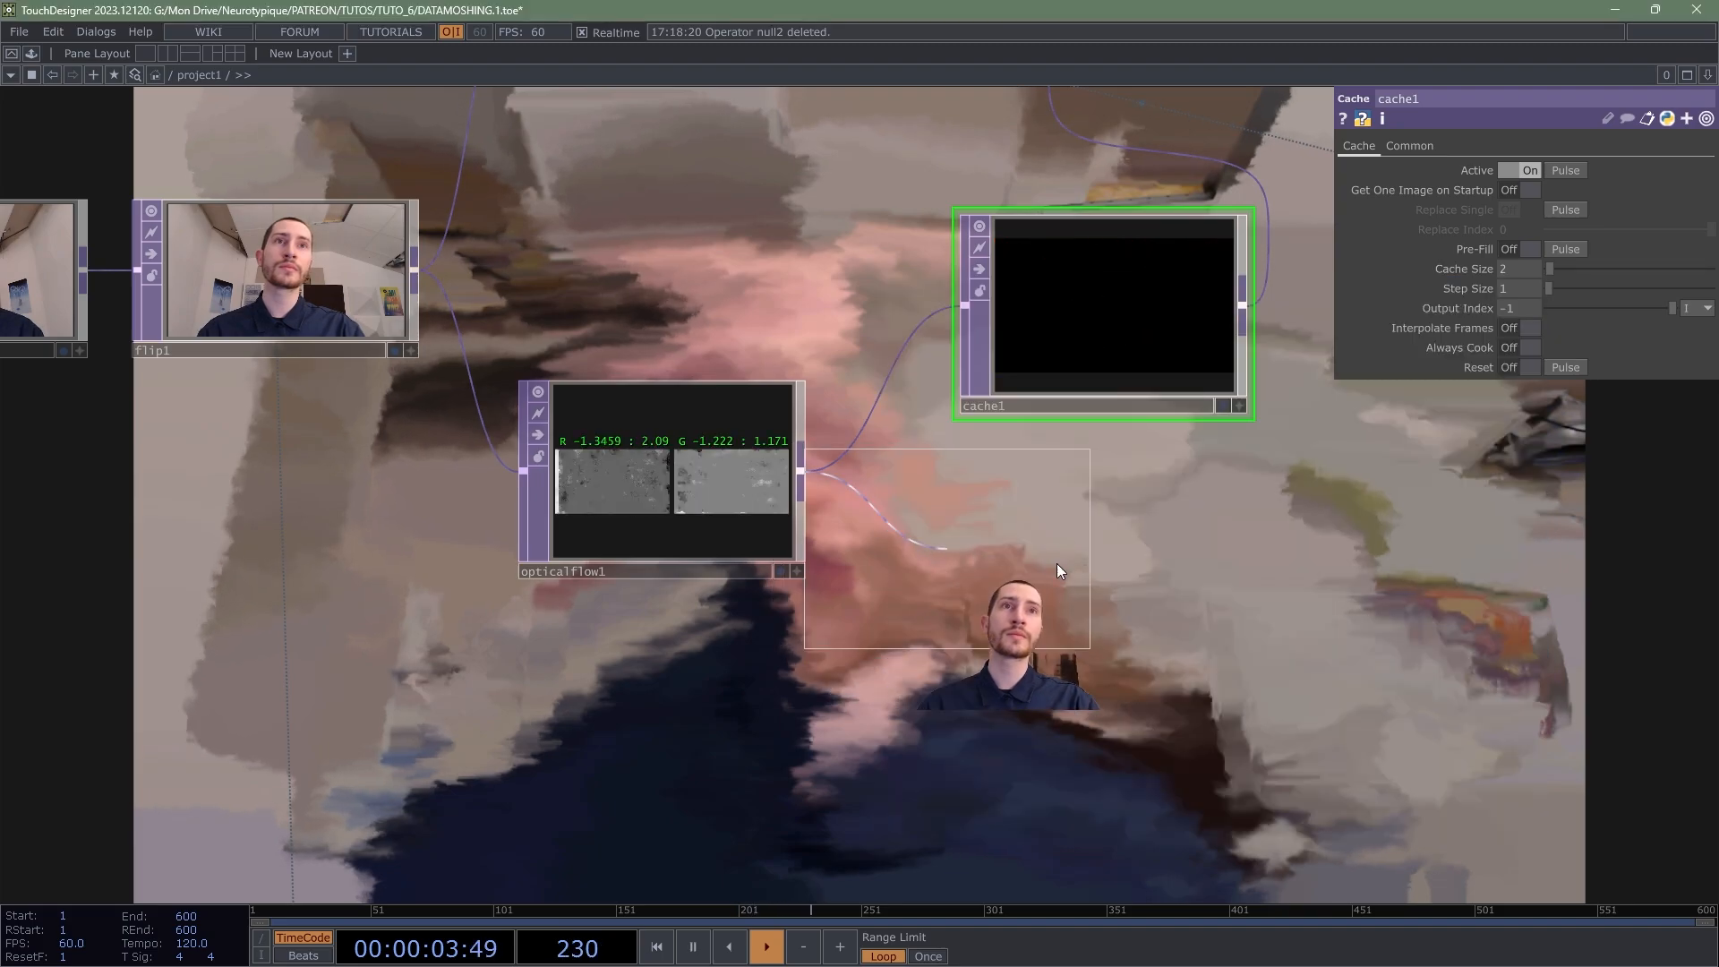
left_click(1234, 541)
scroll(899, 614, "down", 3)
left_click_drag(938, 439, 854, 440)
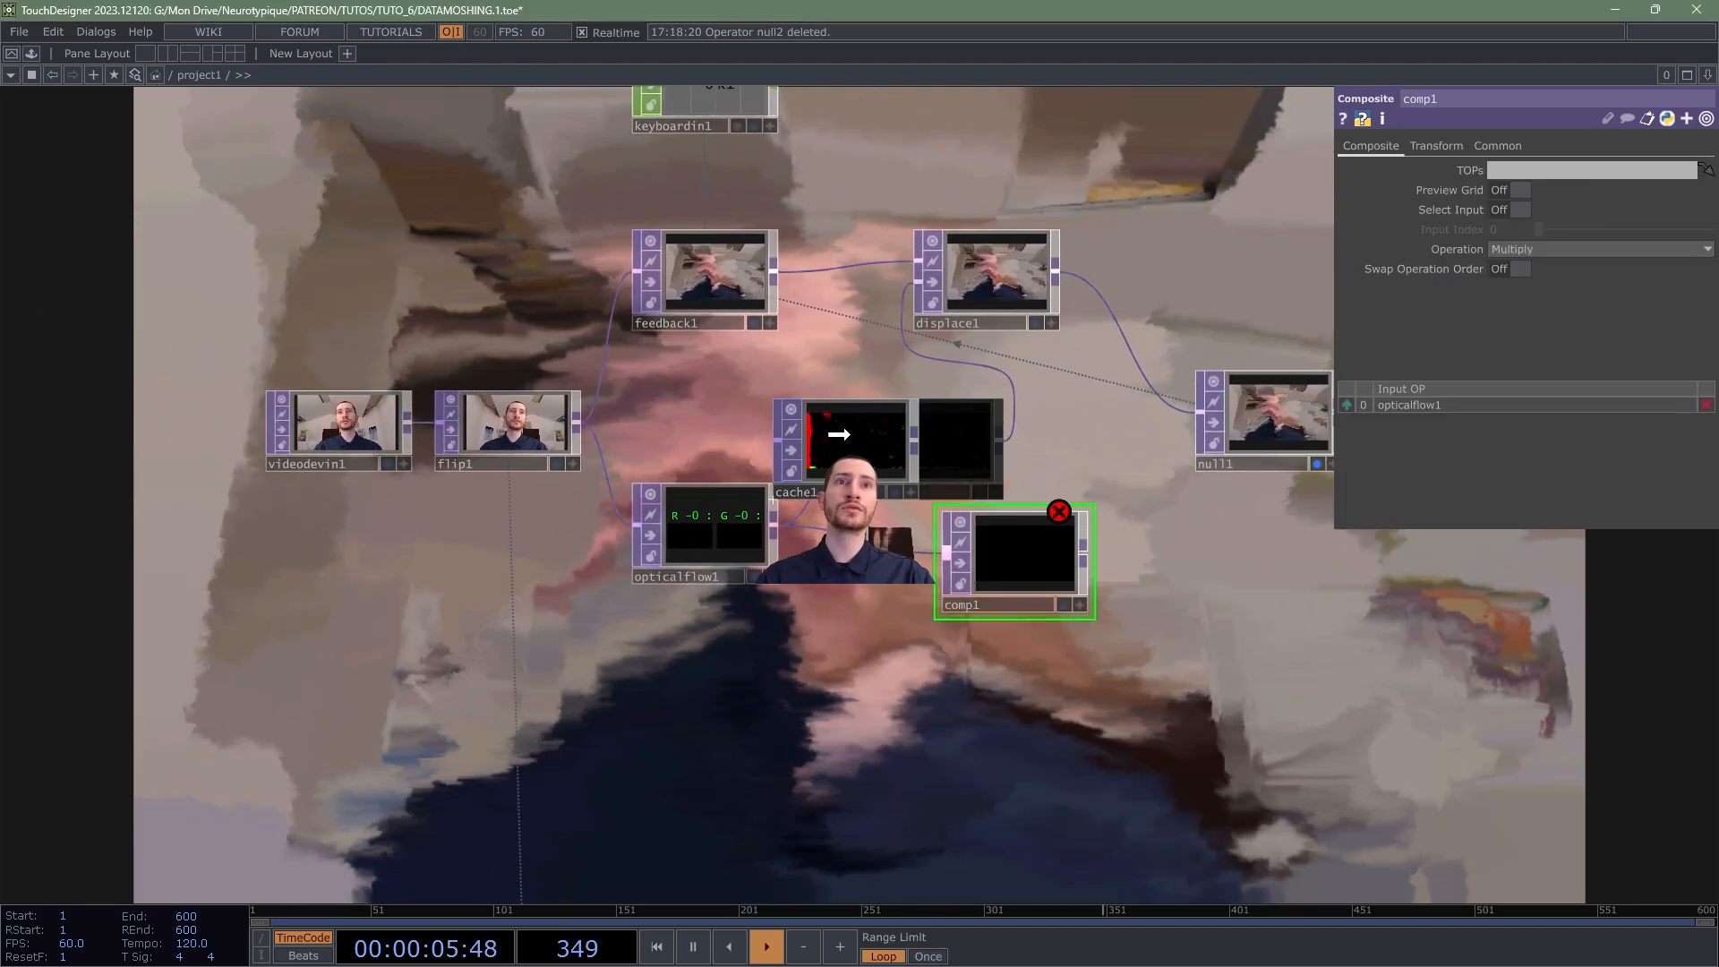
left_click_drag(931, 509, 936, 539)
left_click_drag(954, 438, 773, 573)
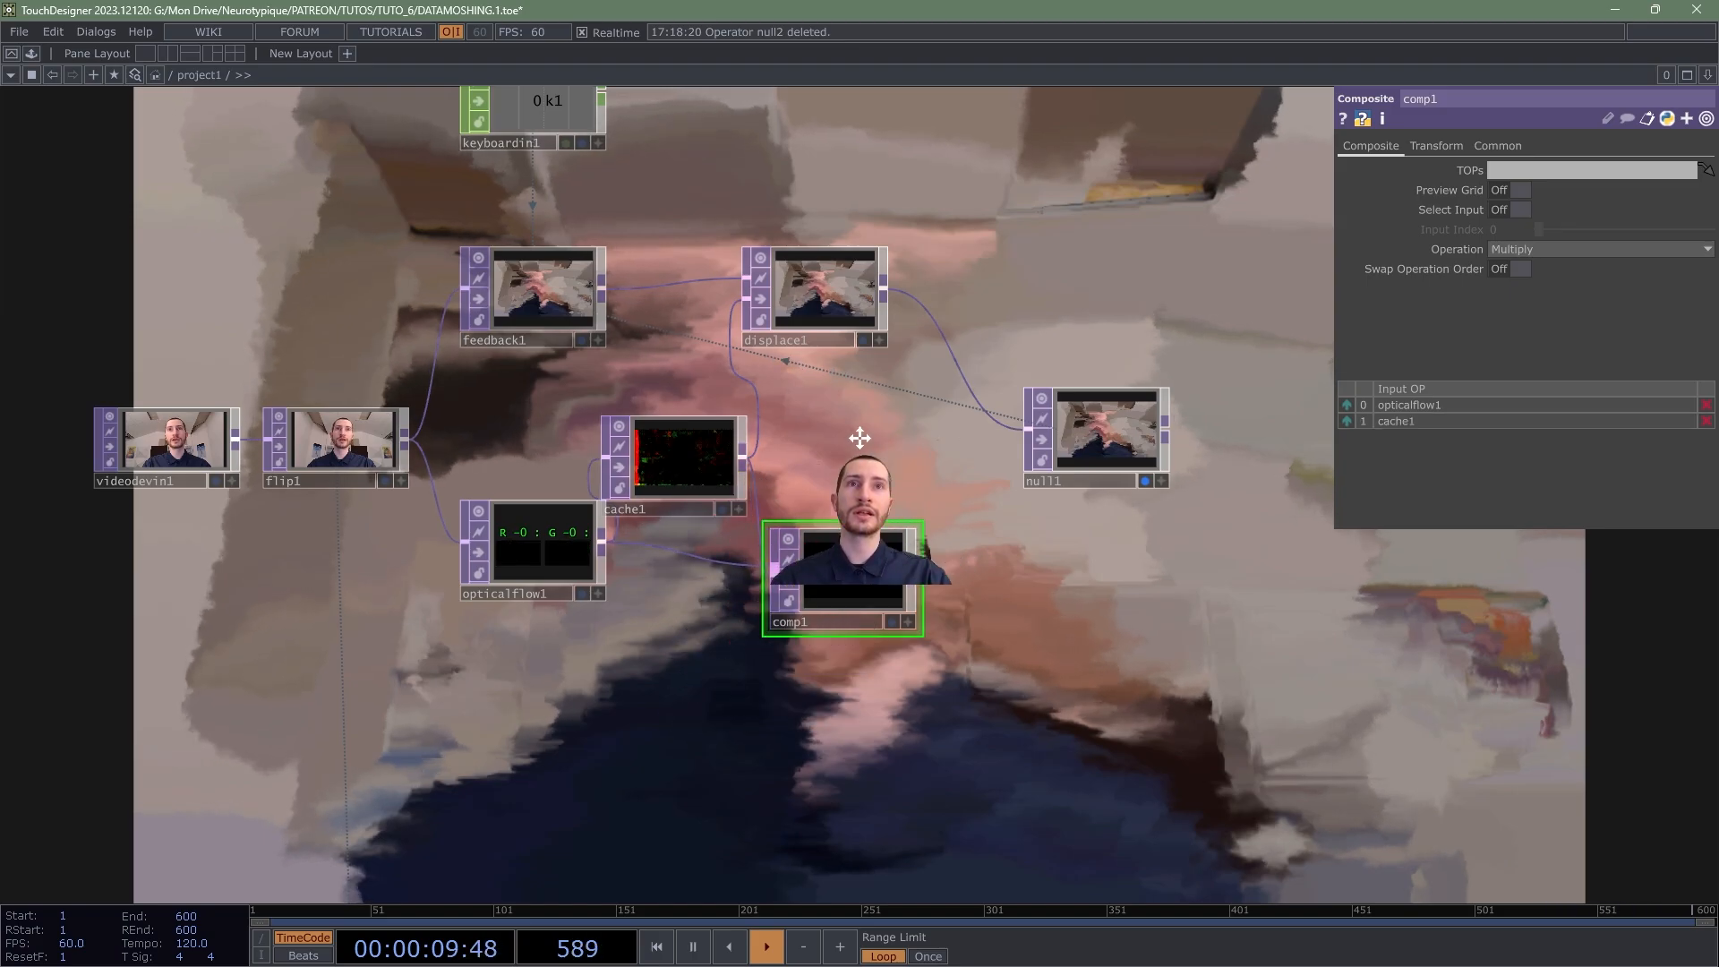
Step: Move null1 and displace1 farther along the network to make room around comp1
left_click_drag(860, 441, 703, 504)
left_click_drag(669, 403, 815, 367)
left_click_drag(926, 512, 1091, 451)
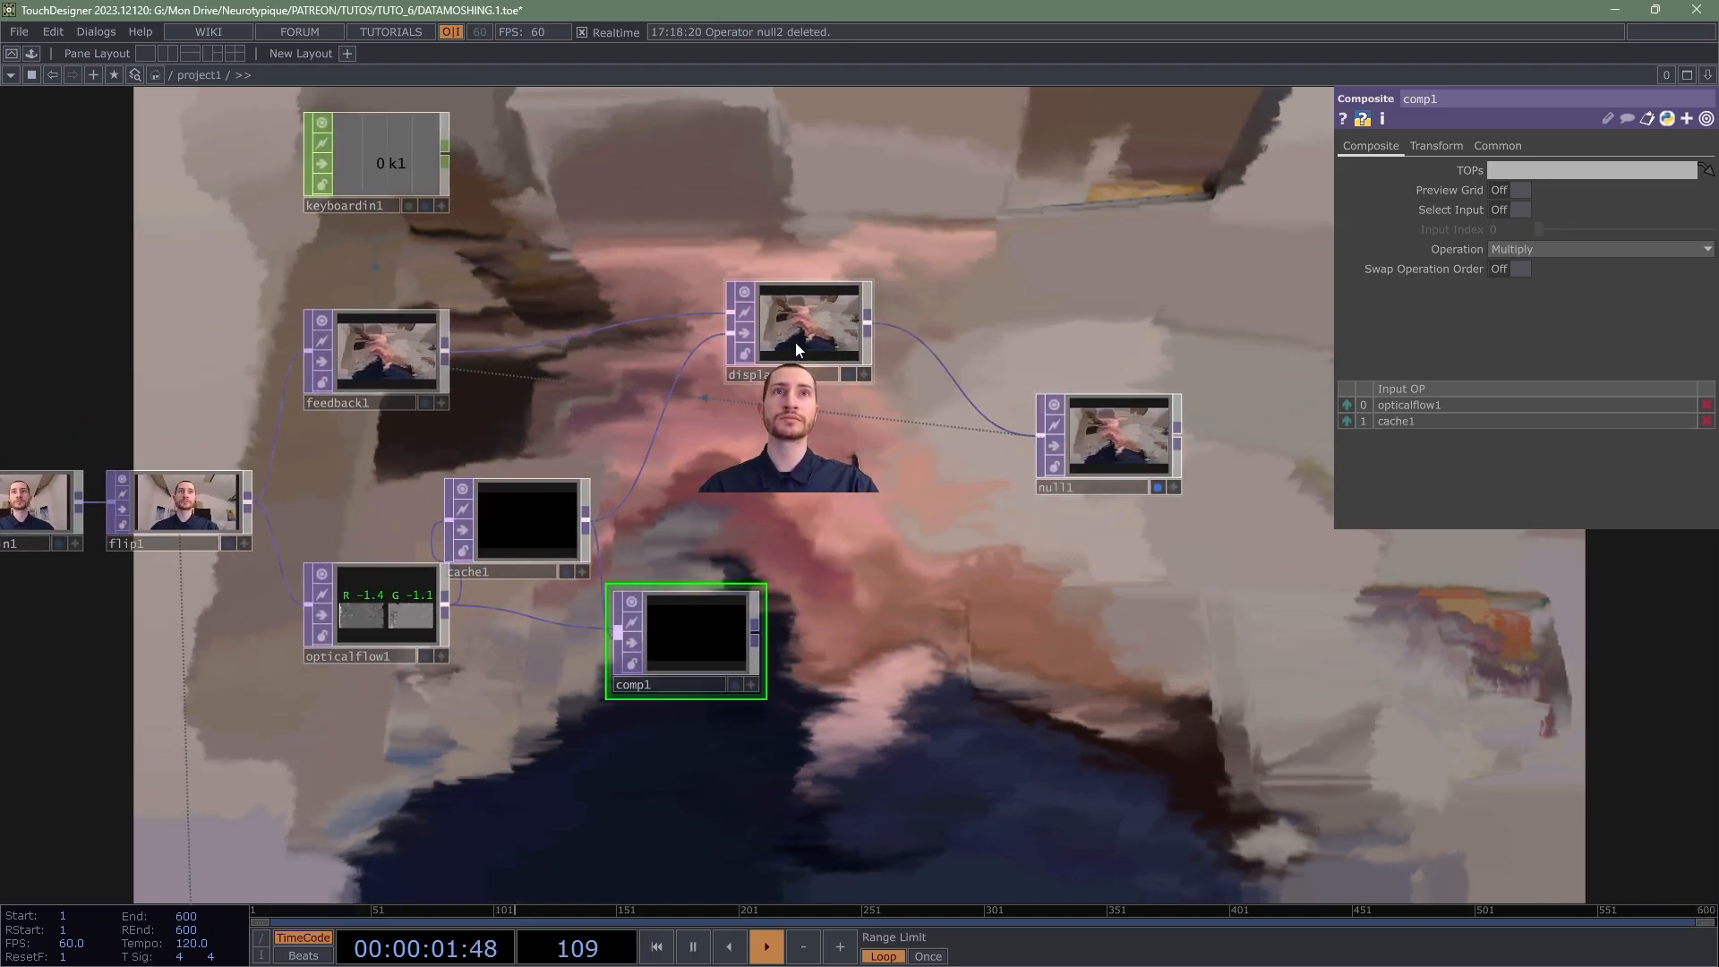
left_click_drag(795, 342, 875, 345)
middle_click_drag(671, 690, 668, 543)
left_click_drag(770, 526, 848, 521)
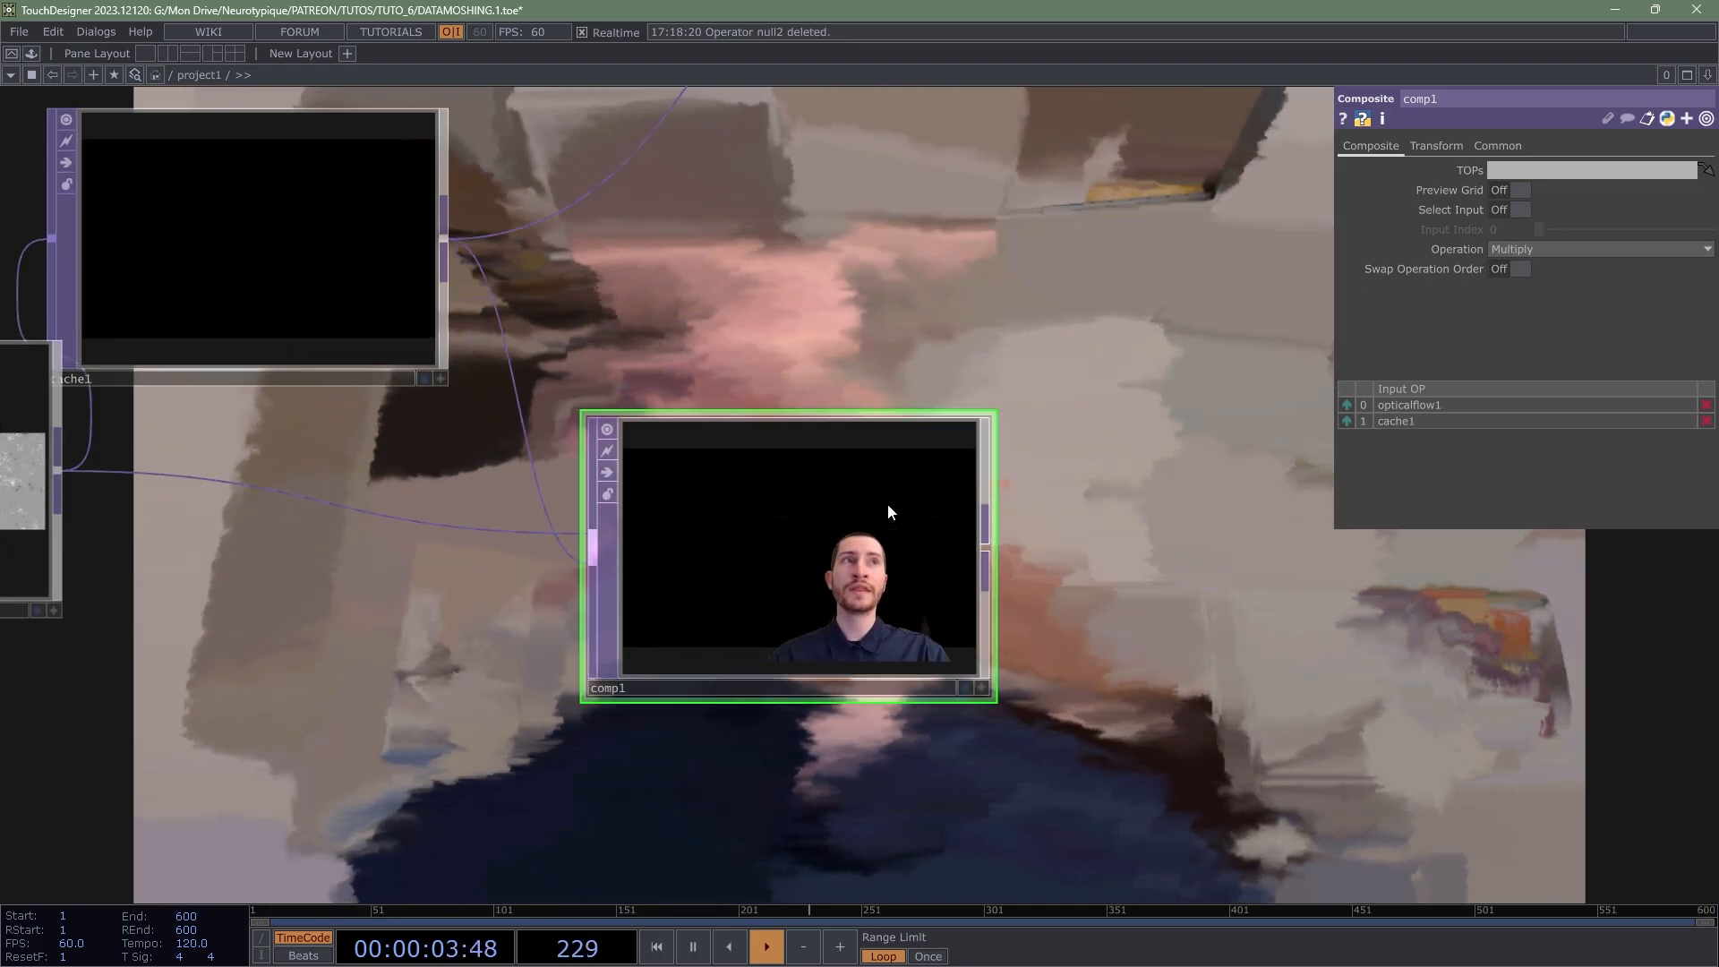
Step: Set comp1's Operation to Average
left_click(1625, 251)
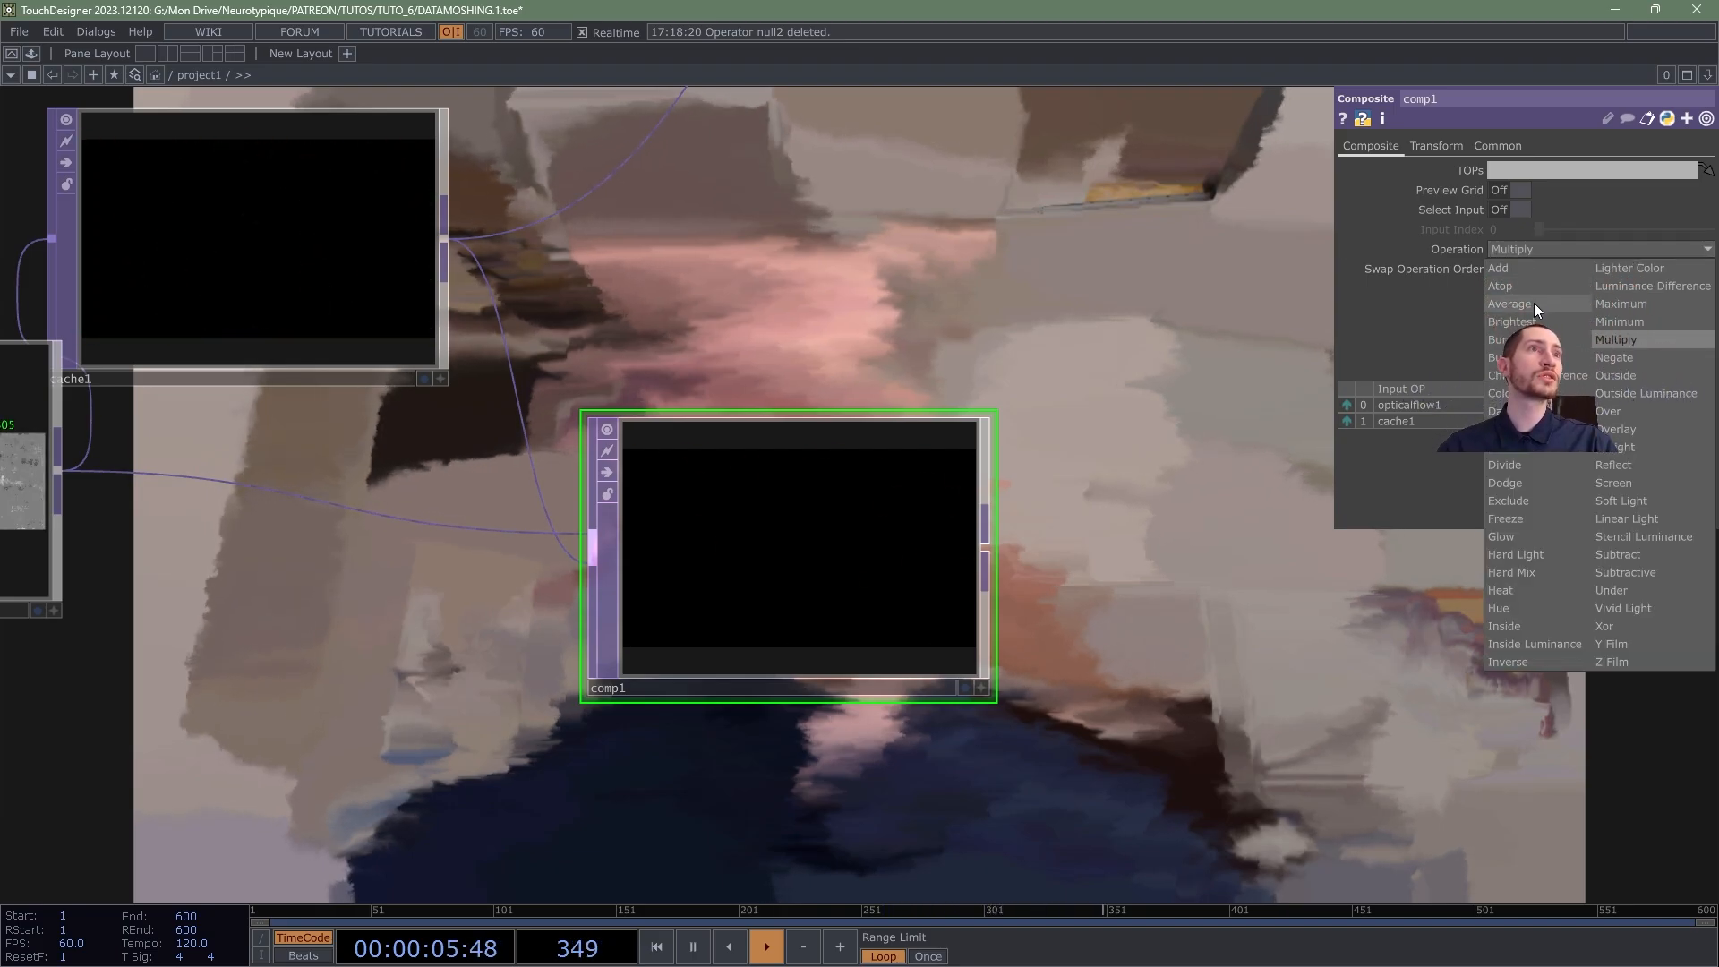
left_click(1534, 303)
left_click_drag(835, 571, 944, 551)
scroll(935, 547, "up", 2)
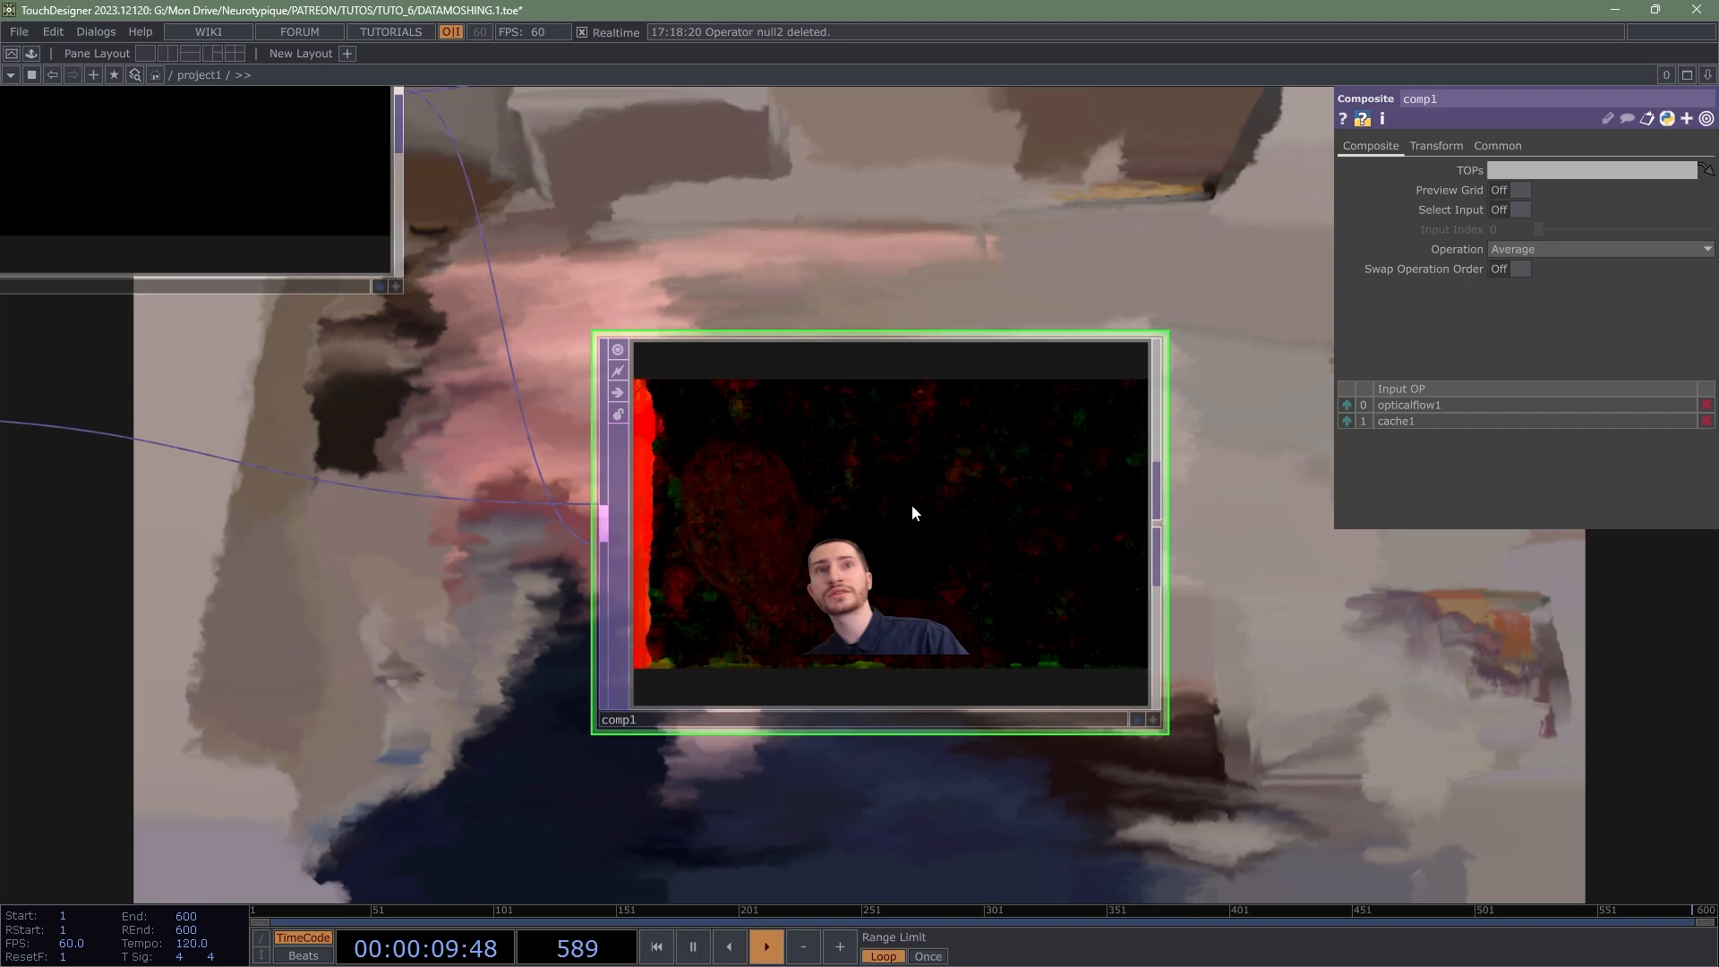
scroll(912, 503, "down", 2)
Step: Examine comp1's averaged flow output beside cache1 and opticalflow1, and check the datamosh effect in the background
left_click_drag(1157, 595, 1018, 559)
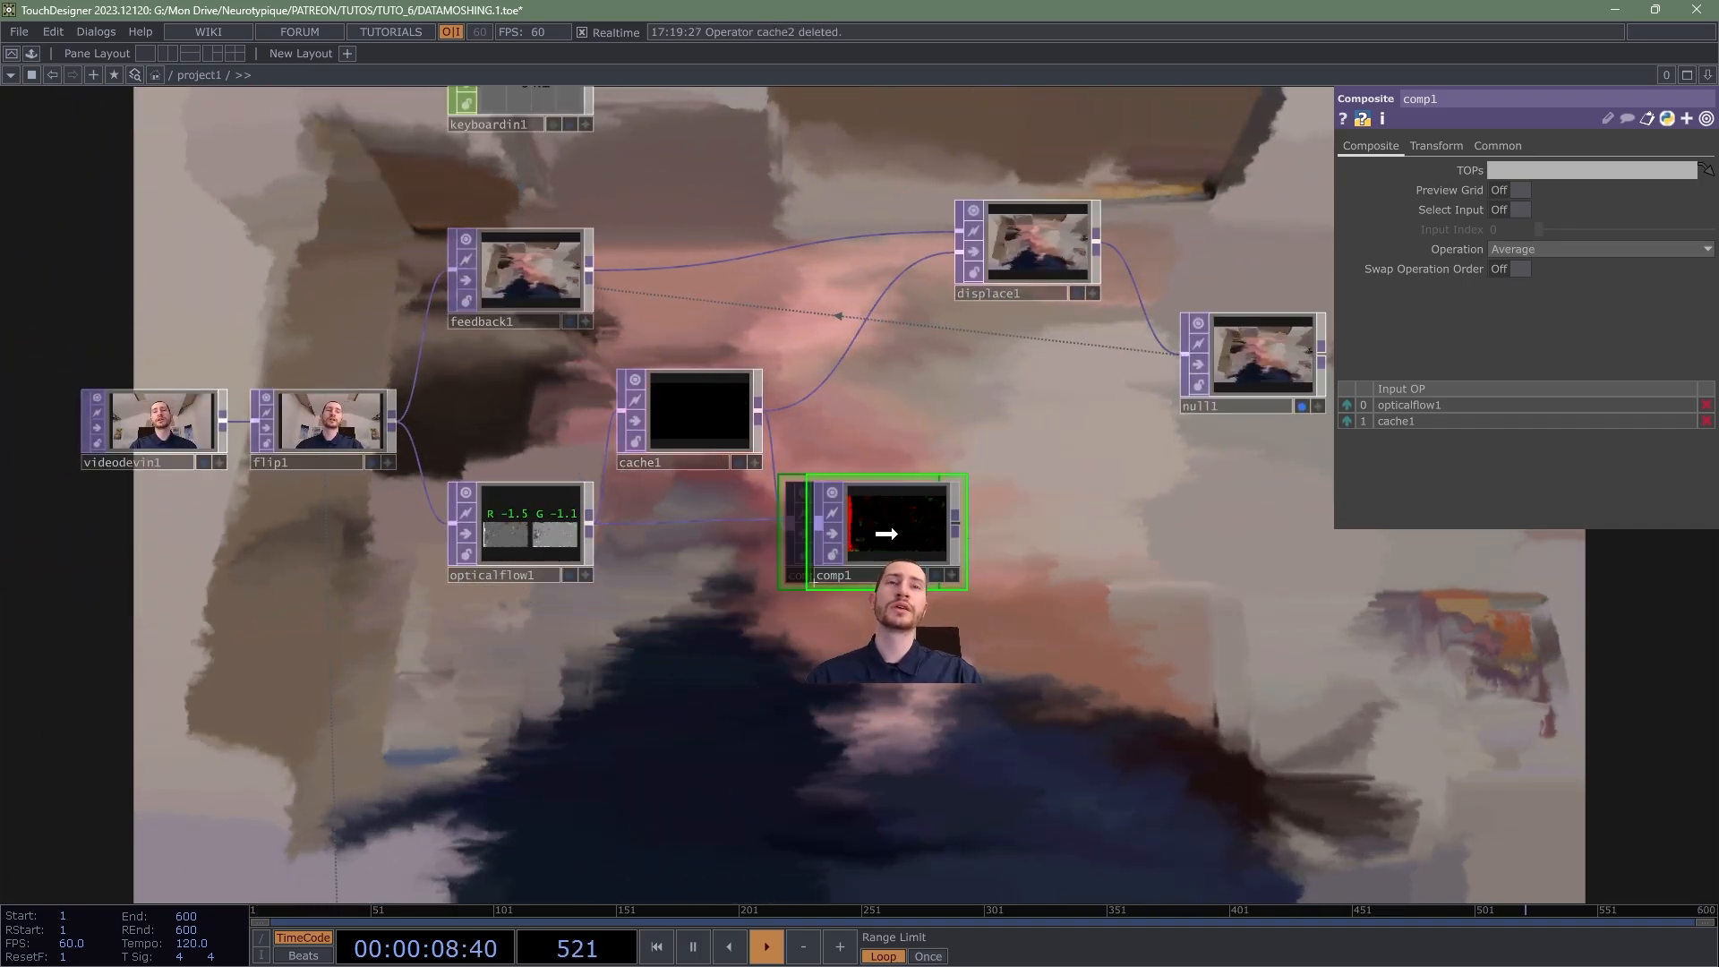
left_click_drag(893, 519, 879, 514)
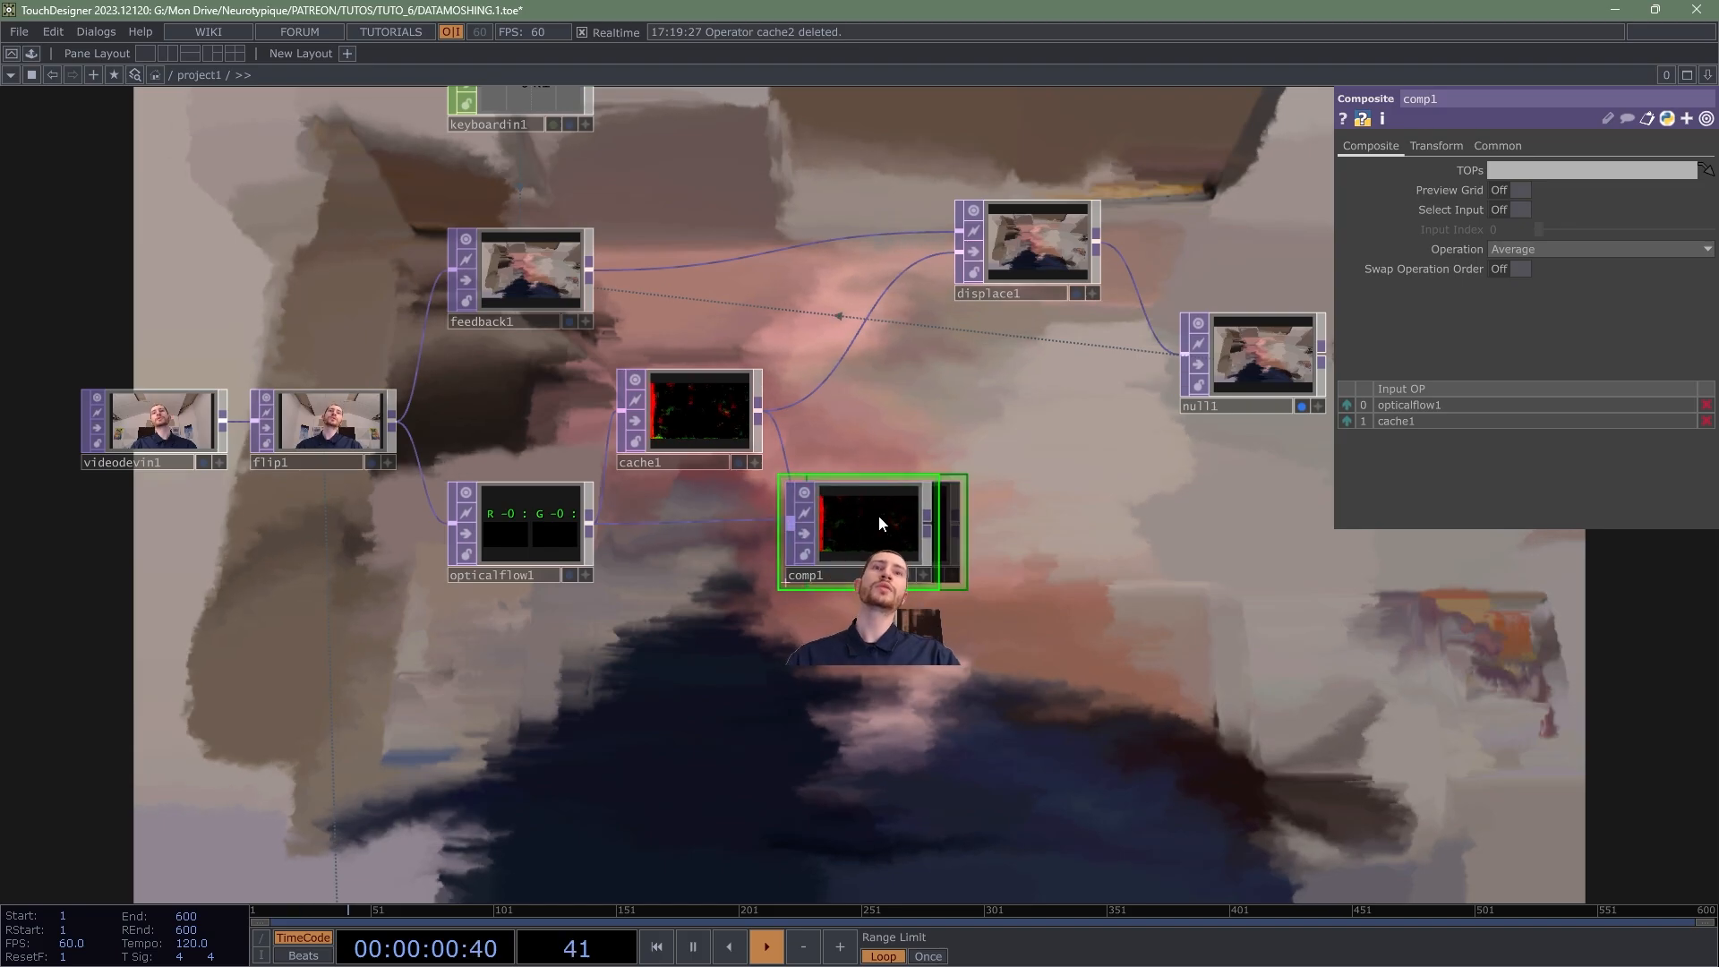
scroll(882, 517, "up", 5)
middle_click_drag(774, 438, 831, 520)
scroll(832, 518, "up", 5)
scroll(812, 532, "down", 6)
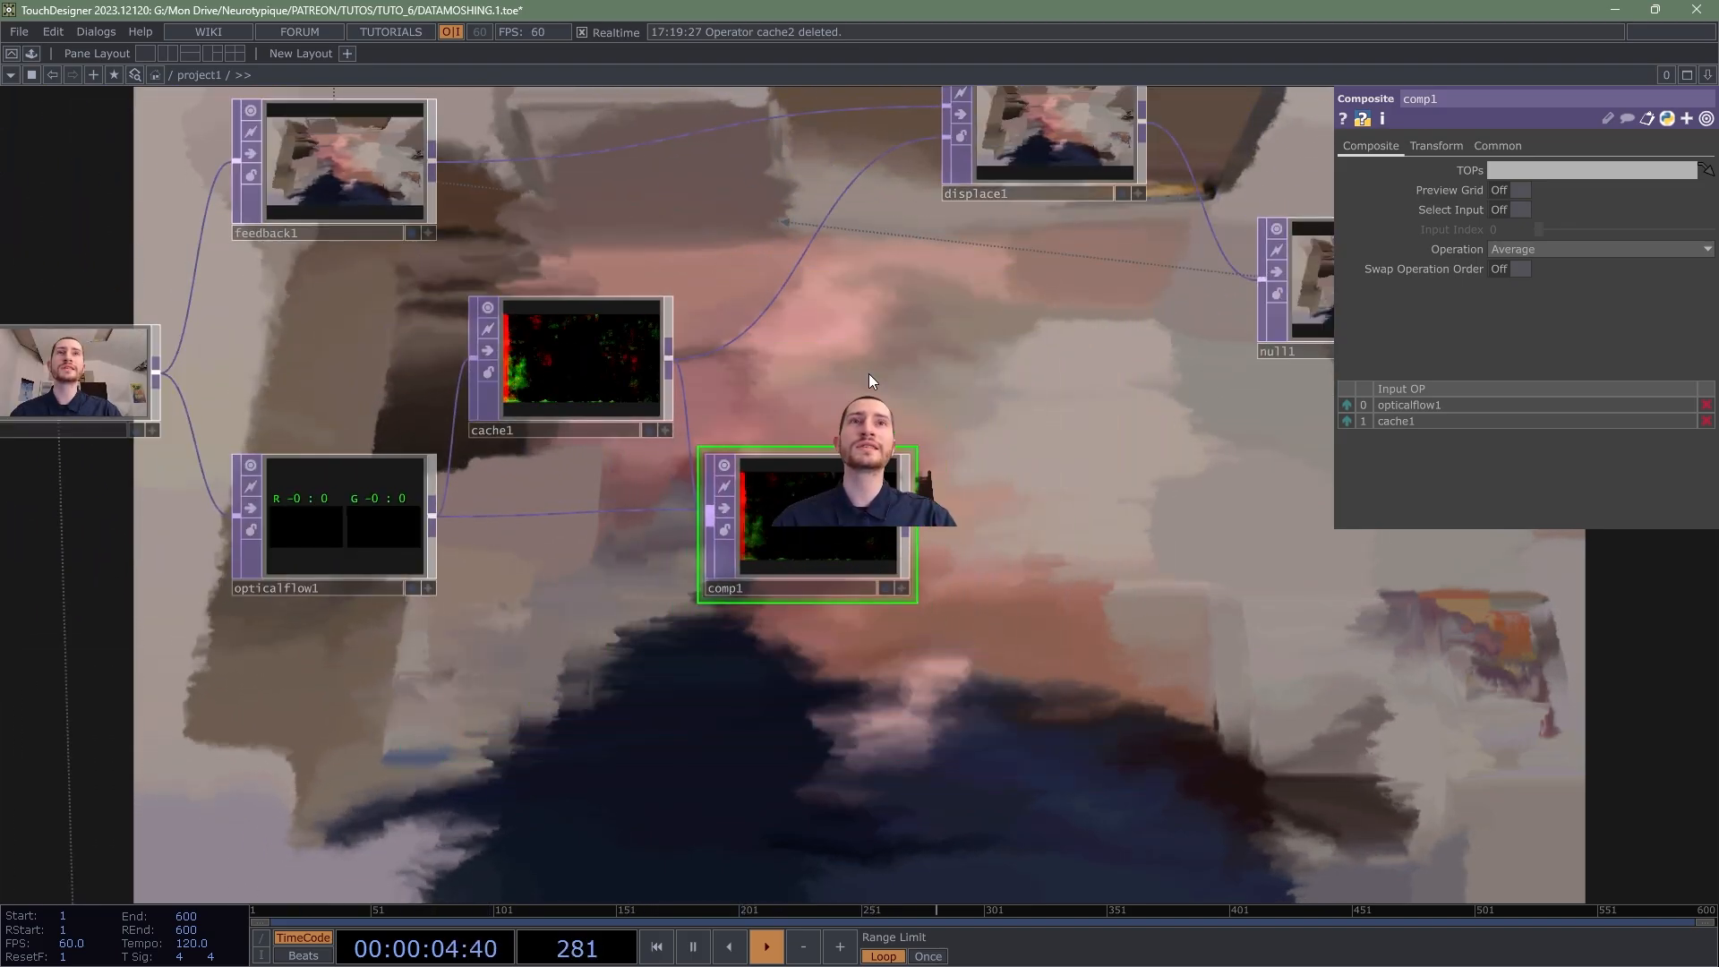
left_click_drag(870, 369, 770, 367)
scroll(770, 367, "down", 3)
left_click_drag(911, 358, 892, 421)
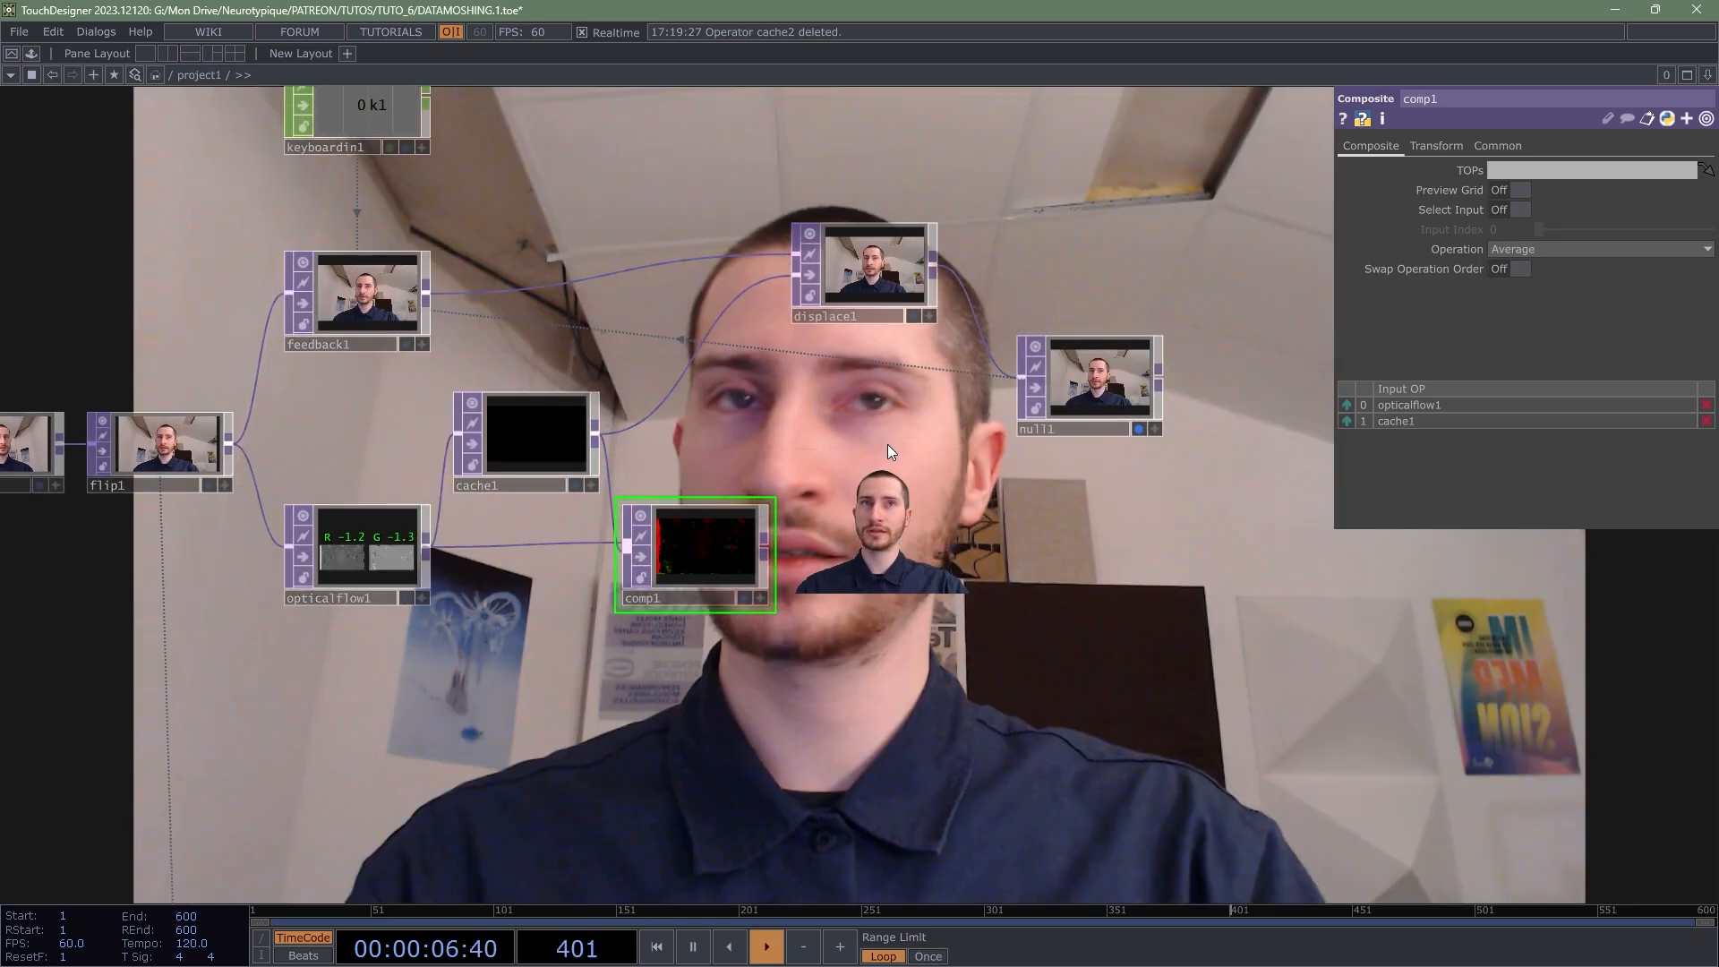
left_click_drag(938, 547, 864, 467)
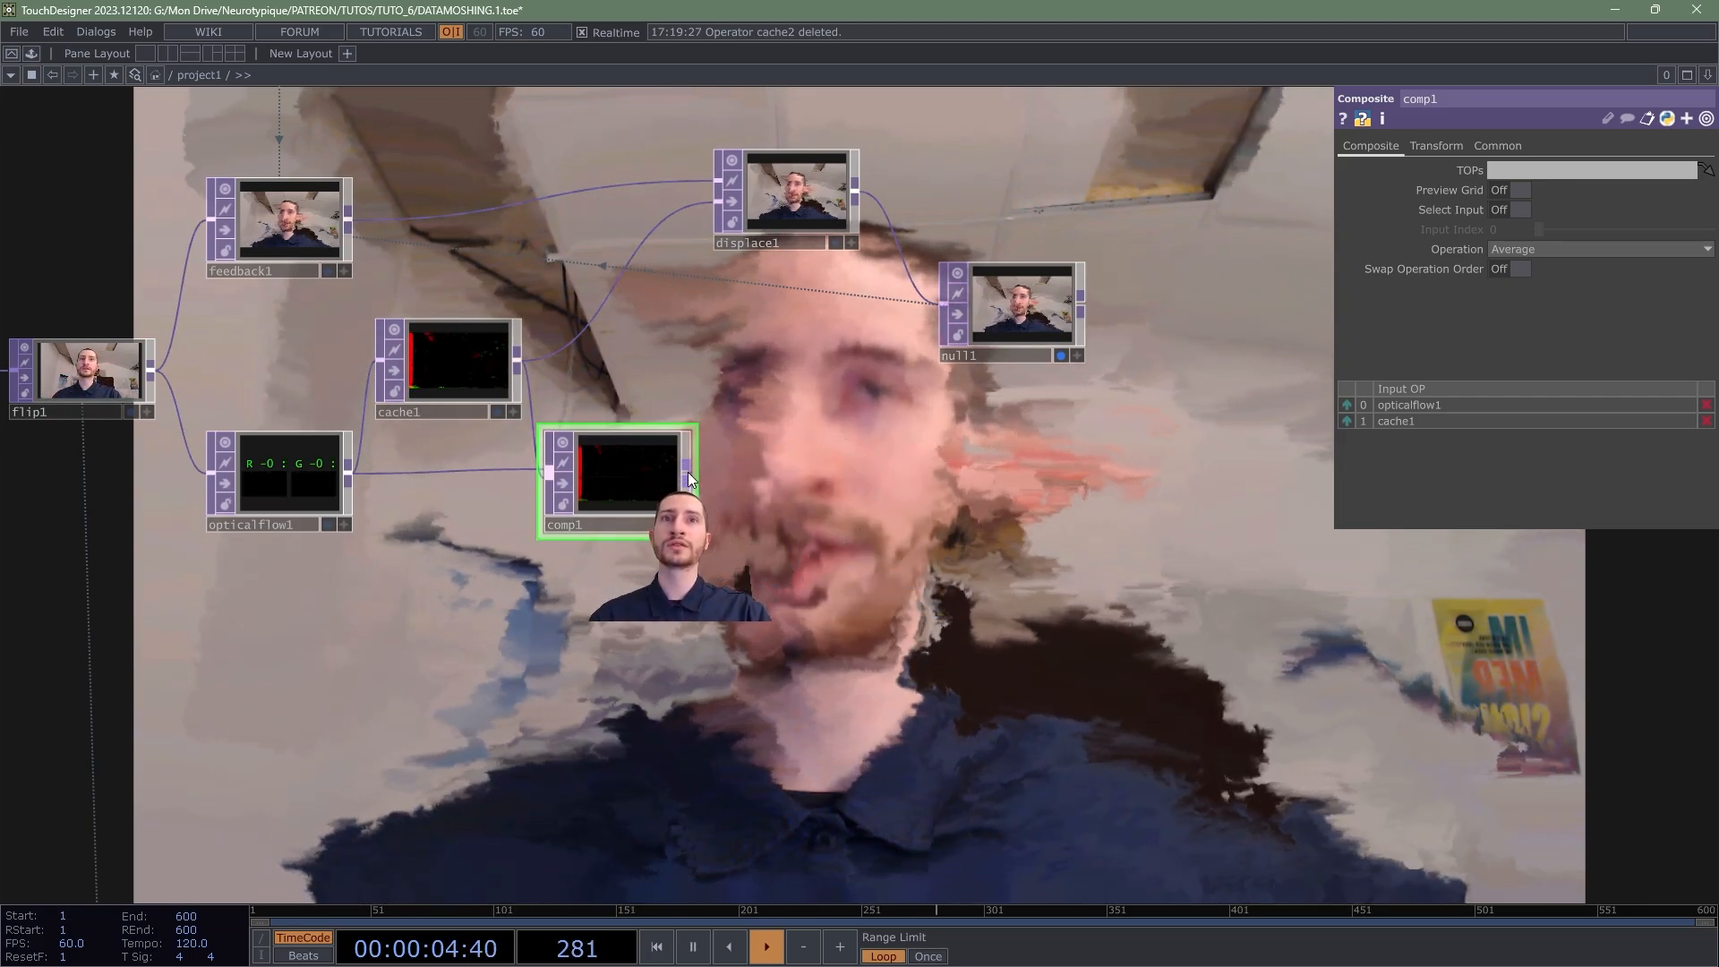
Step: Add a second Cache TOP after comp1
left_click(773, 449)
type("cachr")
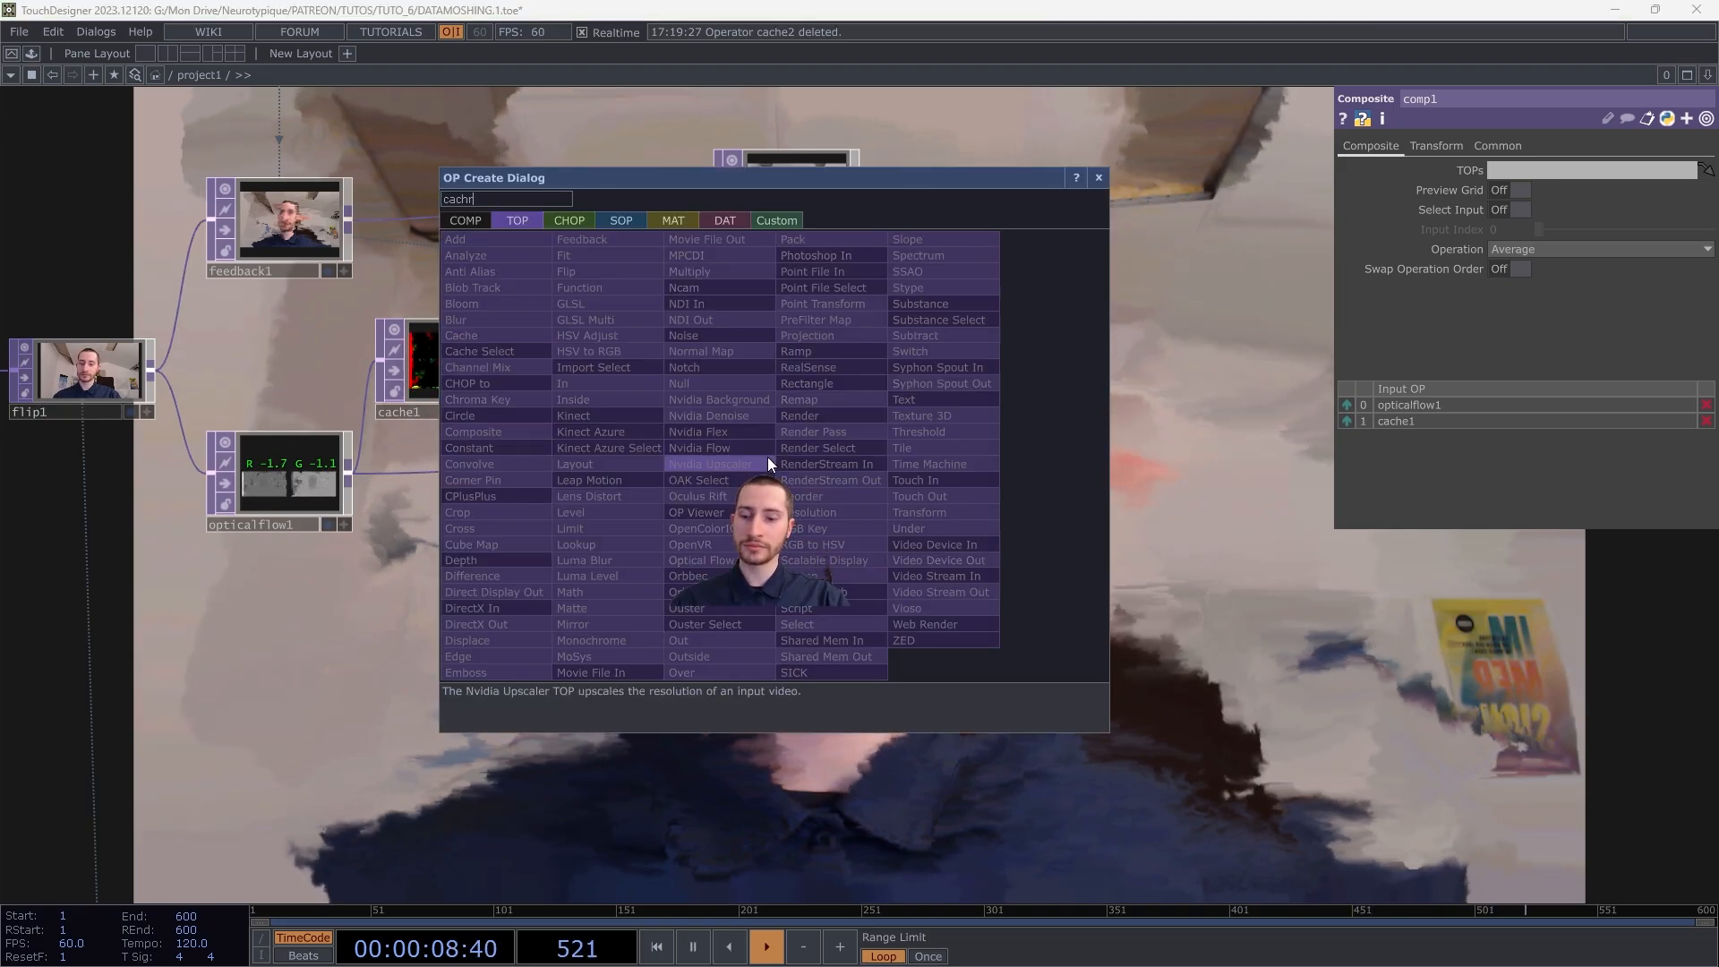
key("BackSpace")
type("e")
left_click(513, 341)
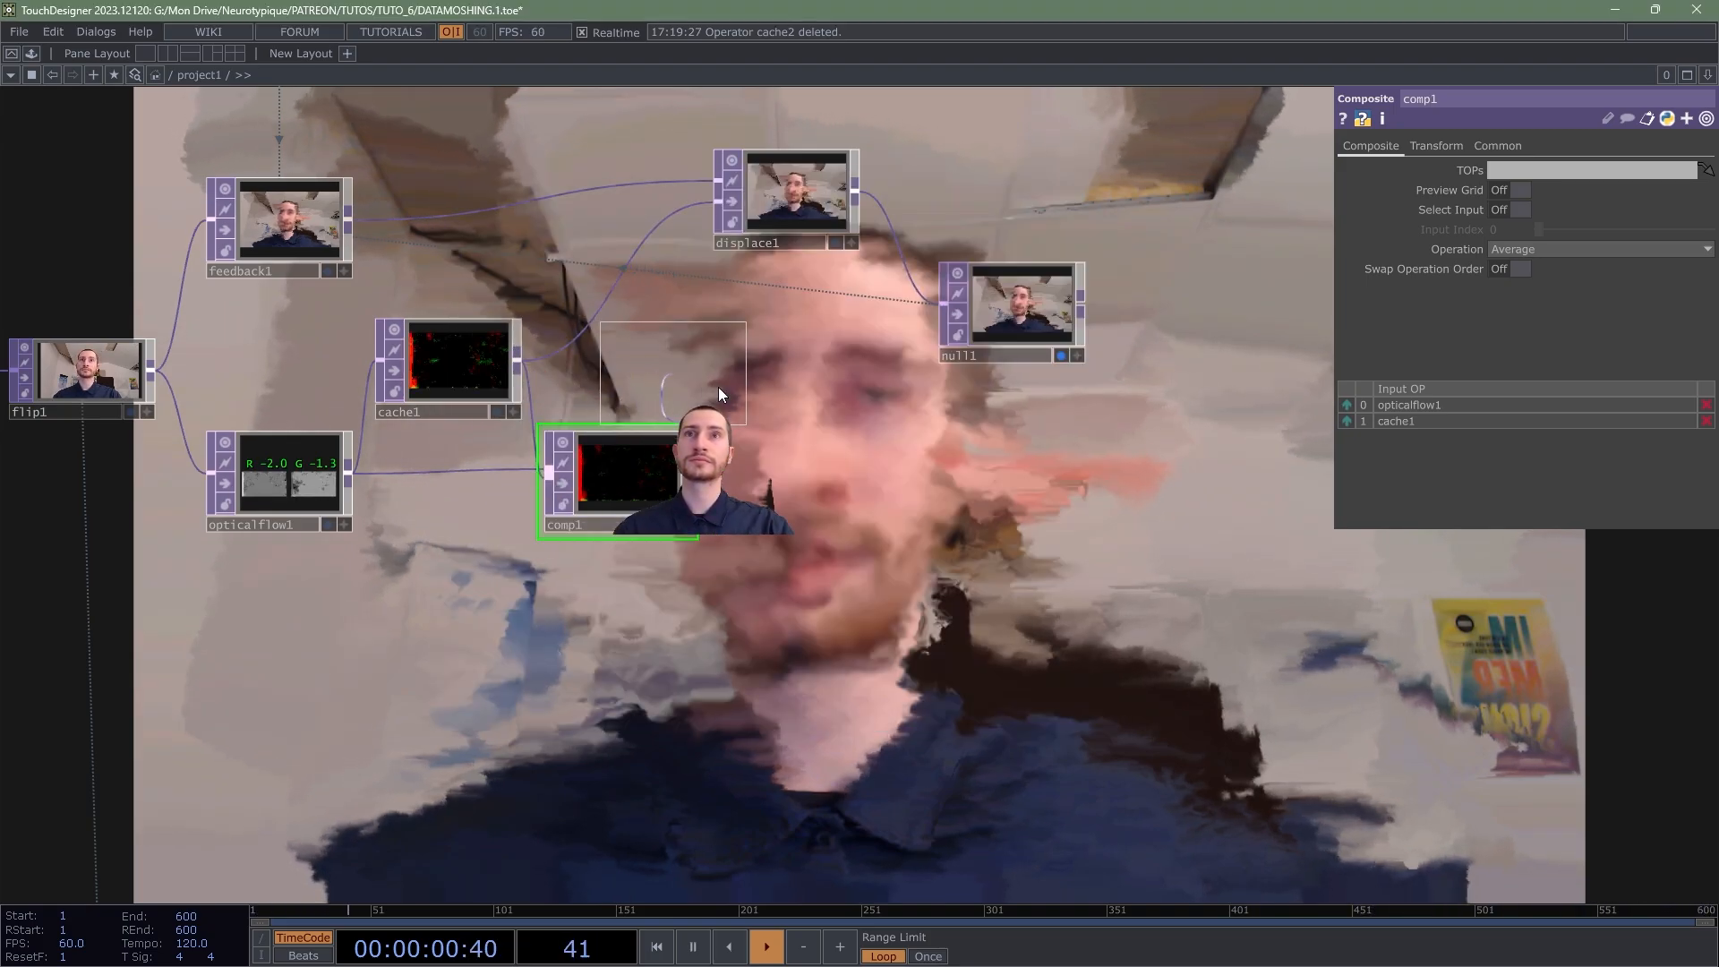
left_click(815, 372)
Step: Move null1 and displace1 away from cache2 to make room in the network
left_click_drag(894, 414, 793, 503)
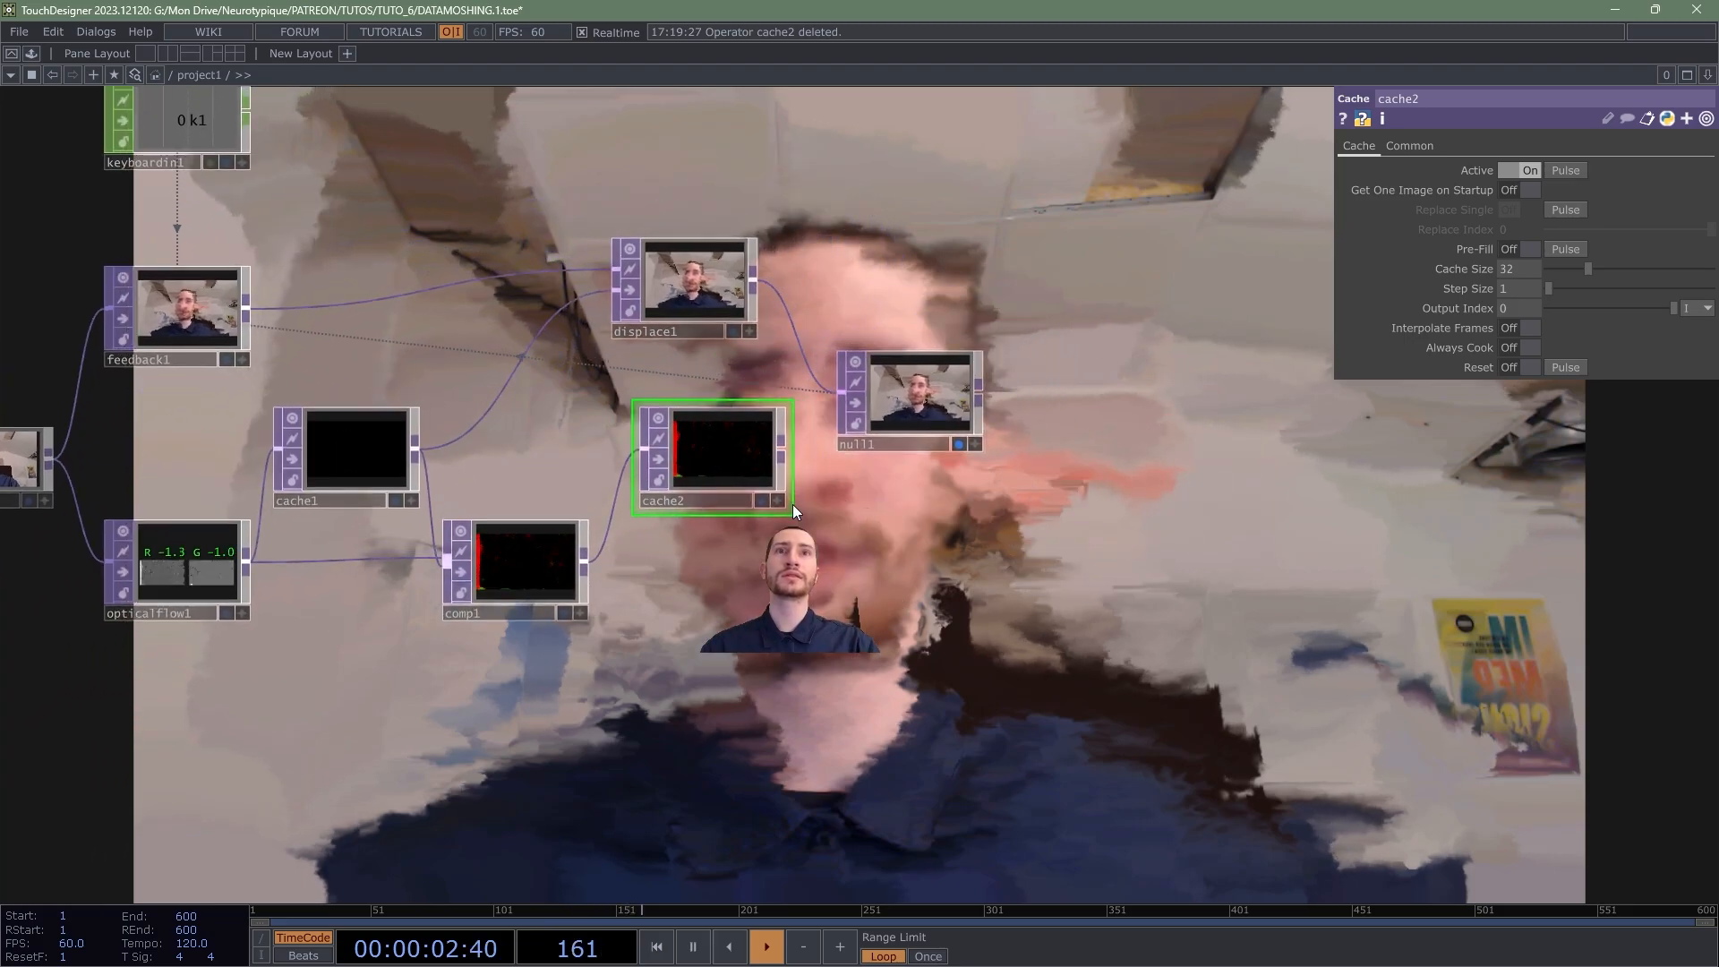
left_click_drag(1032, 406, 1047, 405)
left_click_drag(706, 314, 899, 293)
Step: Set cache2's Cache Size to 1
left_click_drag(1486, 269, 1459, 268)
type("1")
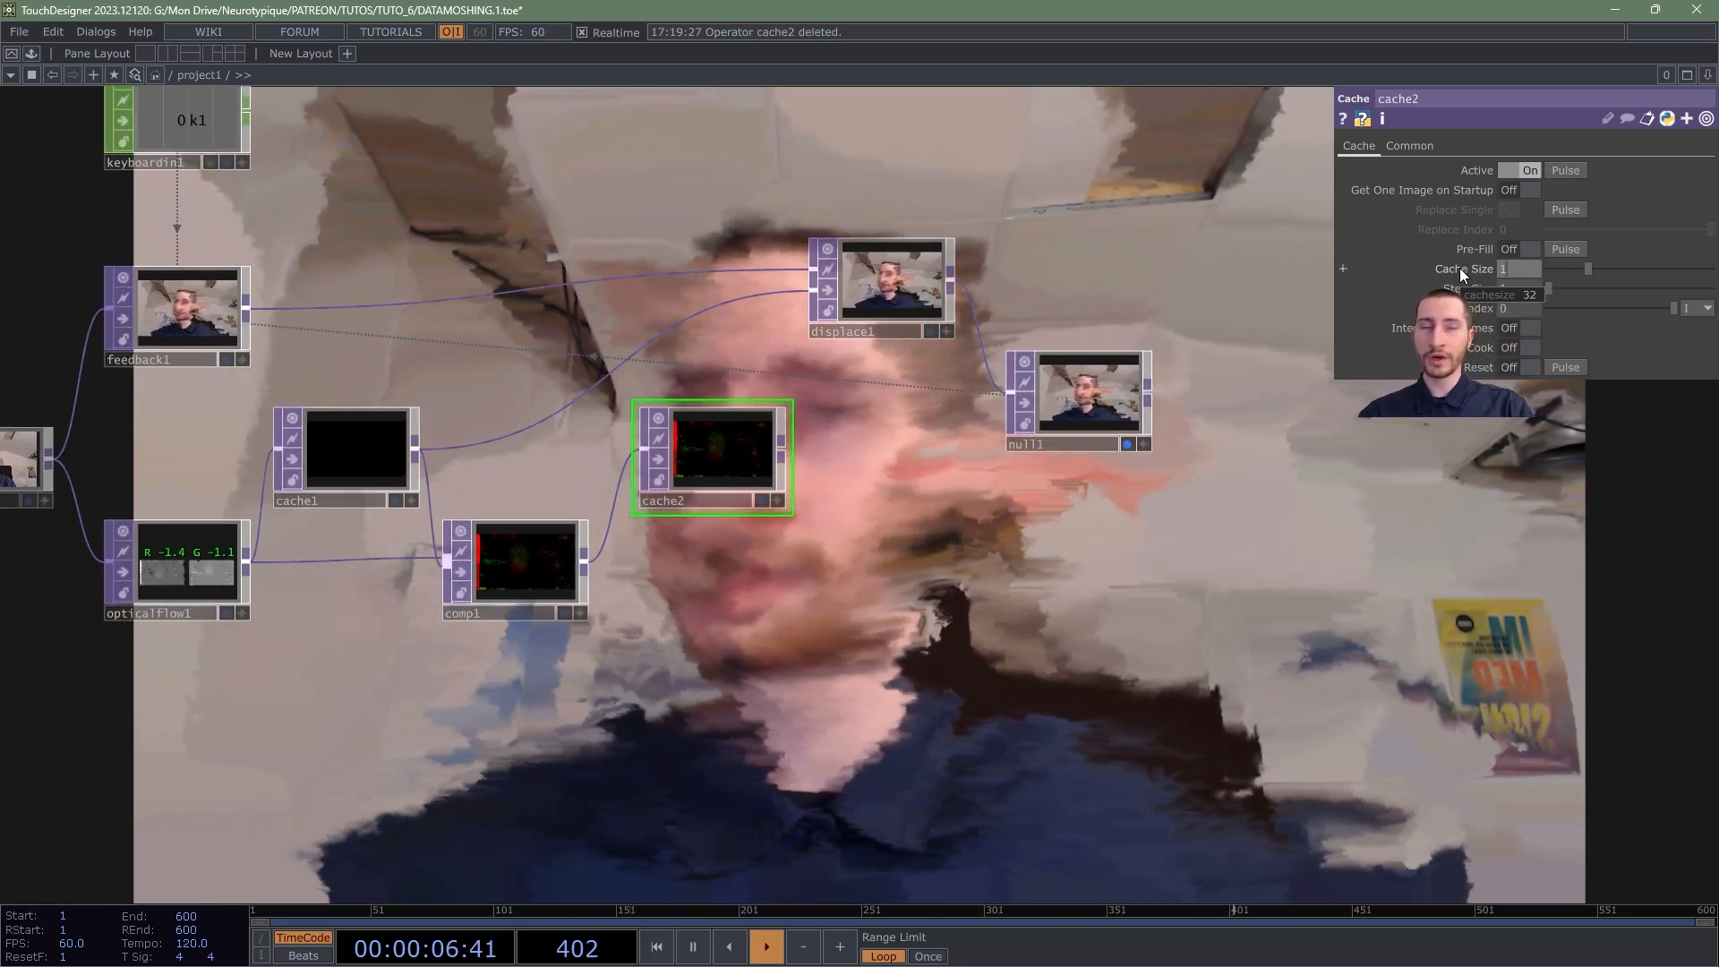
key("Return")
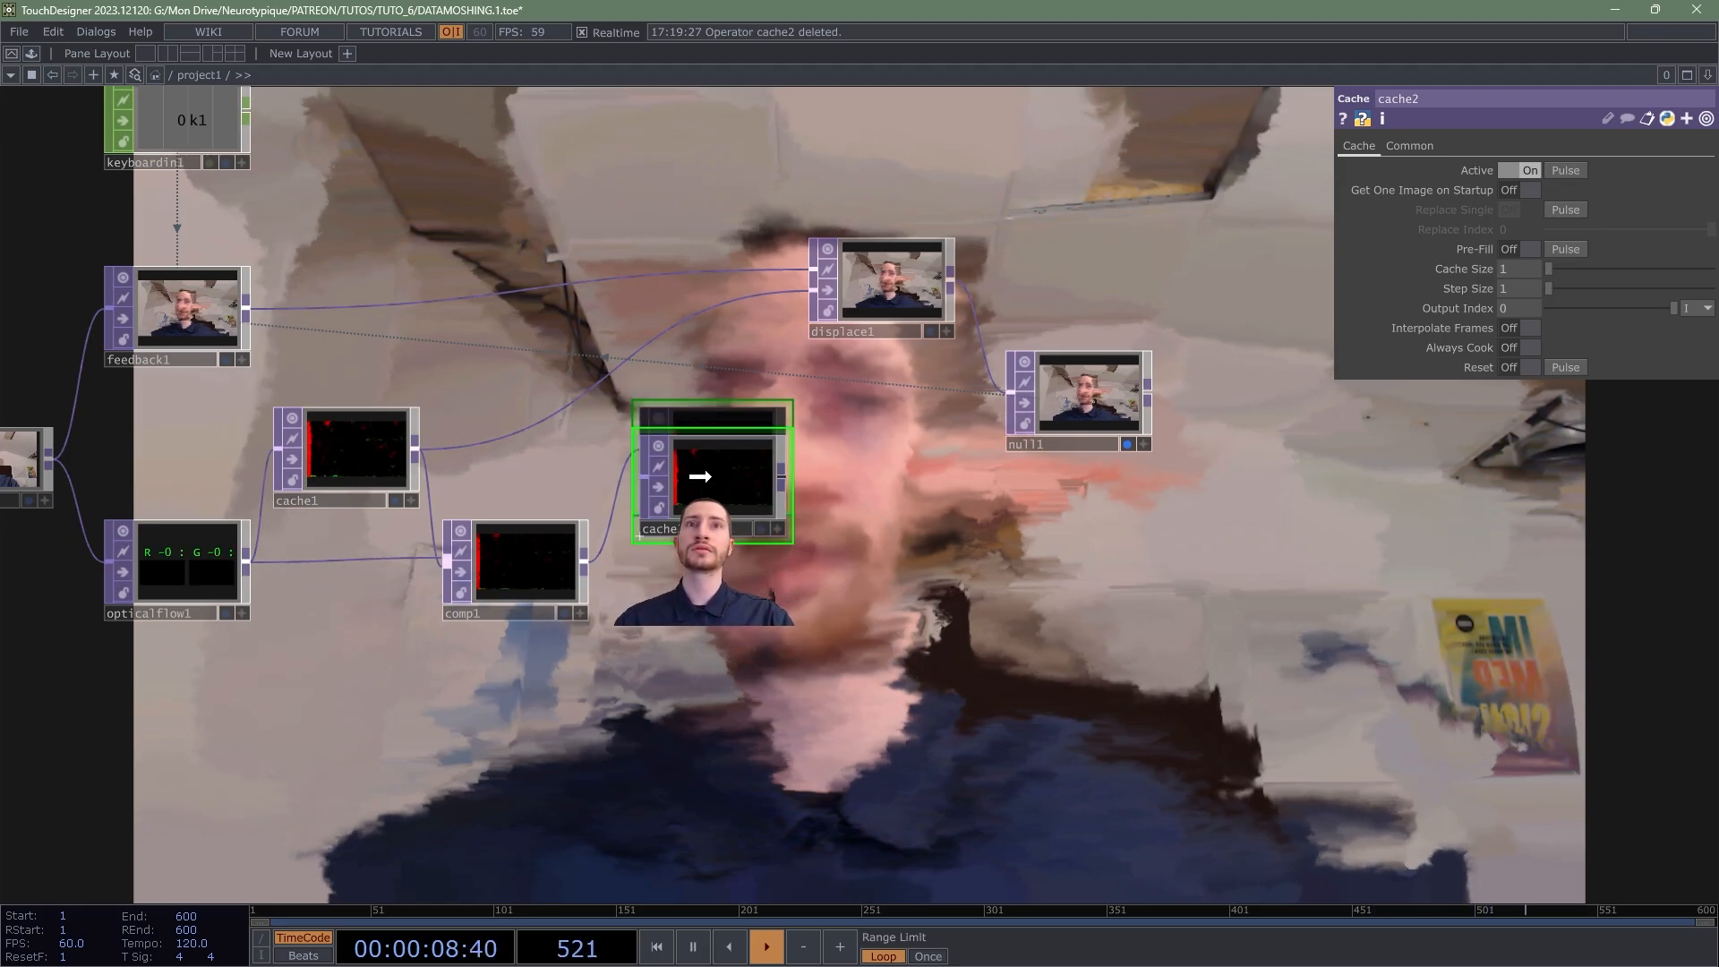
Step: Connect cache2's output to displace1's second input in place of cache1
left_click_drag(780, 481, 674, 324)
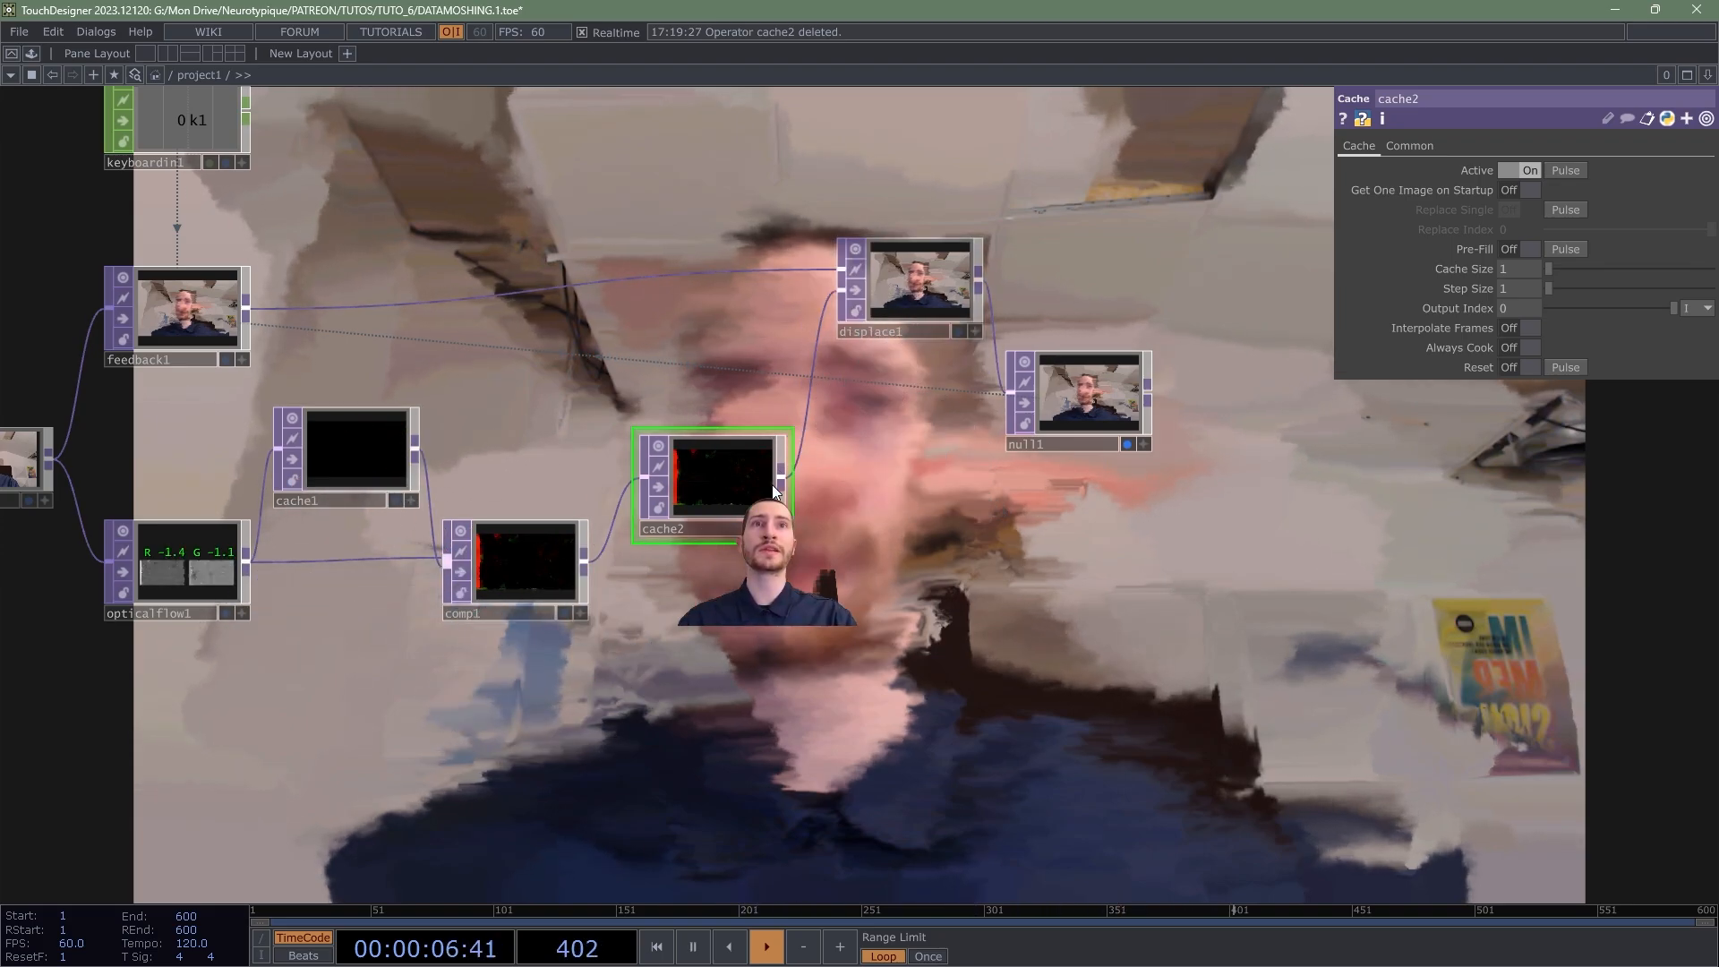
scroll(768, 492, "up", 5)
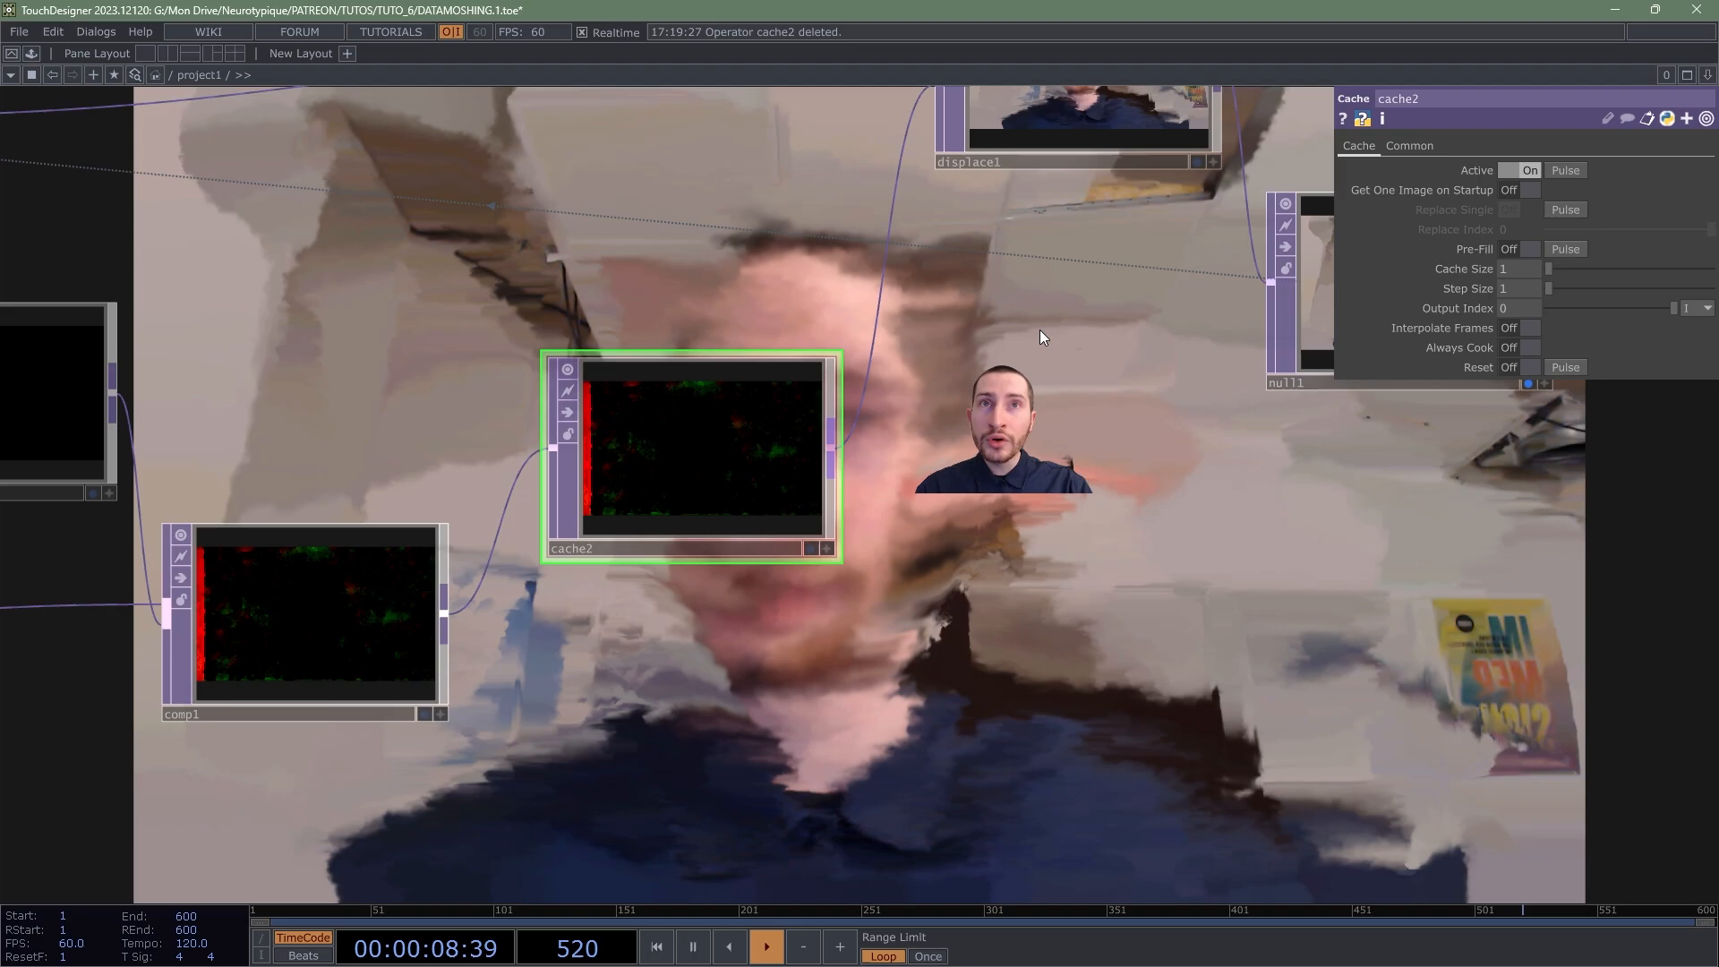
left_click_drag(1020, 451, 921, 301)
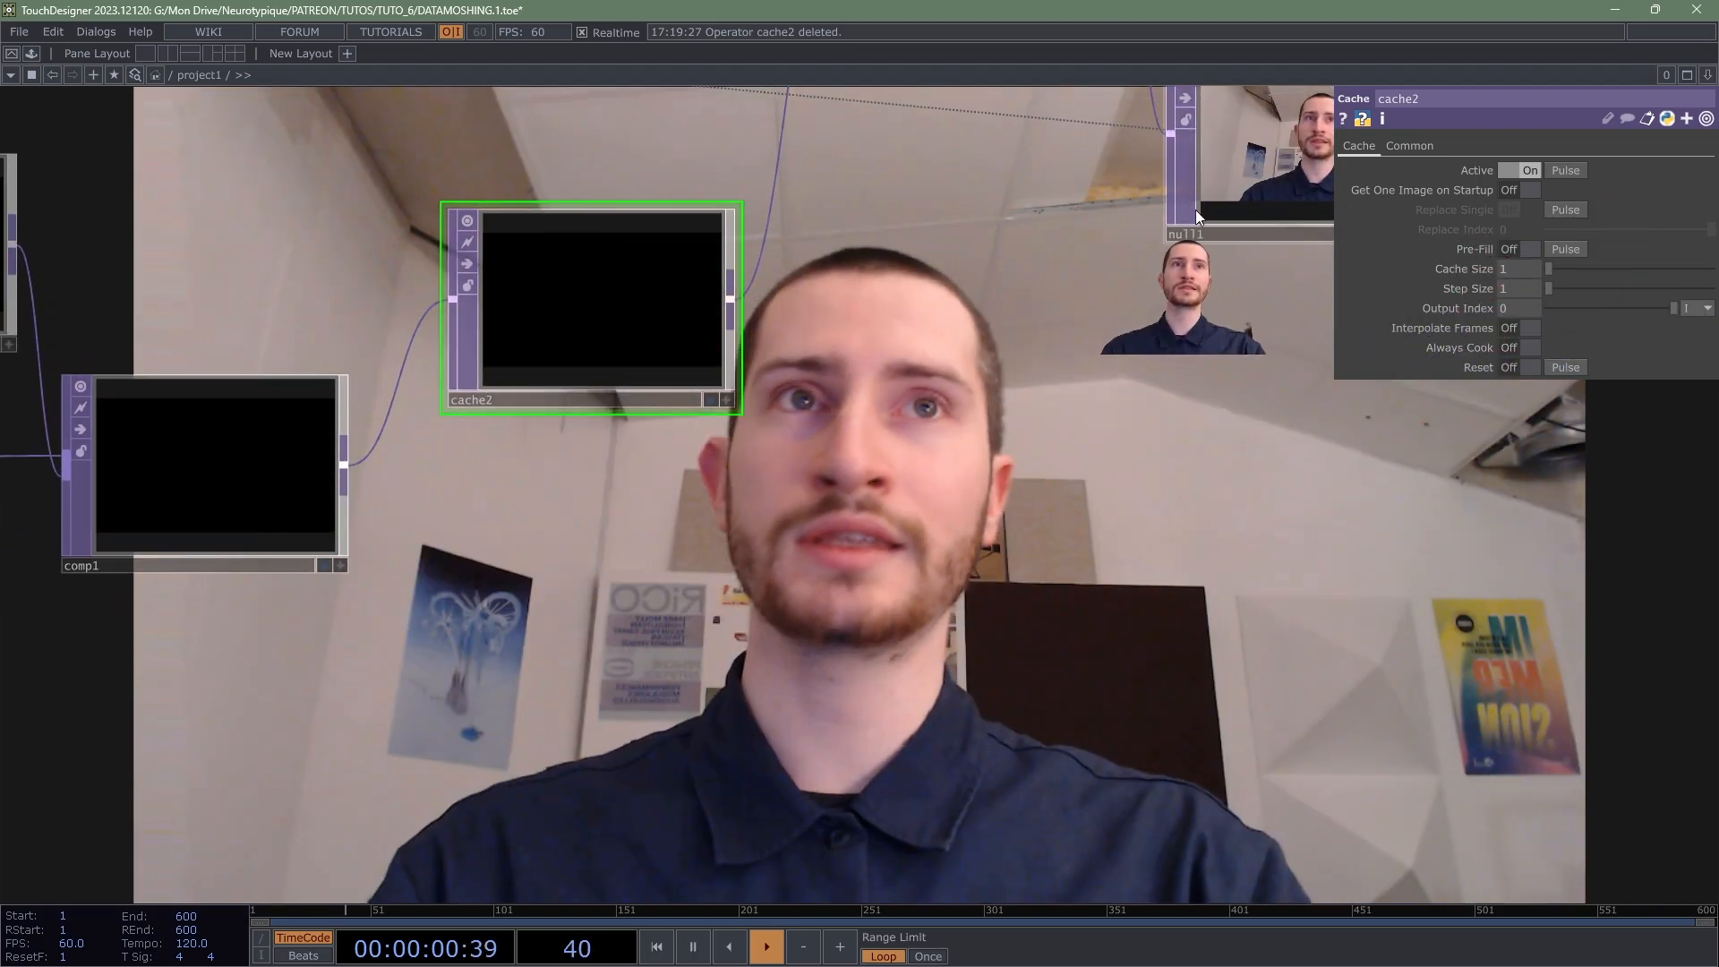
Step: Switch cache2's Active off, on and off again to freeze a frame of the optical flow
left_click(1530, 169)
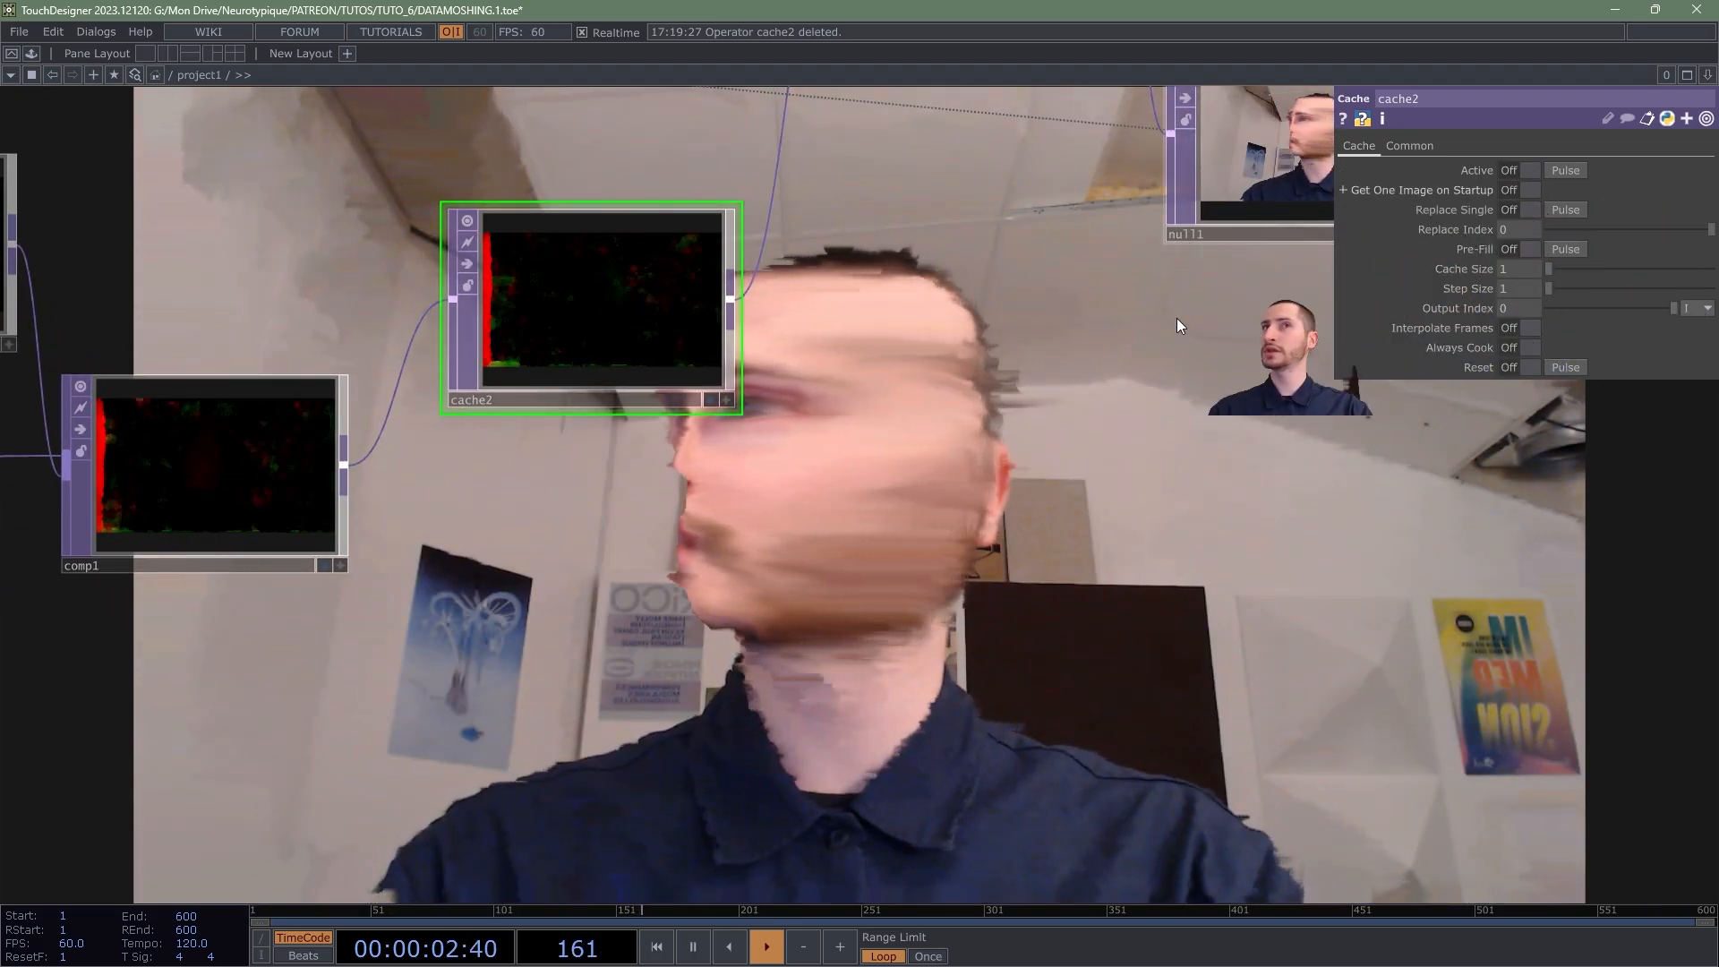
scroll(576, 274, "up", 4)
scroll(648, 395, "down", 3)
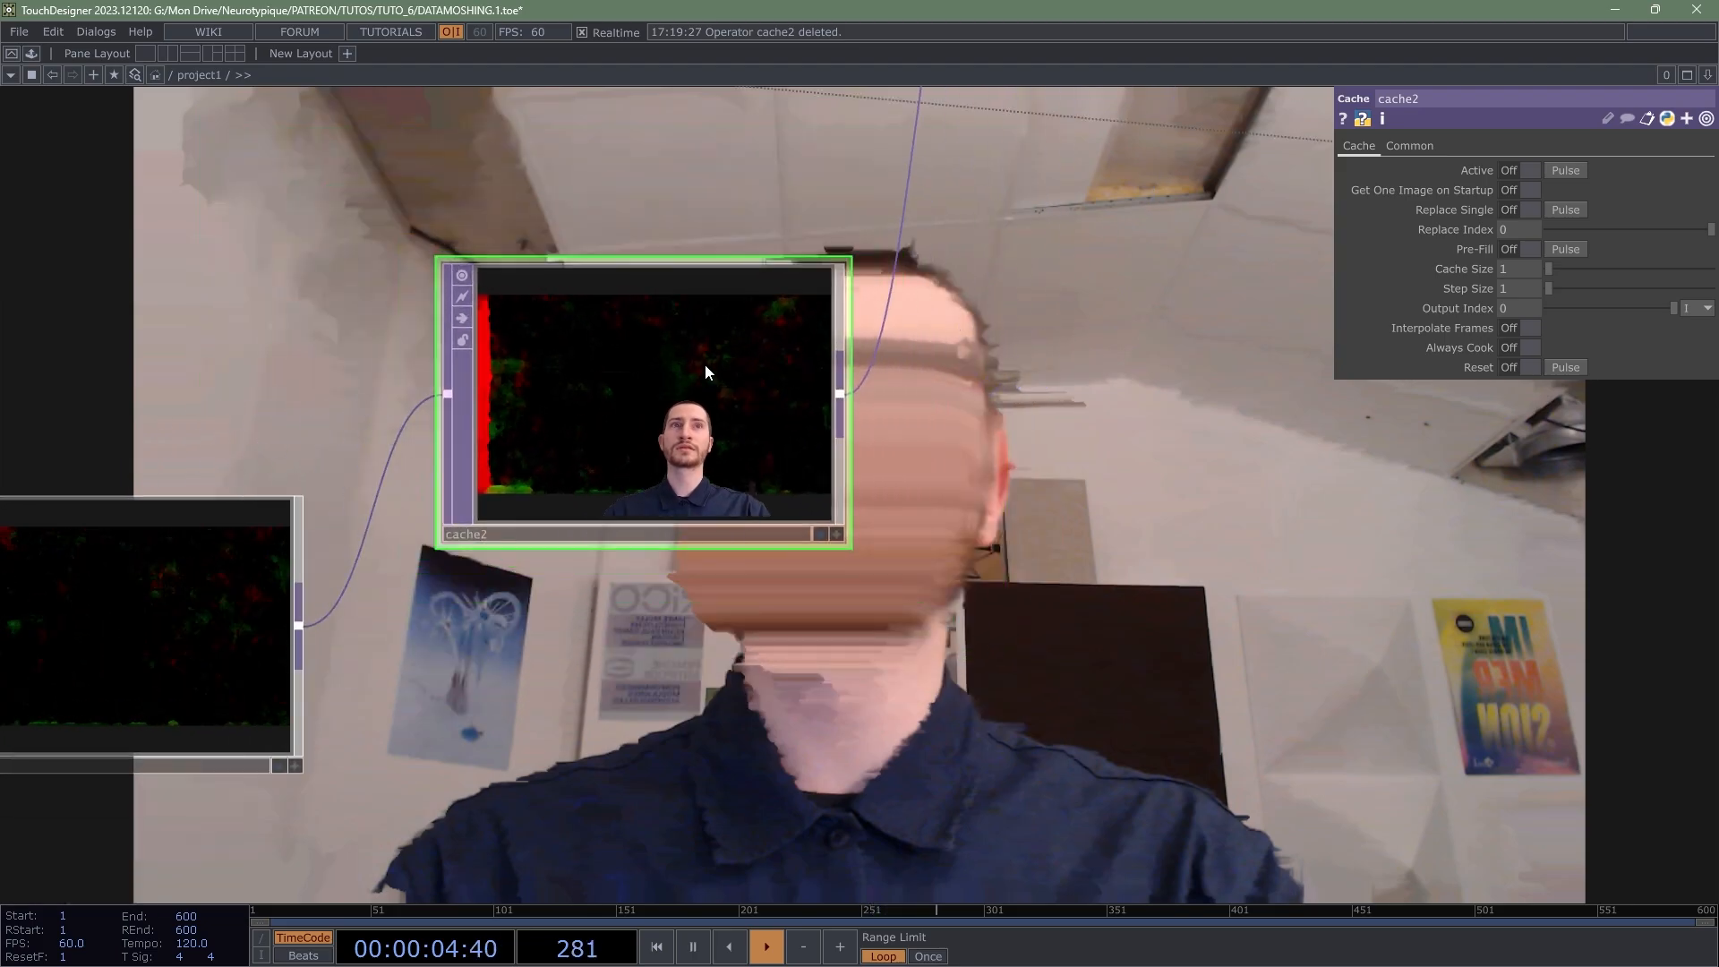
left_click_drag(933, 394, 772, 378)
left_click(1522, 170)
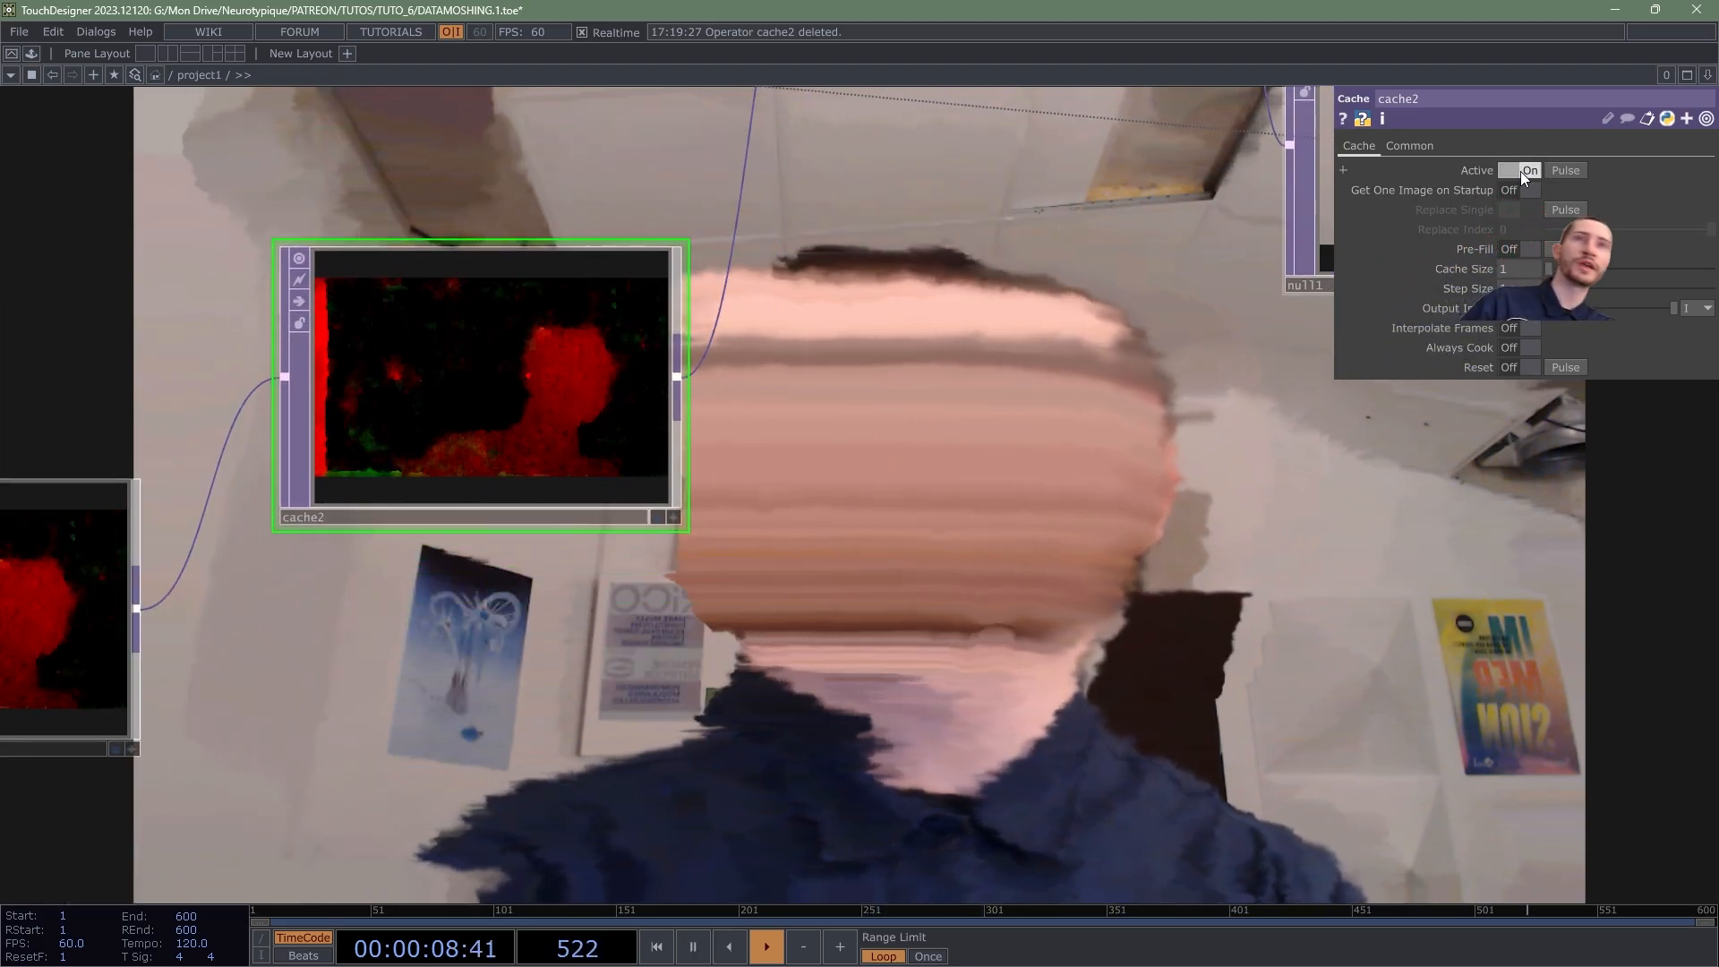
left_click(1518, 175)
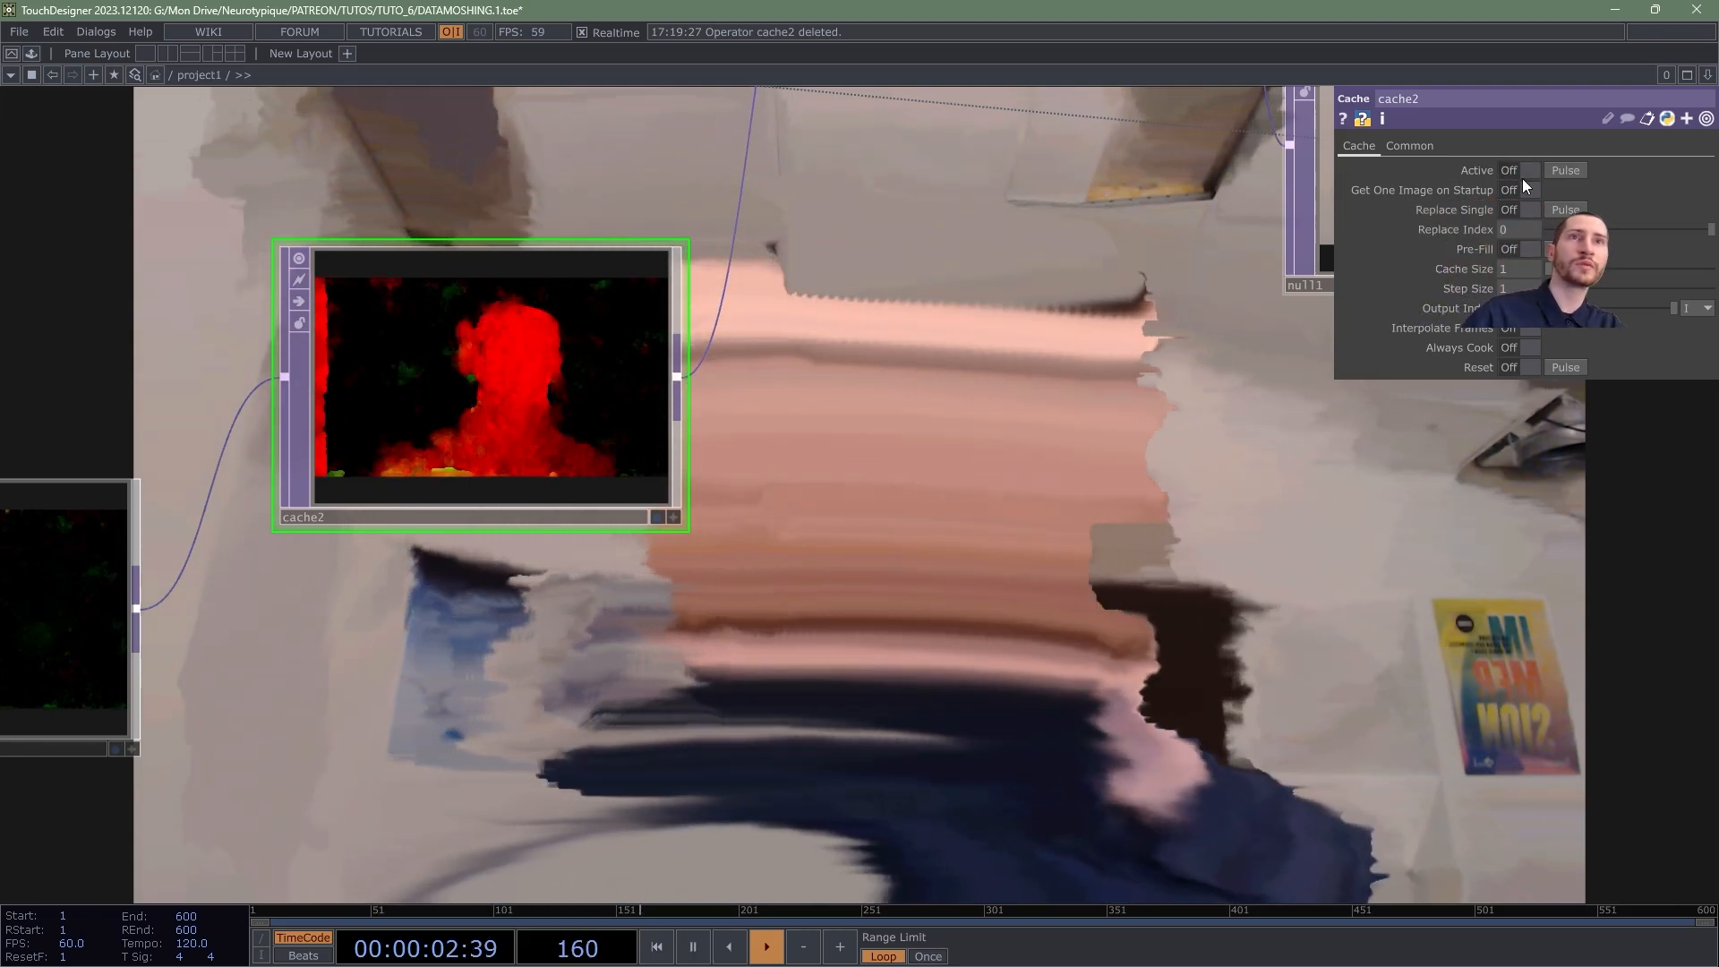
Step: Inspect cache2's frozen frame and reactivate the cache briefly to capture a new one
scroll(860, 466, "down", 2)
left_click_drag(798, 591, 844, 695)
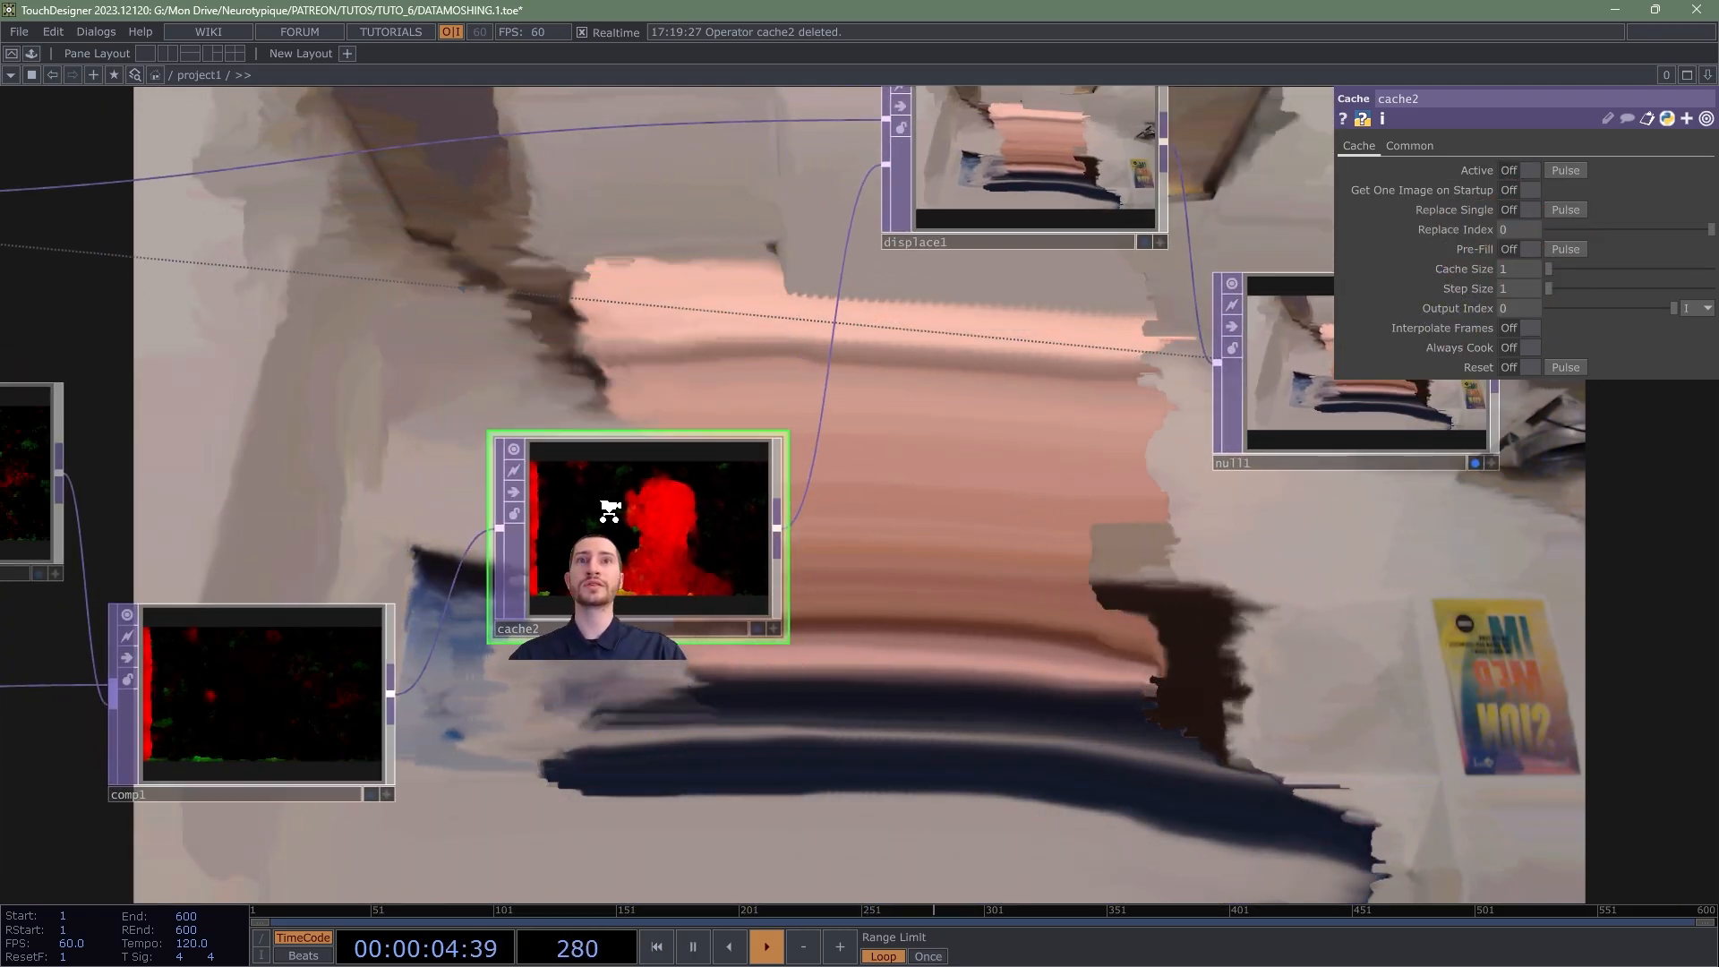
scroll(606, 508, "up", 5)
scroll(605, 588, "down", 3)
scroll(605, 587, "down", 3)
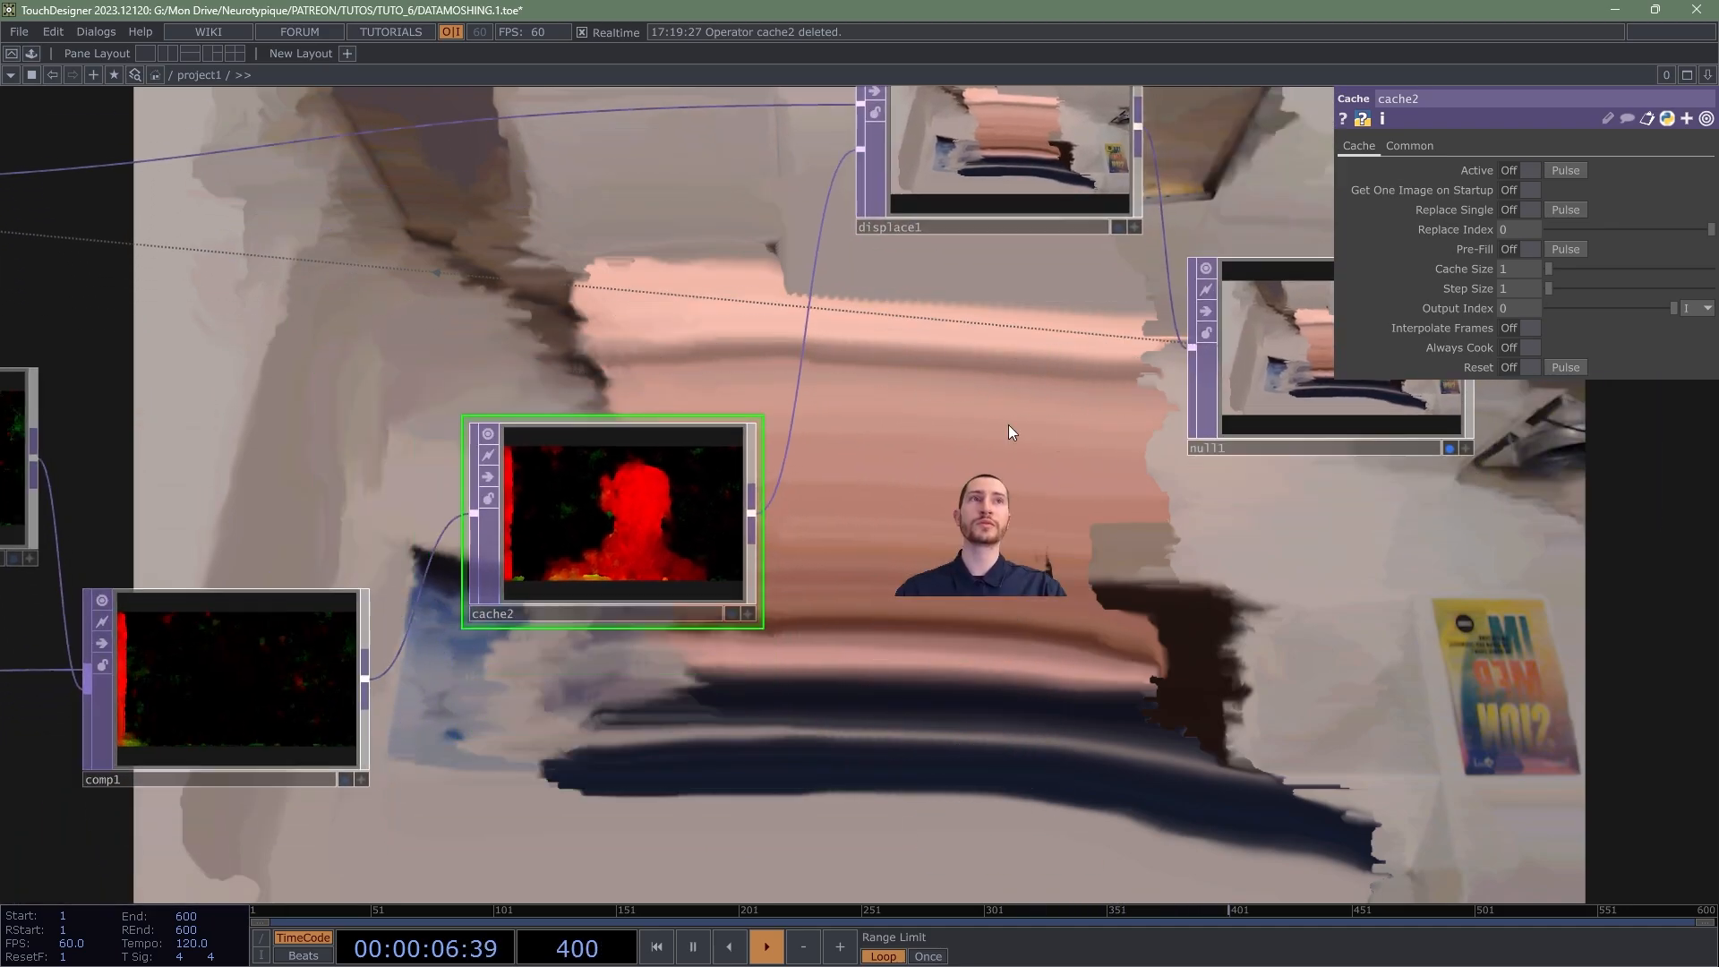
left_click(1522, 172)
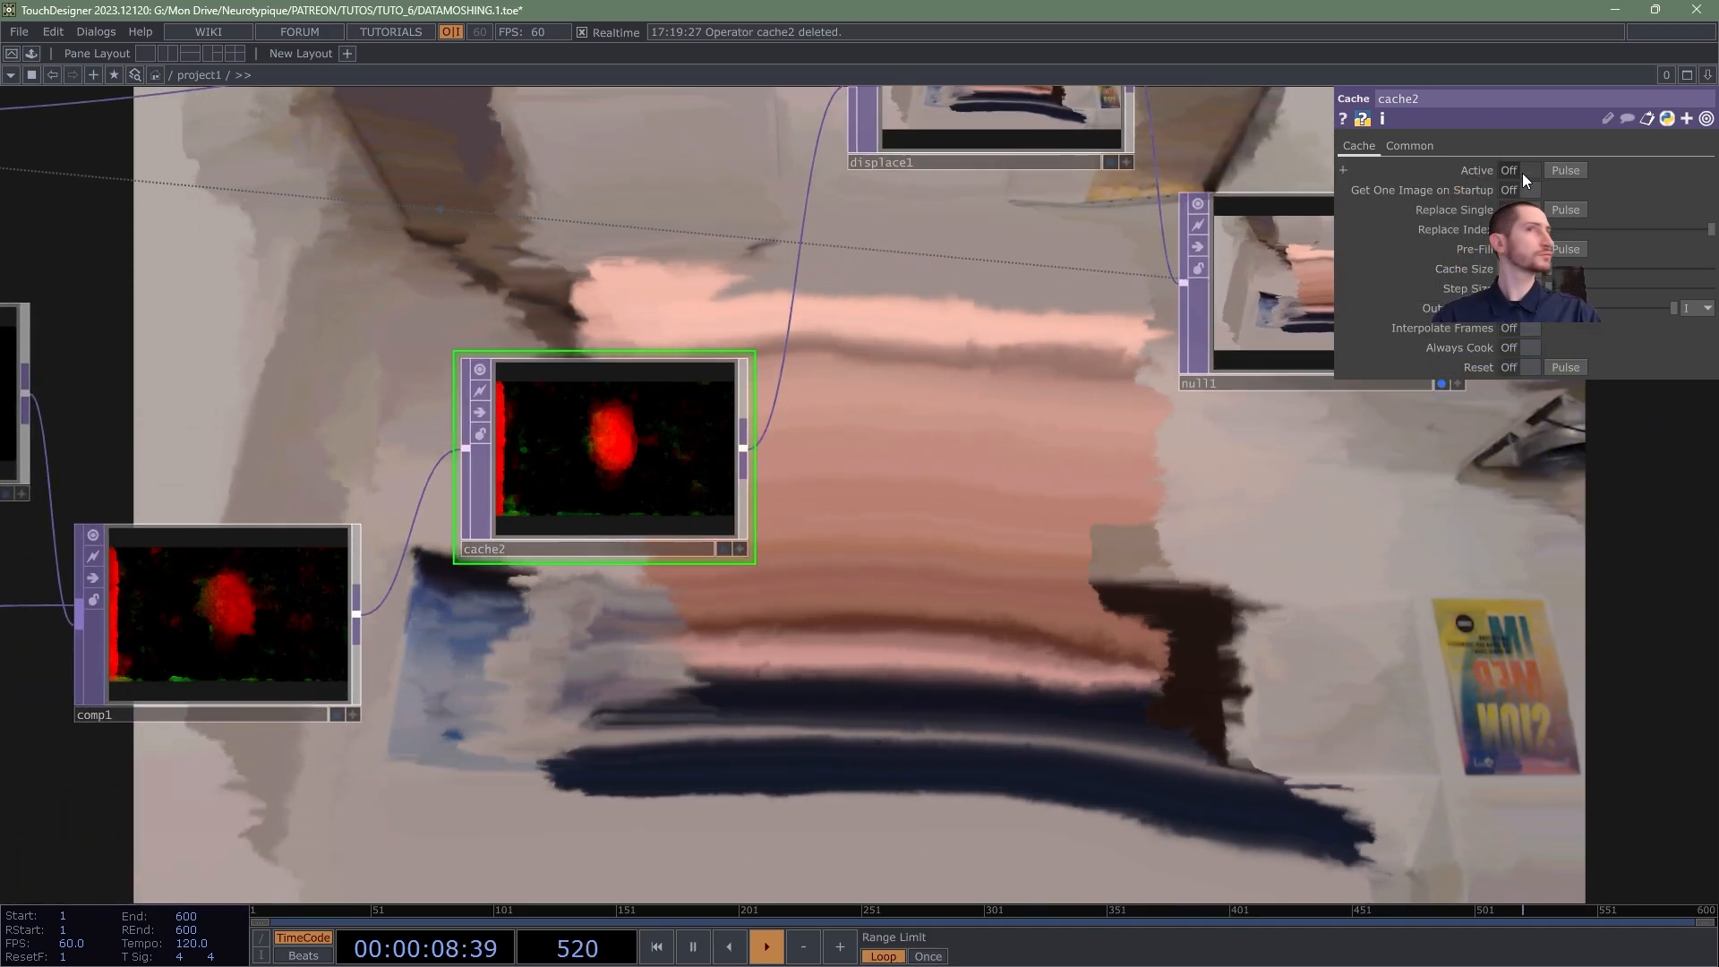
left_click(1522, 171)
Step: Examine how the flow frame frozen in cache2 smears the webcam image through displace1
scroll(646, 495, "down", 3)
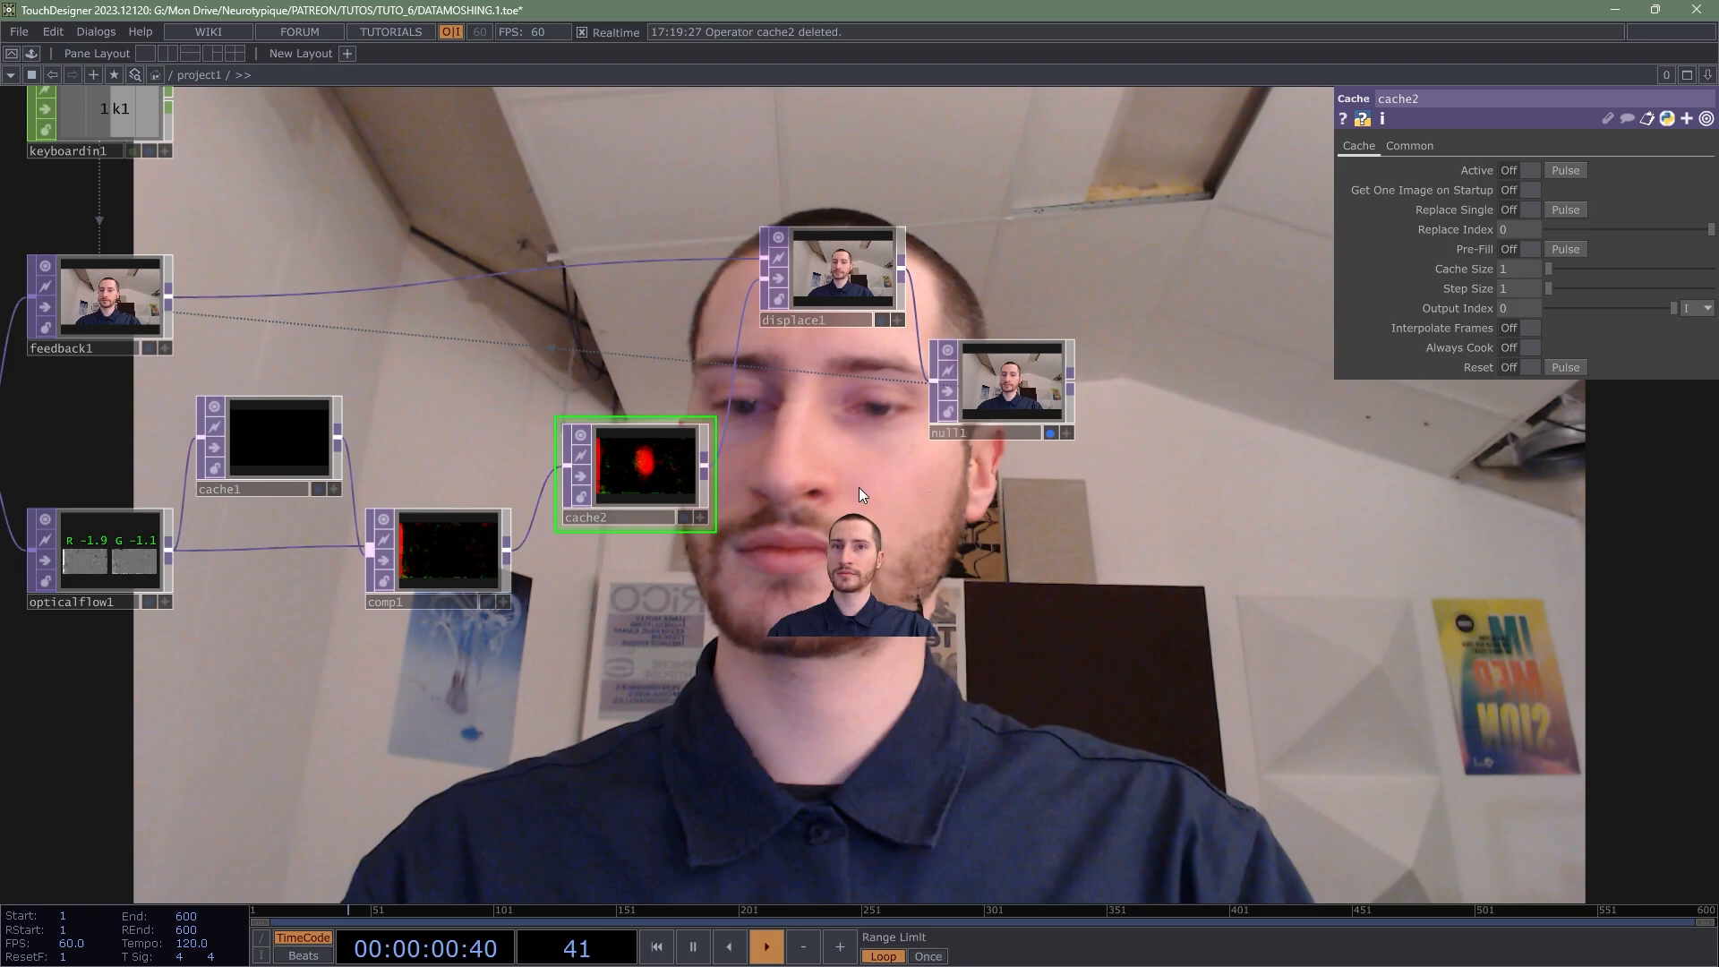
left_click_drag(926, 697, 830, 409)
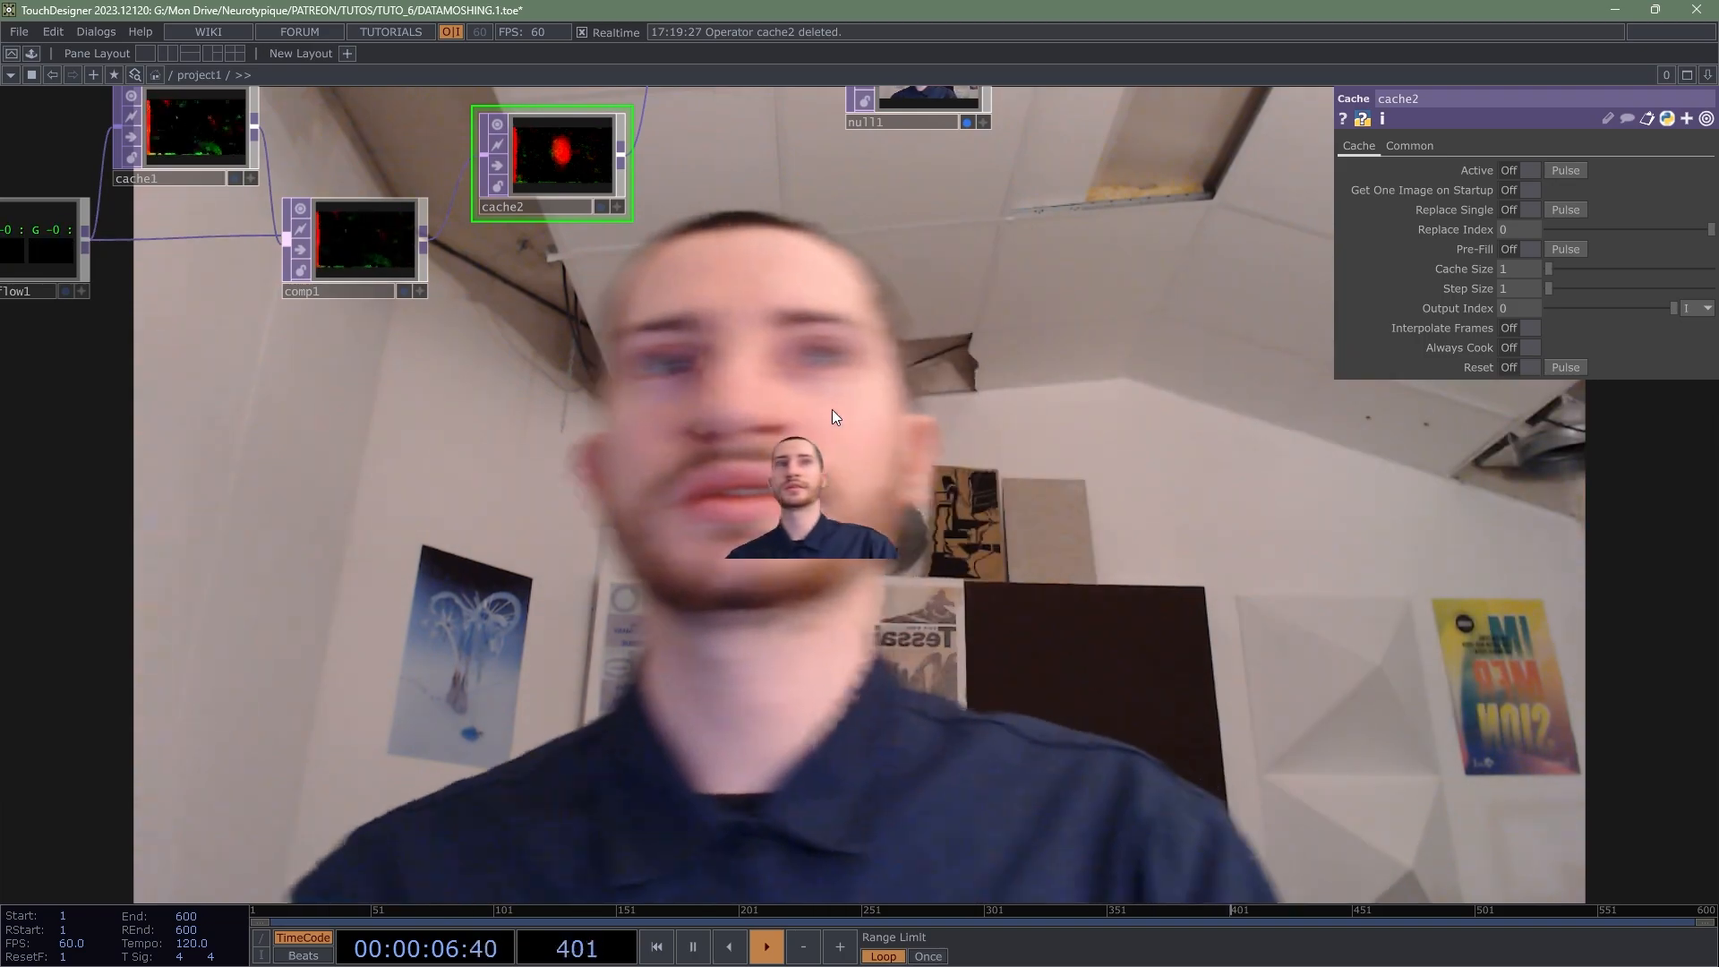
left_click_drag(840, 399, 850, 641)
scroll(788, 582, "up", 3)
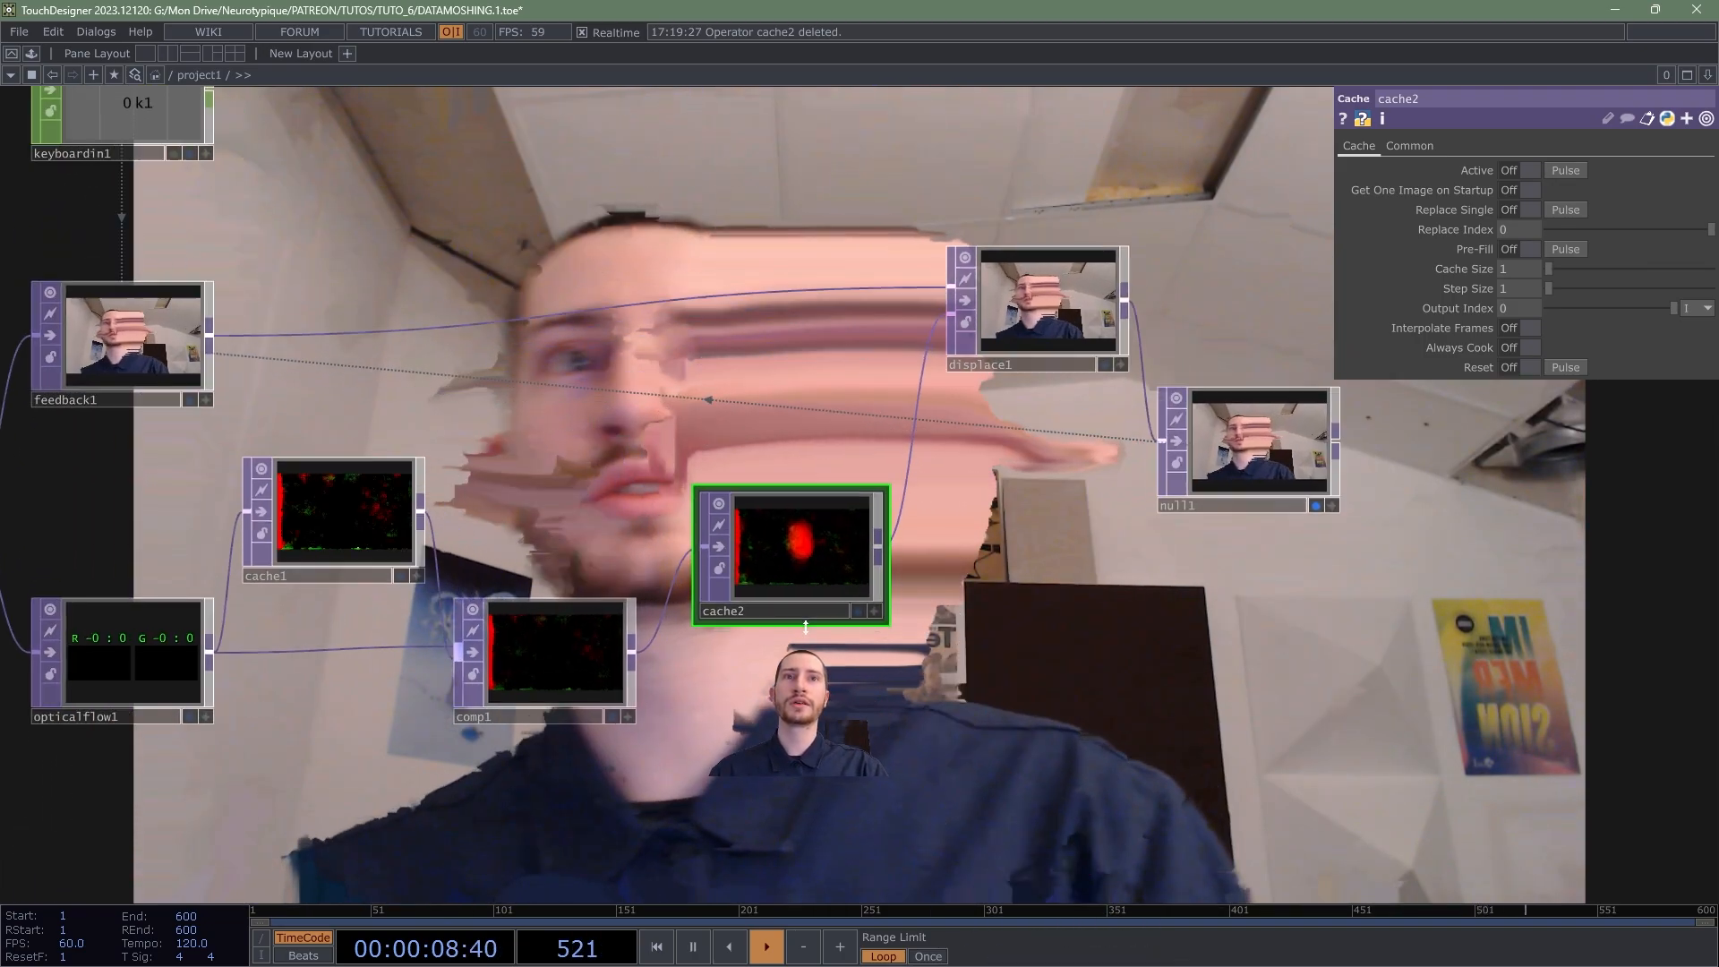
scroll(801, 540, "up", 5)
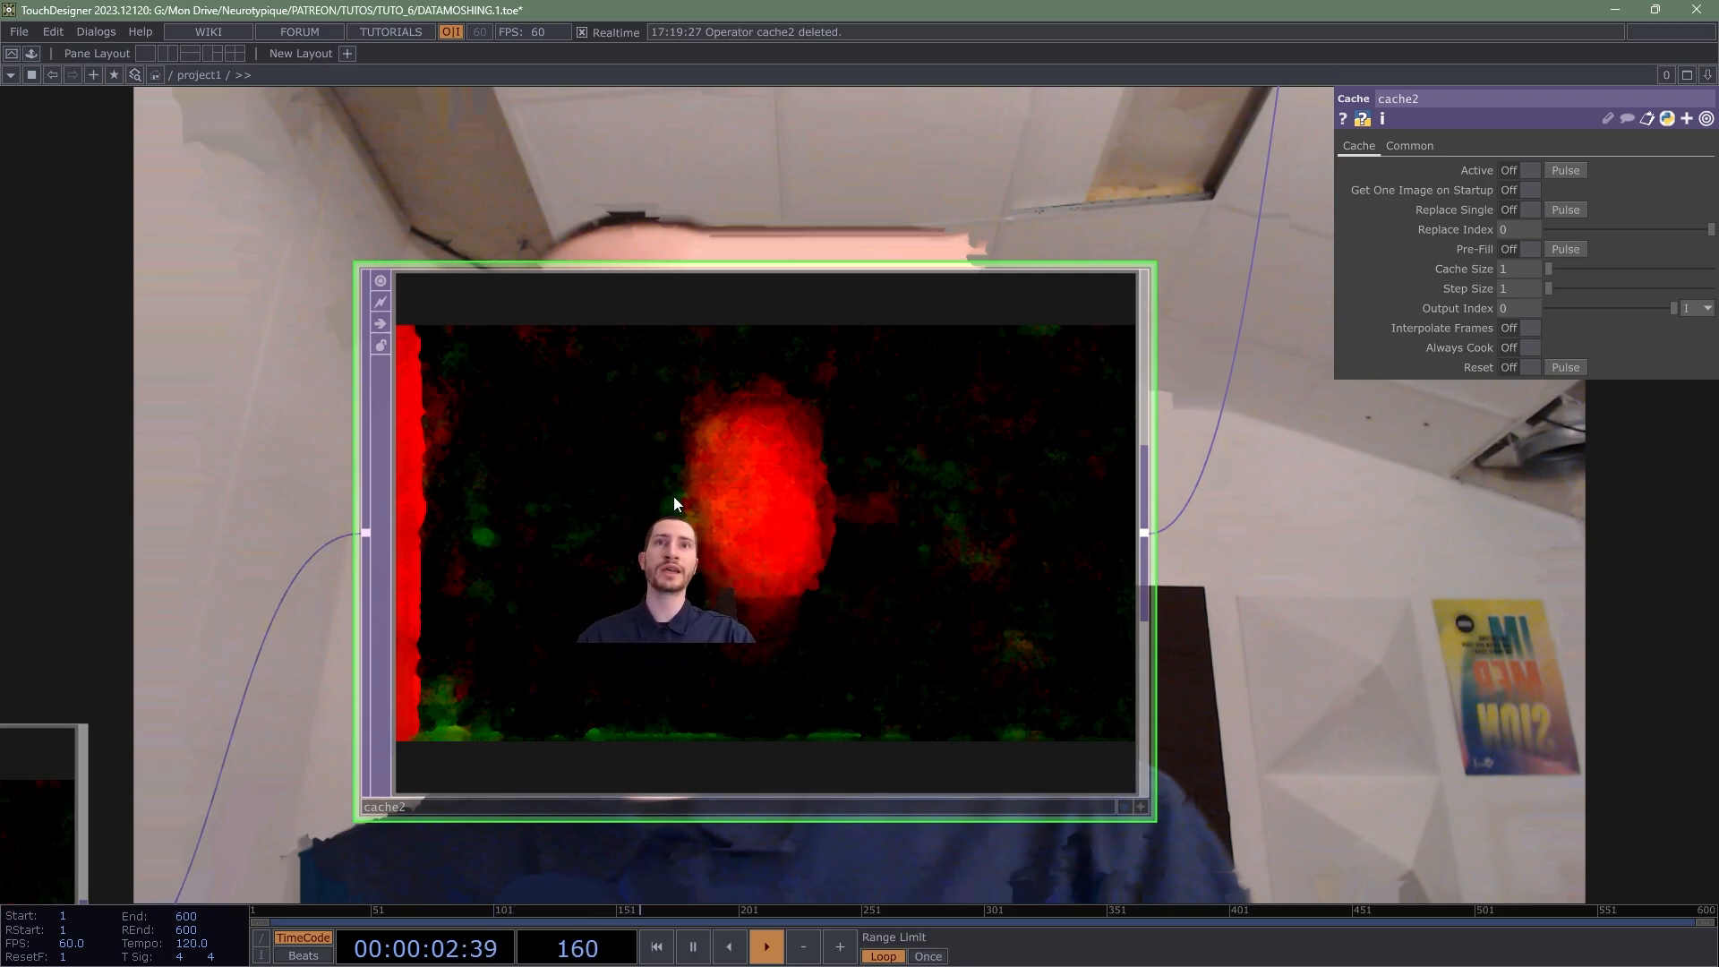
scroll(781, 567, "down", 6)
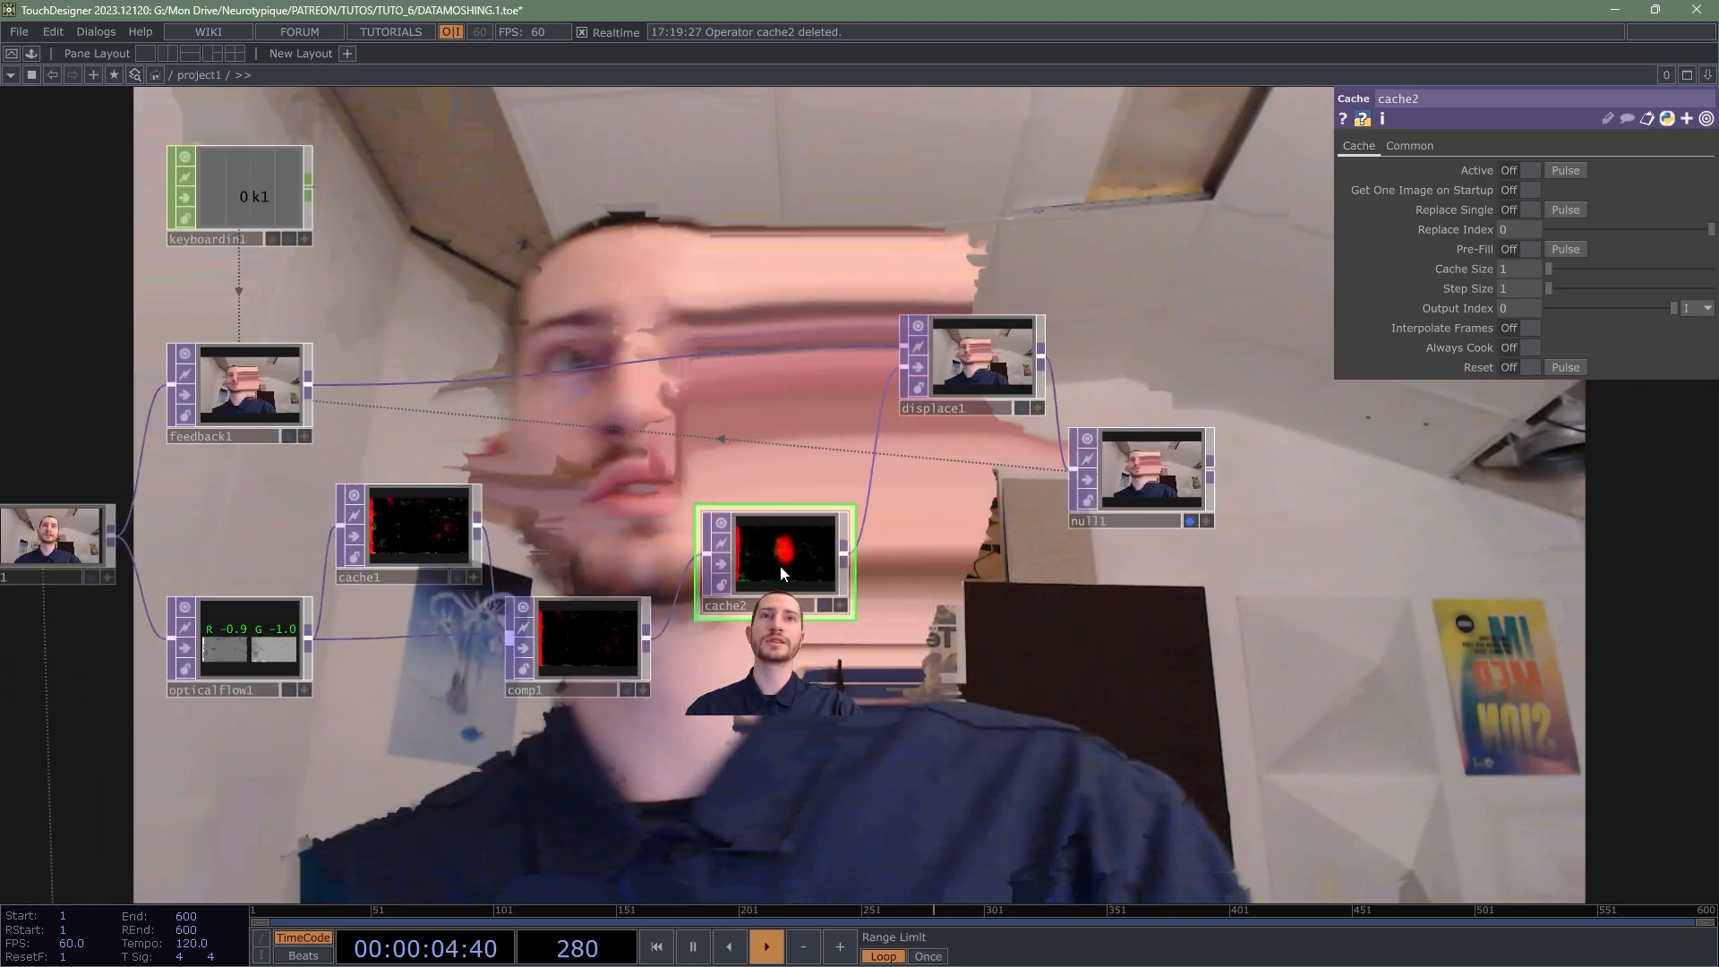
Step: Link keyboardin1's k1 channel to cache2's Active parameter
scroll(782, 563, "down", 1)
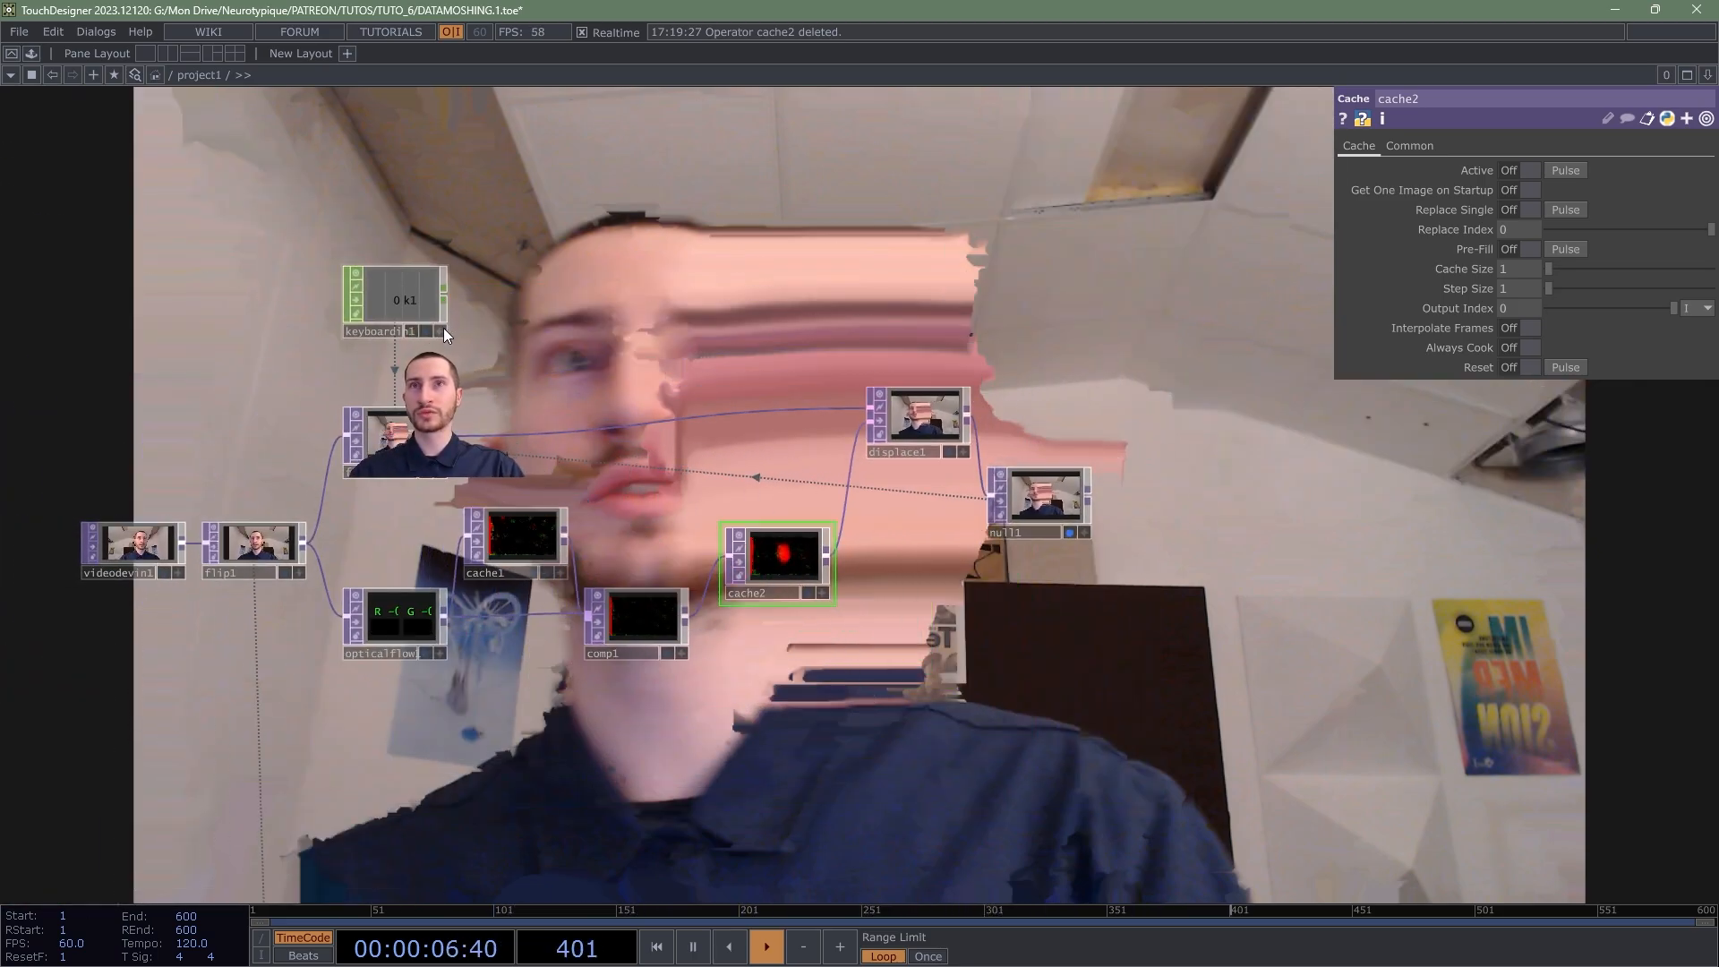
left_click(443, 328)
left_click_drag(386, 286, 1513, 171)
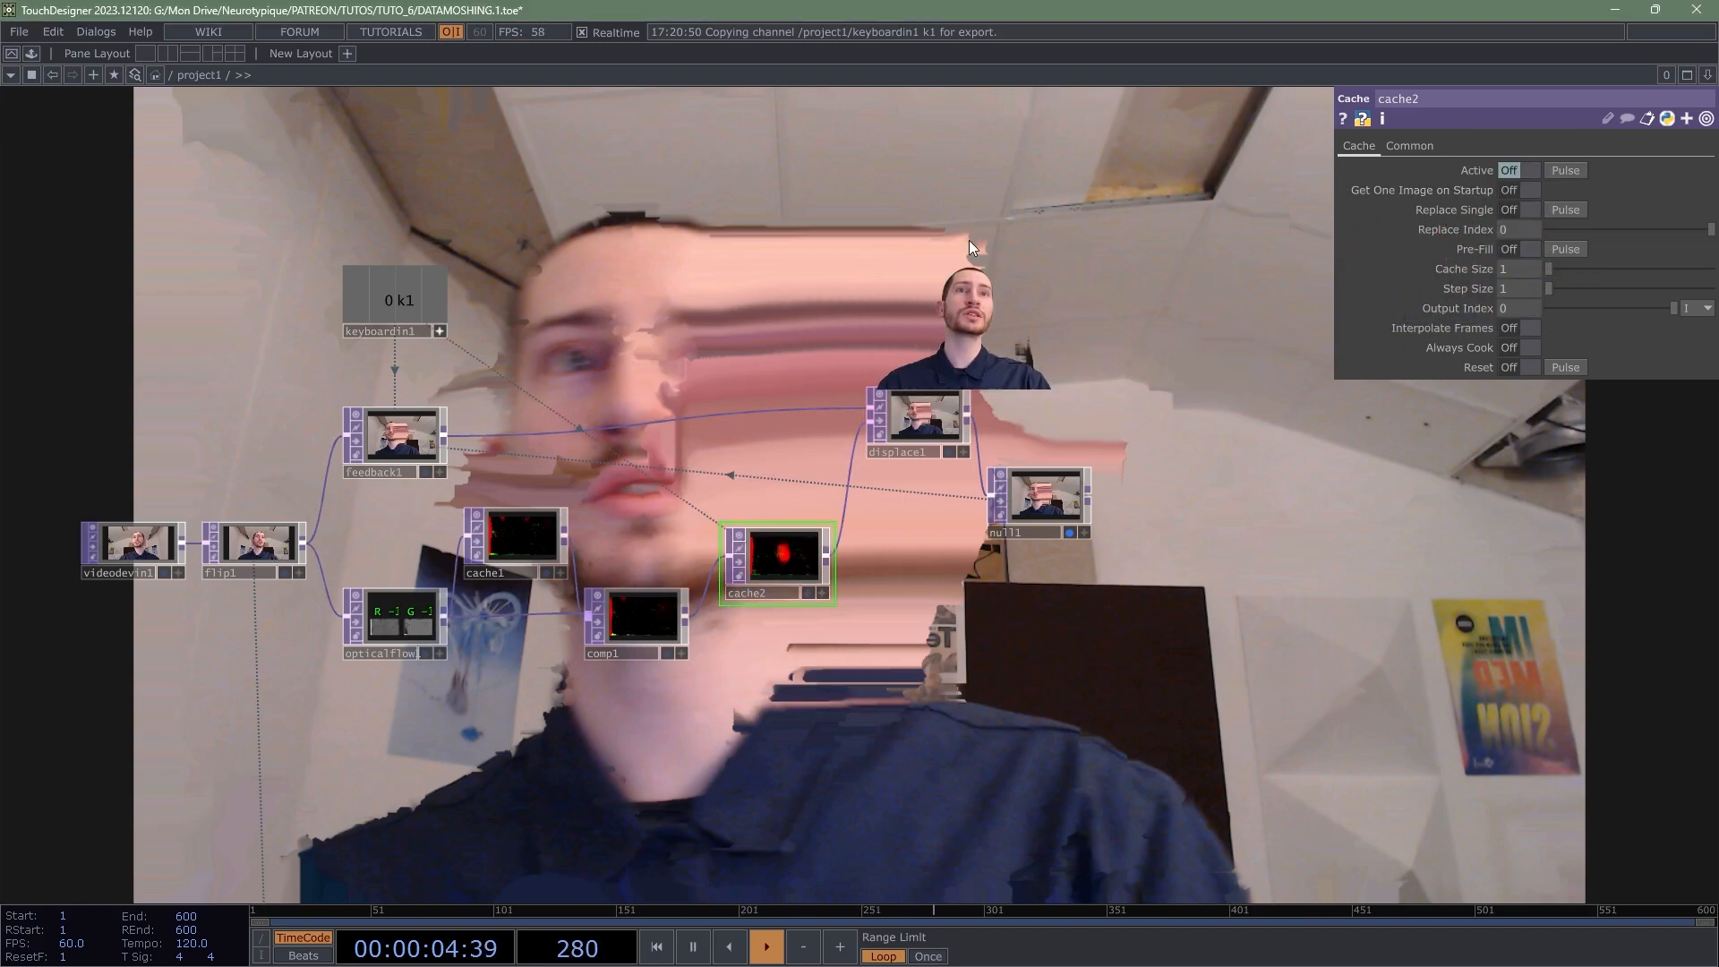
Step: Test keyboardin1's k1 control by repeatedly resetting the feedback and capturing new flow frames in cache2
left_click_drag(934, 280, 688, 390)
key("1")
left_click_drag(475, 361, 733, 351)
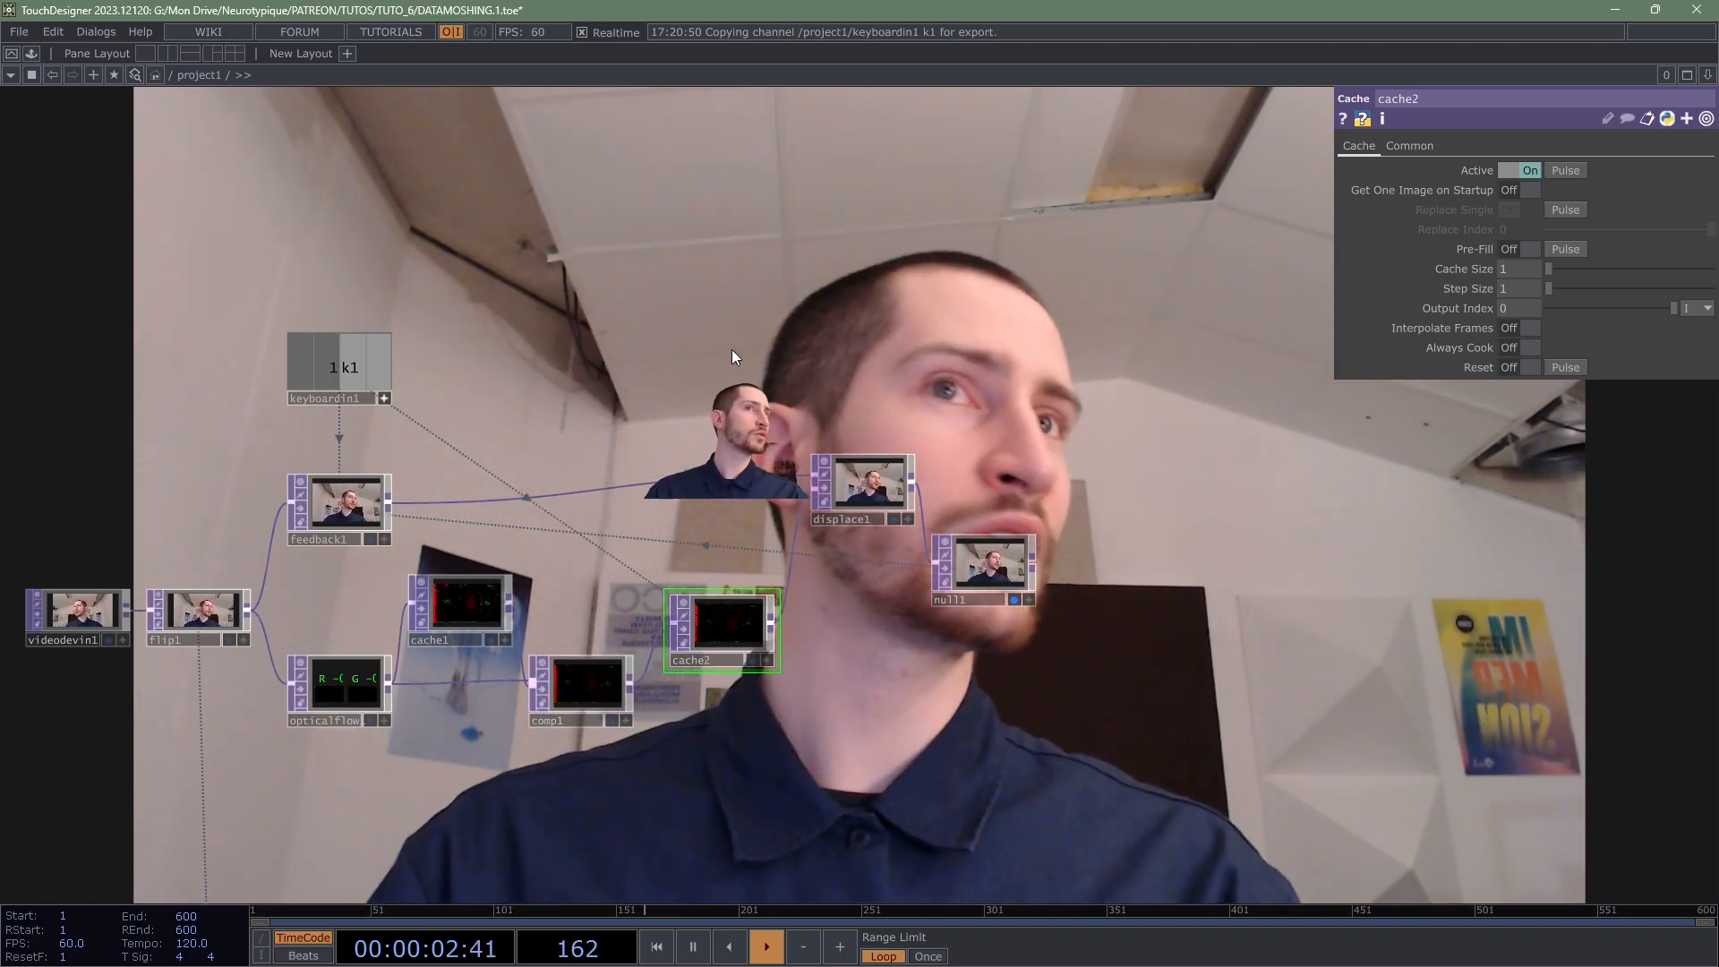
key("1")
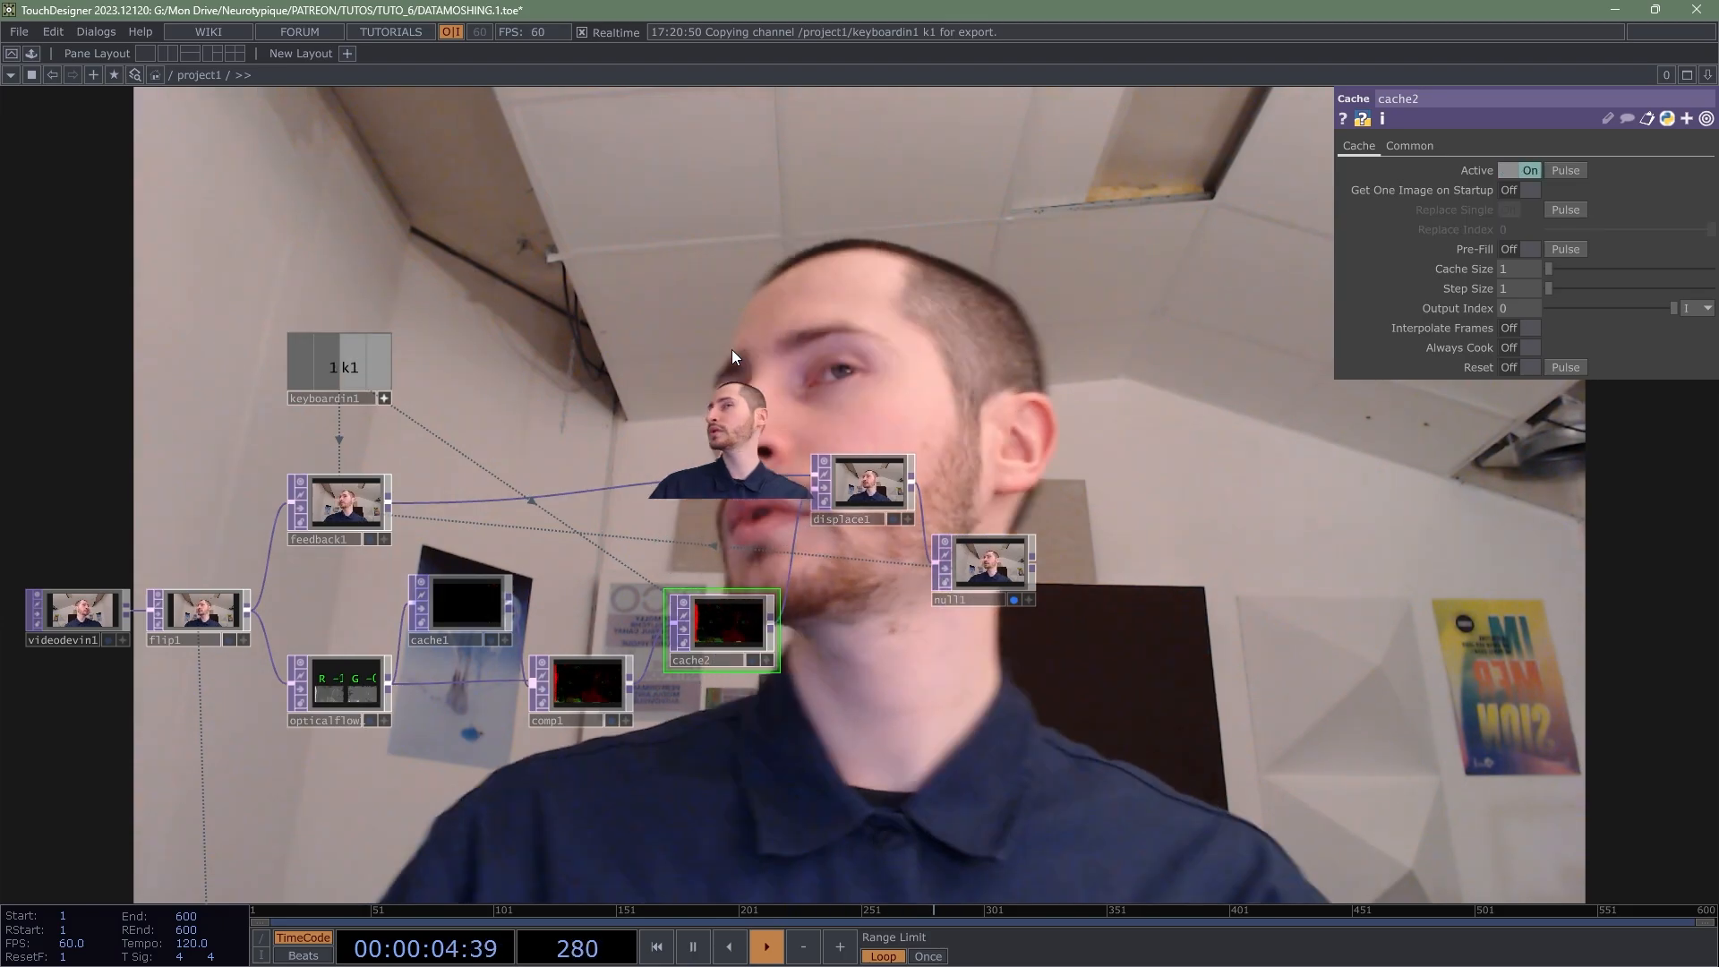
key("1")
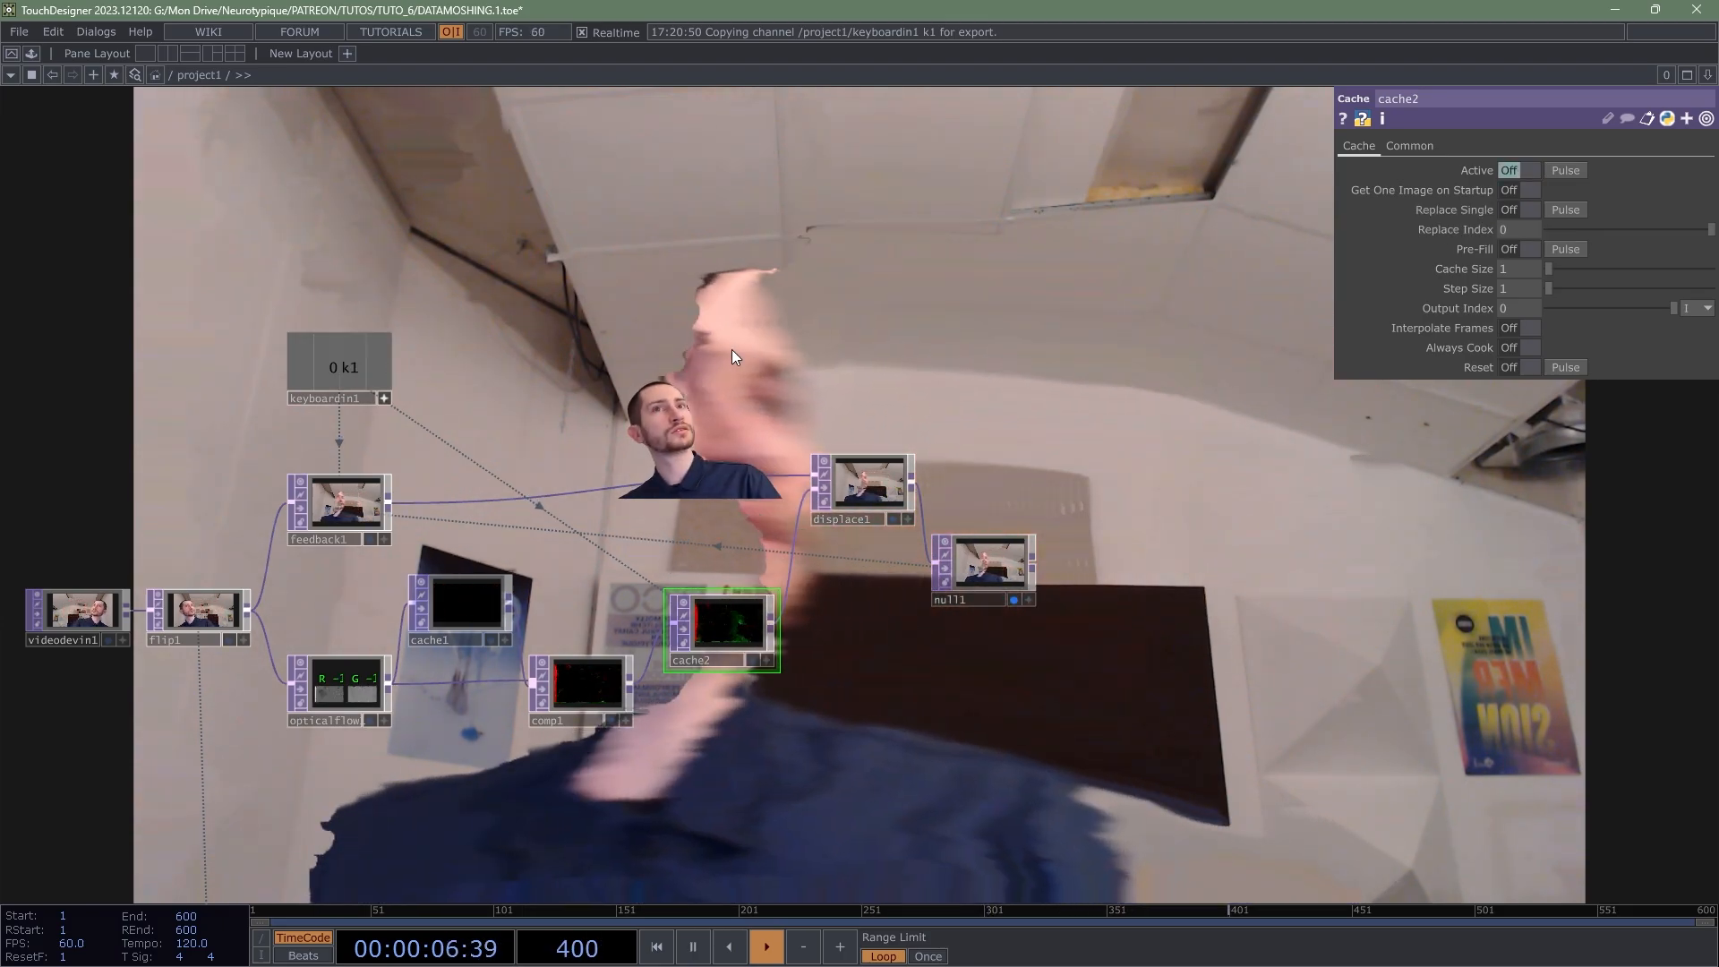
key("1")
key("1")
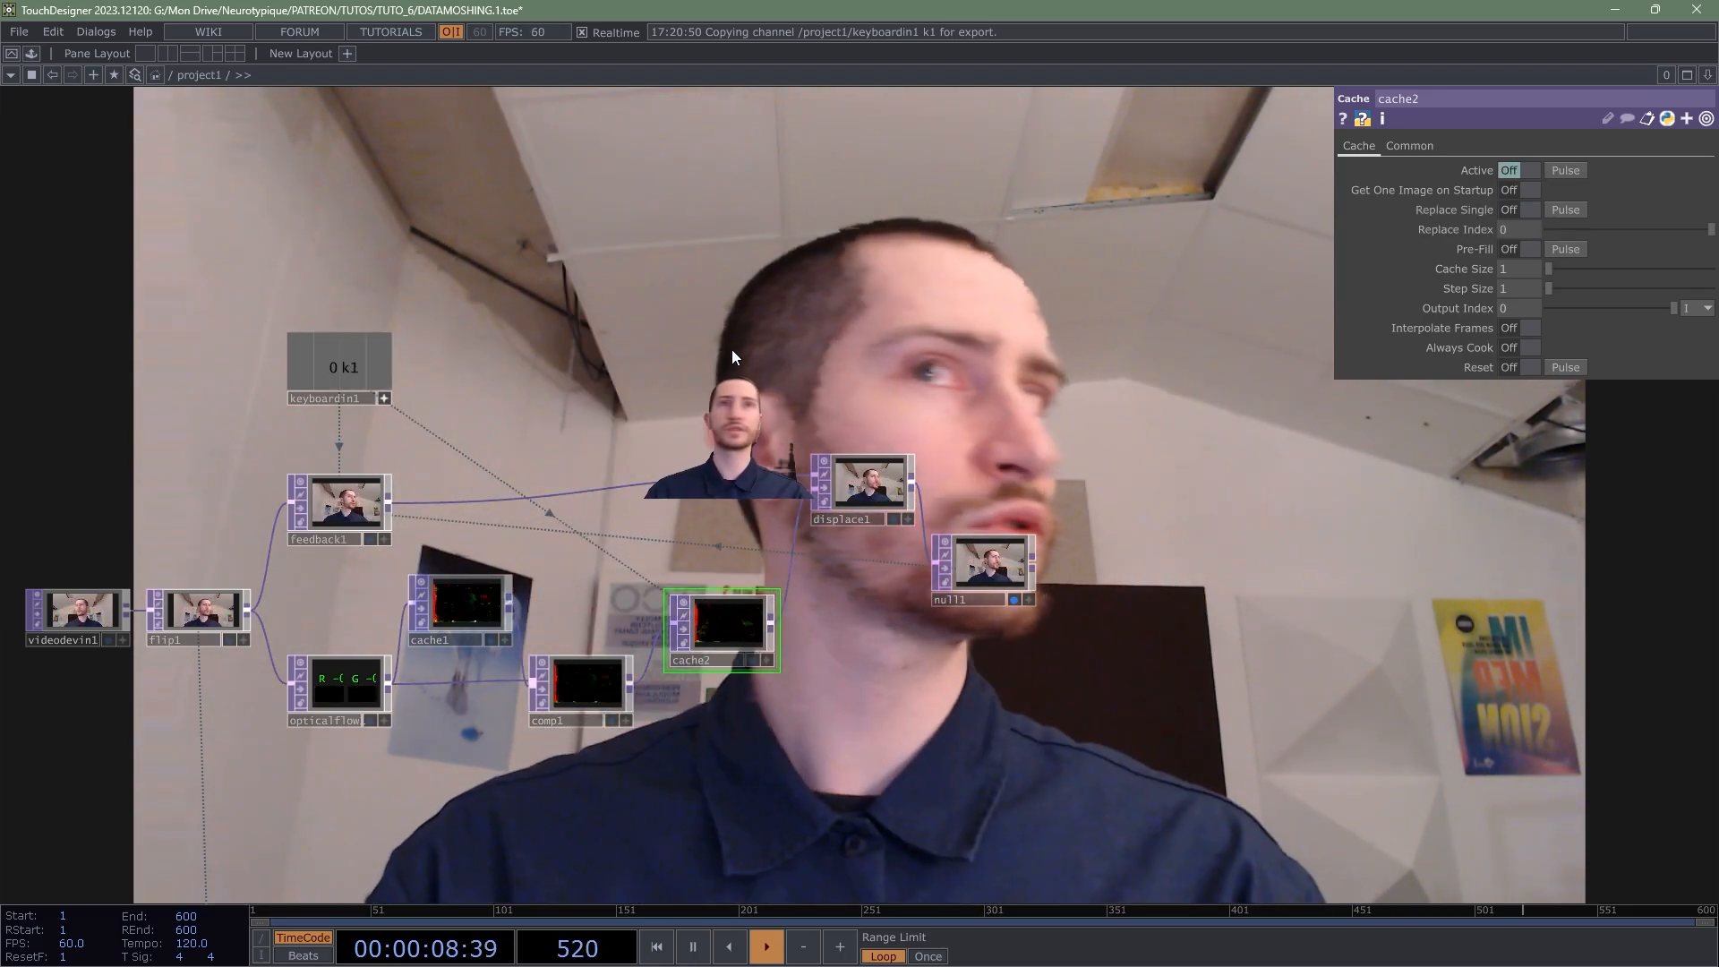
key("1")
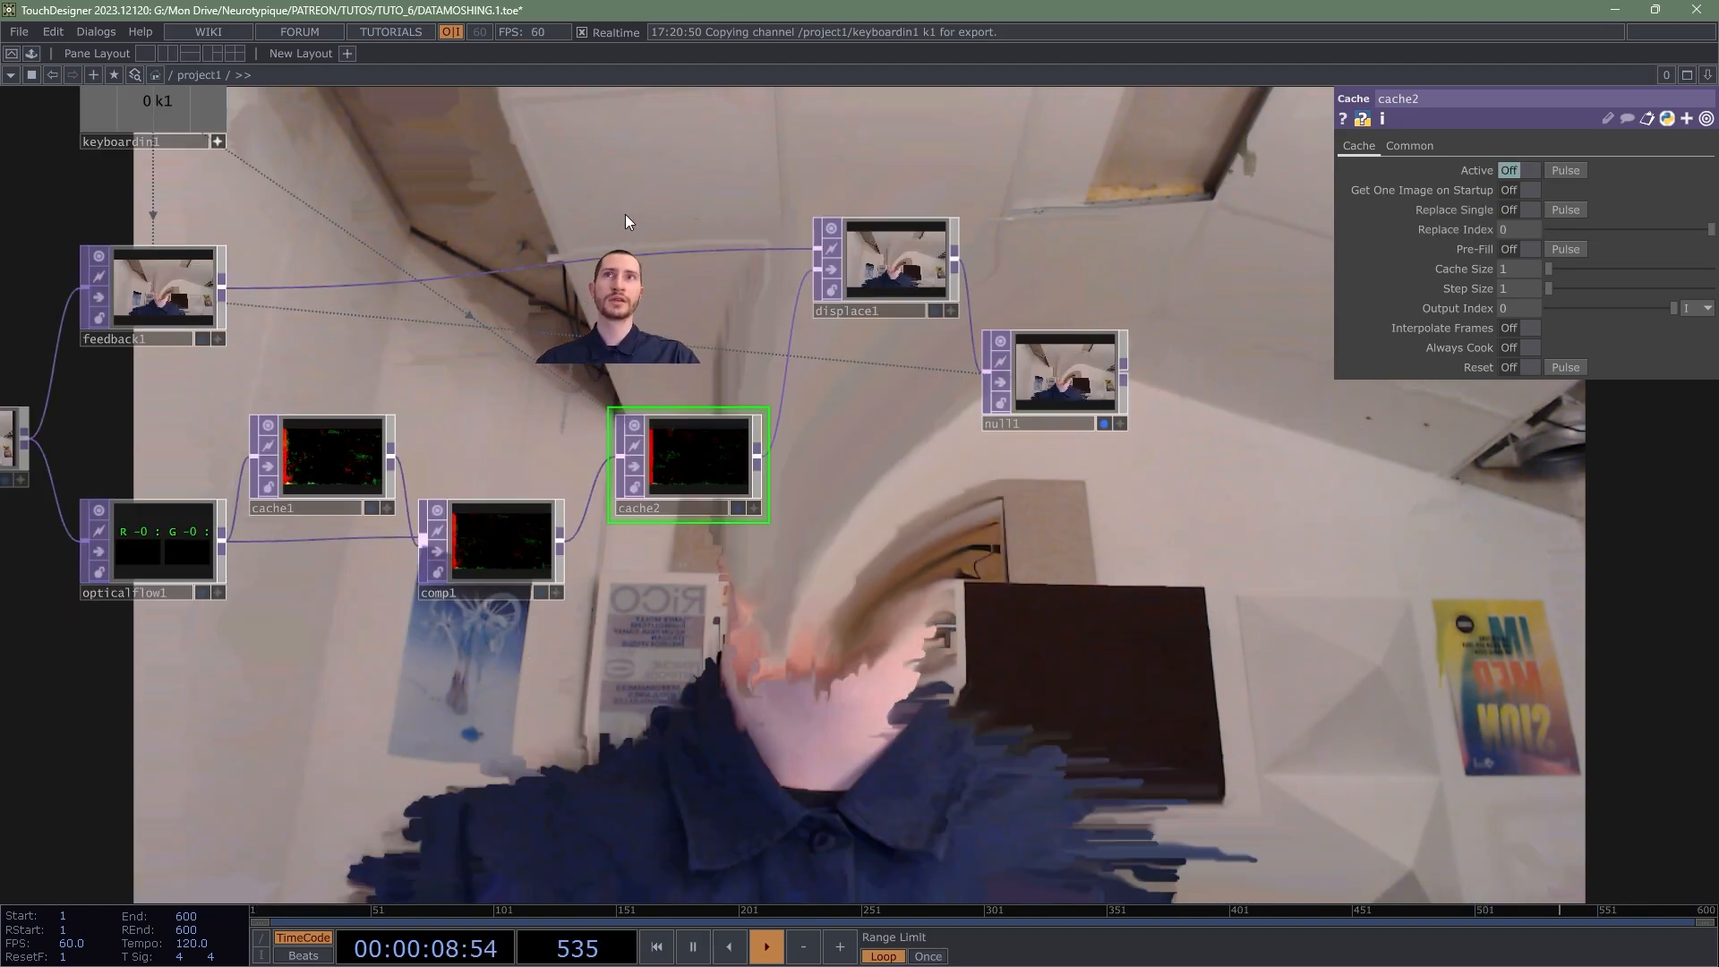
Step: Duplicate keyboardin1 beside the original and set the copy's Keys parameter to 2
left_click_drag(208, 207, 357, 384)
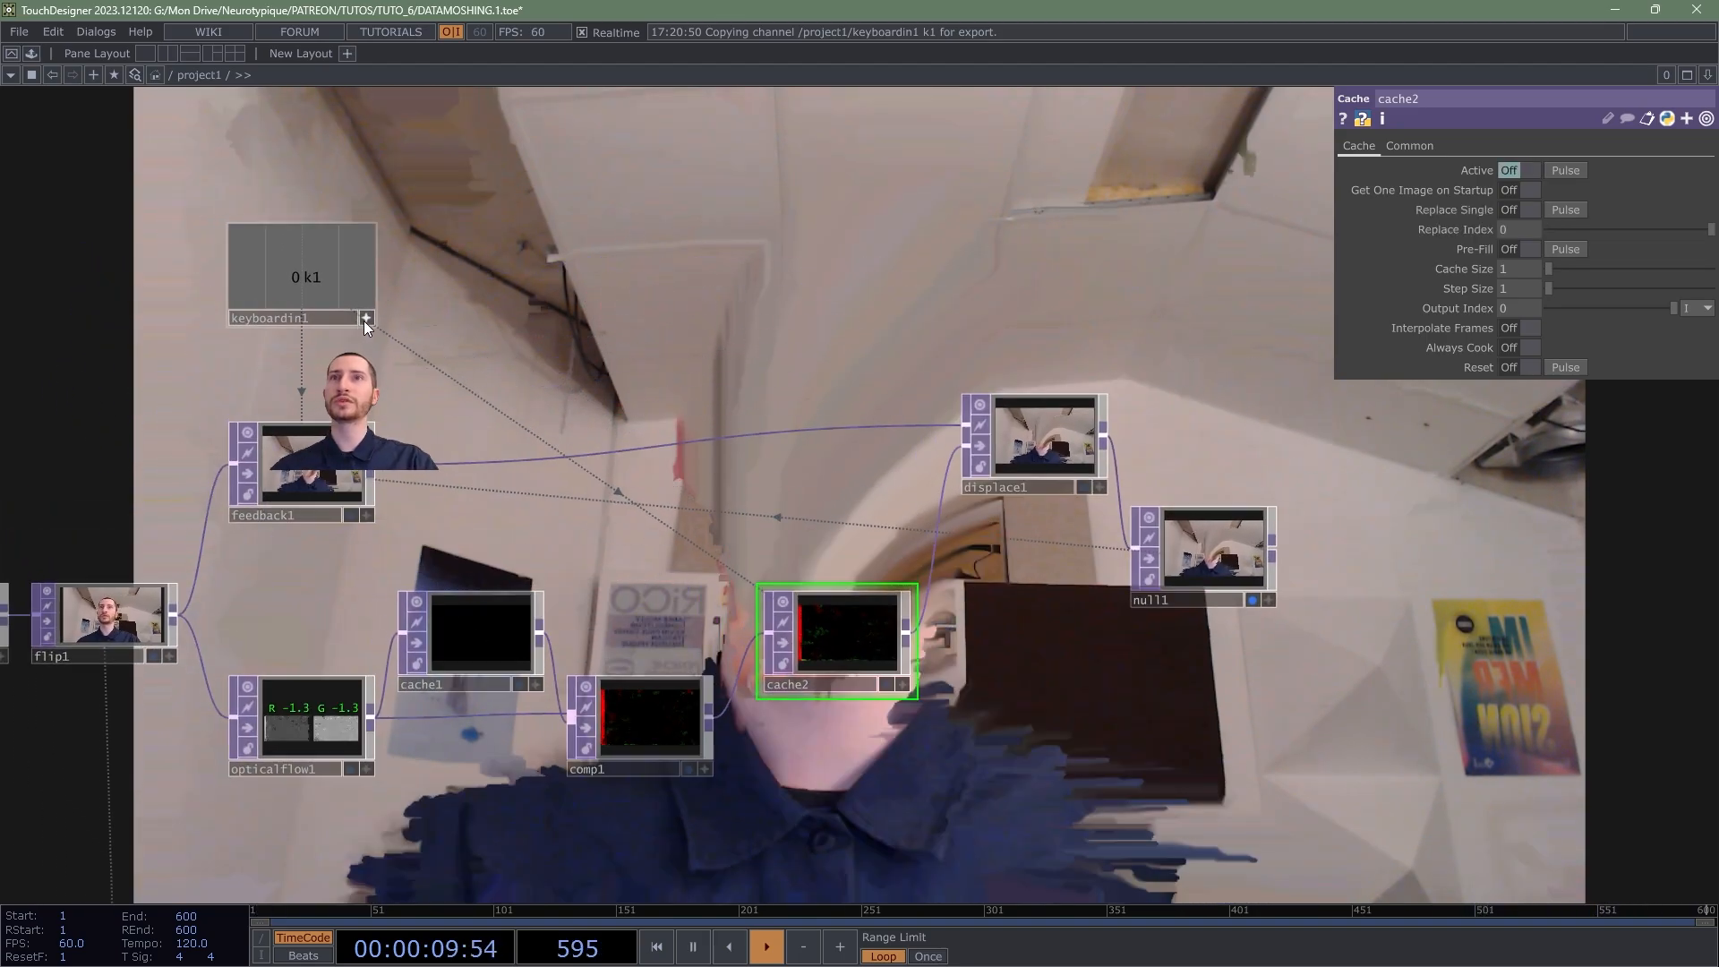
left_click(326, 277)
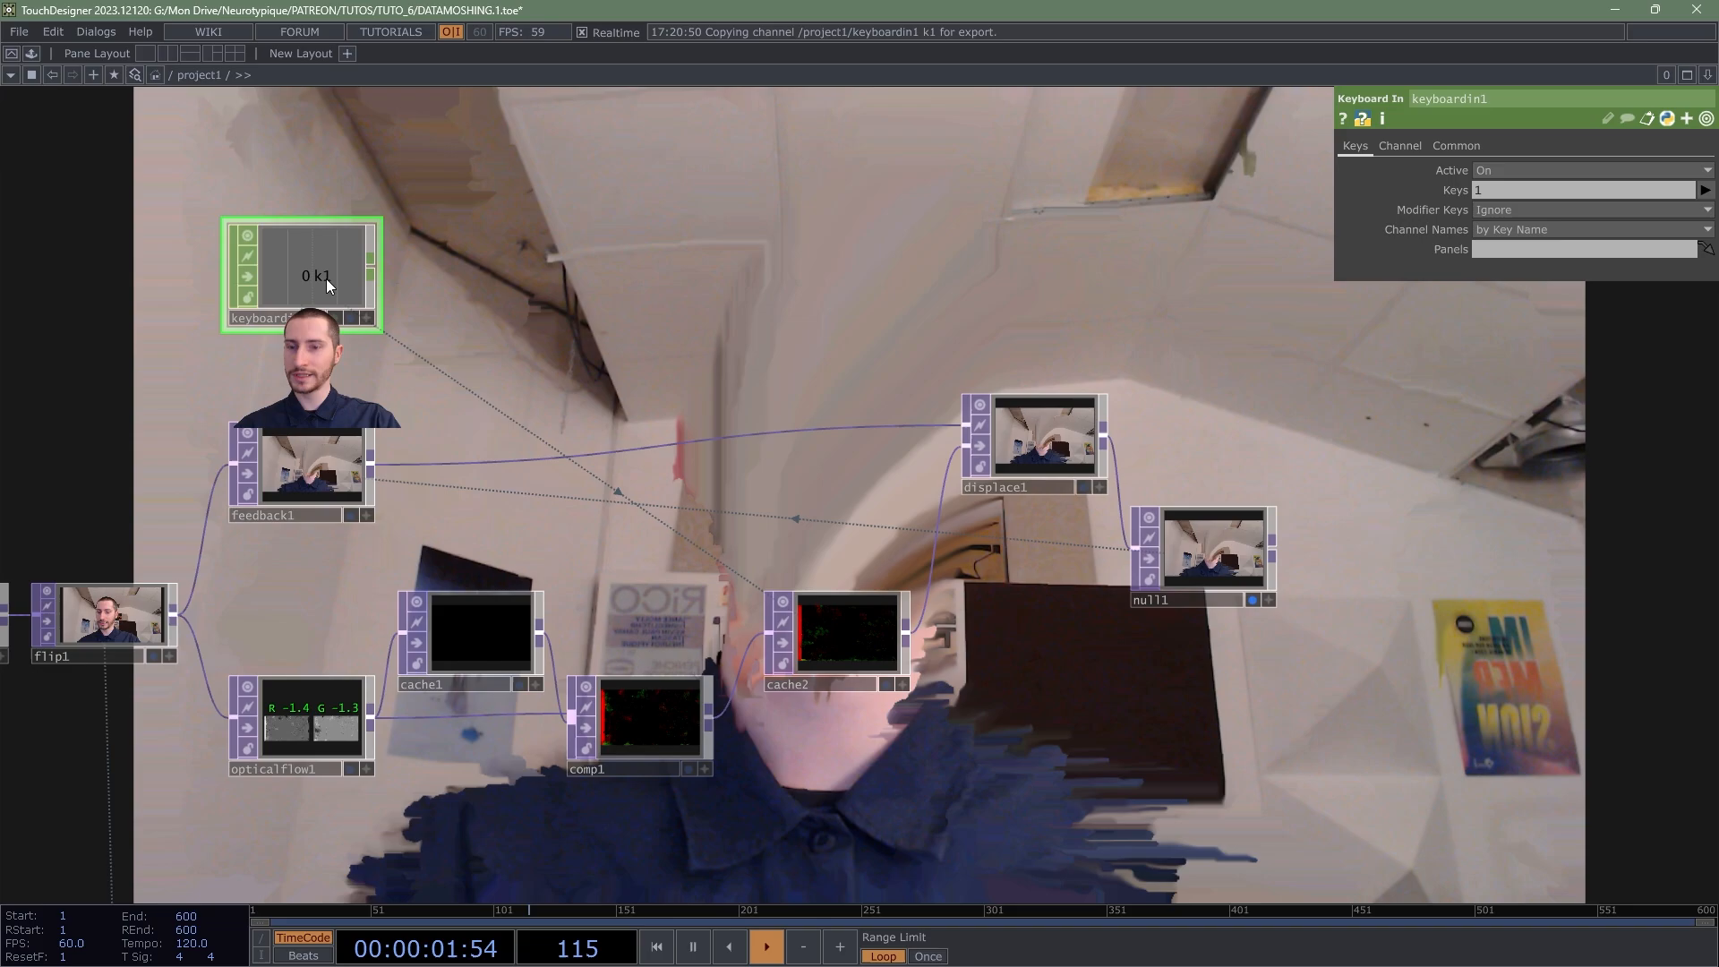
key("ctrl+c")
key("ctrl+v")
left_click_drag(319, 375, 543, 268)
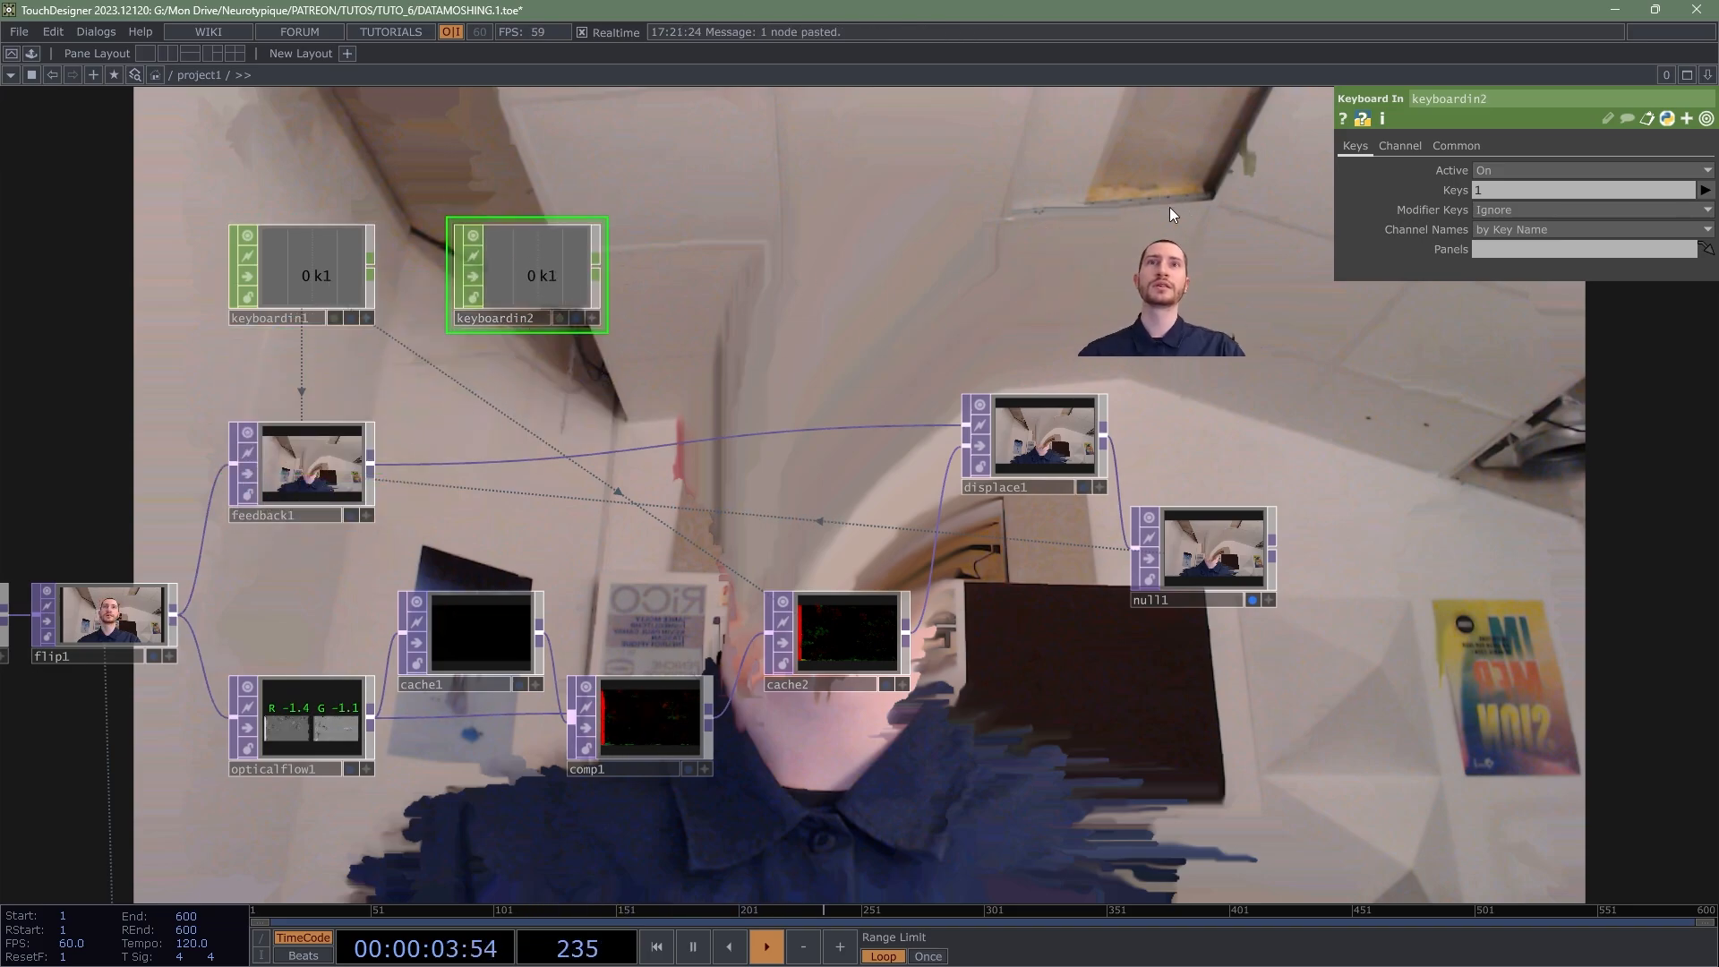
left_click(1496, 188)
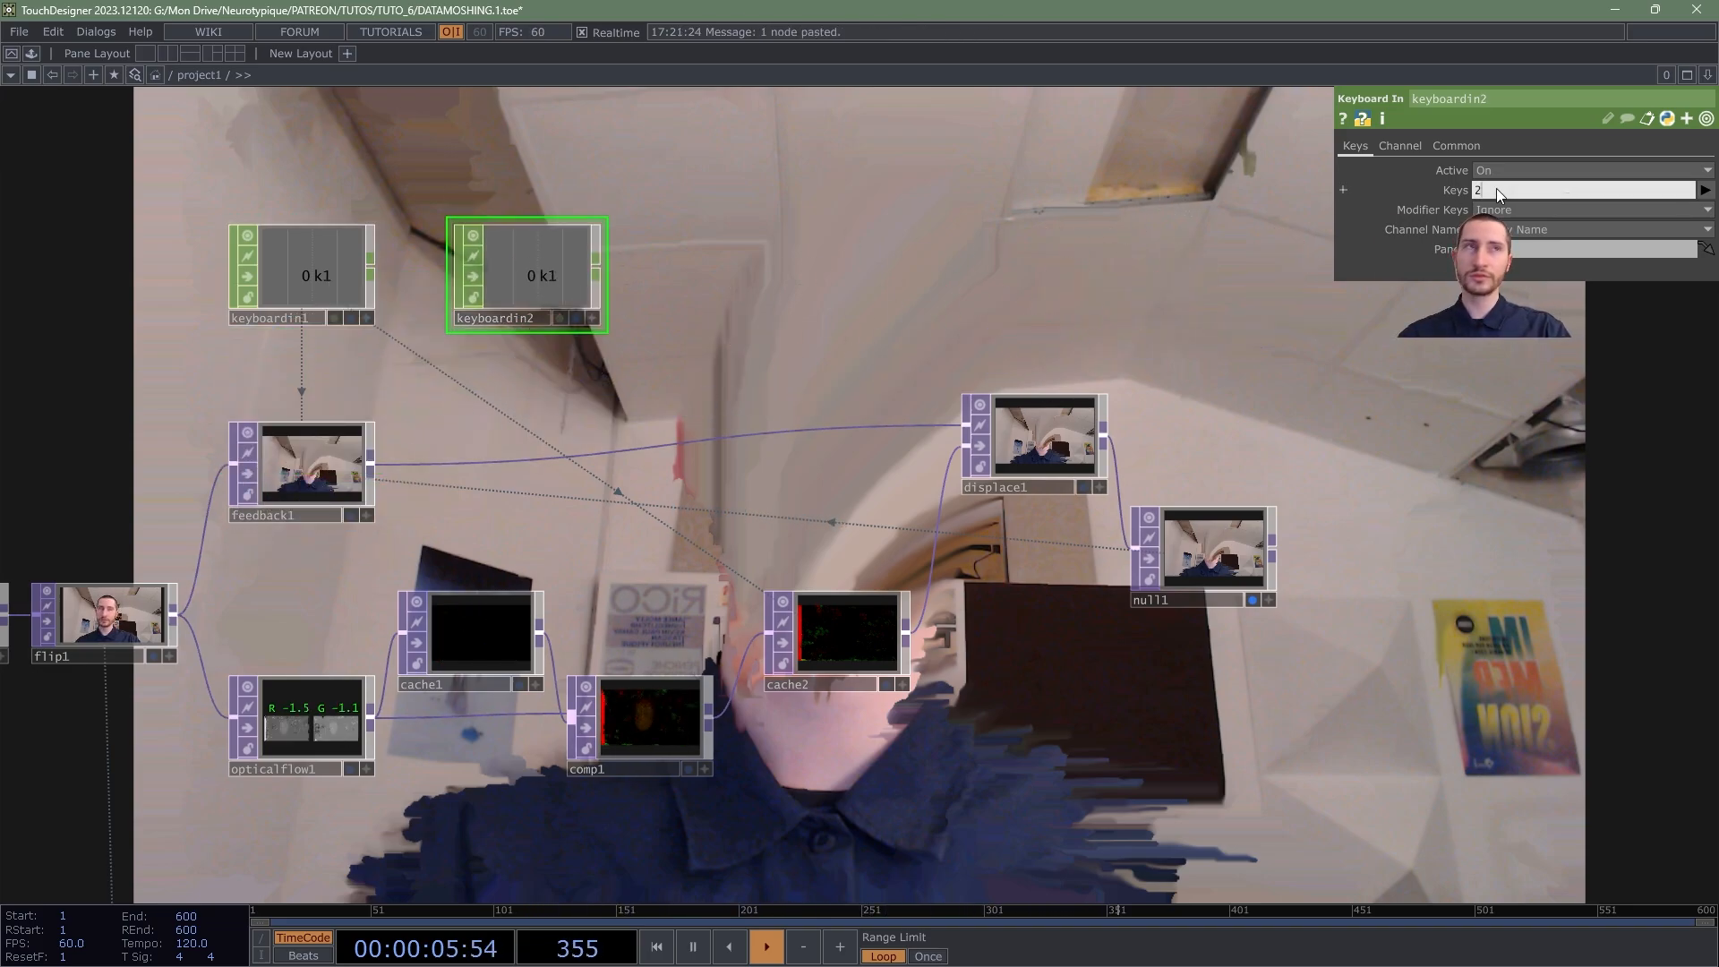
type("2")
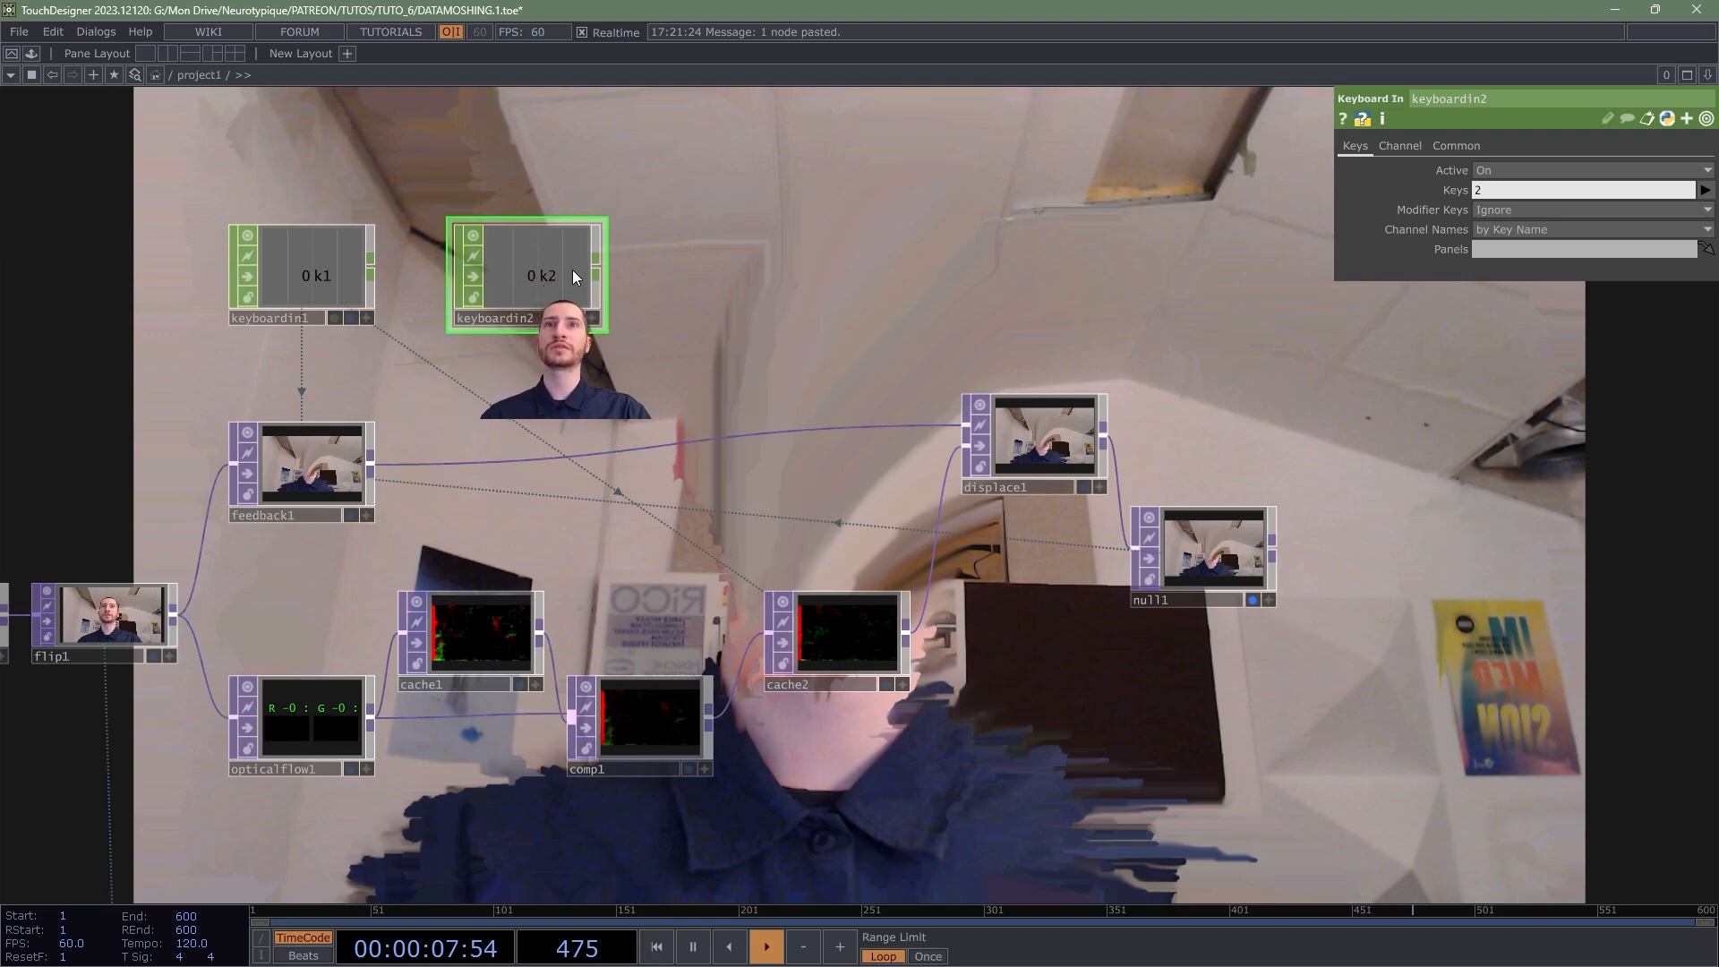
Step: Link keyboardin2's k2 channel to cache2's Active parameter in place of the k1 link
left_click(594, 320)
left_click_drag(548, 271, 783, 535)
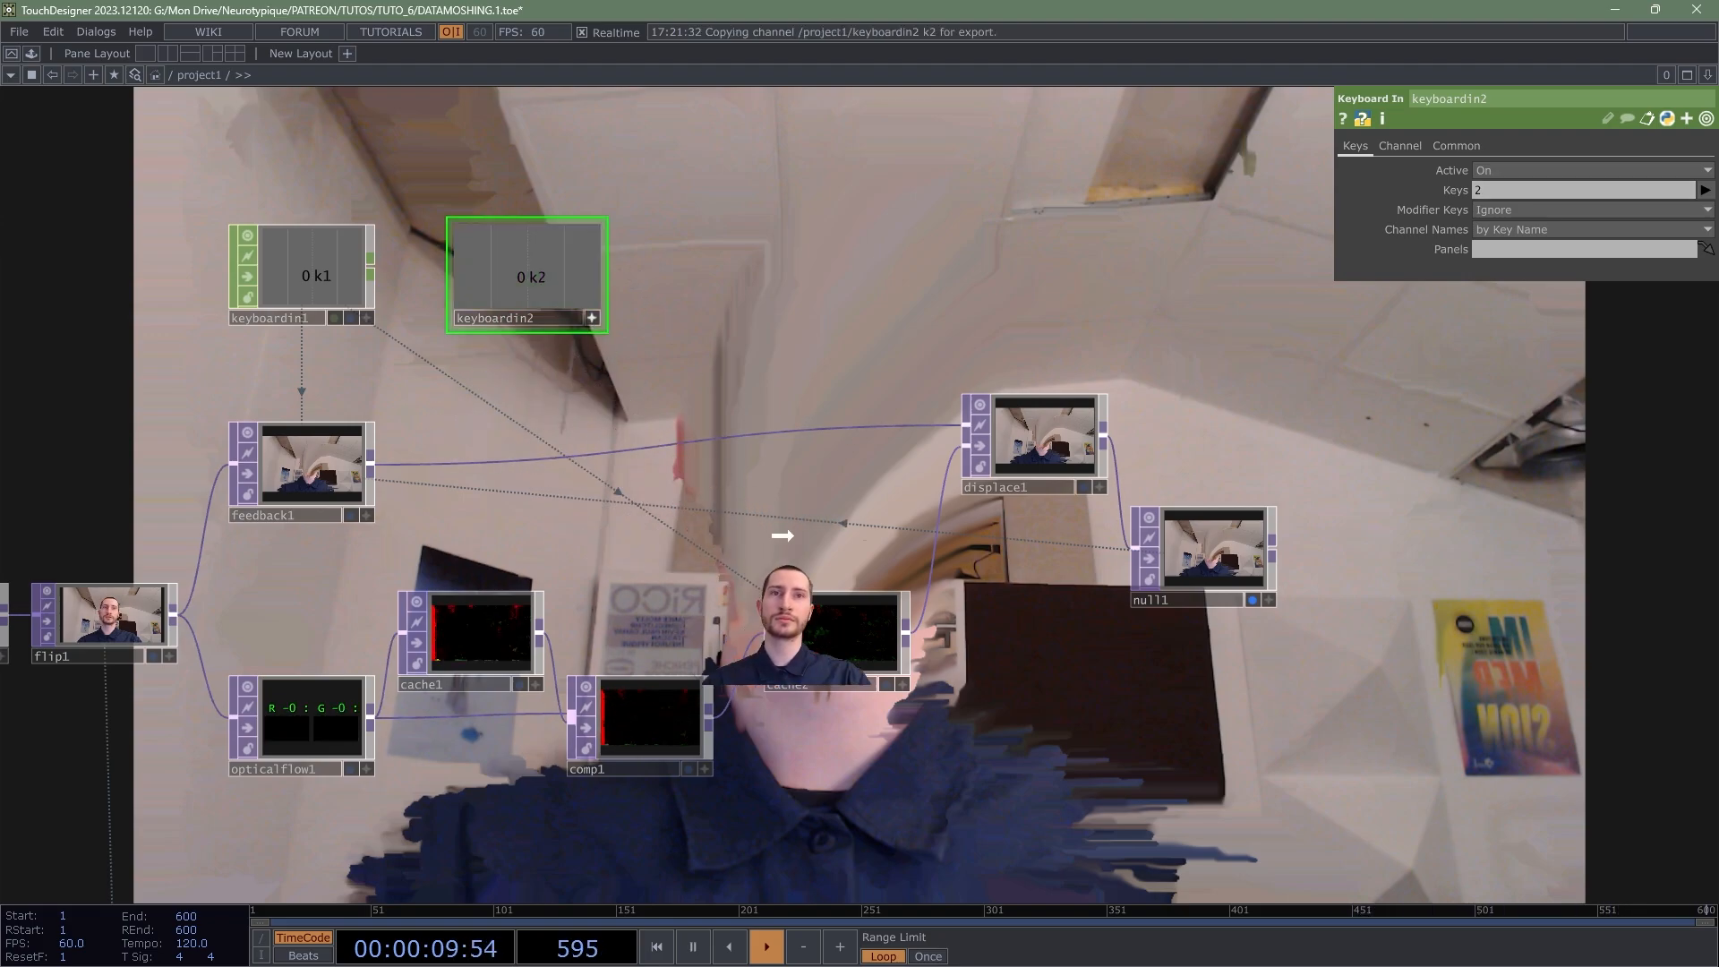
left_click_drag(853, 620, 1510, 172)
left_click(1504, 173)
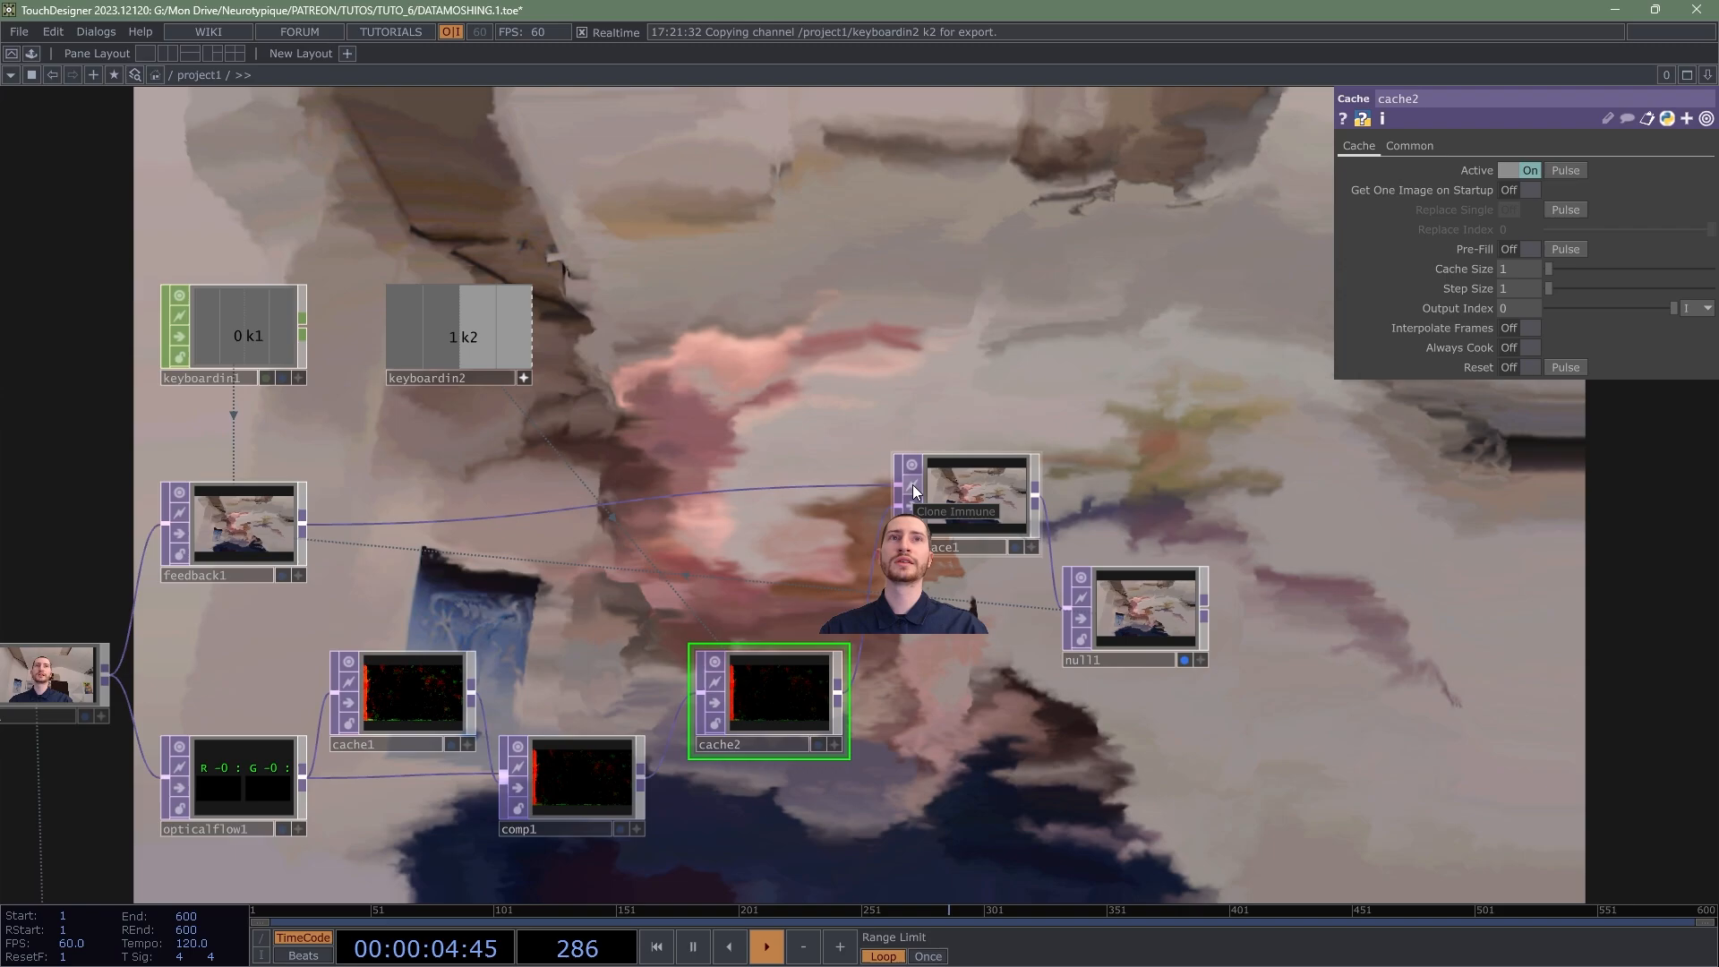
Step: Trigger keyboardin2's k2 and keyboardin1's k1 to freeze a flow frame, and inspect it in cache2
key("2")
key("1")
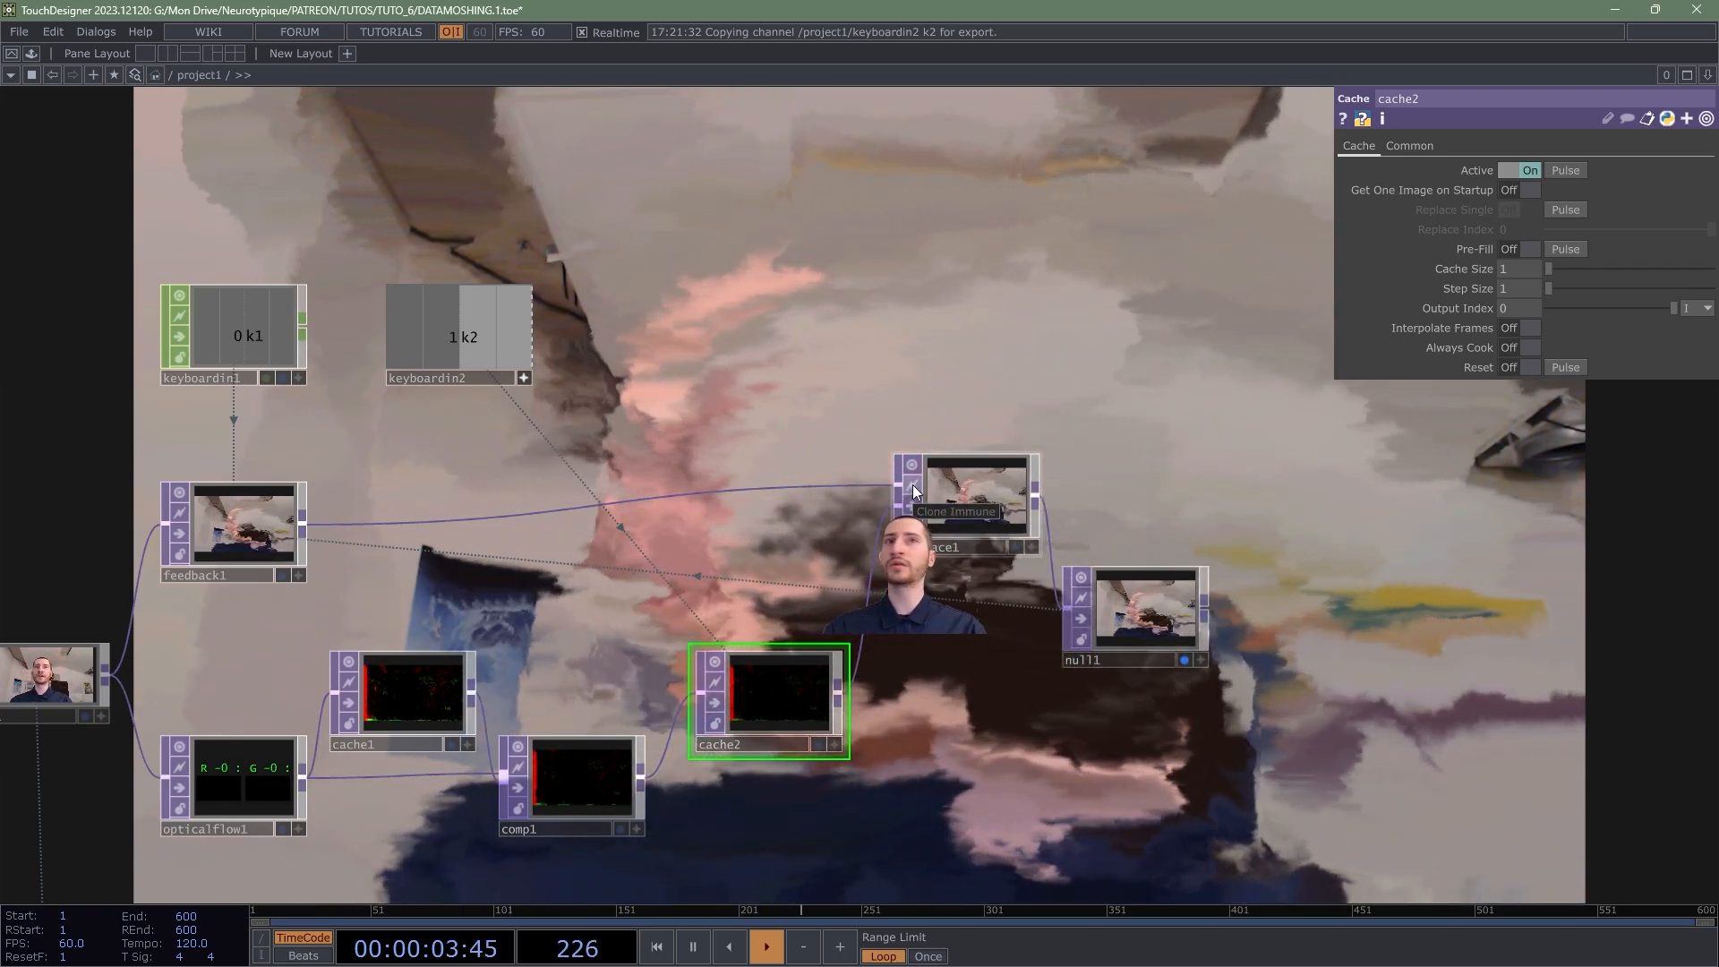
key("2")
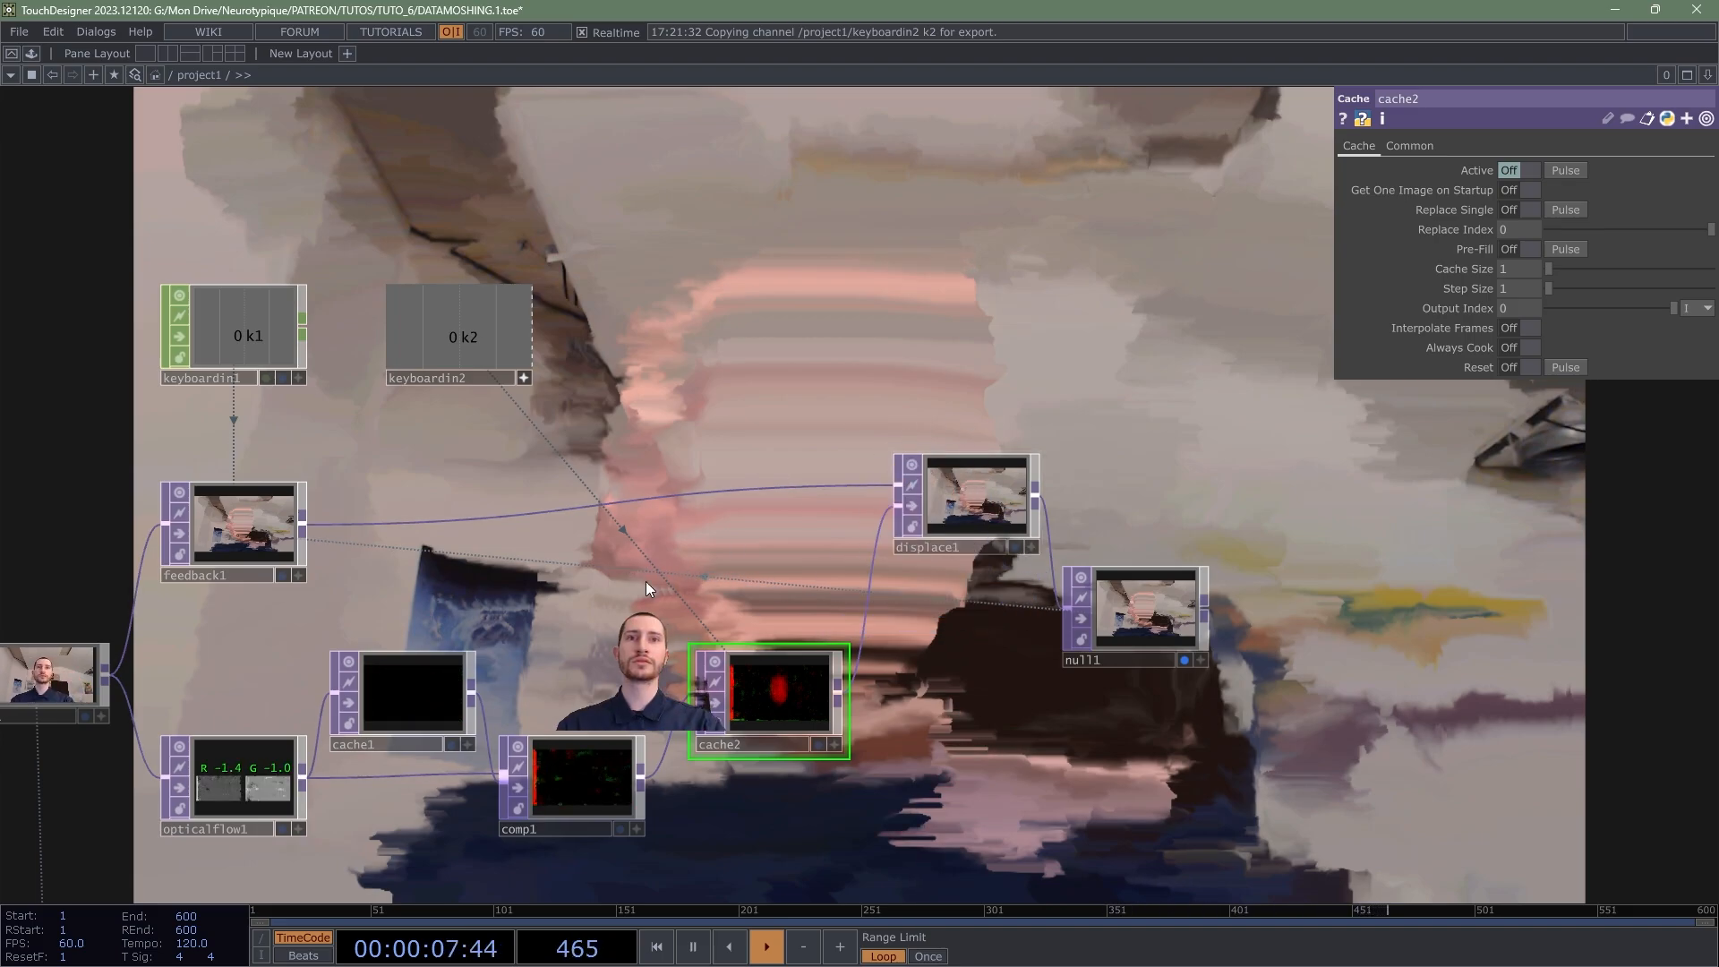
scroll(767, 751, "up", 5)
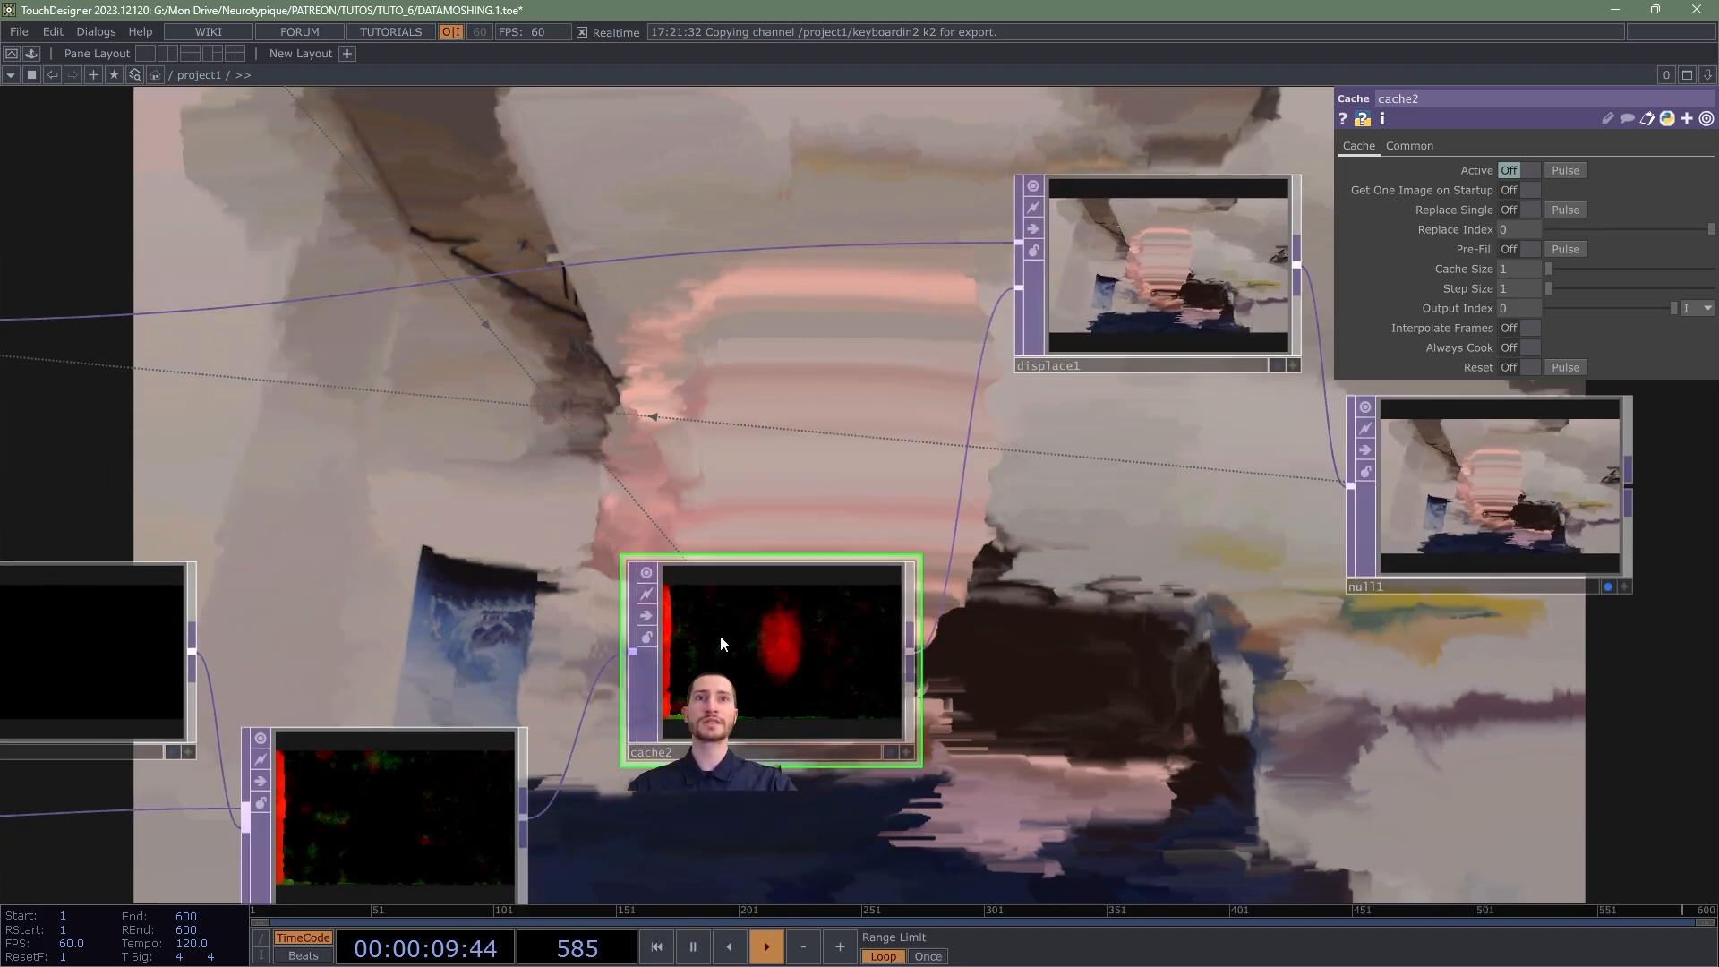
scroll(805, 529, "down", 7)
scroll(805, 528, "down", 4)
Step: Alternate the k1 feedback reset and the k2 flow capture to examine how they change the datamoshed webcam image
left_click_drag(850, 367, 756, 408)
key("1")
key("2")
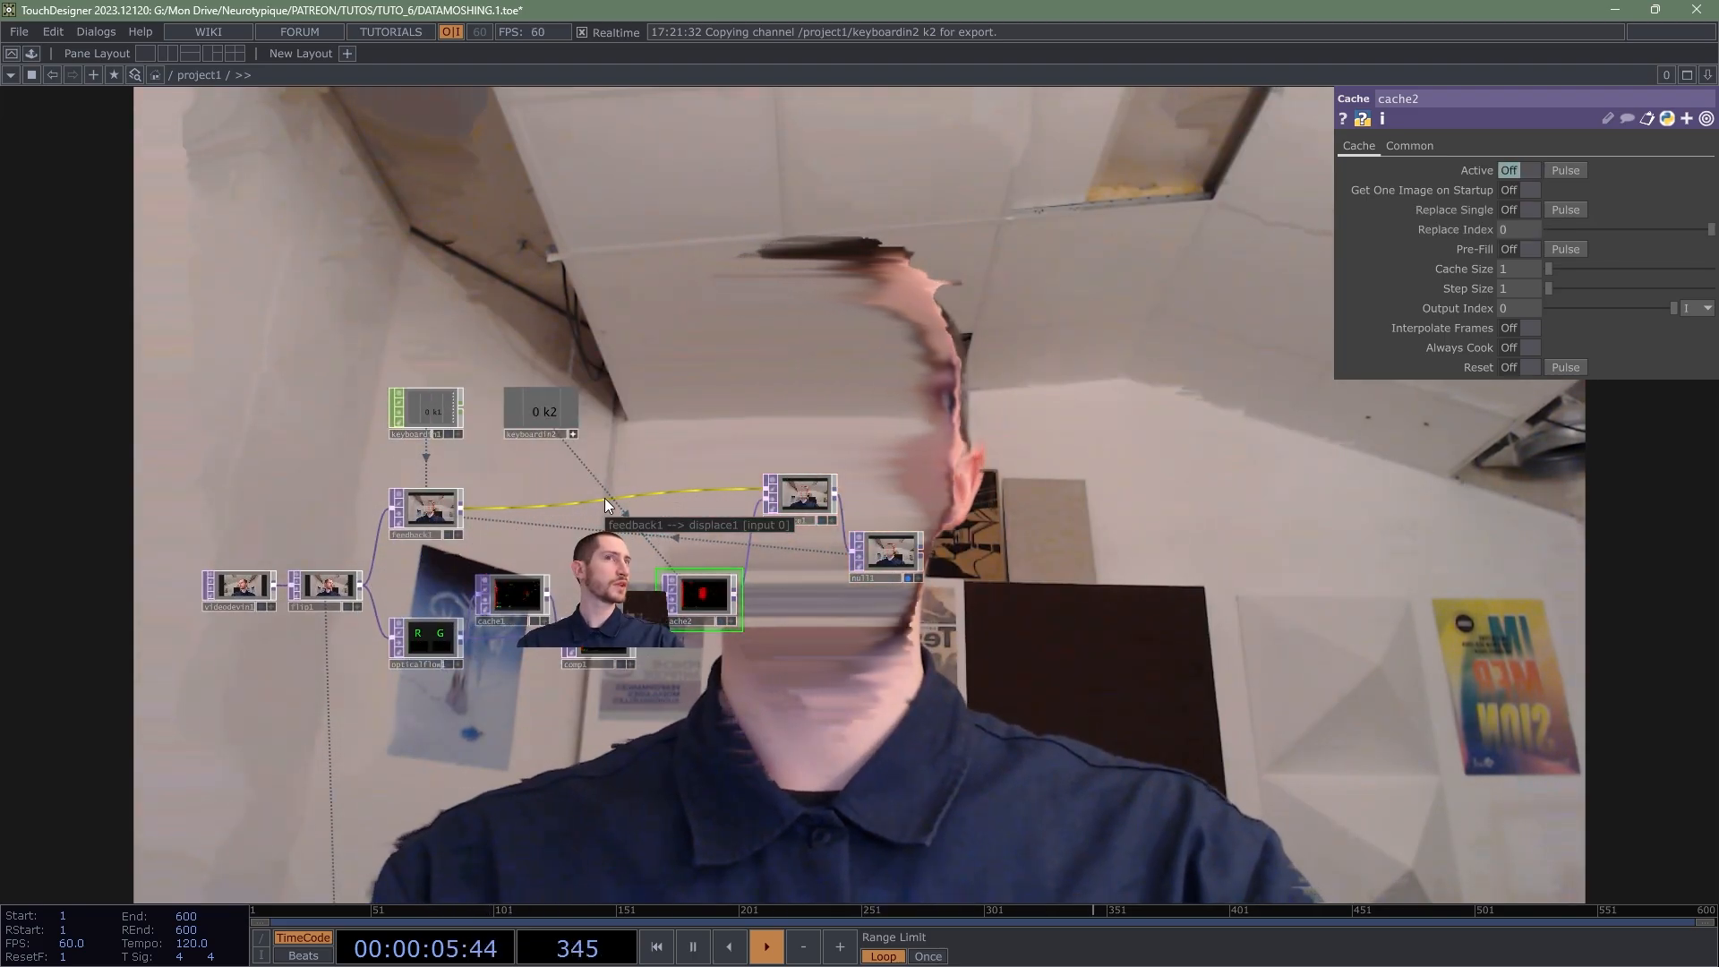
key("1")
key("2")
key("1")
key("2")
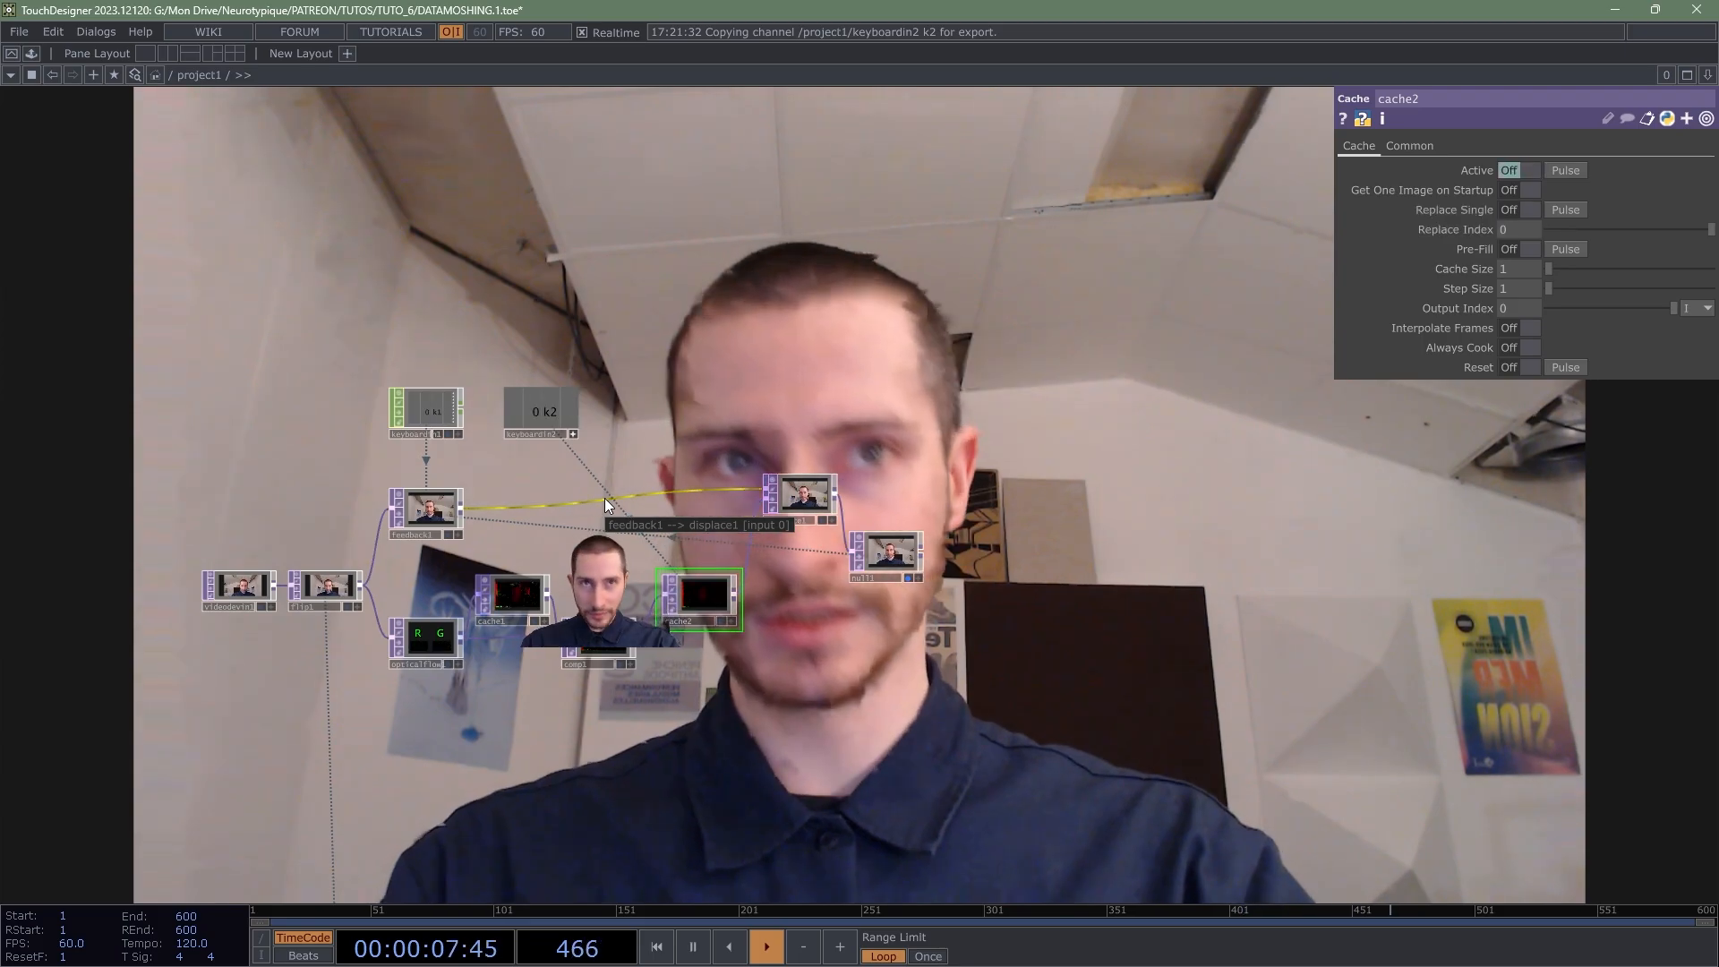
key("1")
key("2")
key("1")
key("2")
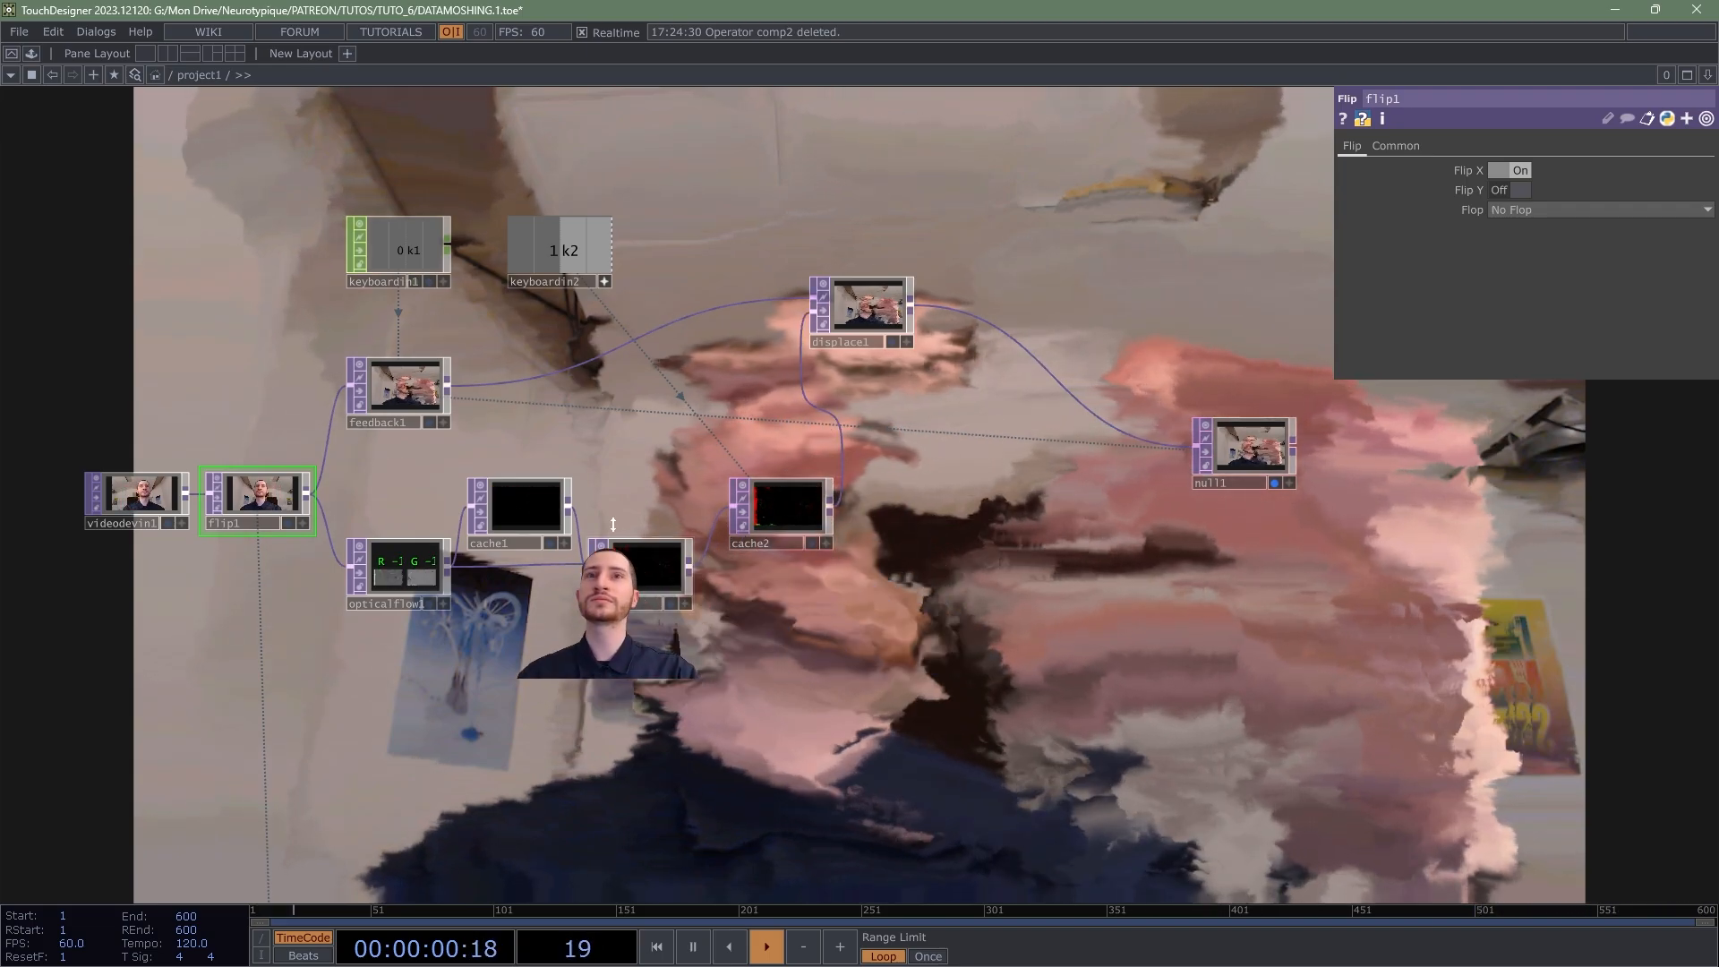
Step: Show opticalflow1's parameters and deactivate keyboardin2's interactive viewer
left_click(400, 568)
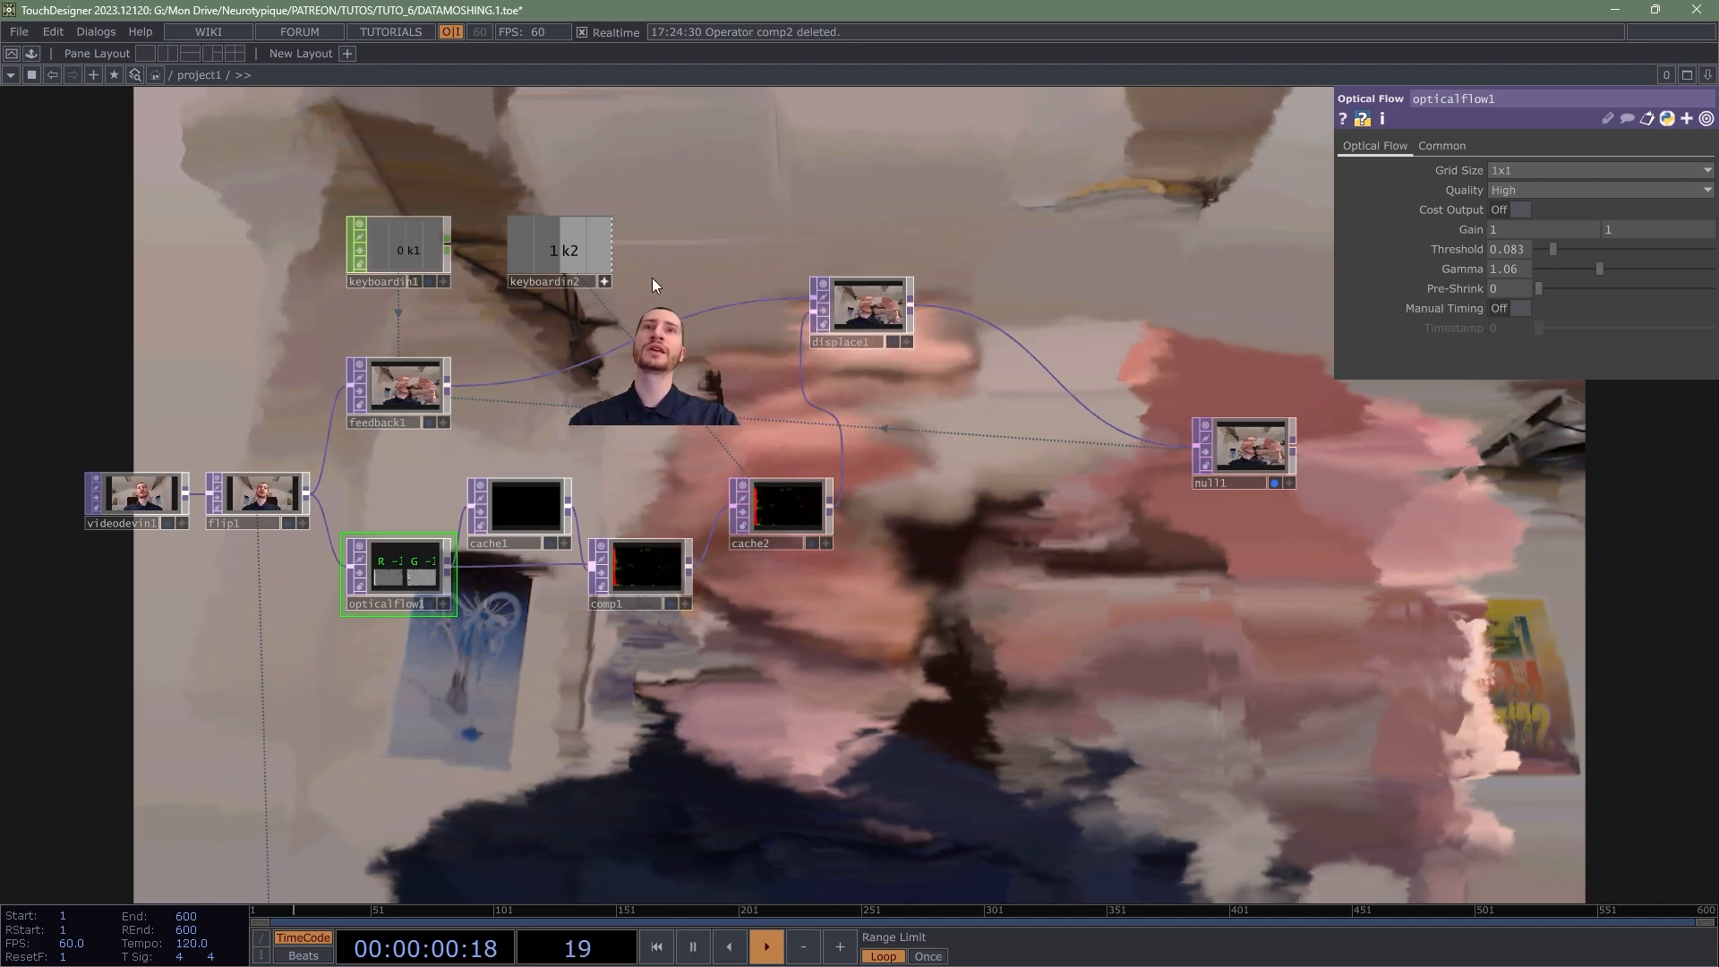
left_click(606, 280)
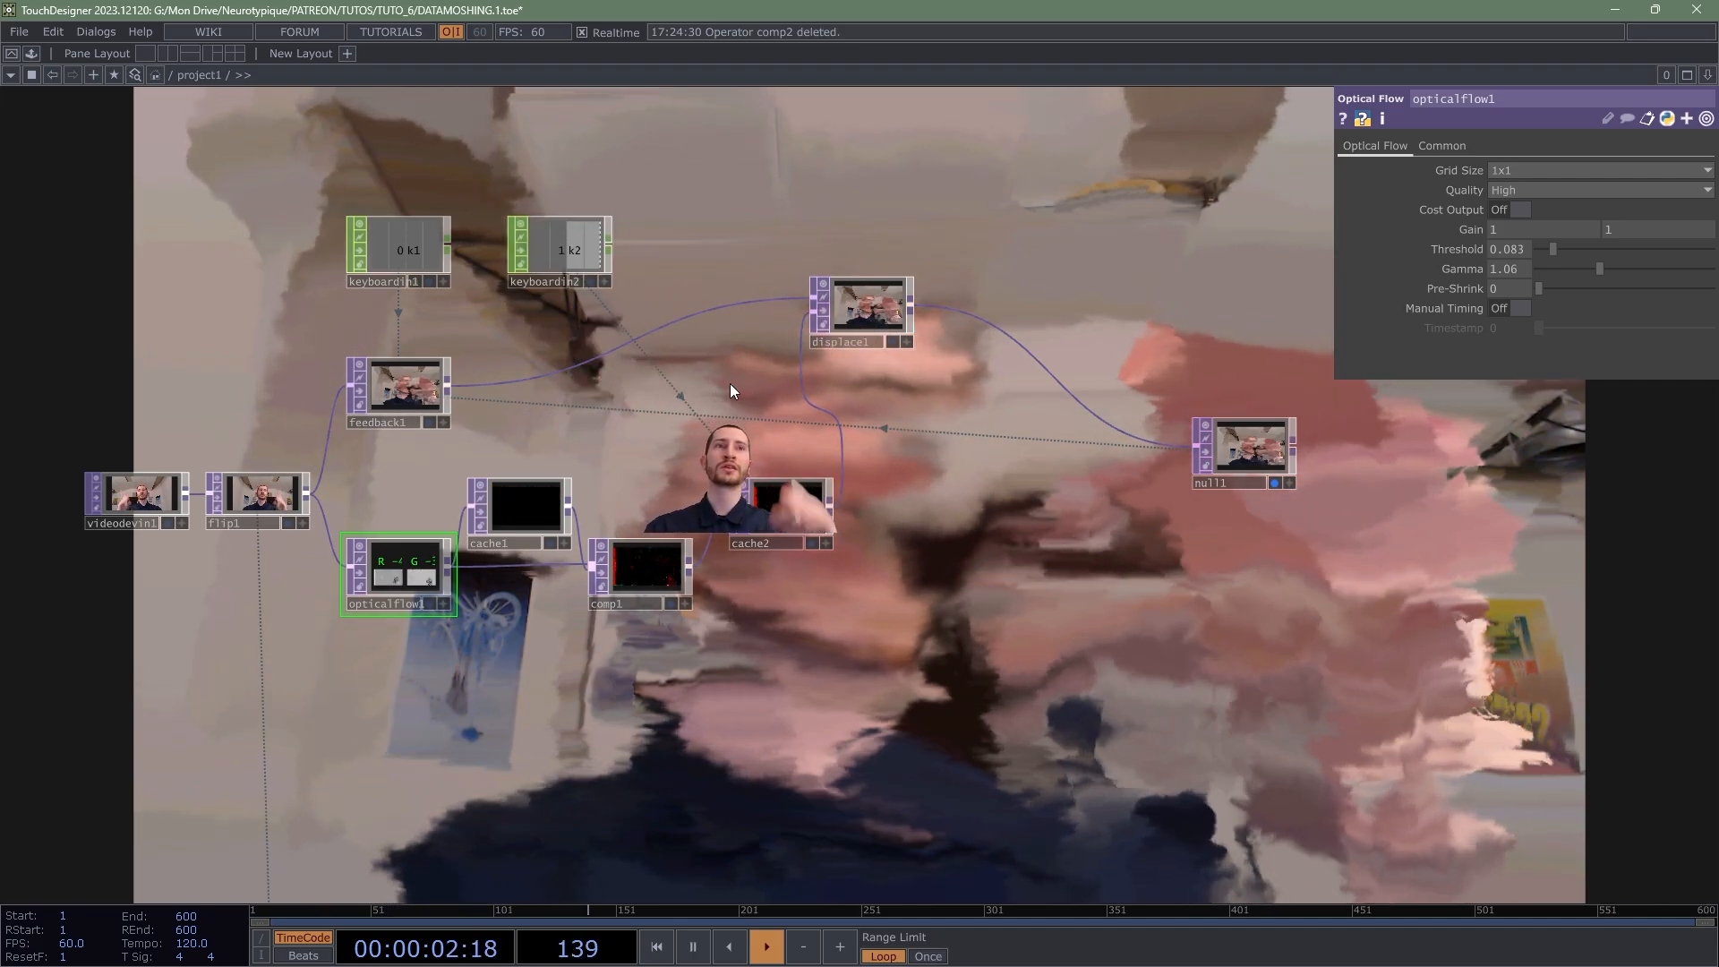
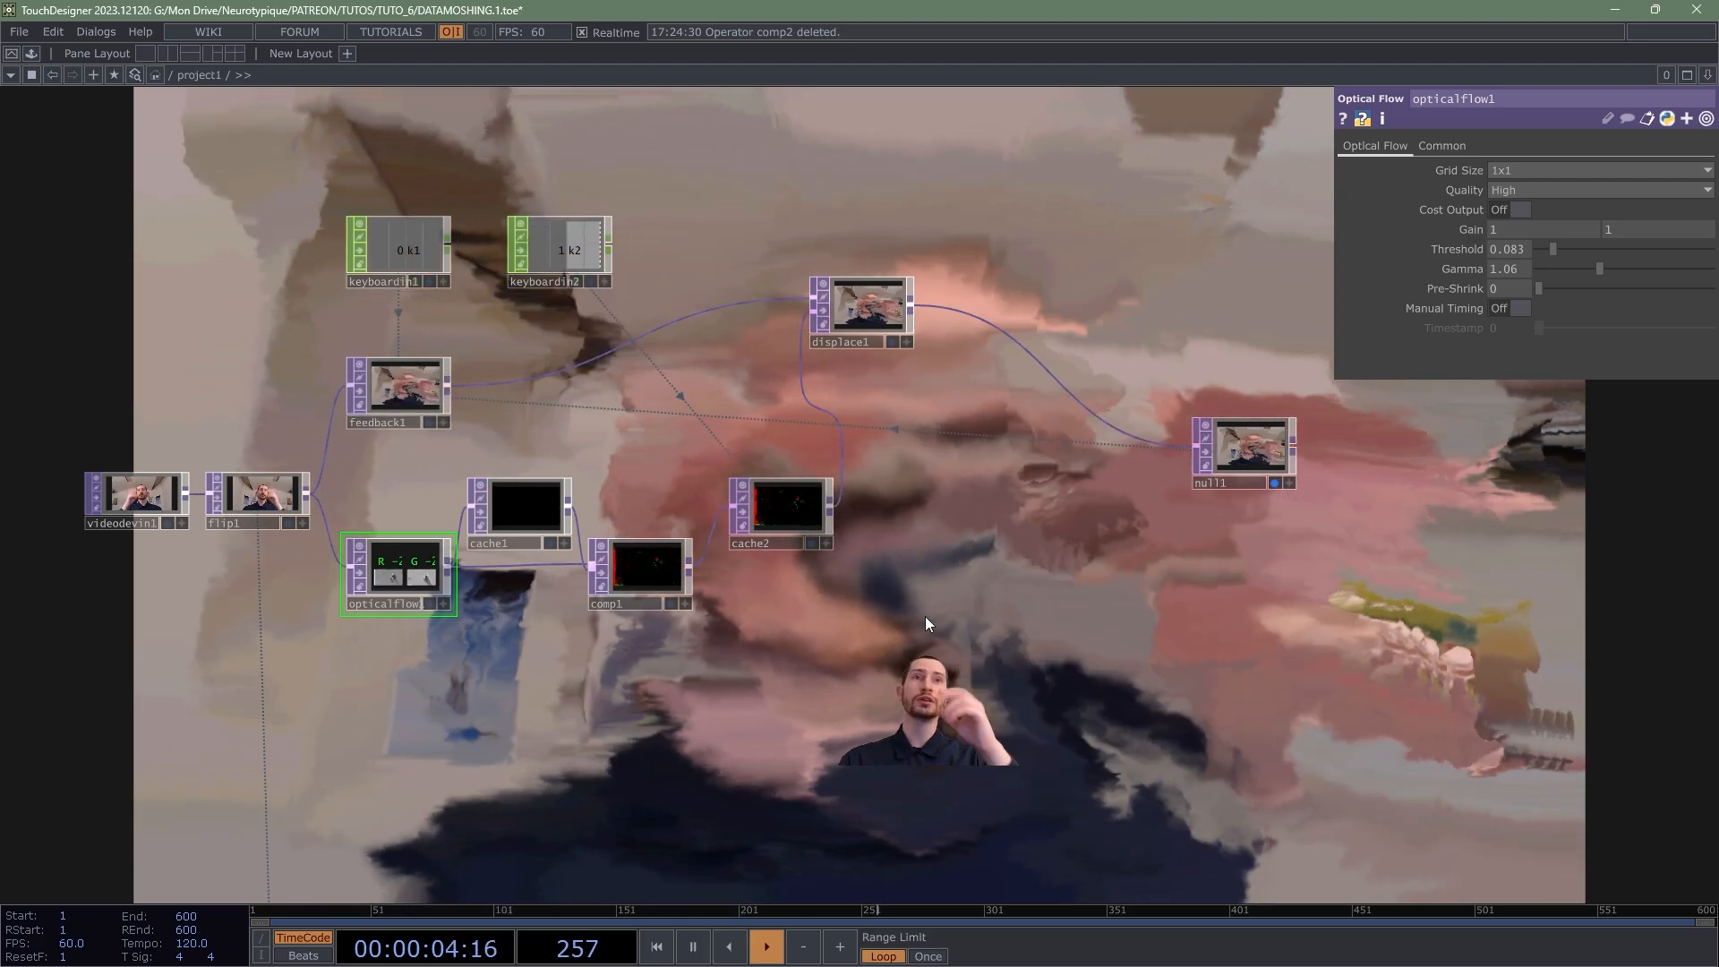
Step: Select cache2 and move displace1 closer to null1 to make room after cache2
scroll(926, 662, "up", 2)
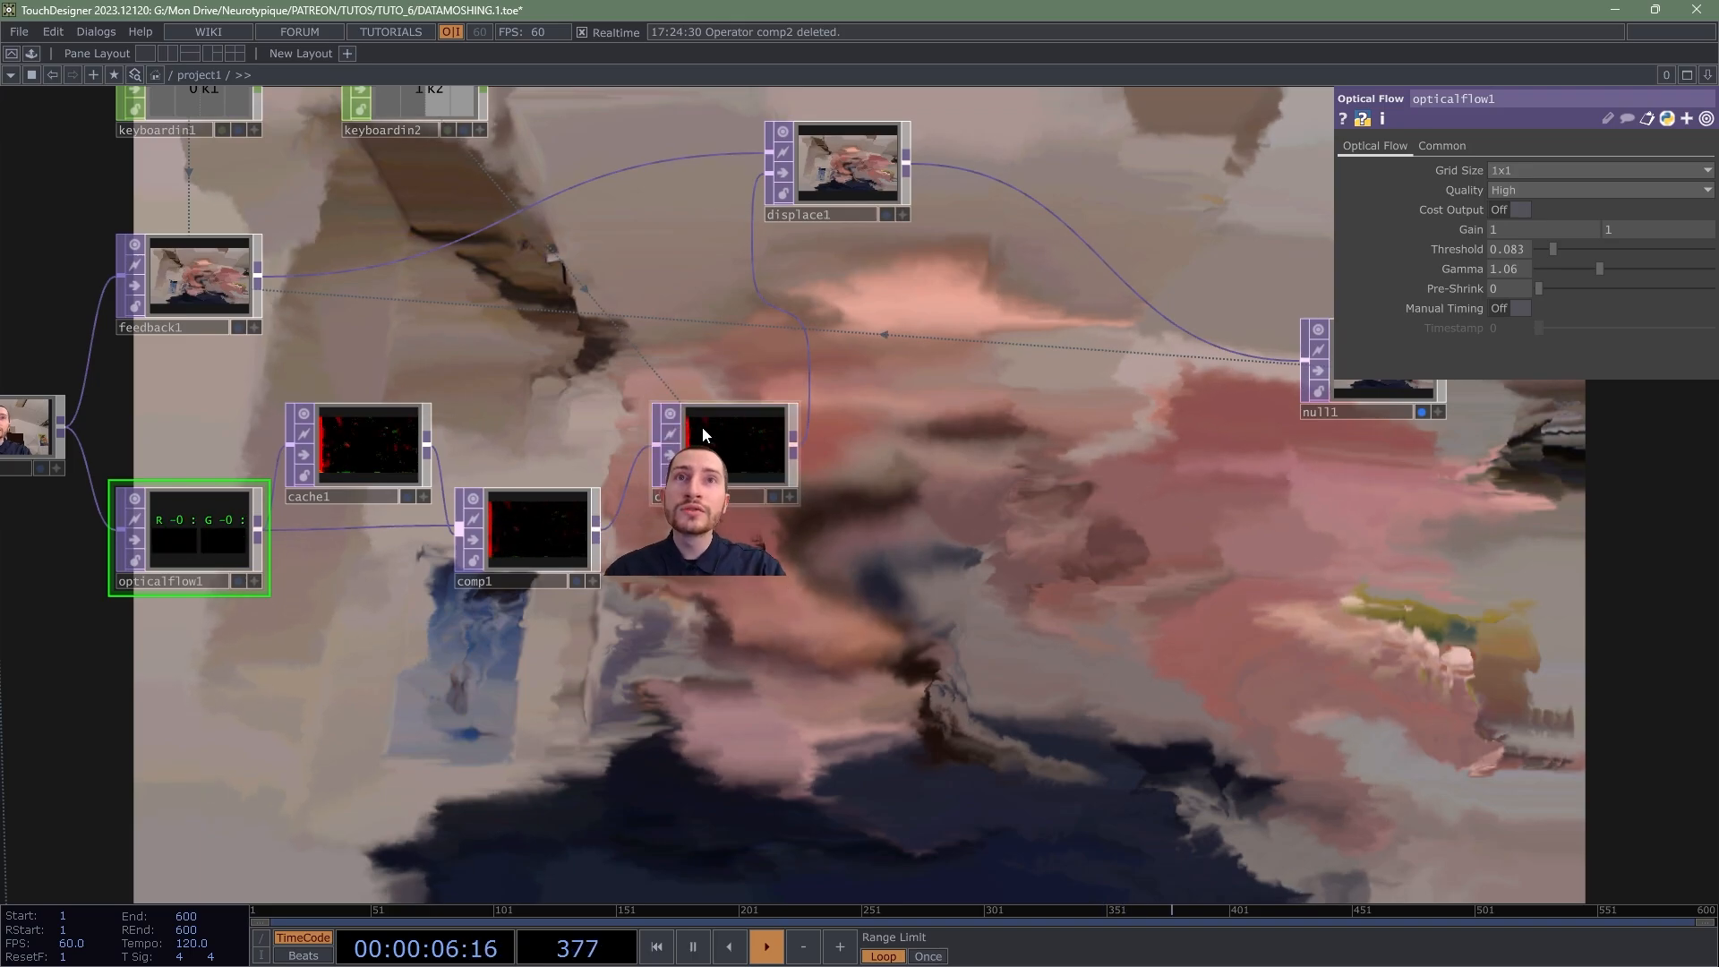
left_click(706, 460)
scroll(1038, 559, "down", 2)
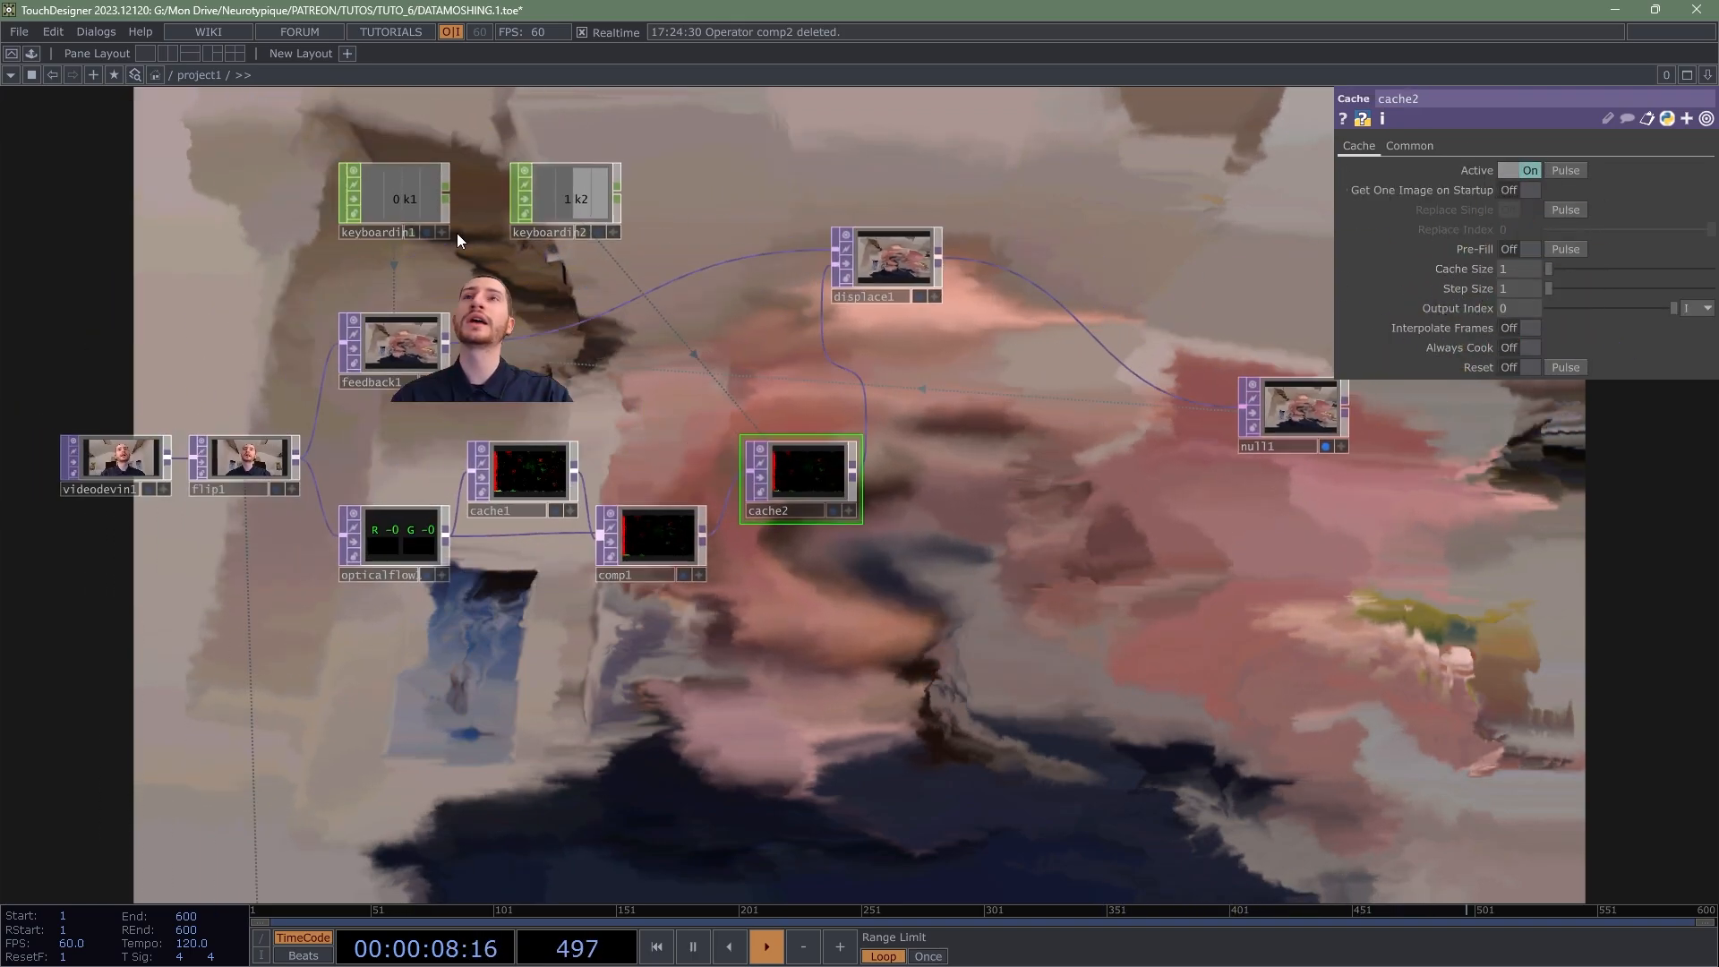
left_click_drag(1101, 637, 933, 643)
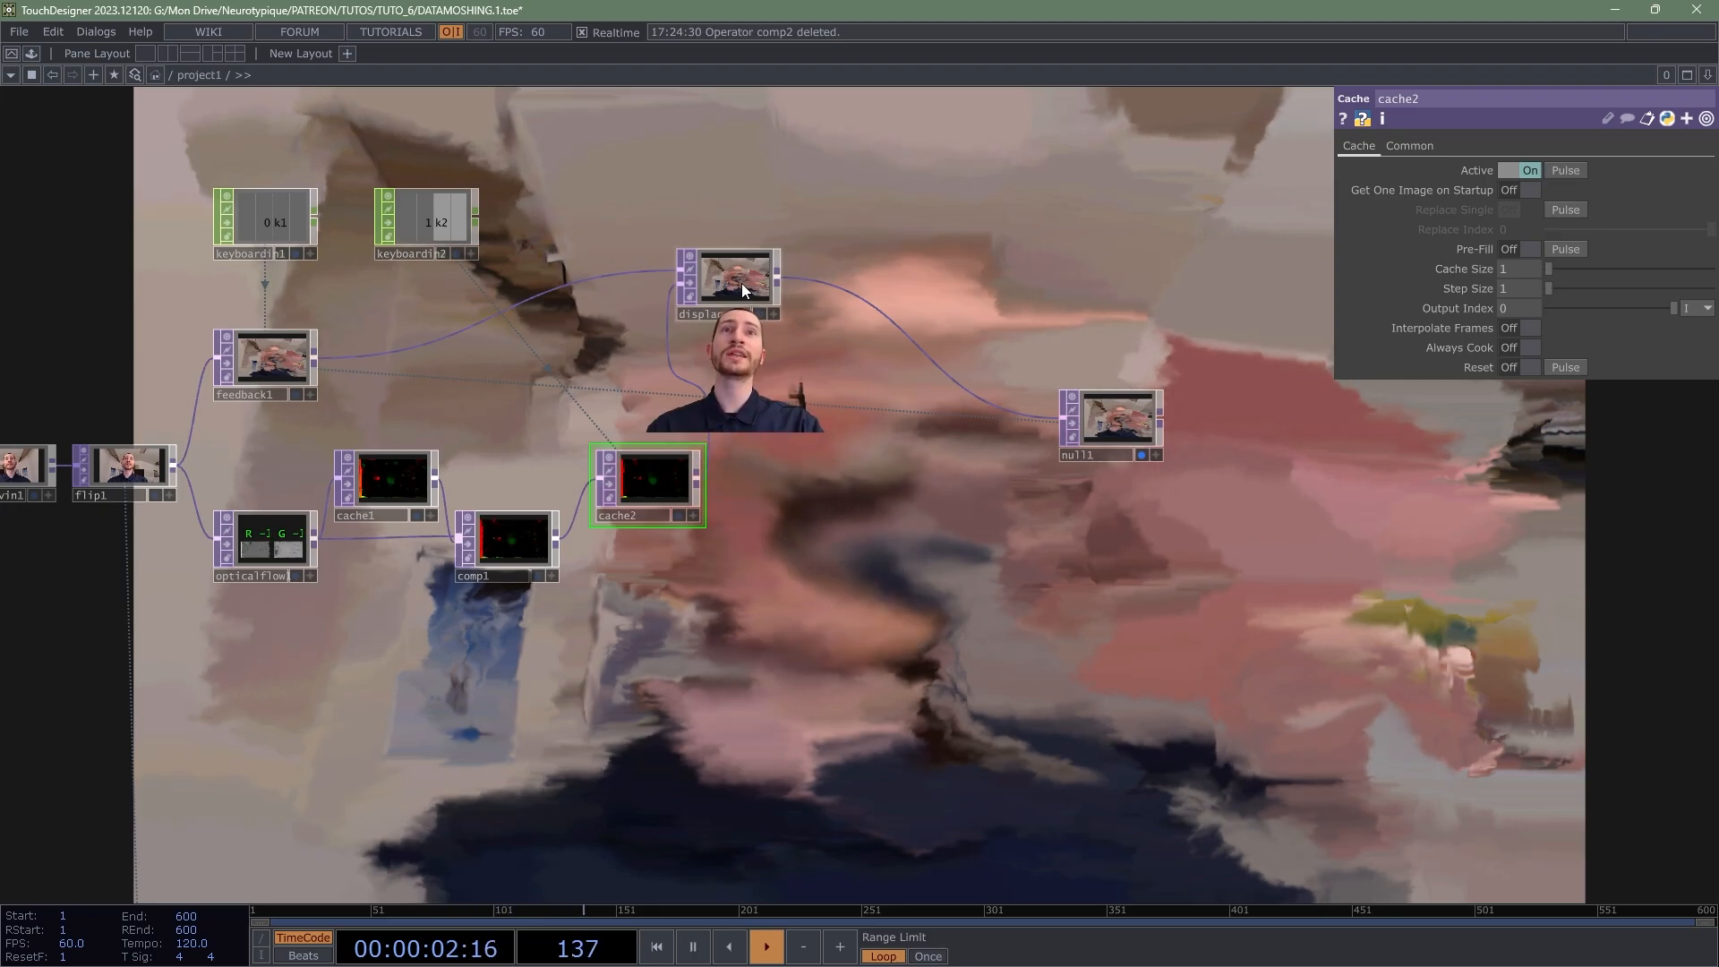
left_click_drag(742, 283, 815, 292)
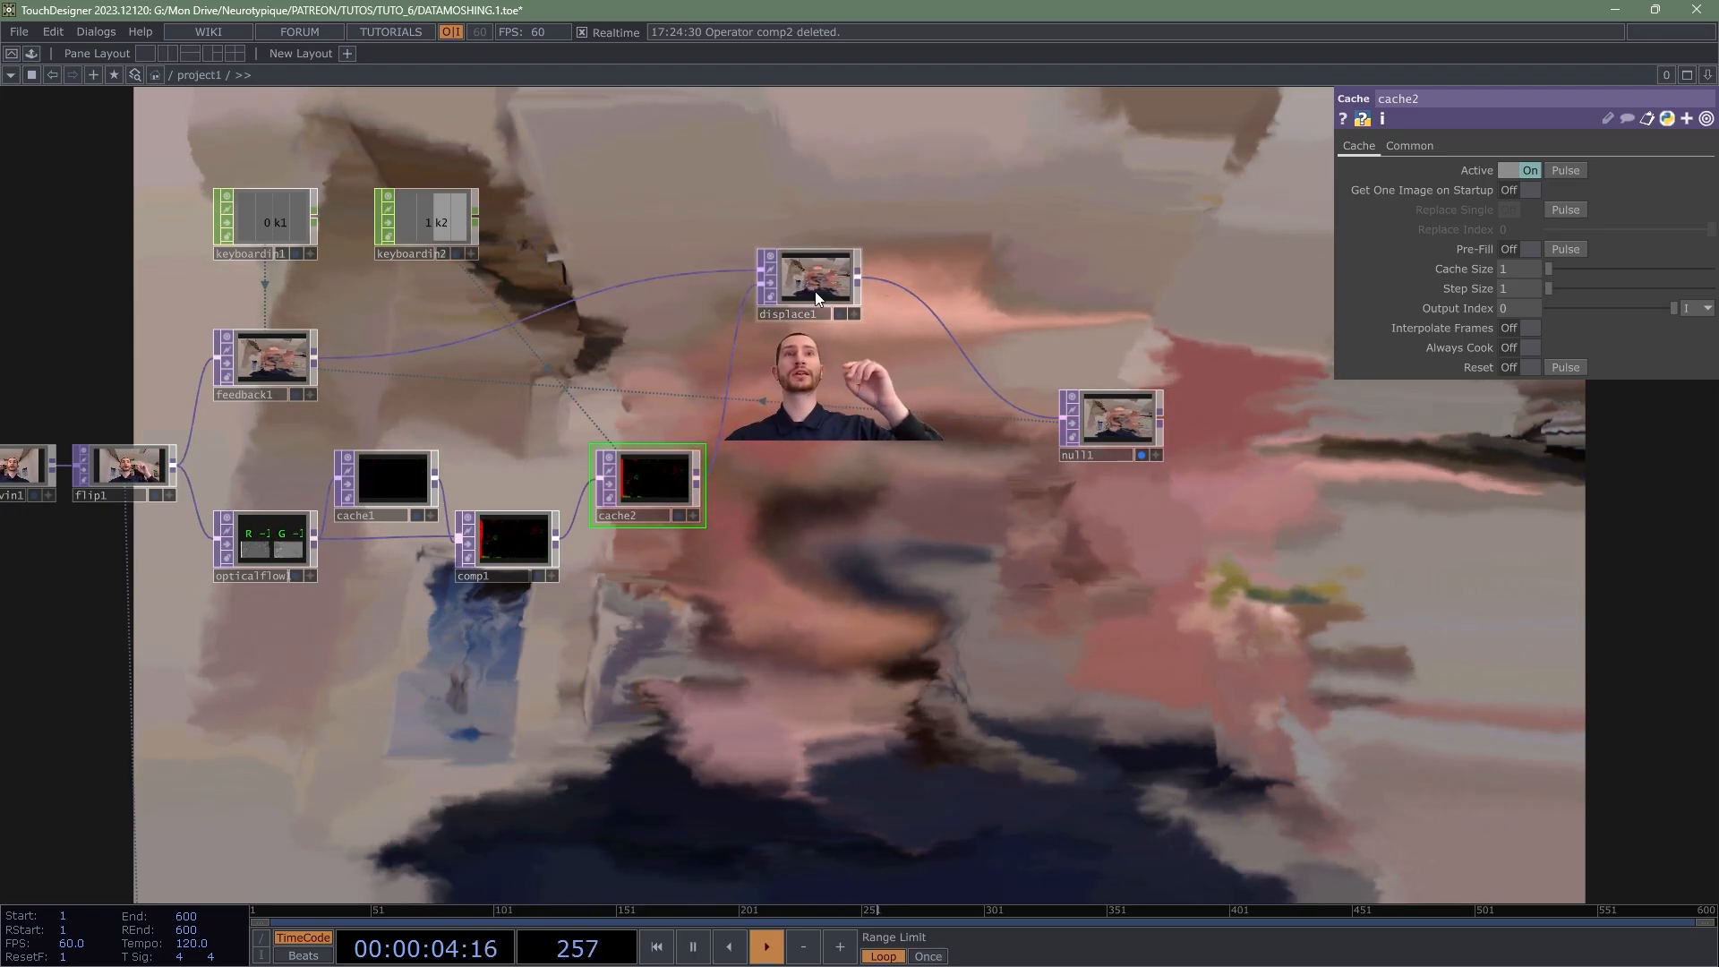